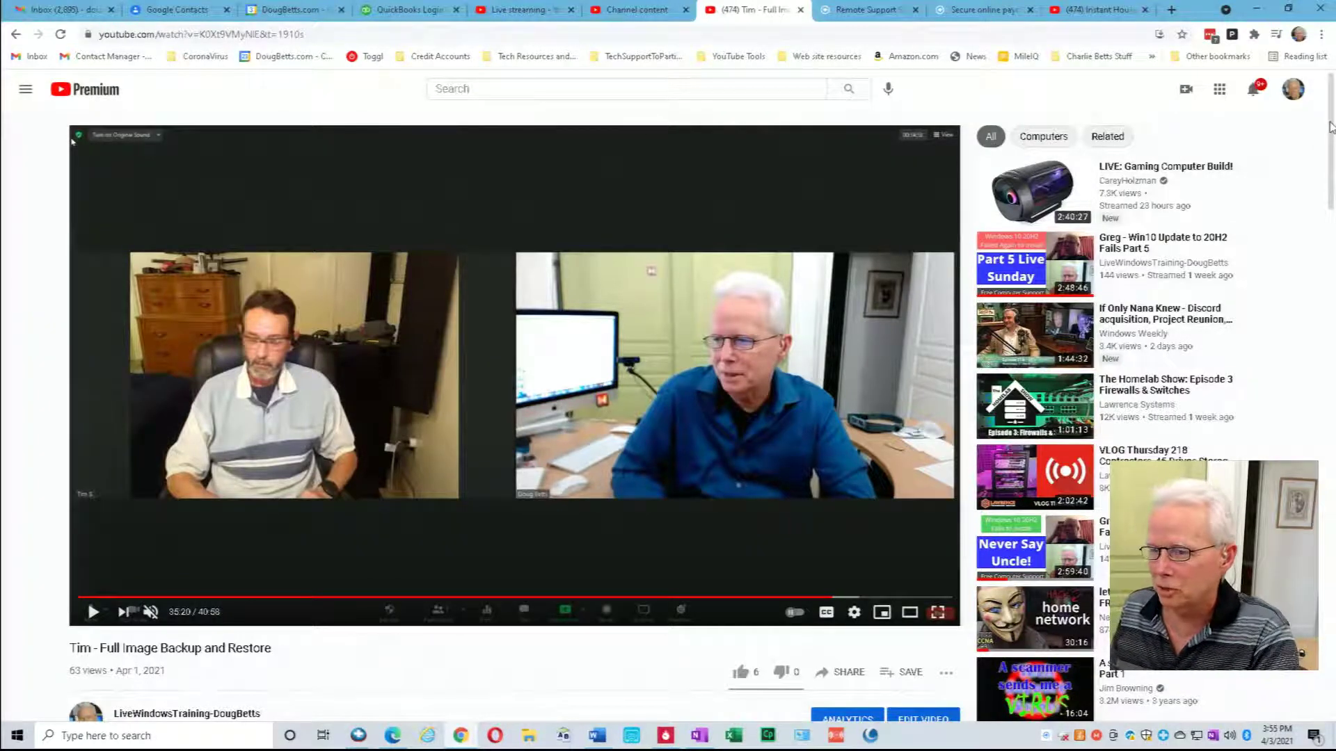
- Look through the comments under the full image backup and restore video, down to the replies about trailing spaces in folder names
scroll(1331, 127, down, 2)
scroll(1330, 127, down, 2)
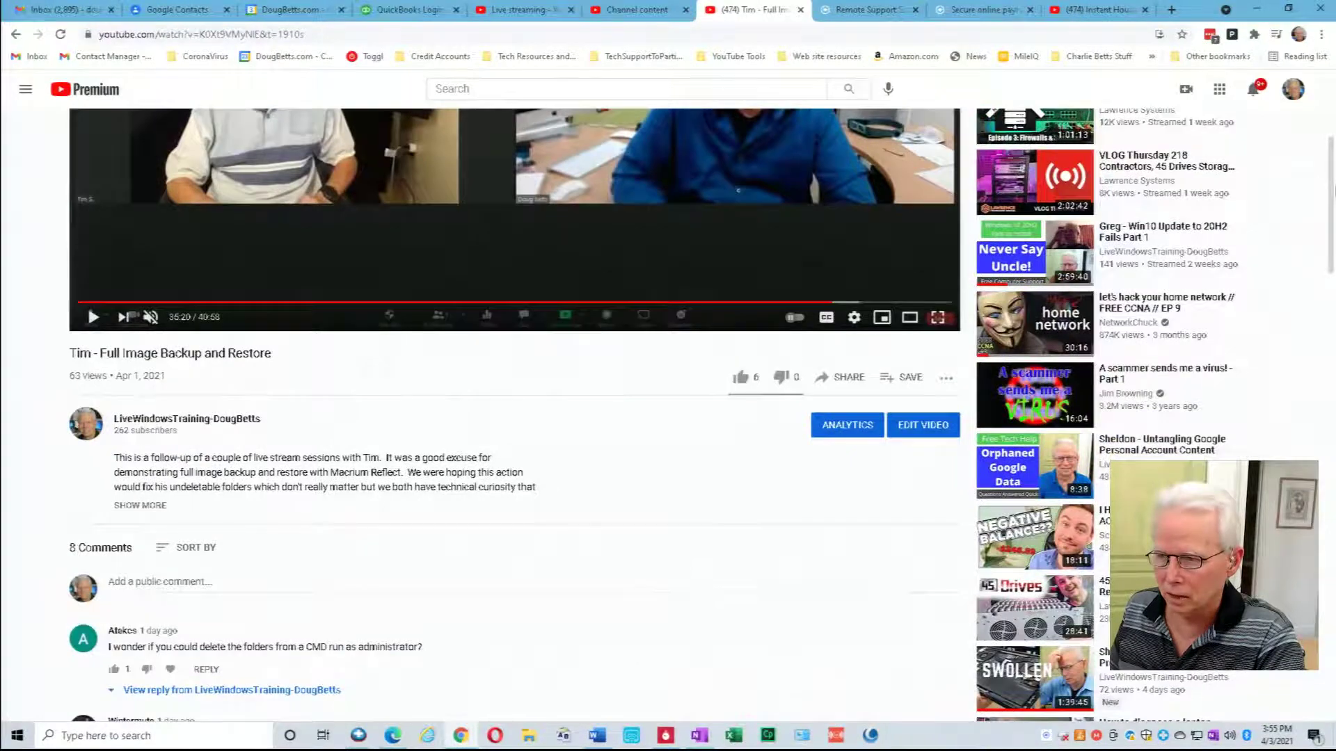
scroll(1330, 127, up, 3)
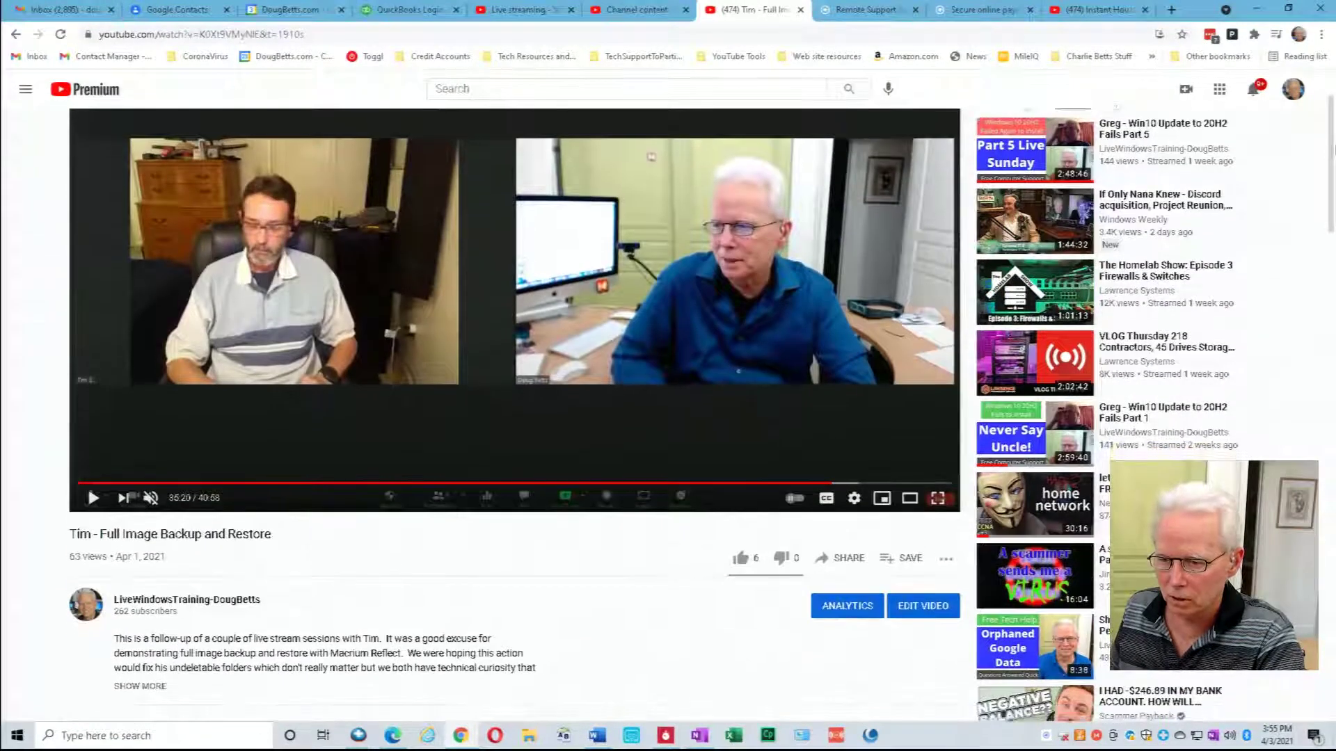
scroll(1331, 126, down, 2)
scroll(1330, 126, down, 2)
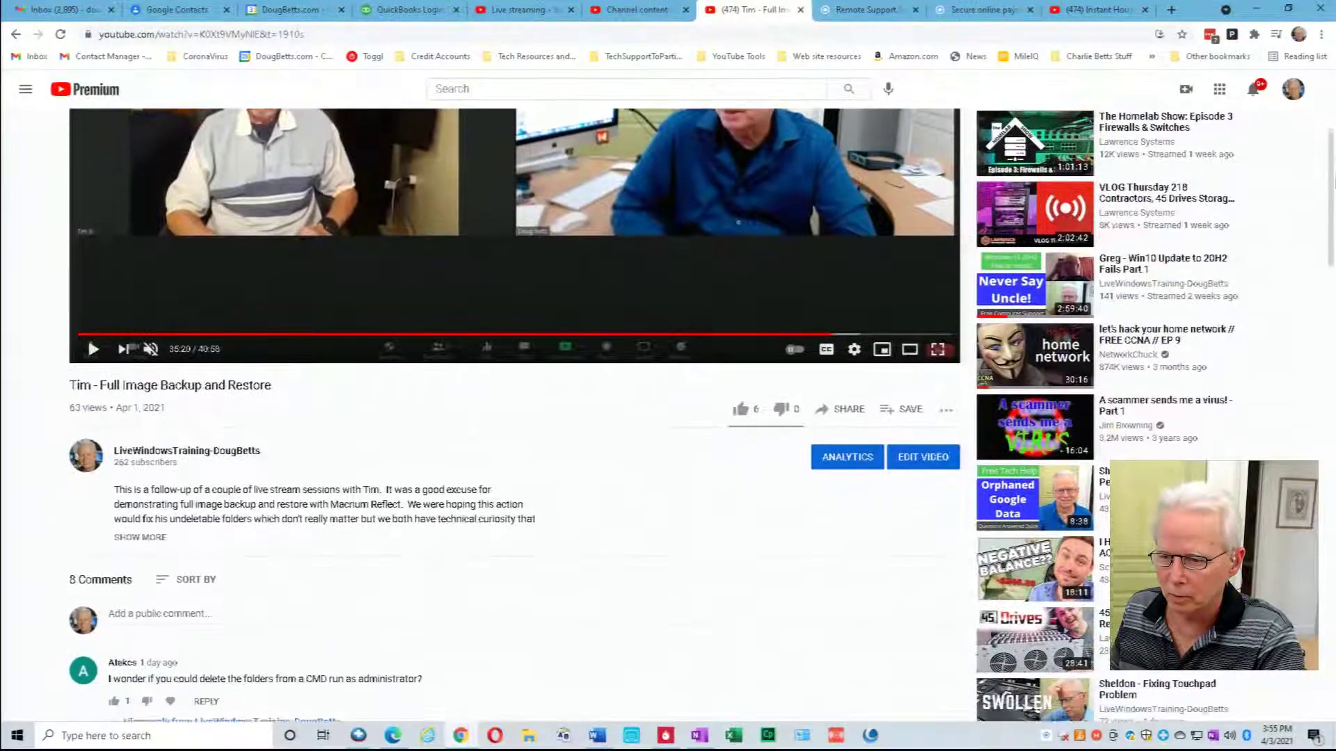
scroll(1330, 126, down, 6)
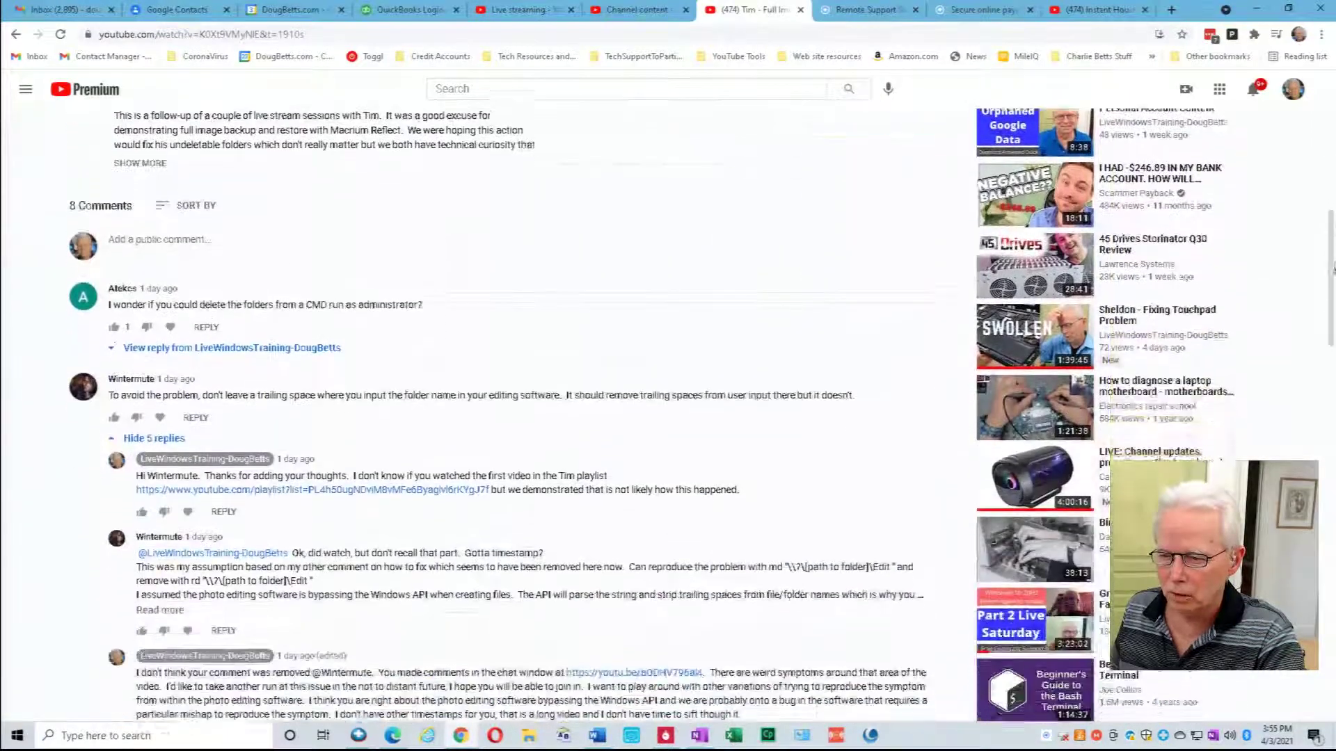
scroll(1333, 348, down, 3)
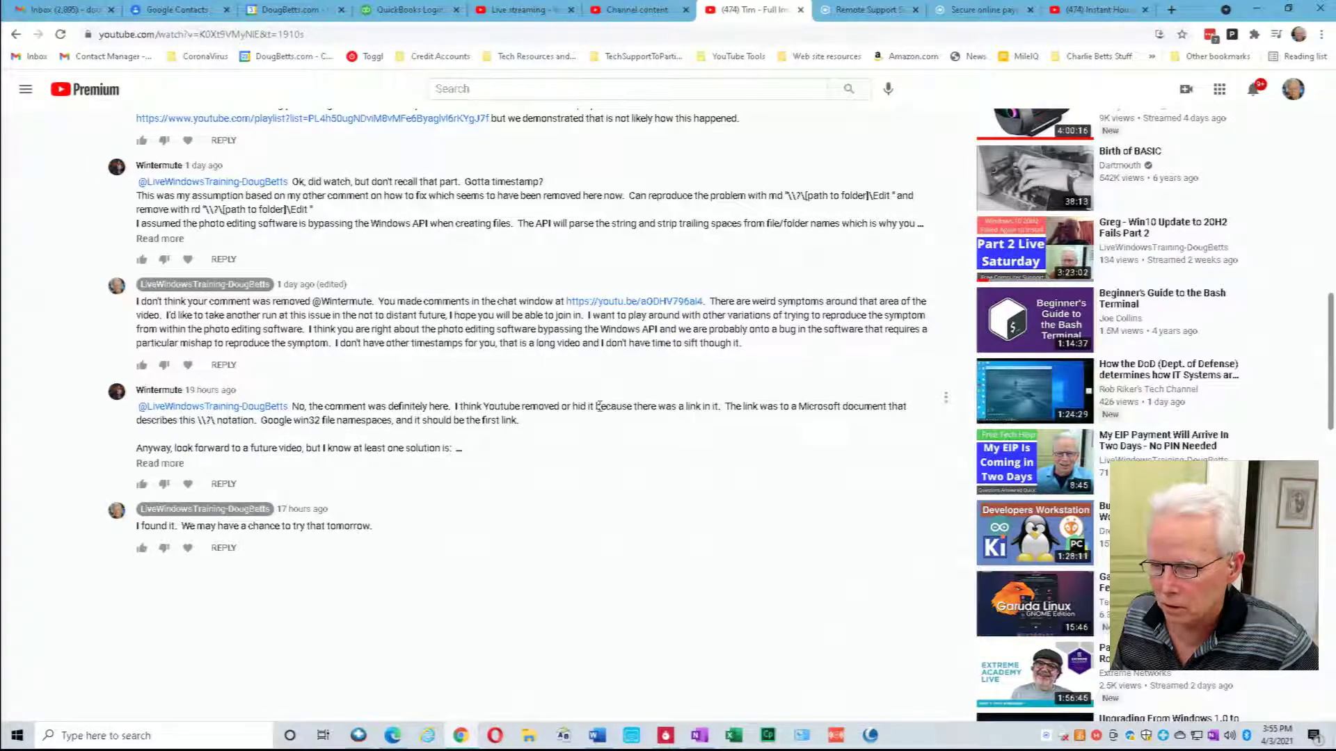
- Read the replies about reproducing the folder problem with the \\?\ notation, highlighting the phrase "Google win32 file namespaces"
drag(726, 407, 507, 423)
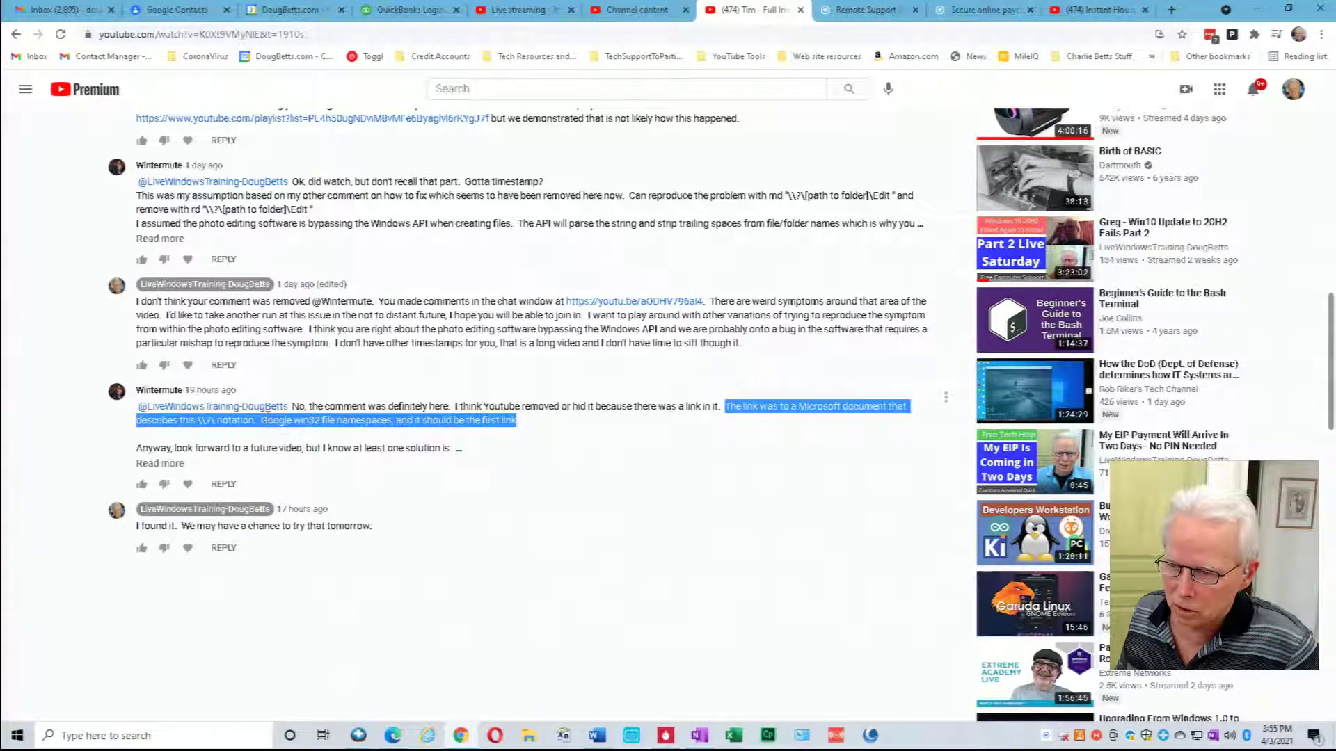
click(262, 418)
drag(260, 420, 393, 426)
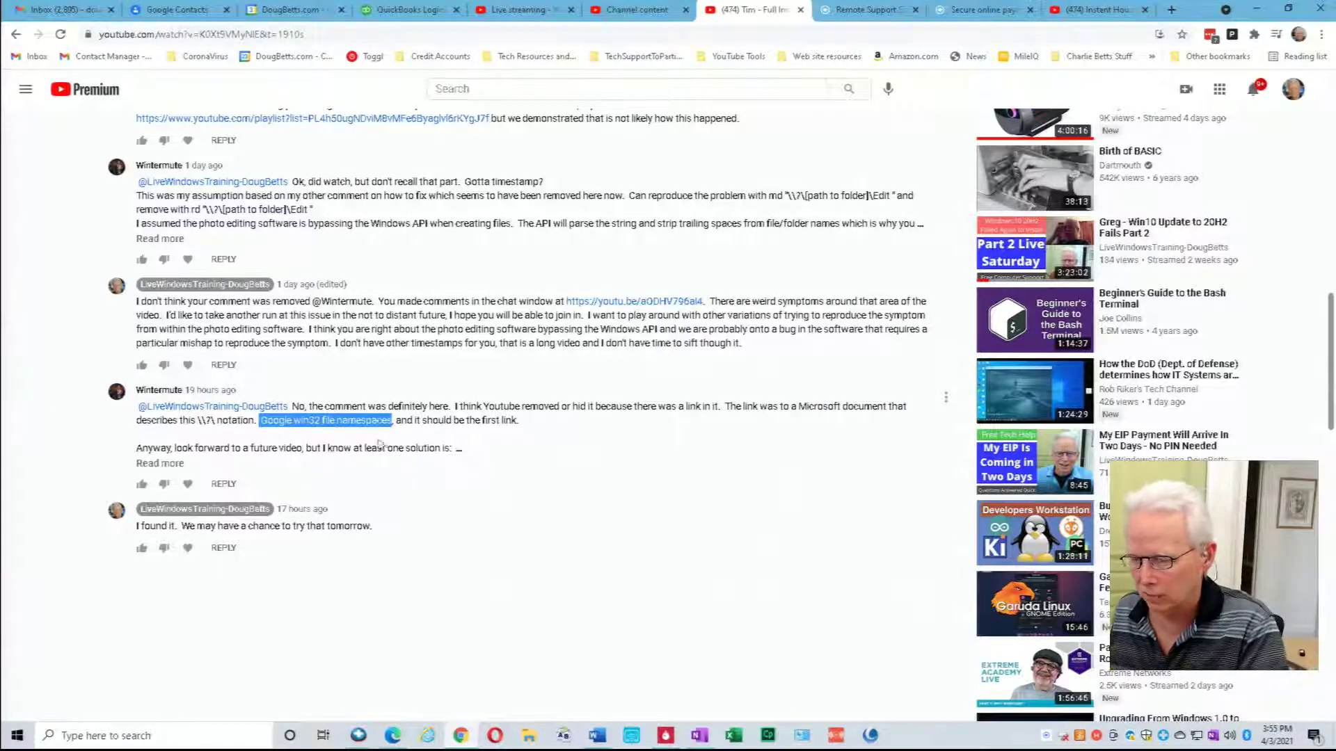
click(267, 426)
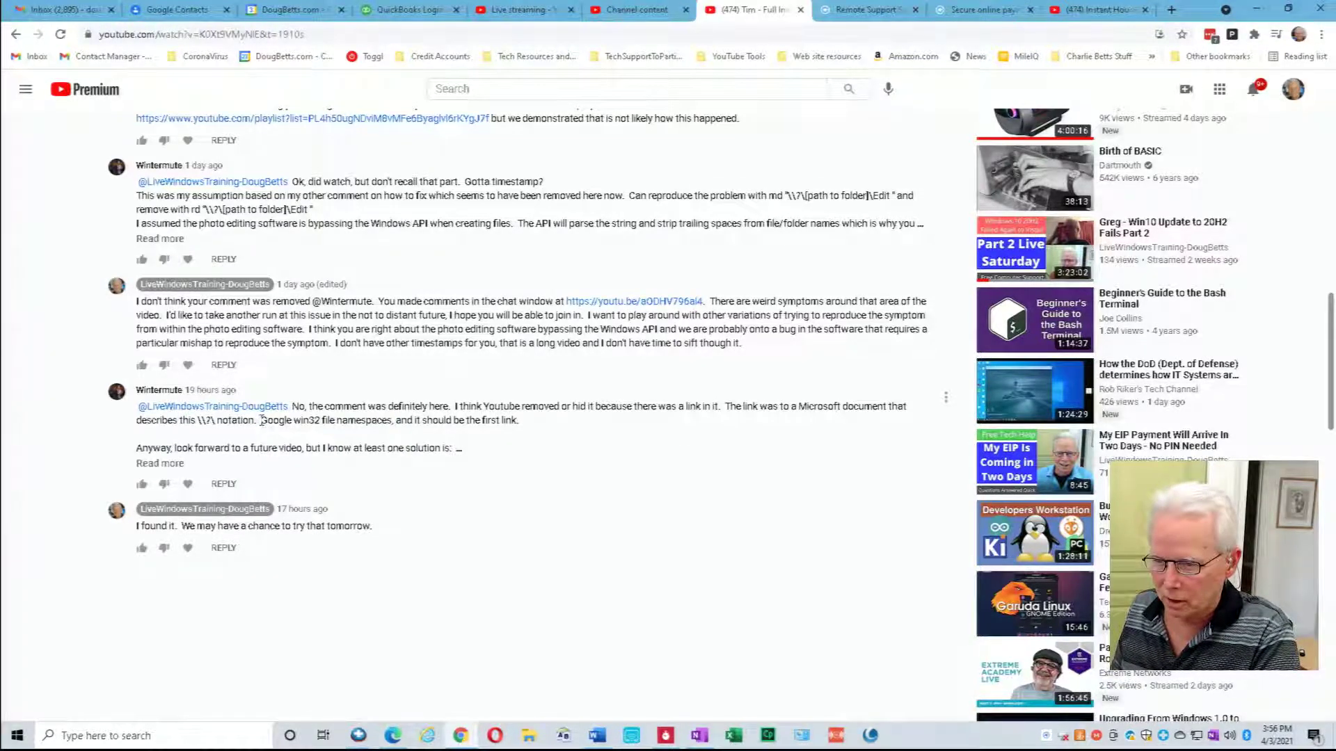
drag(260, 420, 392, 426)
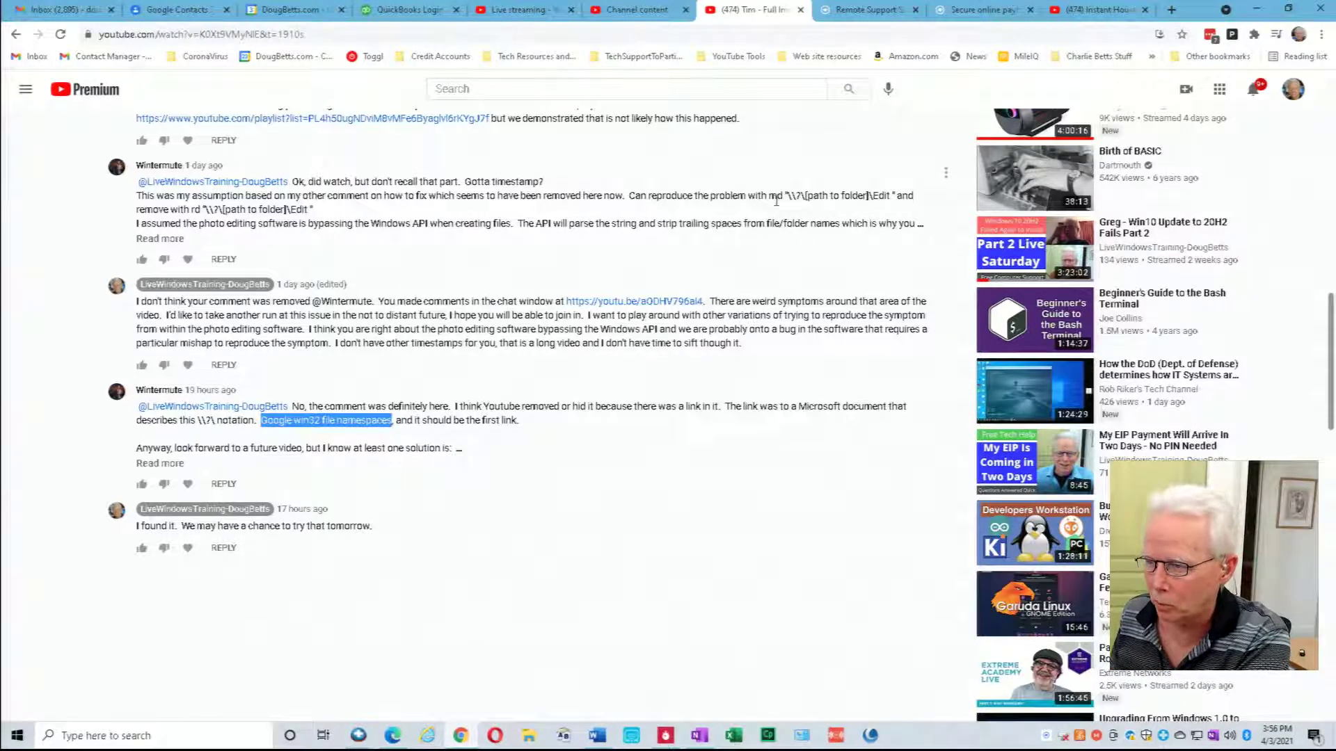
drag(629, 196, 741, 196)
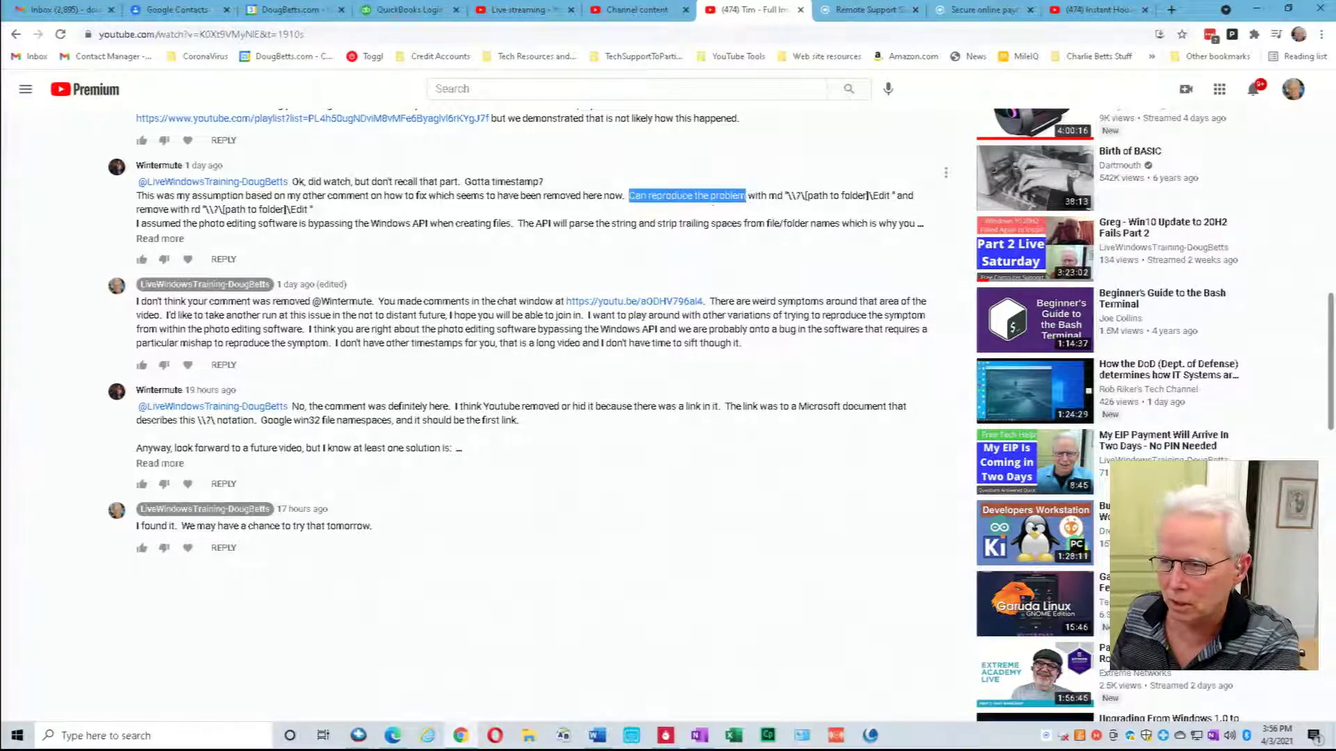
click(650, 197)
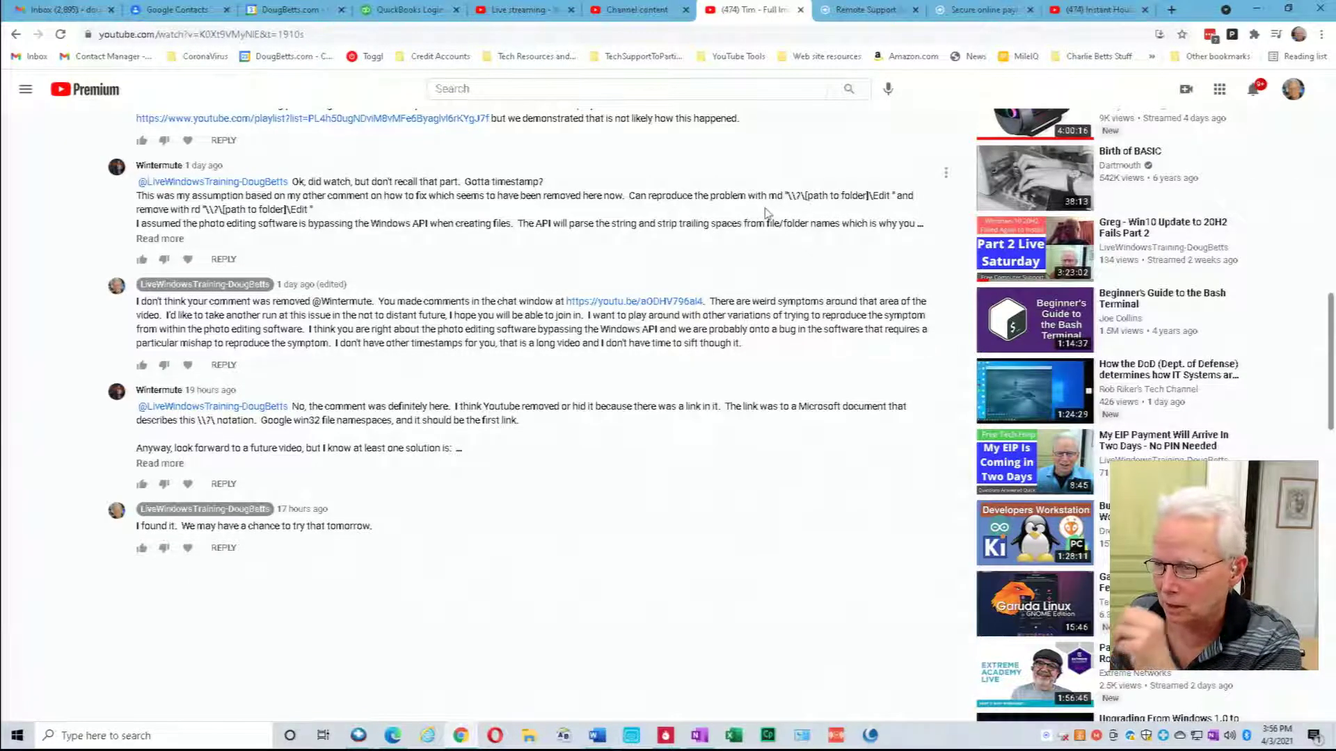
drag(786, 197, 831, 197)
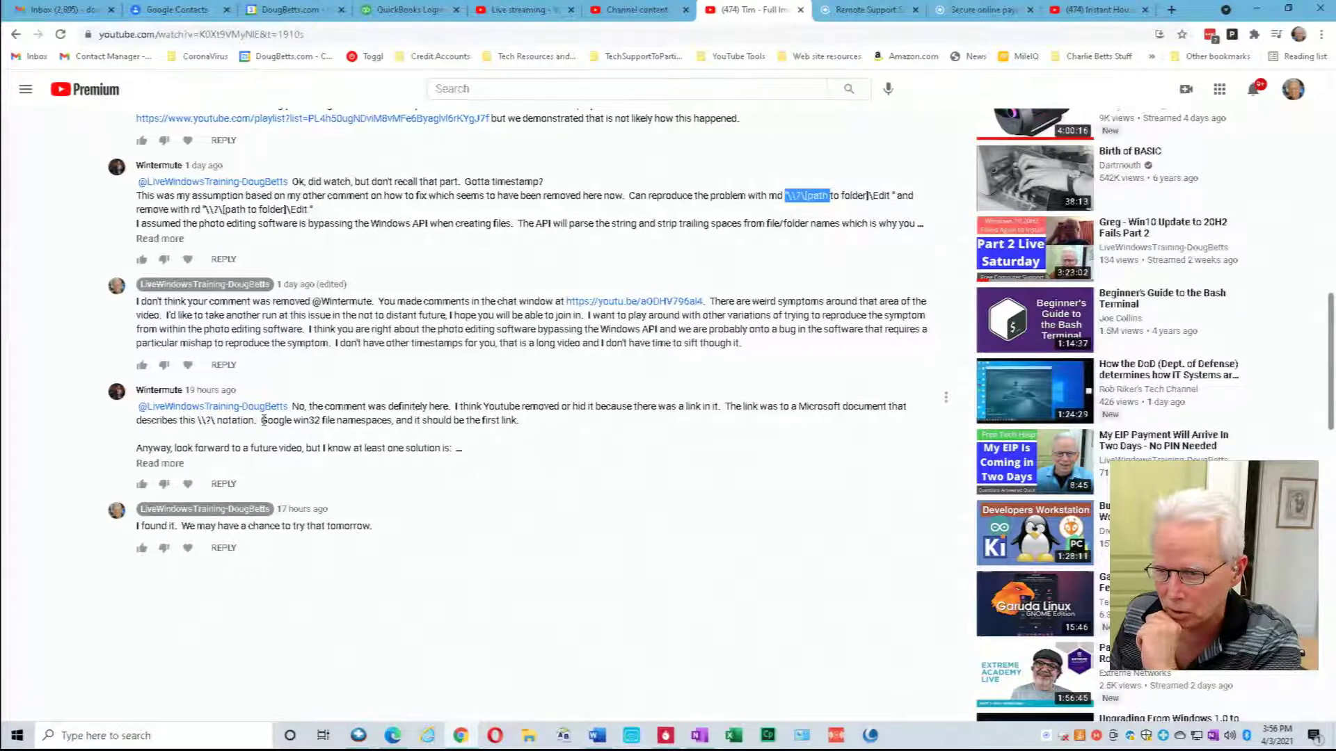
drag(263, 421, 390, 422)
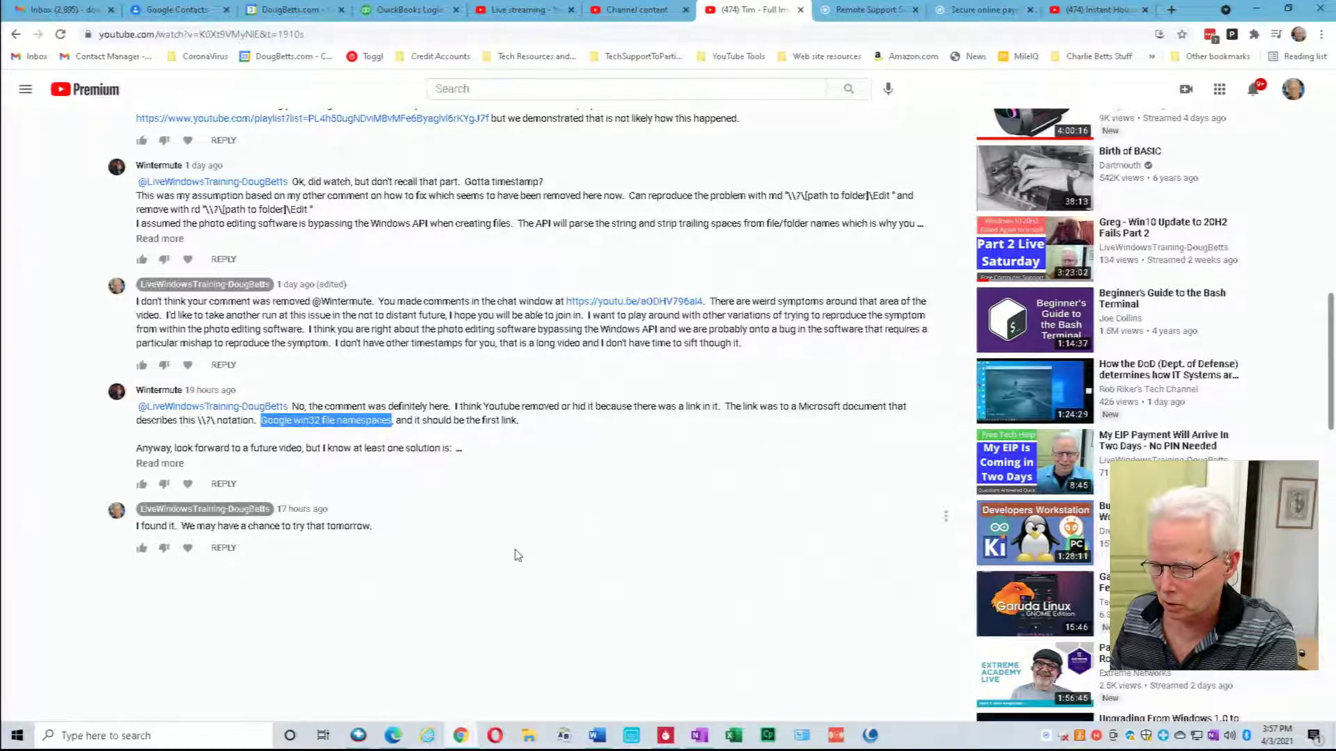
- Switch to the remote support session and search for "Google win32 file namespaces" in a new Chrome tab
mouse_move(362, 738)
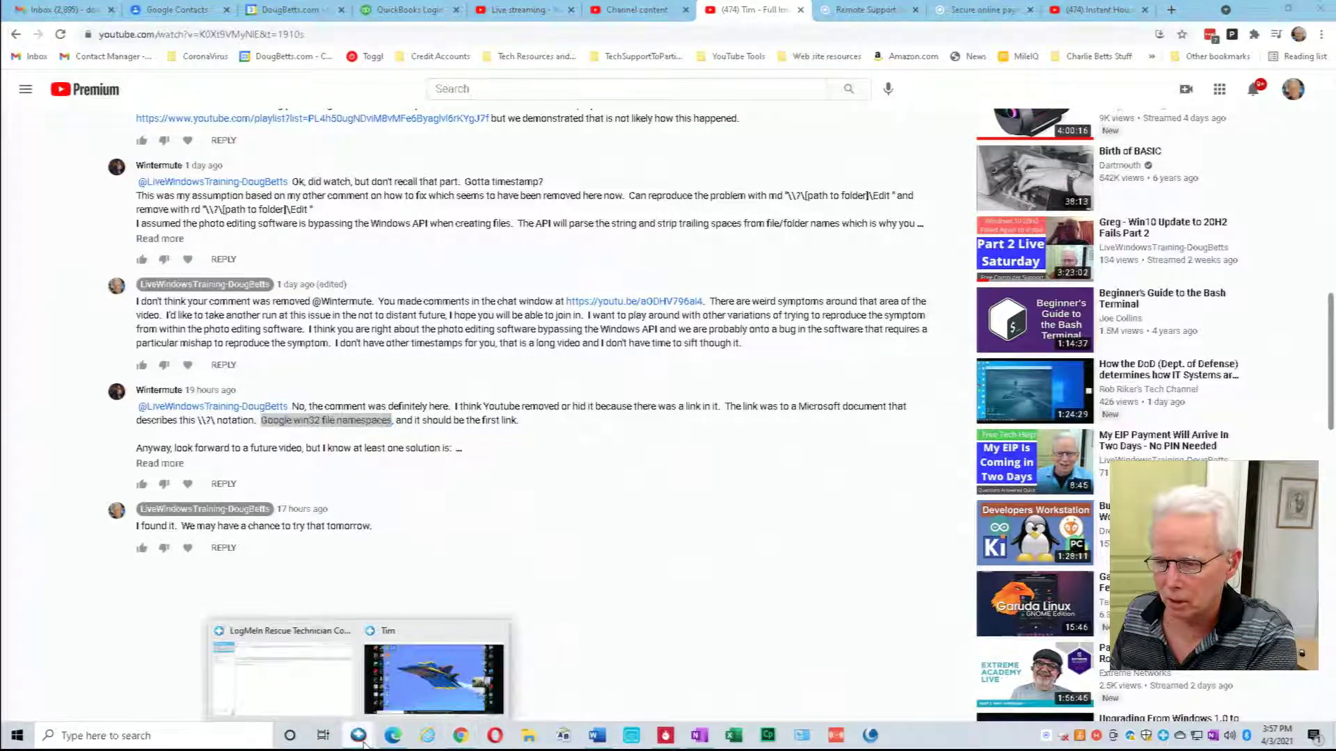
click(418, 690)
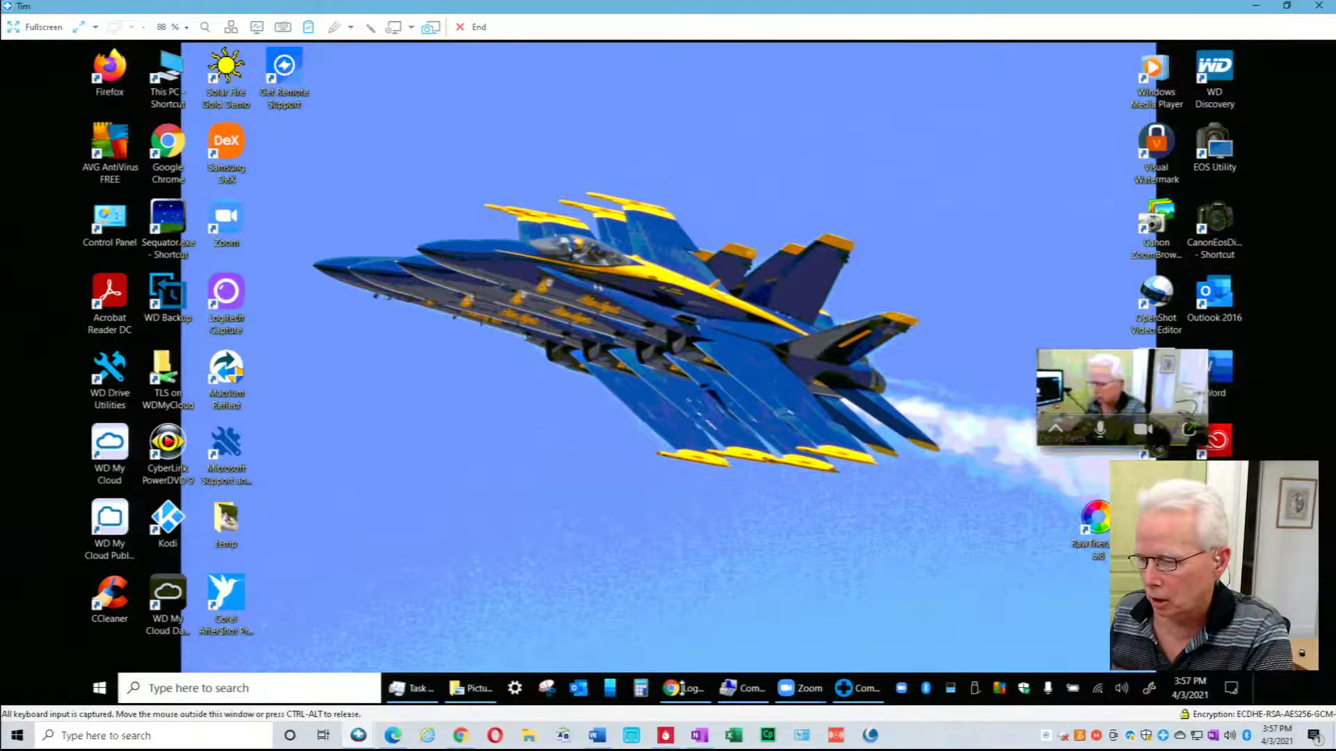
mouse_move(684, 693)
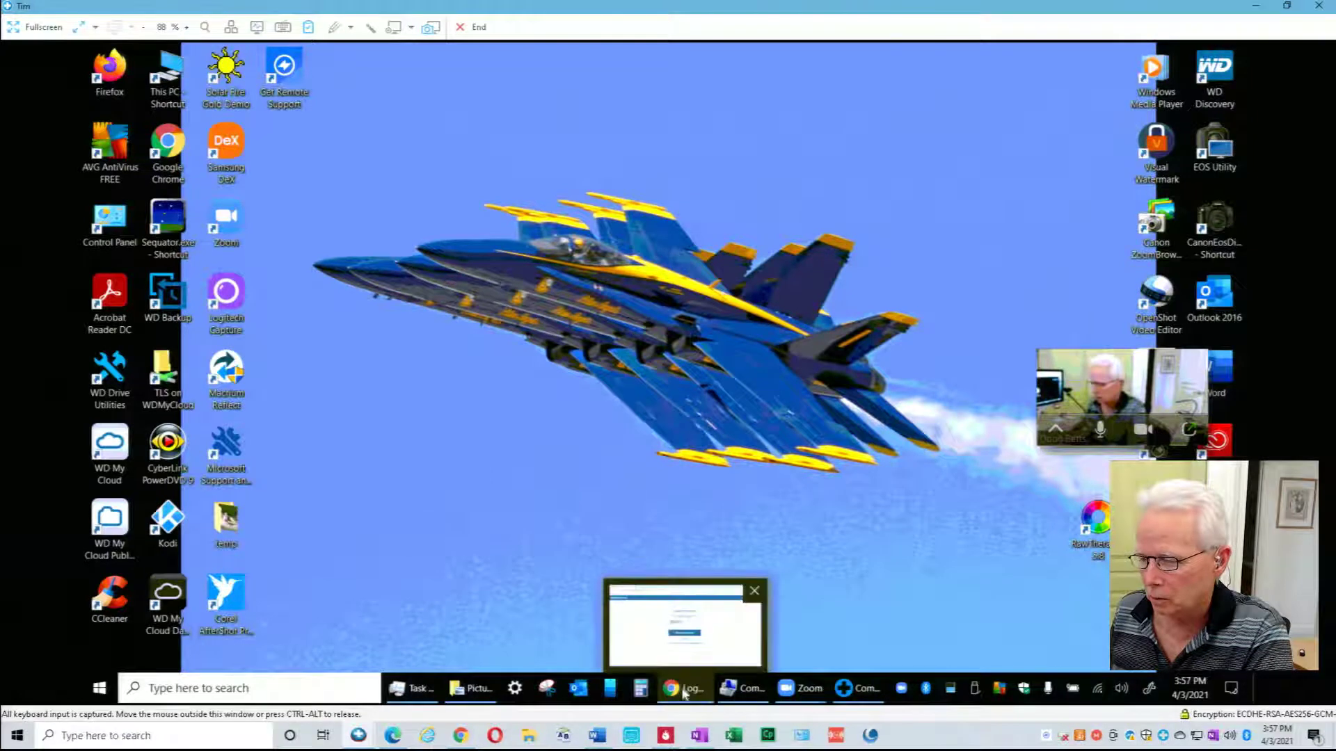
click(668, 656)
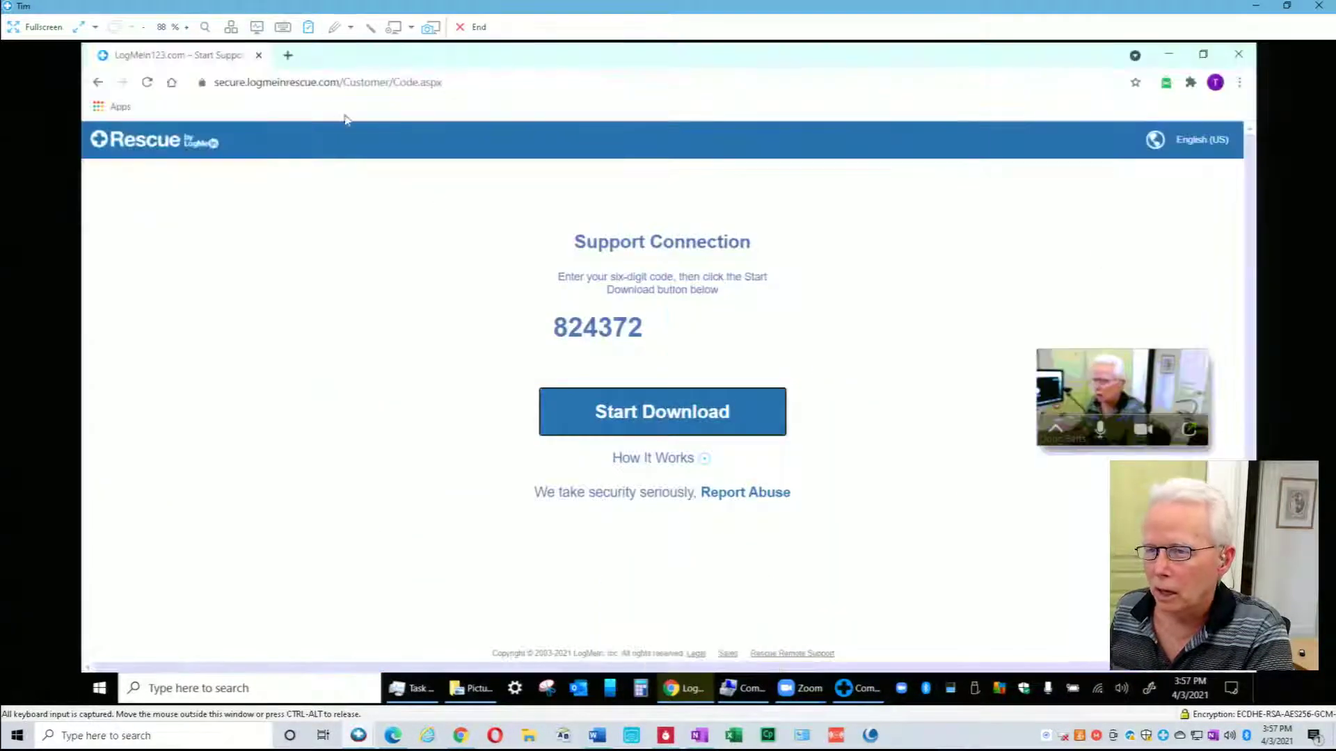
click(287, 57)
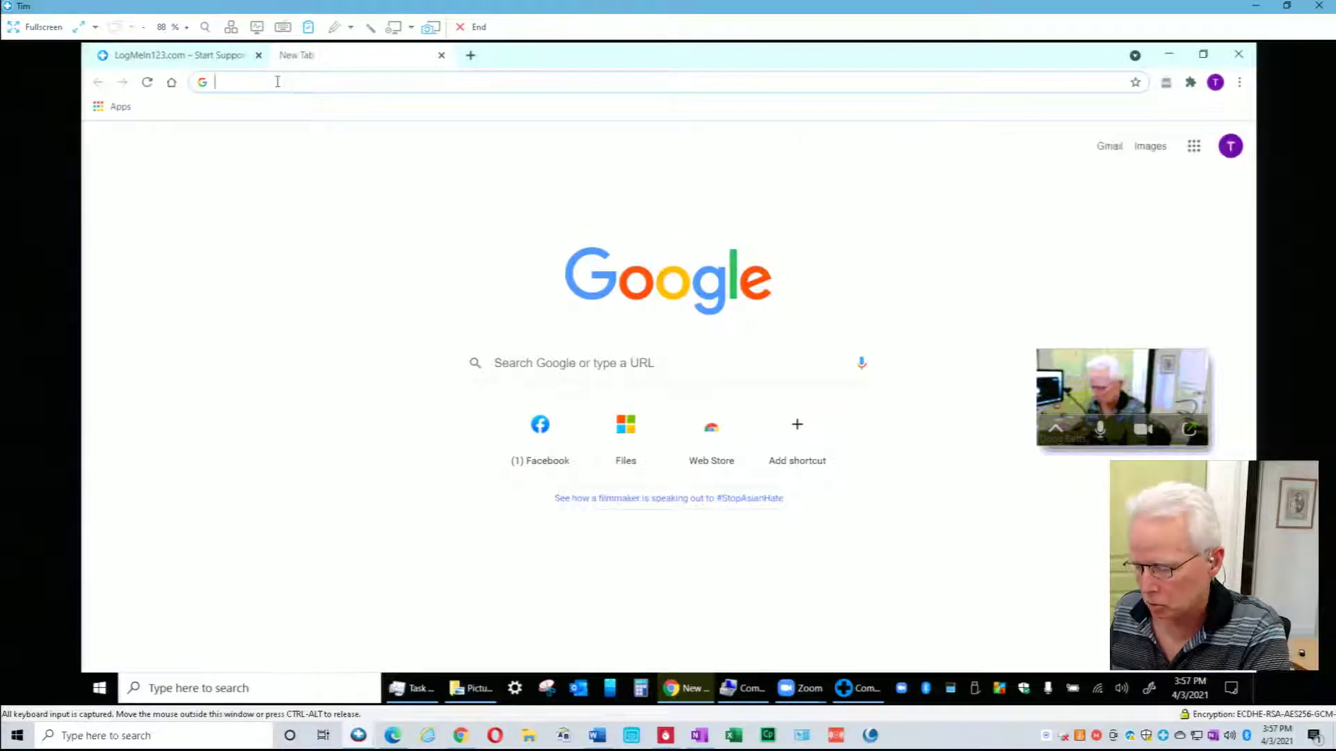
text(Google win32 file namespaces)
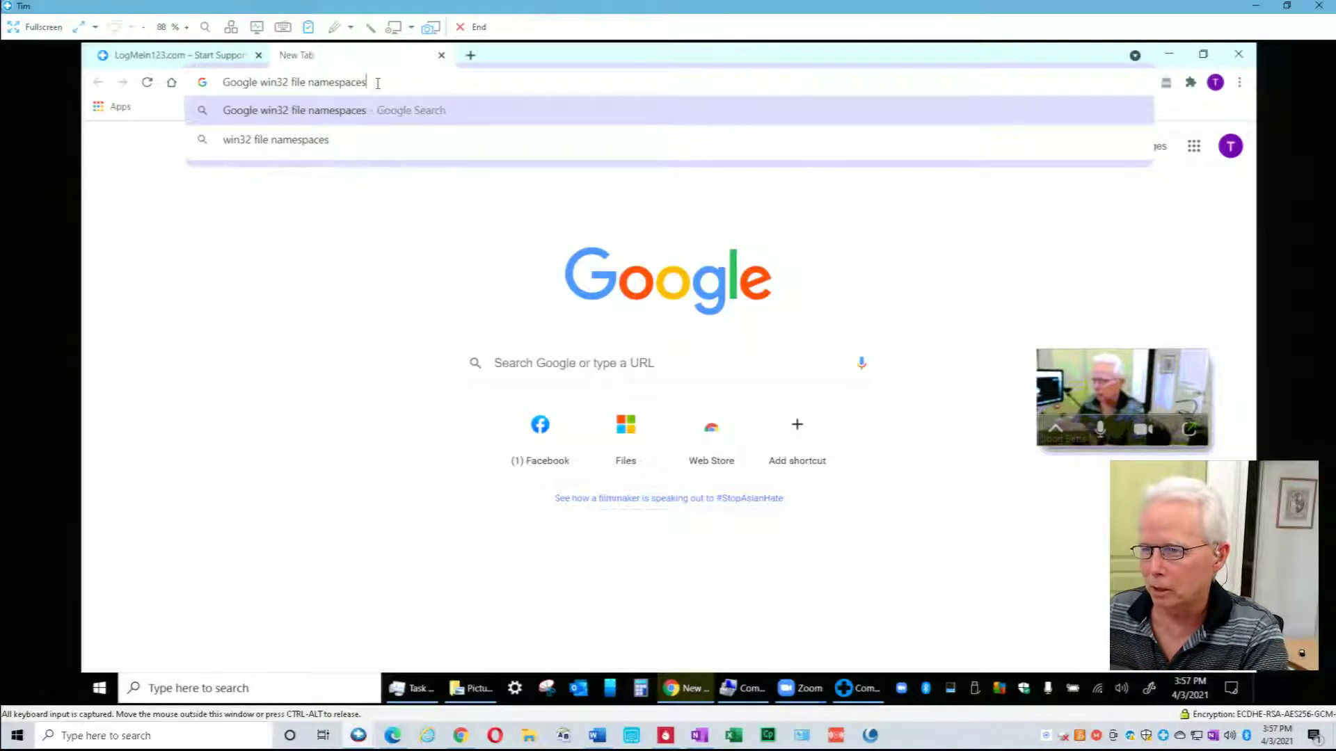
key(Return)
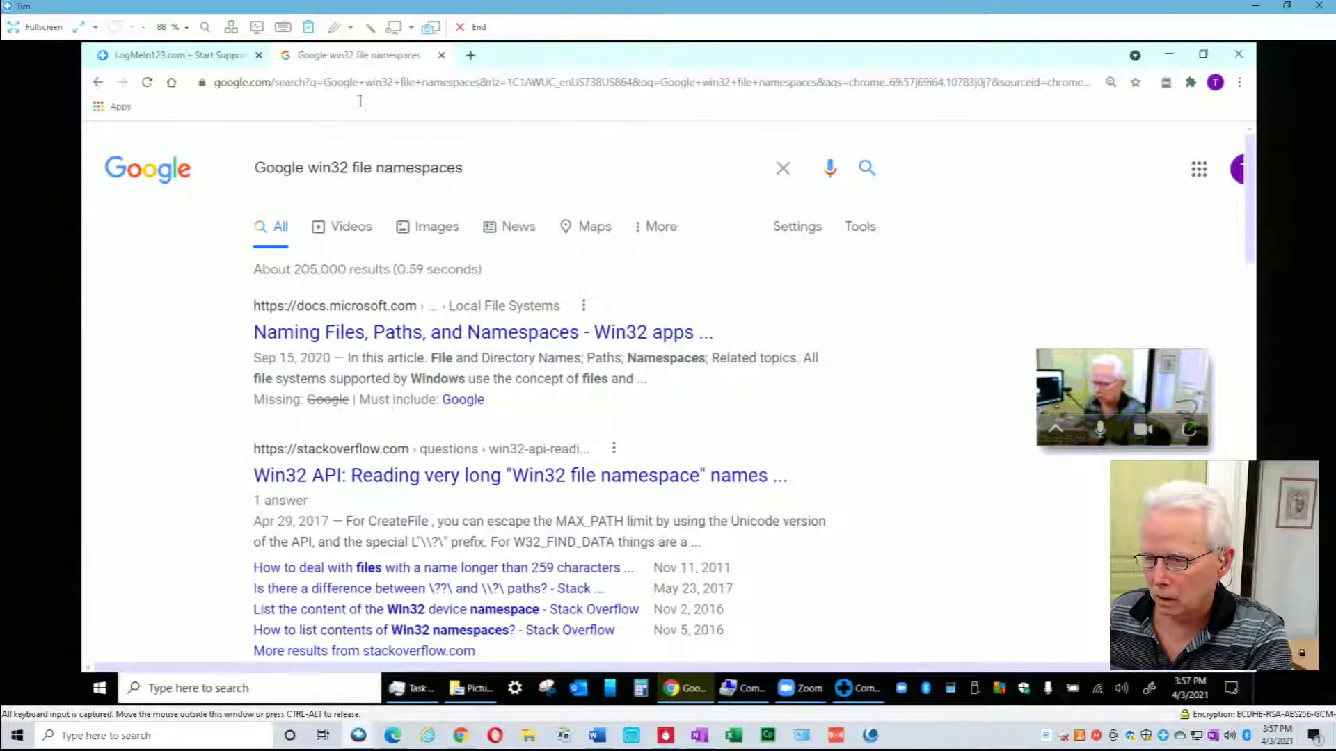
- Open the Microsoft Docs result "Naming Files, Paths, and Namespaces" in a new tab and skim the article
right_click(433, 341)
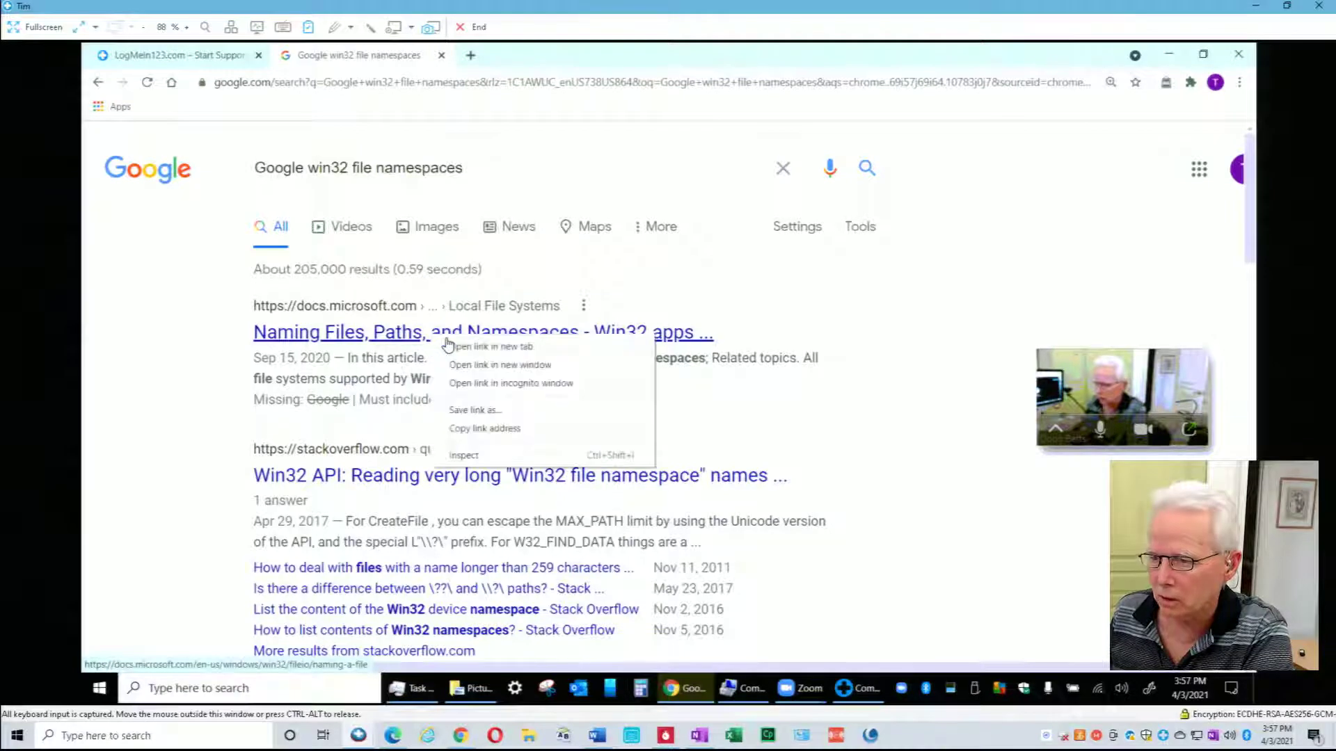
click(467, 348)
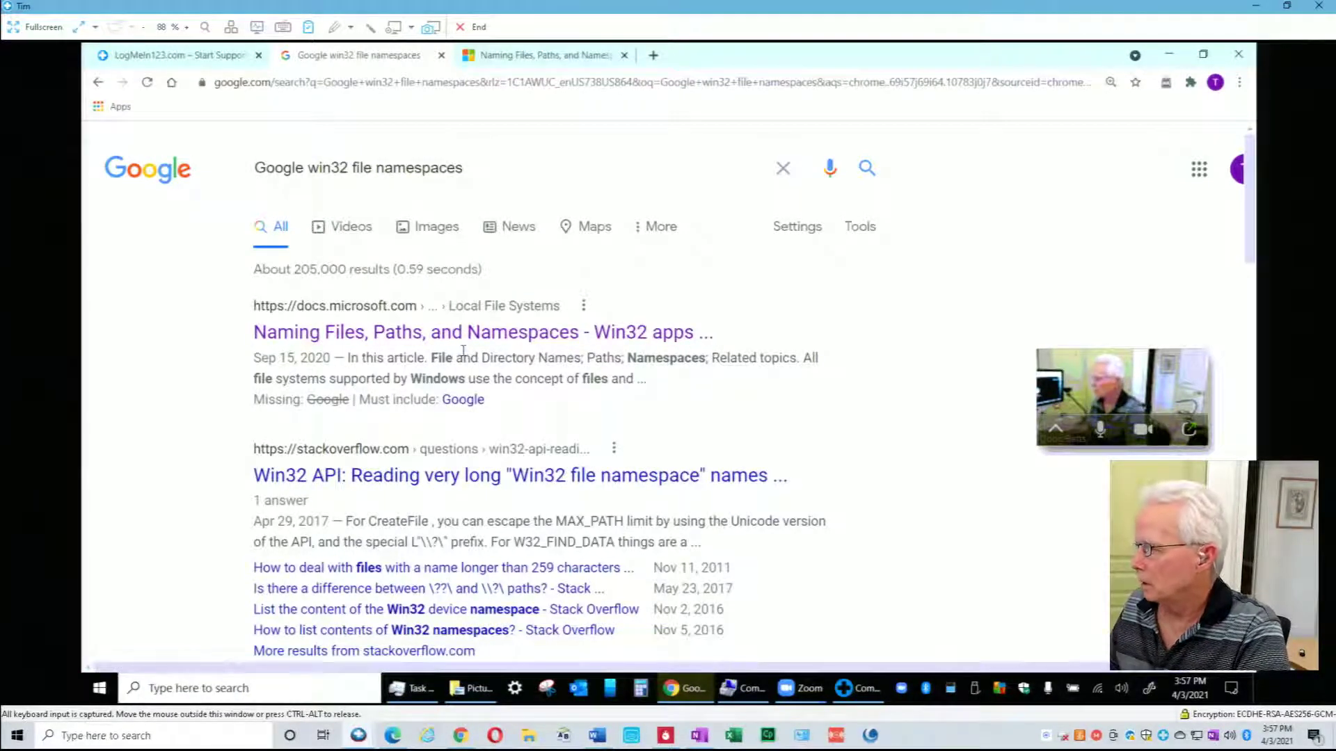
click(574, 57)
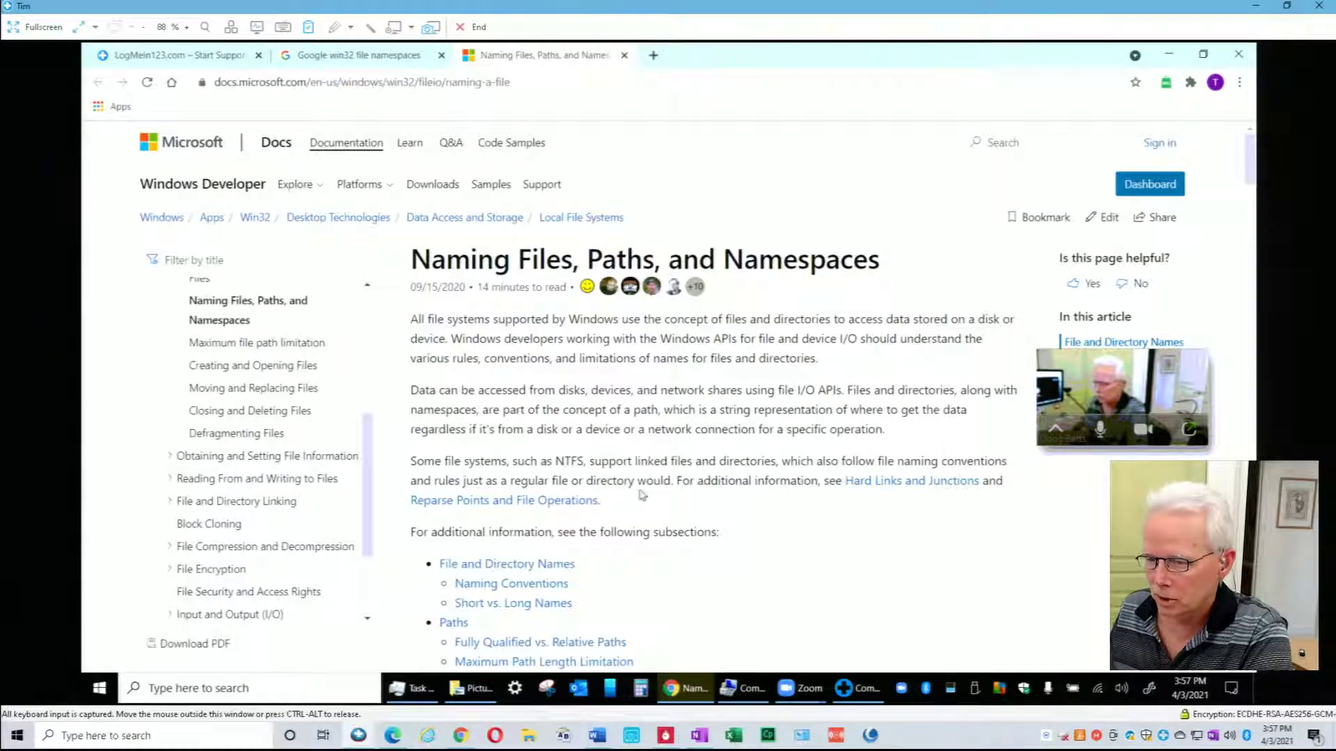
drag(1250, 164, 1250, 463)
drag(1250, 182, 1250, 158)
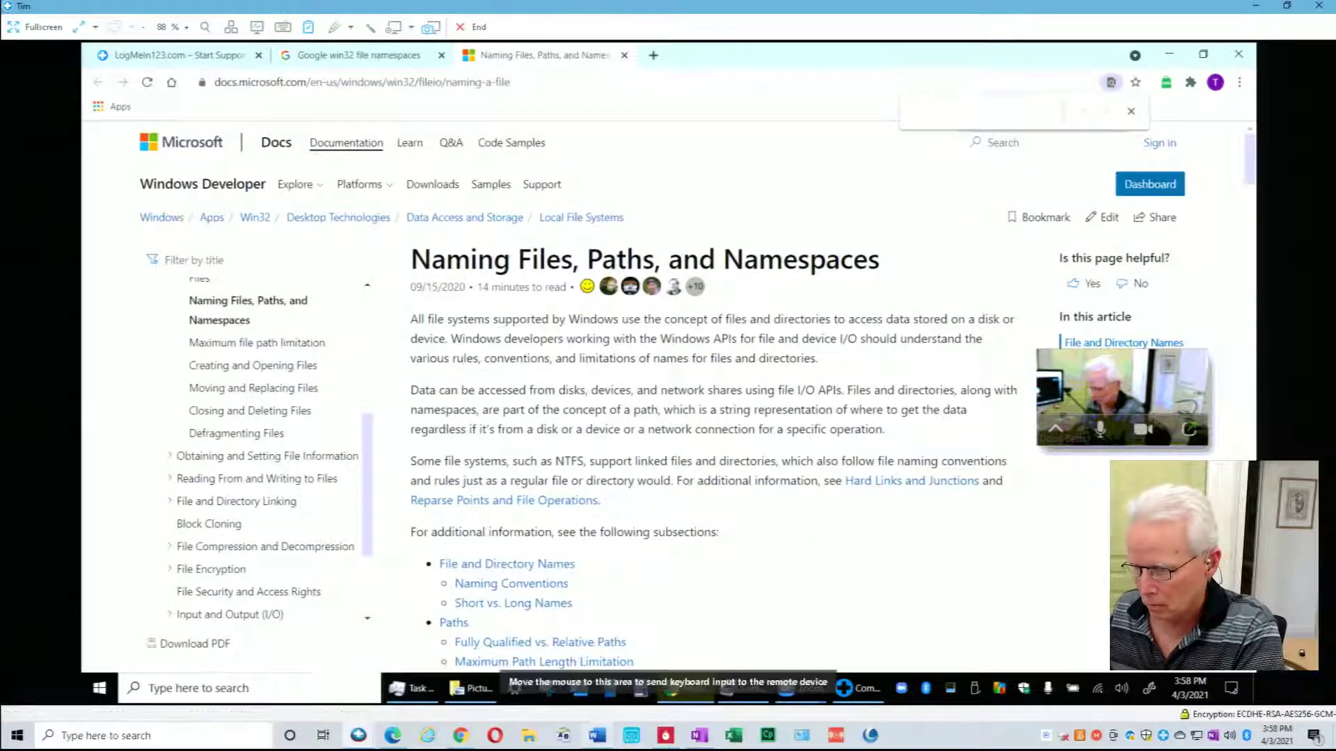
- Find the \\?\ notation within the article and move the floating video thumbnail off the page text
key(alt+Tab)
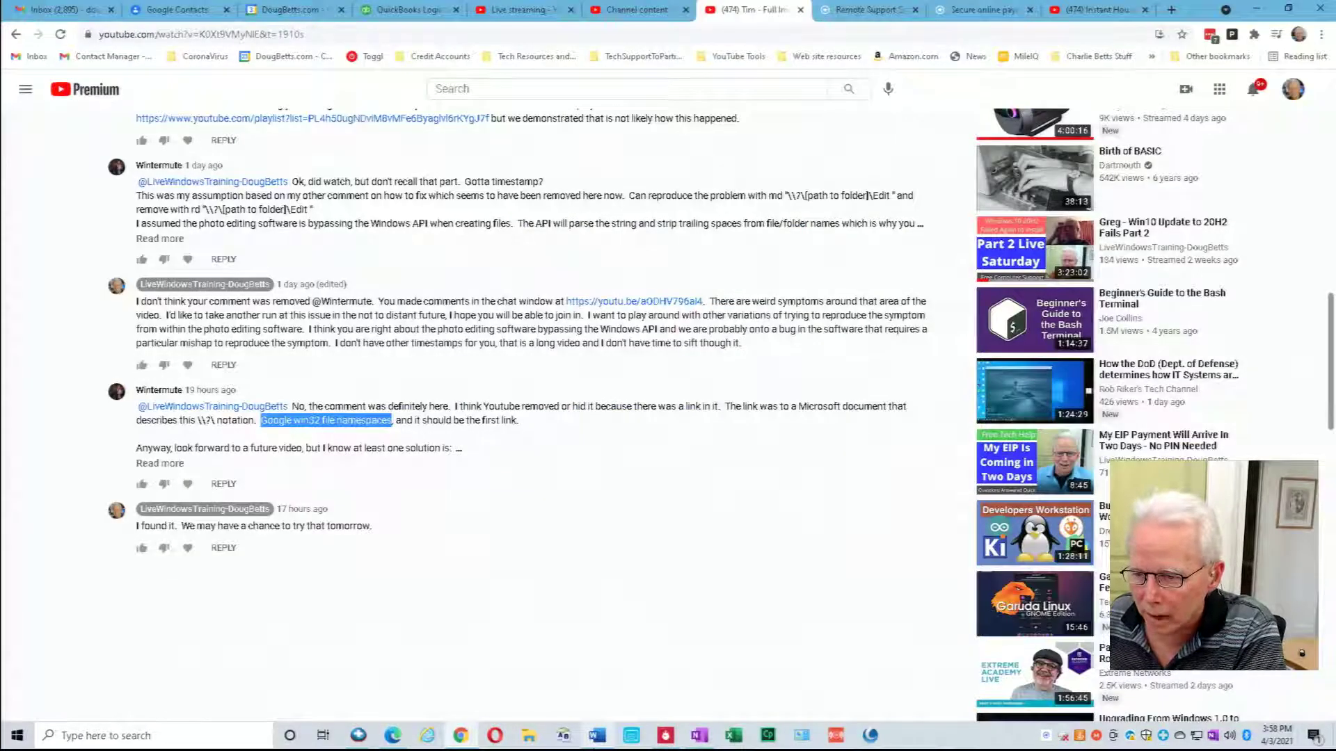
key(alt+Tab)
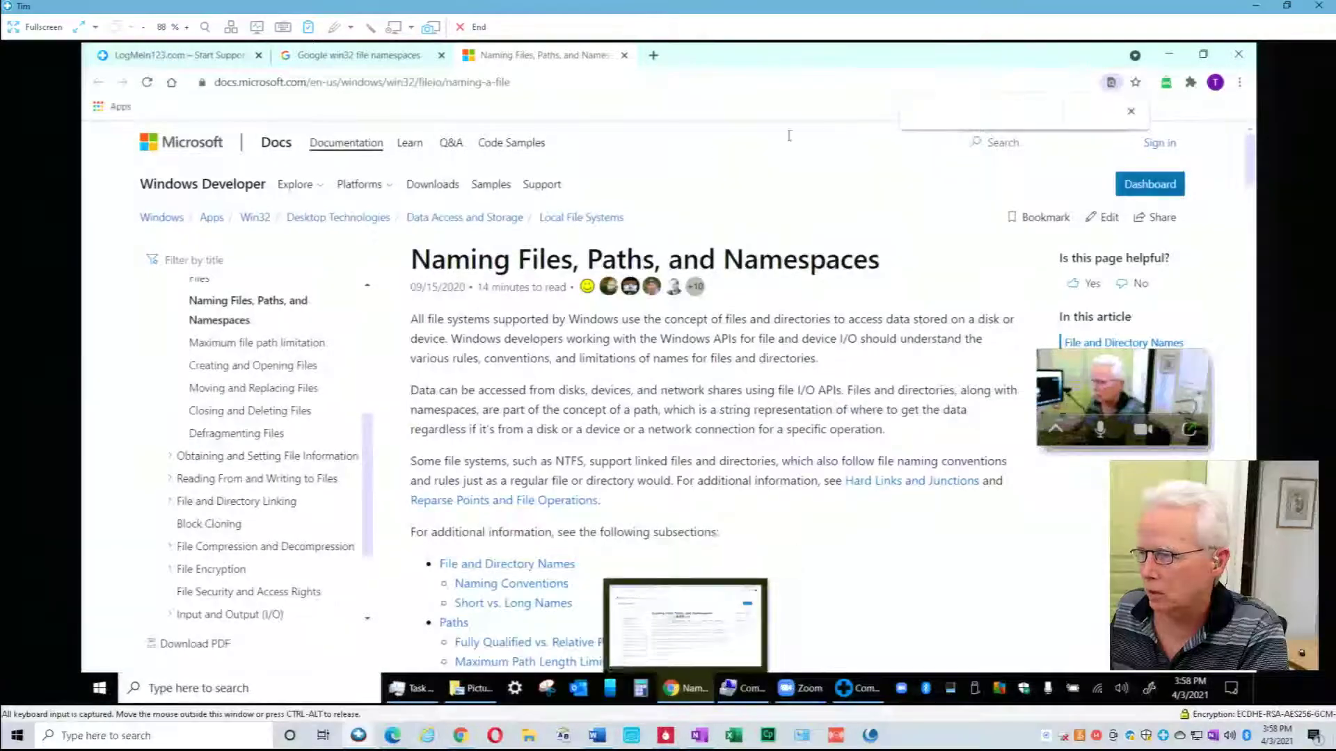
text(\\)
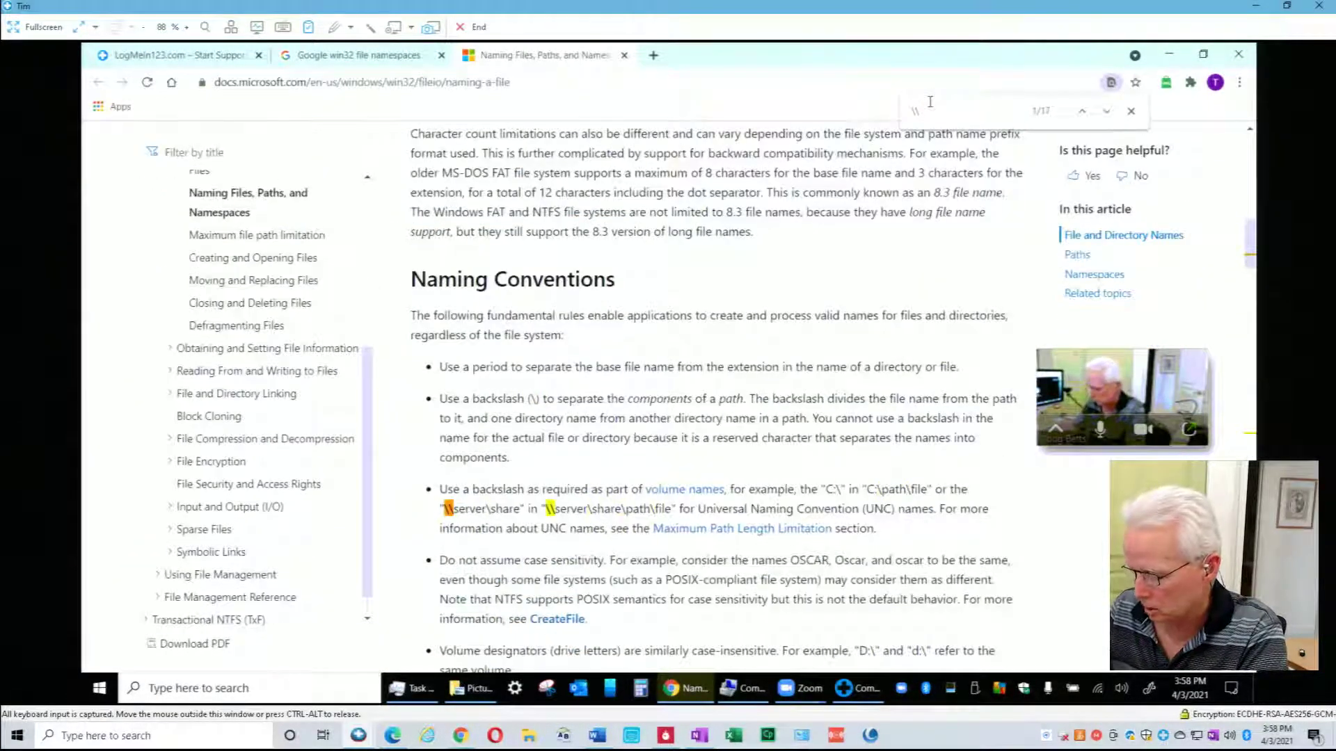
text(?\)
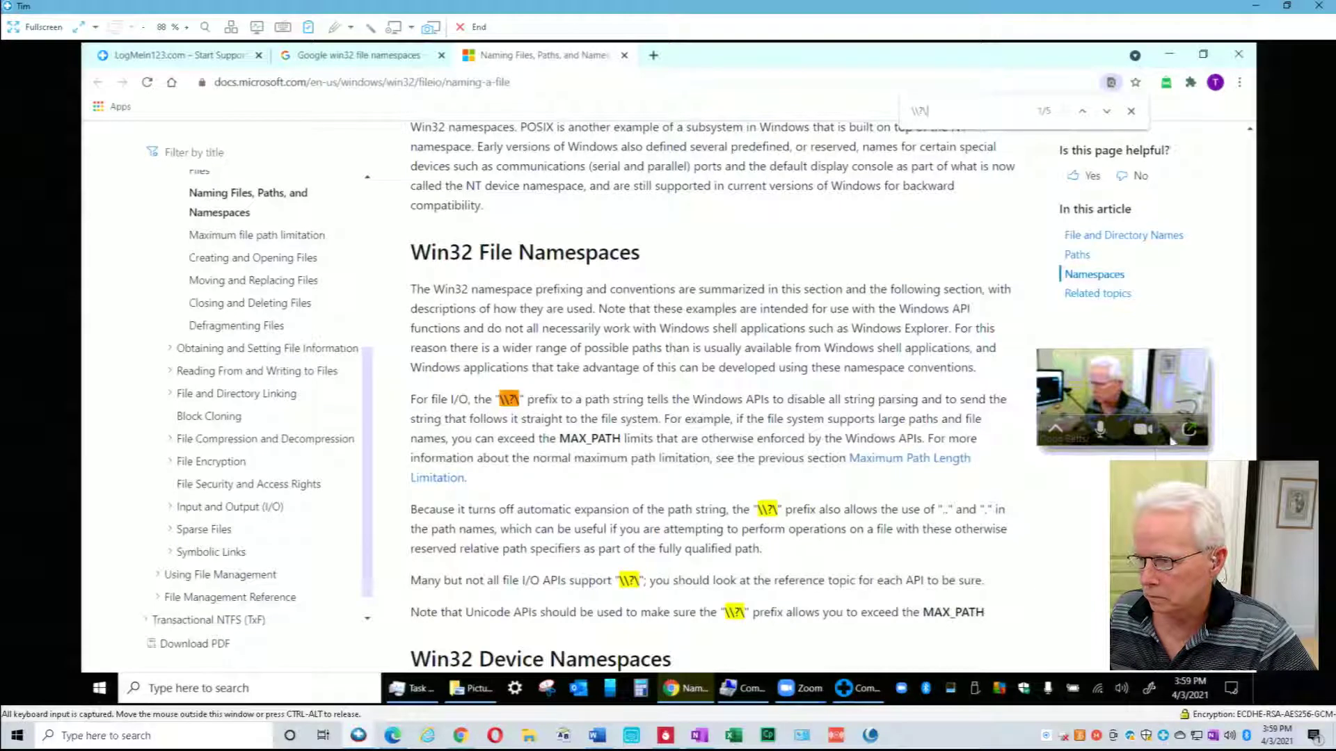
drag(1172, 441, 1245, 556)
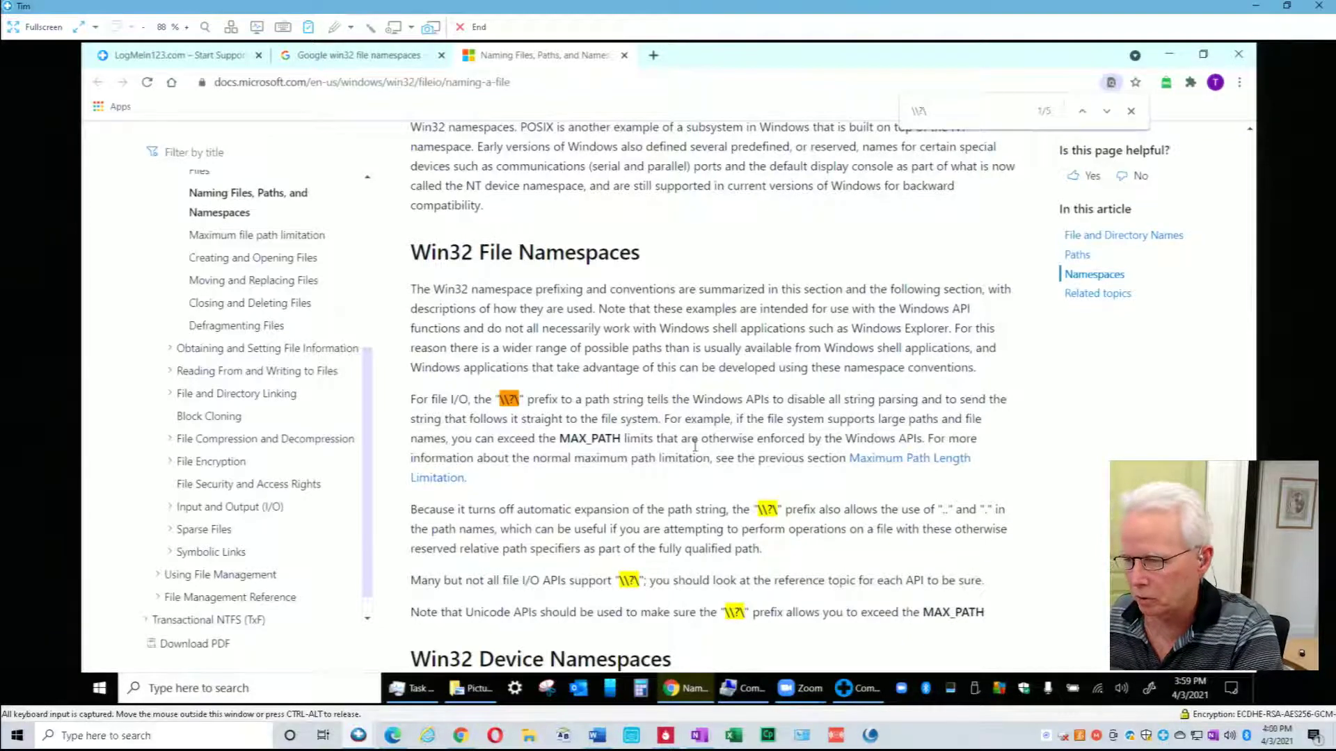
- Recheck the YouTube reply about the \\?\ notation, clear its text highlight, and return to the remote session
key(alt+Tab)
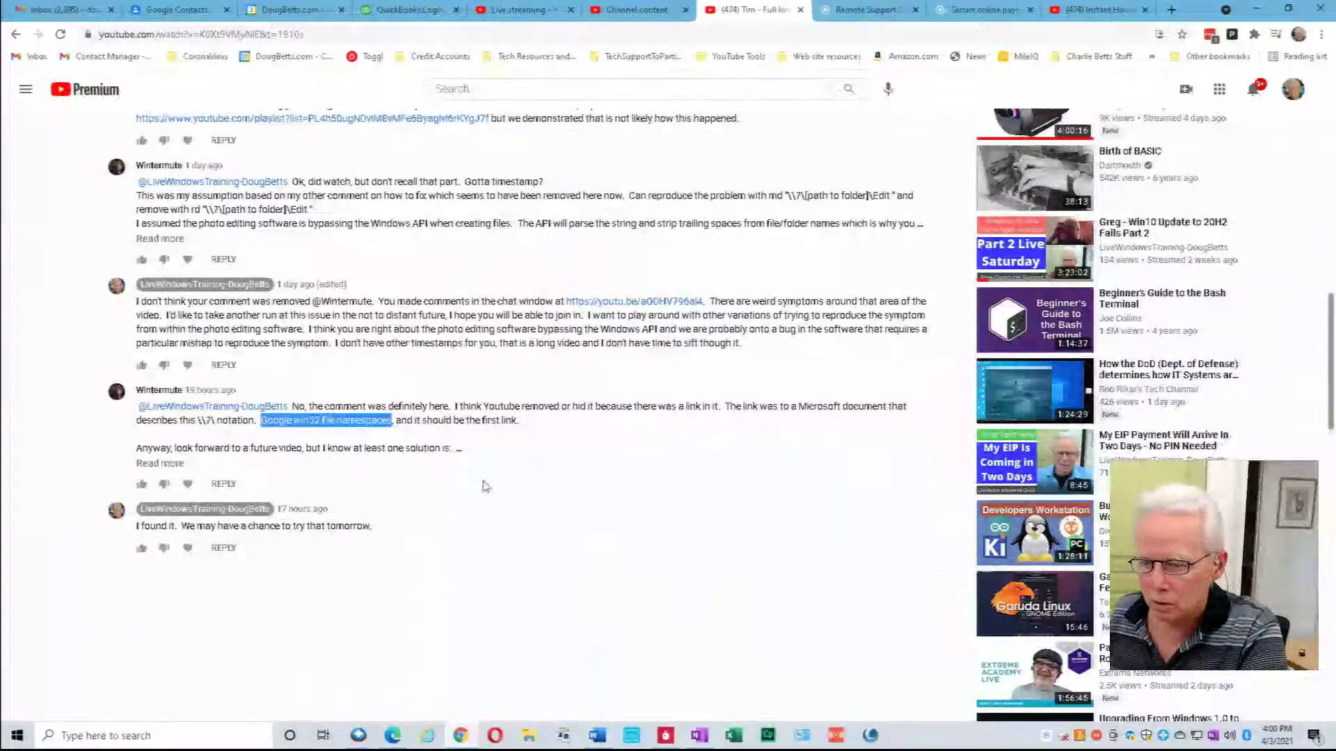
click(455, 412)
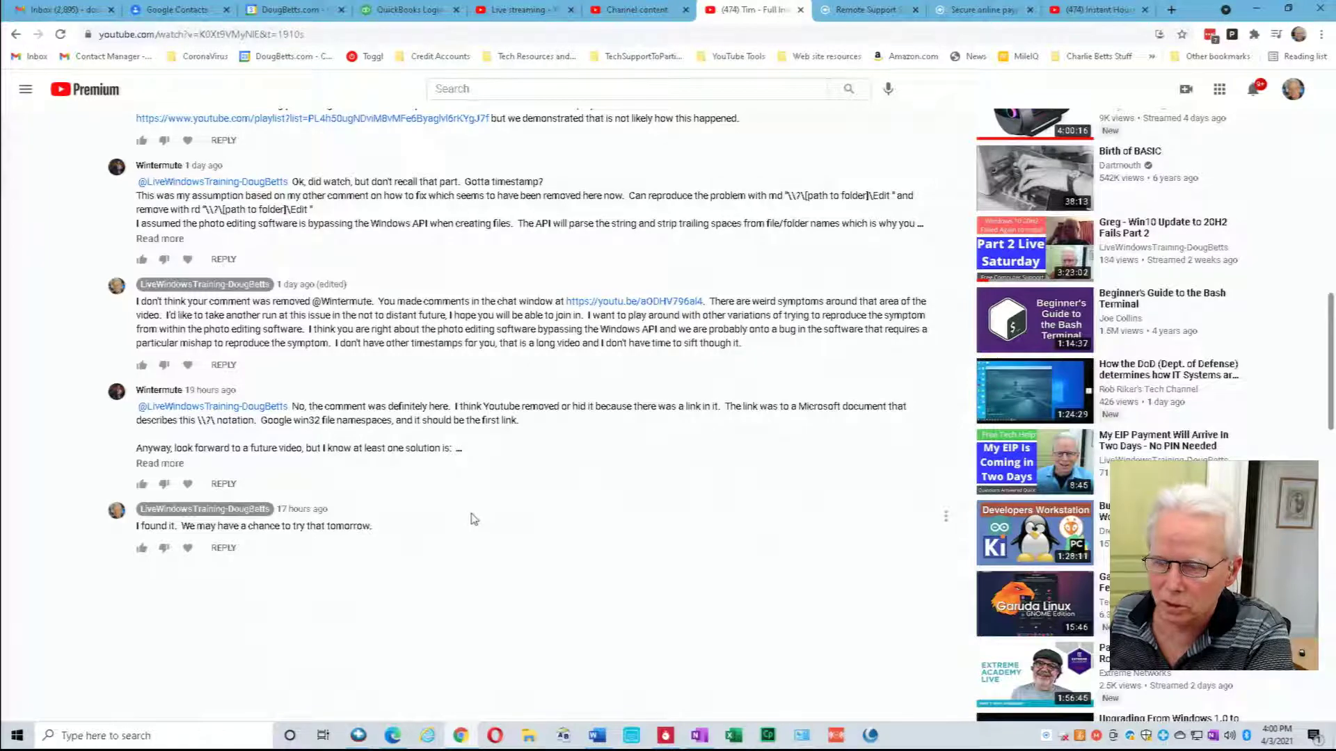
key(alt+Tab)
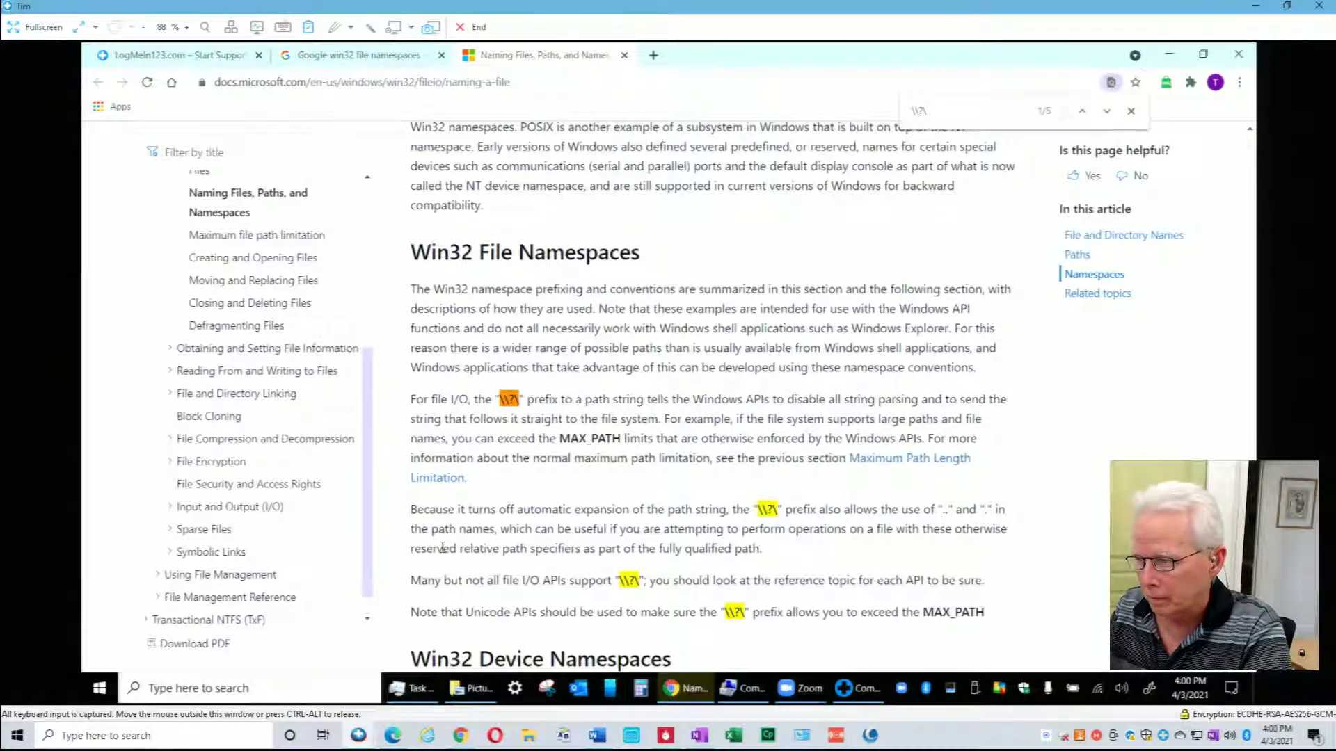
- Search for cmd on the remote computer and run Command Prompt as administrator, approving the elevation
key(super)
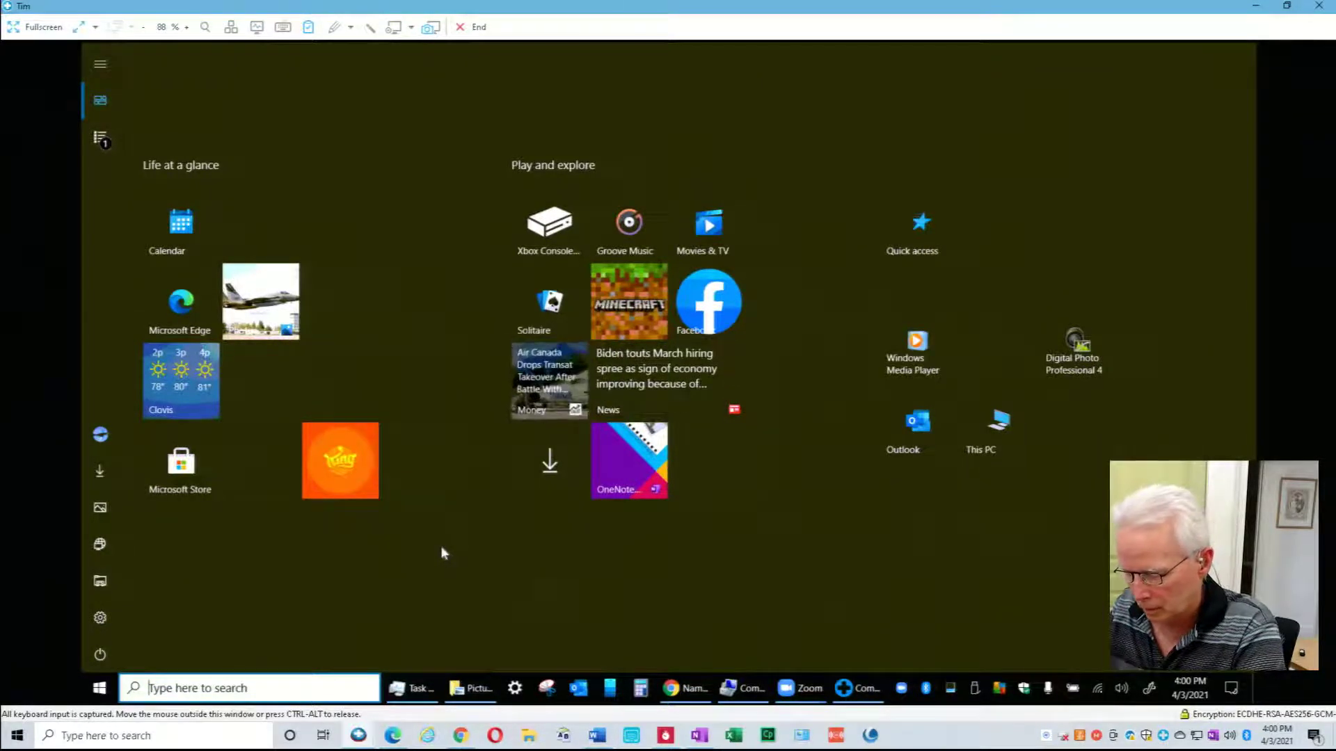
text(cmd)
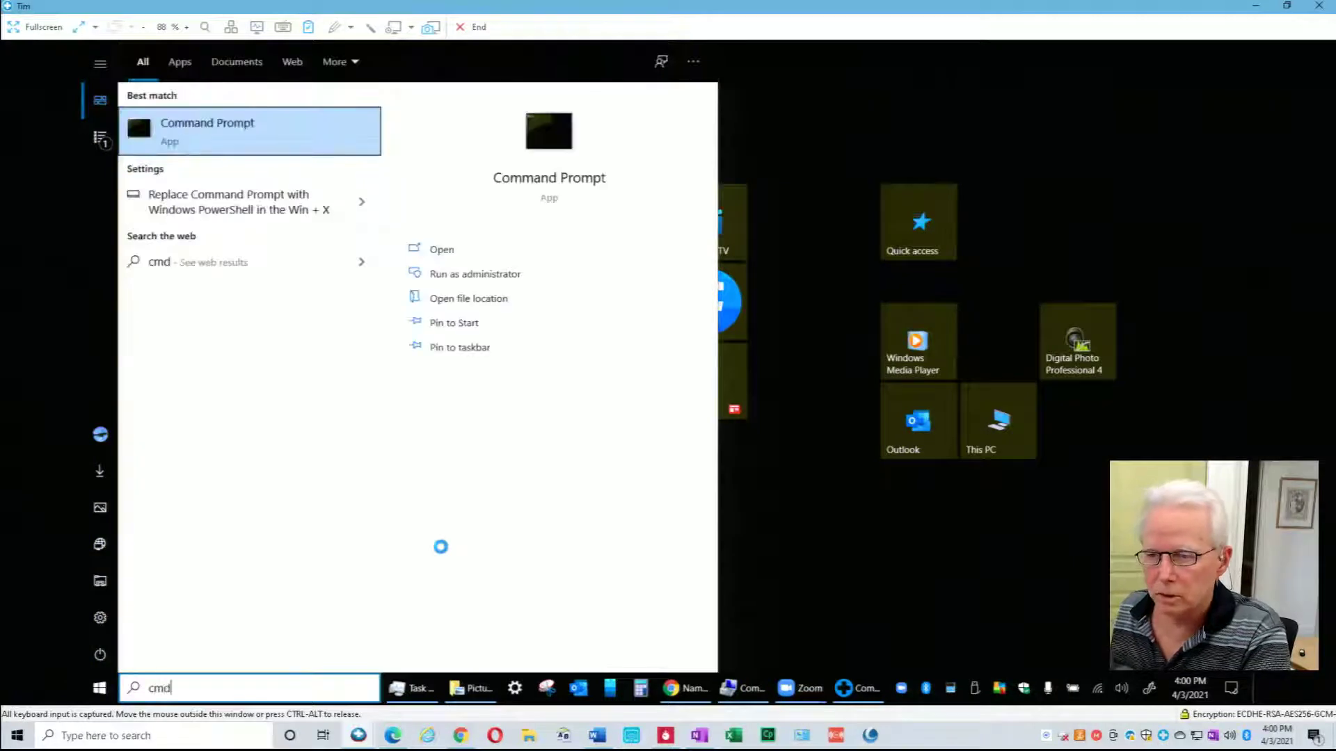
right_click(262, 134)
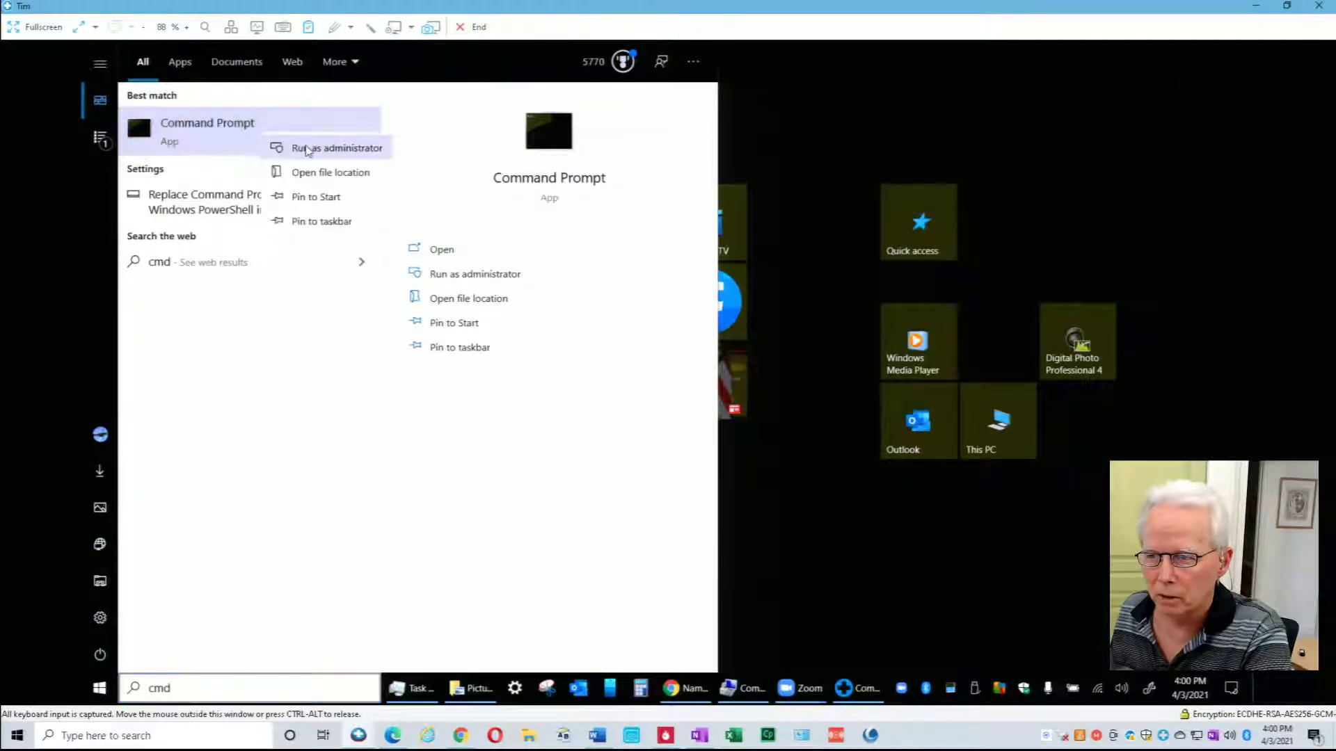
click(306, 146)
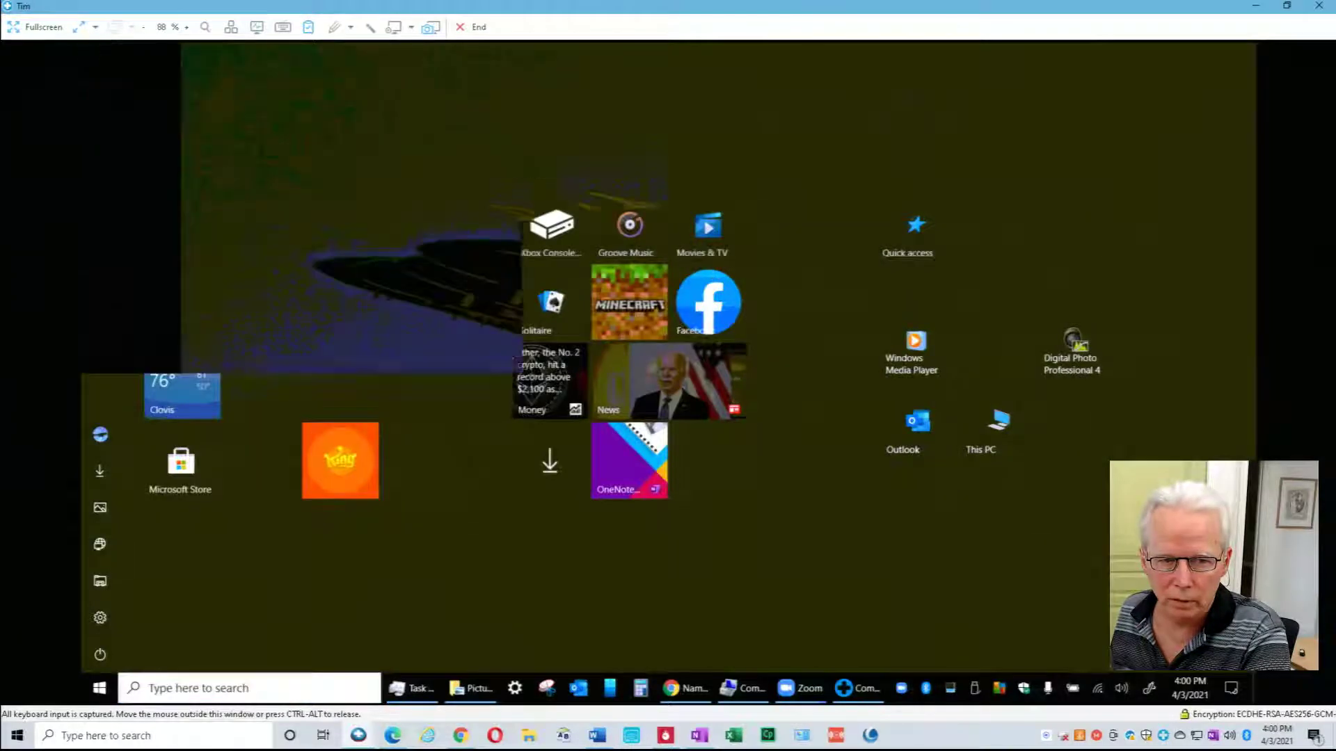
click(589, 473)
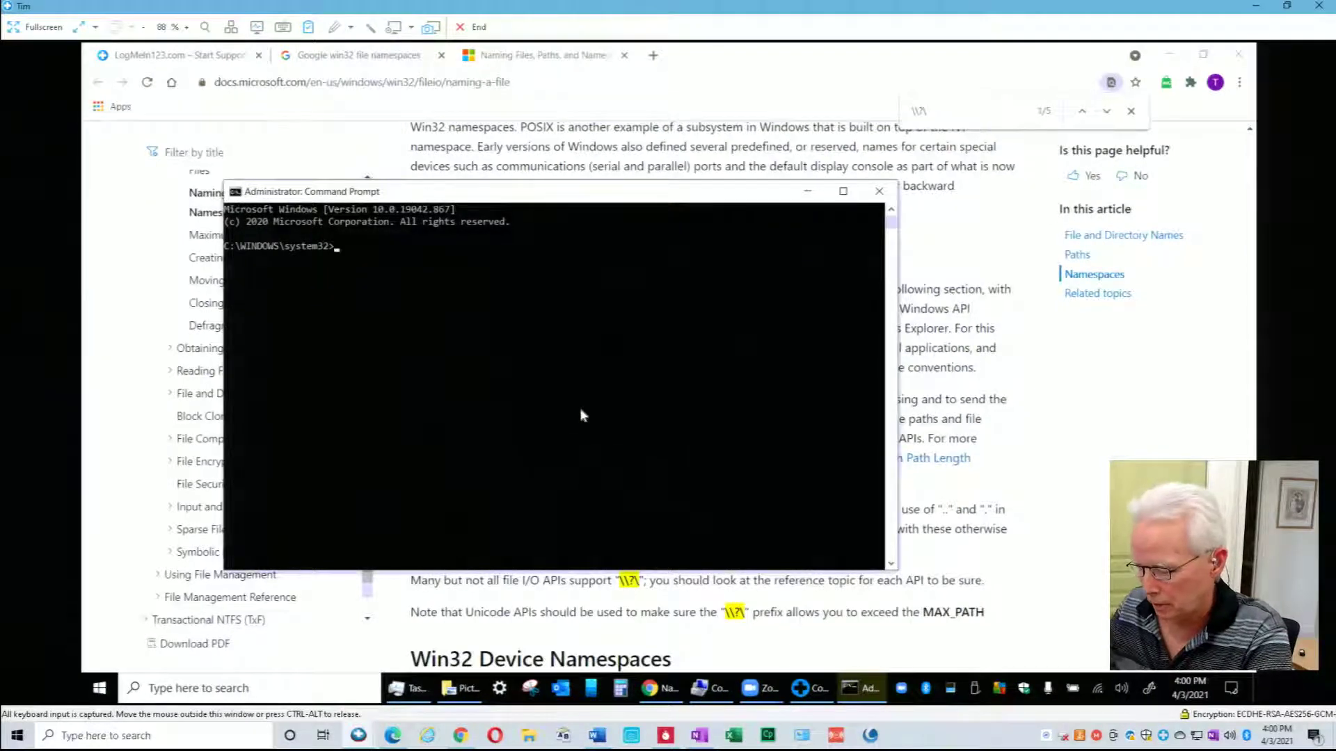
- Change to the C:\Users directory with cd\users and list its folders with dir /ad
text(cd\)
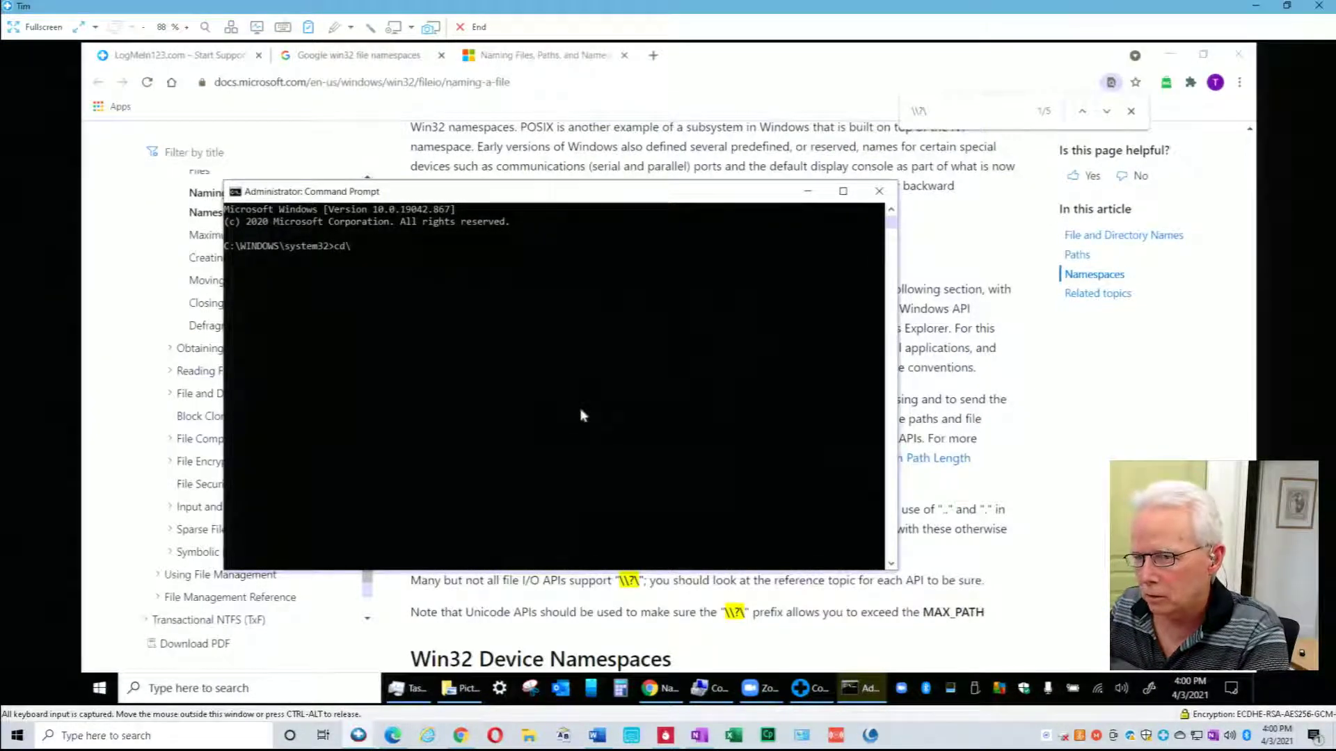
text(users)
key(Return)
text(dir /ad)
key(Return)
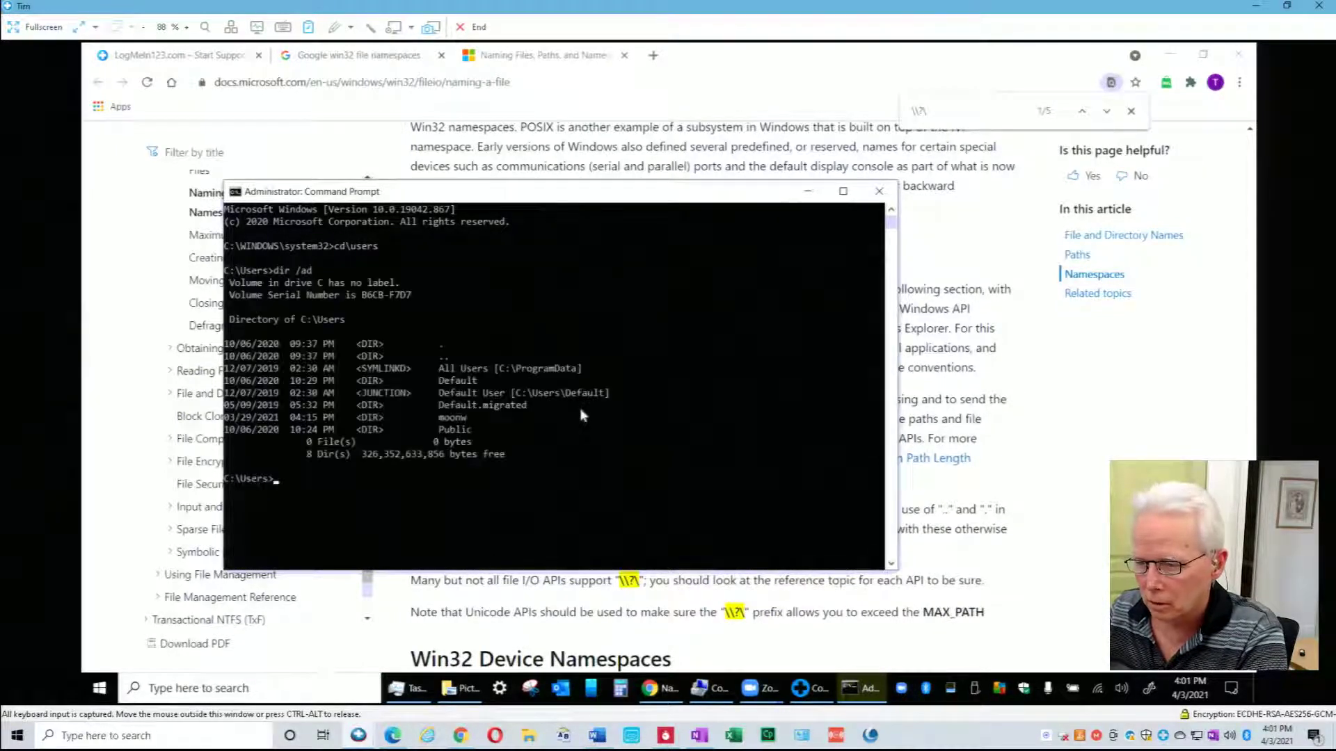
- Change into the remote user's profile folder and list its directories with dir /ad
text(cd moonw)
key(Return)
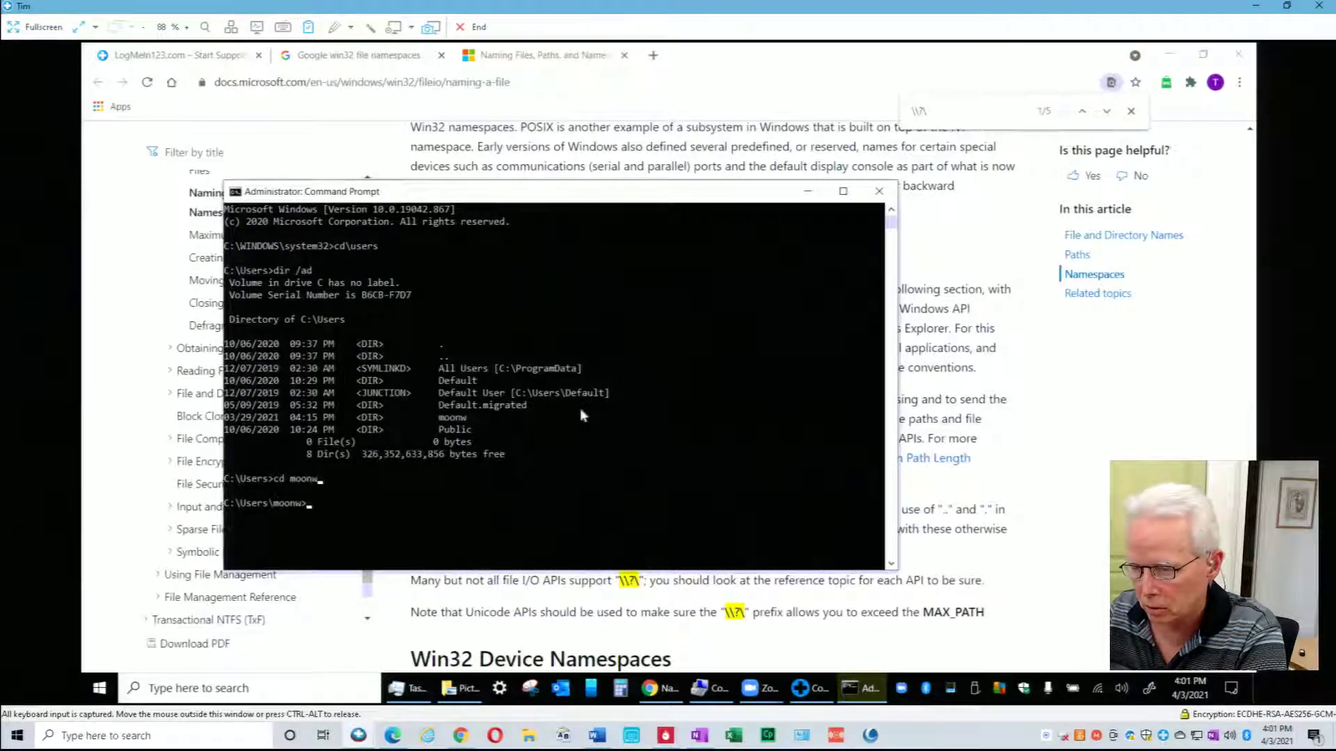
text(dir /)
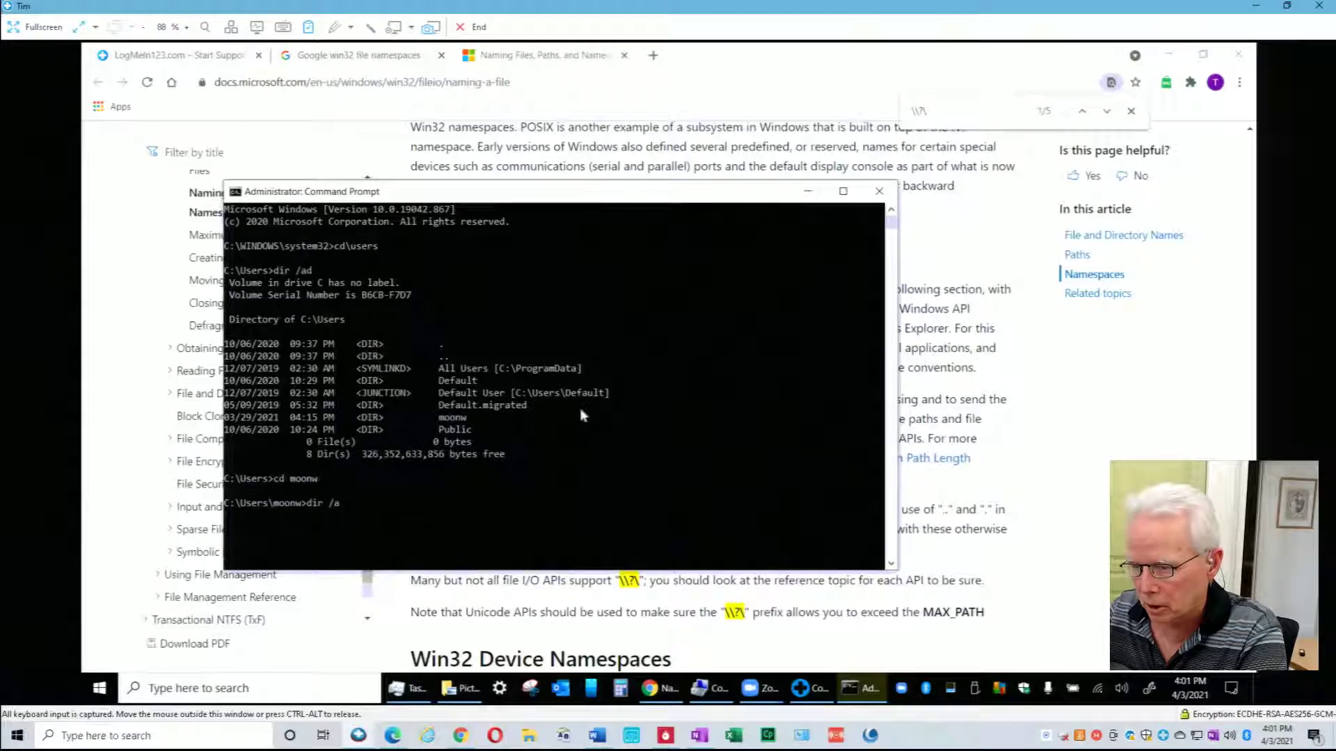
text(ad)
key(Return)
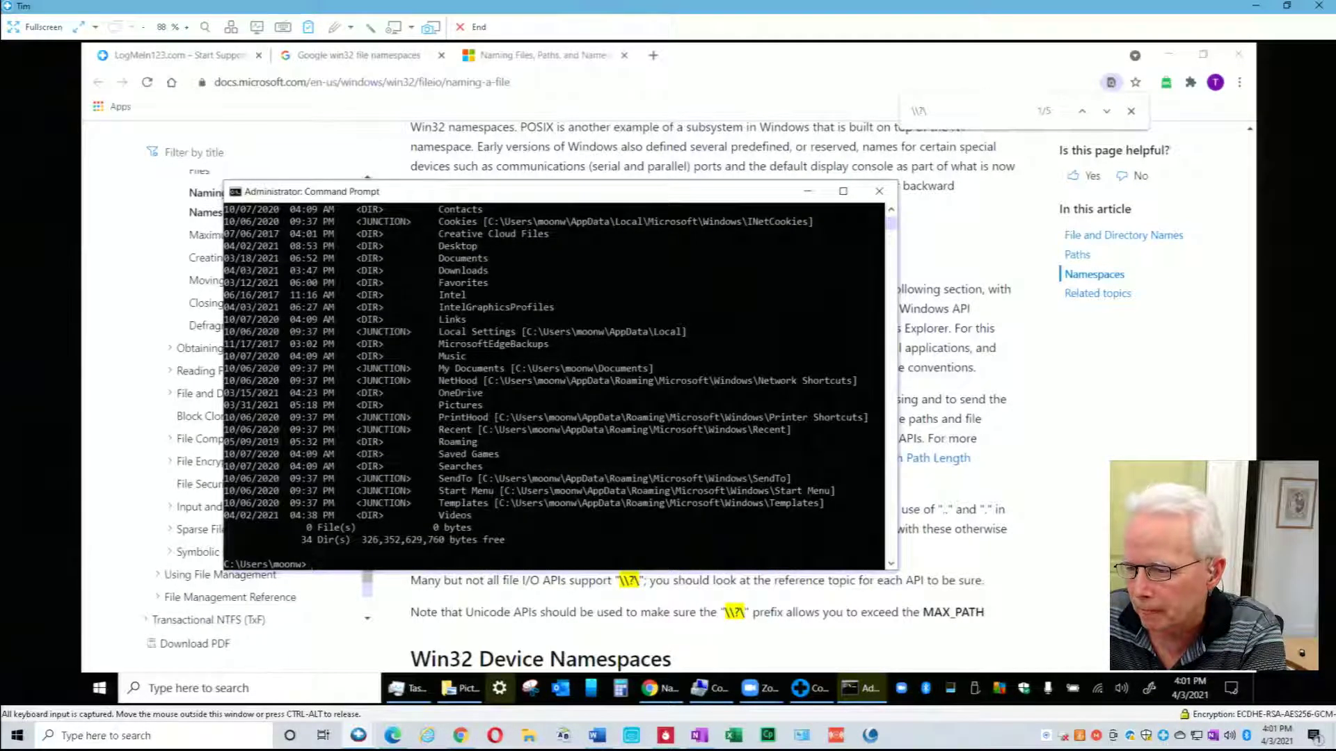
- Change into the Pictures folder with cd pictures and list its directories with dir /ad
mouse_move(471, 696)
text(cd pictures)
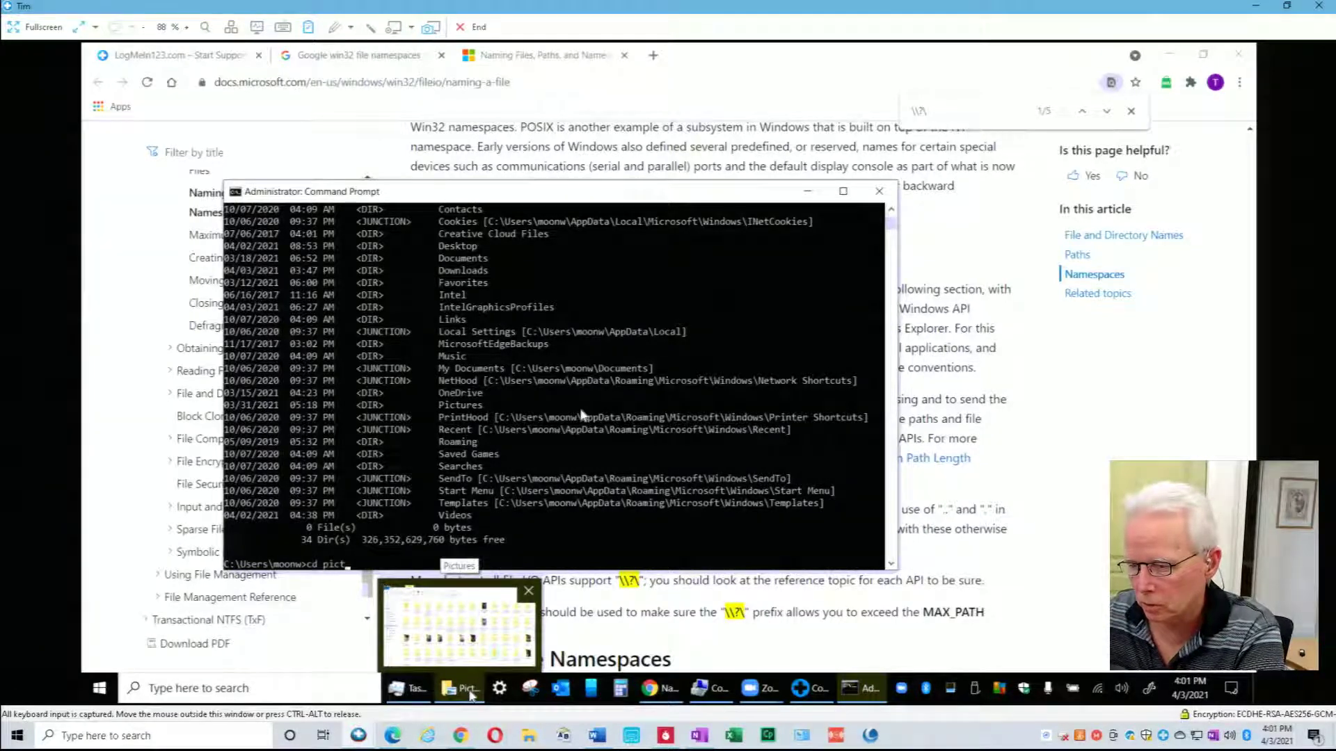
key(Return)
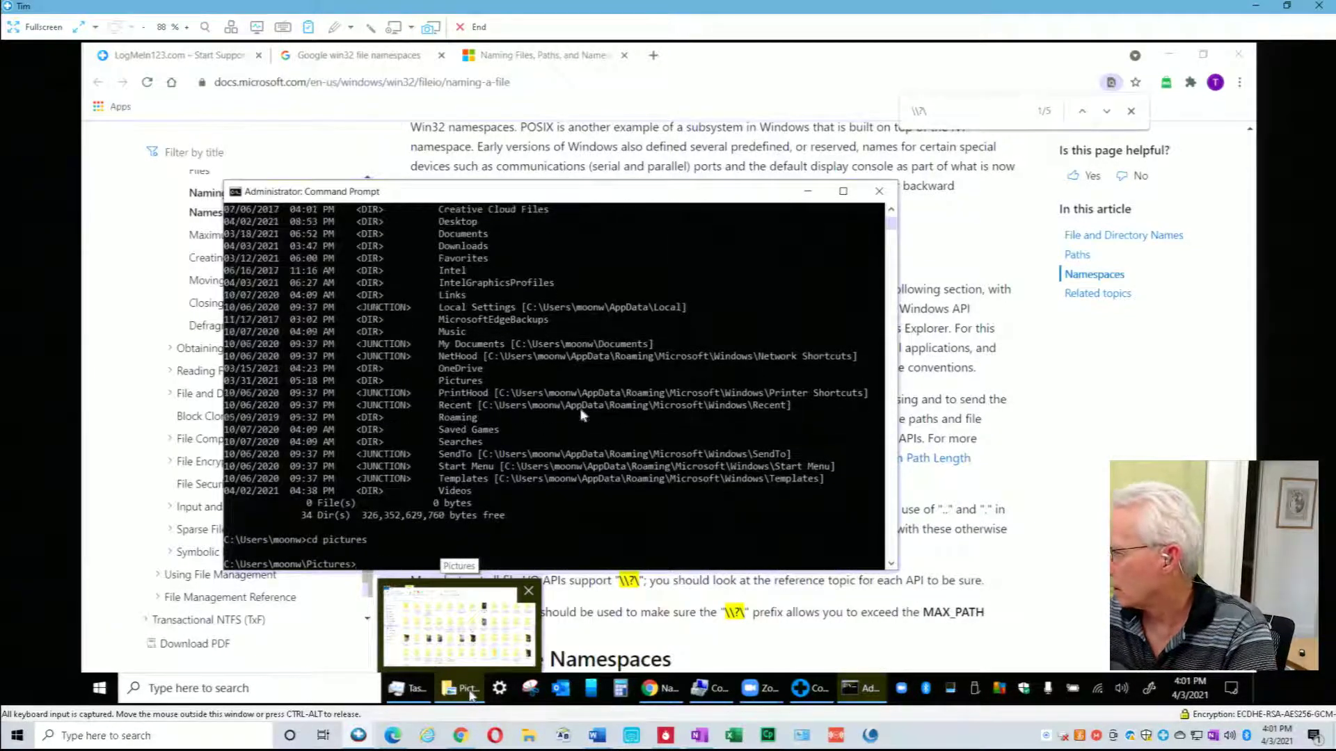
text(dir /ad)
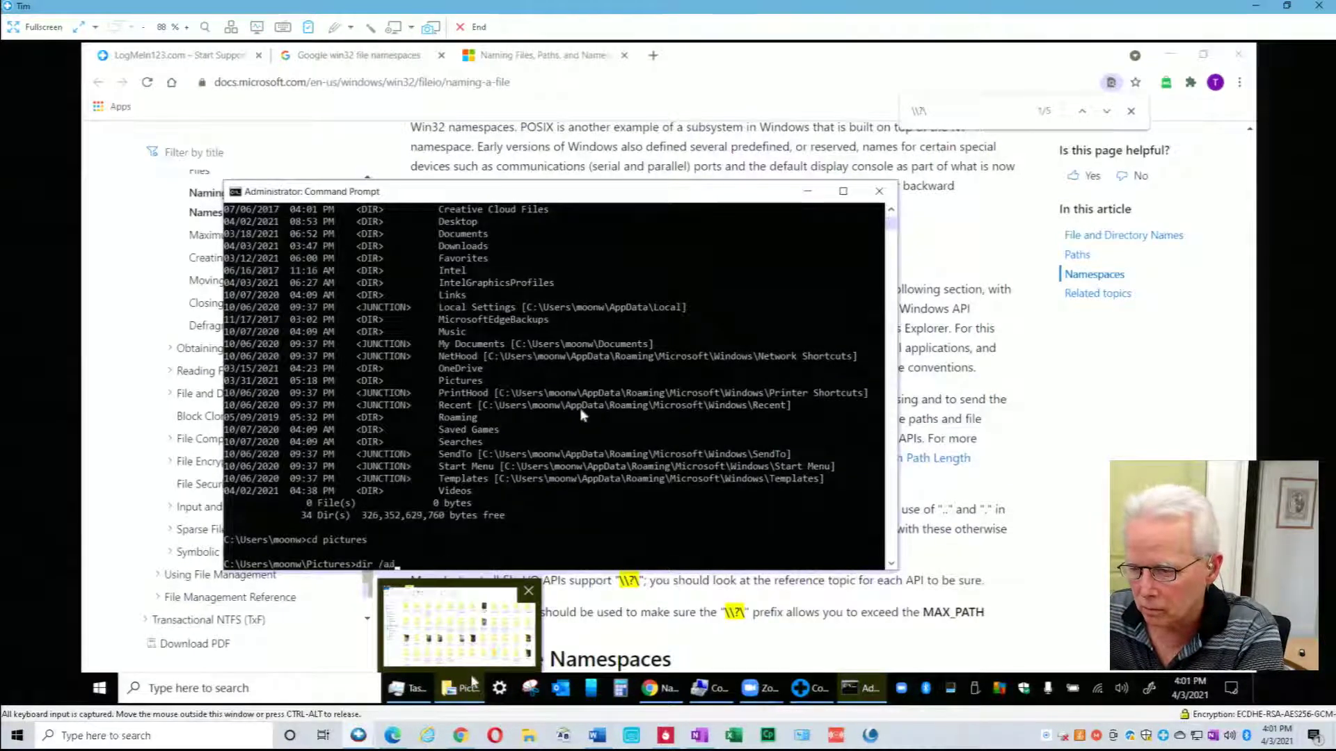
key(Return)
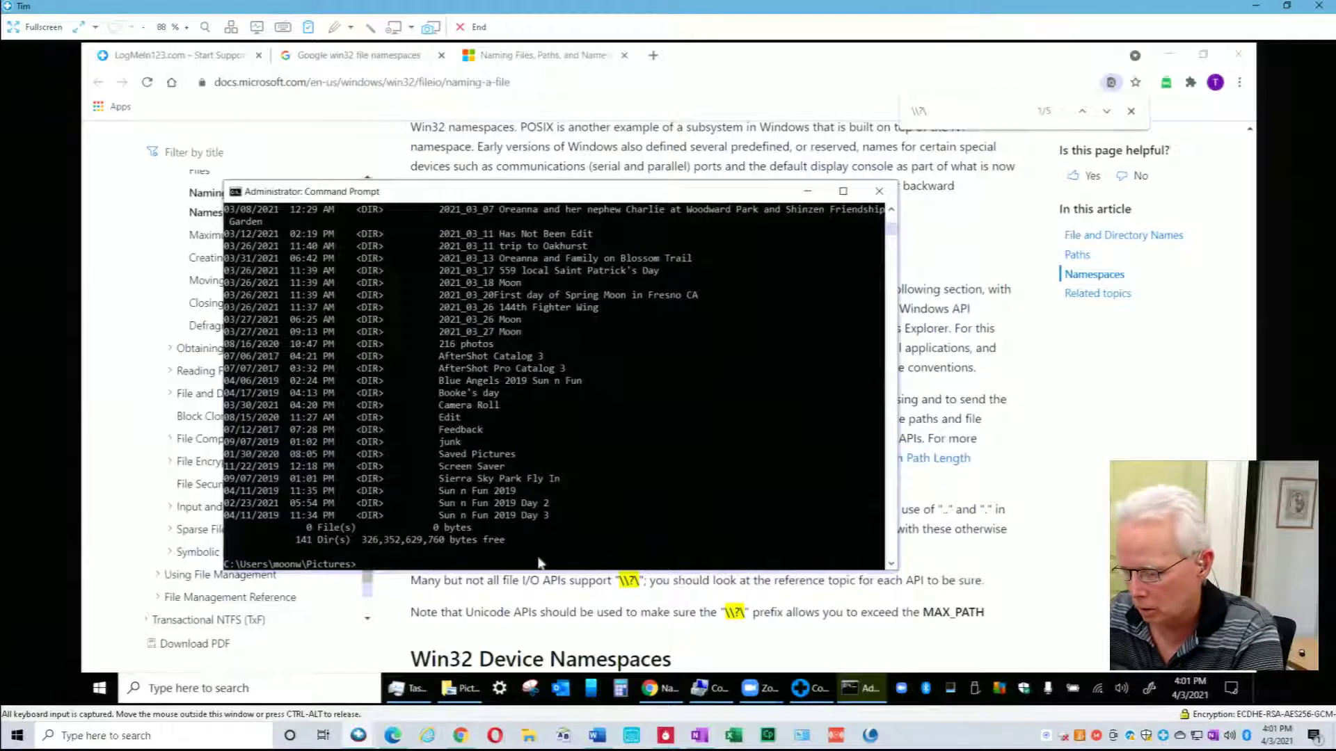
- Discard the started rd command and list the contents of the Edit folder with dir edit
text(rd)
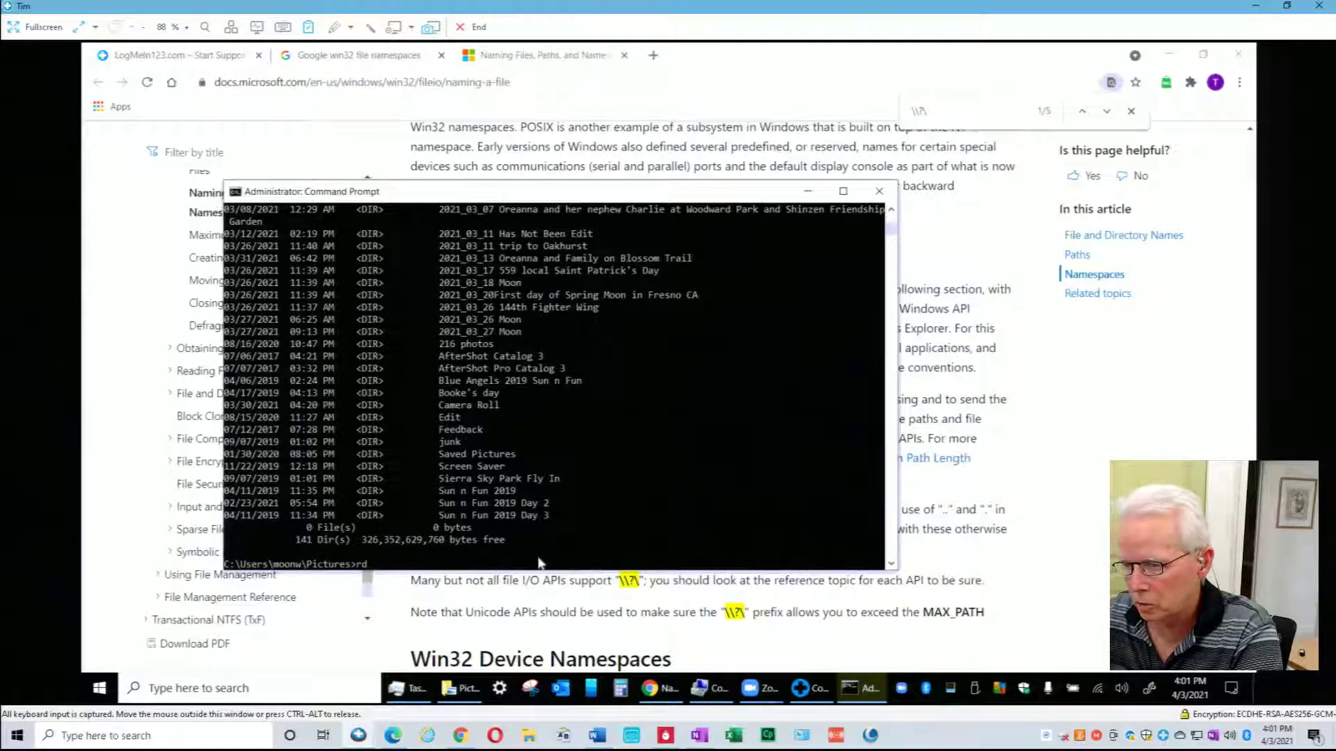
key(BackSpace)
key(BackSpace)
text(dir edit)
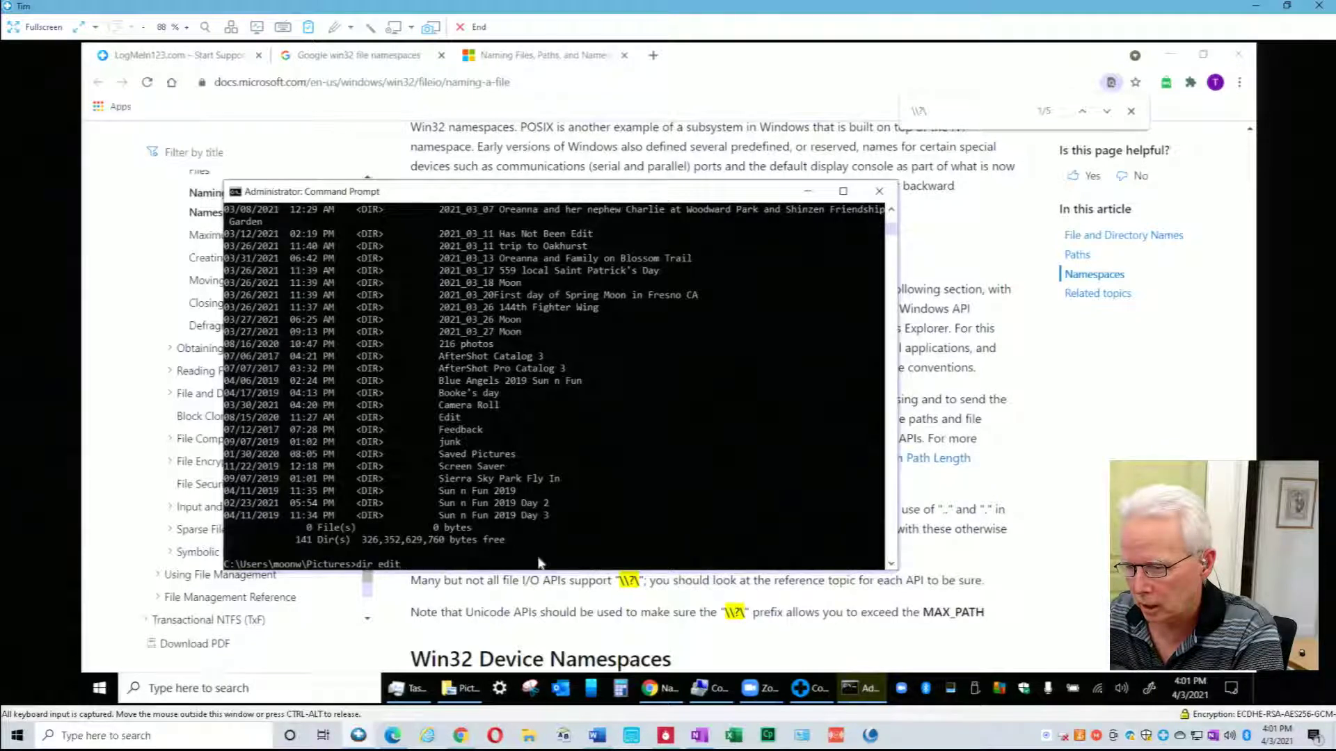
key(Return)
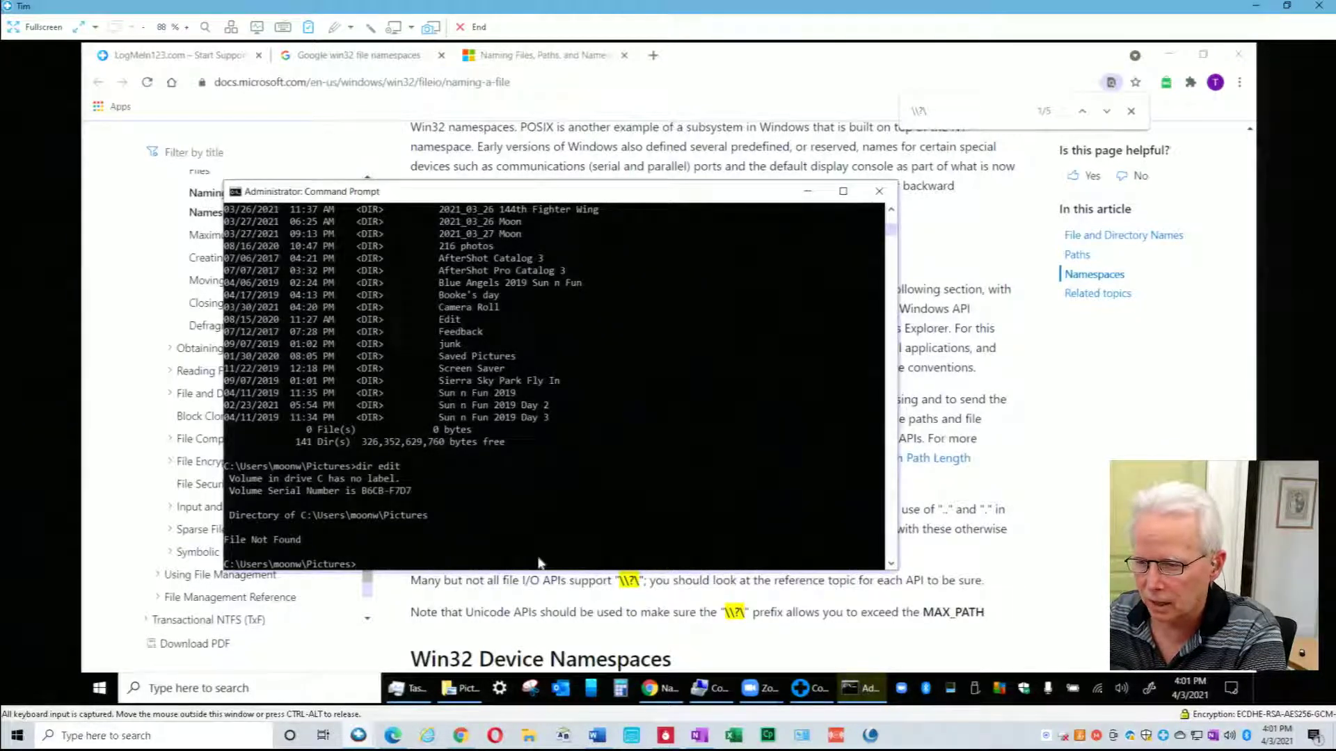
- Try twice to change into the Edit folder with cd edit
text(cd edit)
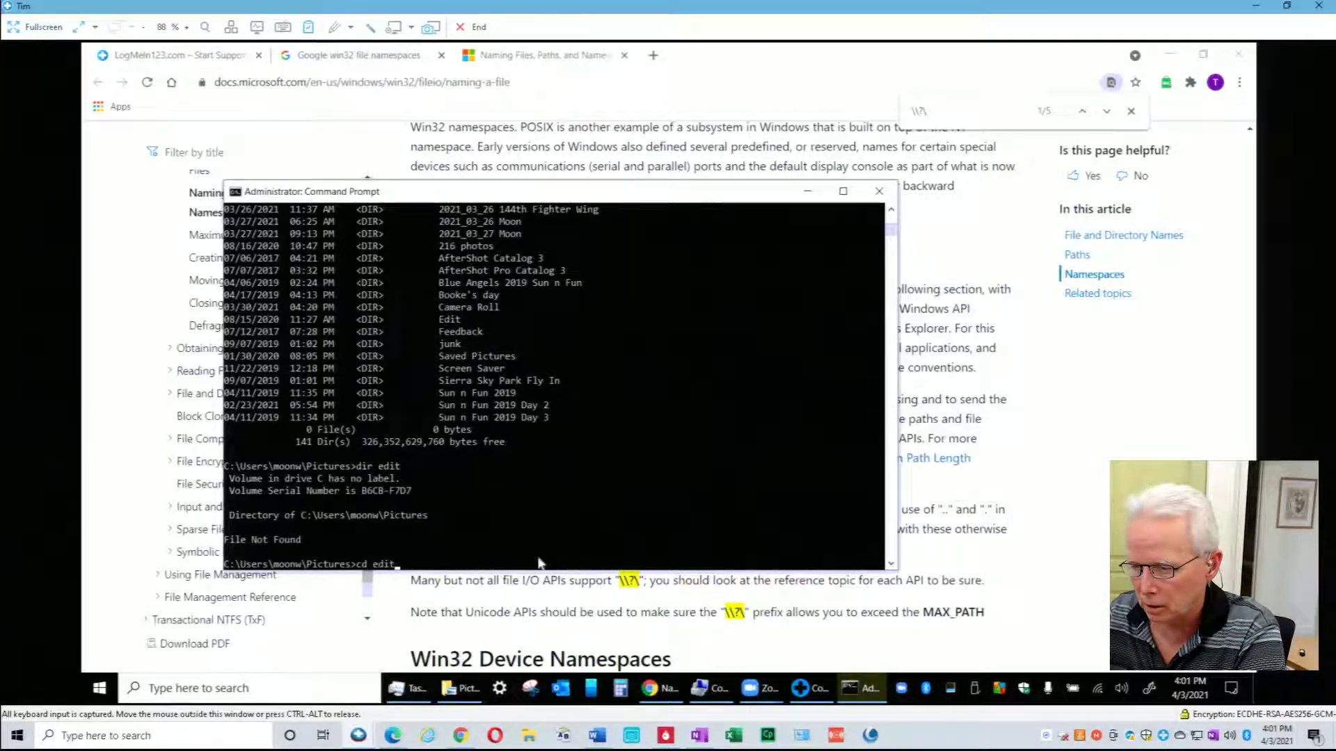
key(Return)
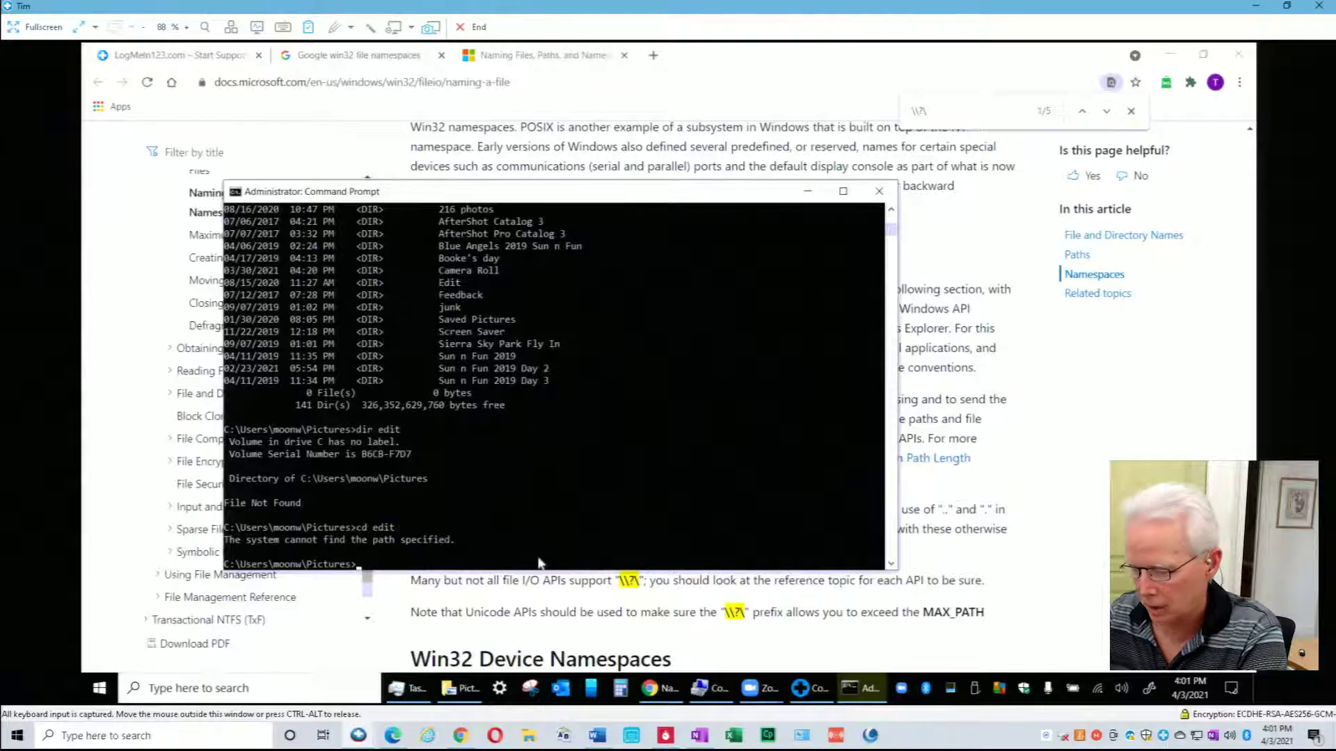
text(cd edit)
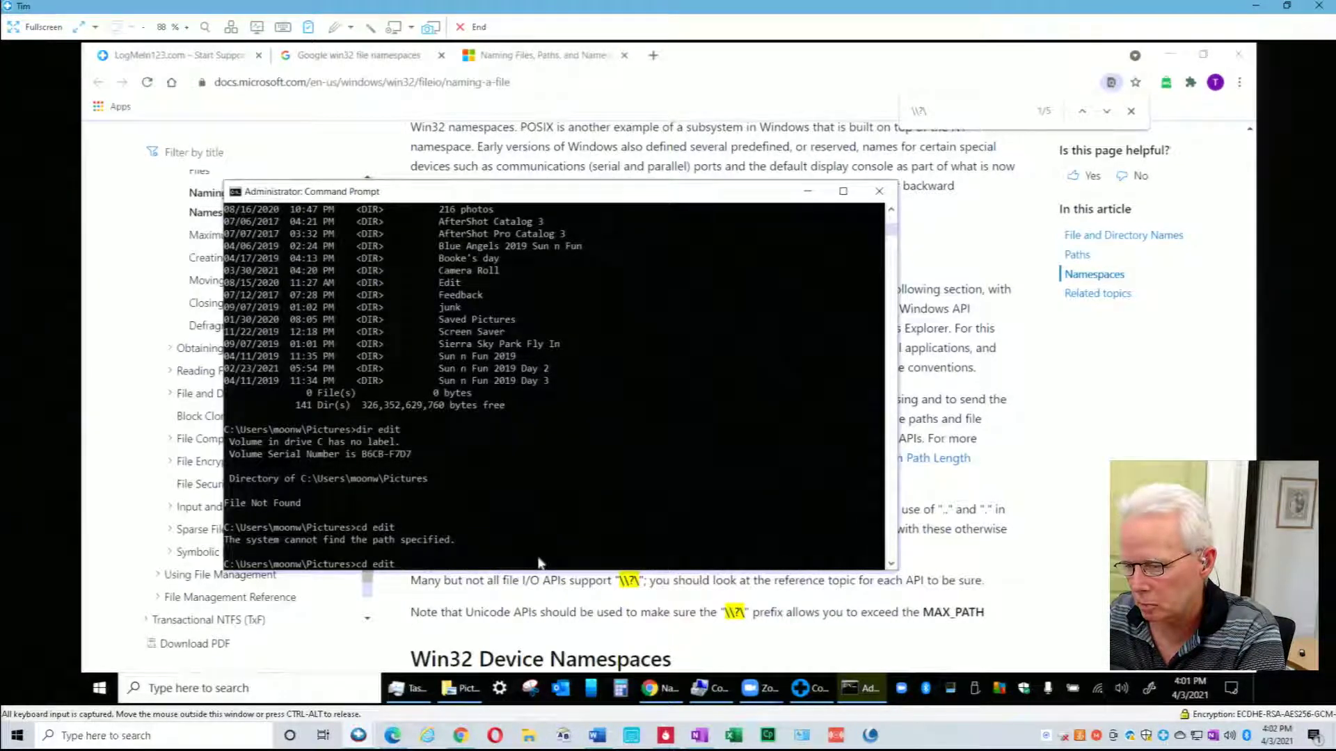
key(Return)
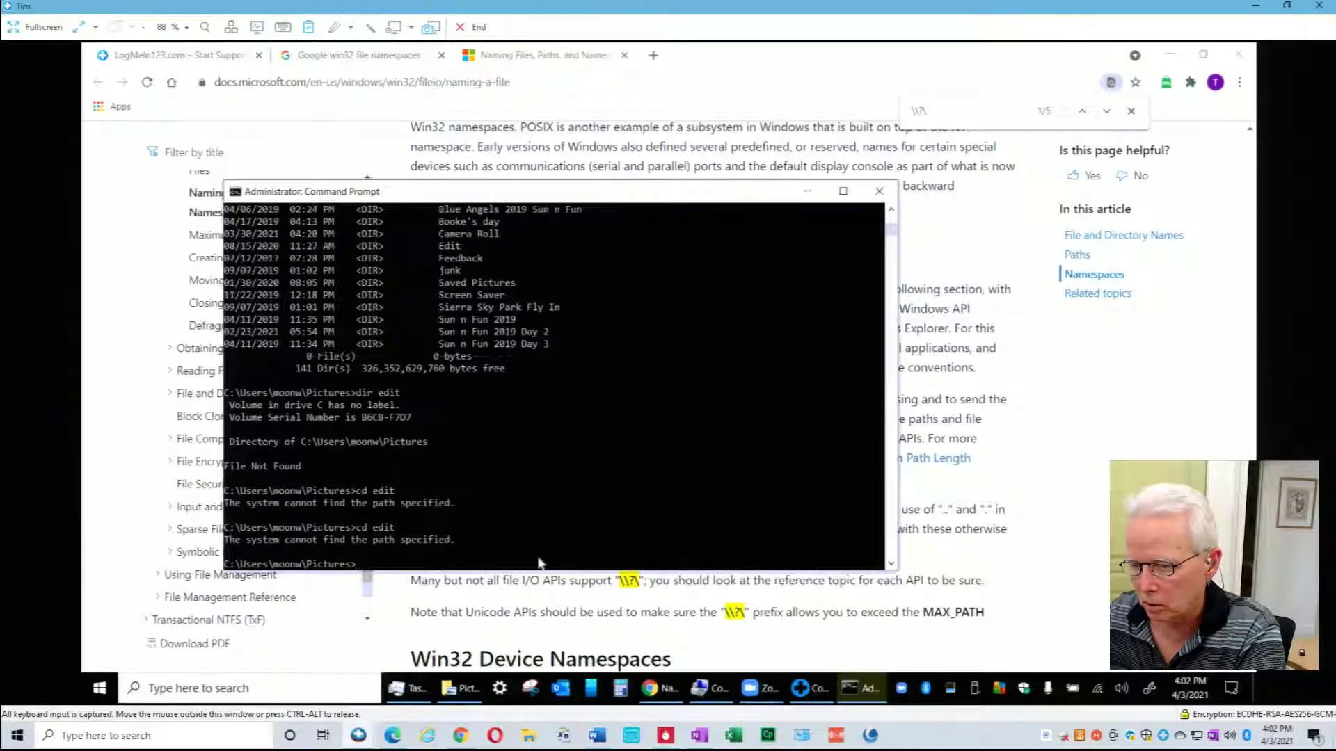
- Try to change into the Edit folder using its quoted name with a trailing space, cd "edit "
text(cd )
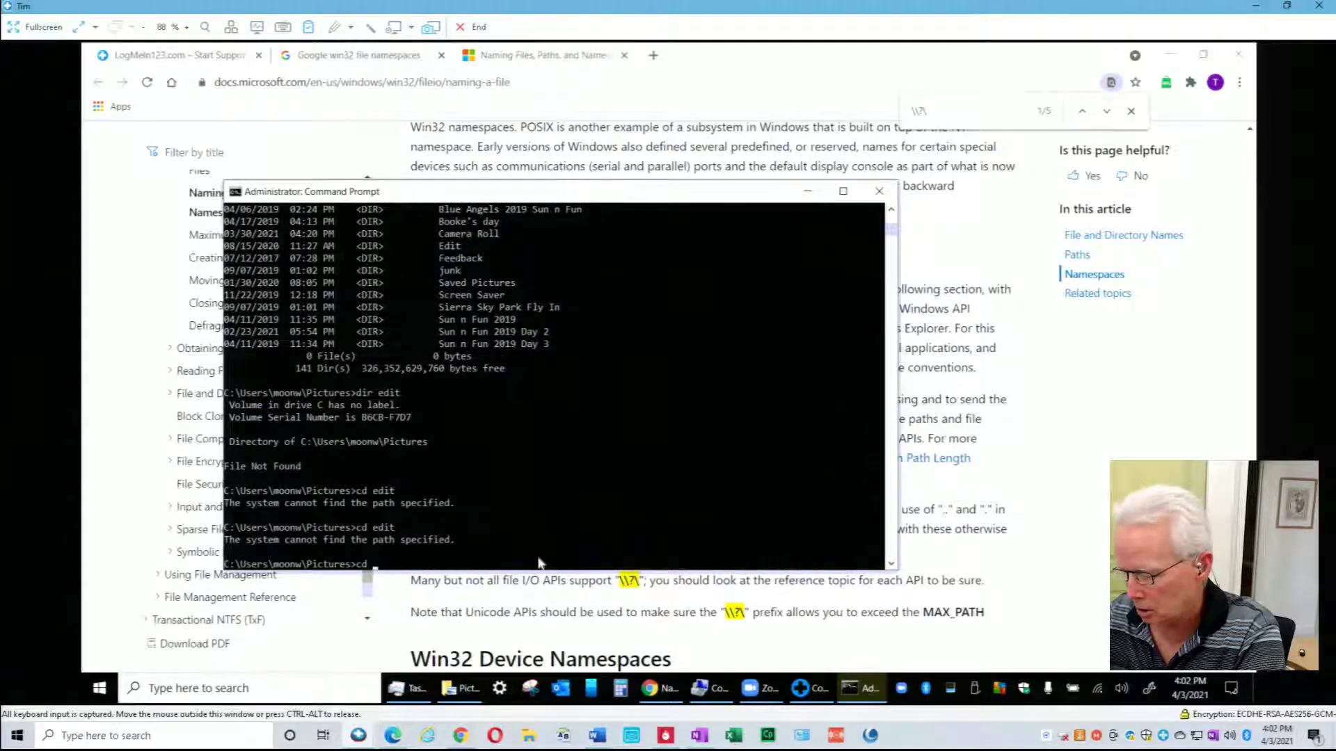
text("edi)
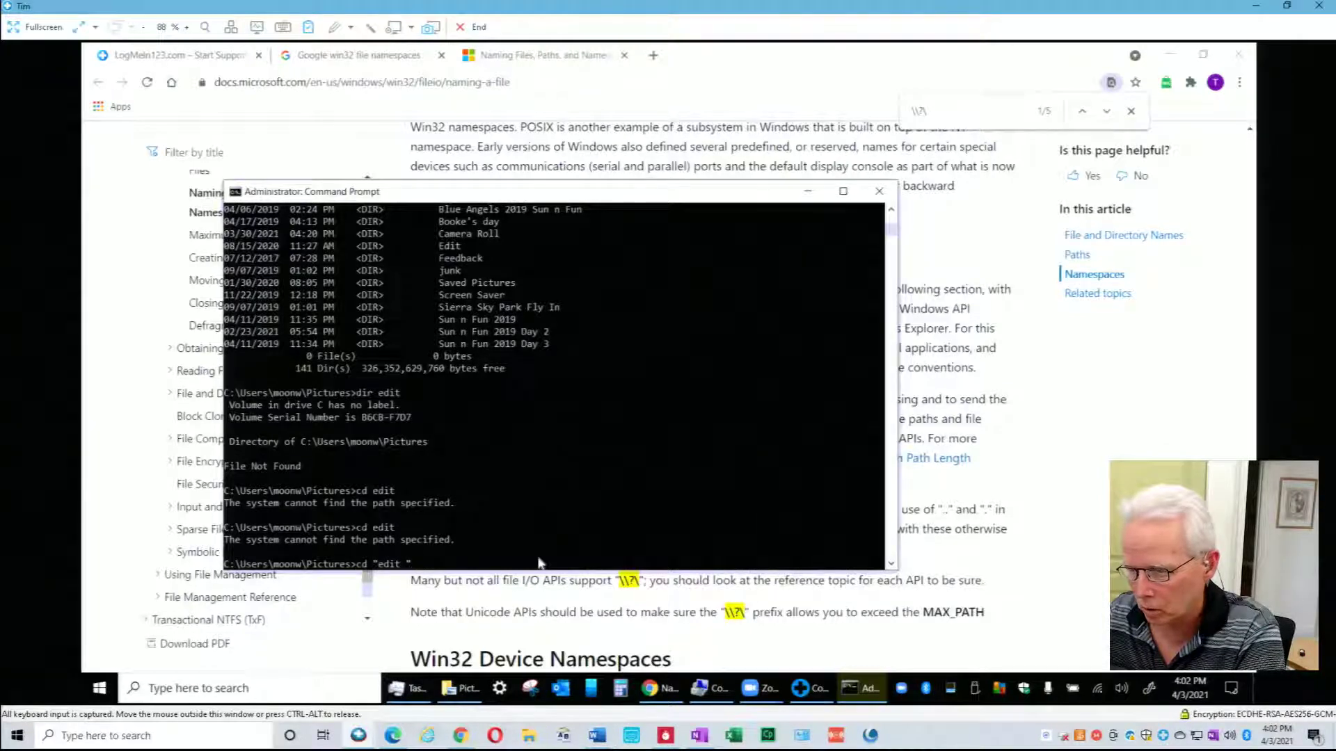
text(t ")
key(Return)
- Try to change into the Edit folder using the namespace prefix and a trailing space, cd "\\?\edit "
text(cd )
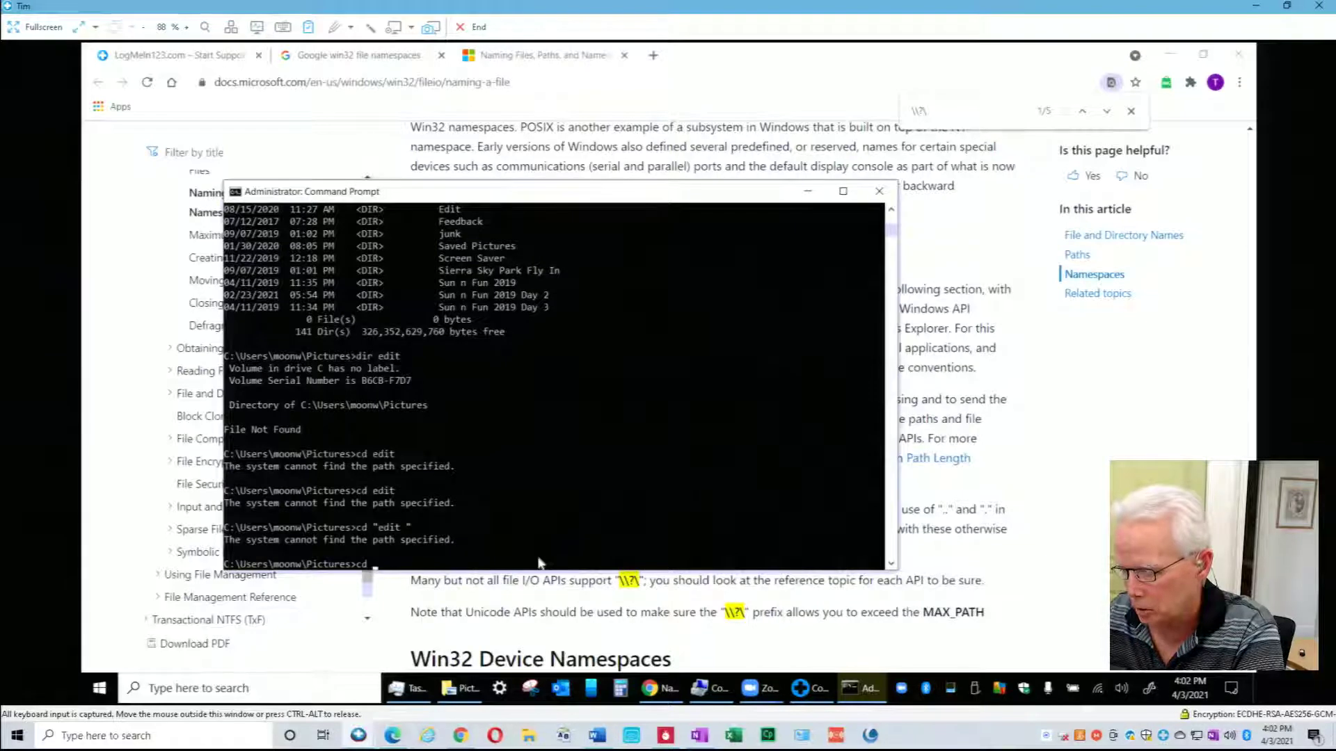
text(")
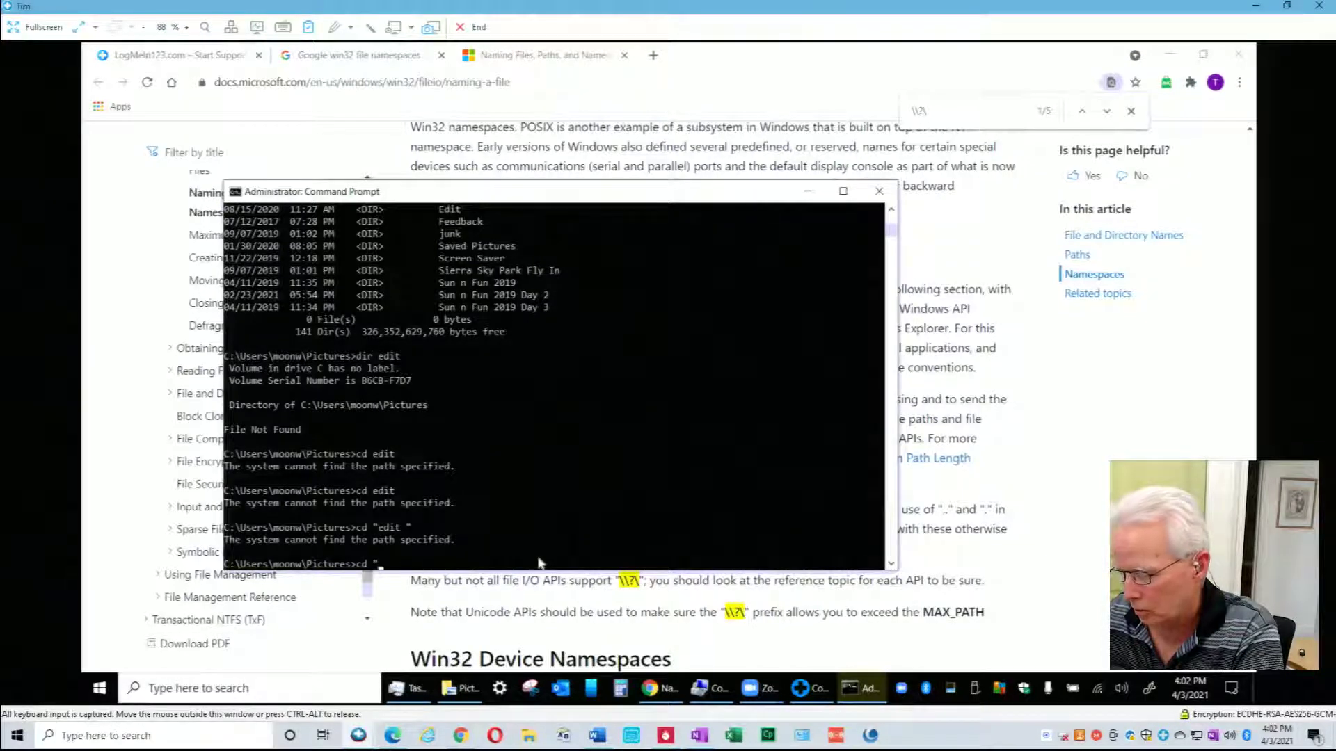
text(\\)
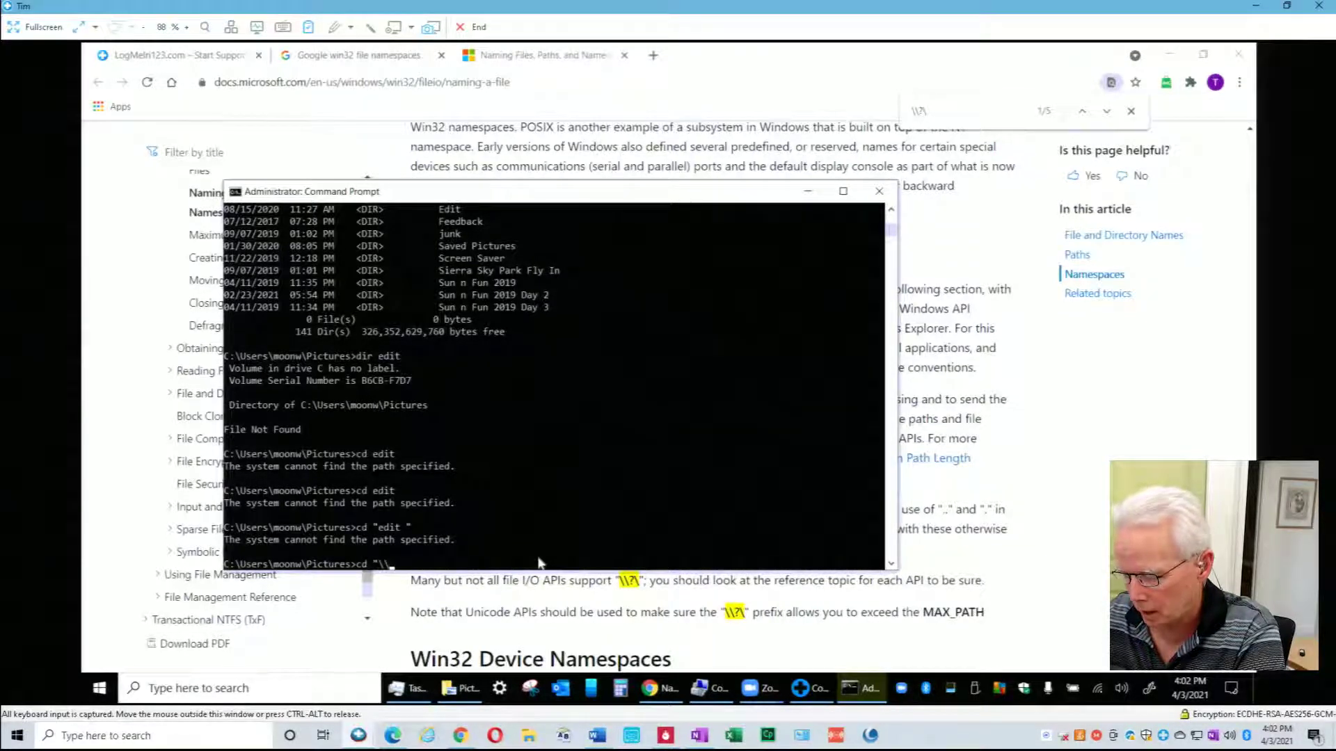
text(?)
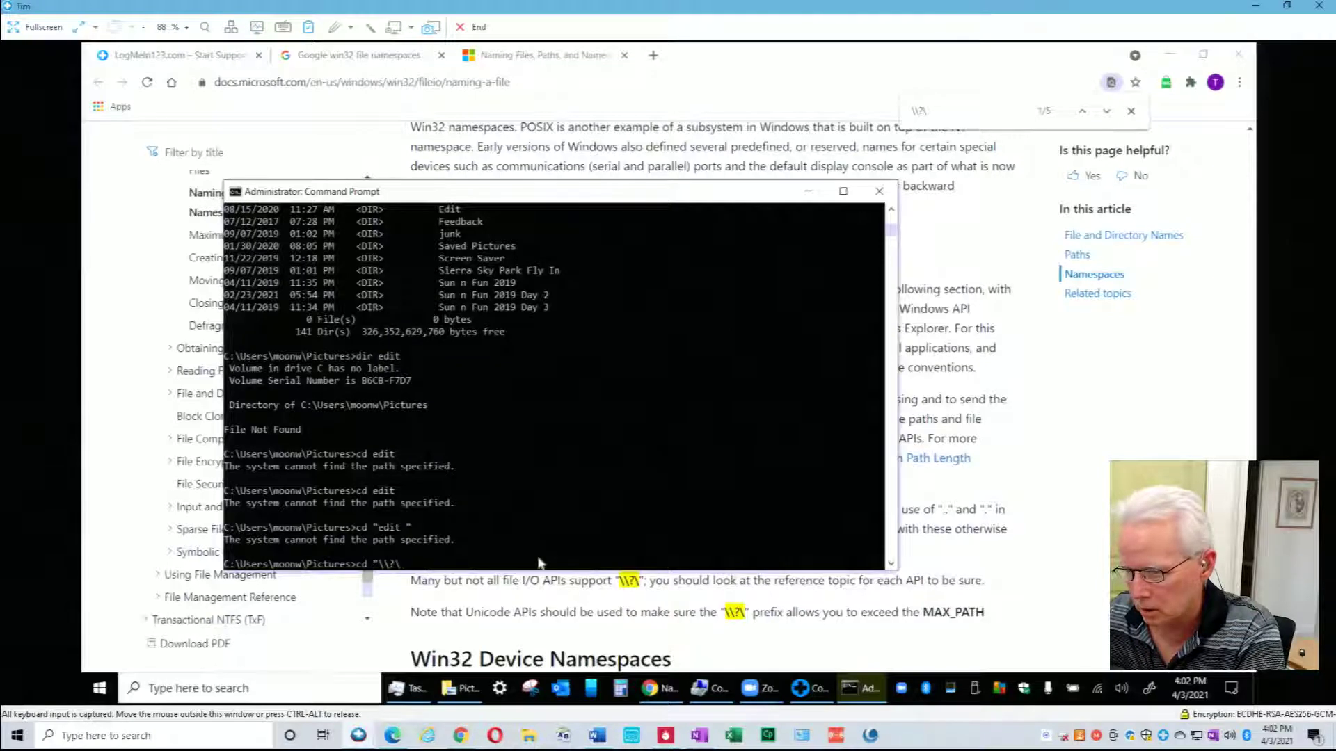
text(\edit)
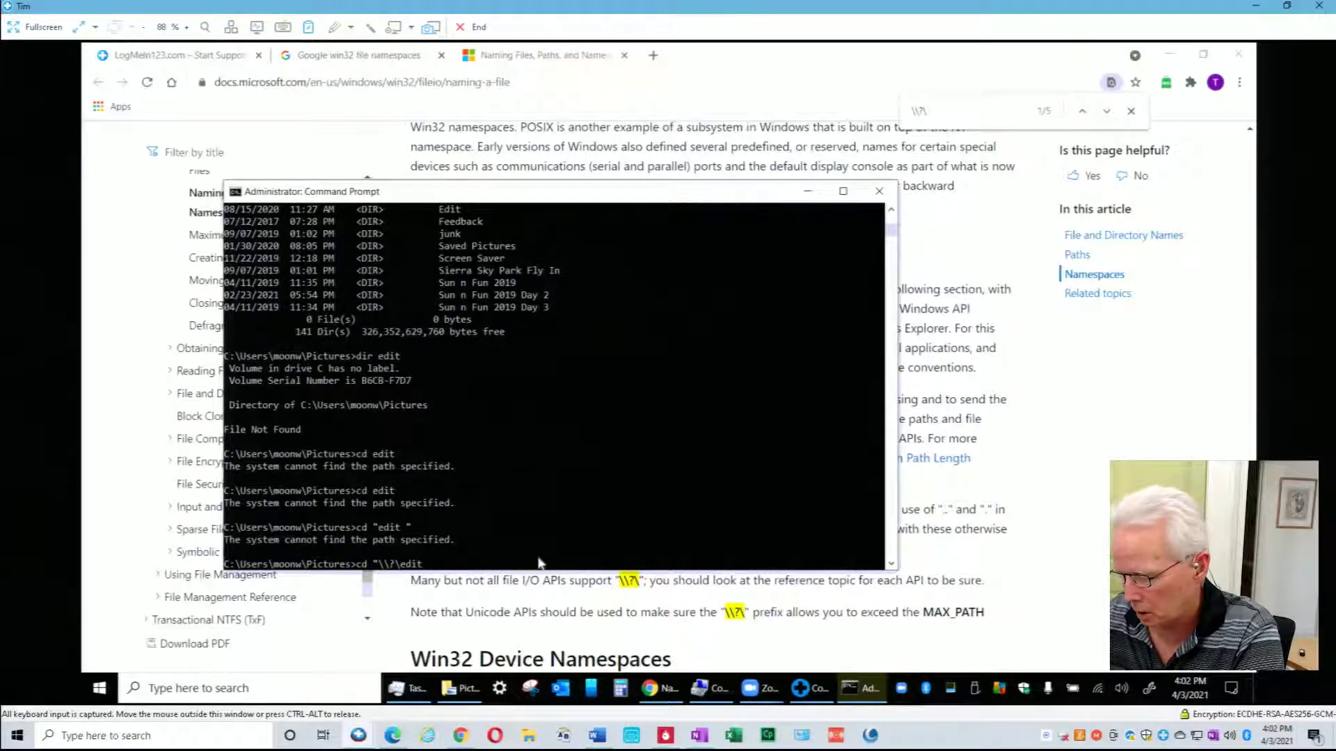
text( ")
key(Return)
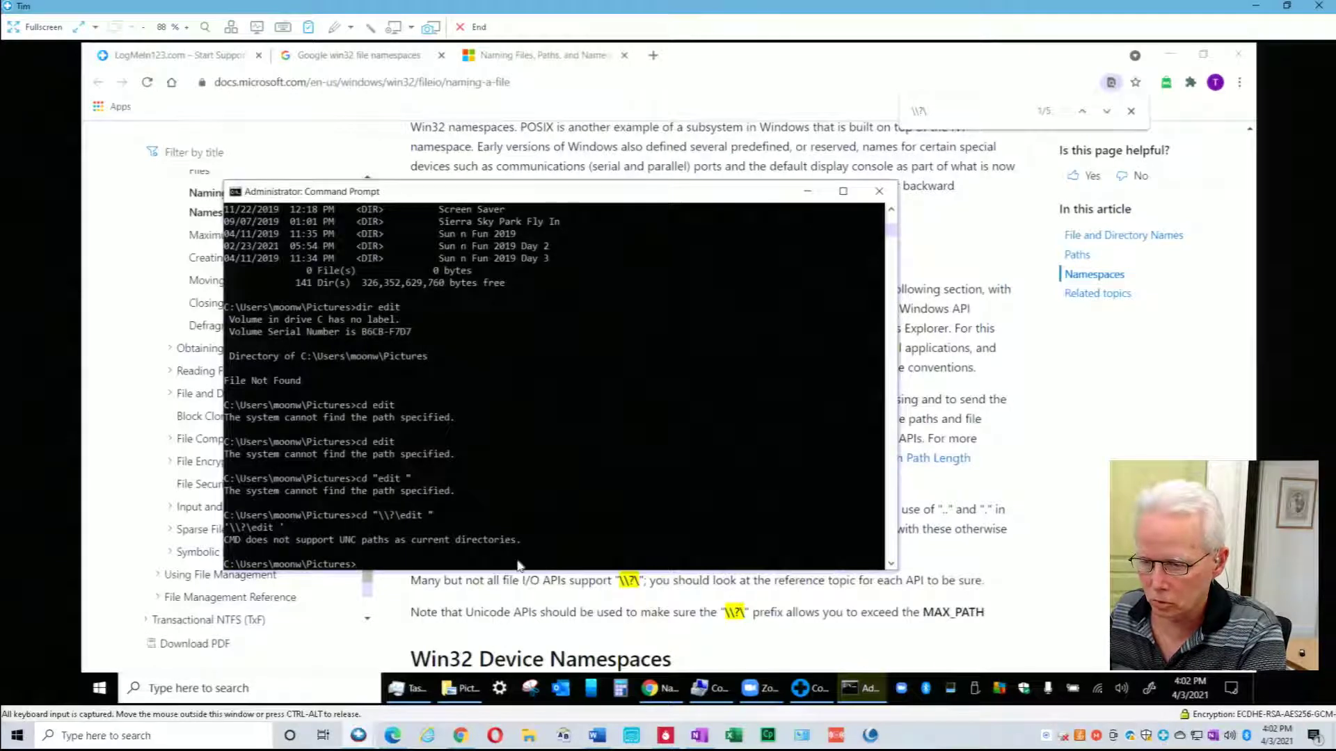
- Switch to the File Explorer window, reload the Pictures folder, and open the 2021_01_30 Trip to Pine Lake folder
click(465, 694)
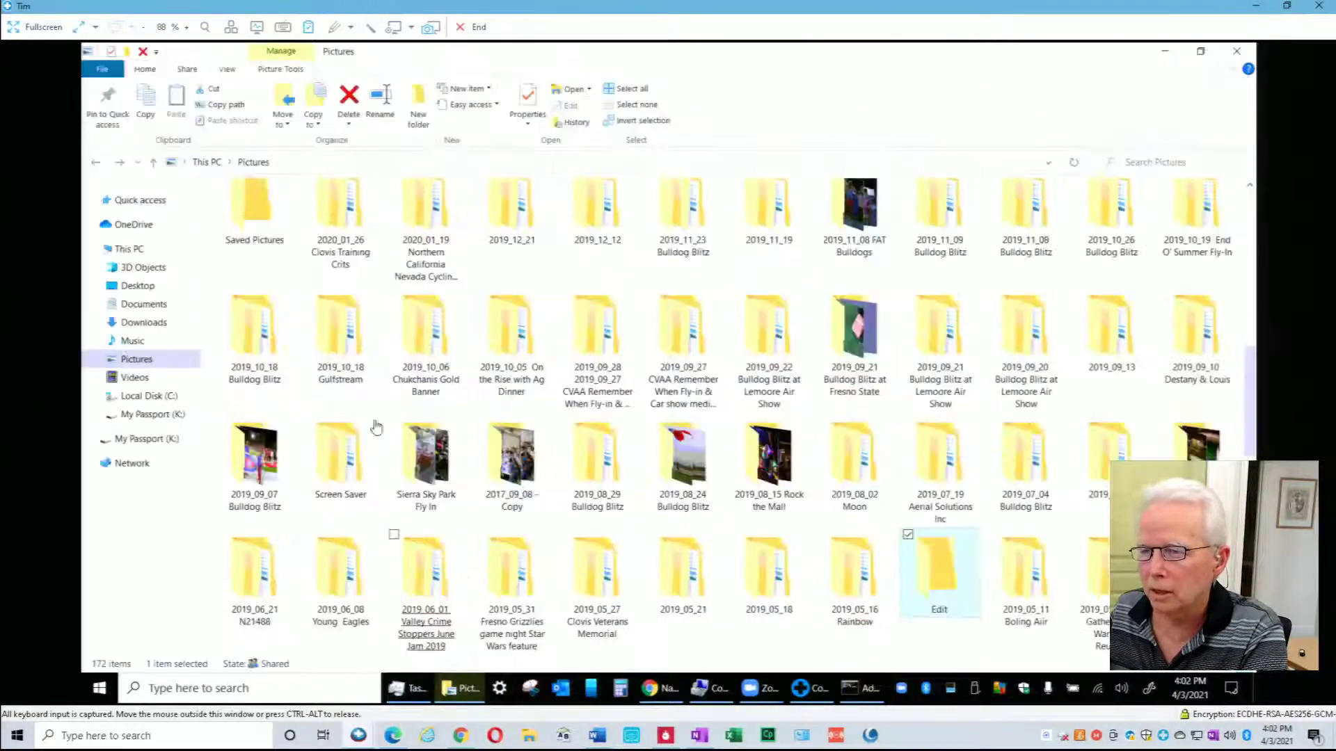
click(164, 359)
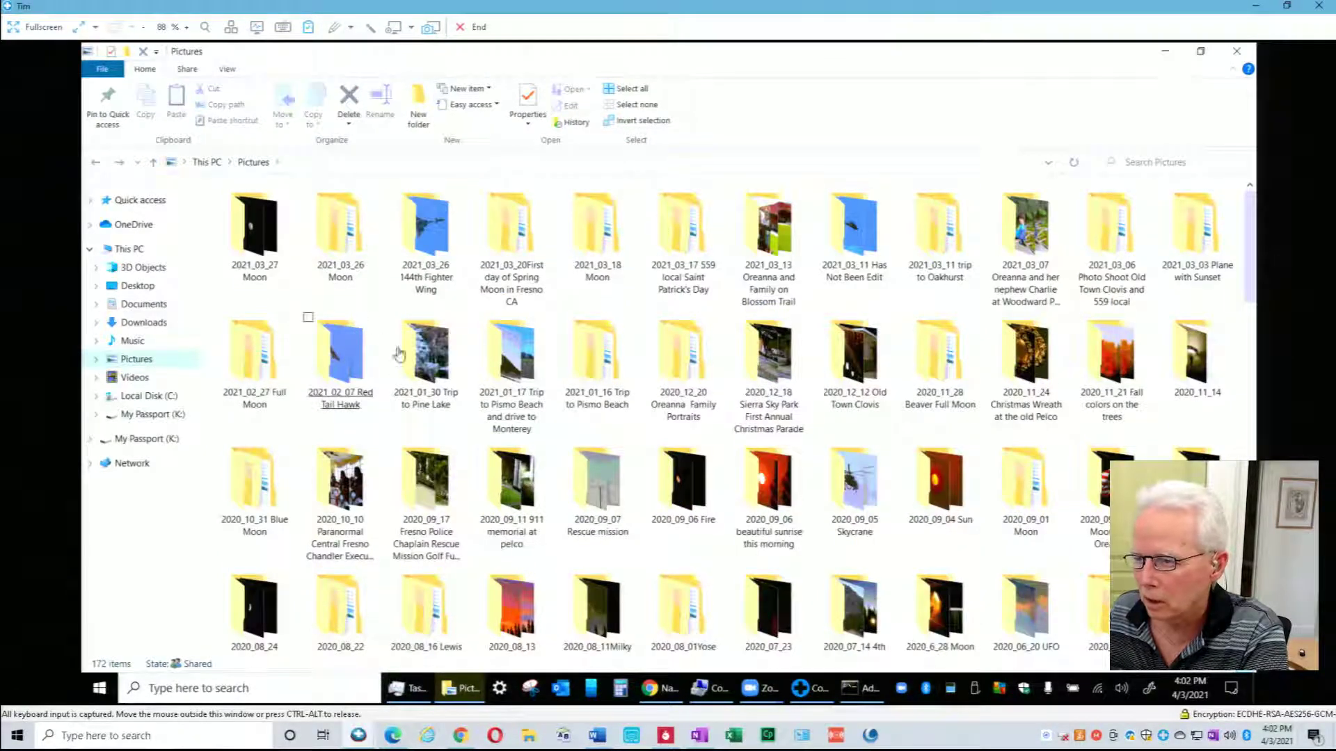
double_click(429, 364)
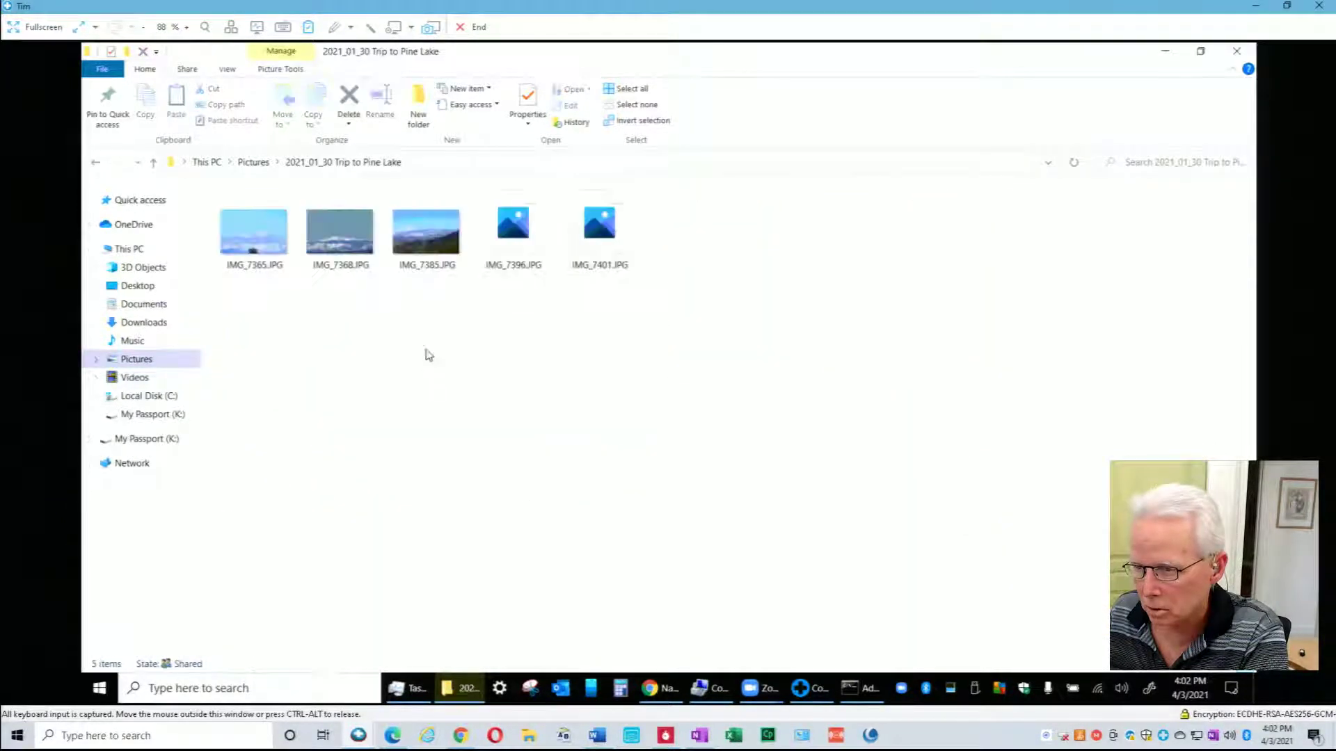
- Return to the Pictures folder, locate the Edit folder, and try to open it
click(254, 162)
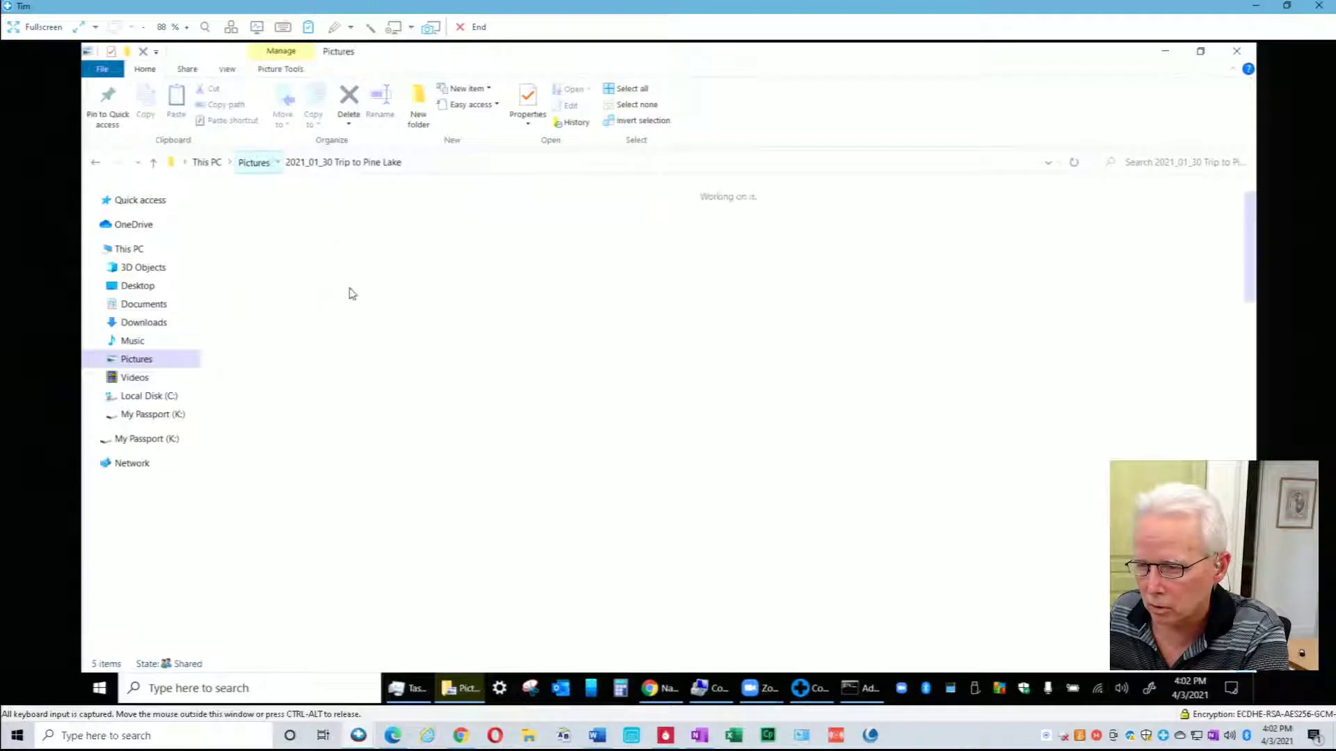
scroll(438, 379, down, 10)
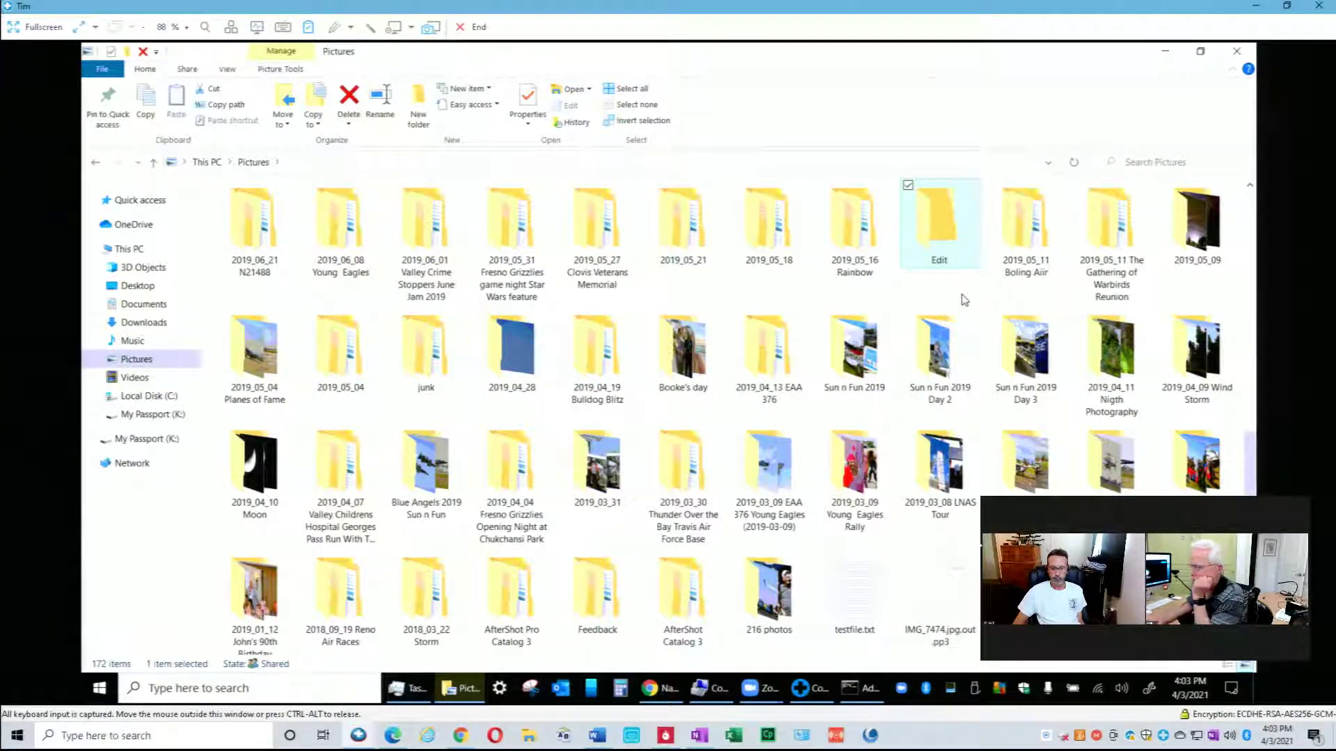
double_click(946, 230)
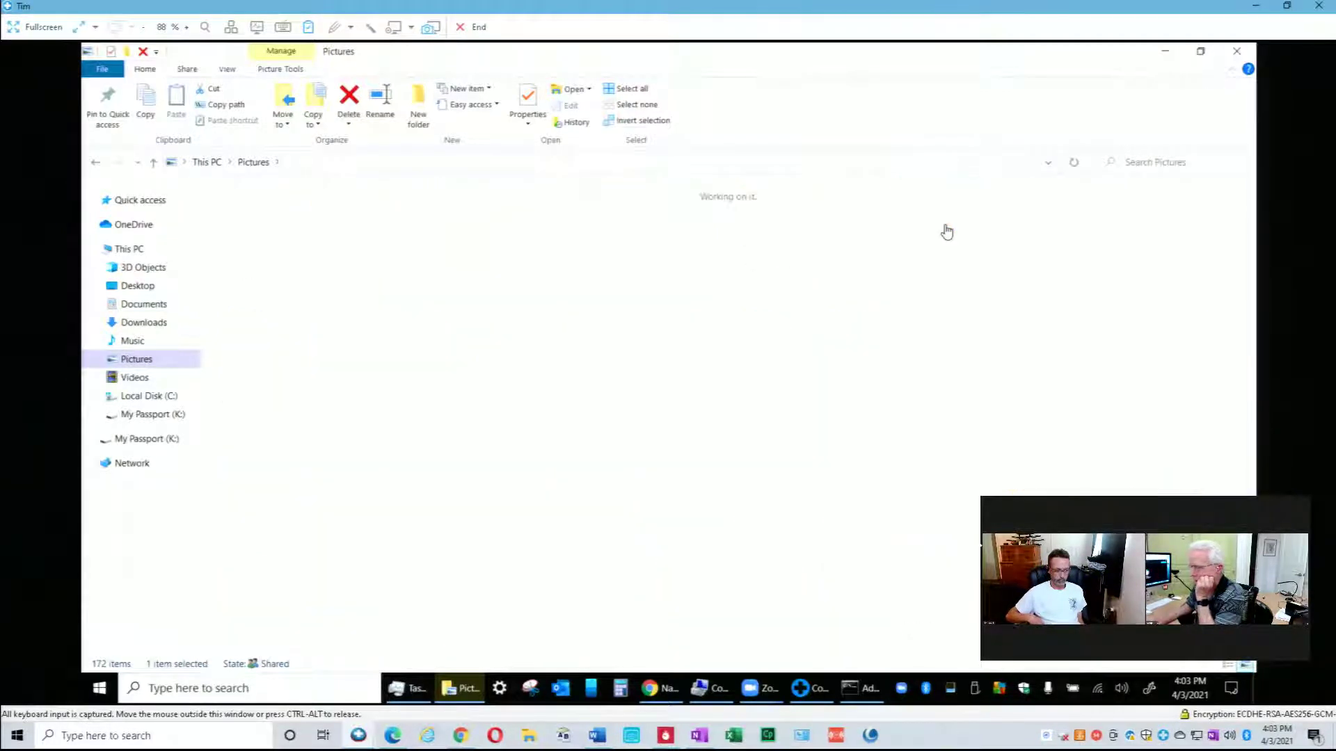
- Reload the Pictures folder and try to delete the Edit folder
click(253, 162)
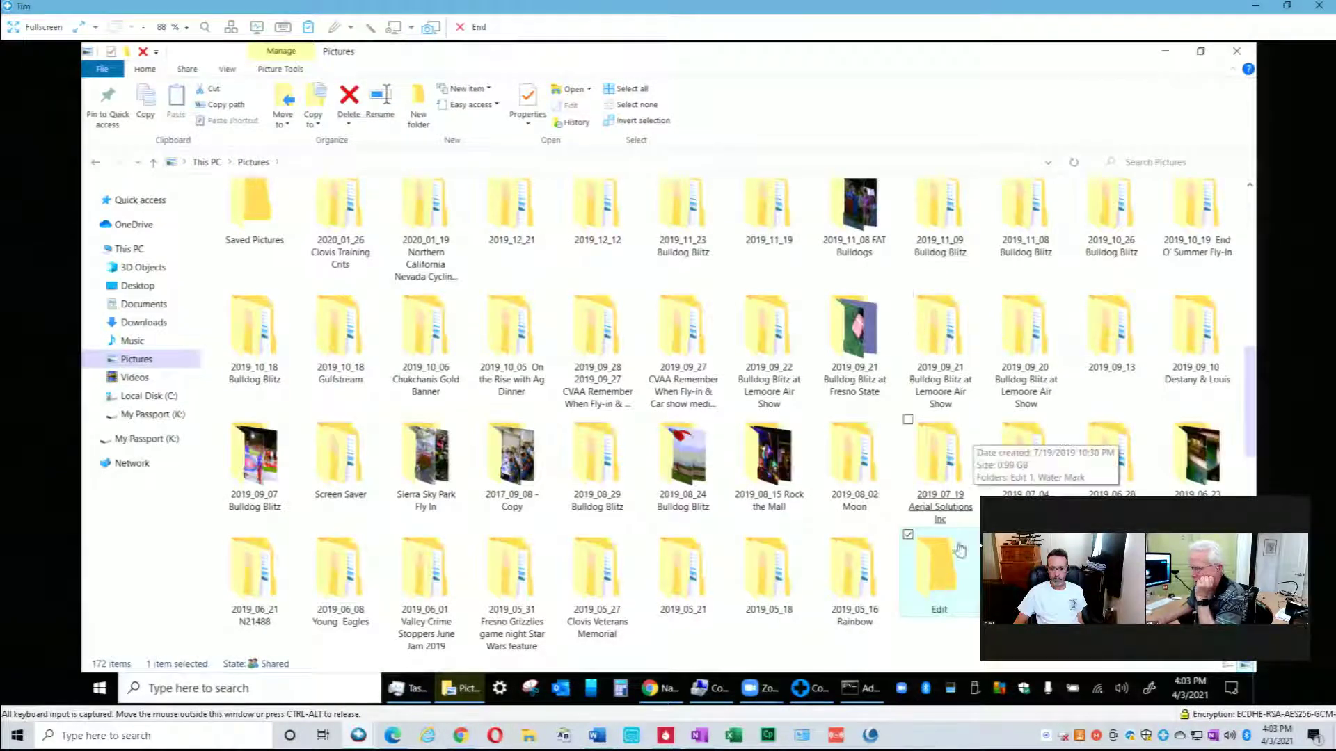
right_click(945, 588)
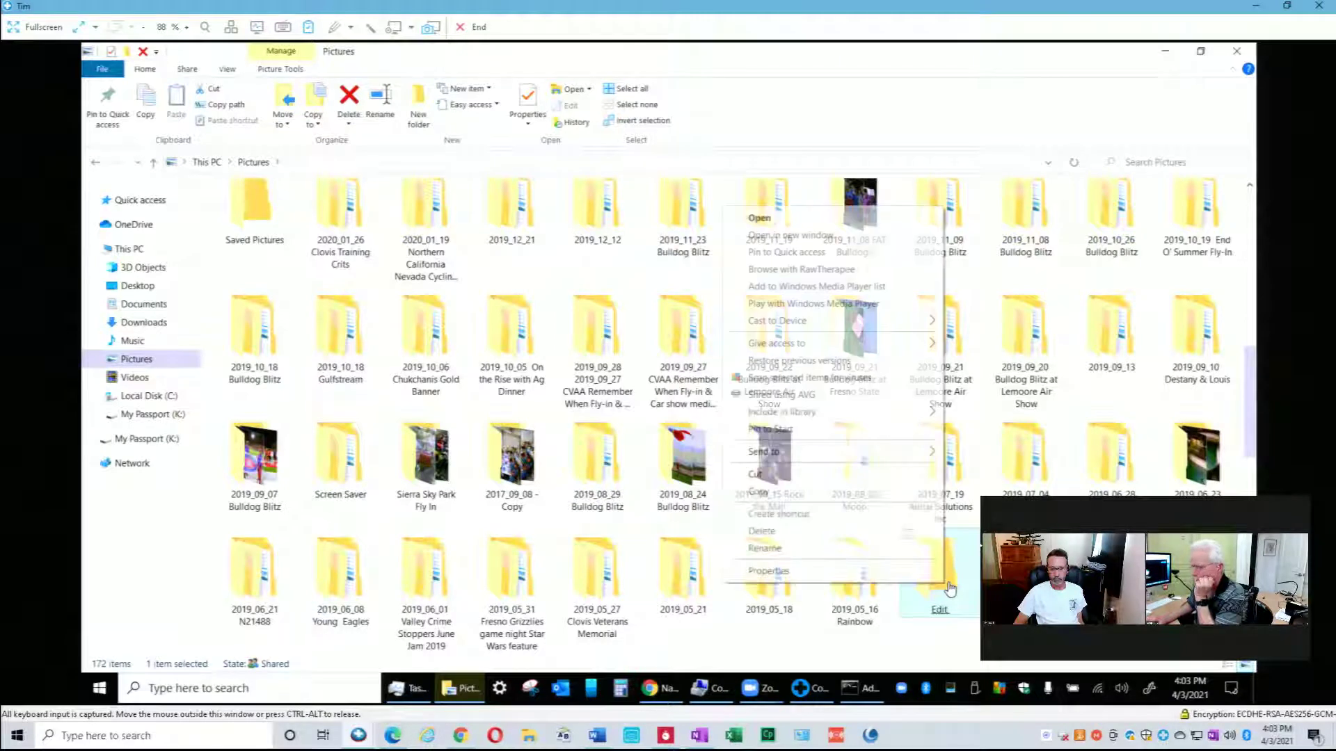
click(770, 534)
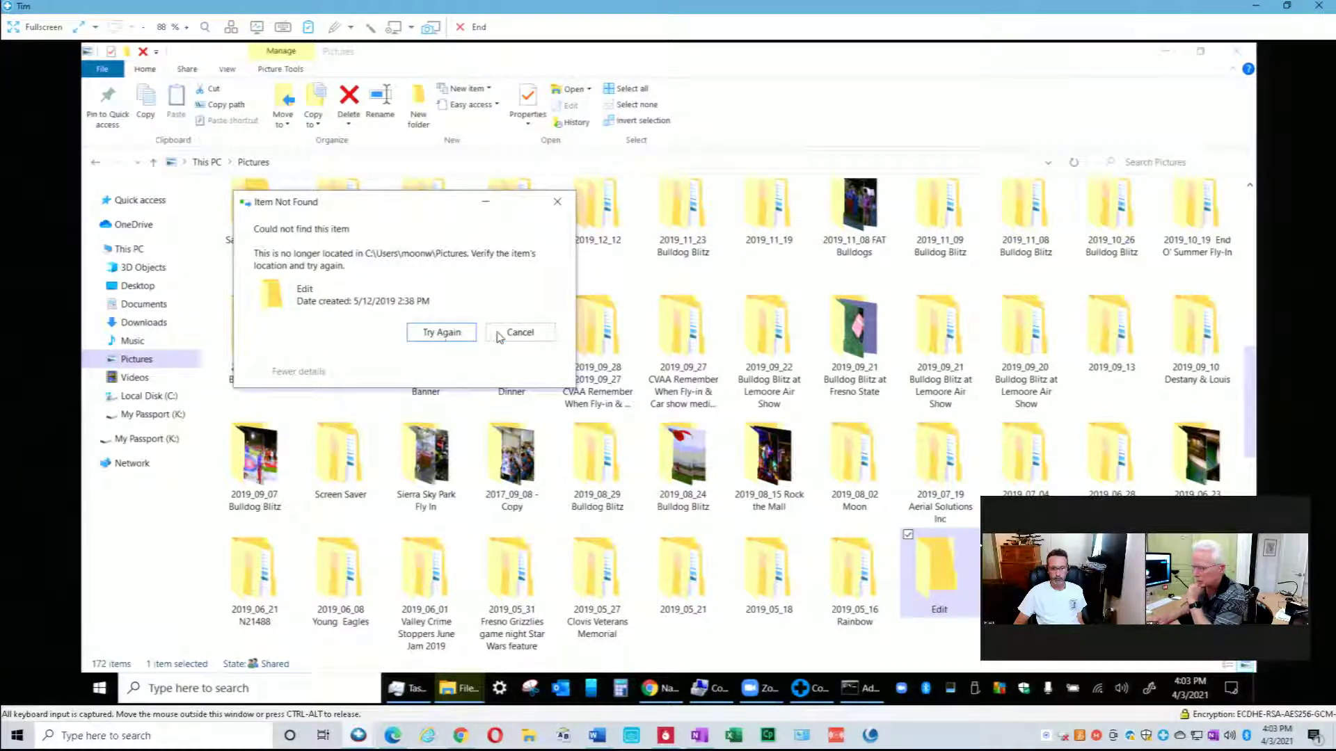
click(518, 334)
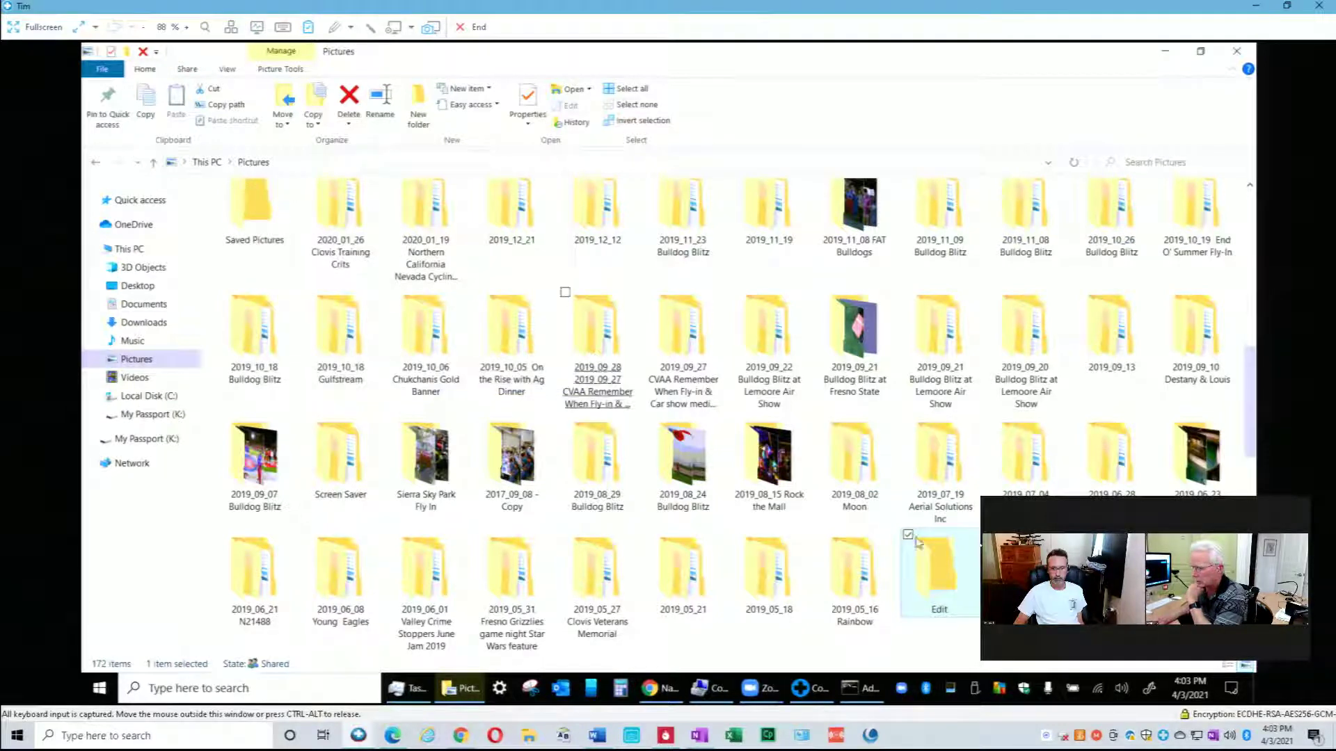
- Try to rename the Edit folder in Pictures as "Edit f"
right_click(937, 618)
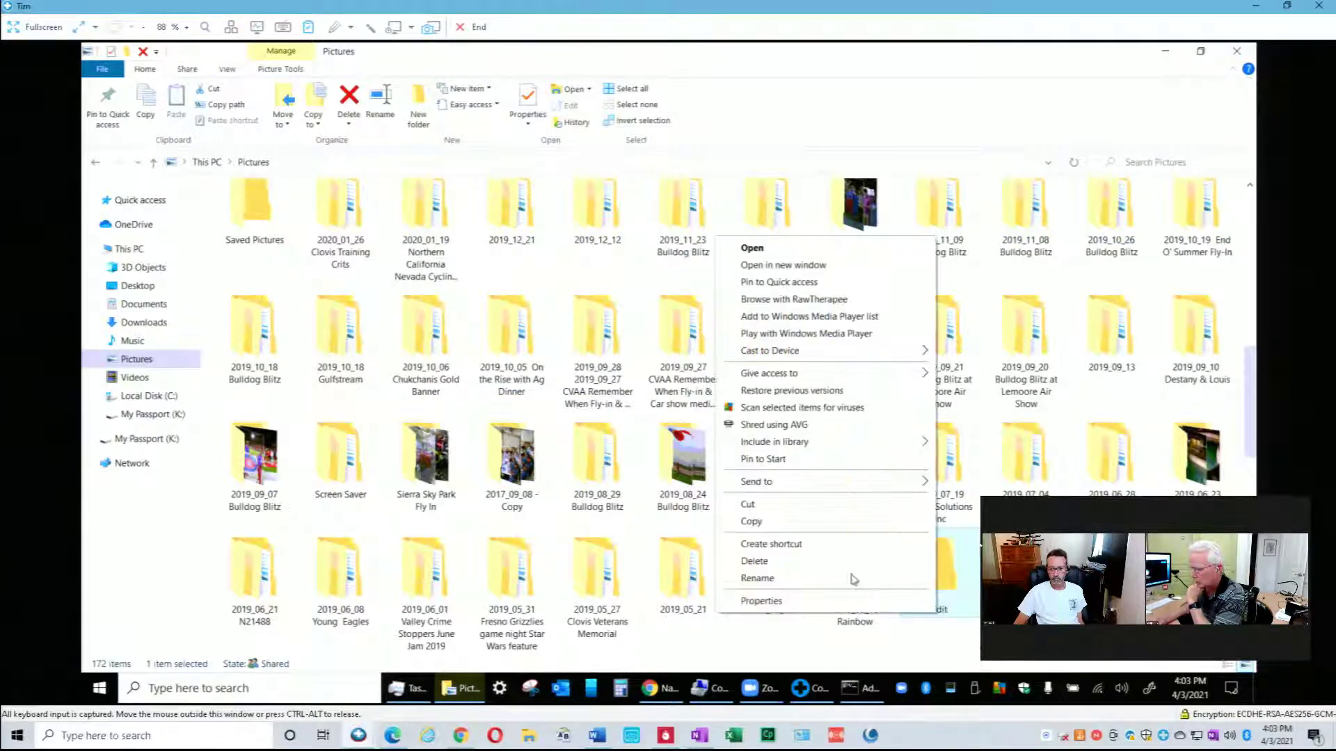
click(757, 579)
key(End)
text(f)
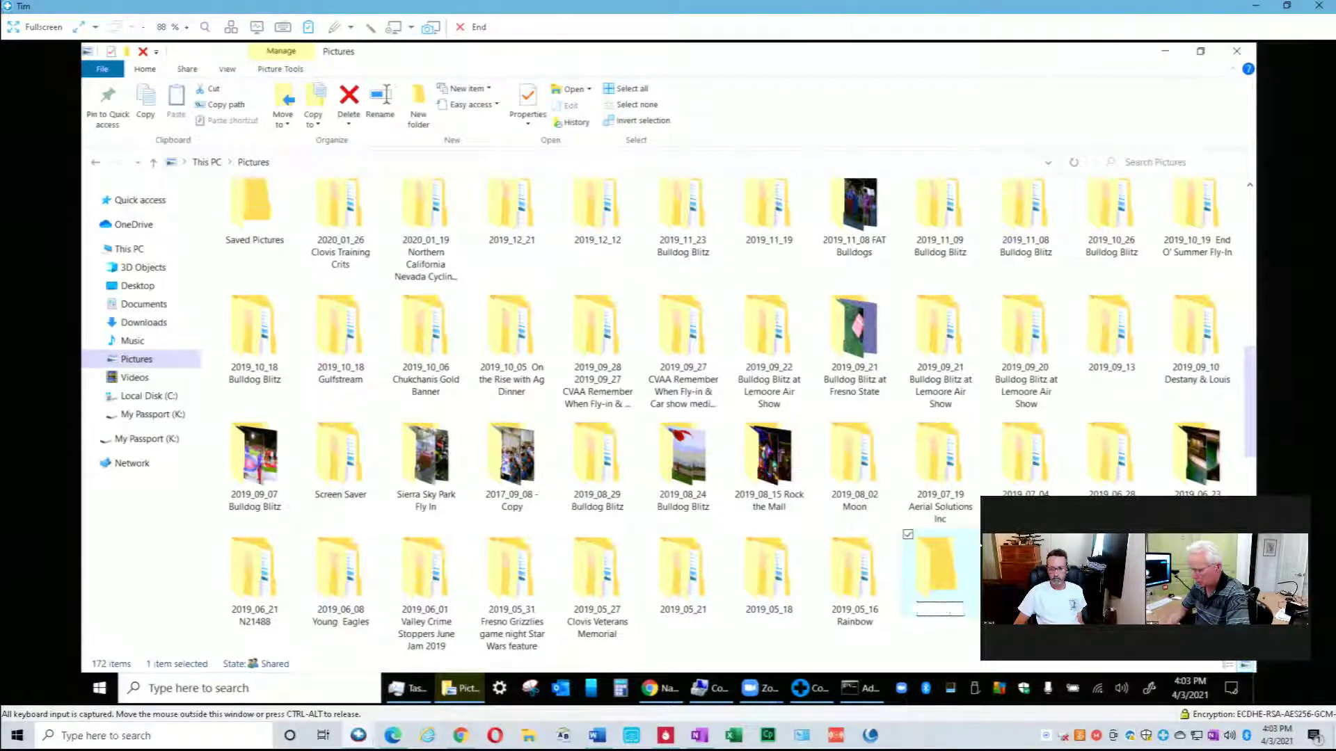
key(Return)
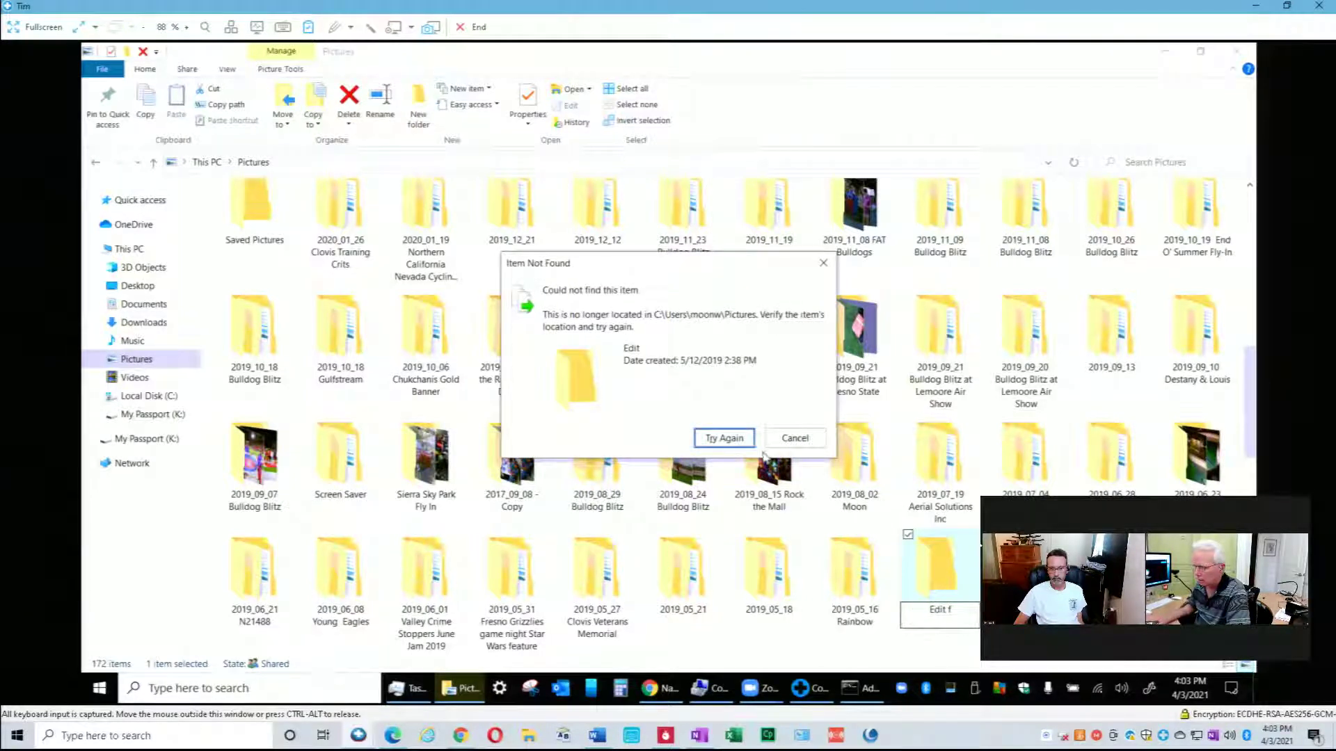
click(795, 438)
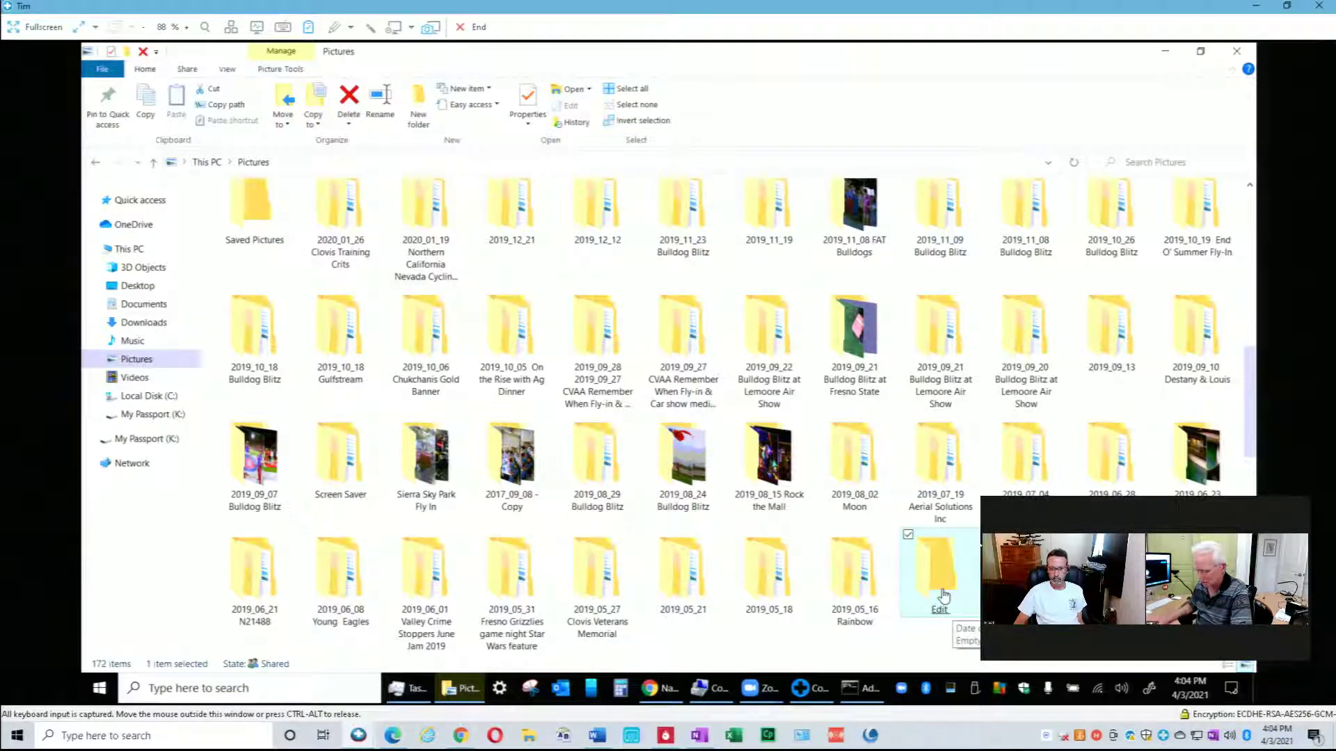
- Copy the command rd "\\?\[path to folder]\Edit " from the YouTube comment and run it in the remote Command Prompt
key(alt+Tab)
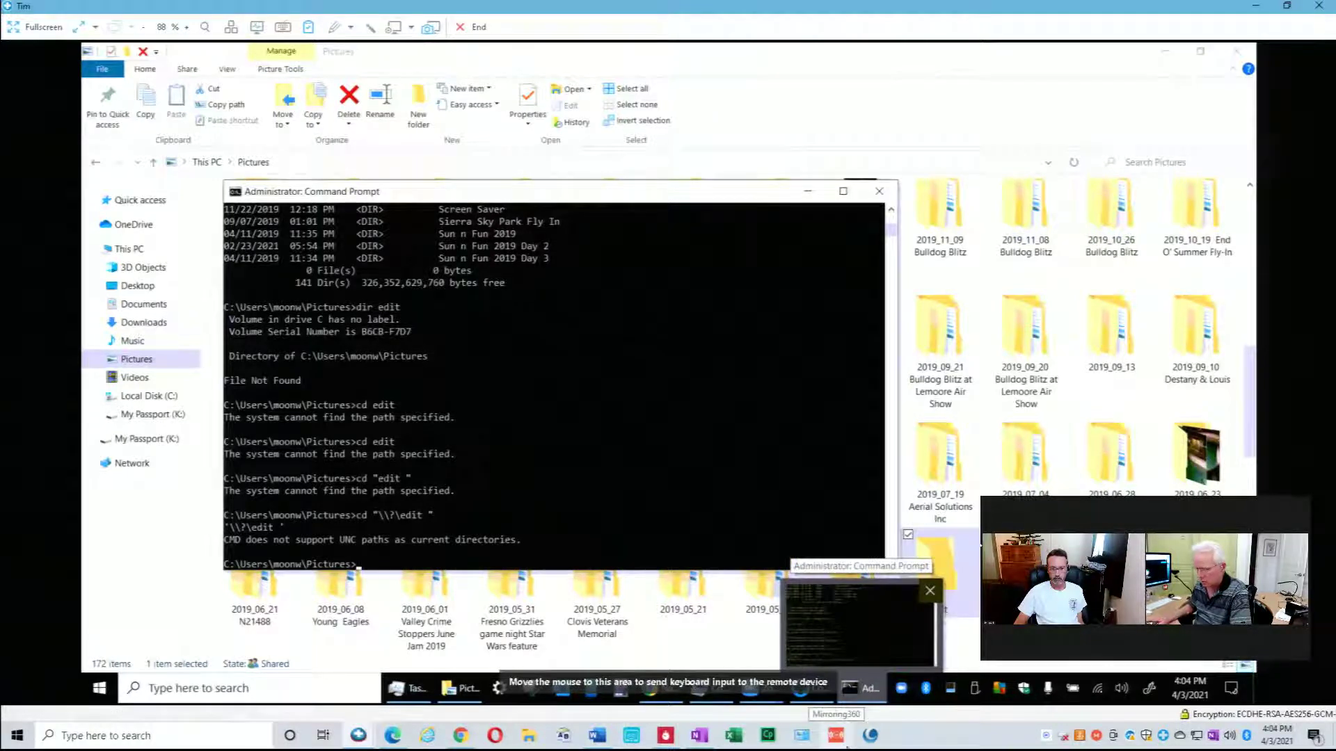
key(alt+Tab)
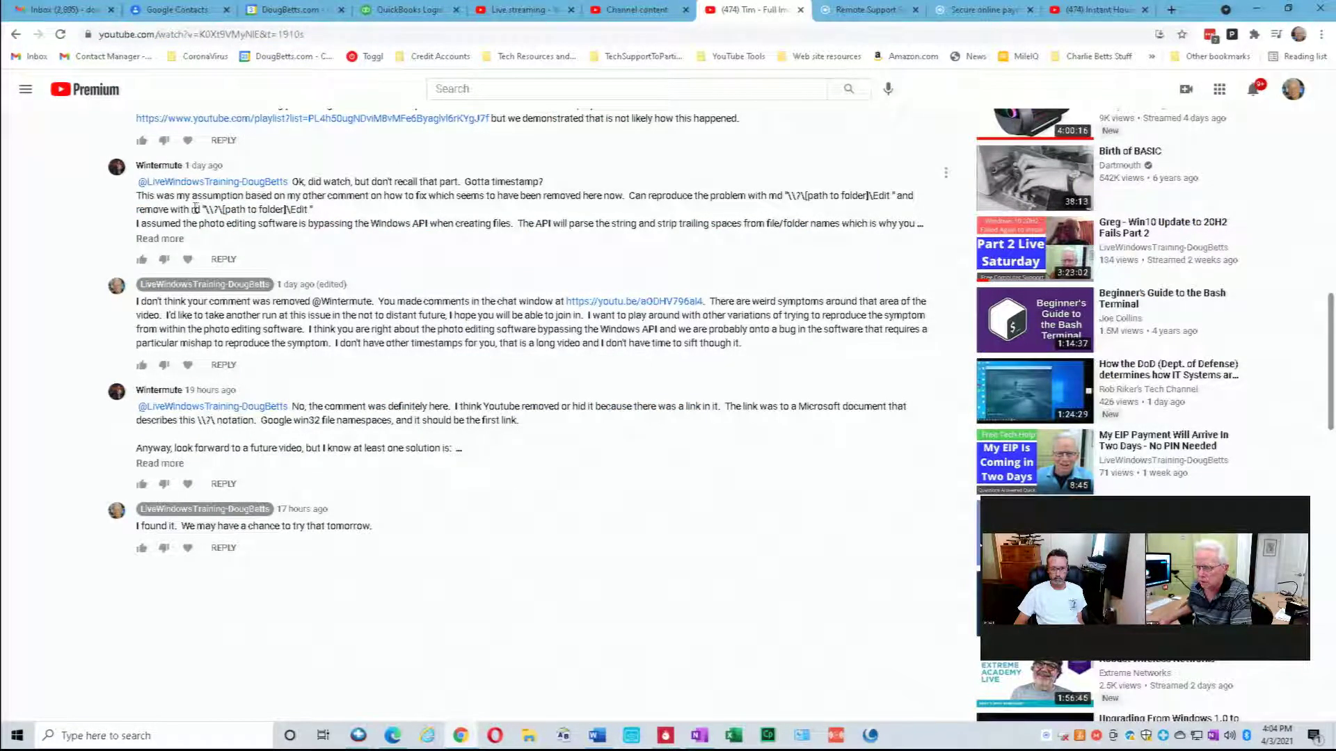
drag(192, 210, 315, 216)
key(ctrl+c)
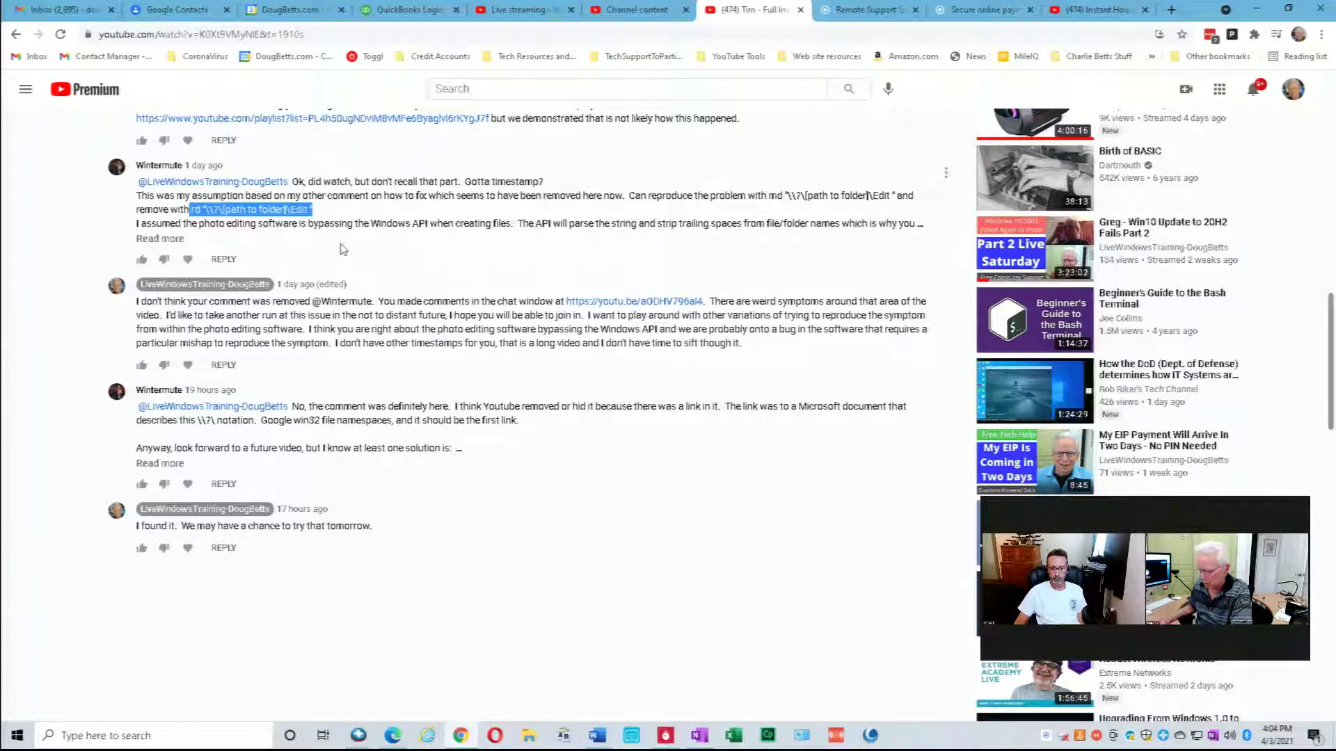
key(alt+Tab)
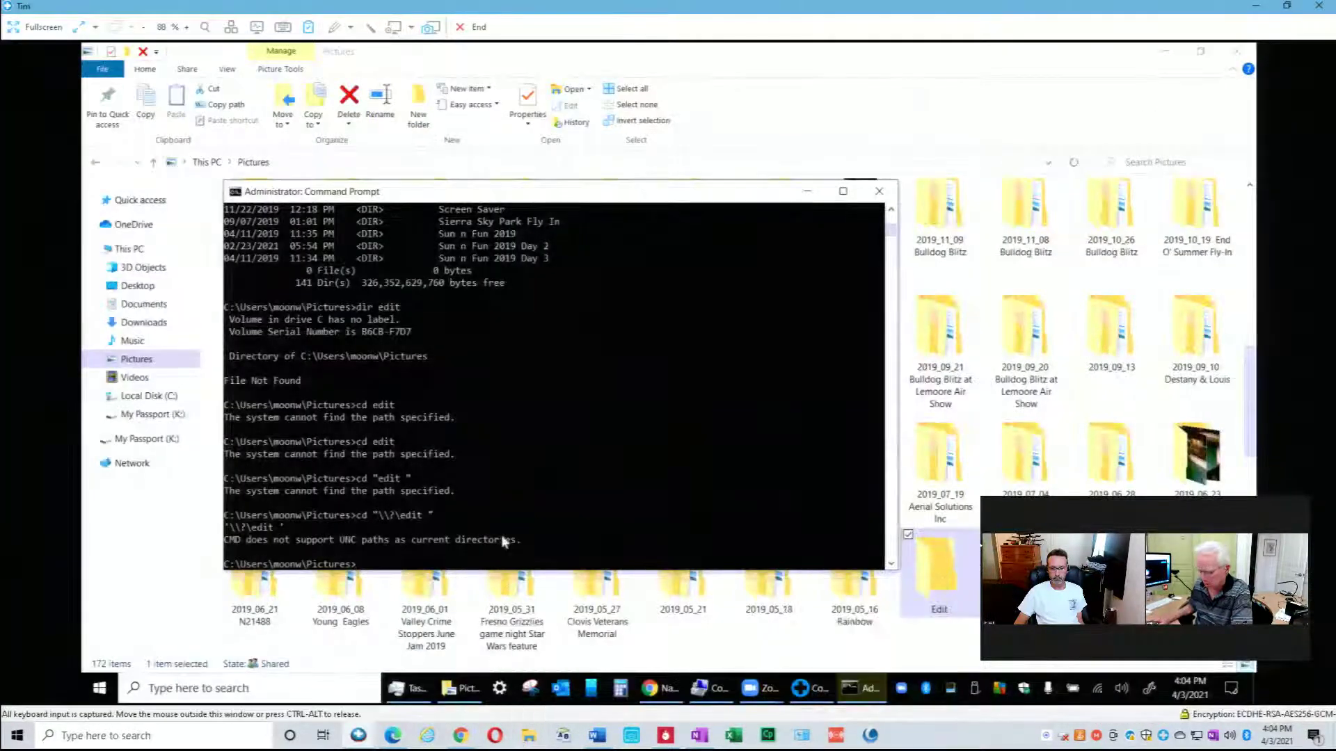
key(ctrl+v)
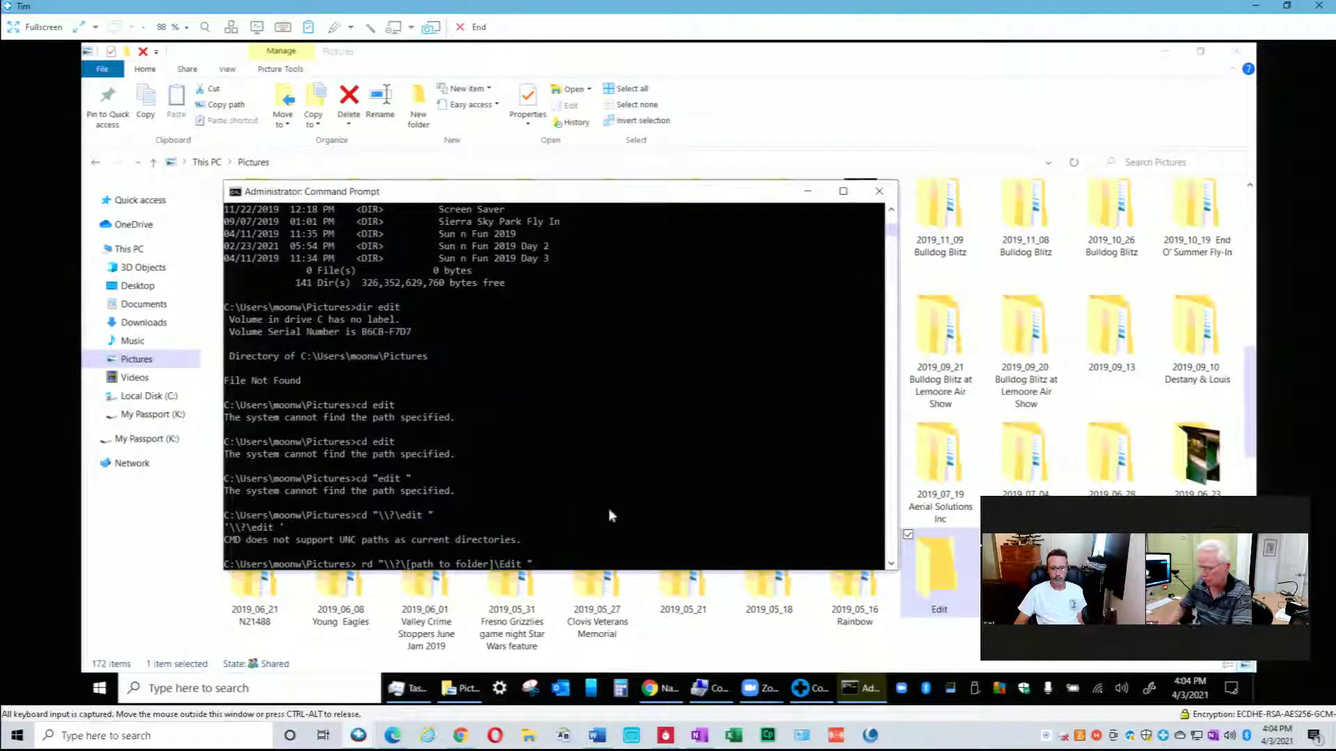
key(Return)
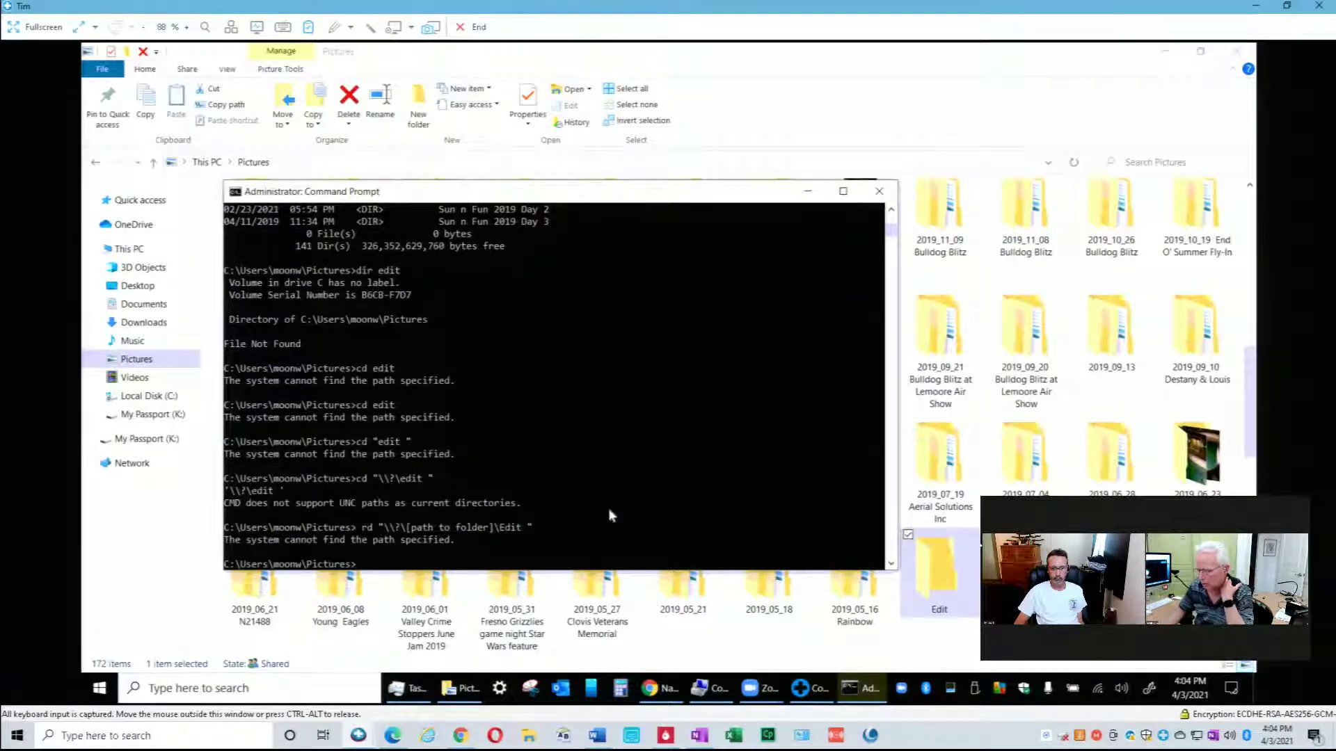
- Try to remove the Edit folder using the namespace prefix and a trailing space, rd "\\?\Edit "
text(rd)
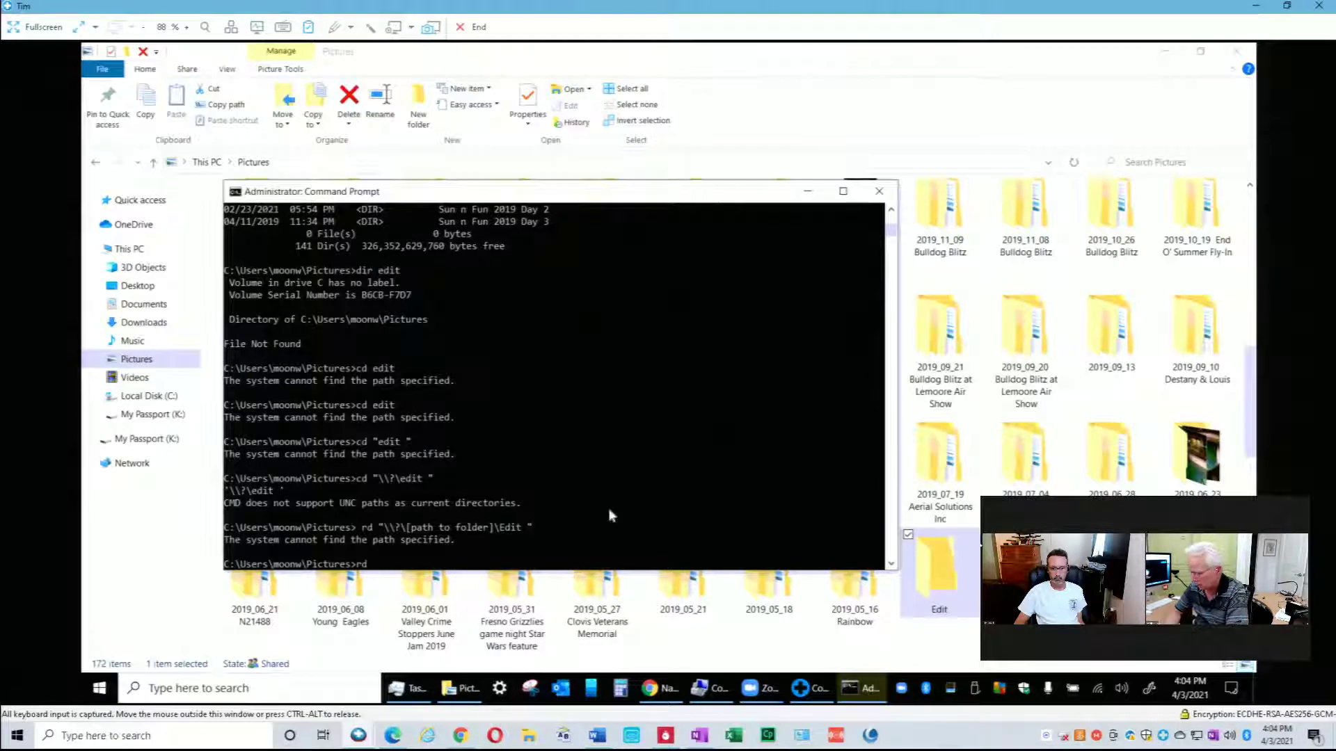
text(\\?\)
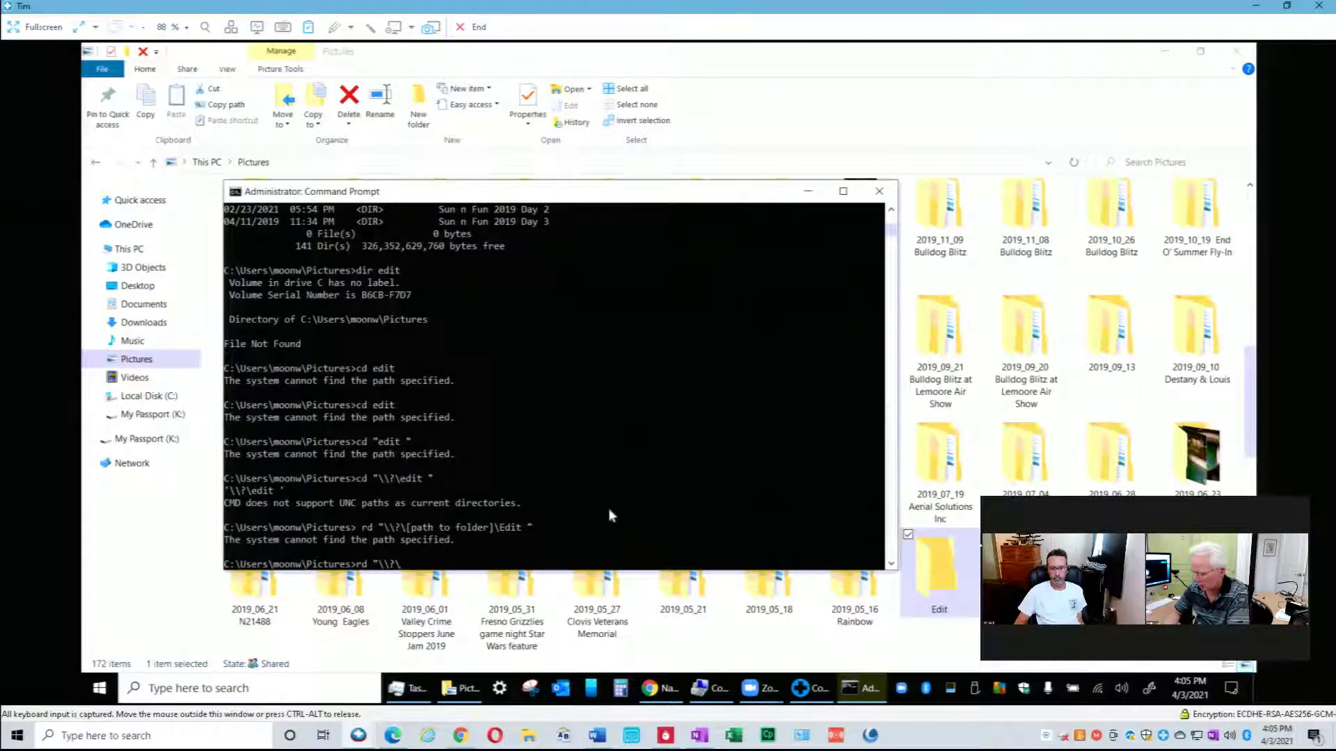
text(\)
key(BackSpace)
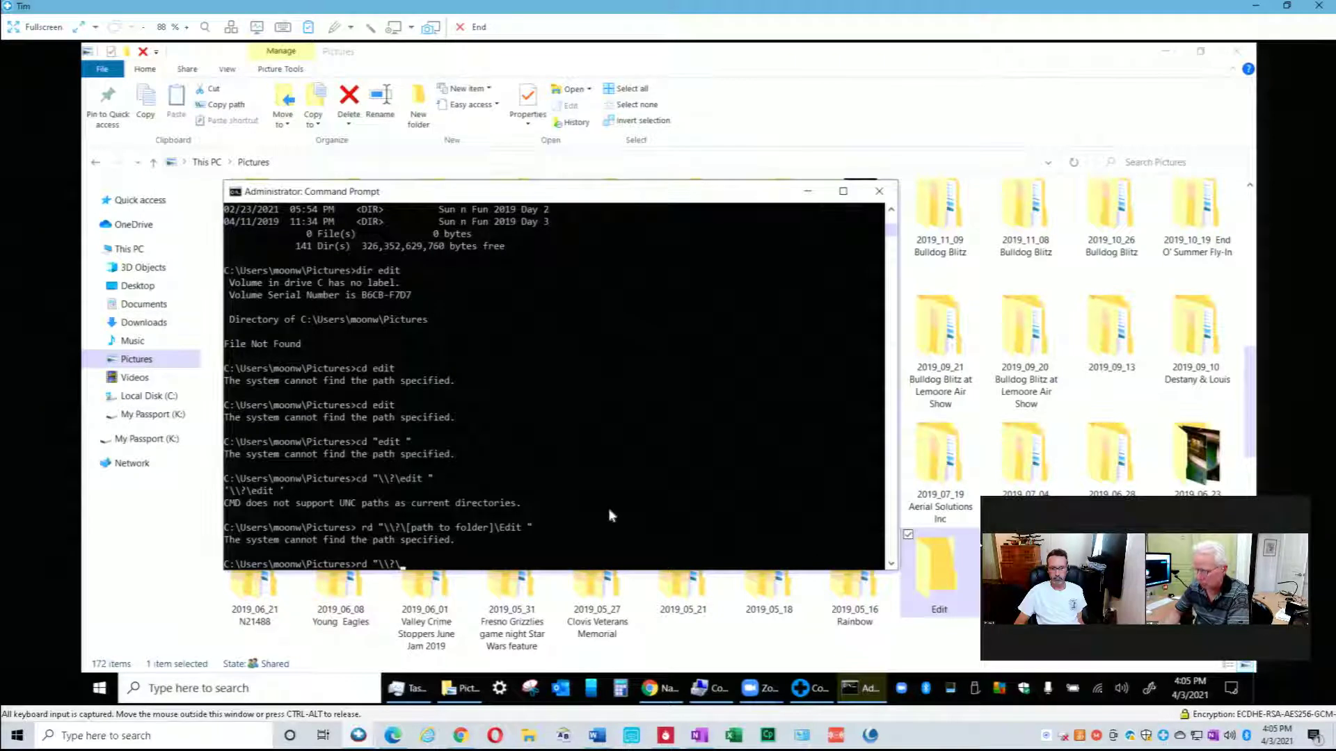
text(Edit)
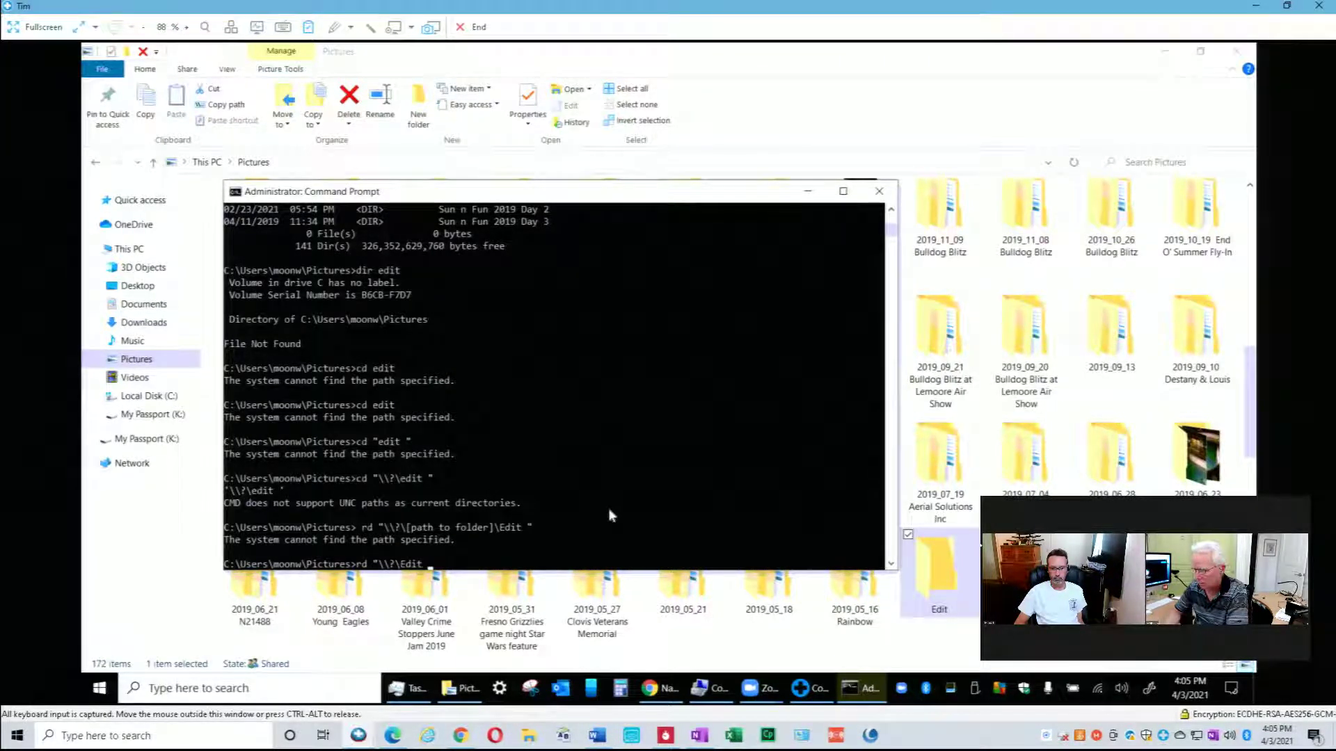
text( ")
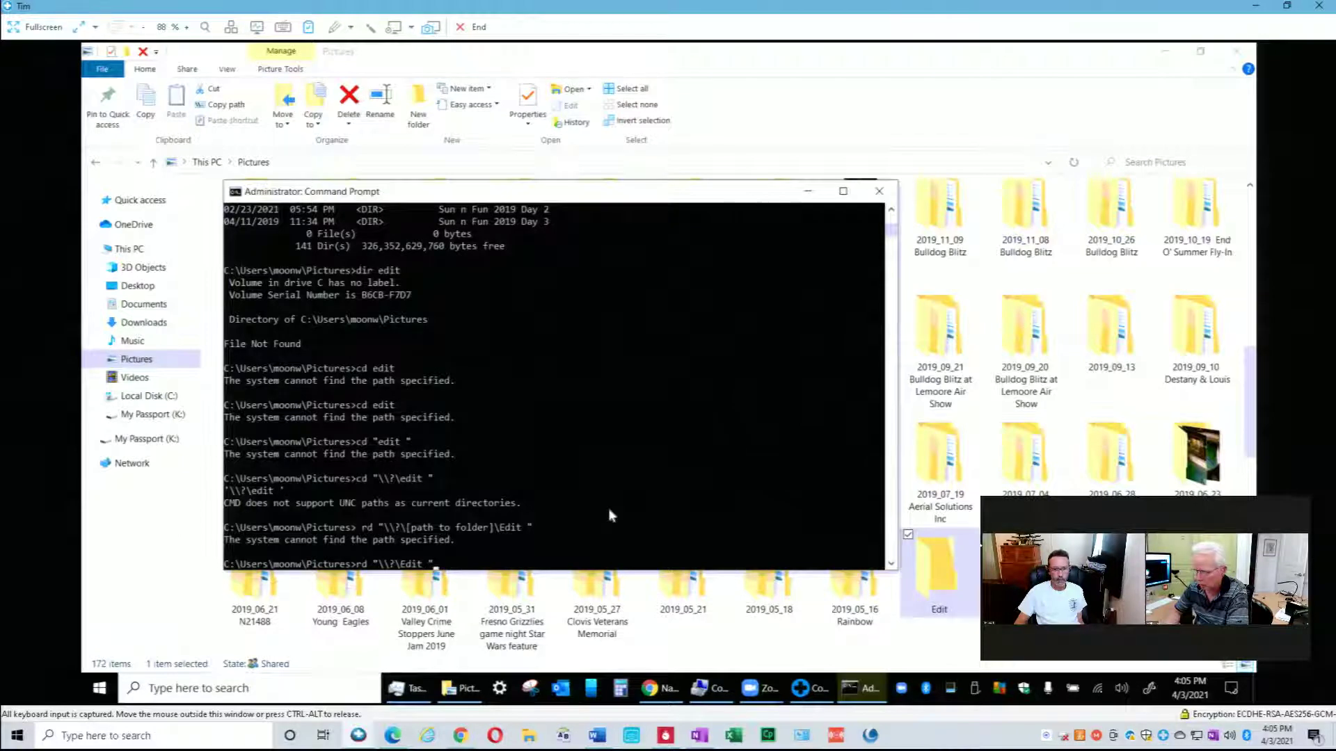
key(Return)
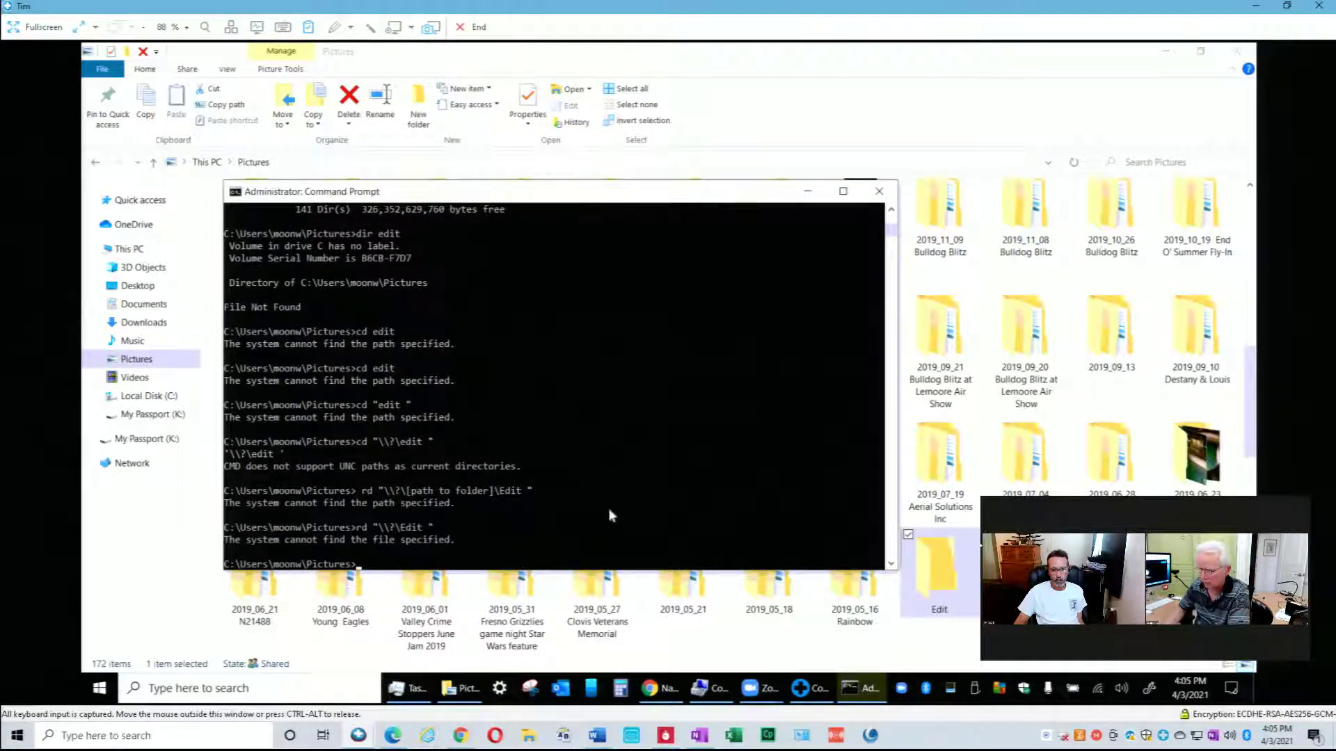
- Try the removal command again with an extra backslash before the folder name, rd "\\?\\Edit "
key(Up)
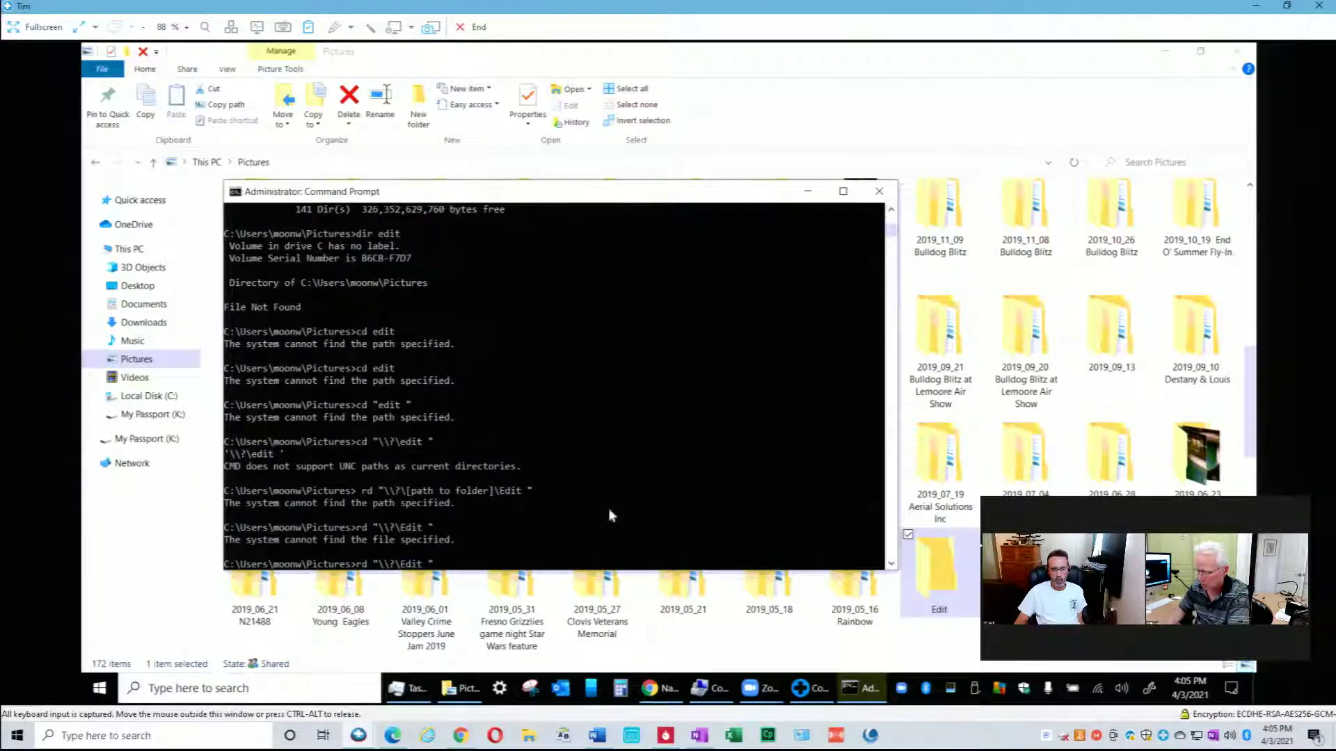
text(\)
key(Return)
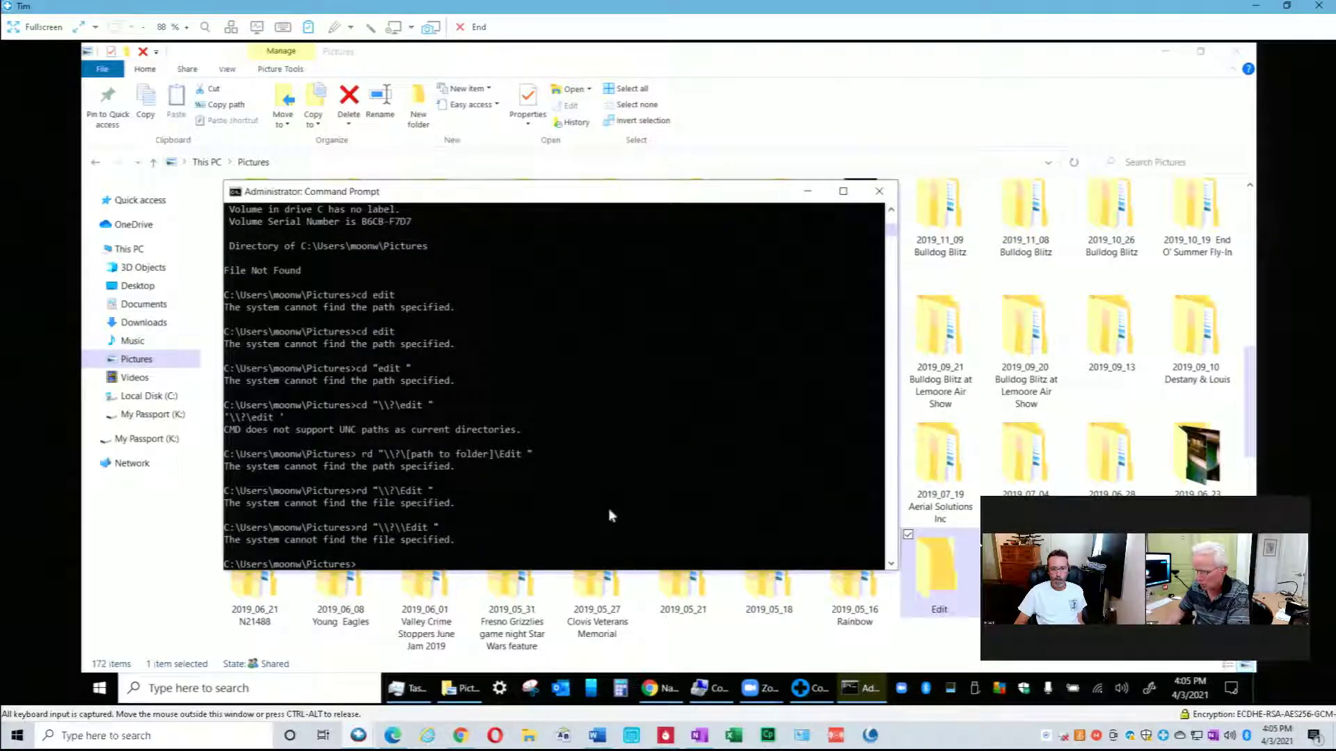
- Extend the rd command's \\?\ path with Users, the profile folder and Pictures before "Edit ", and run it without a drive letter
key(Up)
key(Left)
key(Left)
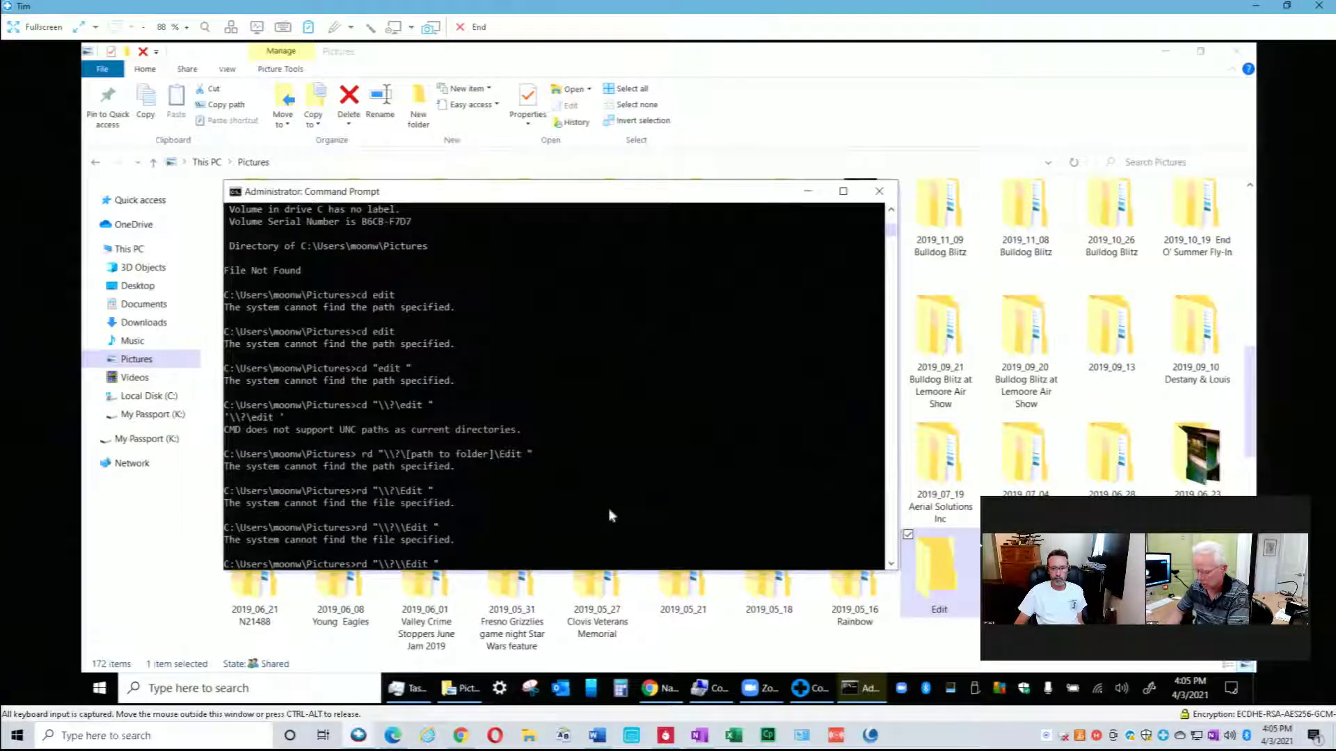
text(\Users\moonw)
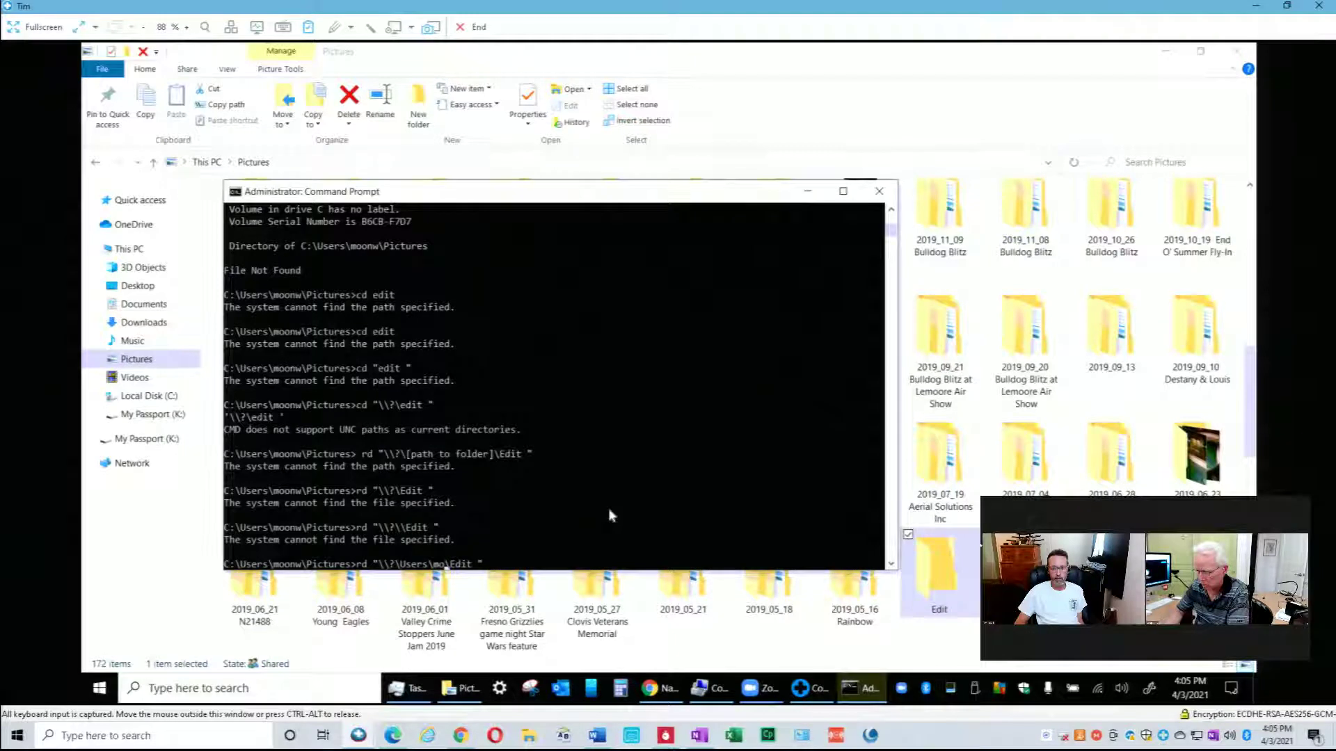
text(\Pictur)
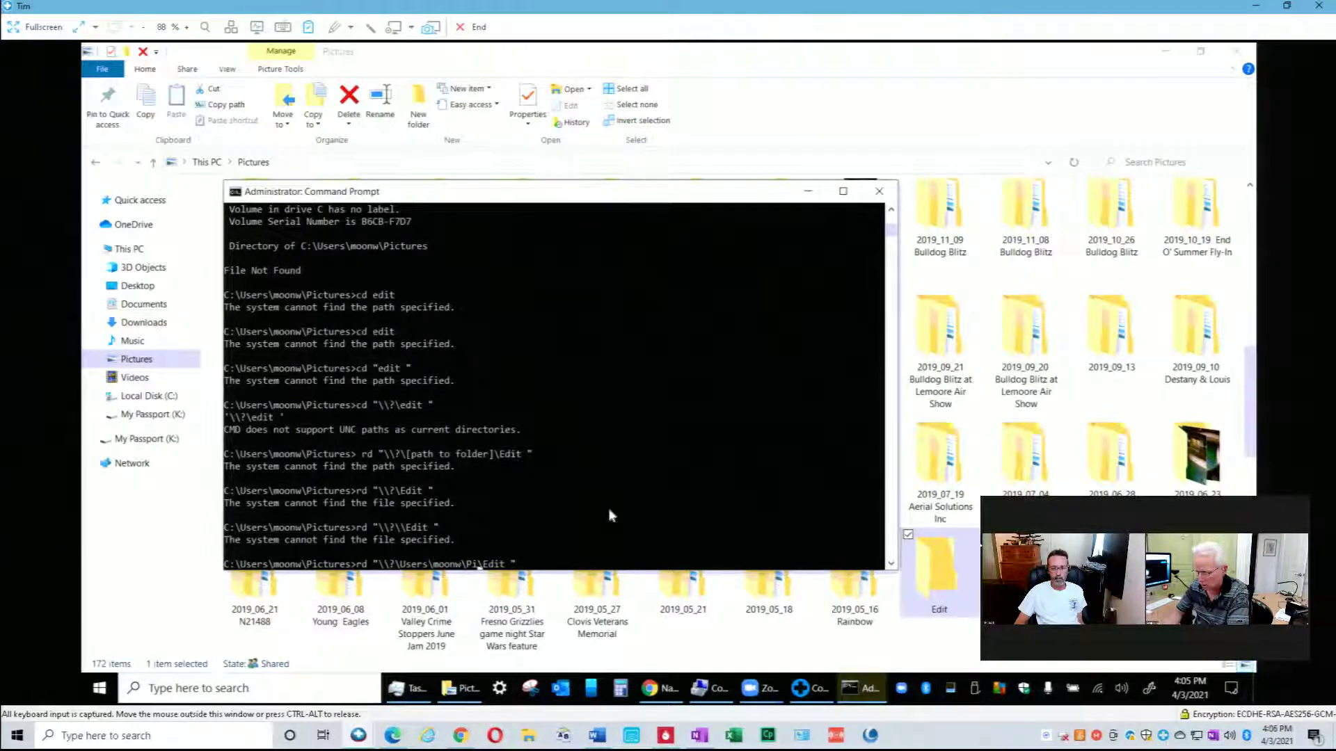
text(es)
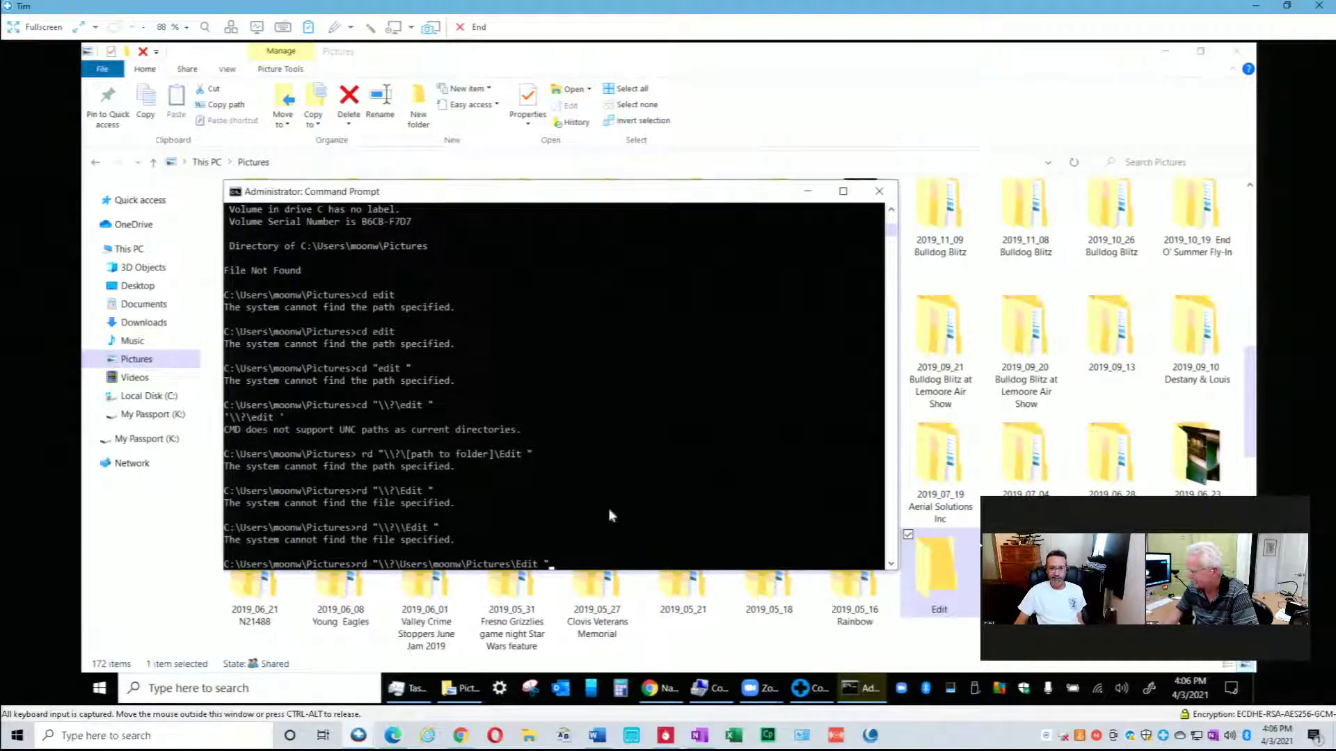
key(Return)
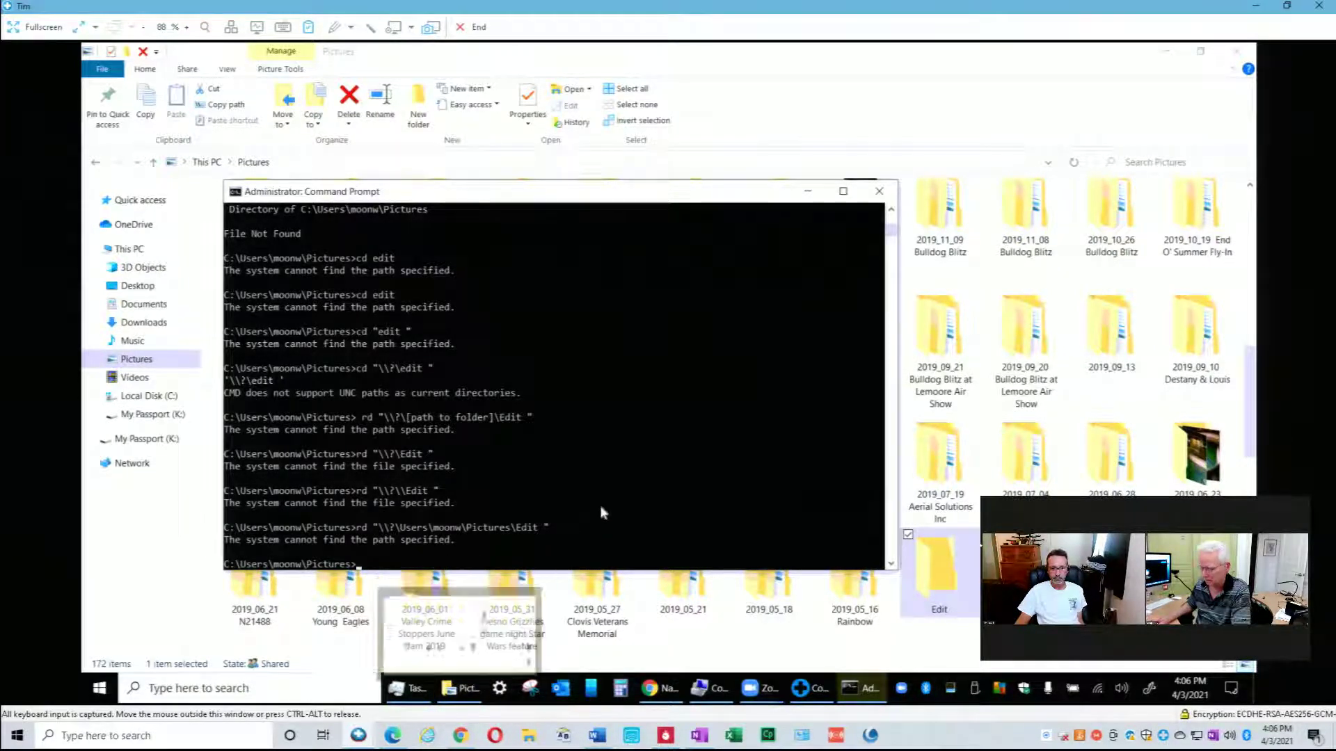
- Compare the removal command in the YouTube comment with the Win32 File Namespaces article open on the remote computer
key(alt+Tab)
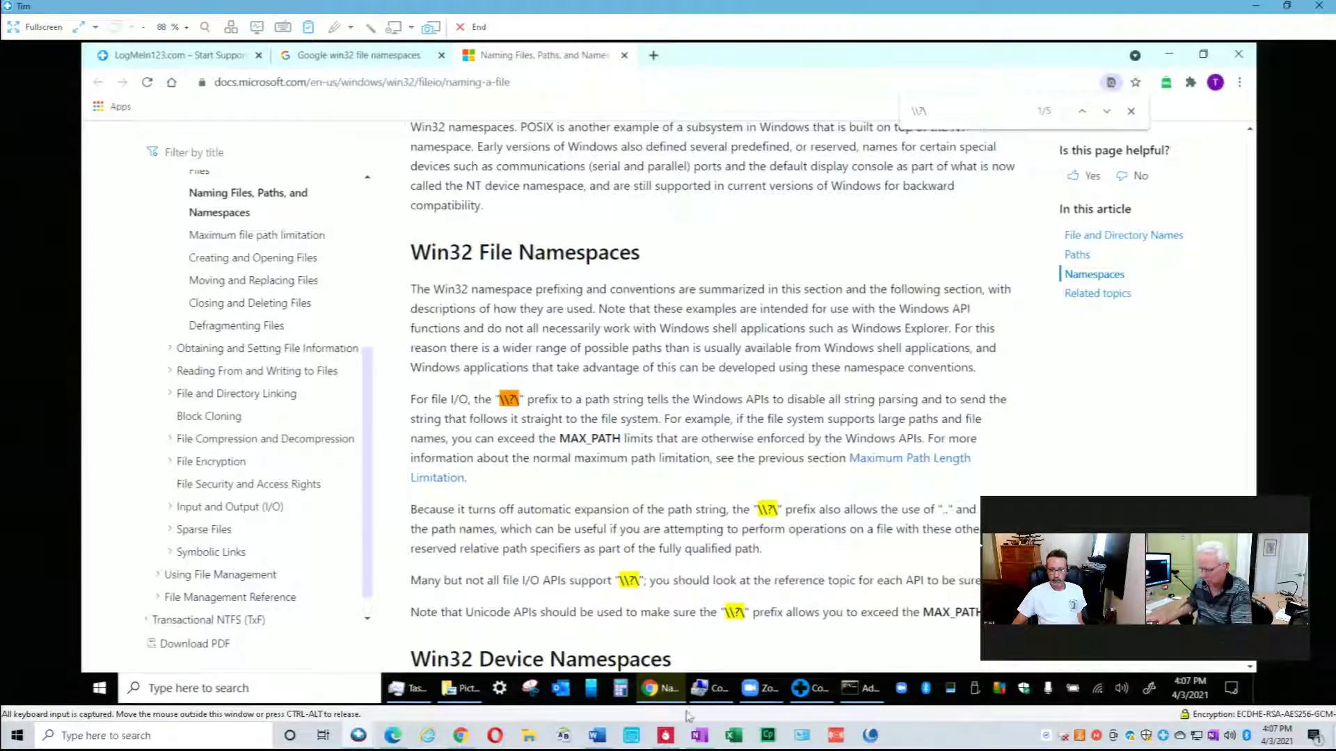
key(alt+Tab)
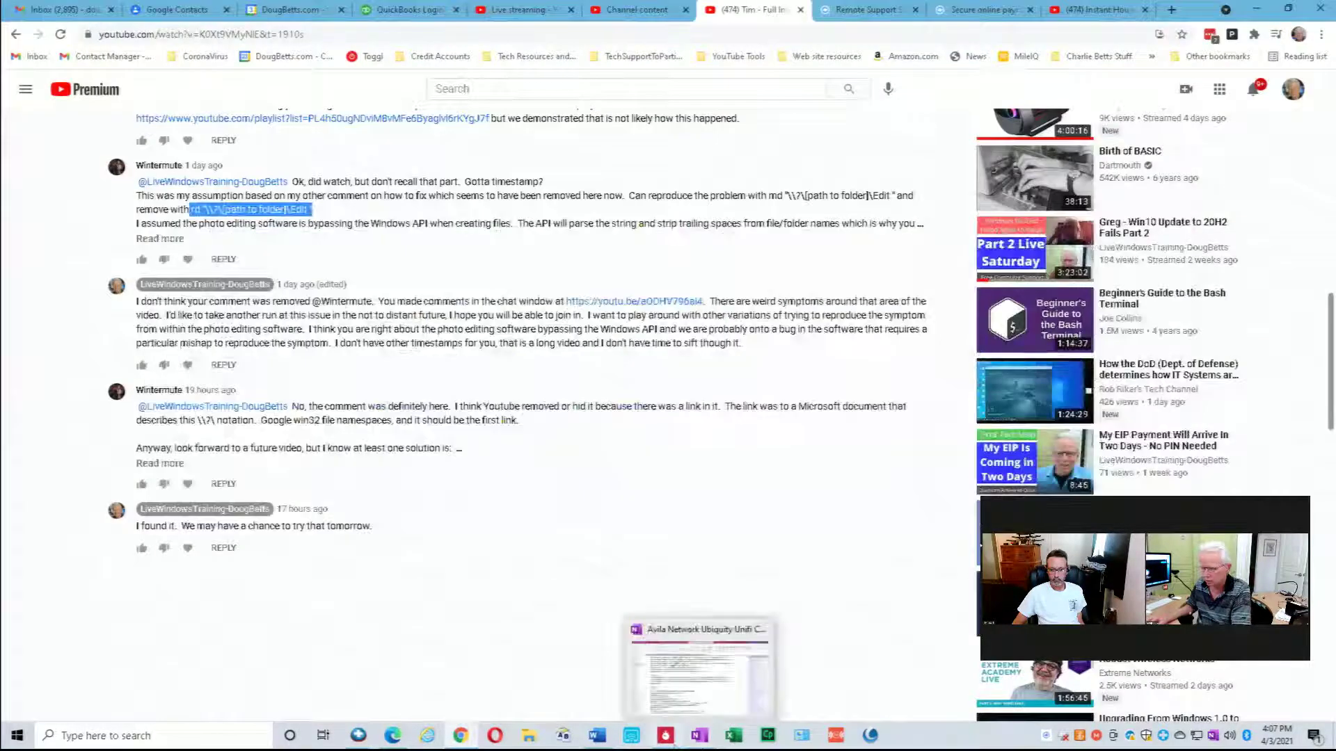
key(alt+Tab)
key(alt+Tab)
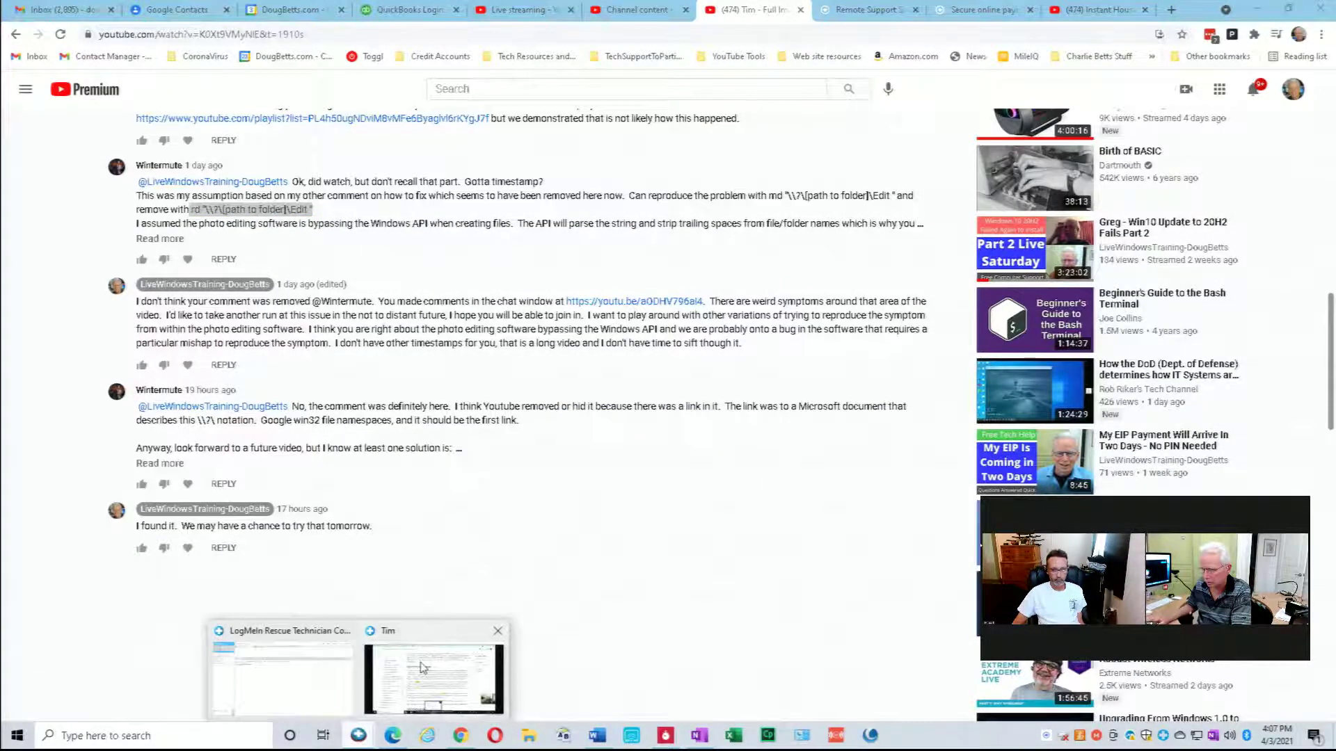
click(423, 668)
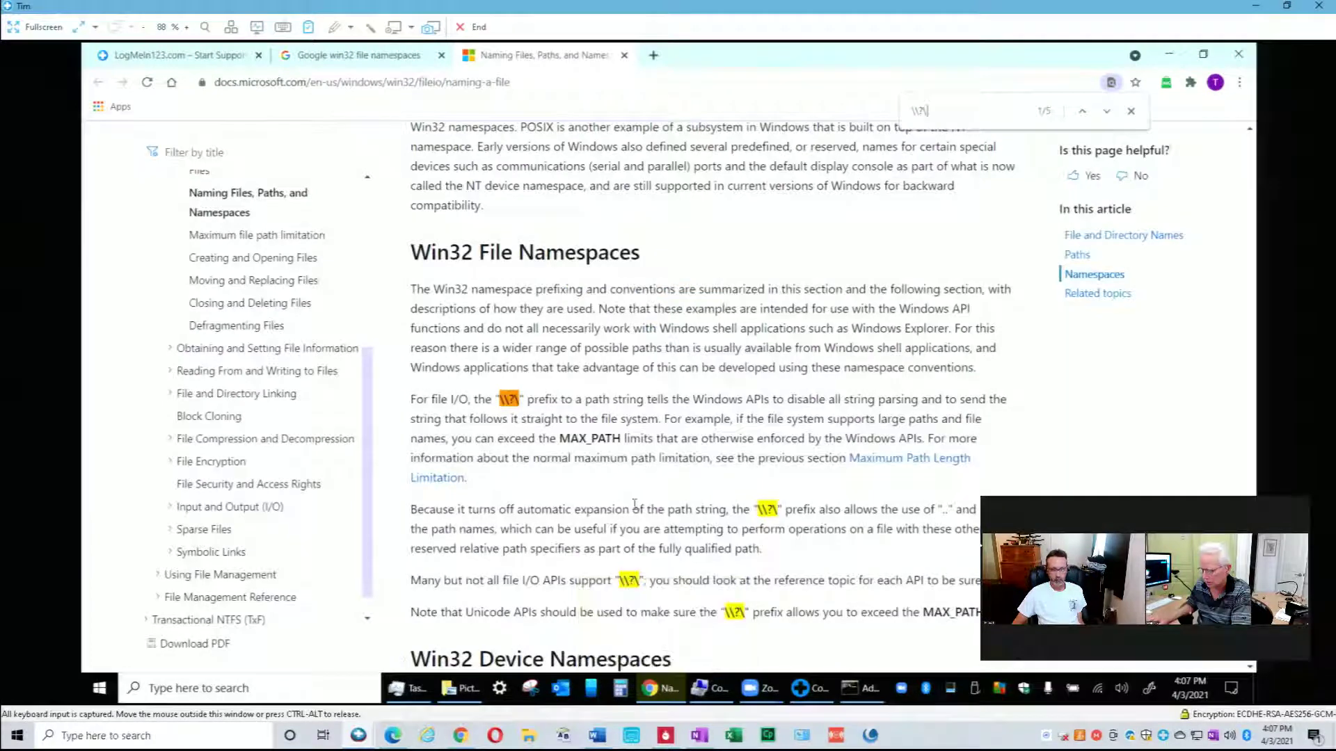
- Return to the remote Command Prompt and try the removal command with a dot in the path, rd "\\?\.\Edit "
key(alt+Tab)
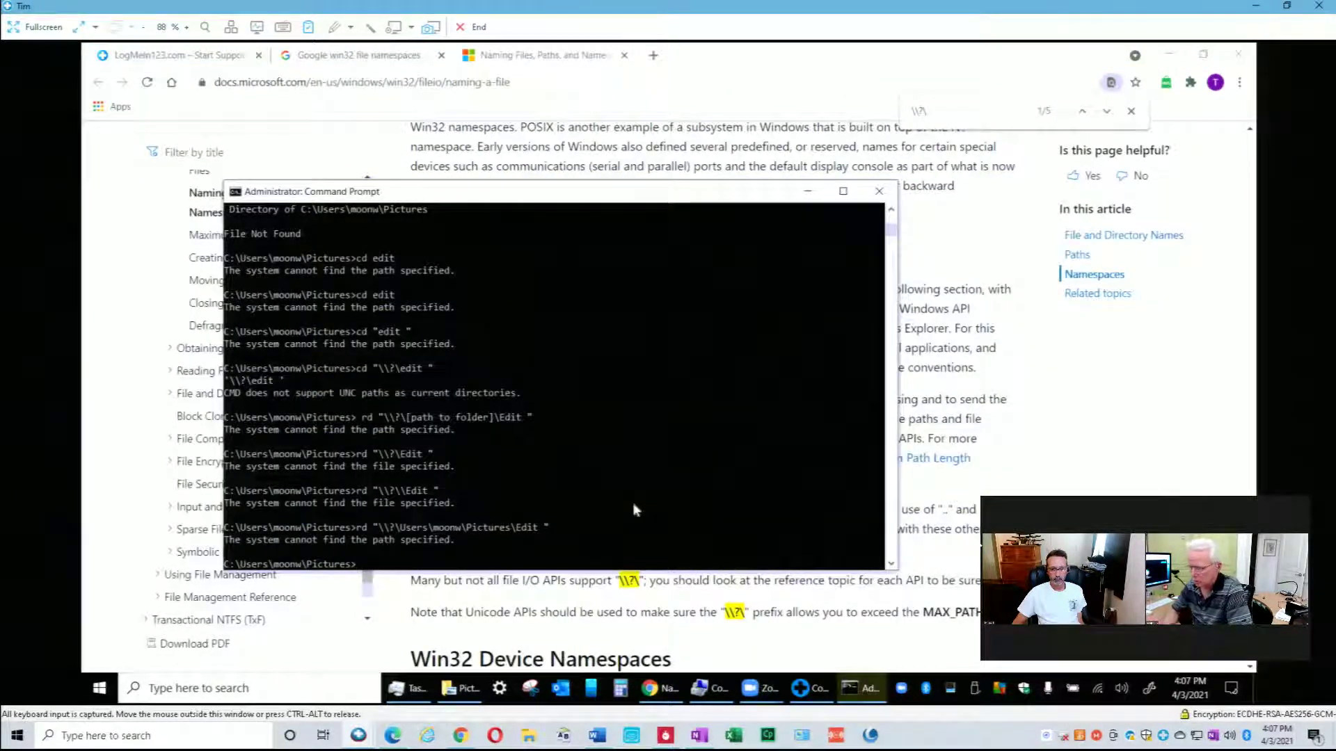
key(Up)
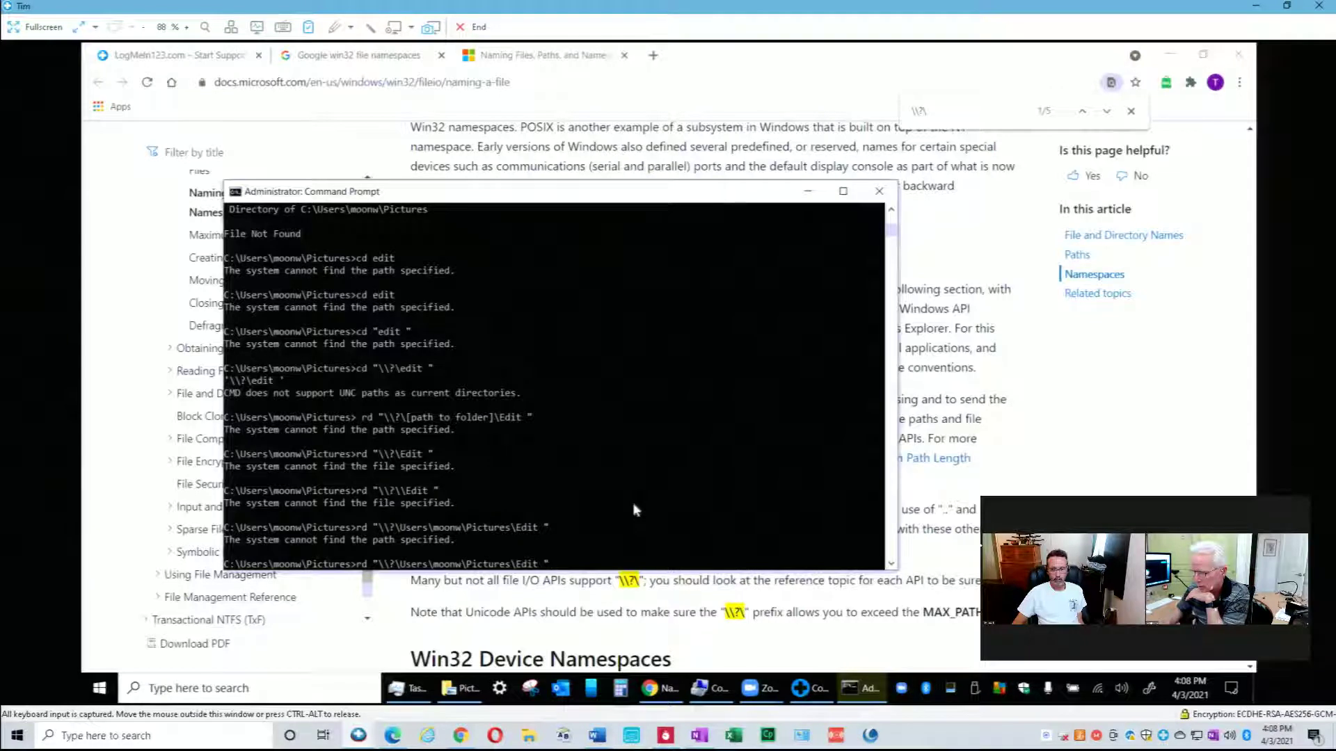
key(Up)
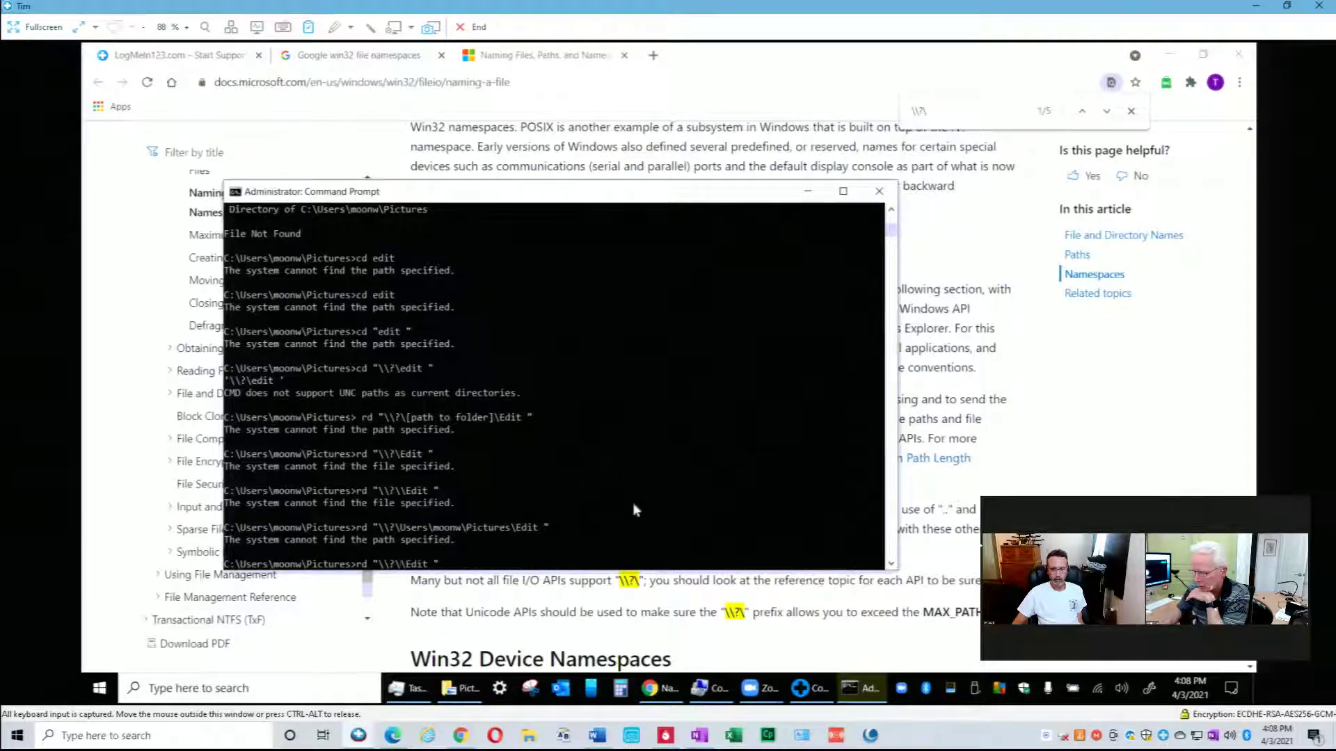
key(Left)
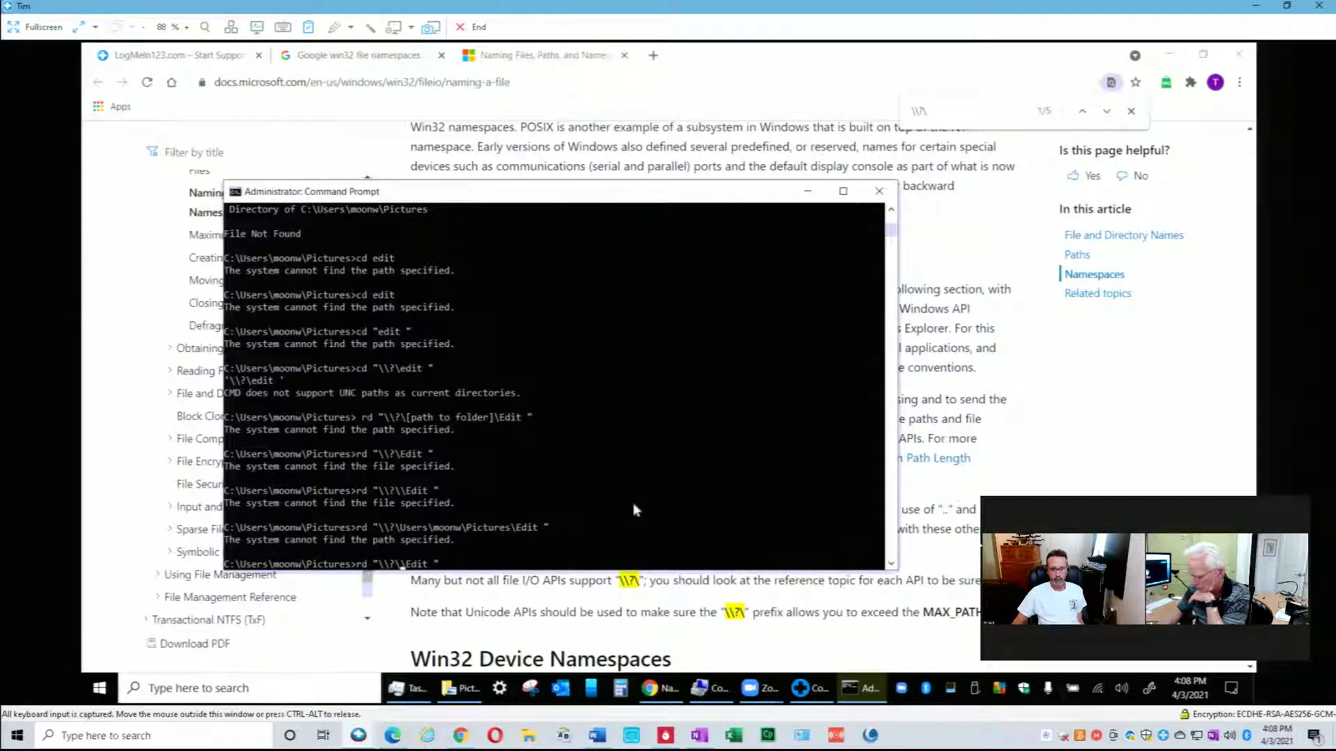
key(BackSpace)
text(.\)
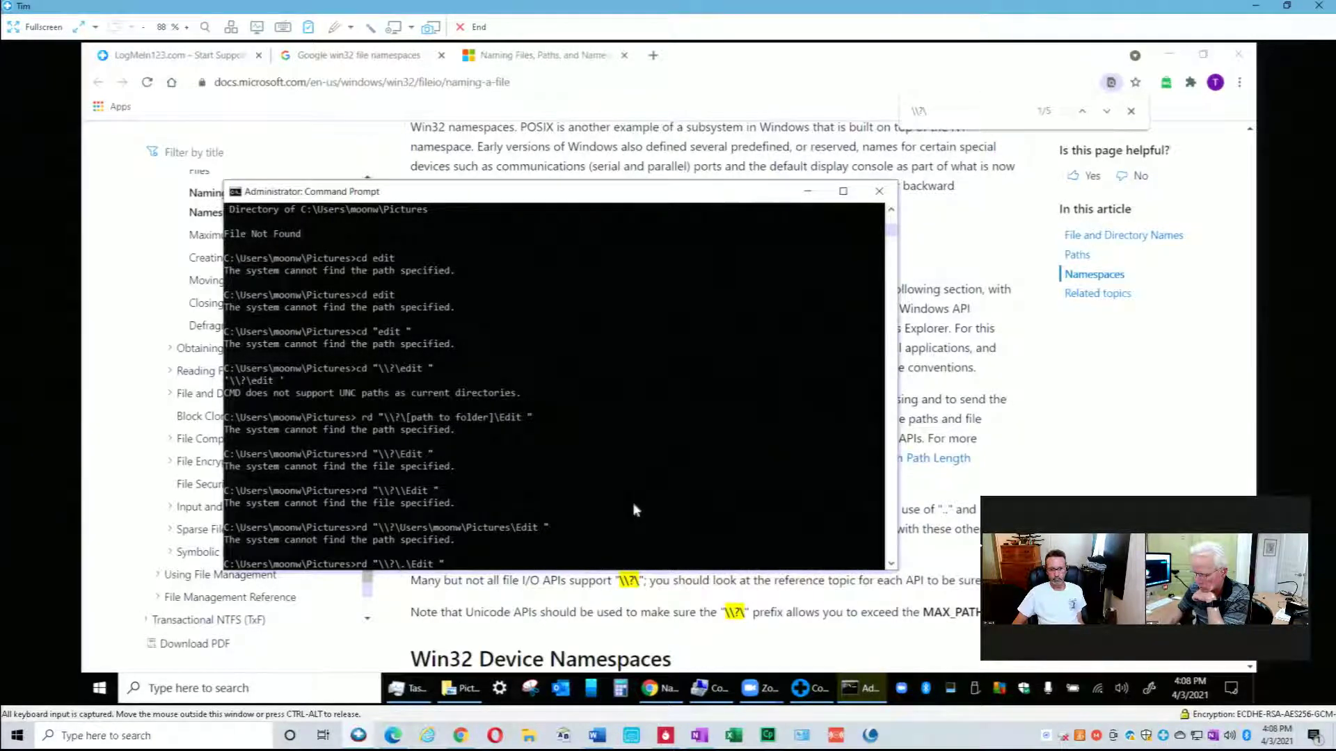
text(.)
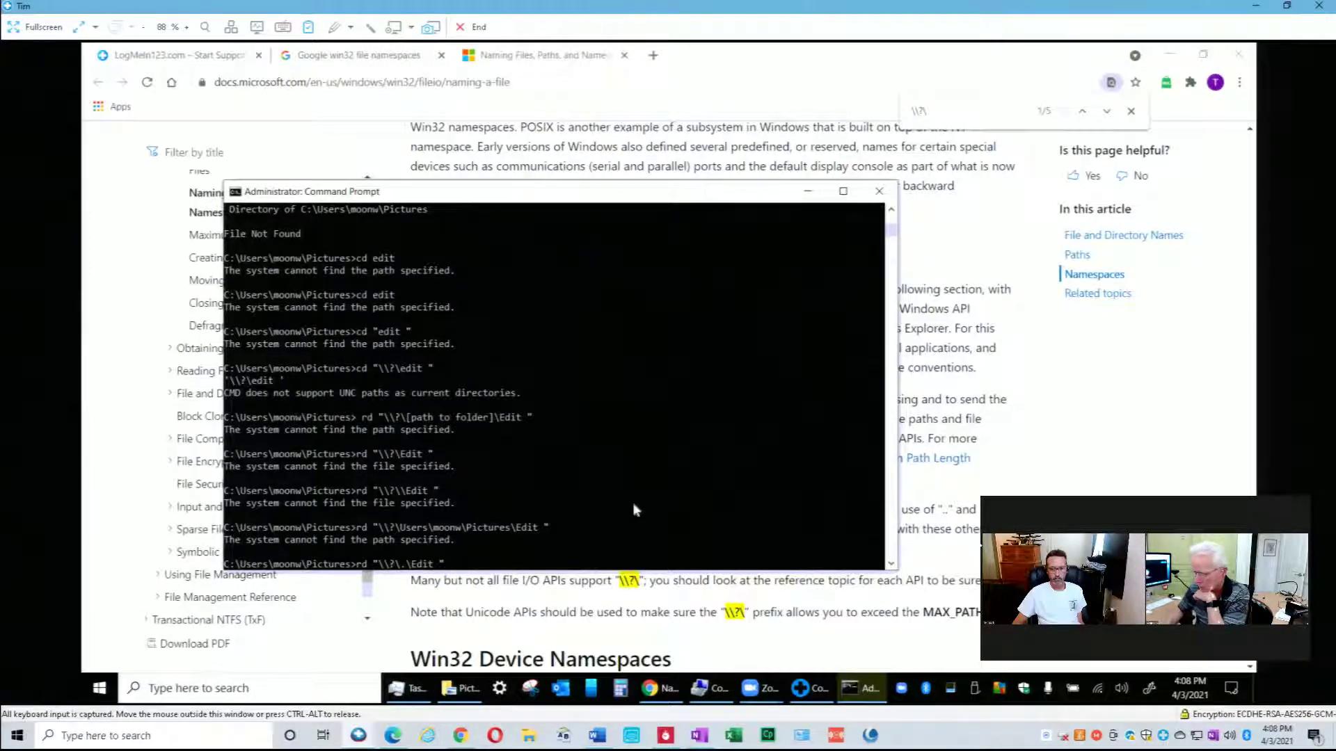
key(Return)
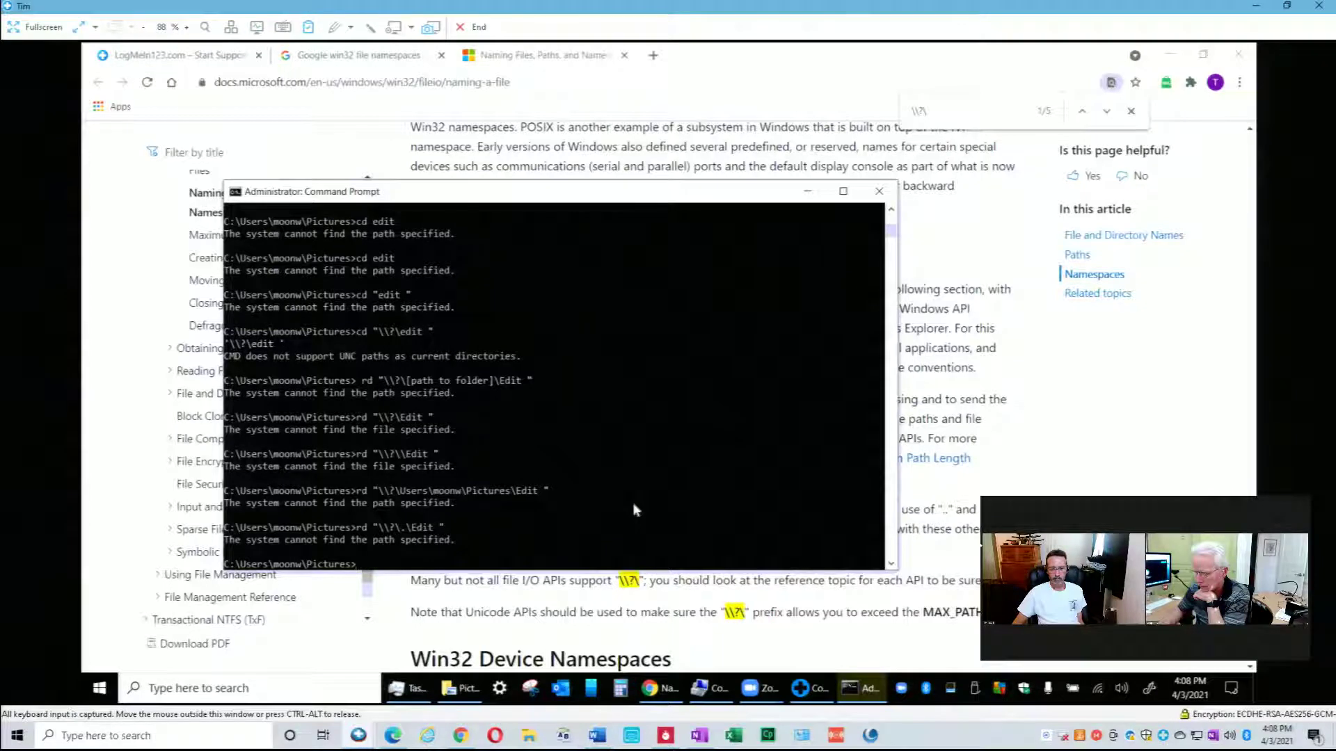
- Recall the removal command with the dot in its path and run it once more
key(Up)
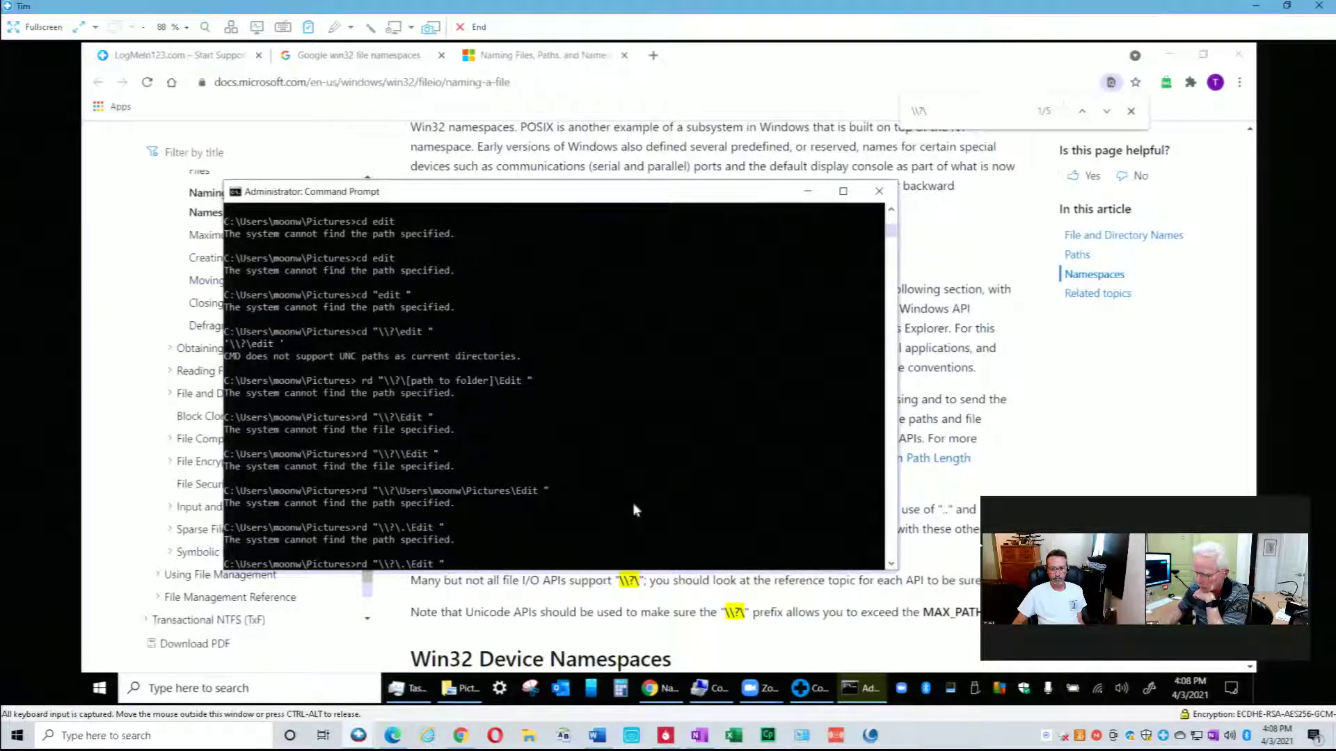
key(Left)
key(Left)
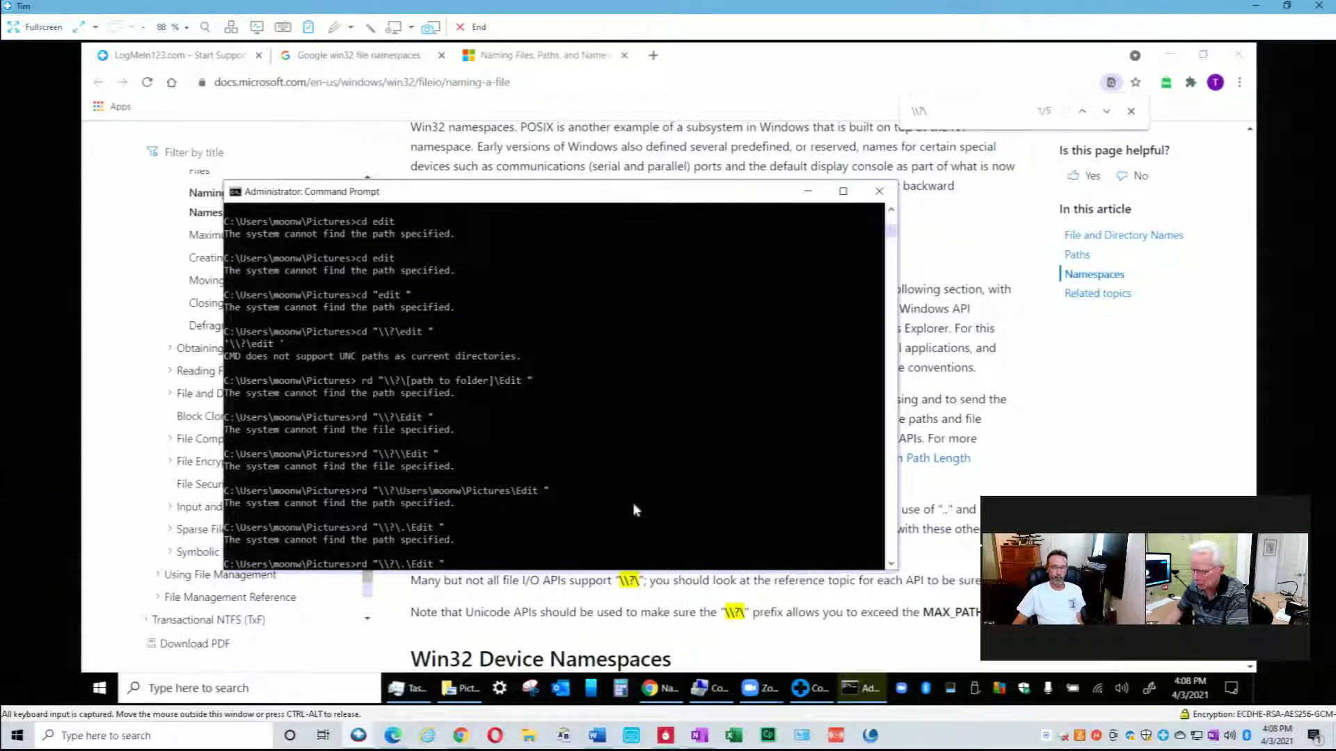
key(Return)
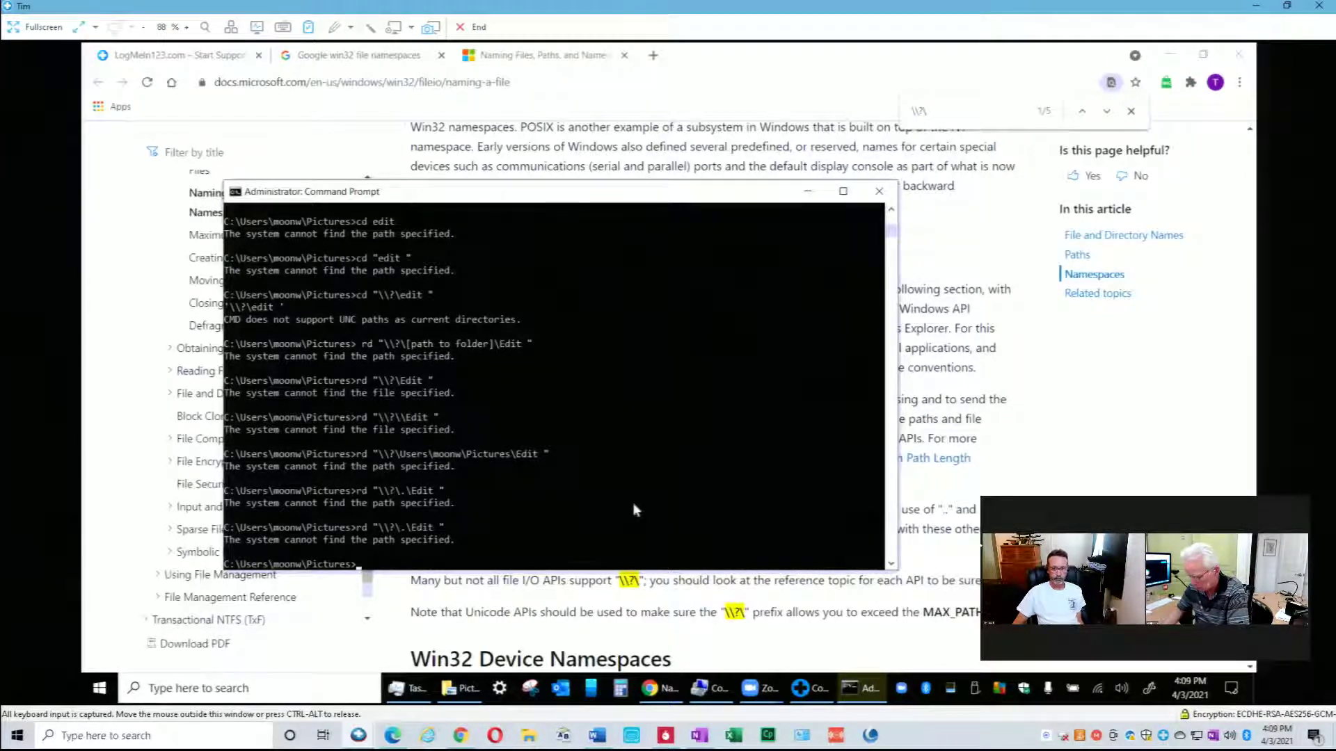
text(65)
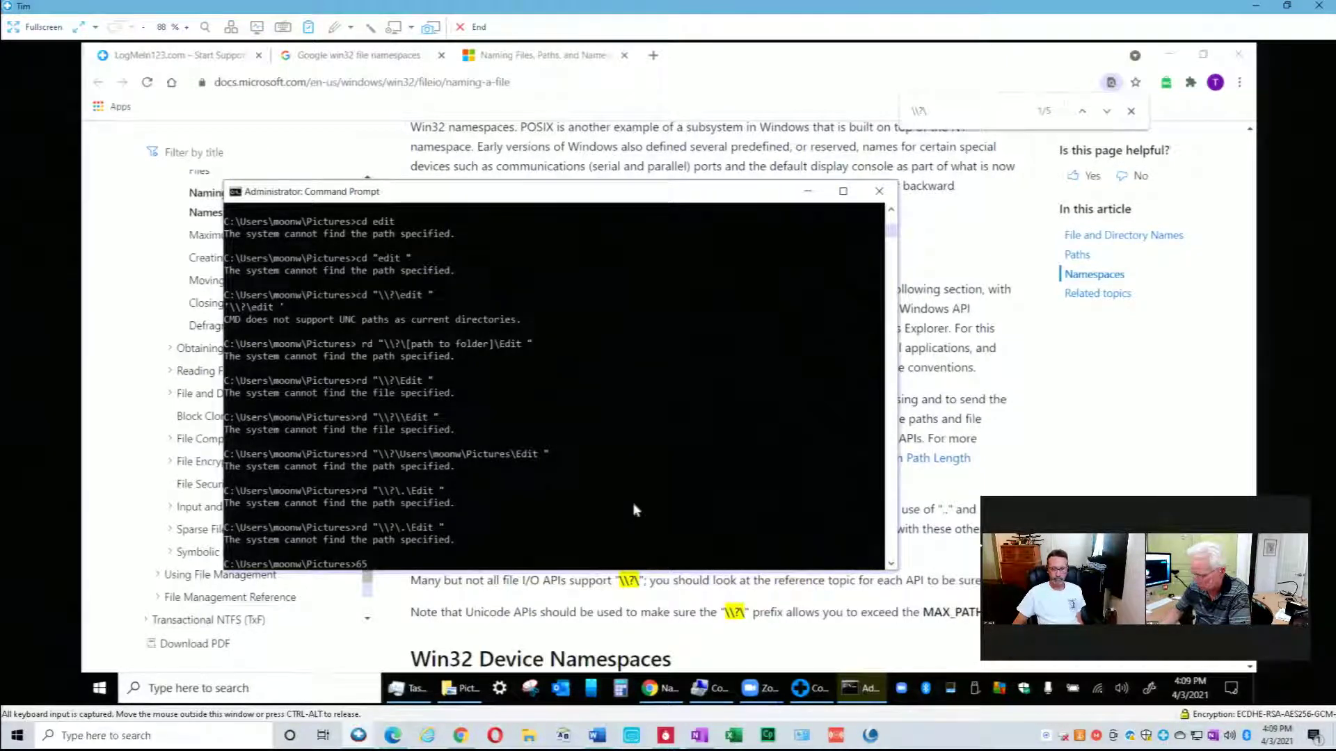
key(BackSpace)
key(BackSpace)
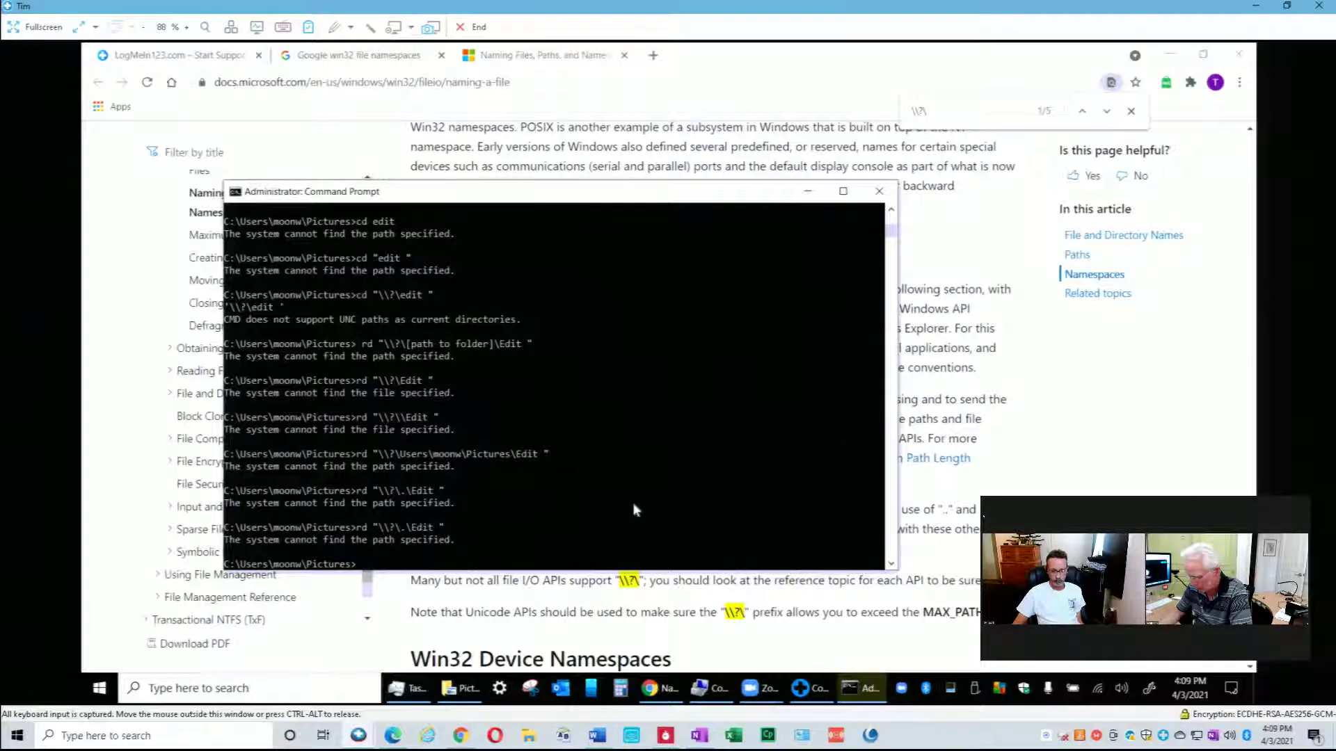
text(6)
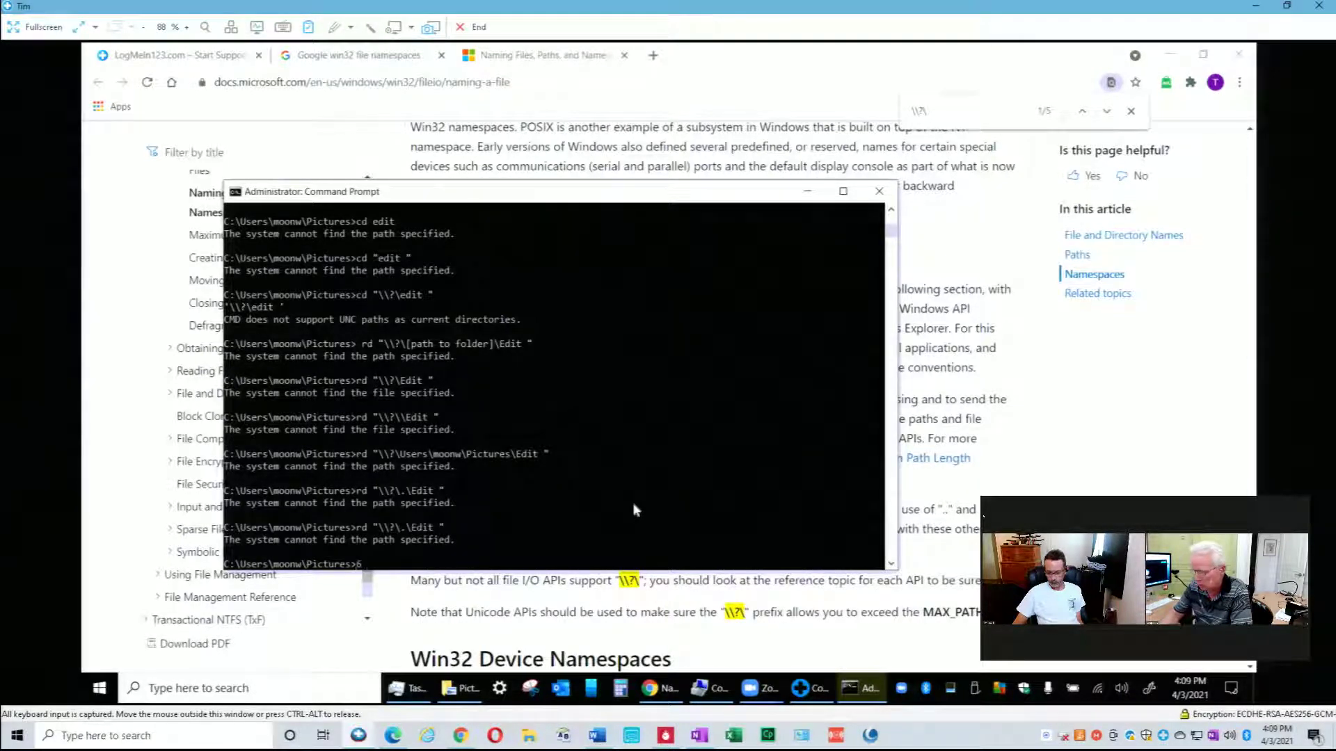
key(BackSpace)
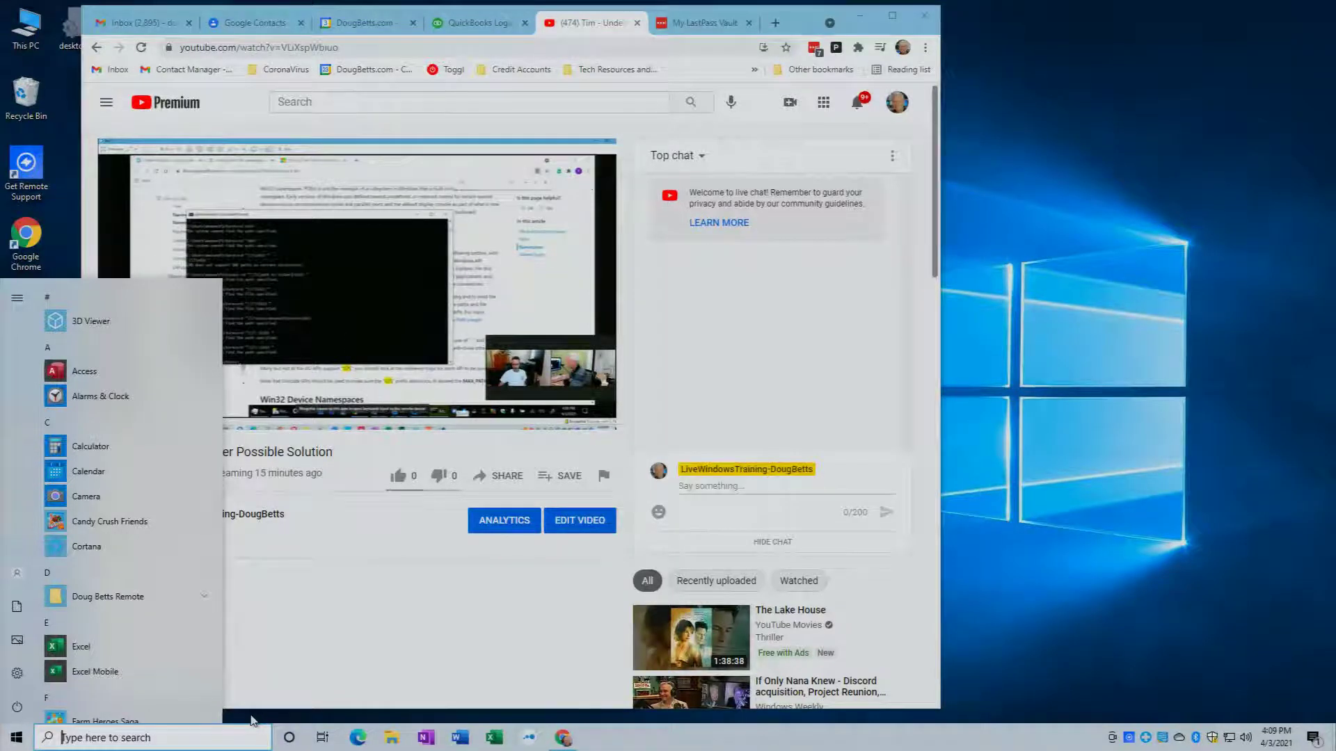
- Search for cmd on the local computer and open a Command Prompt there
click(17, 738)
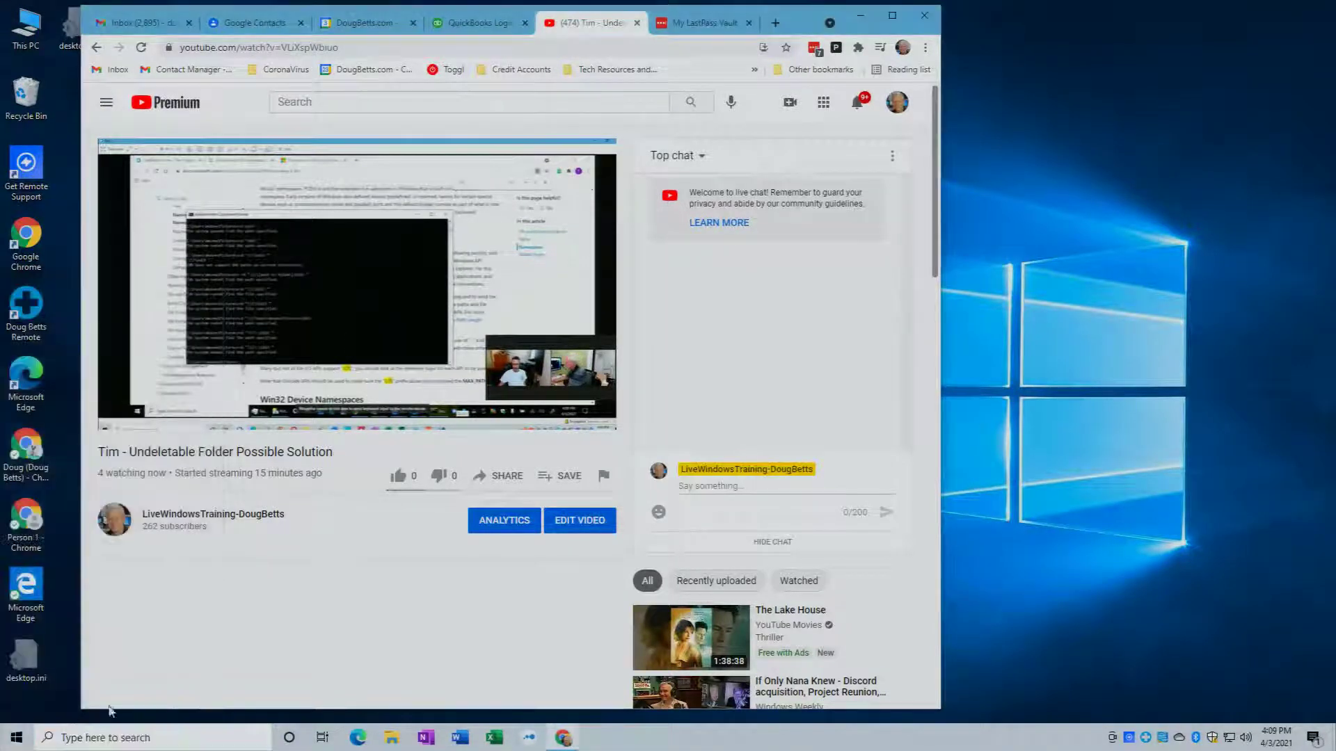
key(super)
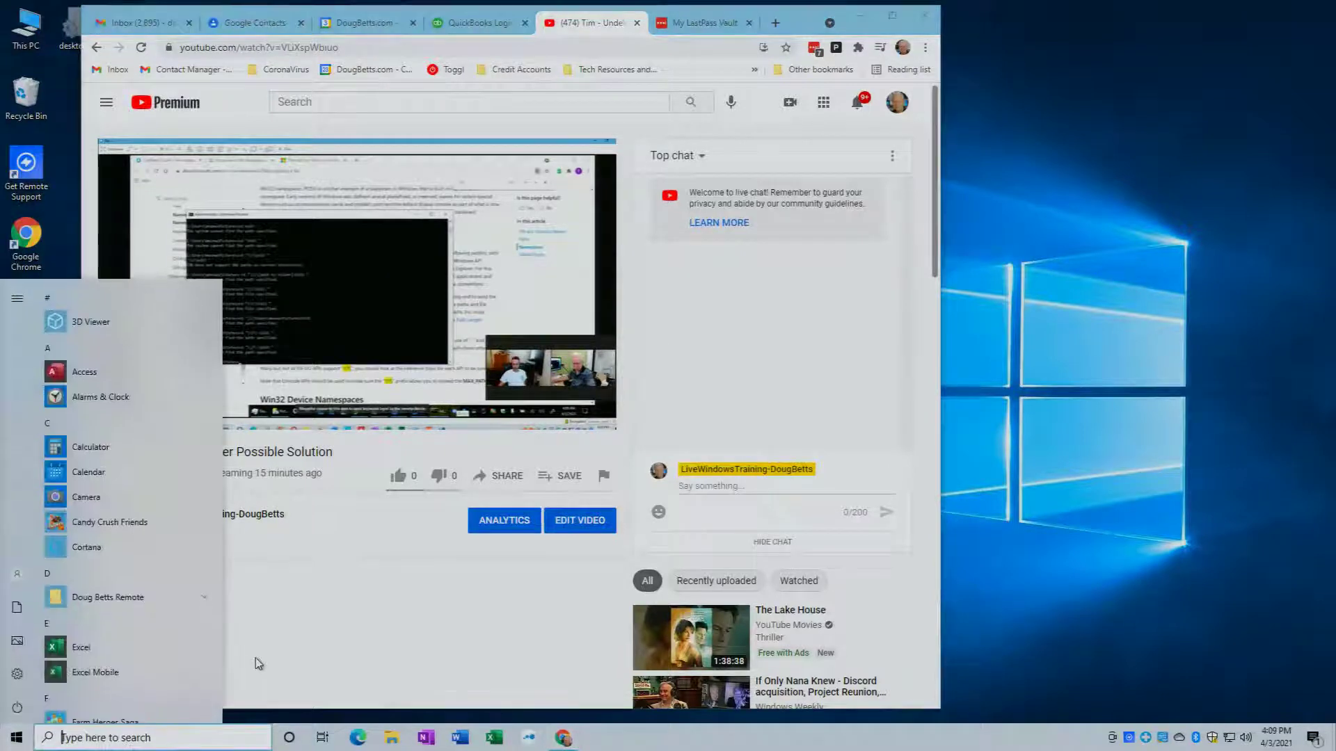
text(cmd)
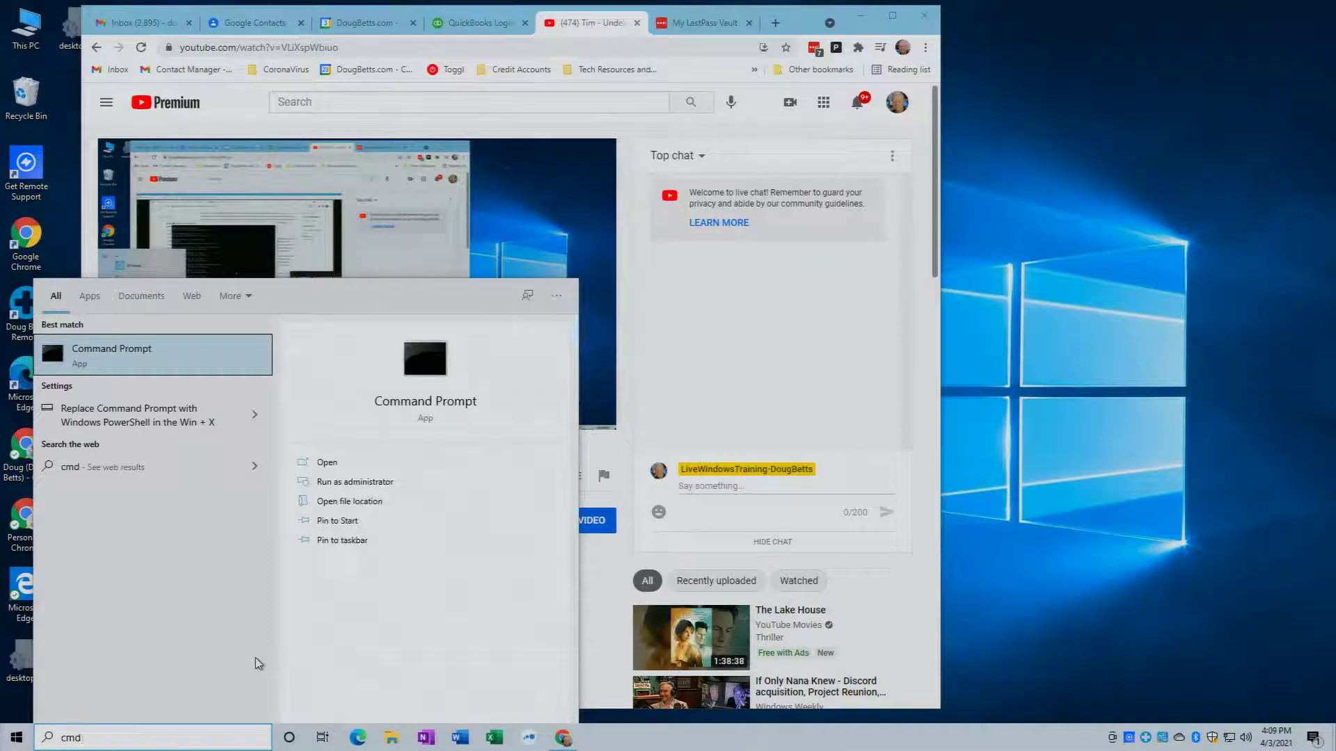
key(Return)
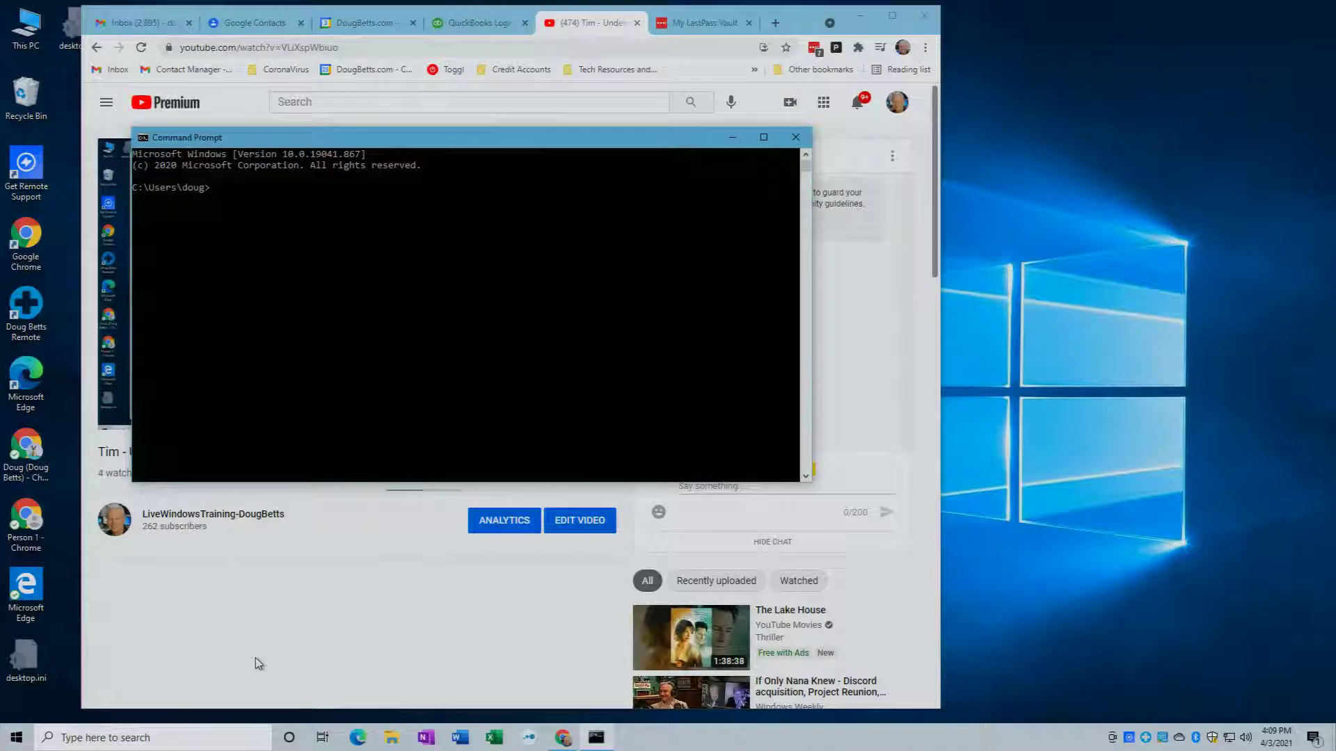
- Test ASCII character codes at the local prompt by entering characters such as A, B, _, U, Y, Z, [, \, ] and d
text(A)
text(B)
text(_U)
text(%)
text(I)
text([)
text(\)
text(d)
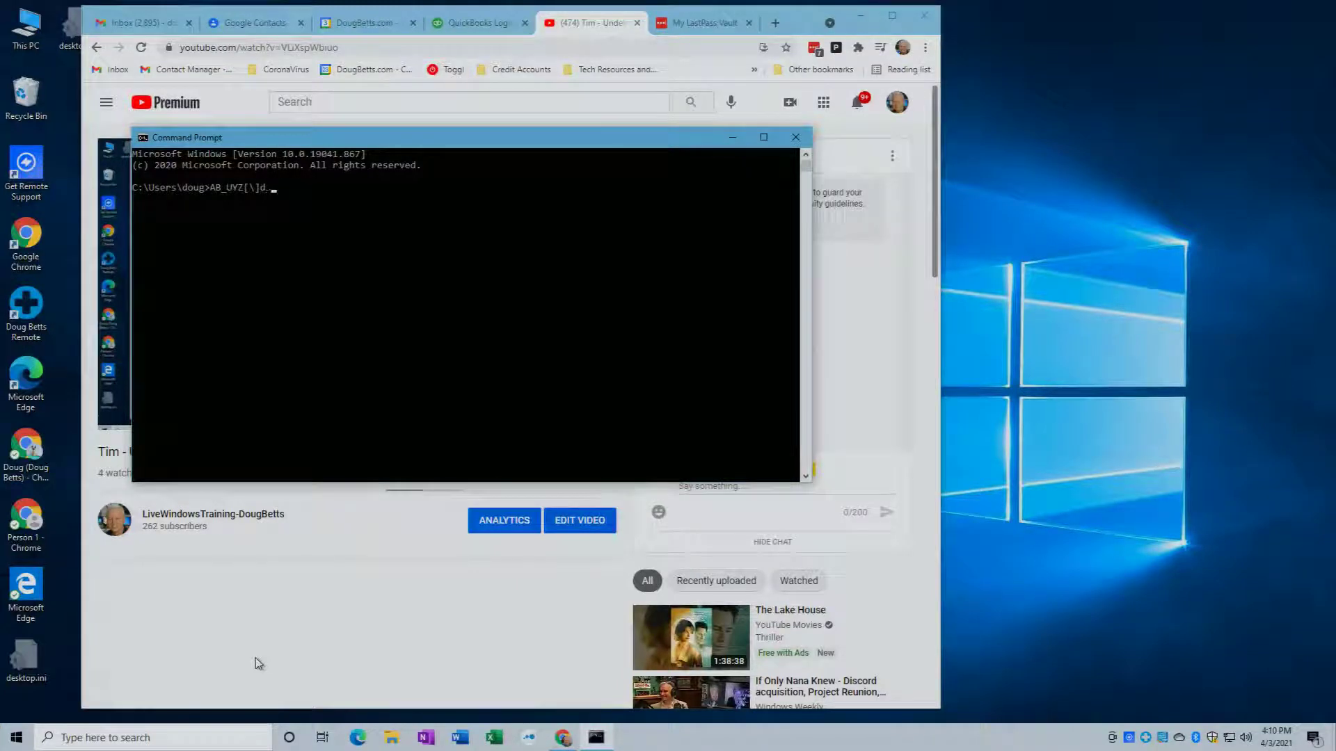
text(`)
text(a)
- Write rd "edit at the local prompt and try > and < as characters after the folder name, removing each one
text(rd )
text("edit)
text(>)
key(BackSpace)
text(<)
key(BackSpace)
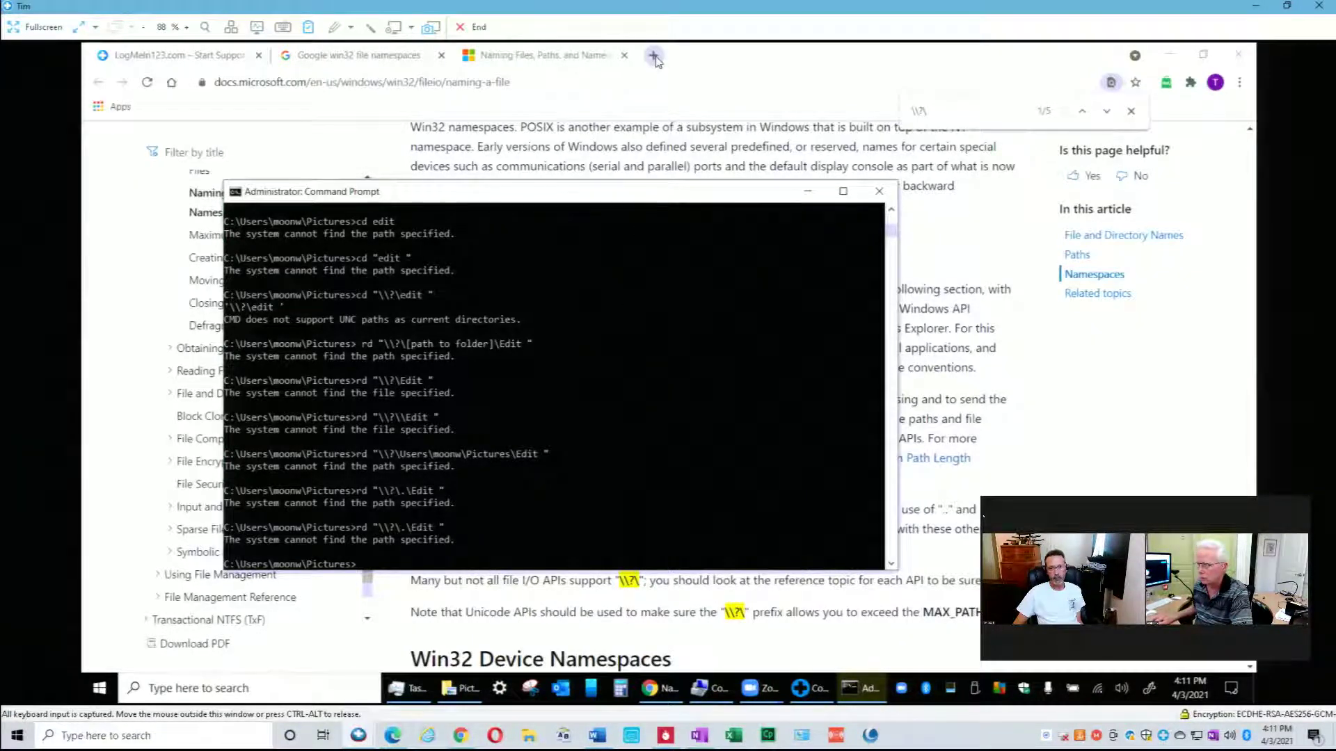
- Search for "ascii codes" in the remote browser, open the theasciicode.com.ar table in its own tab and examine the printable characters
click(654, 55)
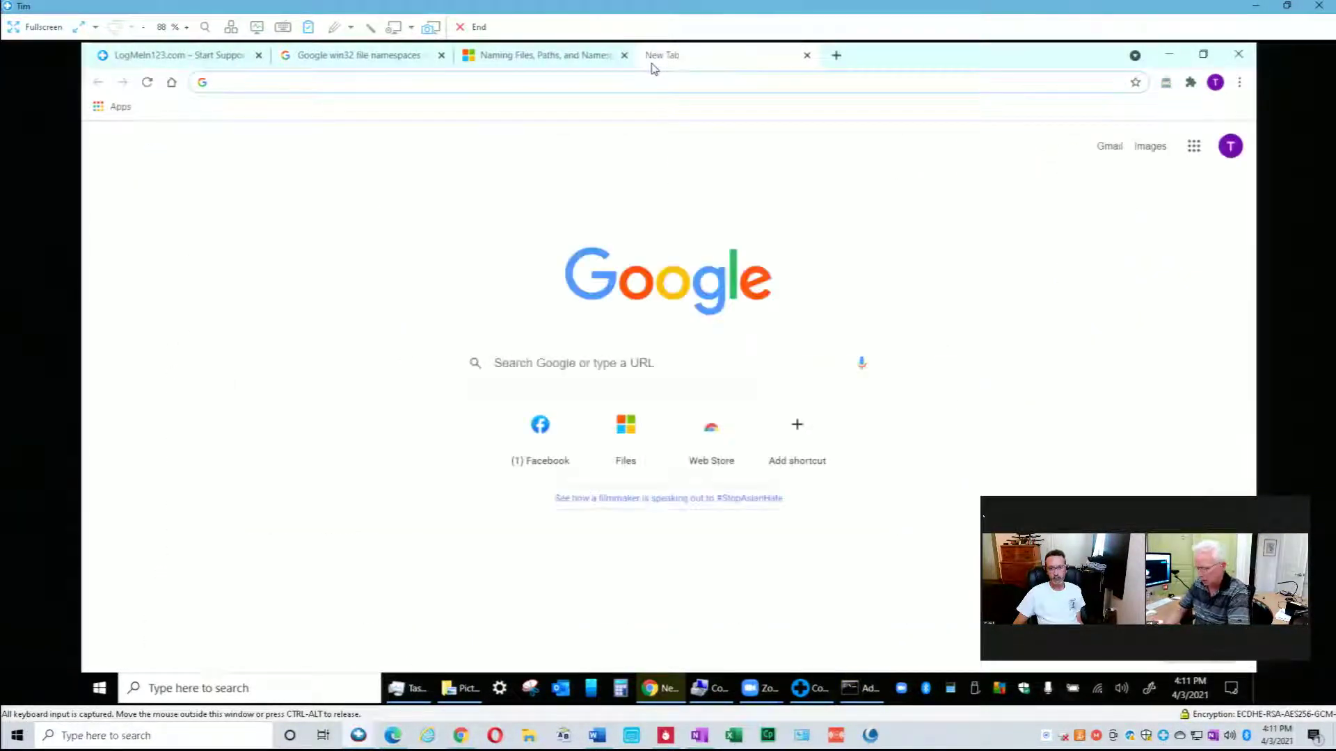
text(ascii codes)
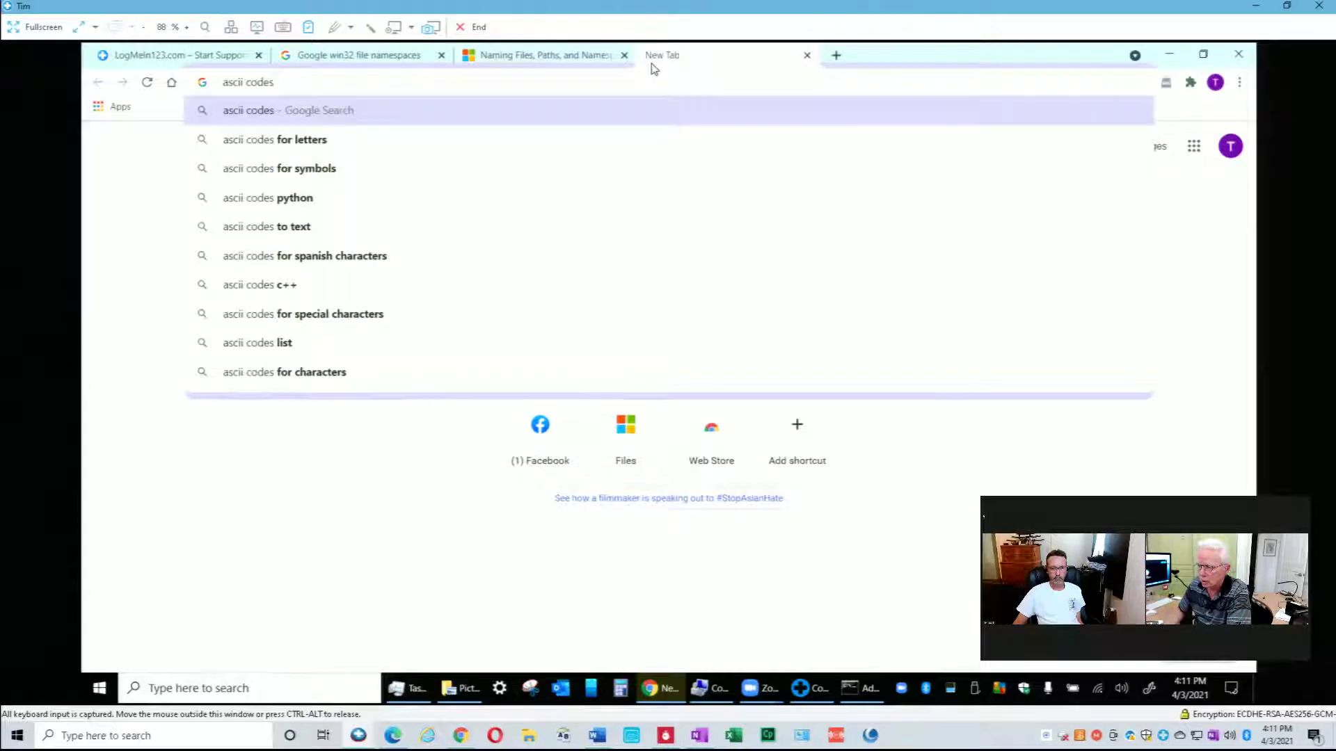
key(Return)
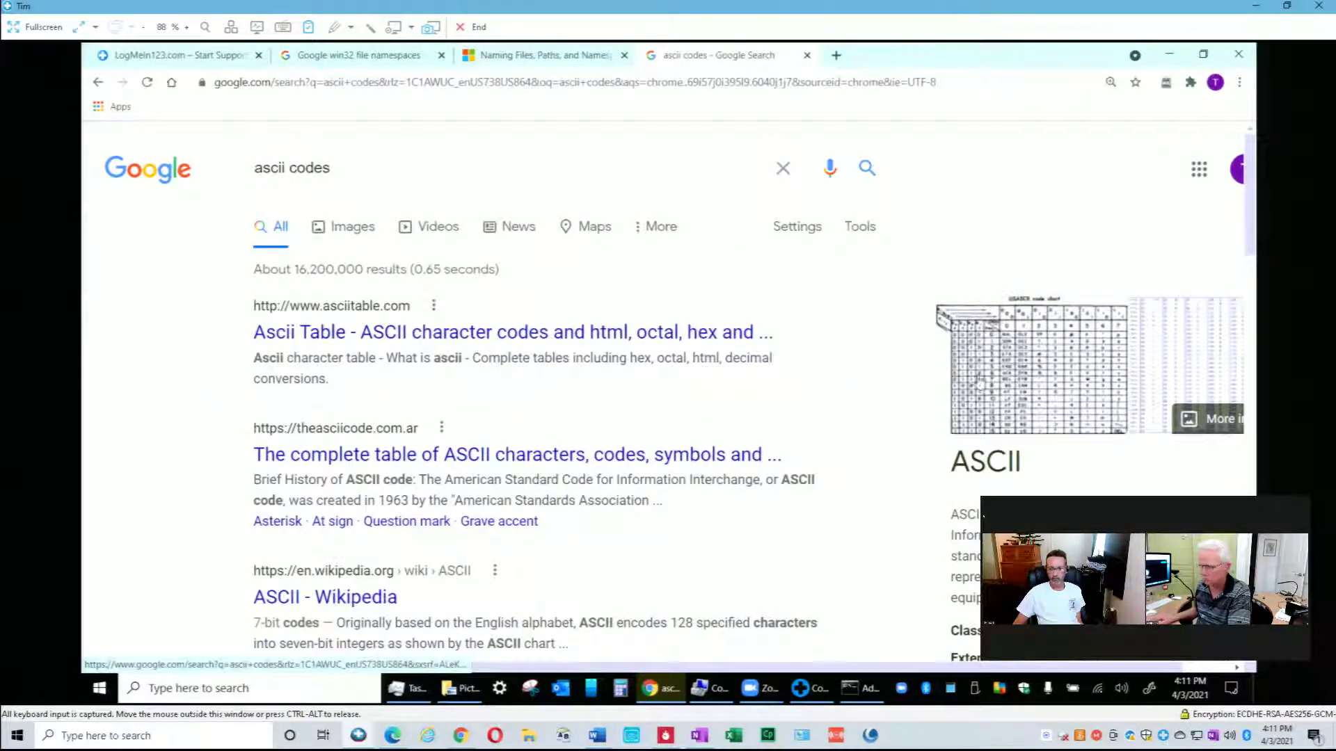
right_click(440, 459)
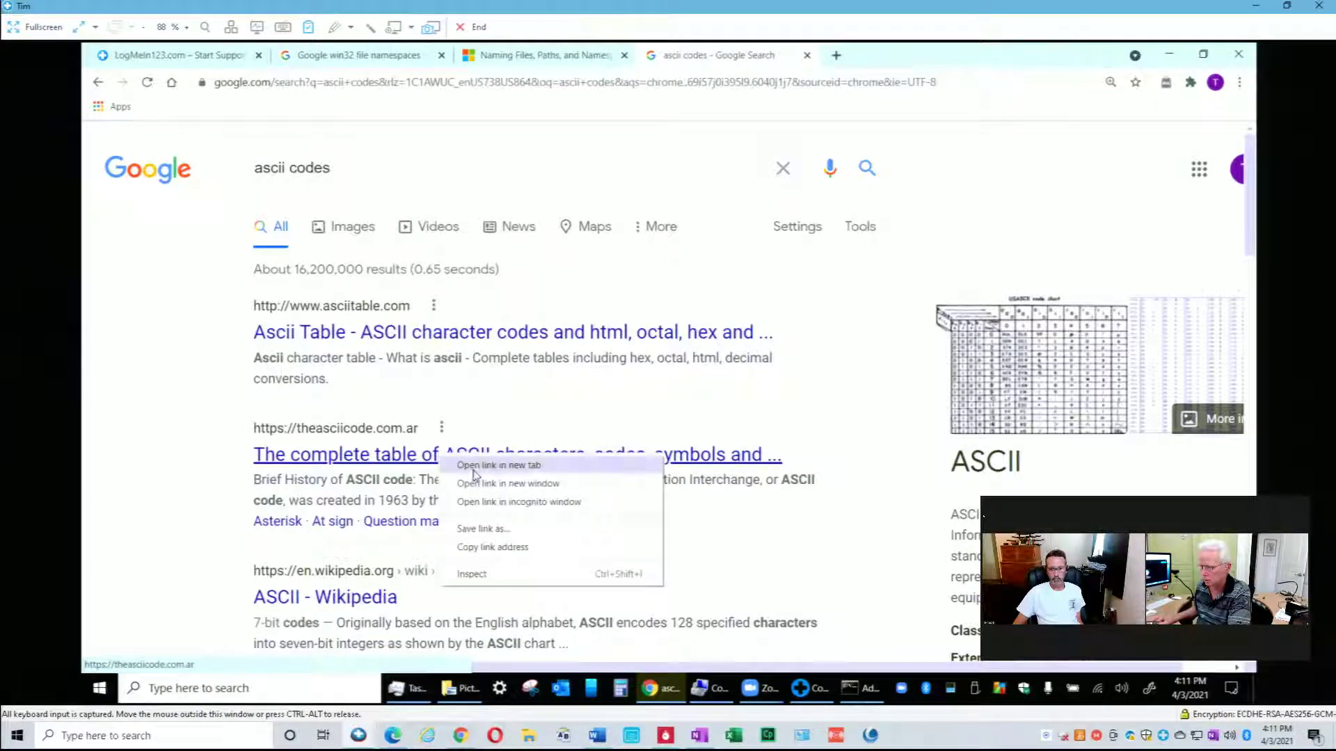
click(479, 462)
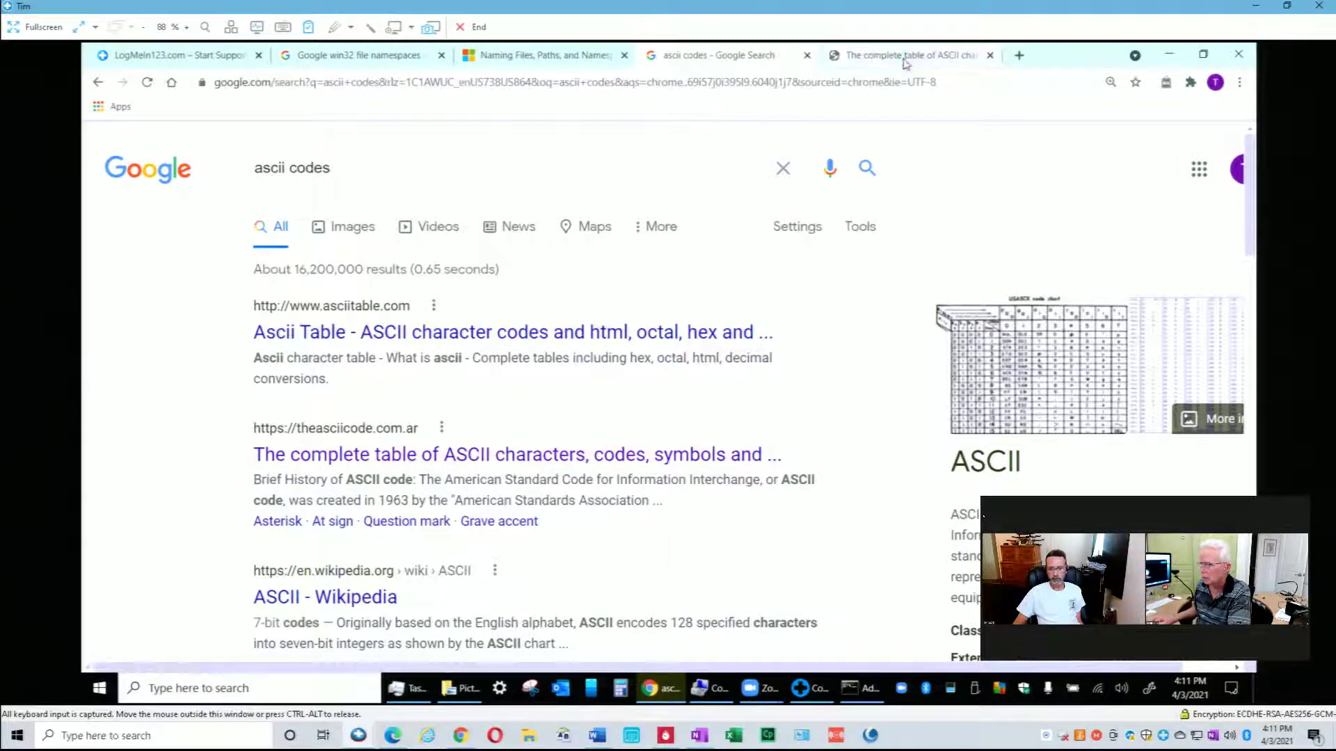
click(904, 61)
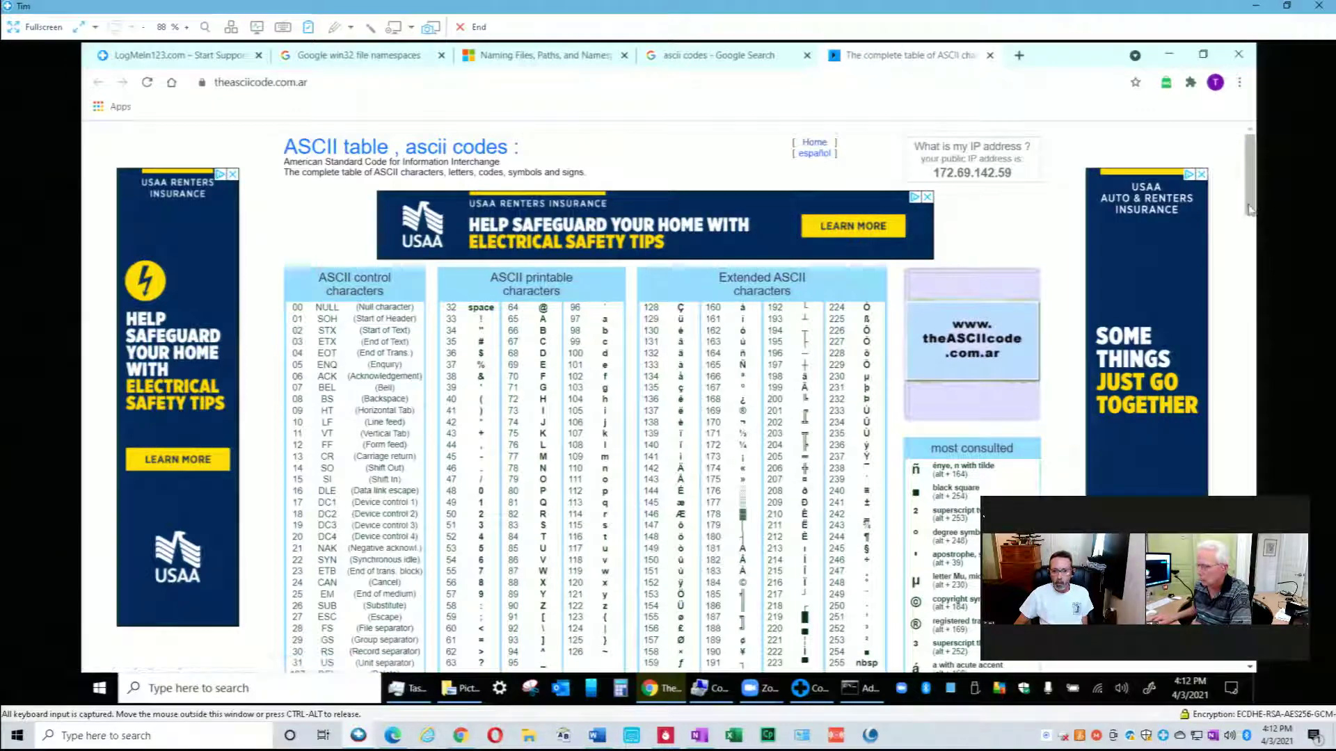
scroll(1259, 229, down, 3)
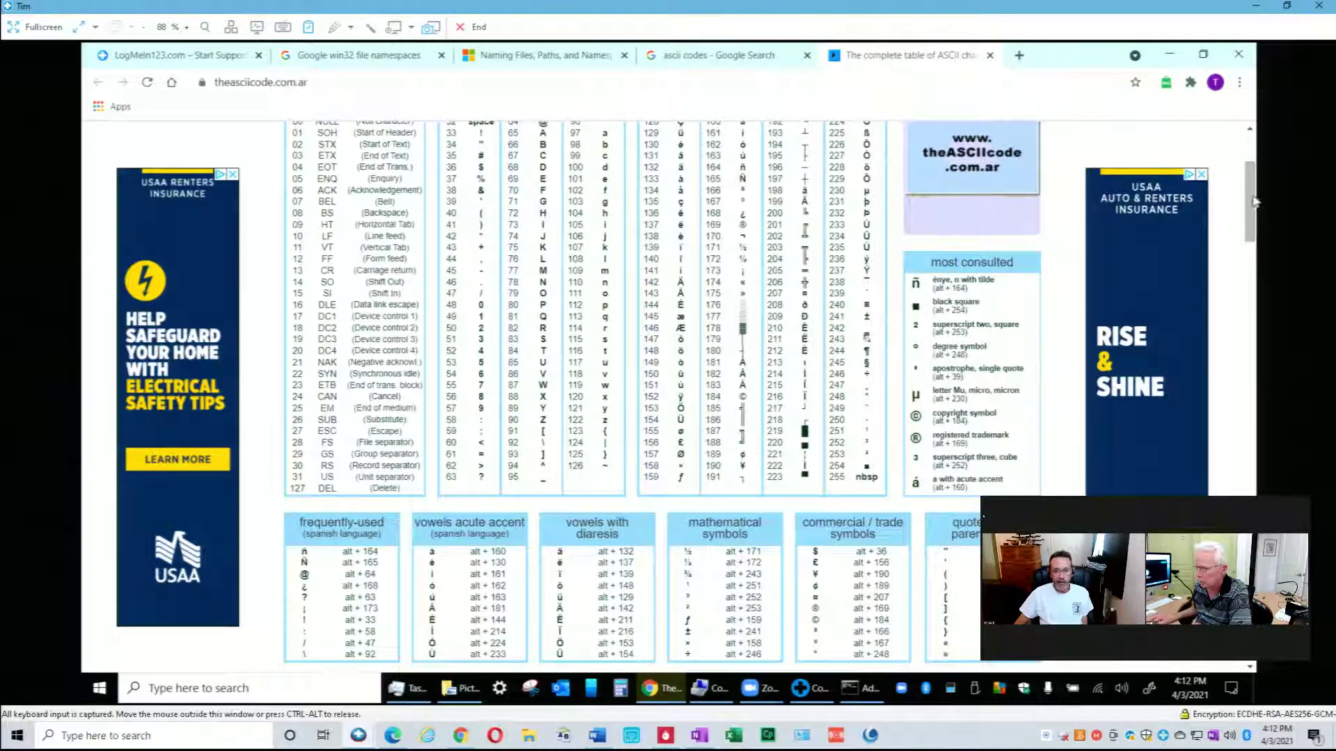
scroll(1249, 190, up, 1)
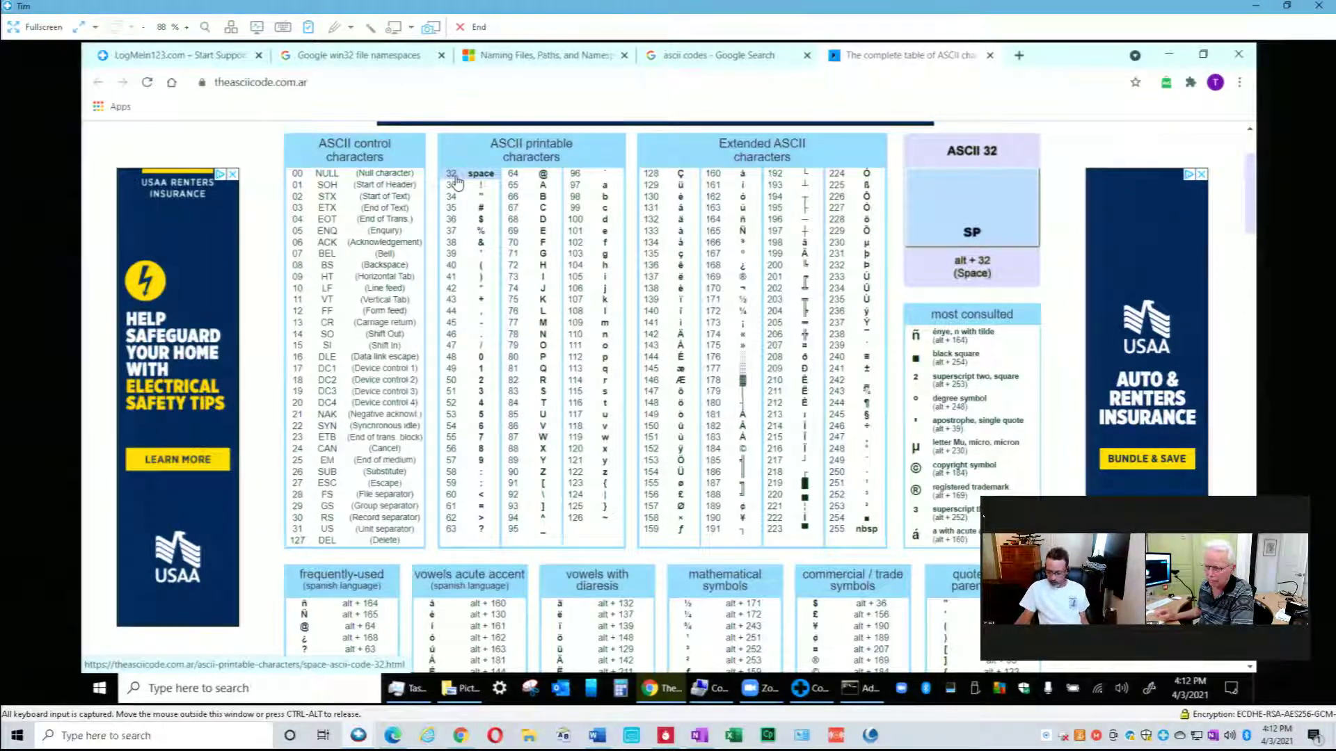
- Switch to the remote Command Prompt, clear the recalled rd command and test the ASCII code for the letter A
click(852, 685)
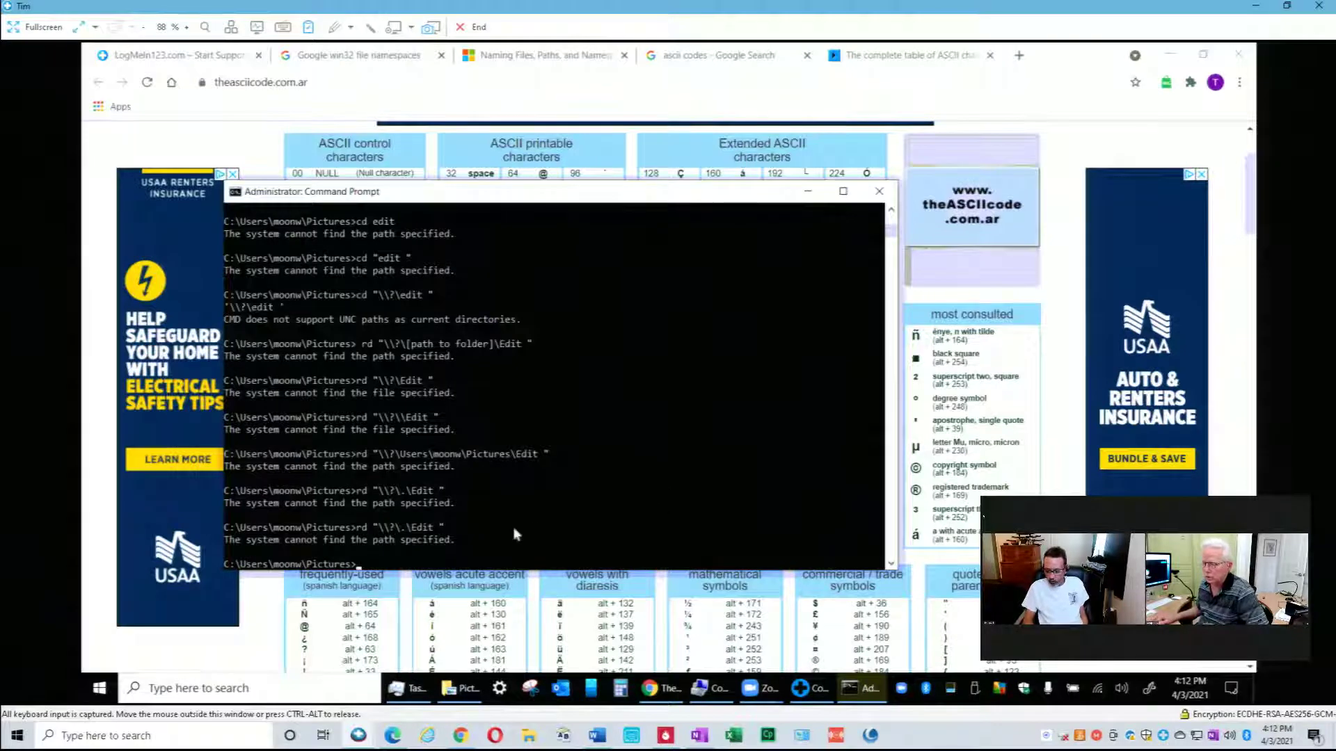
key(Up)
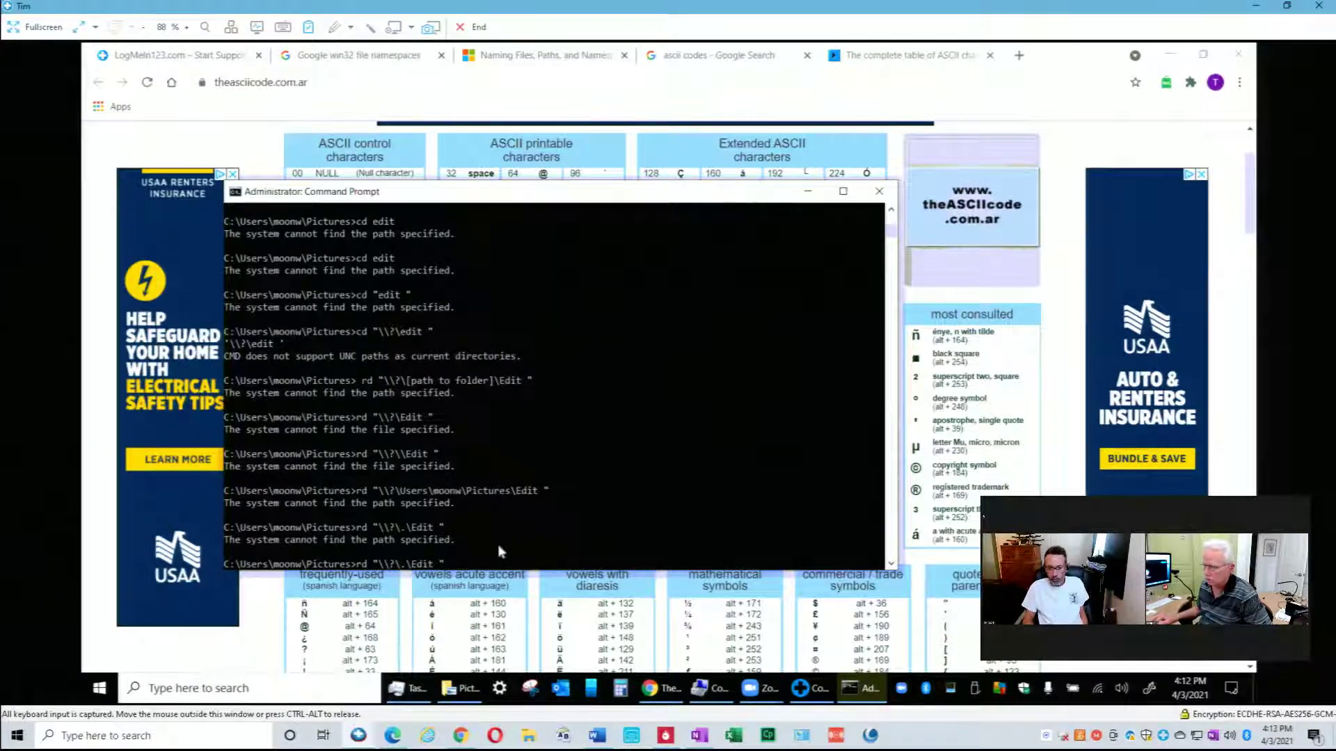
key(Return)
key(Return)
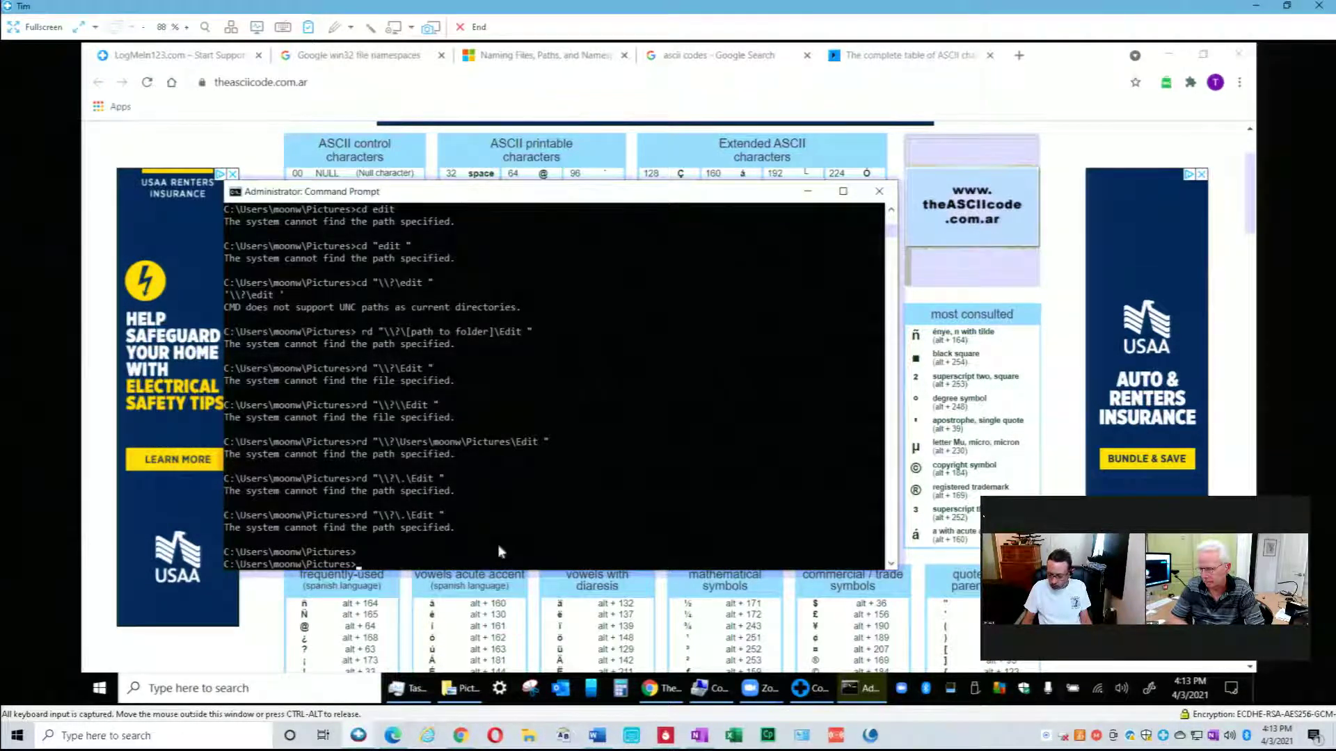
text(A)
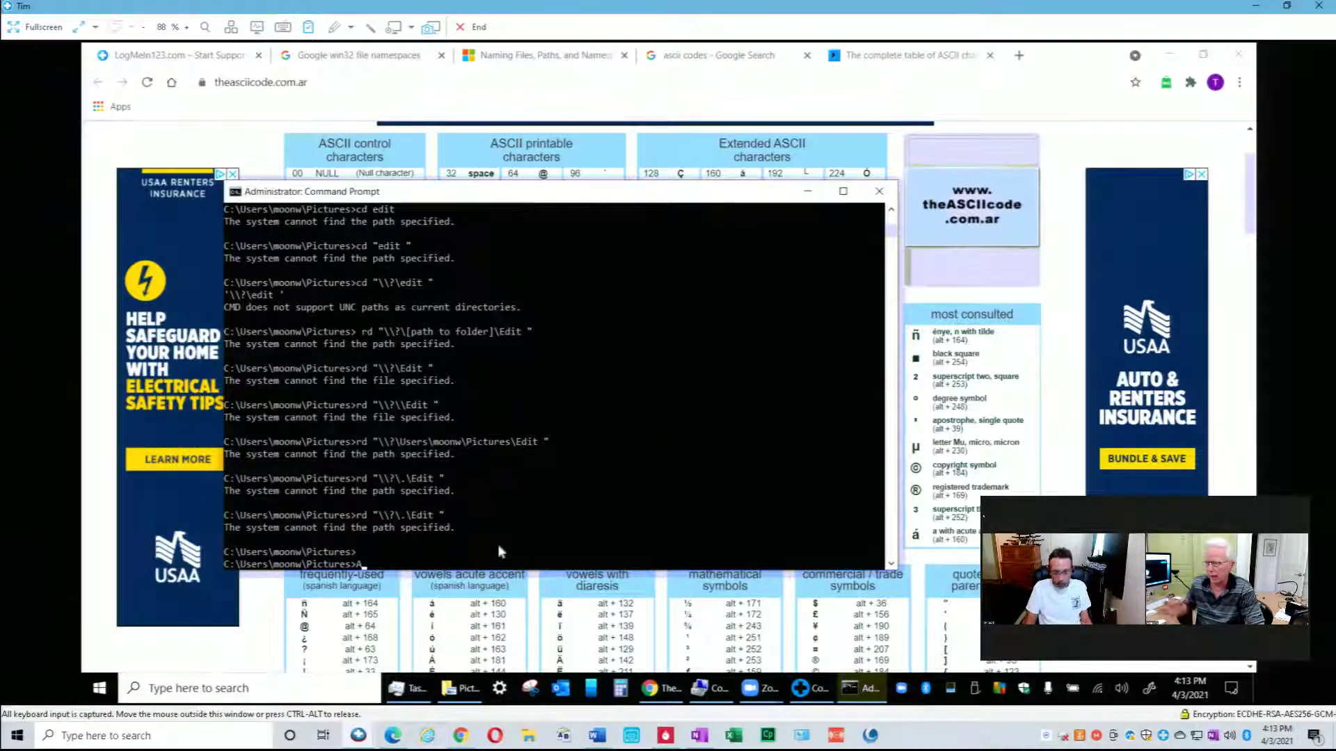
- Check the extended characters in the ASCII table, then move the remote Command Prompt window slightly lower to uncover their first rows
click(1088, 106)
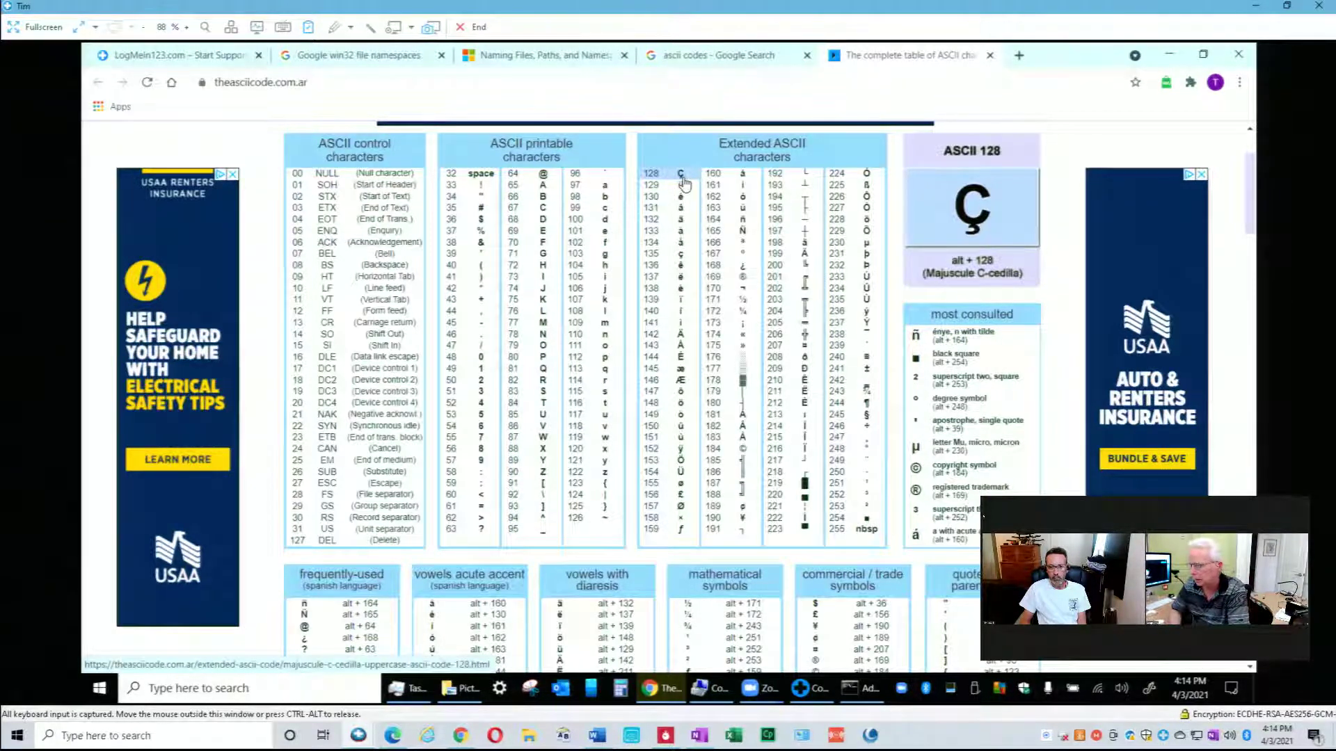
key(alt+Tab)
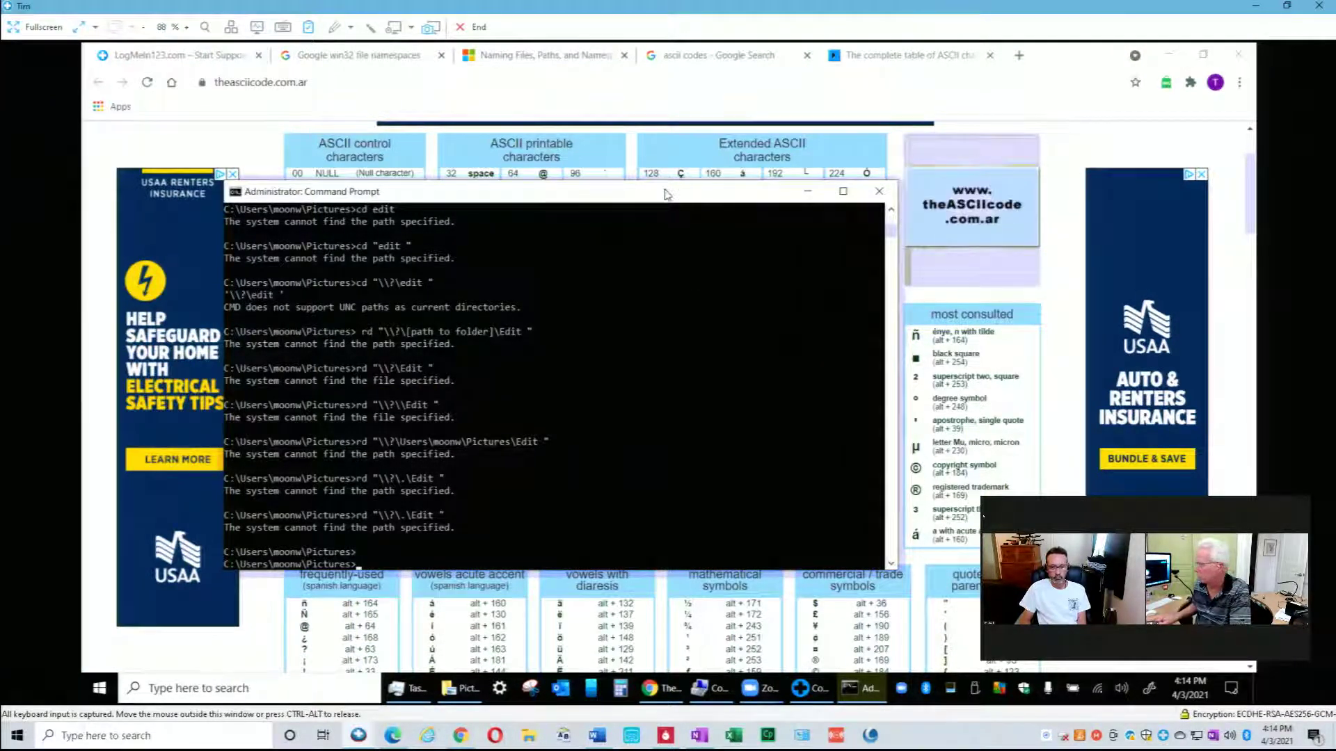
mouse_move(661, 201)
mouse_down()
mouse_move(633, 230)
mouse_move(669, 212)
mouse_up()
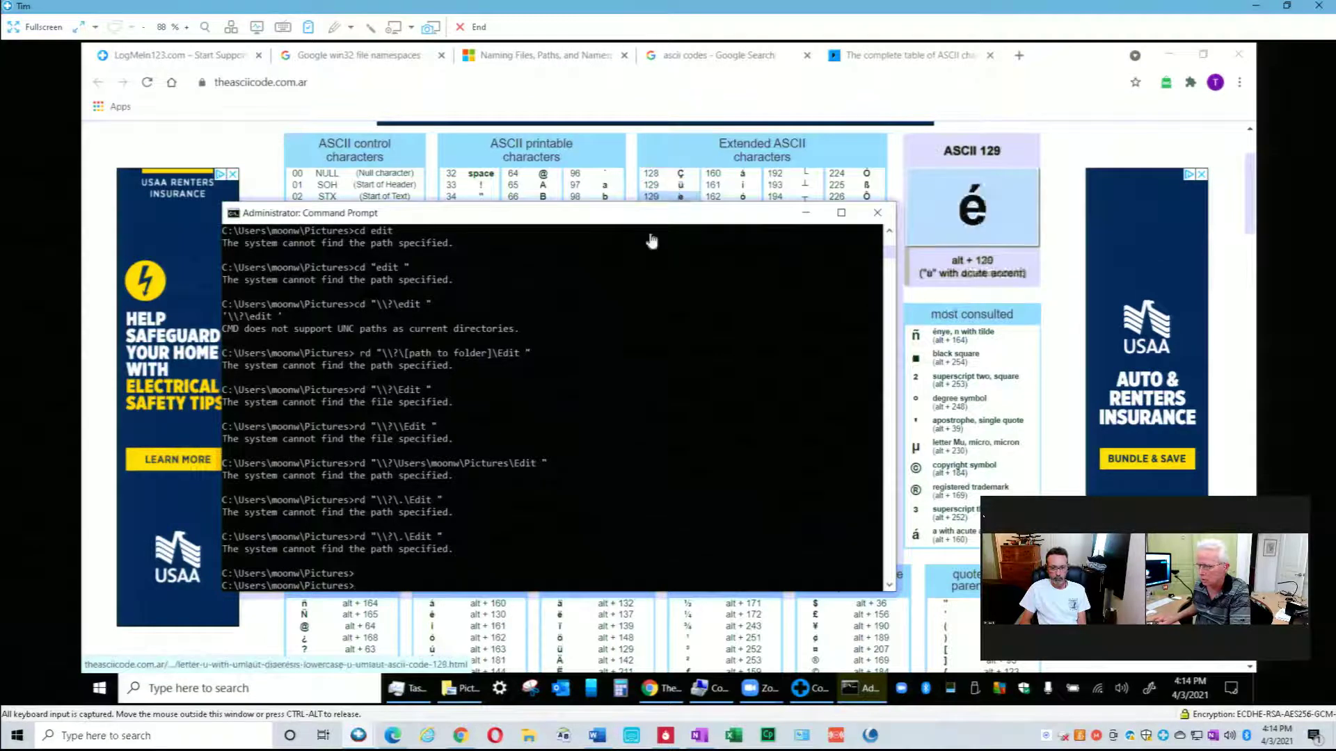
- Clear the selection mark in the remote Command Prompt, move its window slightly higher and keep it in front
click(632, 331)
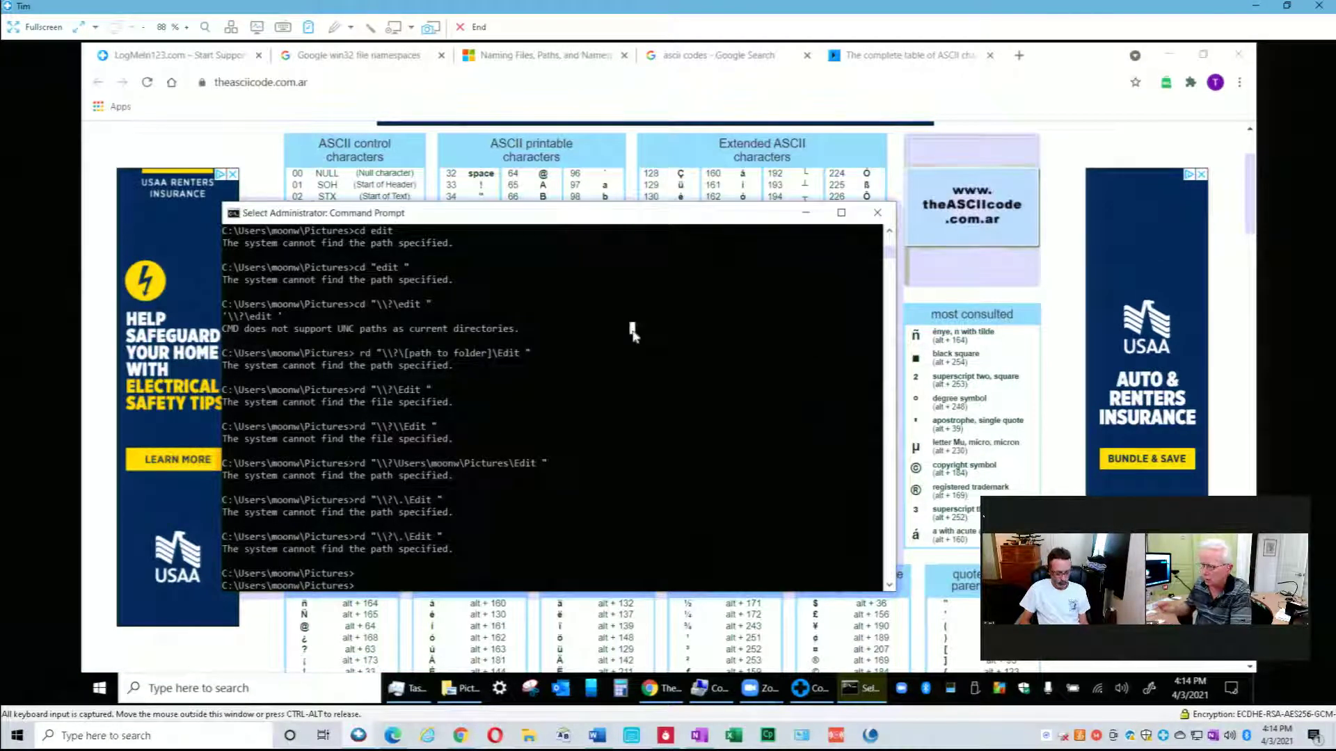
right_click(635, 337)
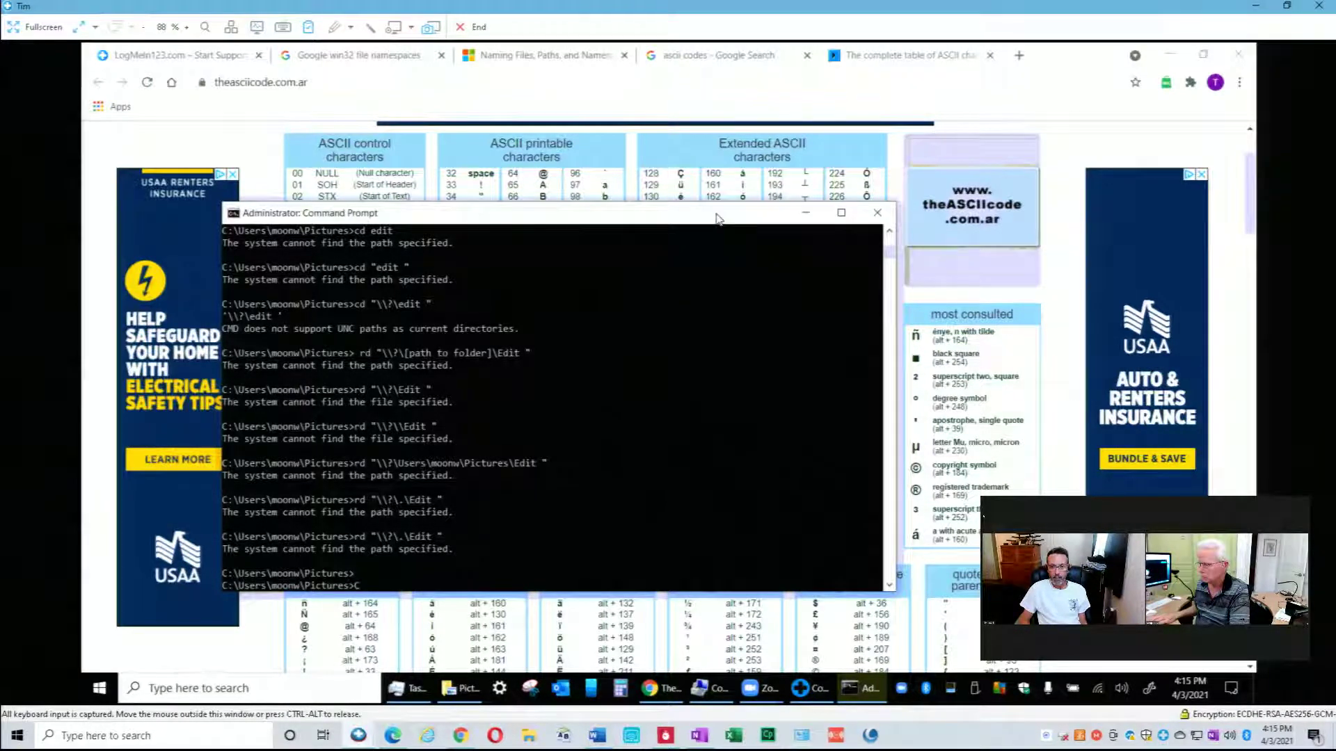
drag(719, 218, 720, 212)
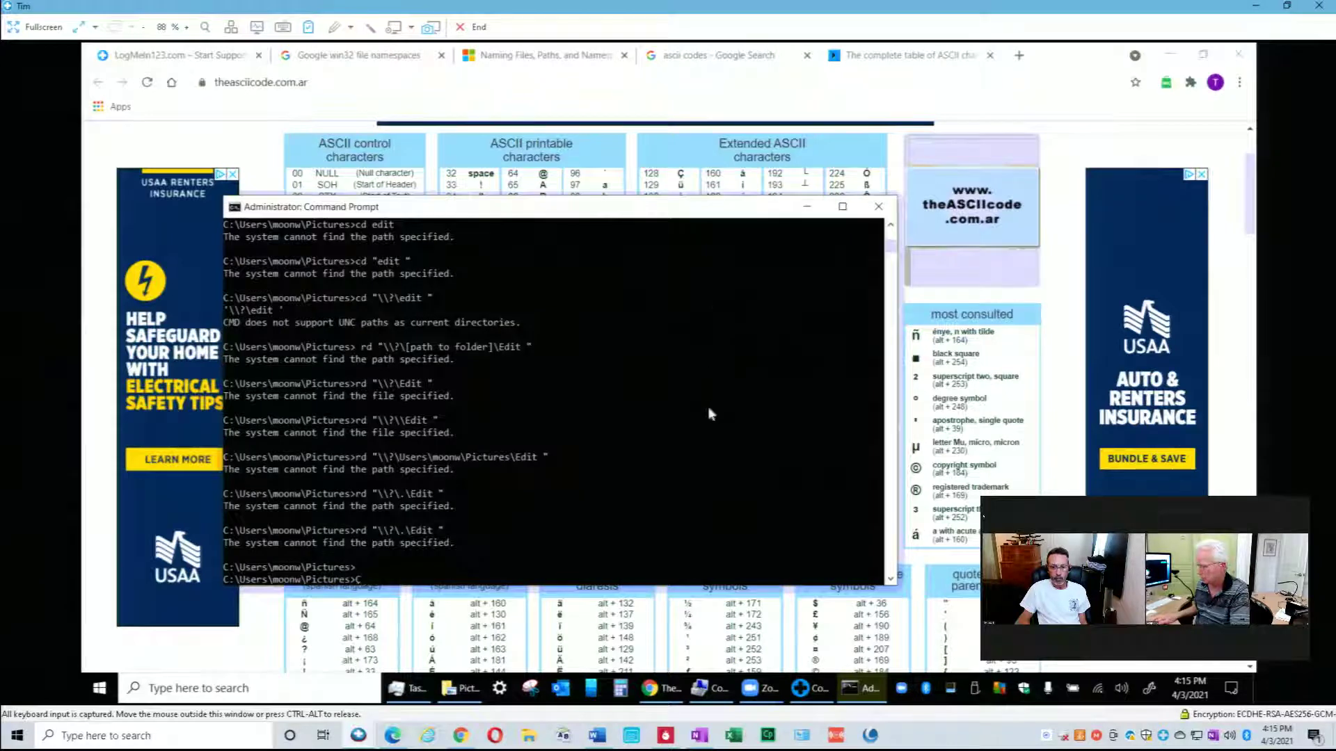
key(alt+Tab)
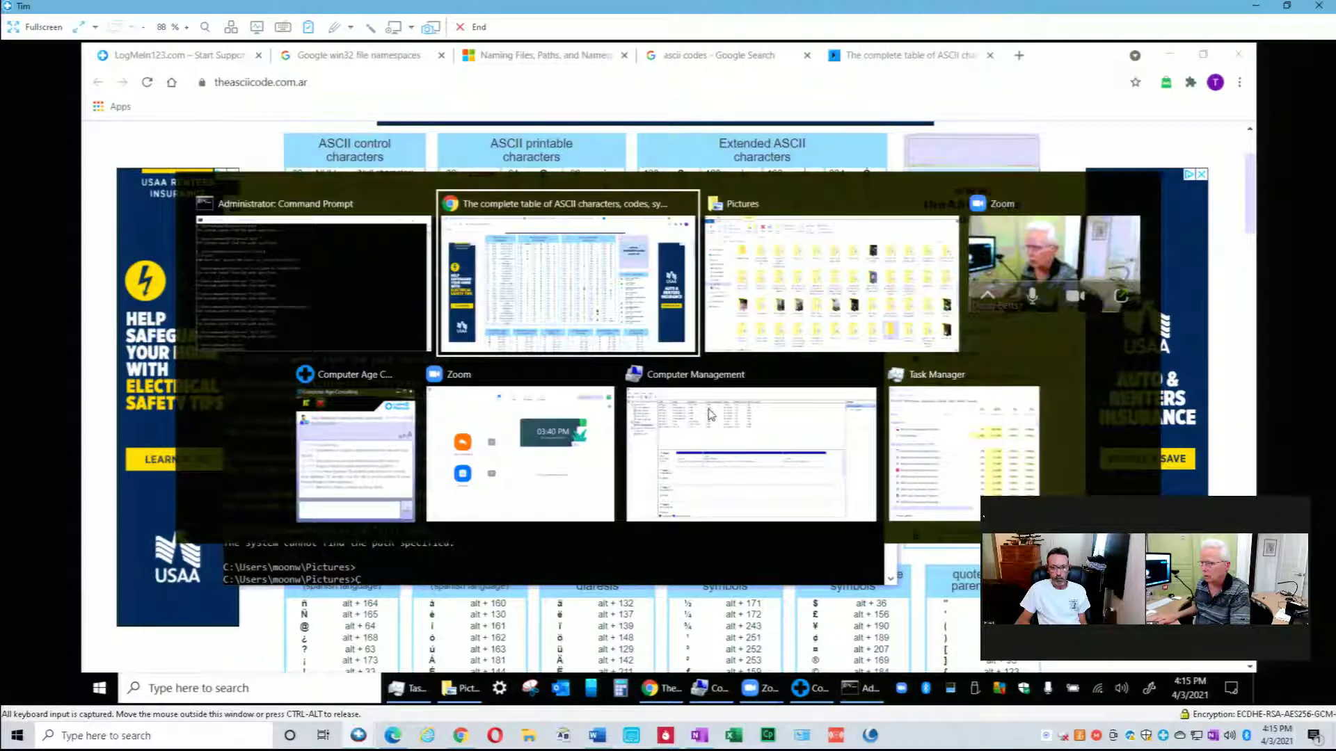
key(alt+shift+Tab)
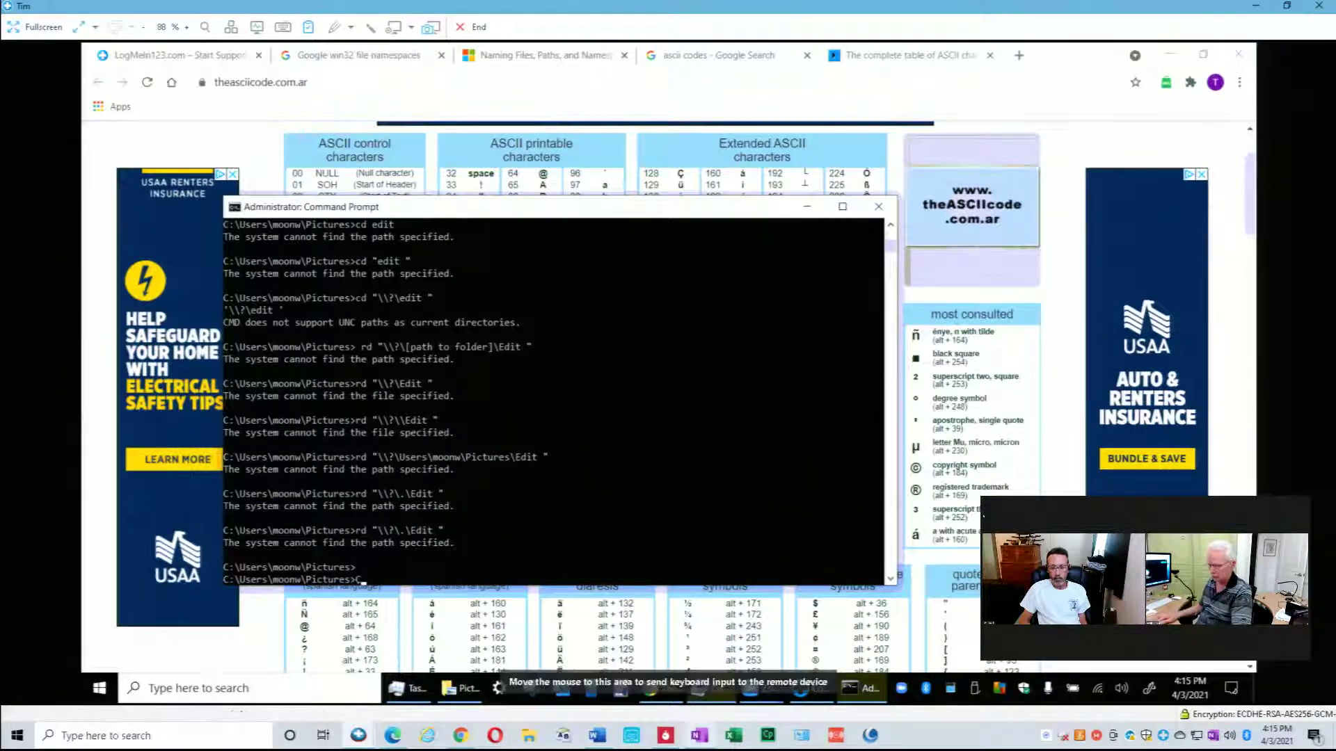
- Switch to the local YouTube Studio live-stream page, check the live chat and its options, and return to the remote session
mouse_move(772, 743)
key(alt+Tab)
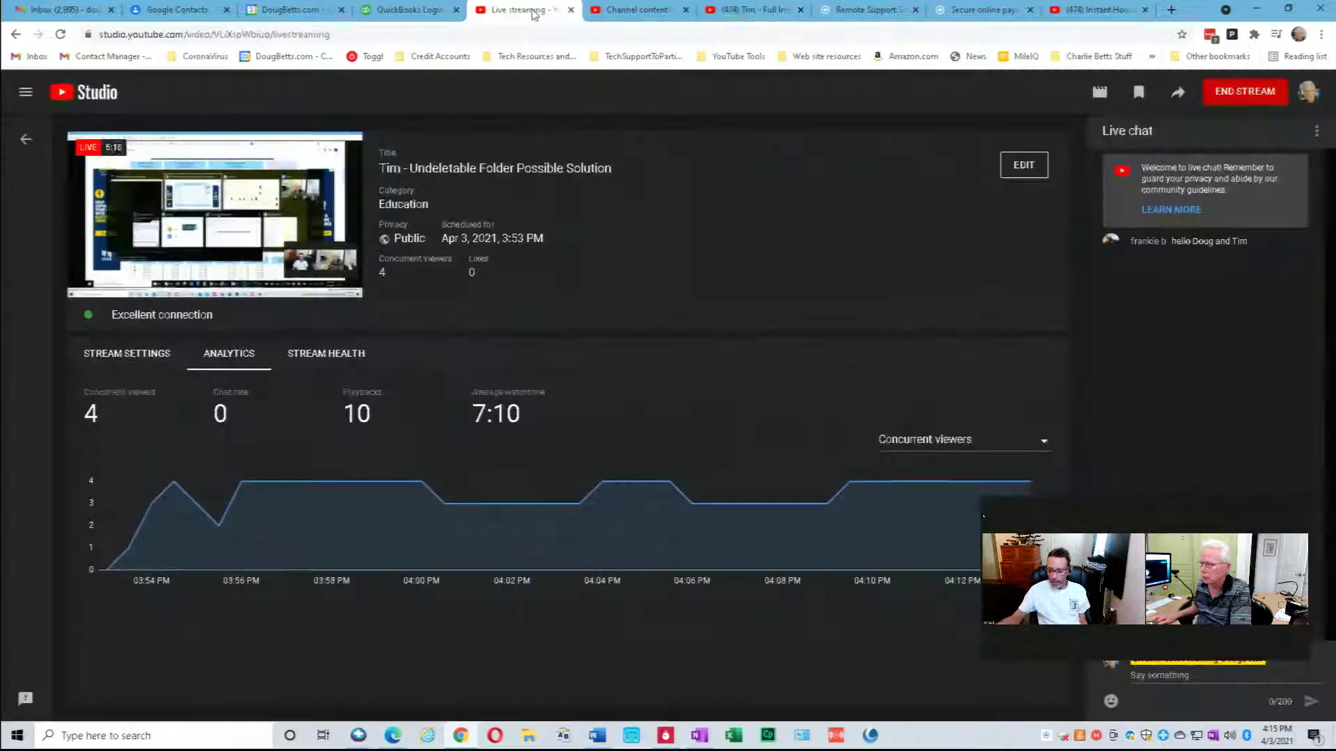
click(534, 11)
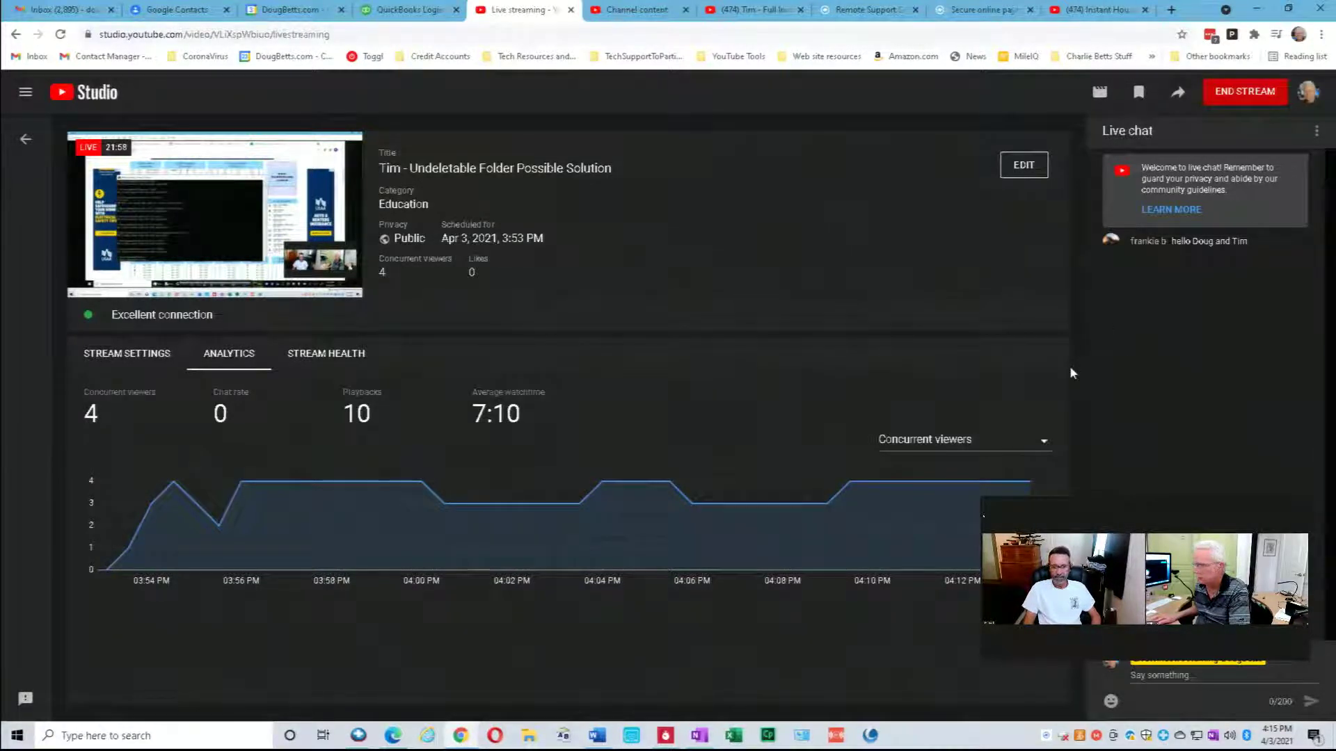
click(1315, 134)
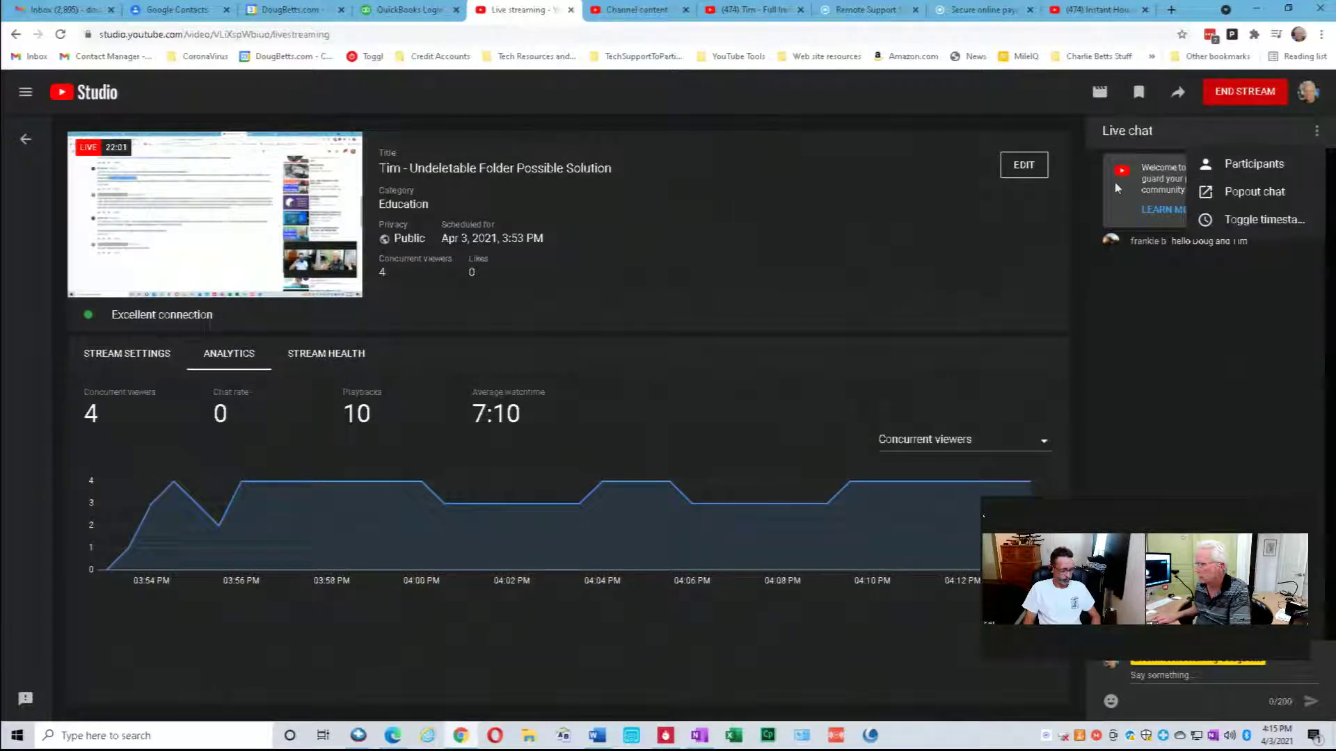
click(725, 224)
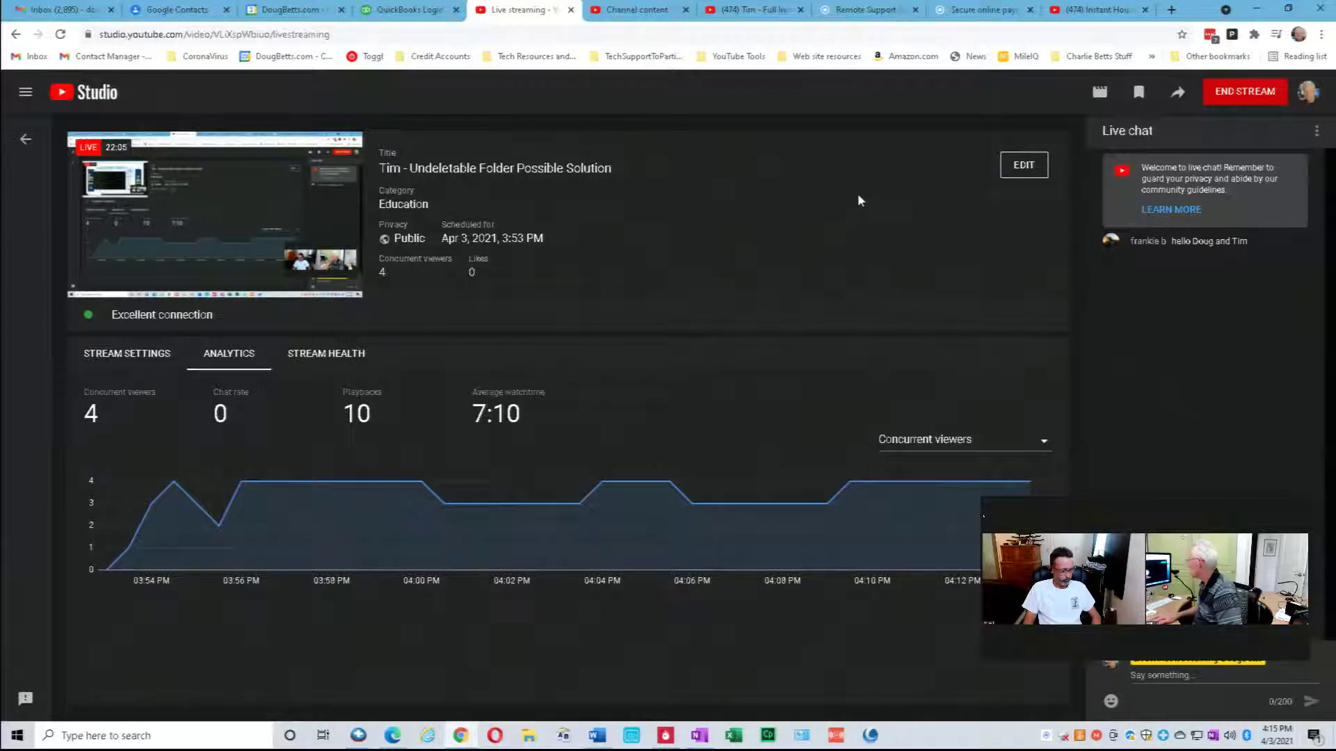
key(alt+Tab)
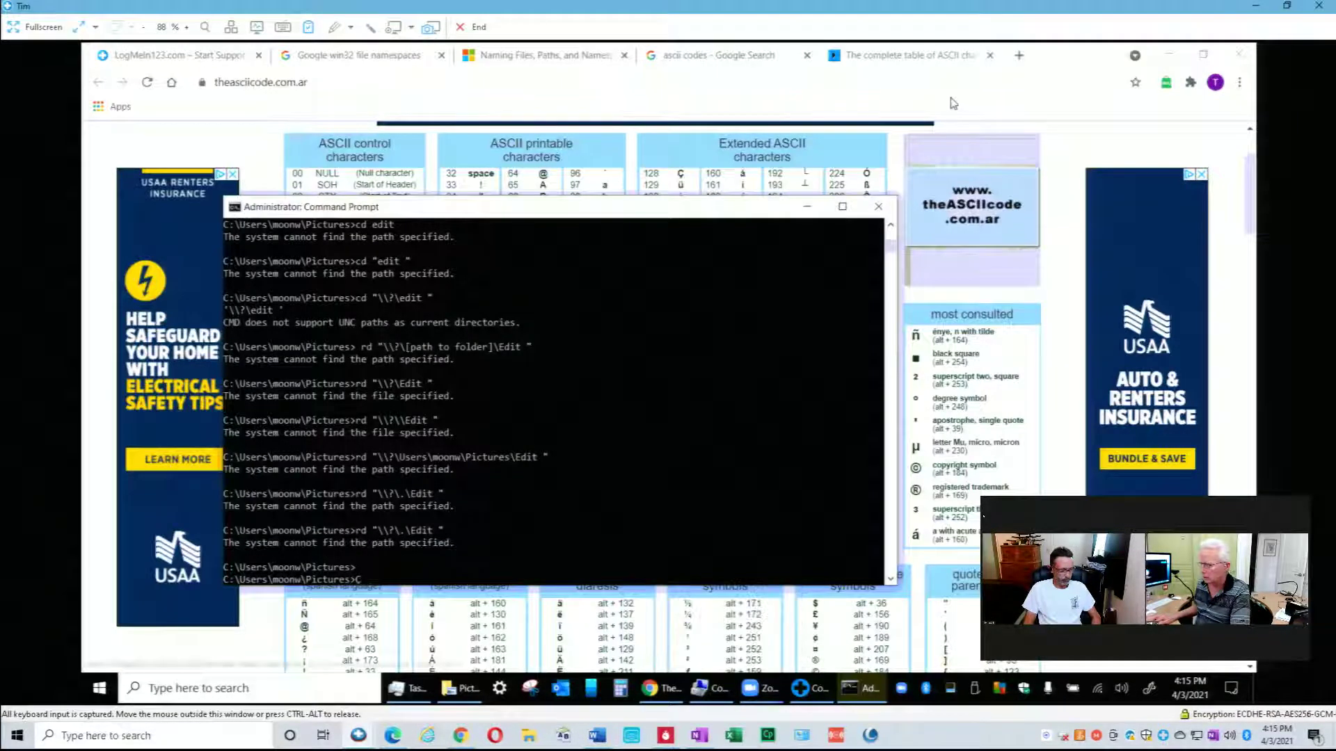
- Search the web for "disk editor free download" in a new tab of the remote browser
click(1019, 56)
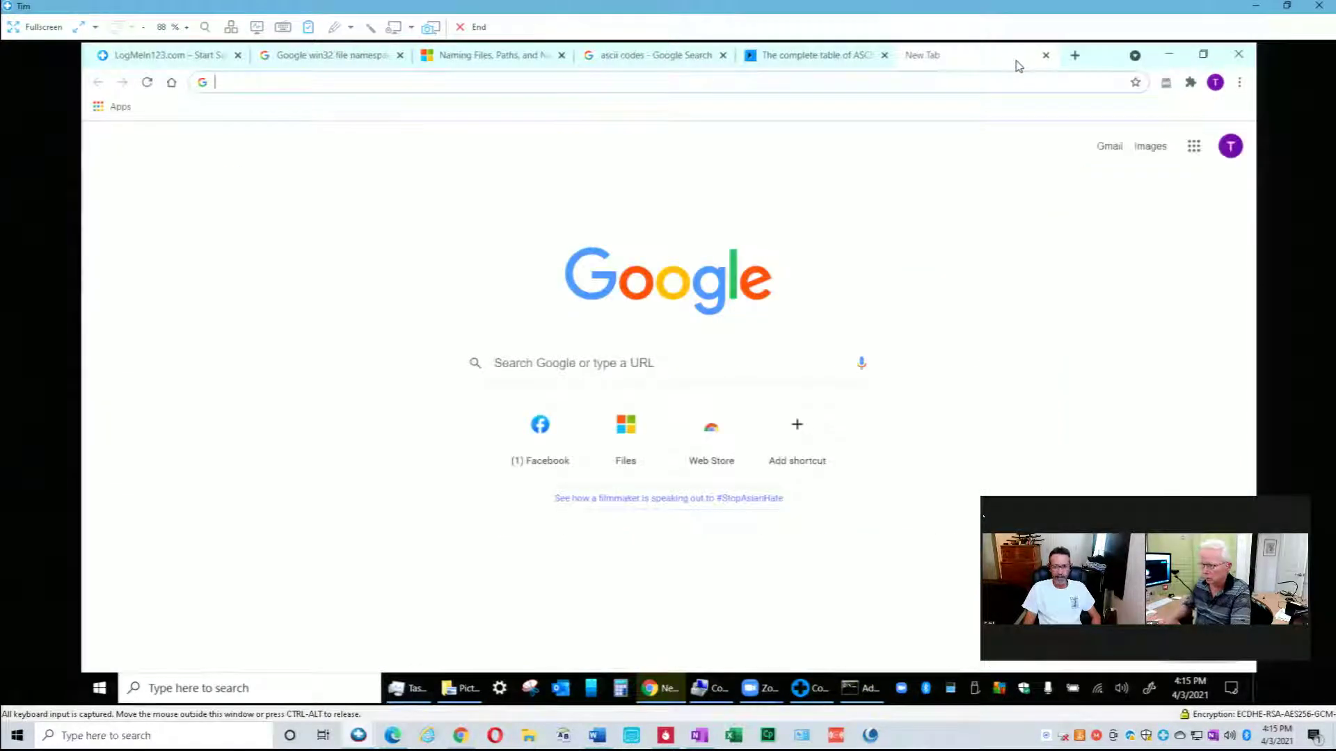
text(desk)
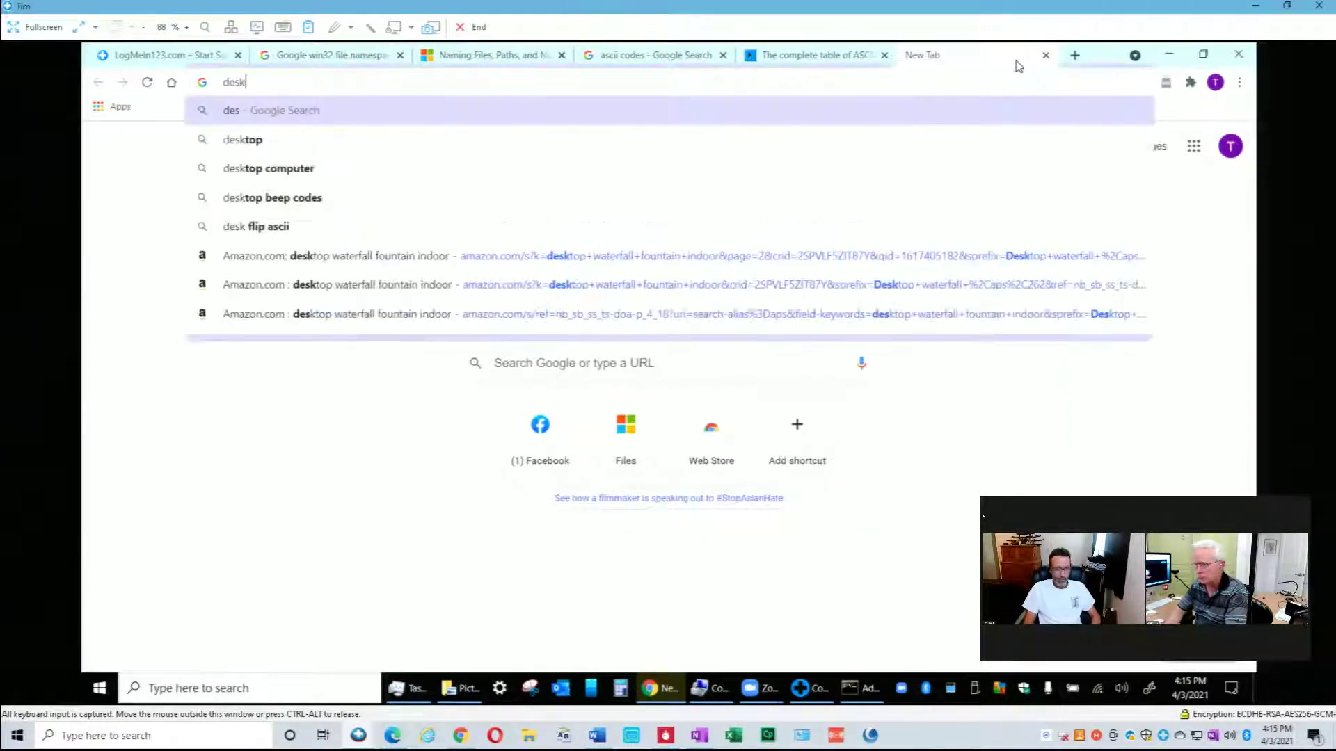
text( editing)
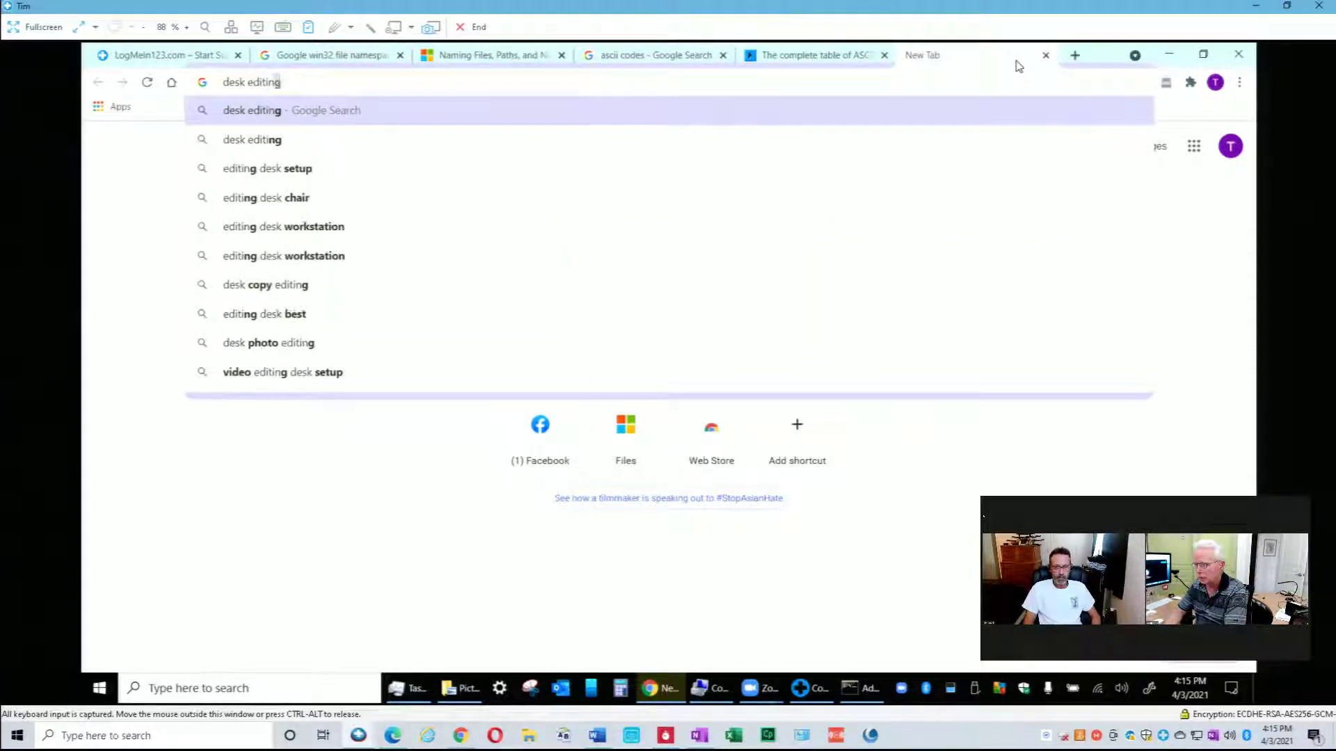
key(BackSpace)
key(BackSpace)
key(BackSpace)
key(BackSpace)
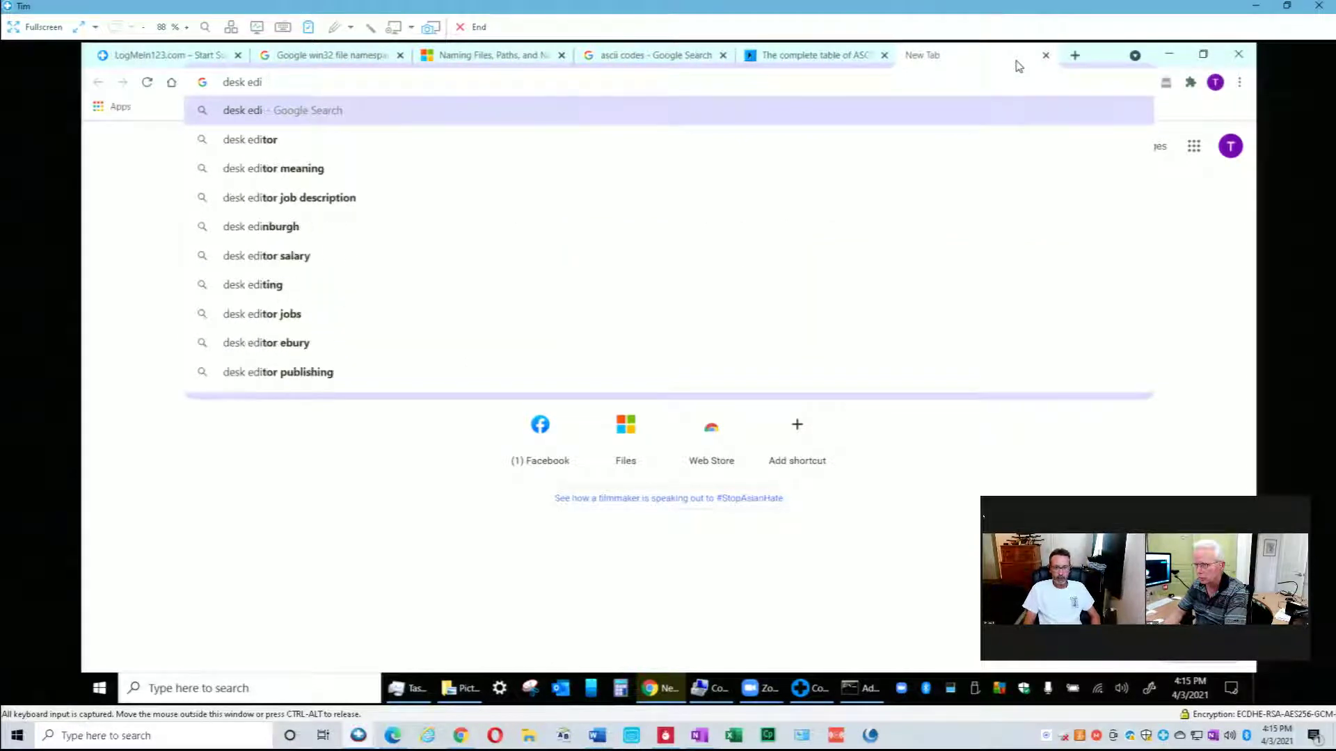
text(tor)
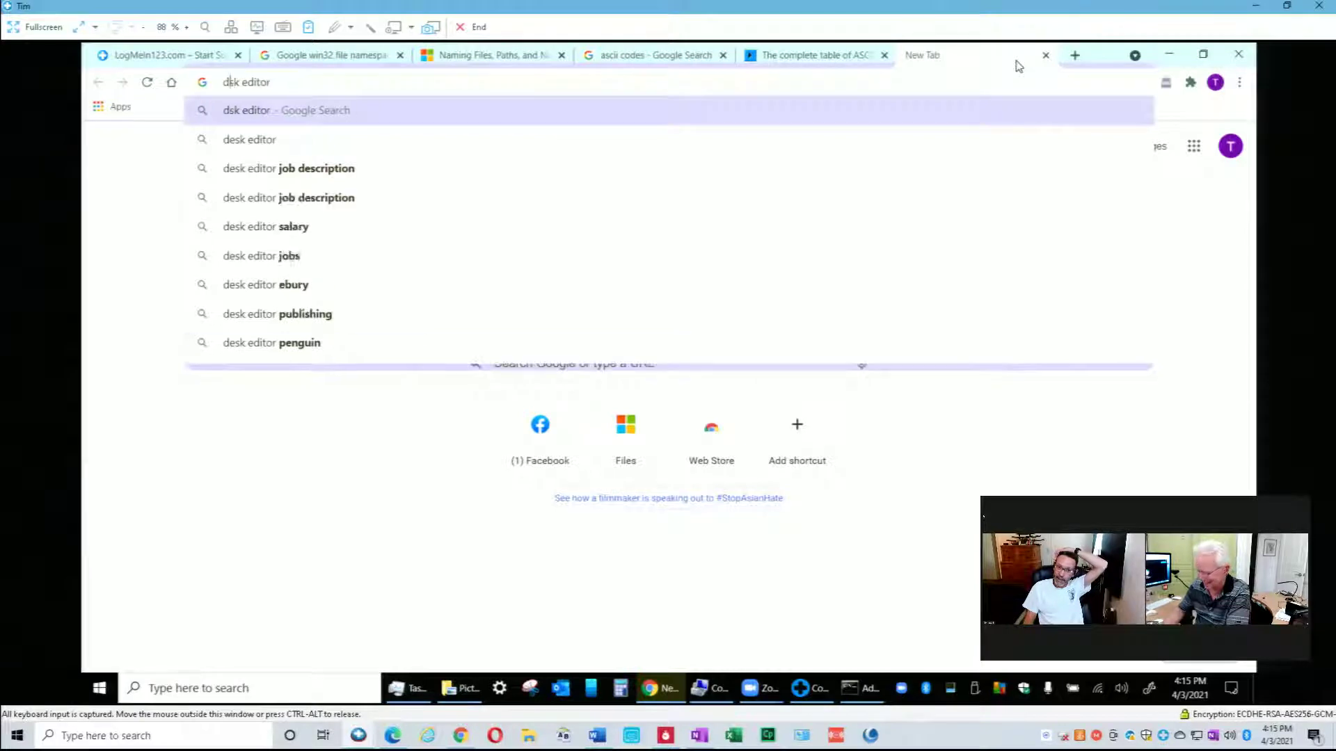
key(BackSpace)
text(i)
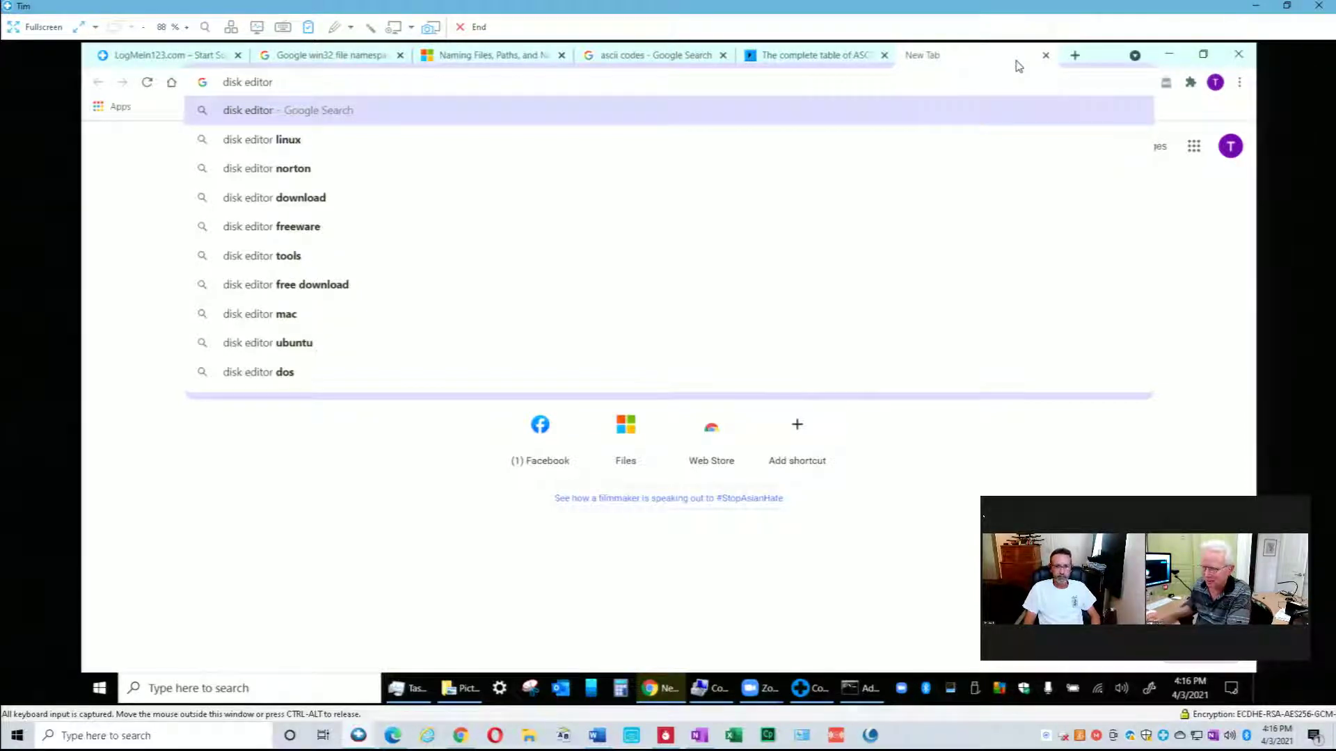
click(312, 291)
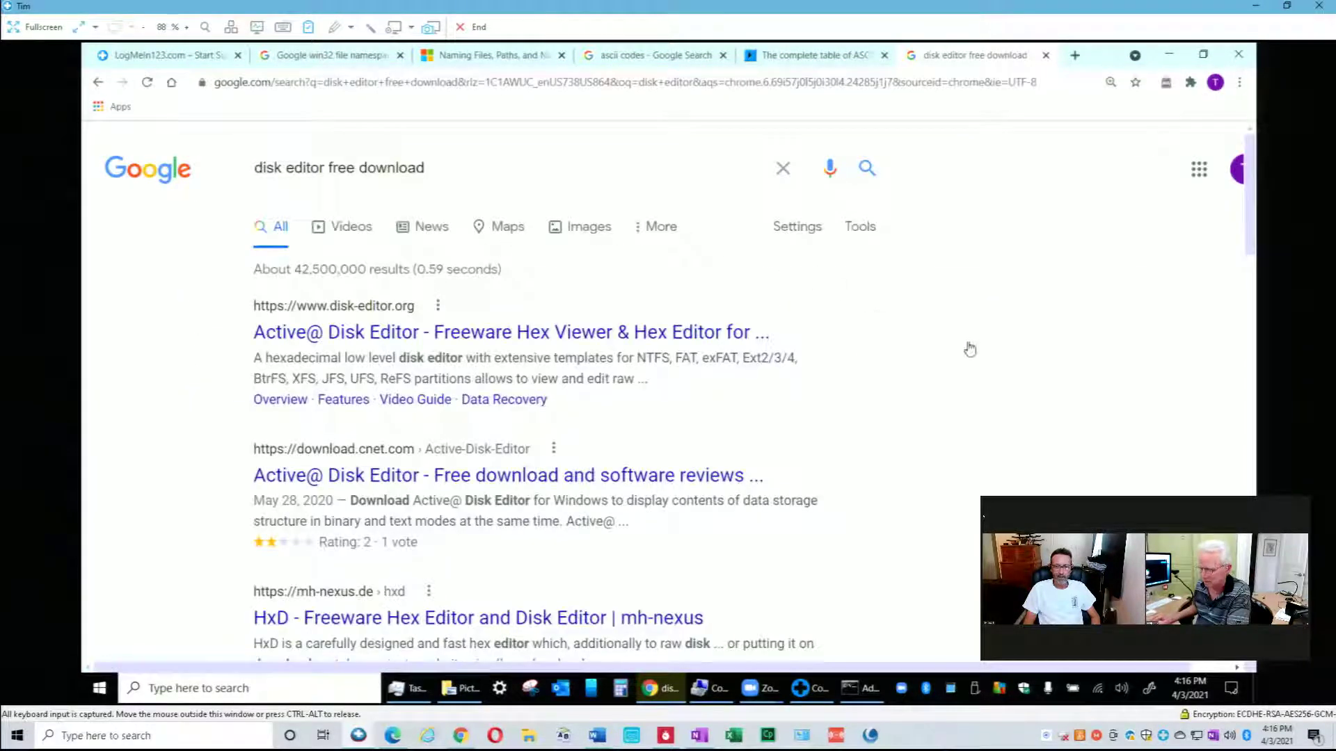
- Open the download.cnet.com and disk-editor.org results for Active@ Disk Editor in separate new tabs
right_click(404, 480)
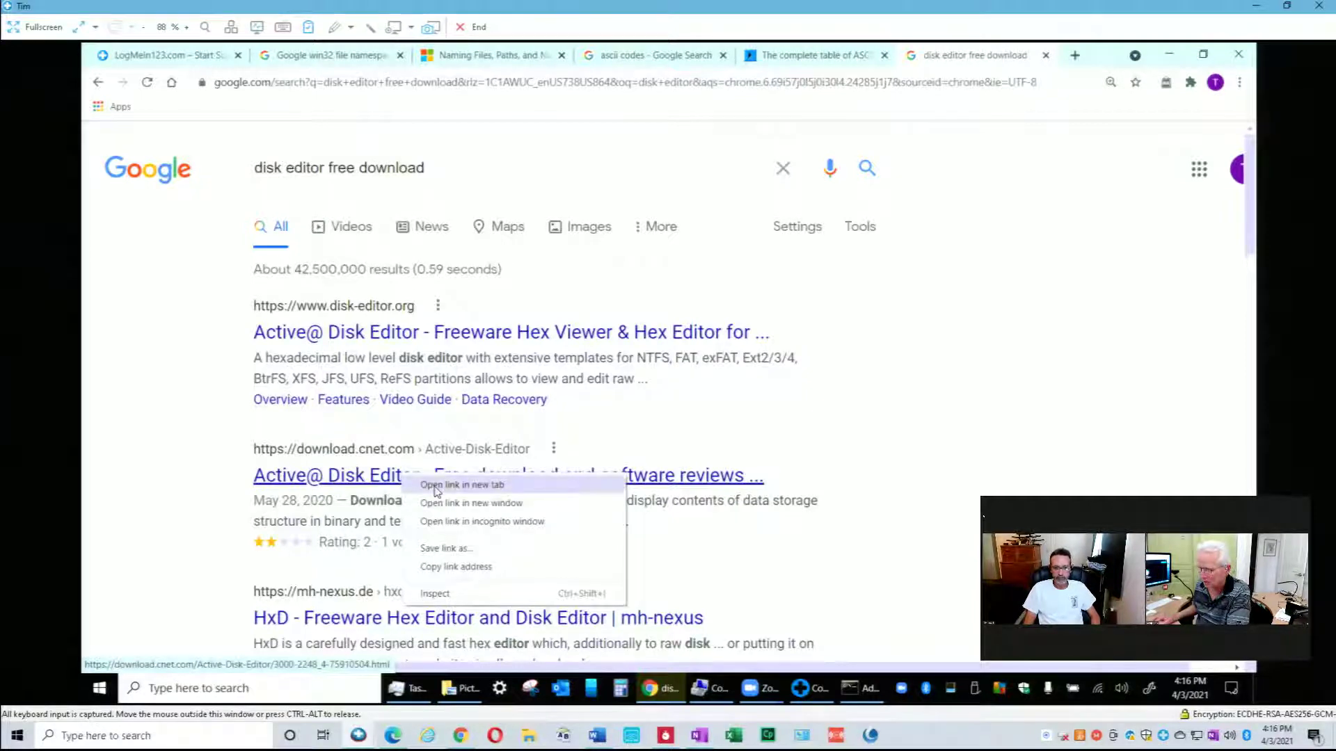
click(437, 486)
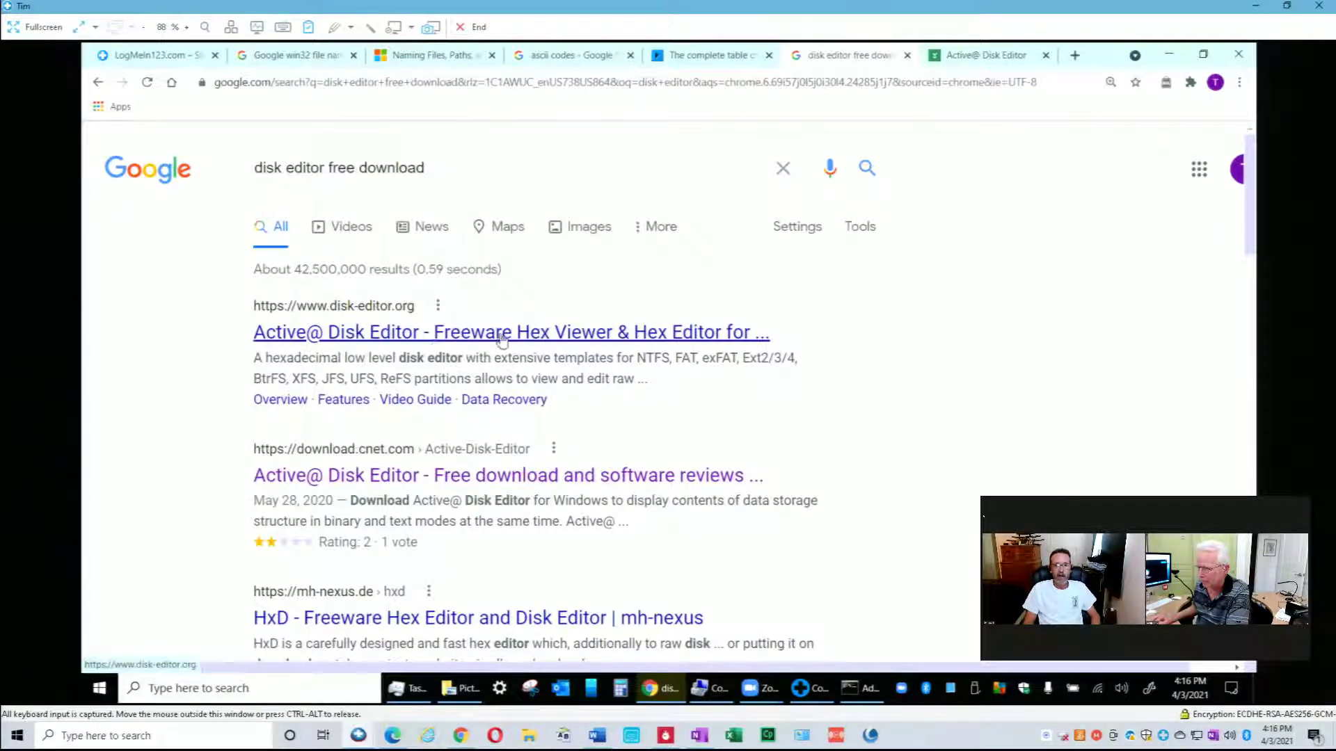
right_click(410, 341)
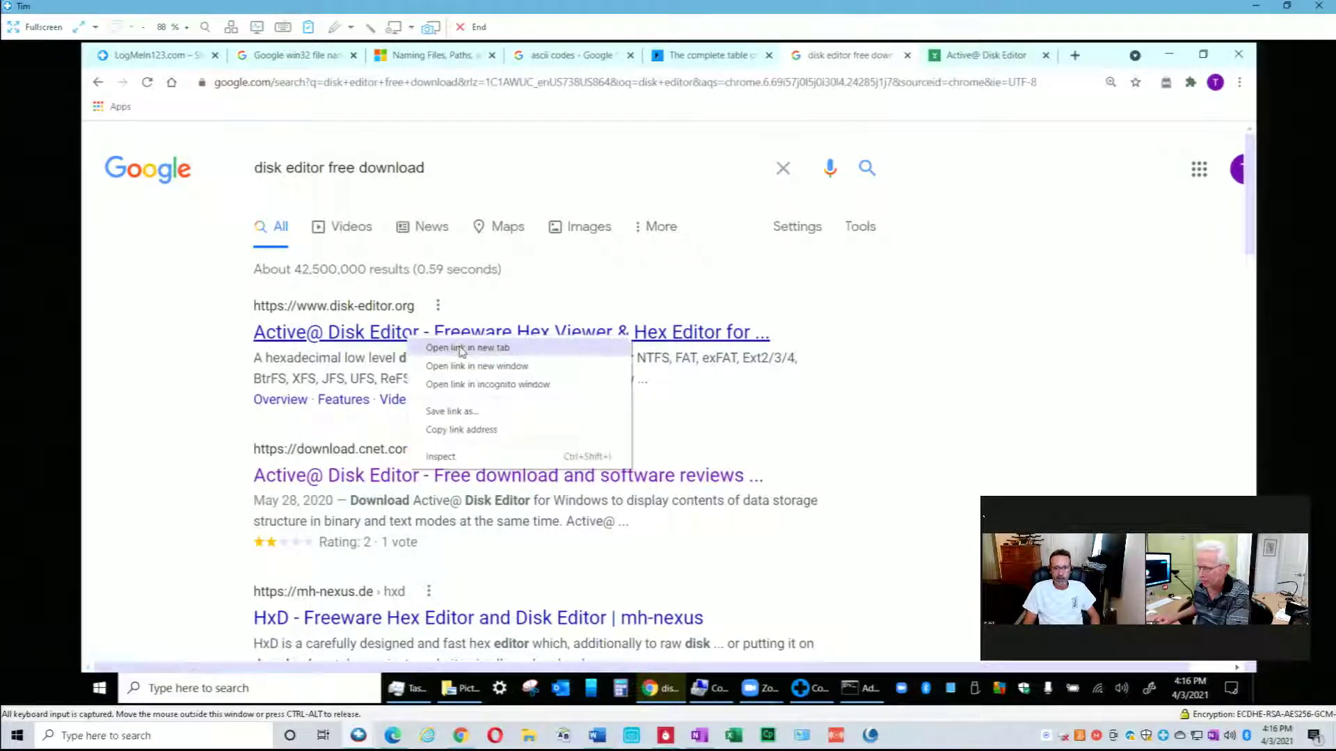
click(464, 348)
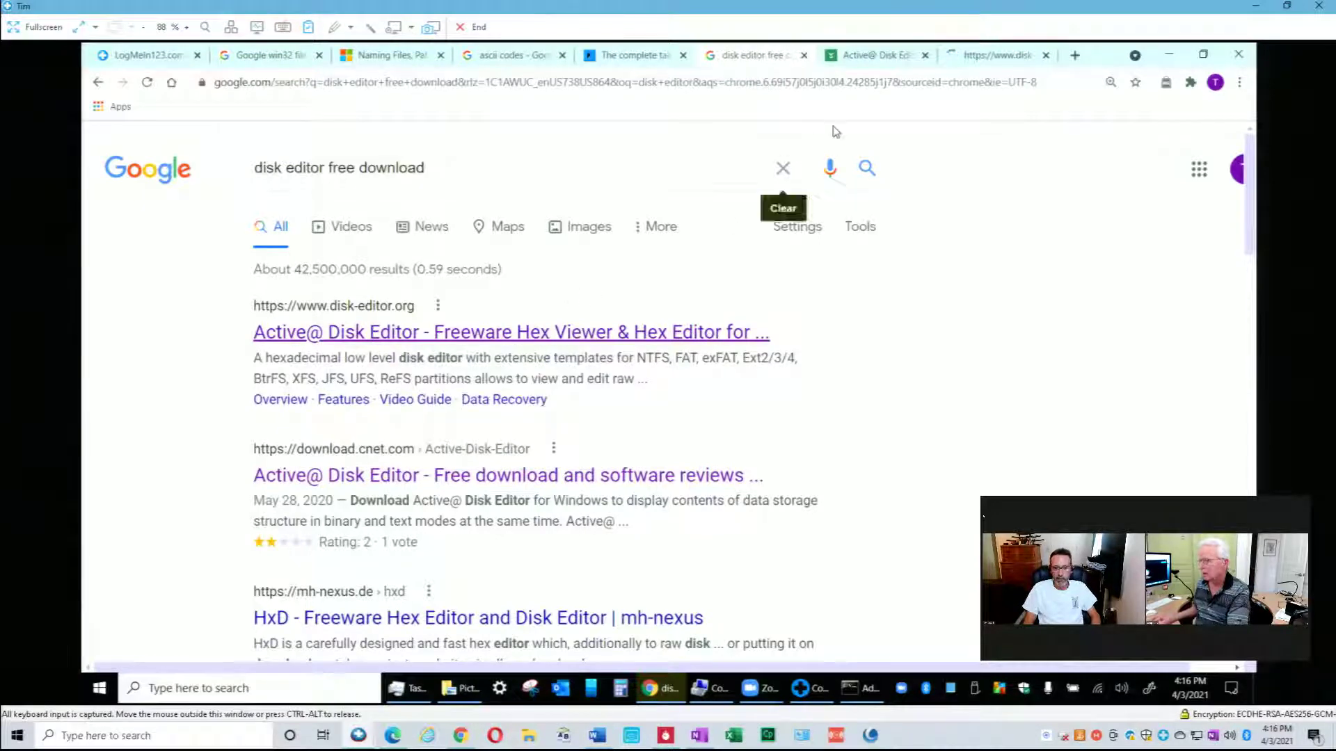
- Examine the CNET page for Active@ Disk Editor, including its key details, developer's description, specifications and user reviews
click(894, 60)
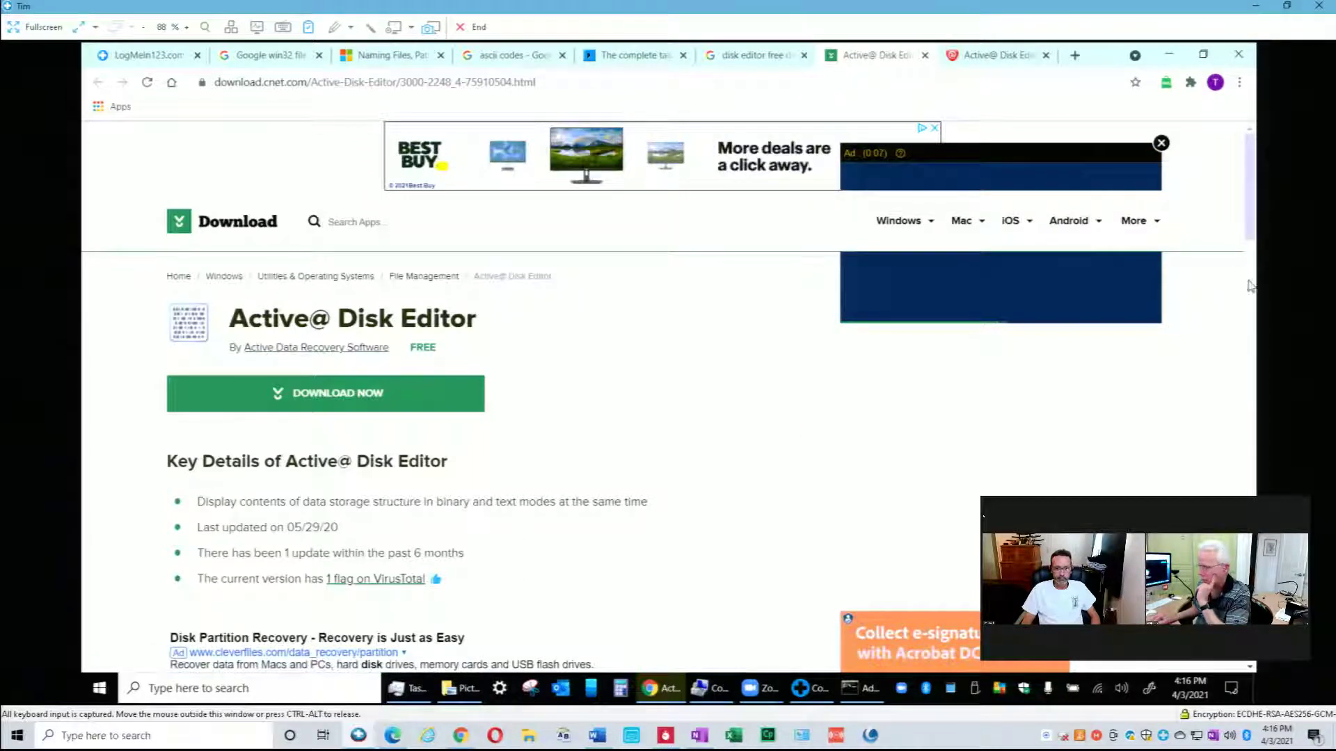
scroll(1255, 236, down, 4)
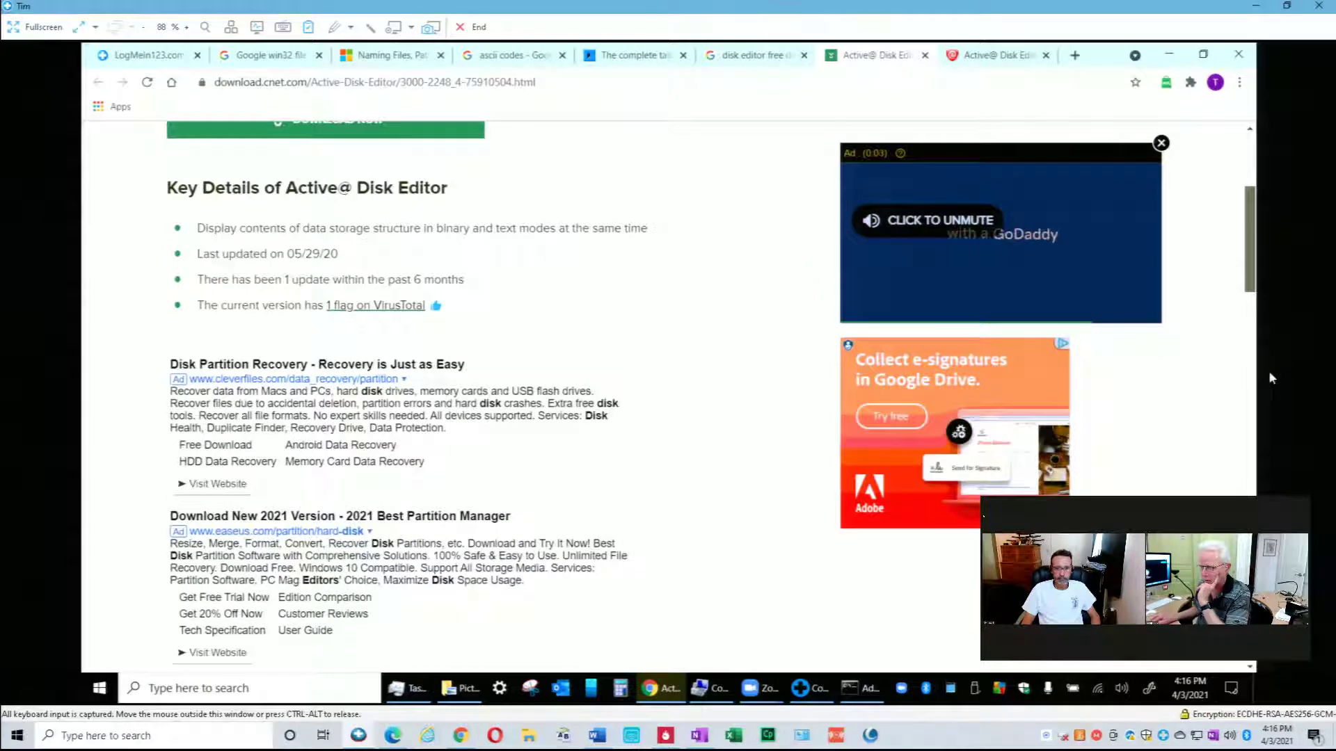
scroll(1252, 247, down, 2)
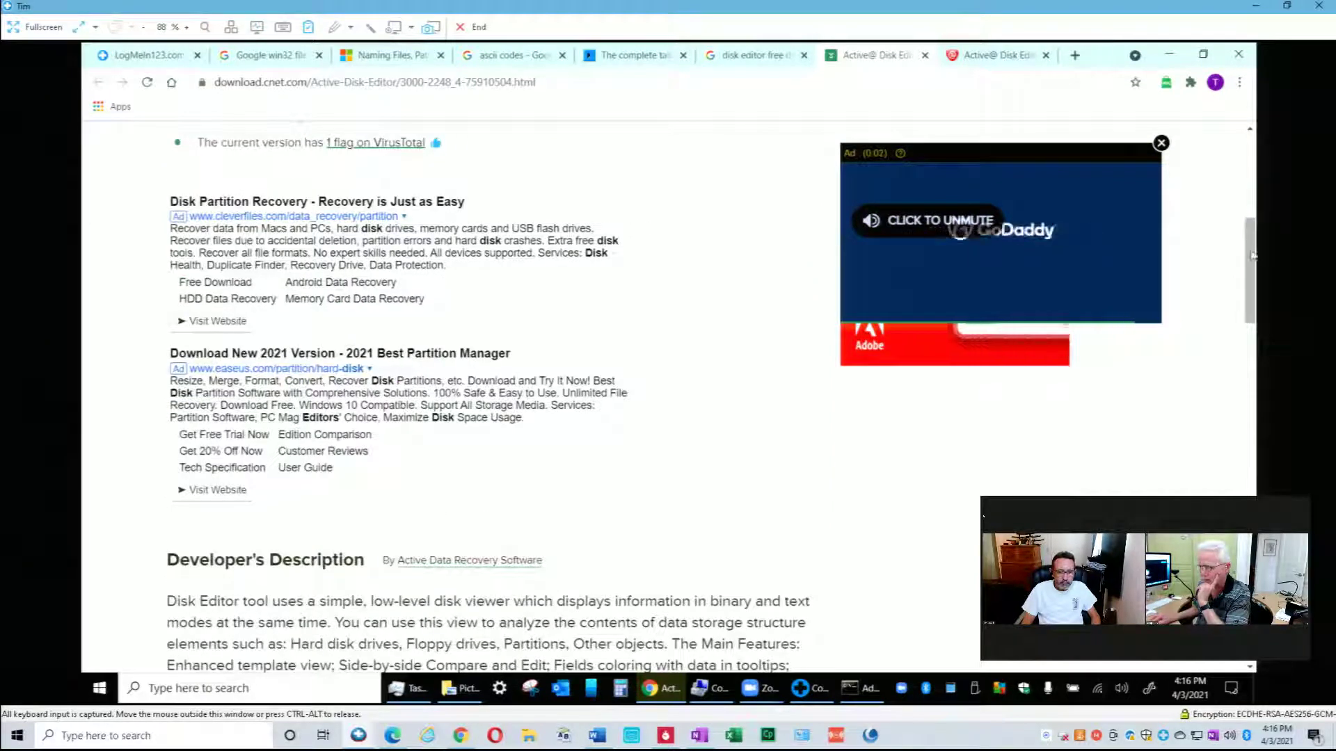
scroll(1243, 409, down, 1)
scroll(1243, 409, down, 15)
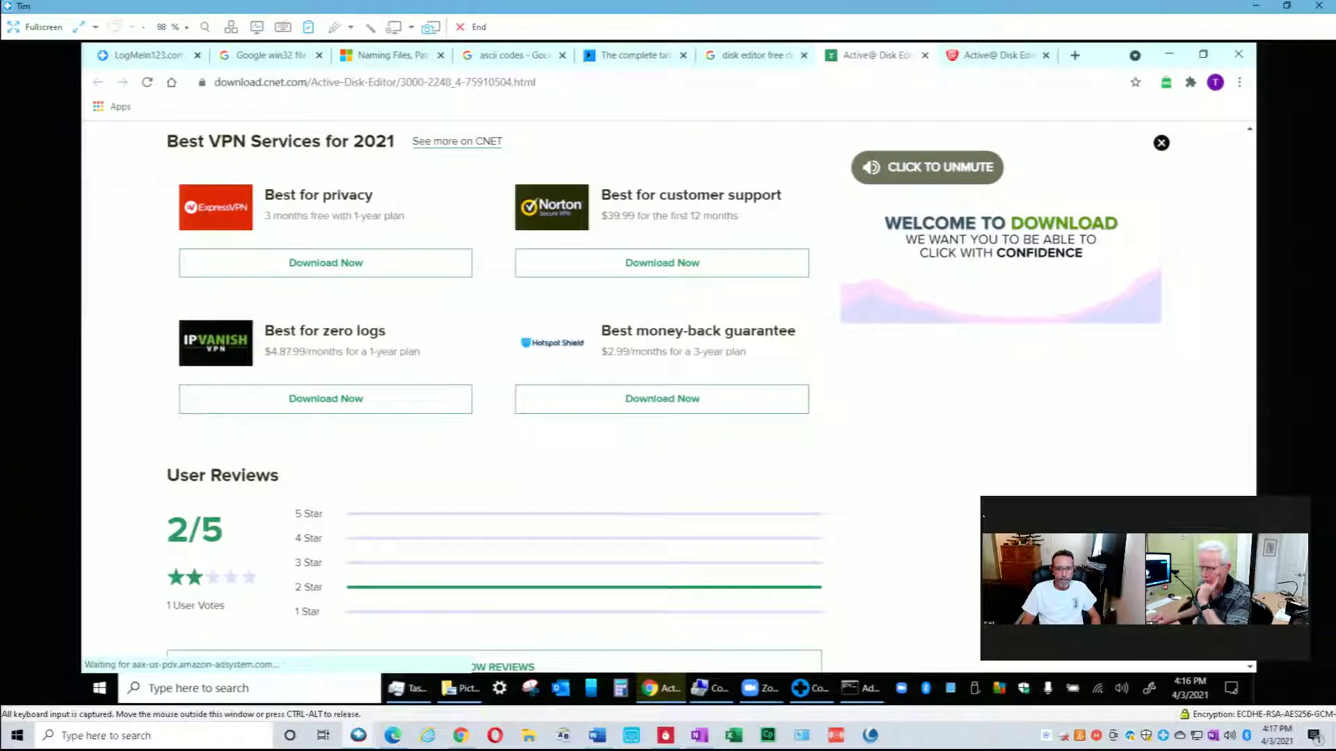
scroll(1252, 209, up, 8)
scroll(1251, 144, up, 8)
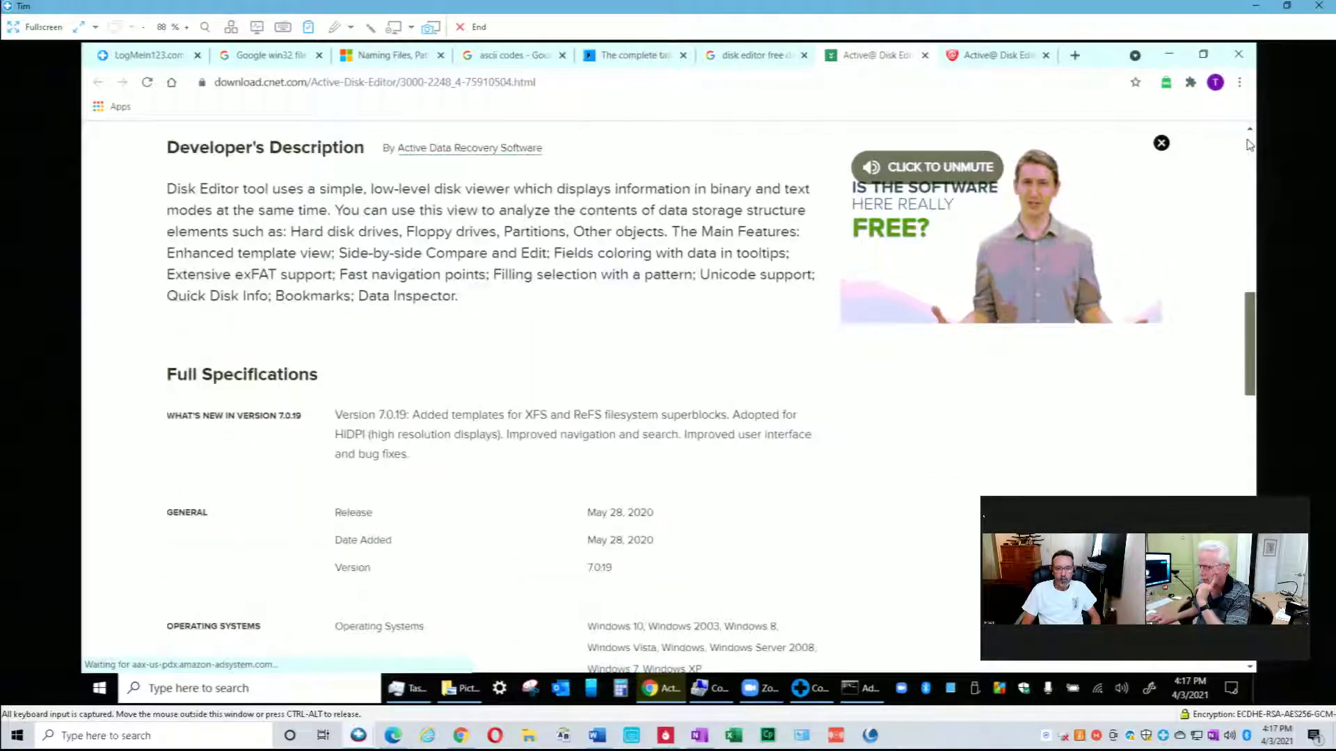
scroll(1249, 311, up, 10)
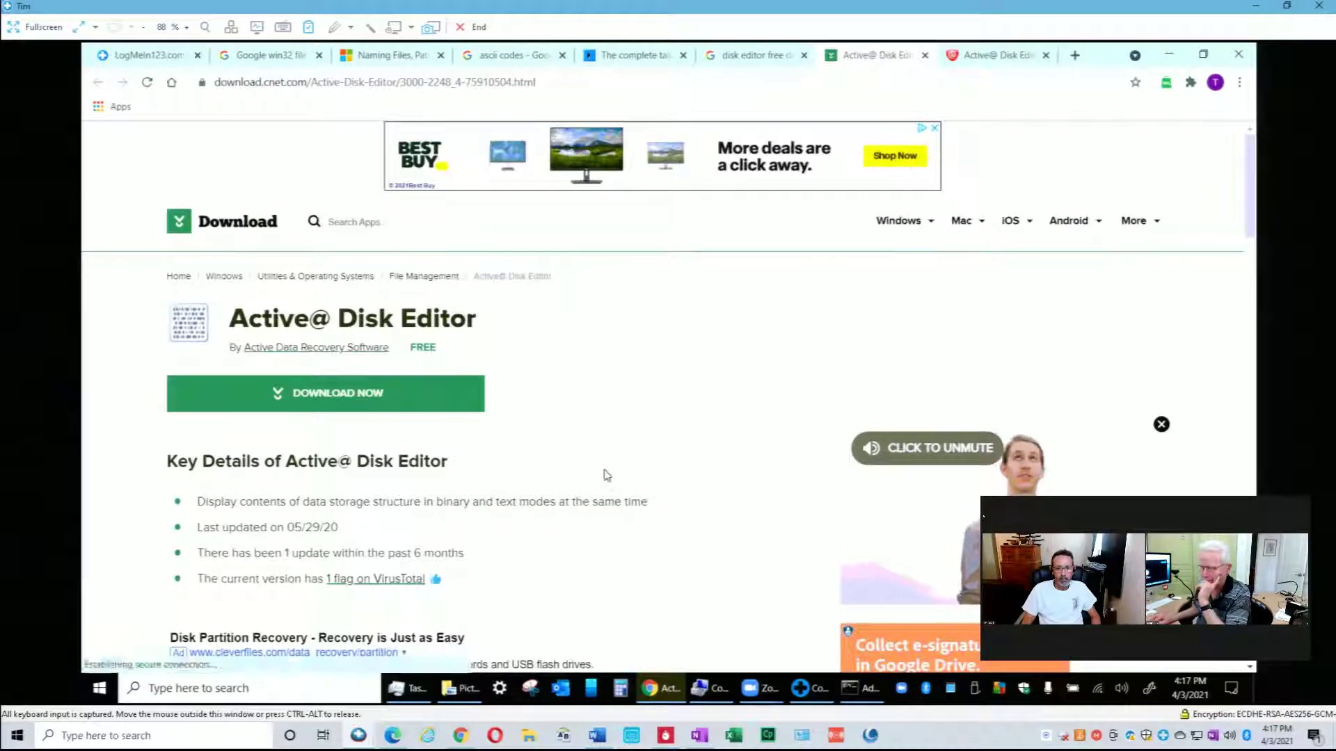
- Look through the disk-editor.org page for Active@ Disk Editor's features and its freeware download options
click(988, 57)
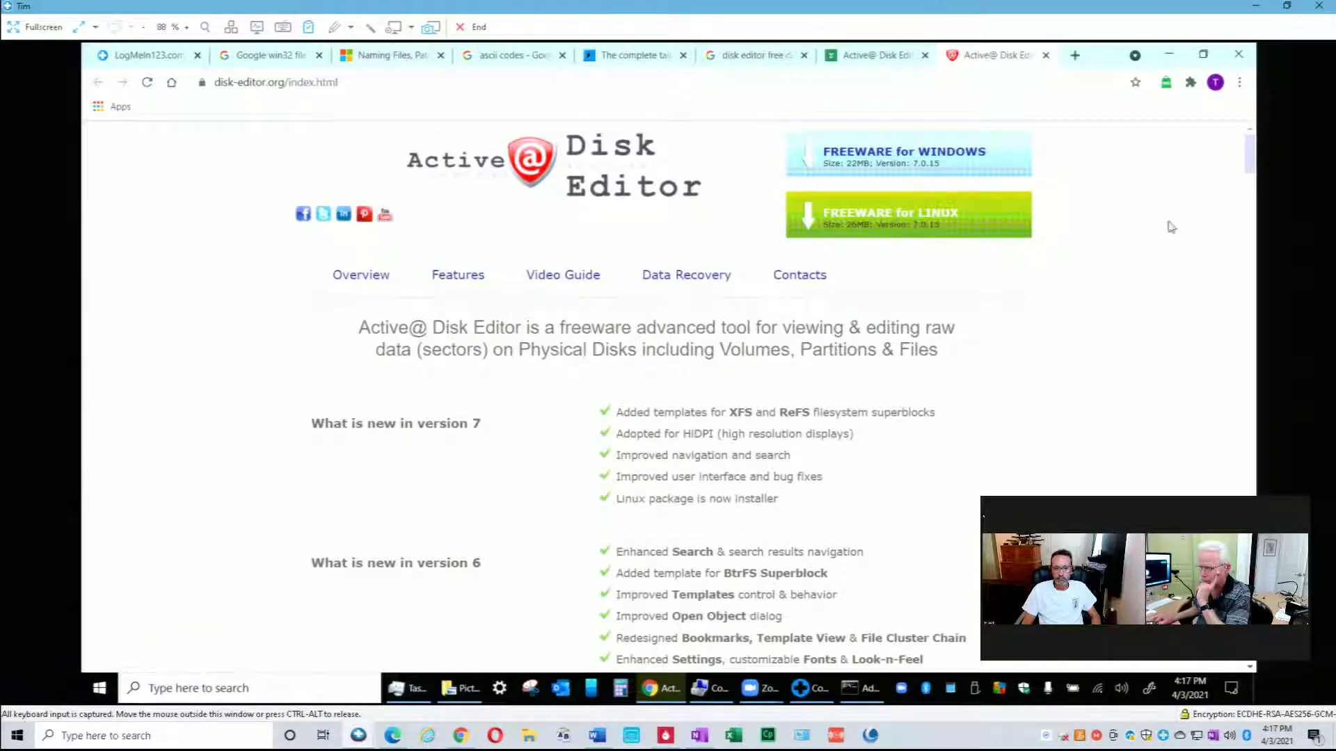
drag(1250, 165, 1252, 508)
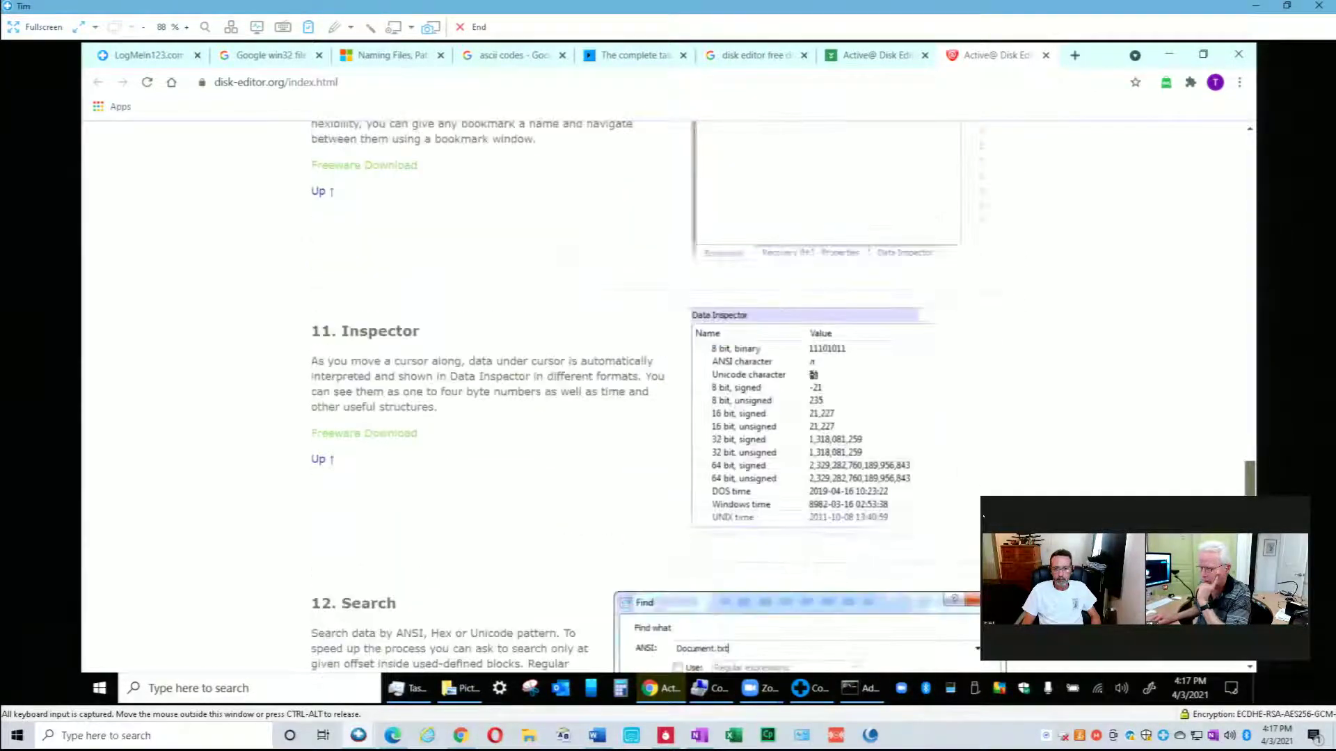
drag(1261, 230, 1251, 145)
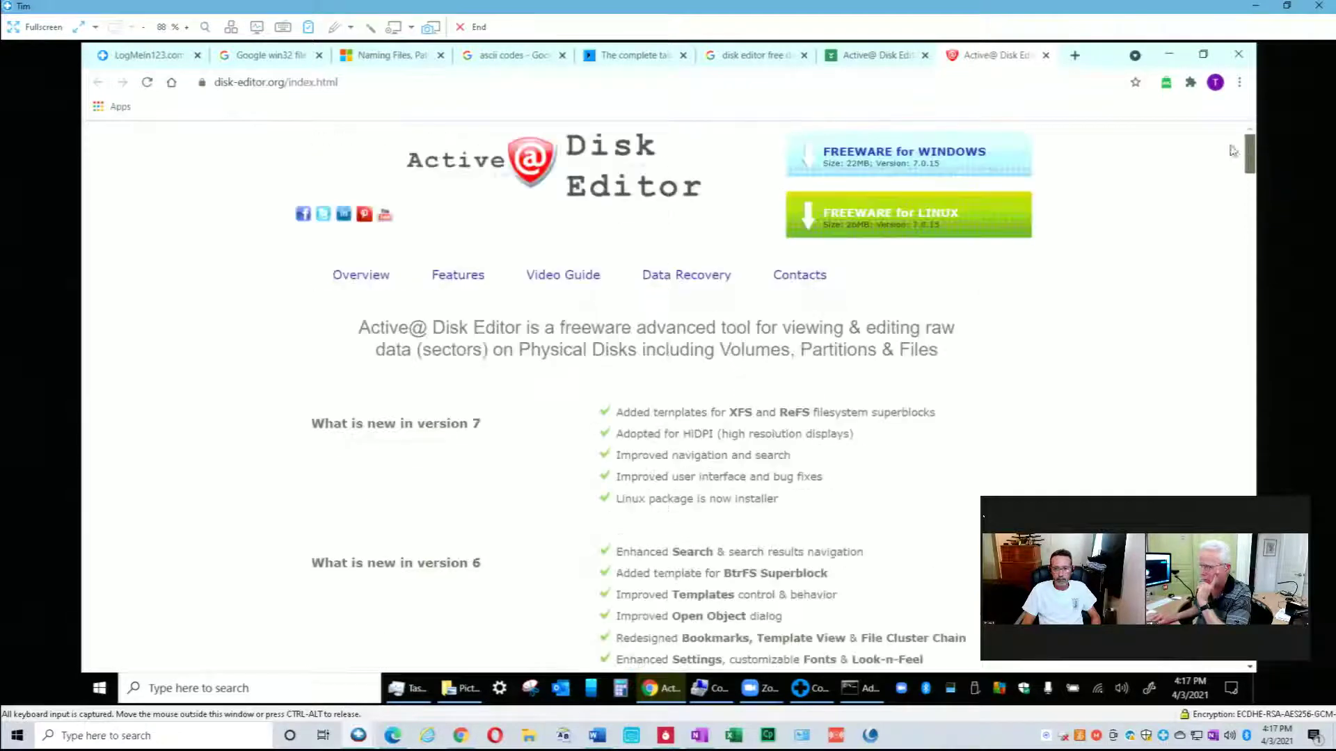
- Check the other disk editor search results, and return to the CNET page to review Active@ Disk Editor's key details
click(738, 55)
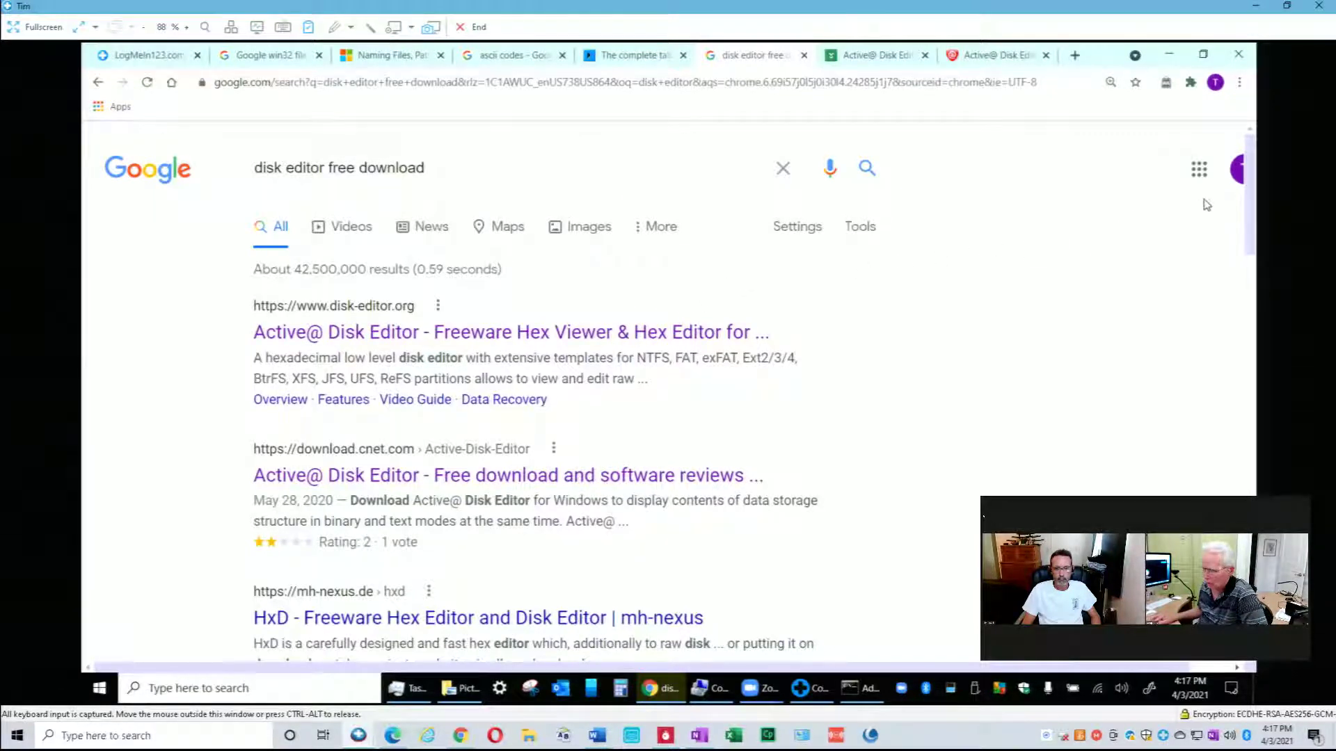
scroll(1252, 230, down, 2)
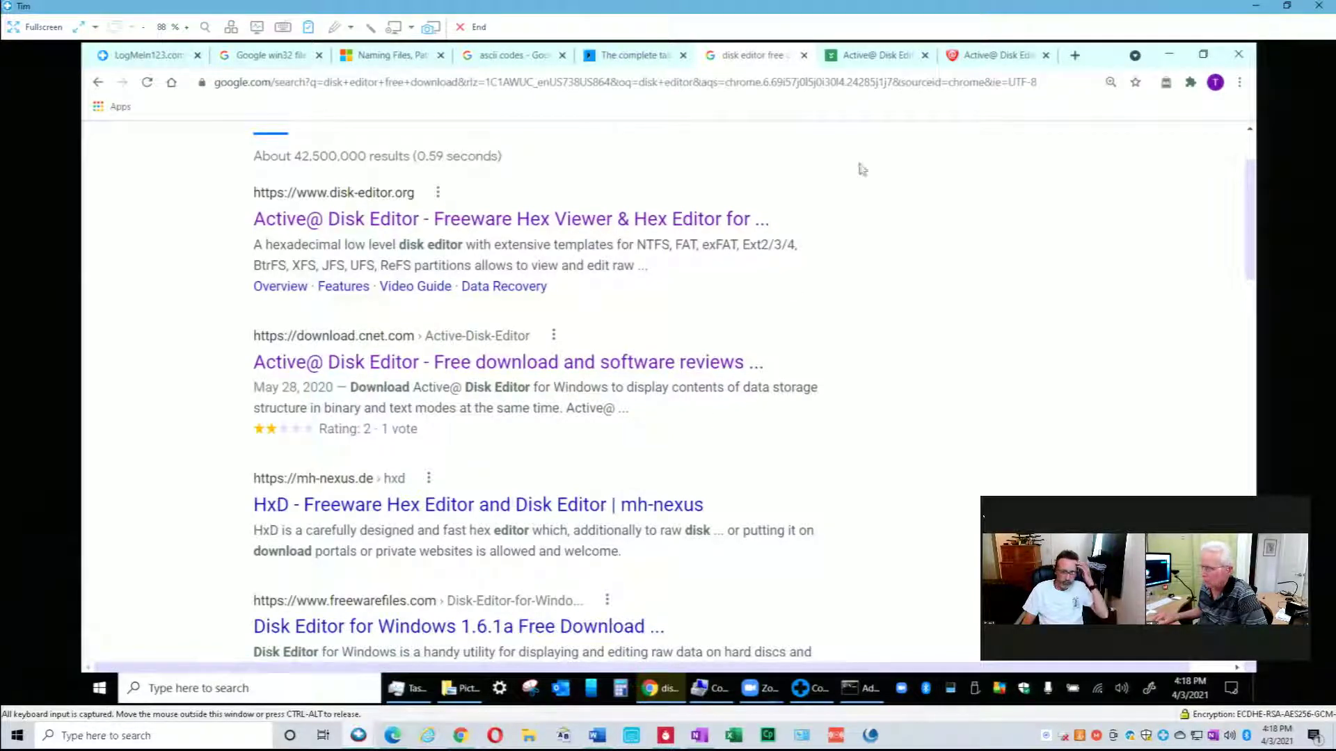
click(880, 57)
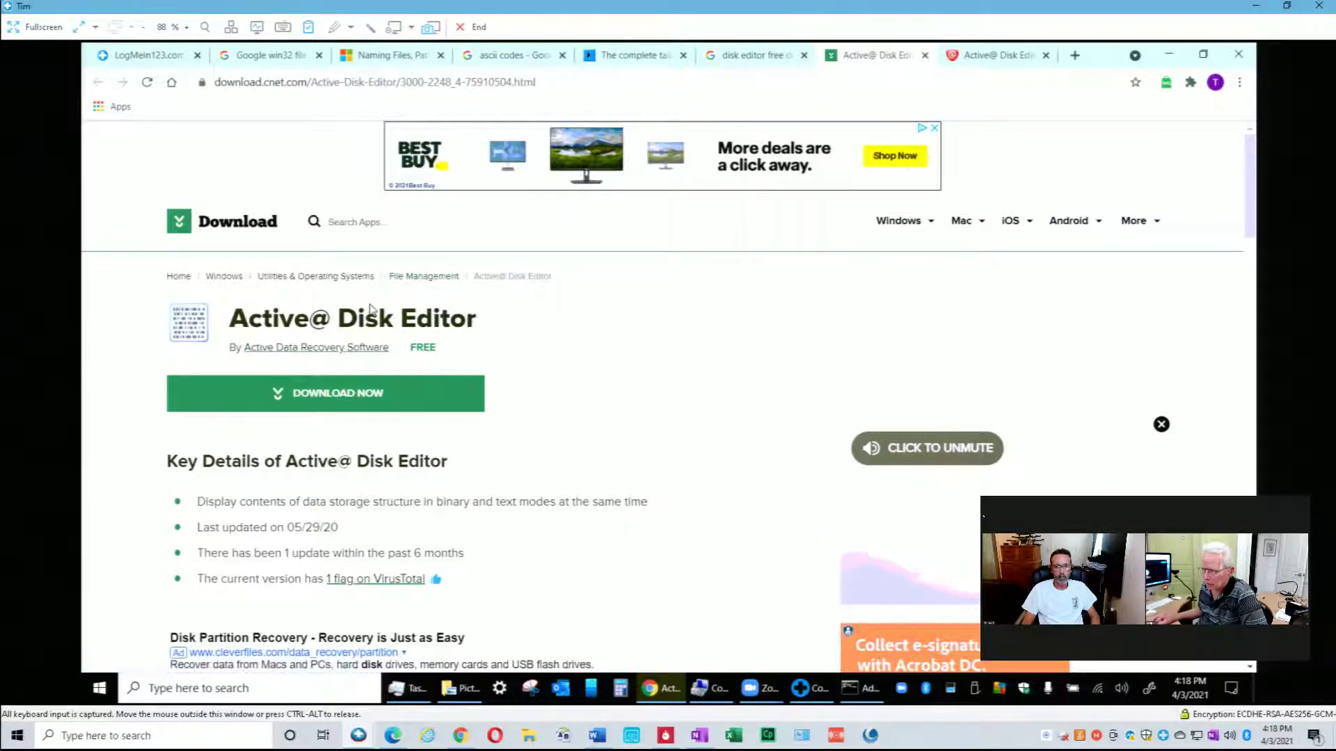
scroll(1252, 182, down, 1)
scroll(1253, 183, down, 1)
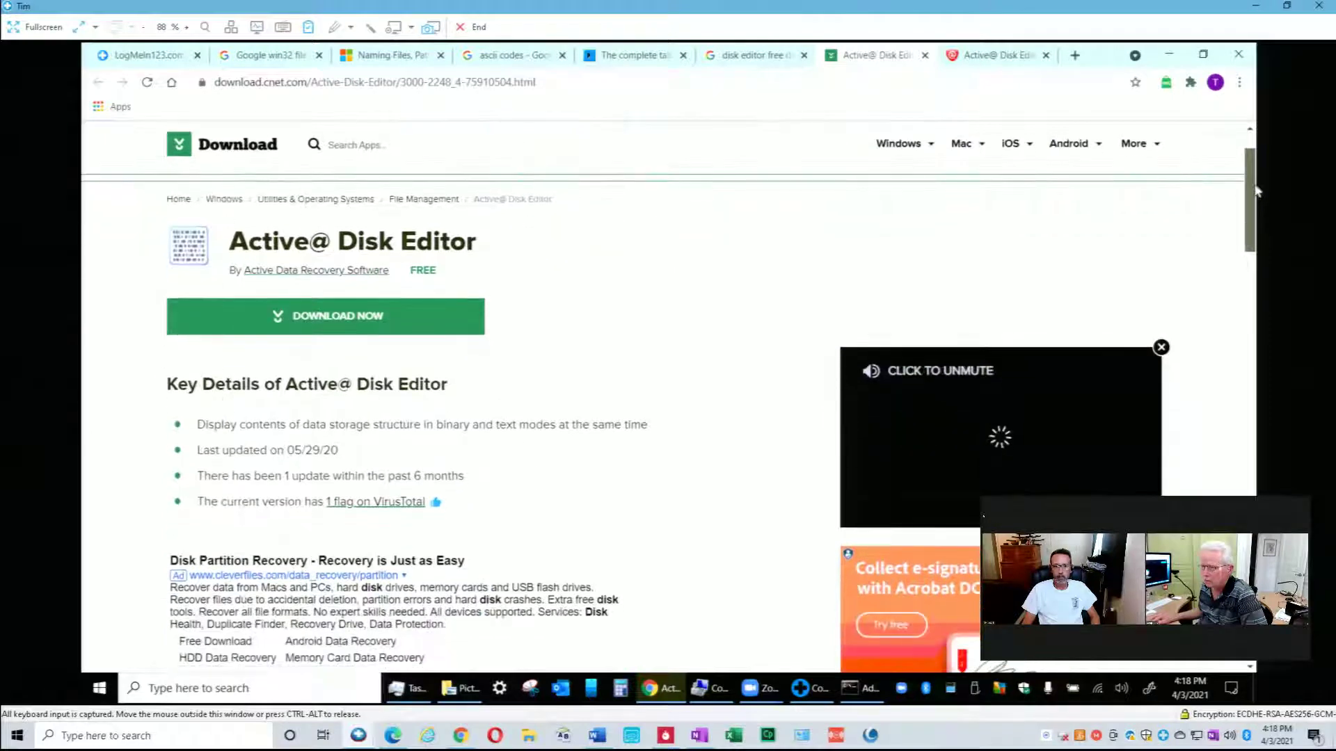
scroll(1256, 192, down, 1)
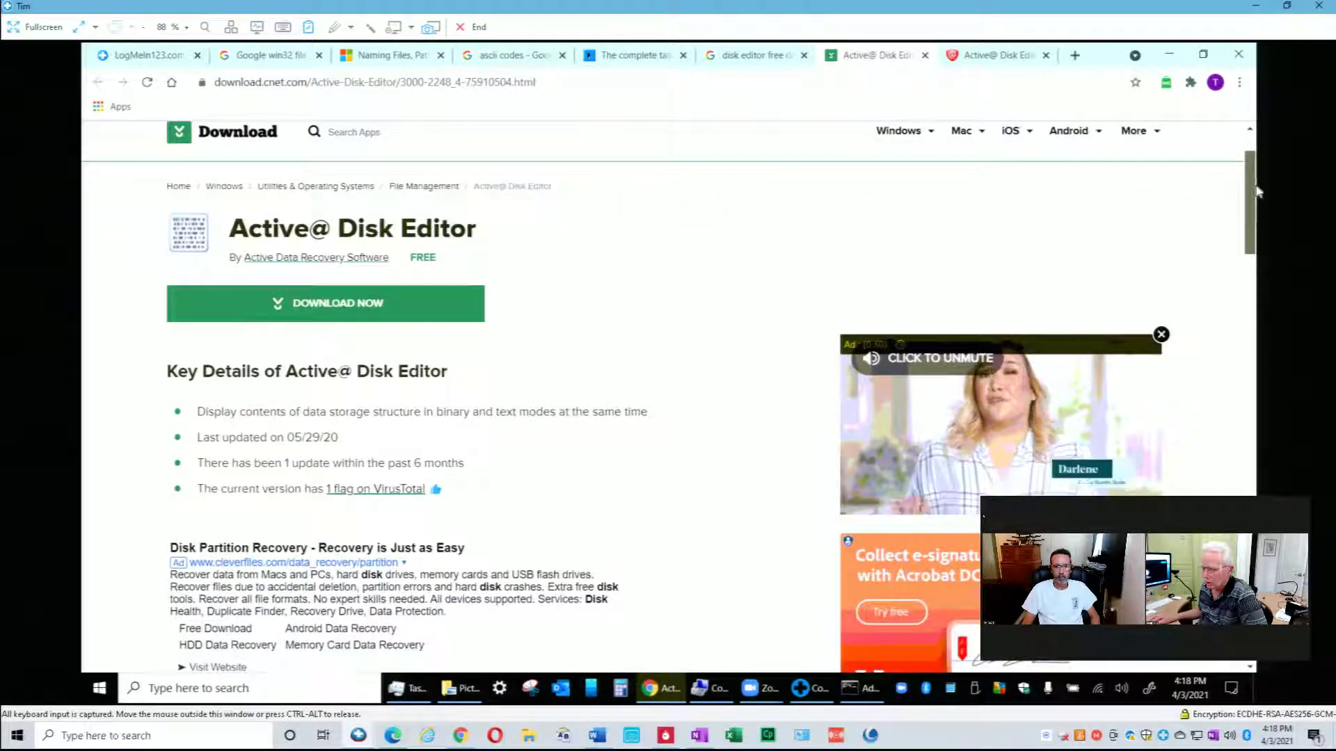
- Look through the disk-editor.org page for Active@ Disk Editor, from the version notes down to the developer's contact section
click(1011, 60)
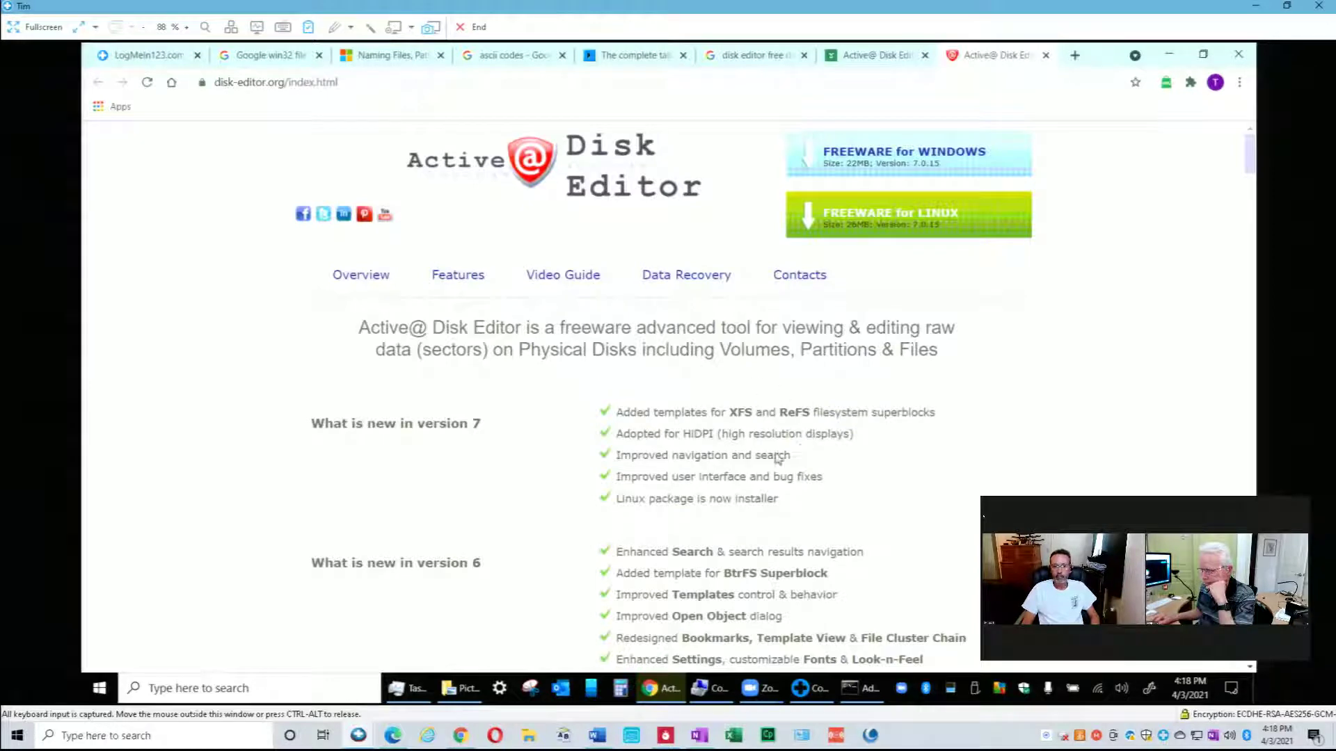
mouse_move(1250, 162)
mouse_down()
mouse_move(1253, 200)
mouse_move(1253, 153)
mouse_up()
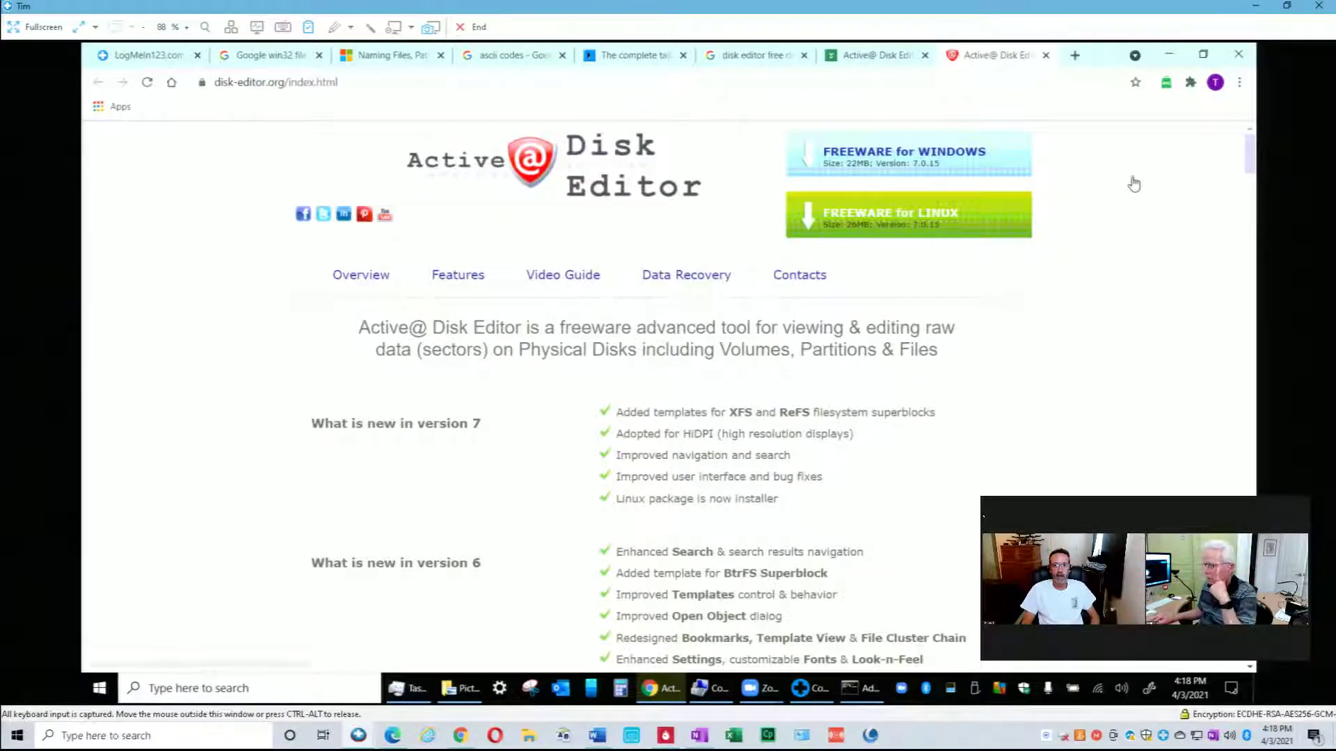
drag(1251, 154, 1252, 664)
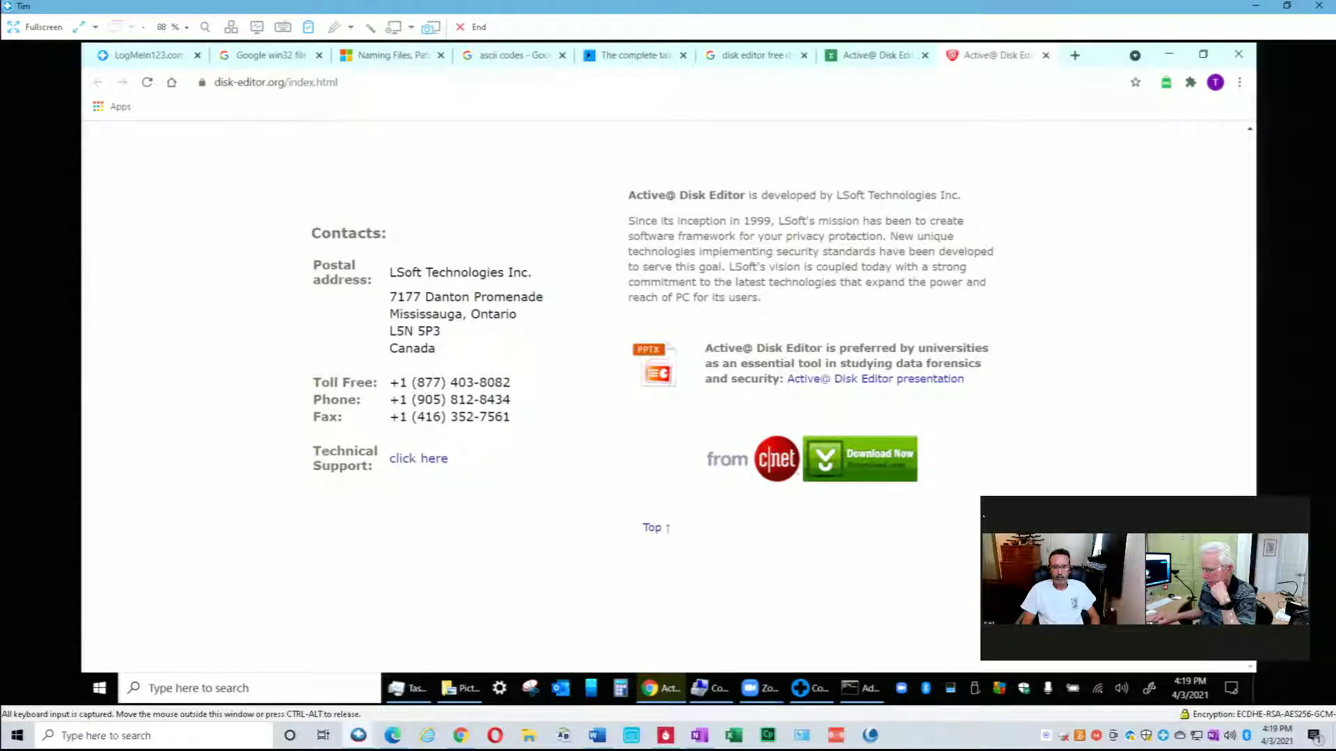
drag(1251, 637, 1252, 130)
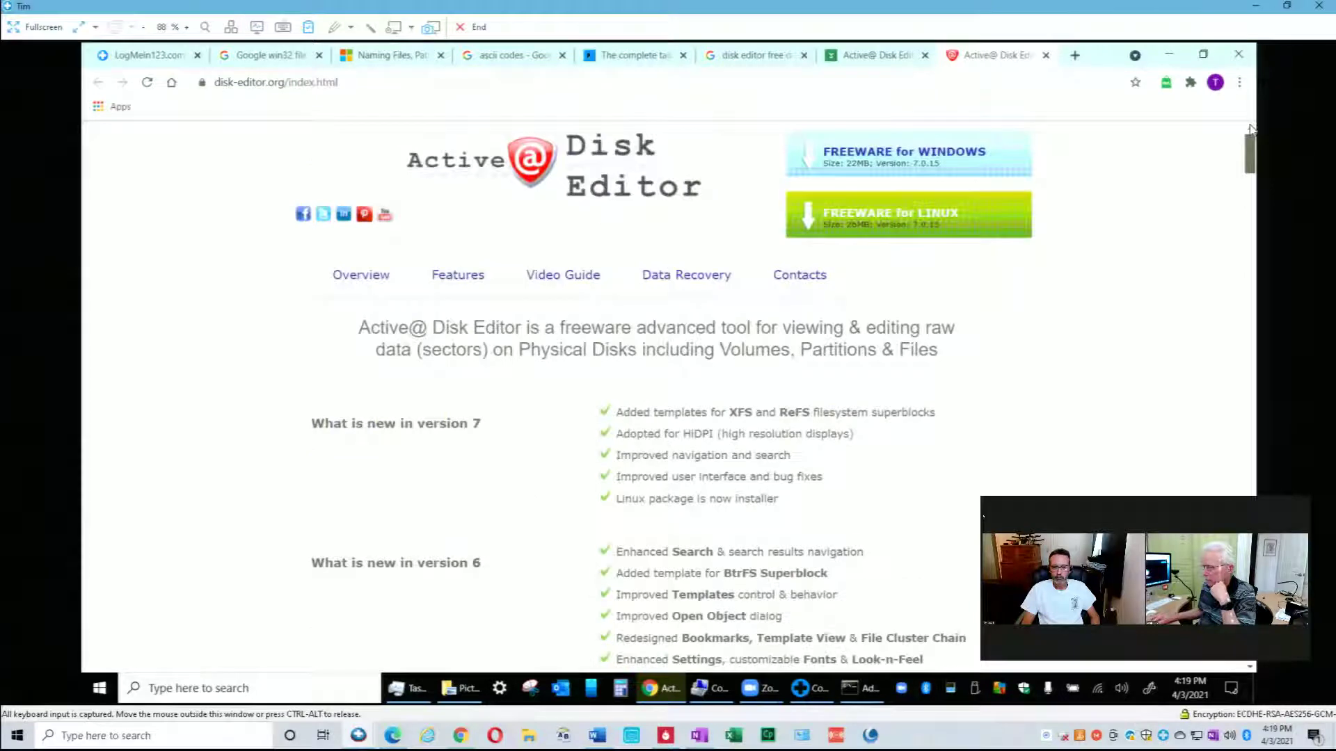
- Download Active@ Disk Editor from its CNET page and run diskeditor-freeware.exe, allowing it to make changes to the device
click(870, 55)
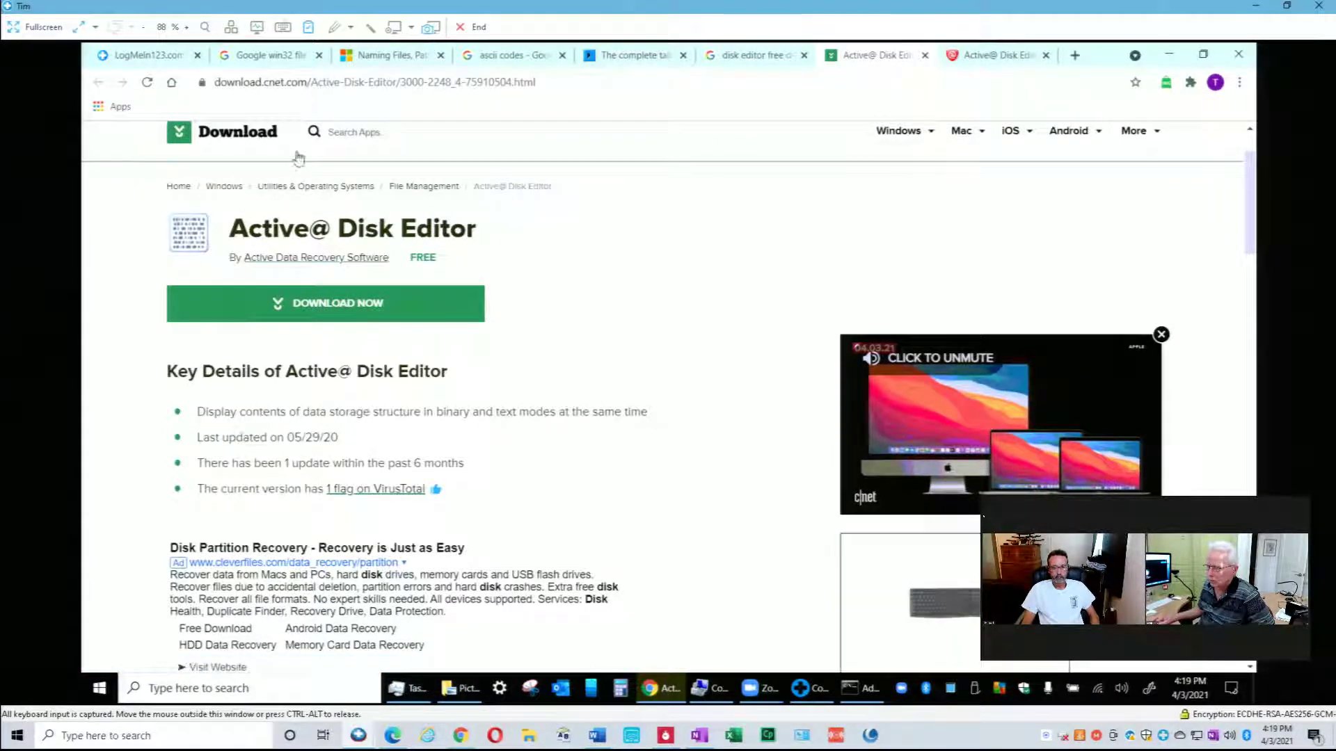
click(327, 307)
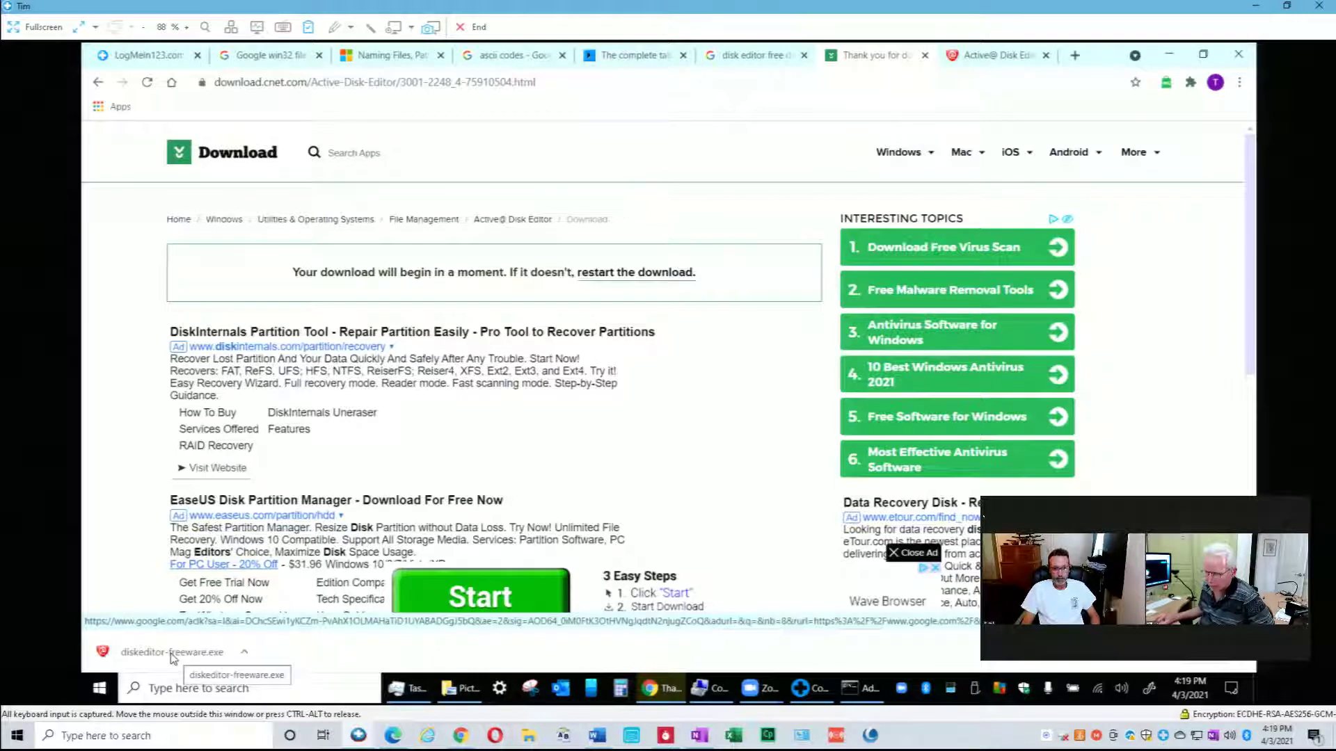
click(173, 654)
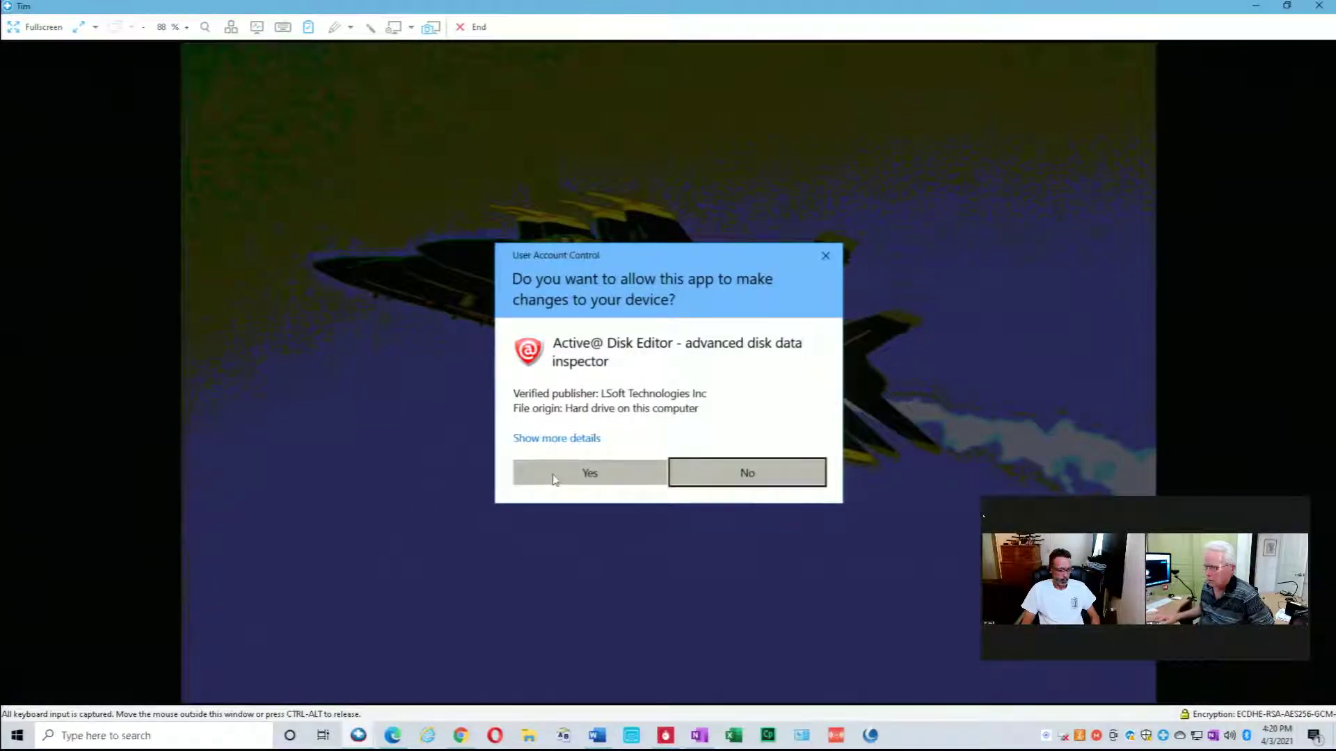
click(589, 473)
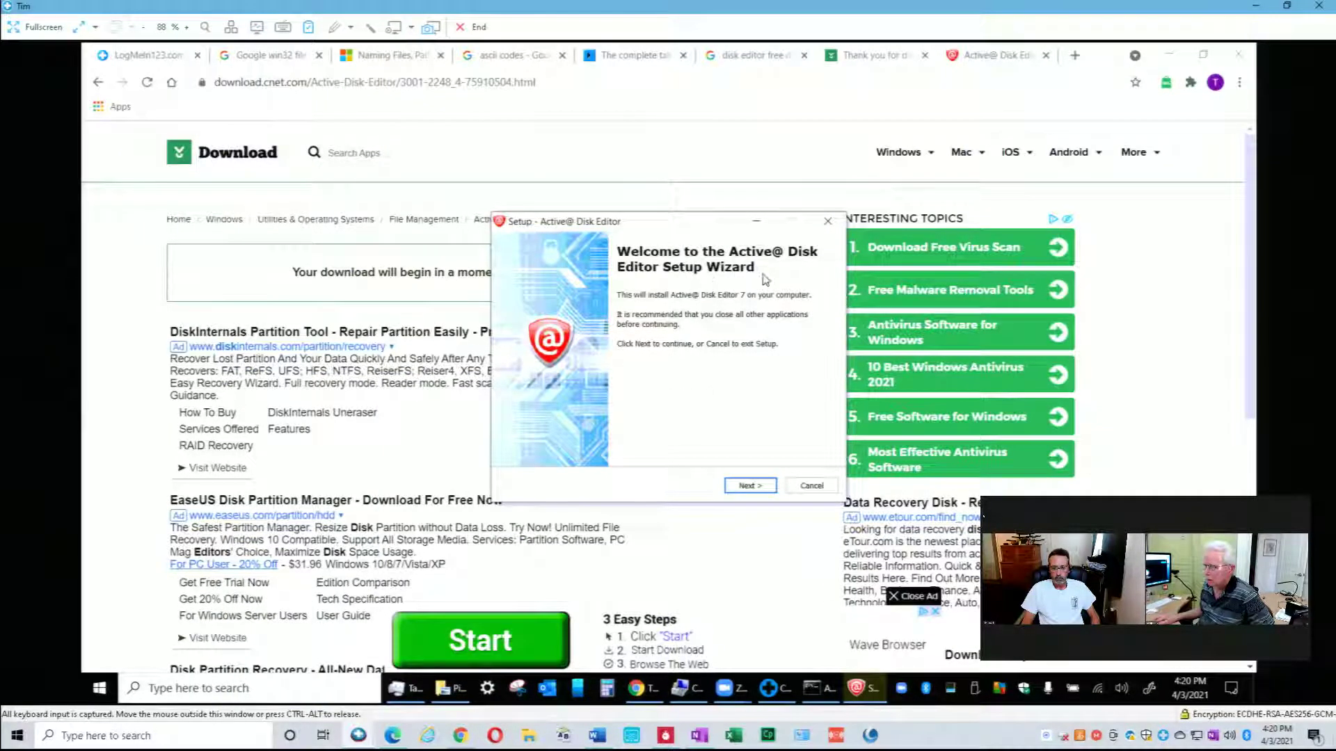
- Install Active@ Disk Editor in the default destination folder, accepting the license agreement, and launch it on finishing setup
click(761, 489)
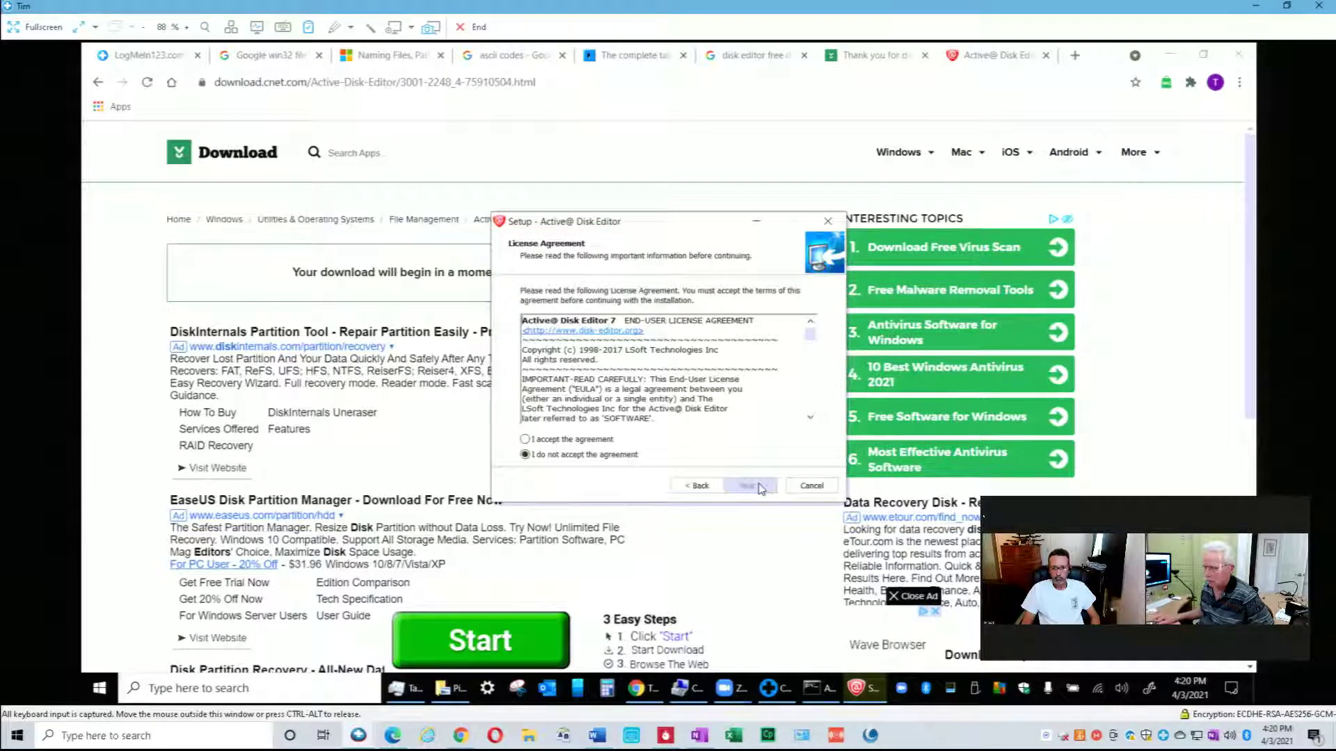
click(598, 440)
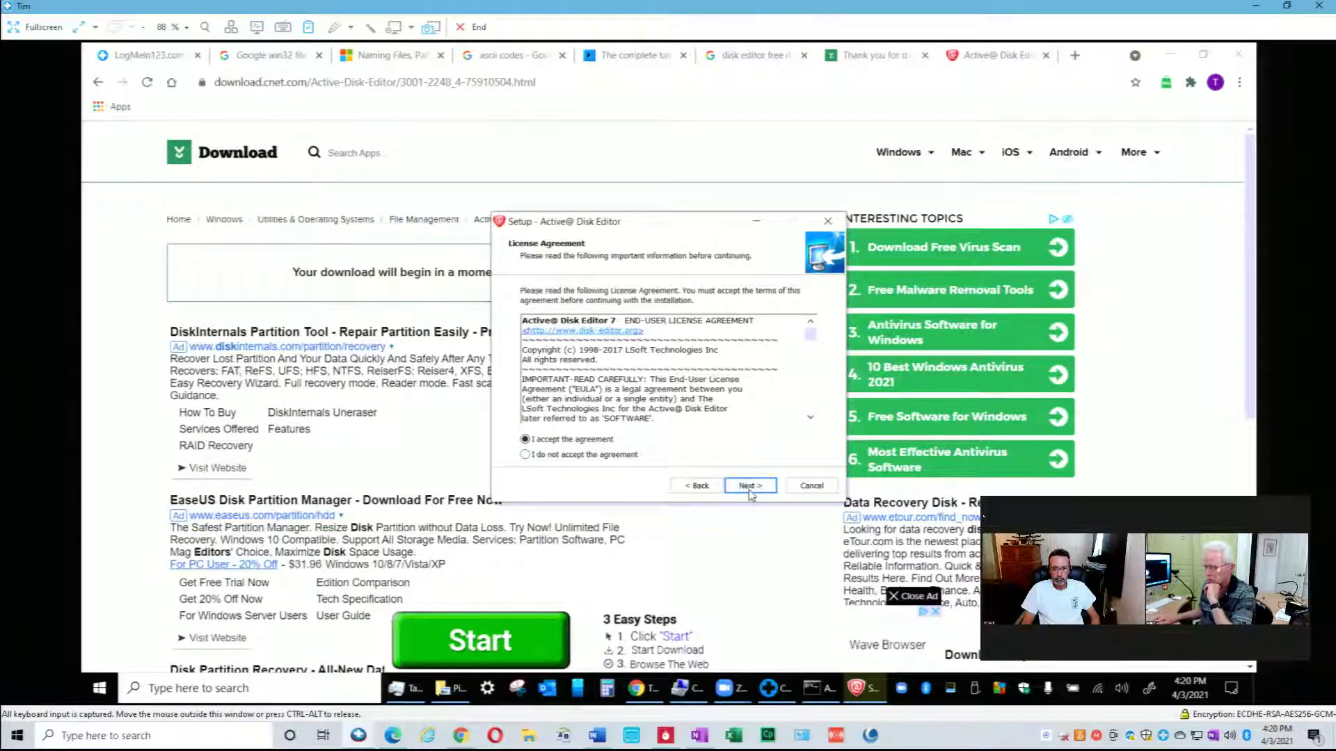
click(749, 487)
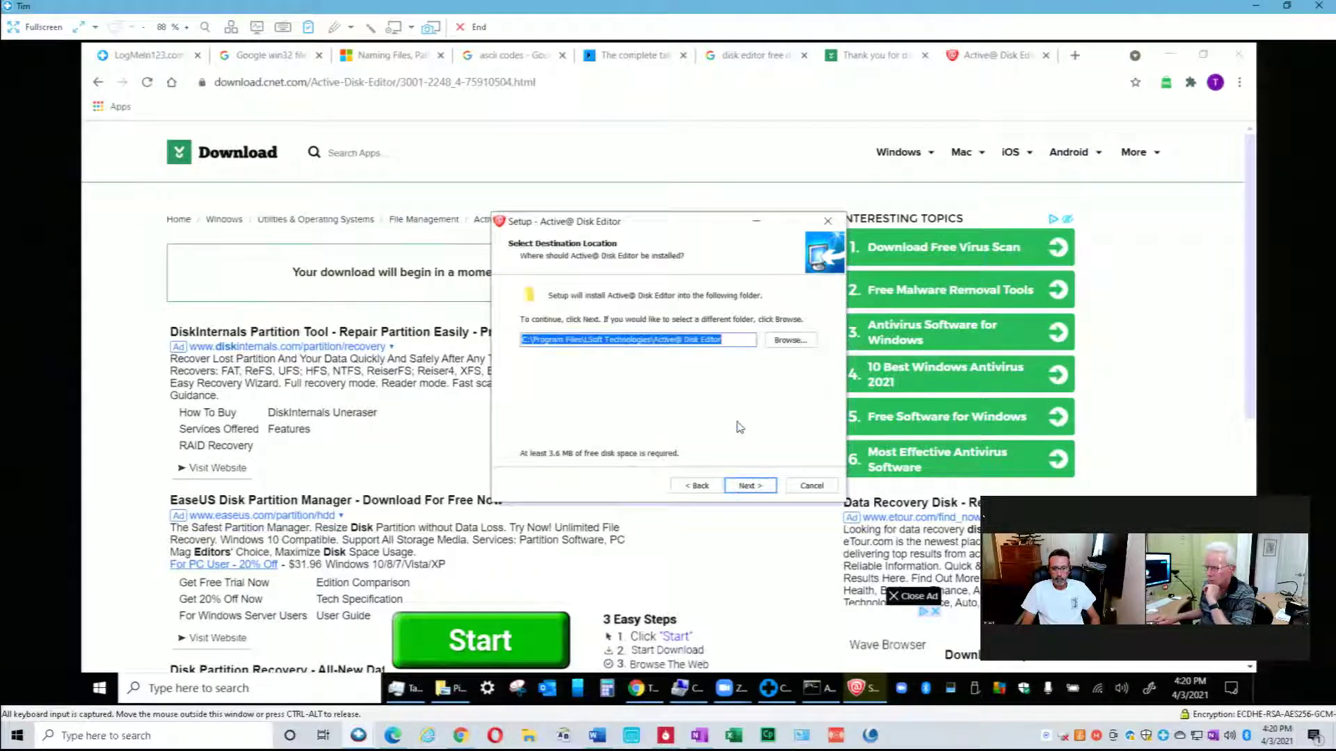
click(760, 490)
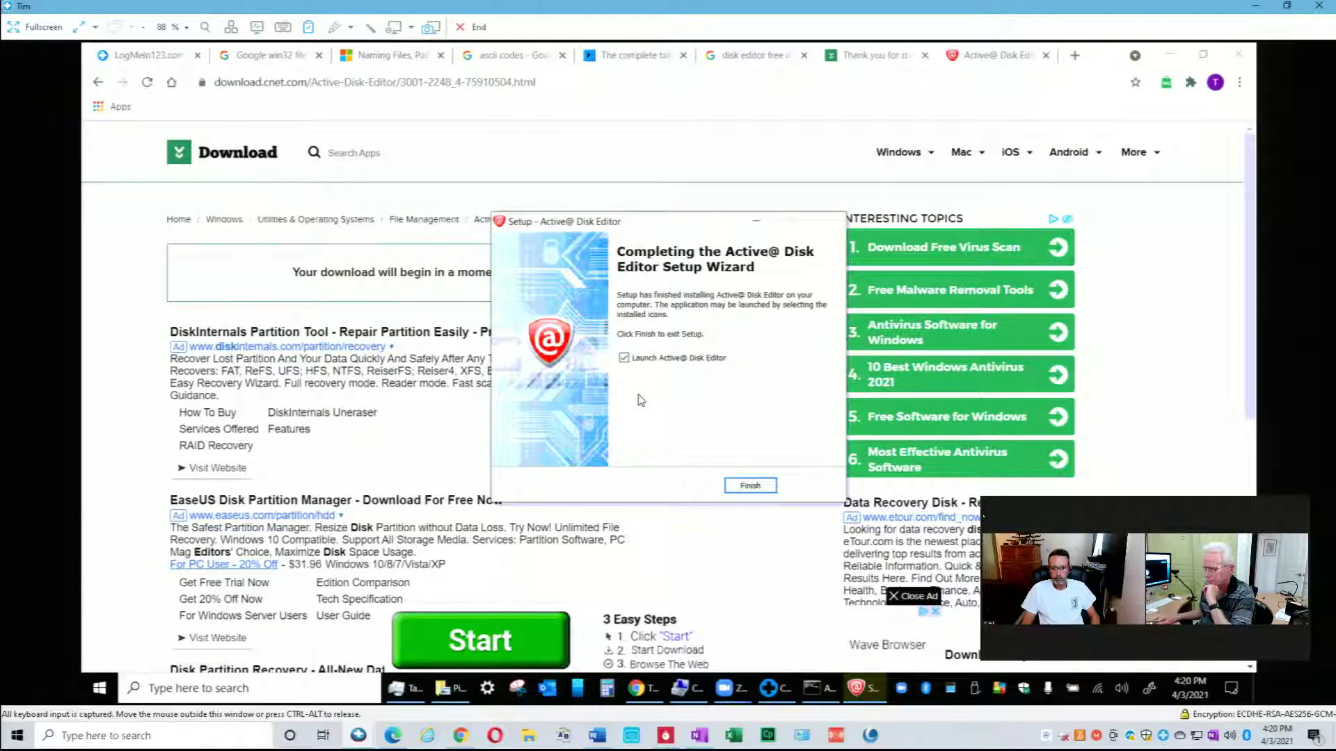
click(750, 486)
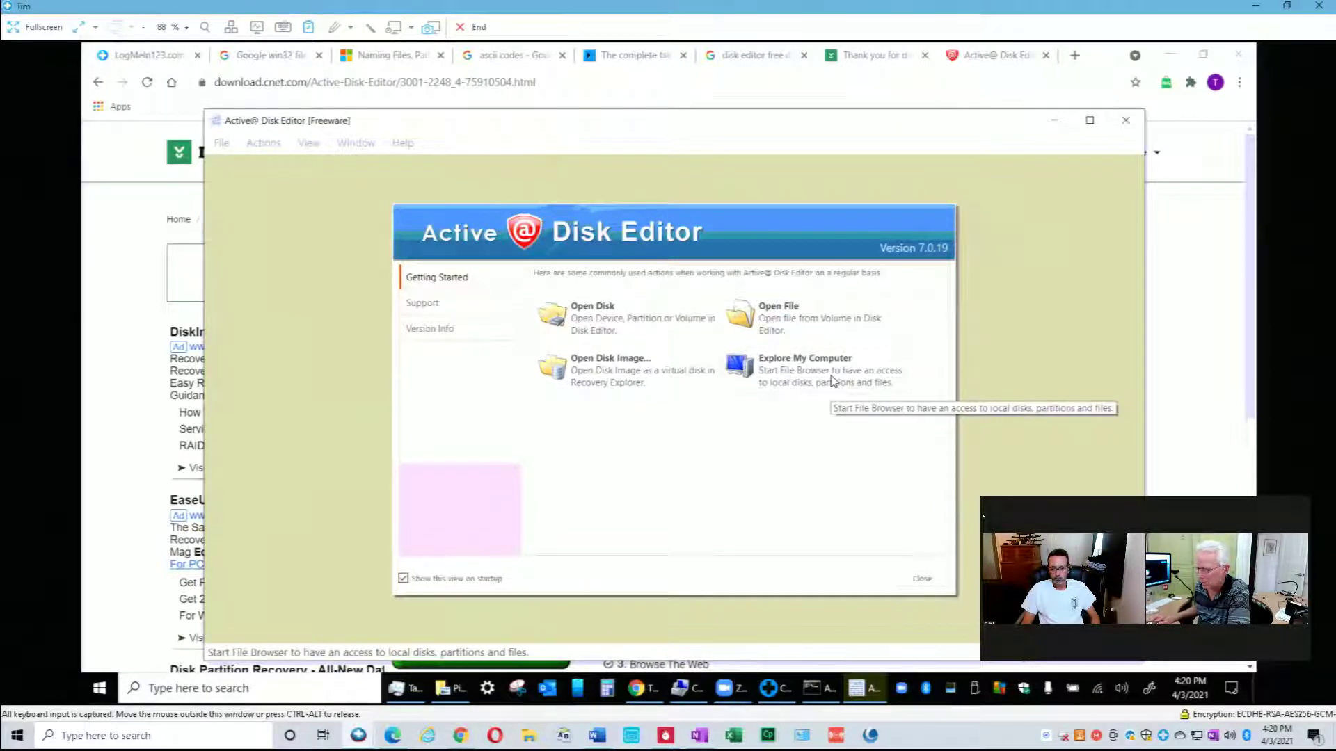
- Explore My Computer in the disk editor and list the contents of Pictures under the user's profile folder on Local Disk (C:)
click(832, 380)
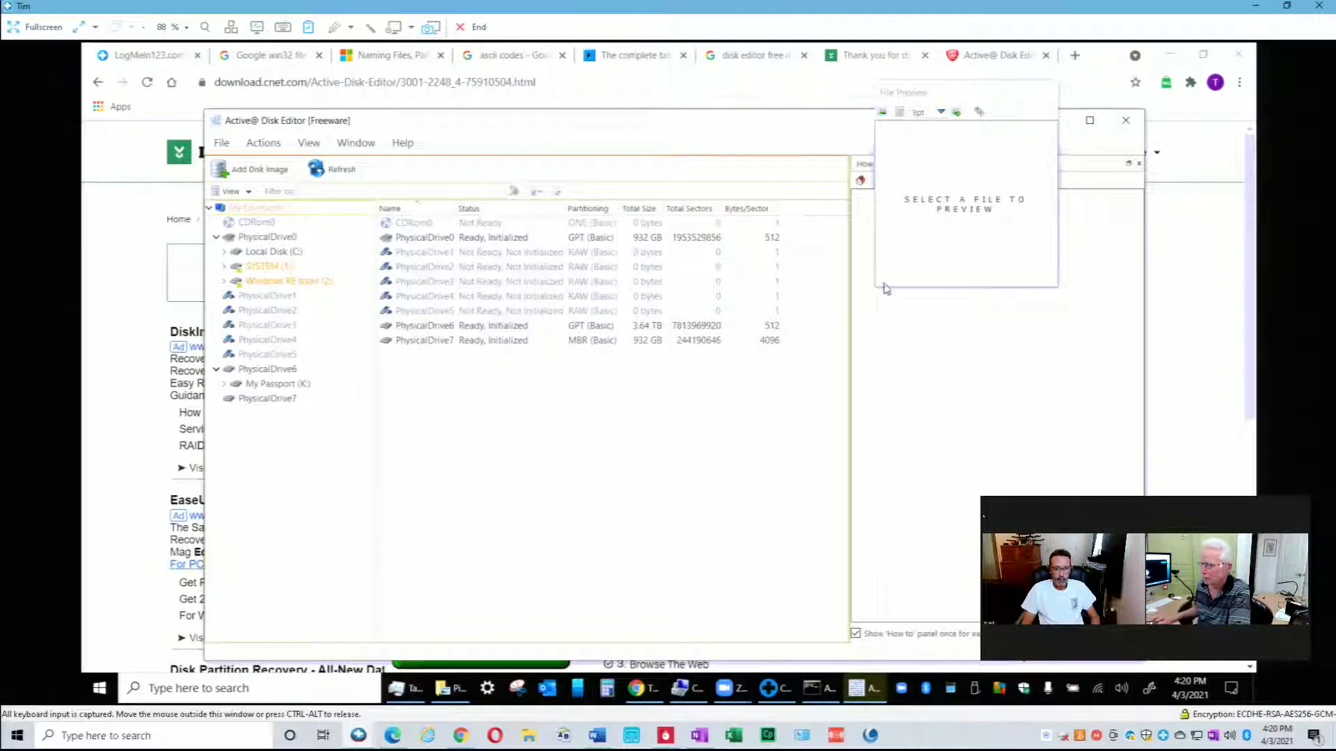
click(222, 253)
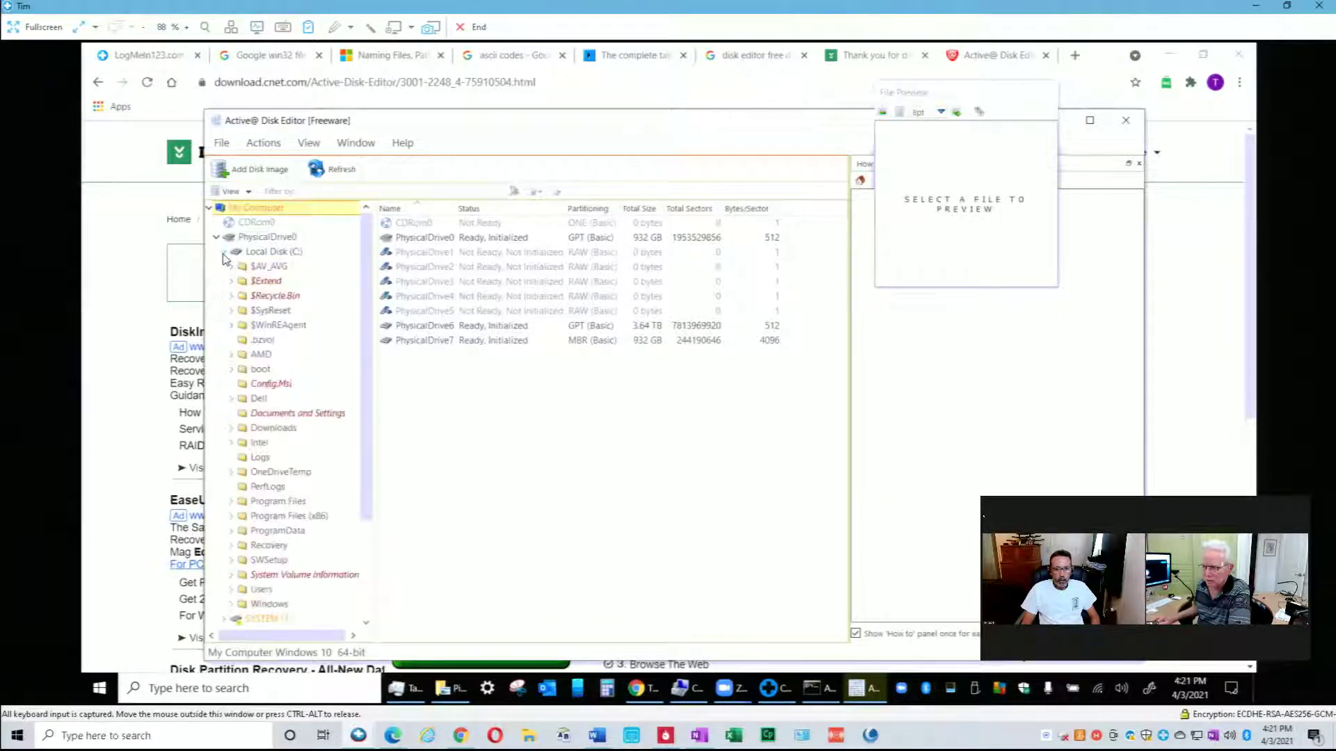
click(231, 591)
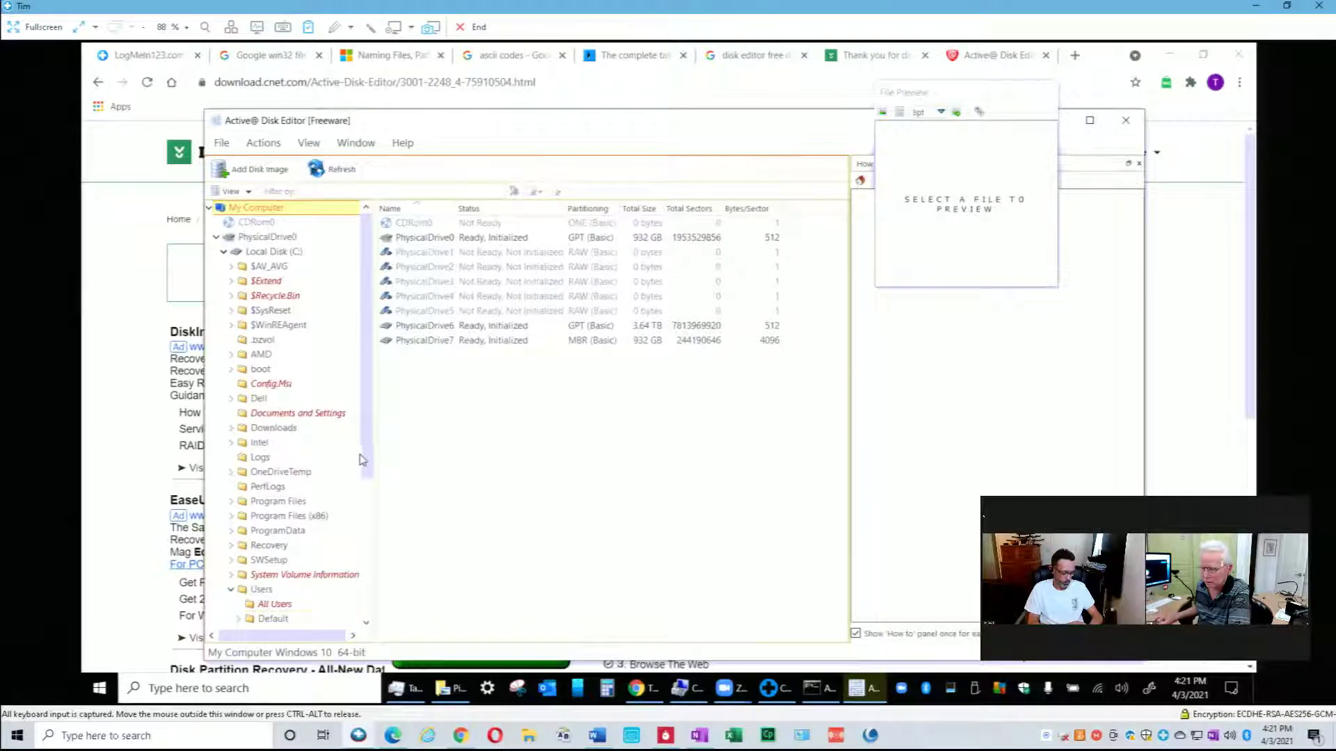
scroll(360, 460, down, 3)
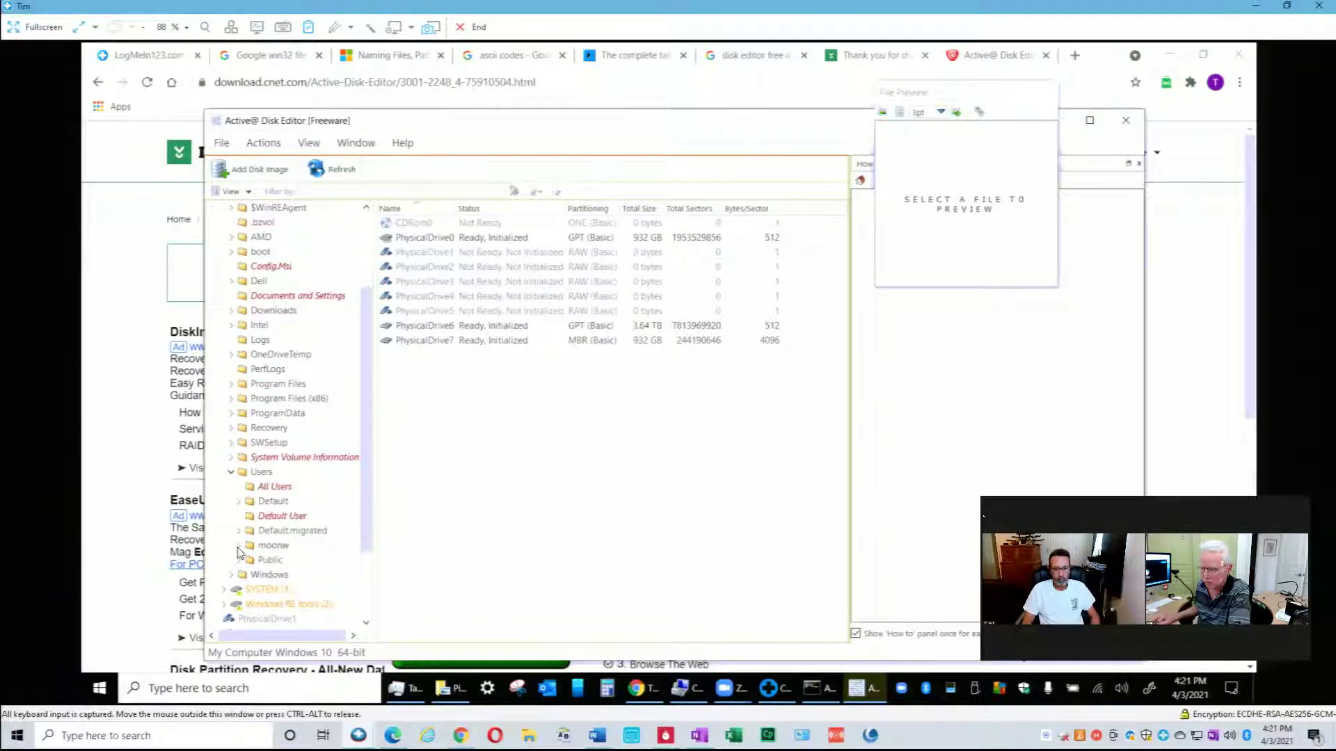
click(239, 547)
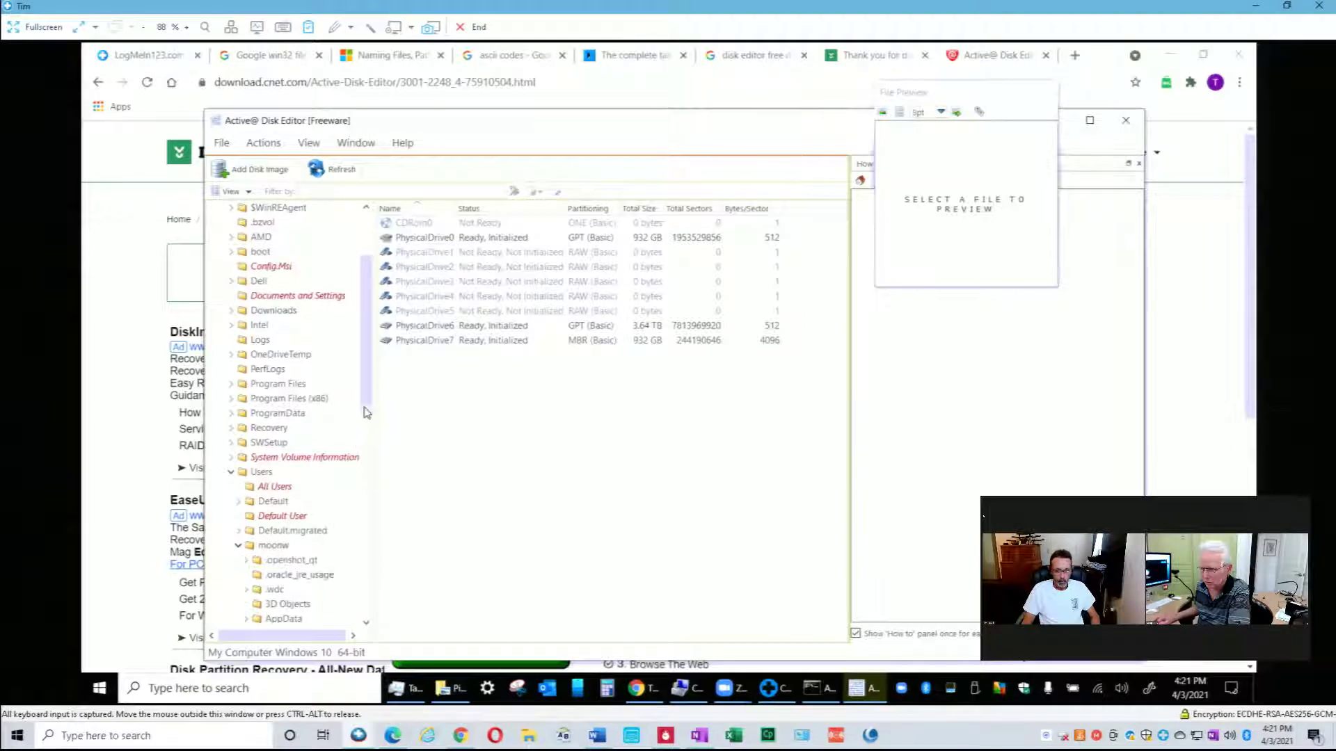
drag(367, 407, 362, 539)
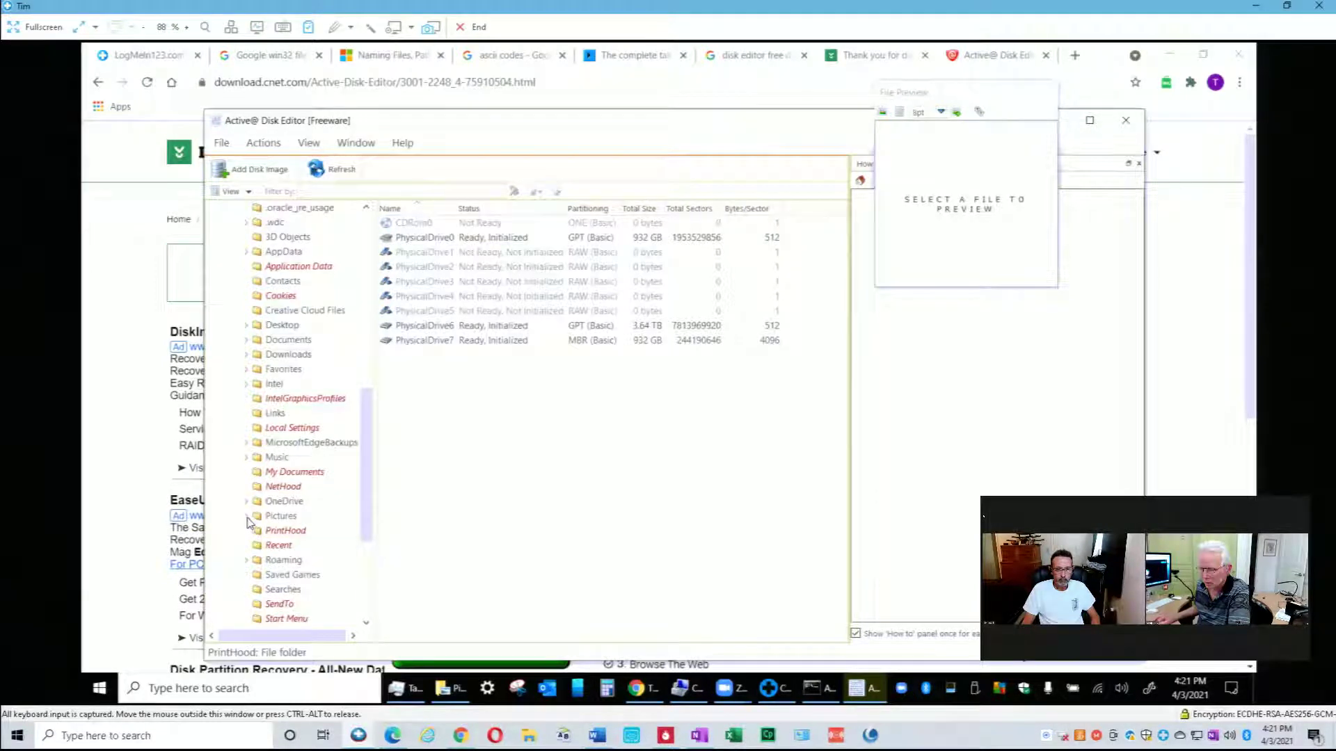
click(247, 516)
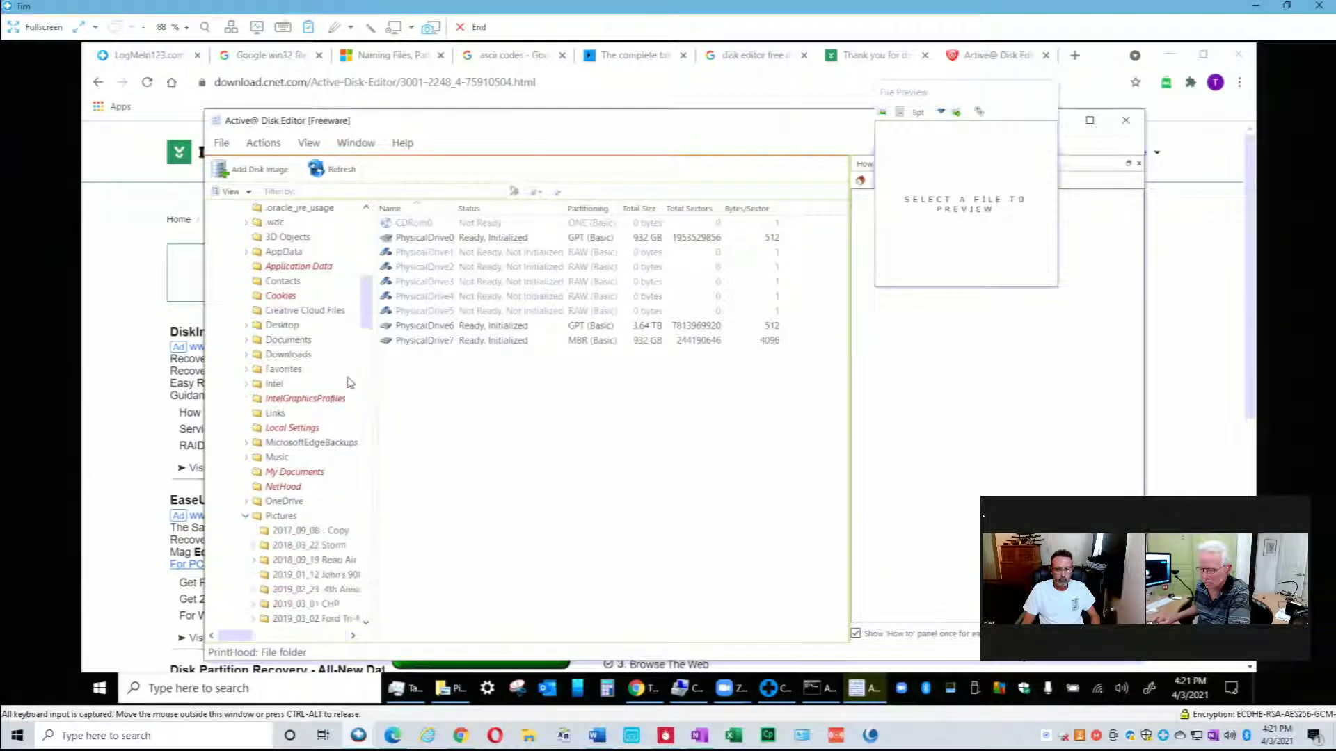
drag(366, 318, 368, 355)
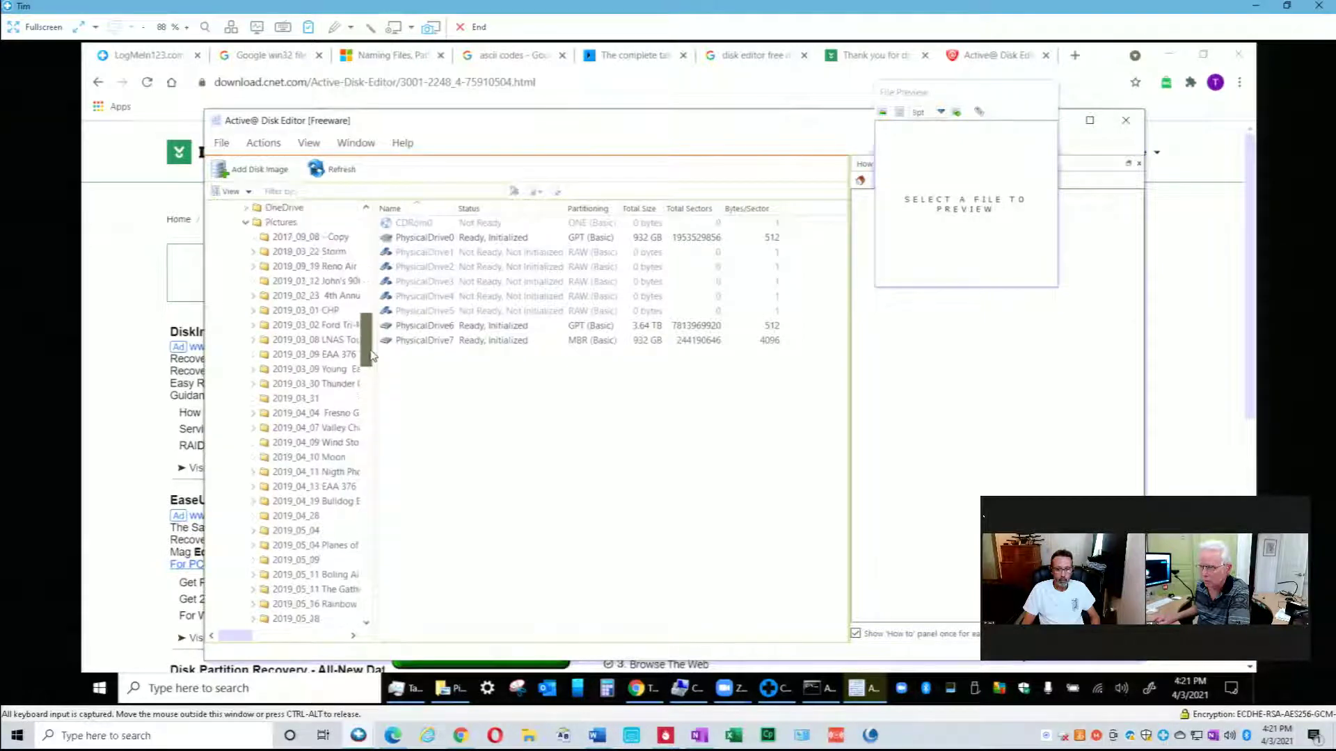
click(282, 223)
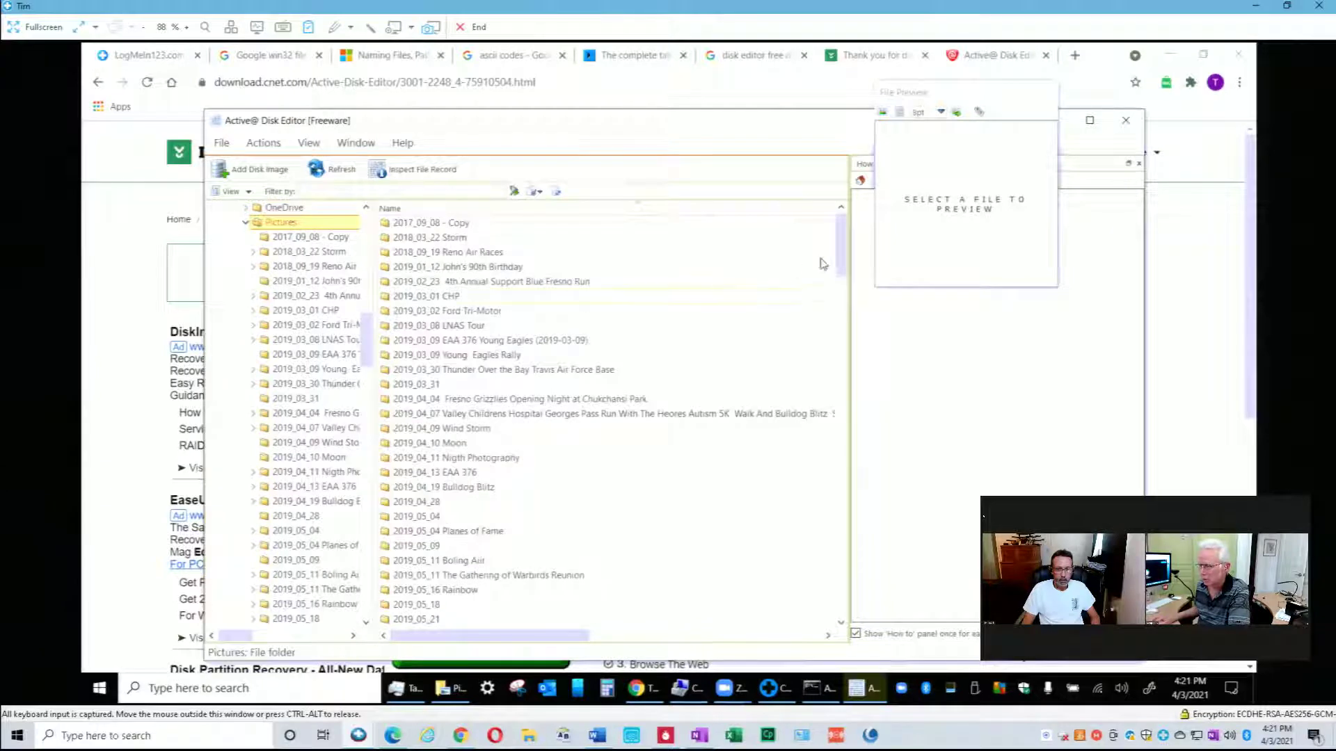
- Show the properties of the Edit folder inside Pictures and move the File Preview window clear of them
drag(840, 267, 843, 509)
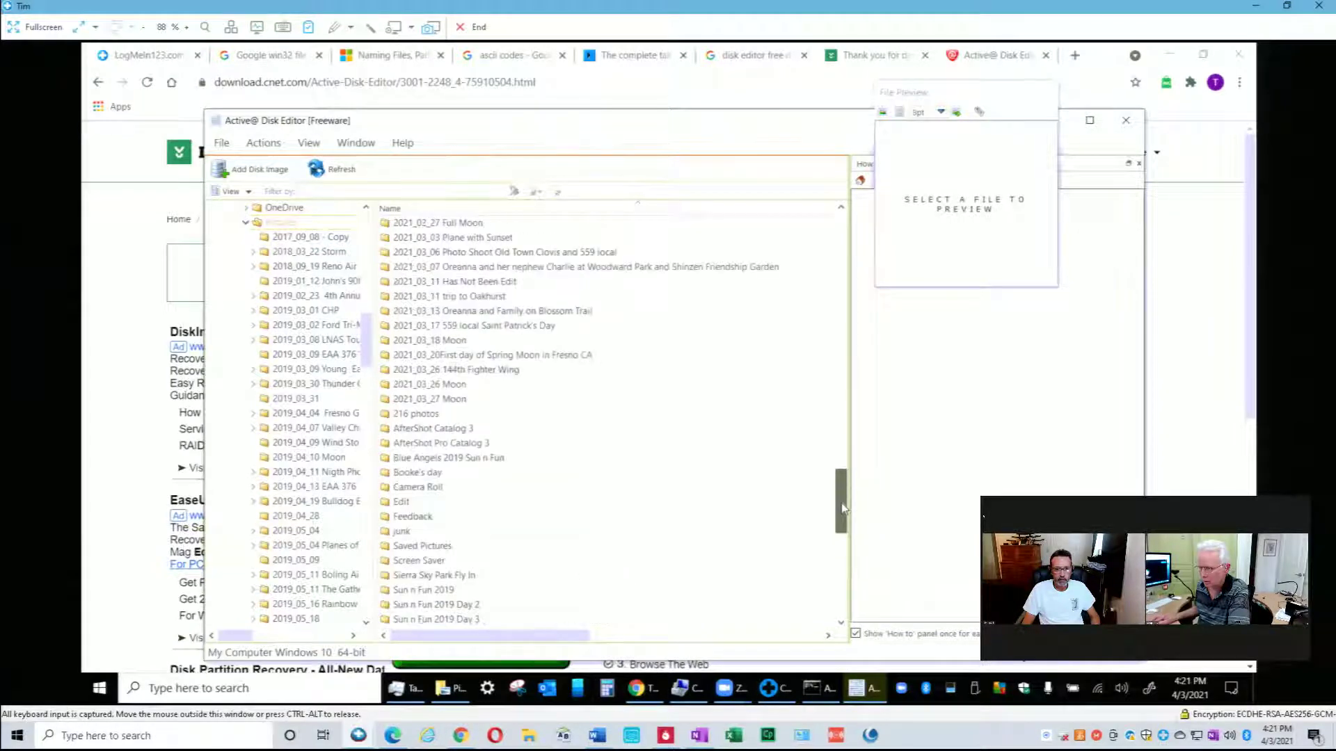
click(403, 503)
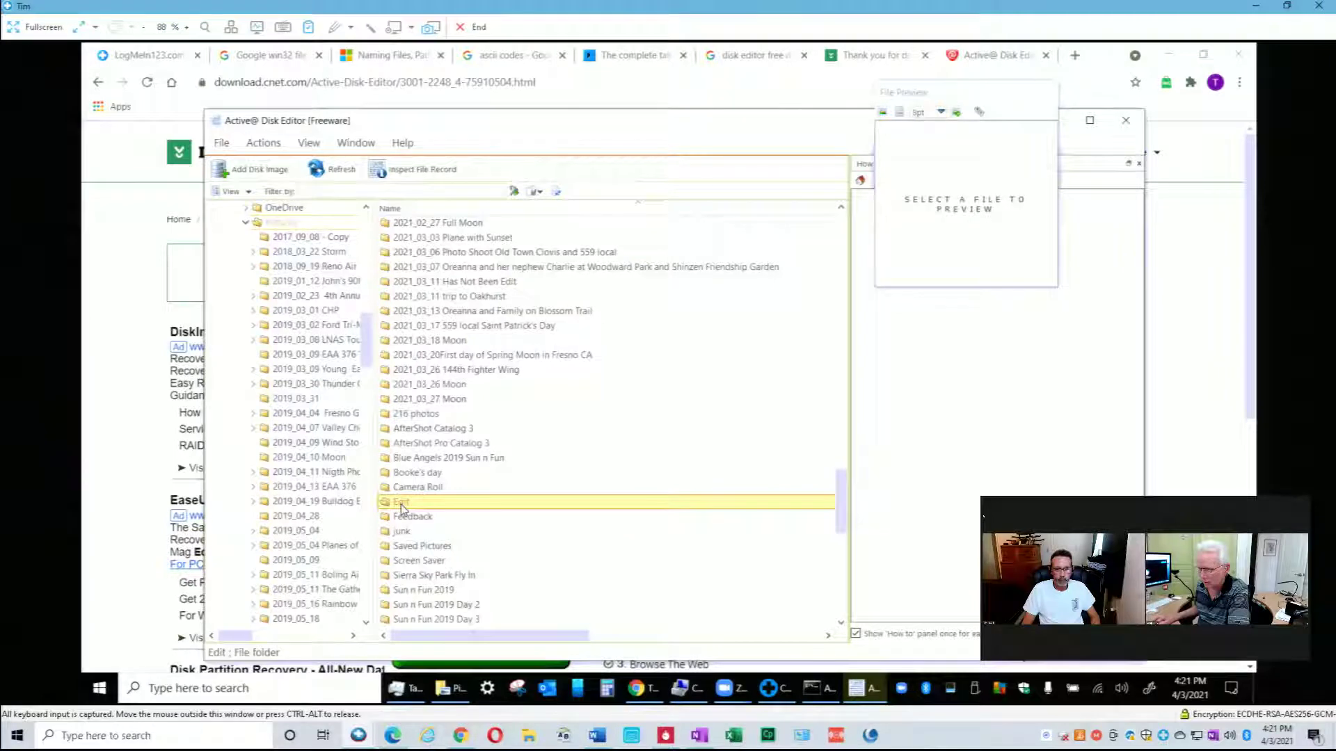
right_click(401, 508)
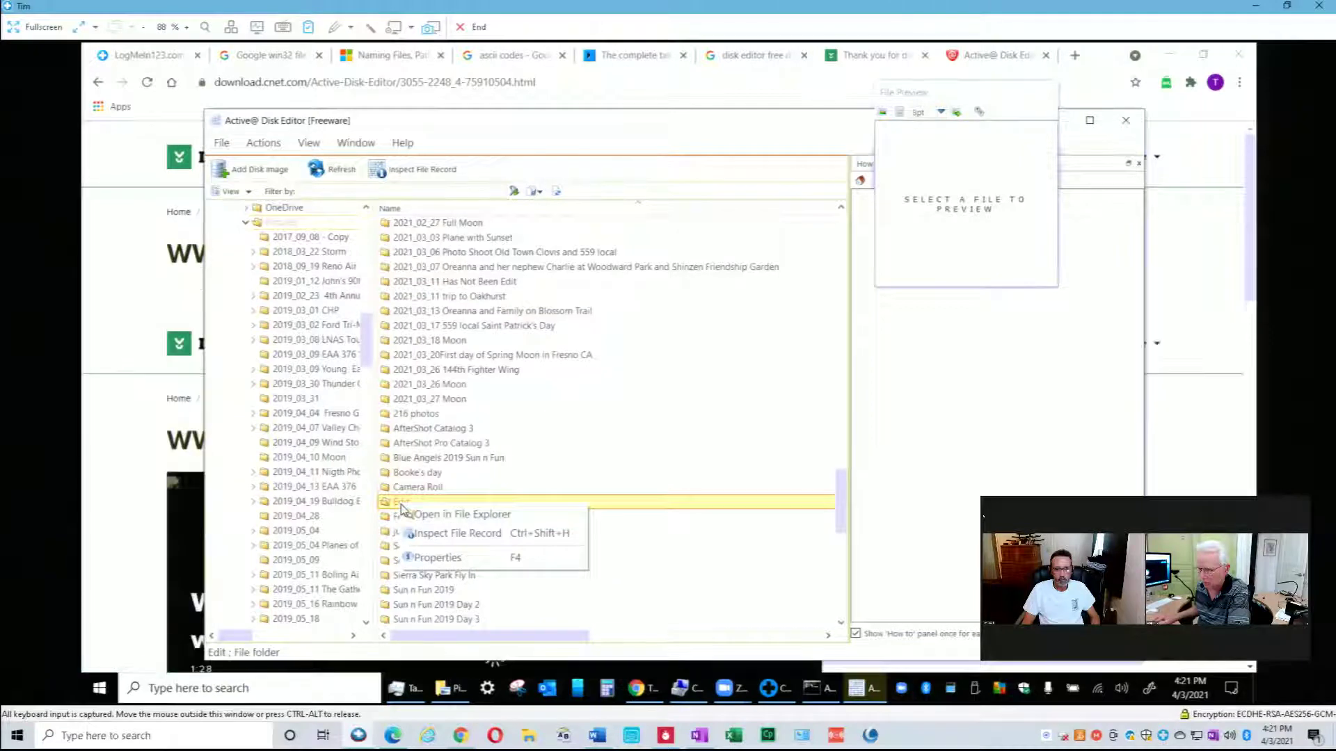
click(438, 559)
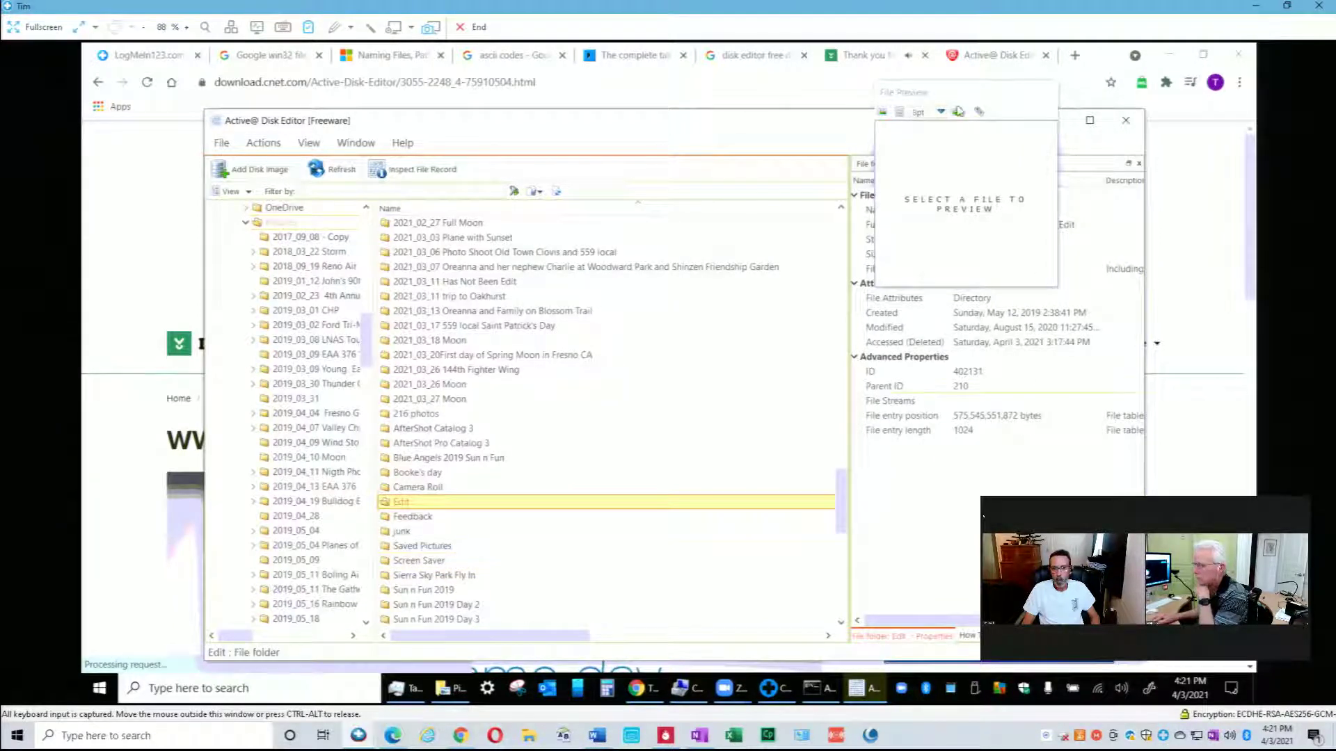
drag(914, 87, 697, 79)
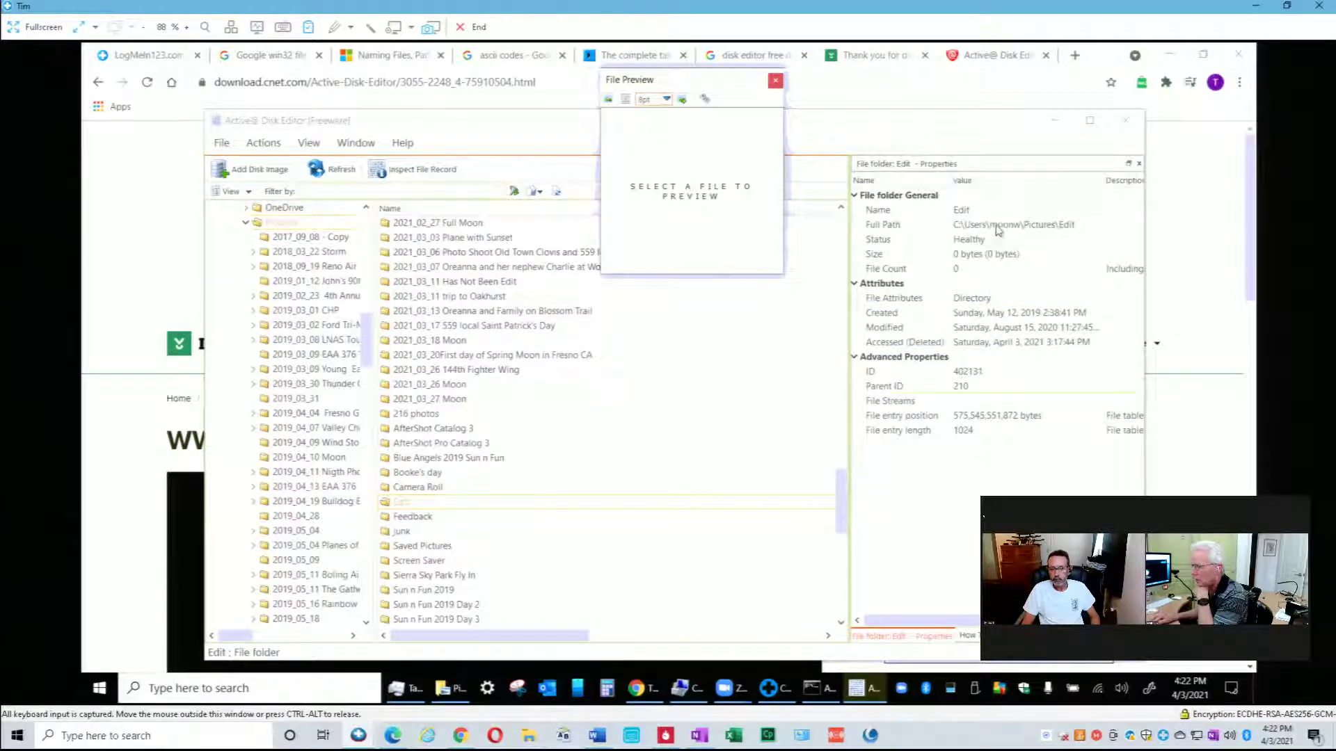
- Examine the Full Path entry in the Edit folder's properties and the copy options it offers
click(966, 232)
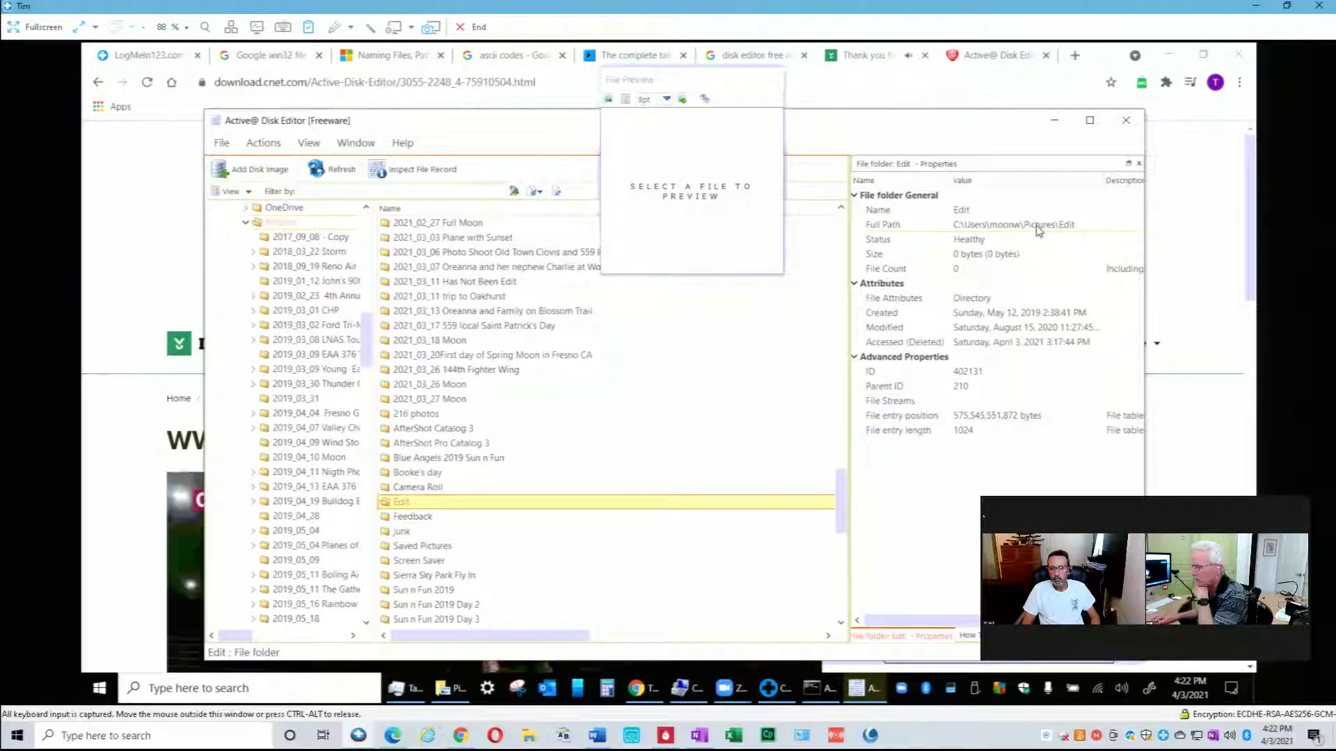
right_click(1055, 229)
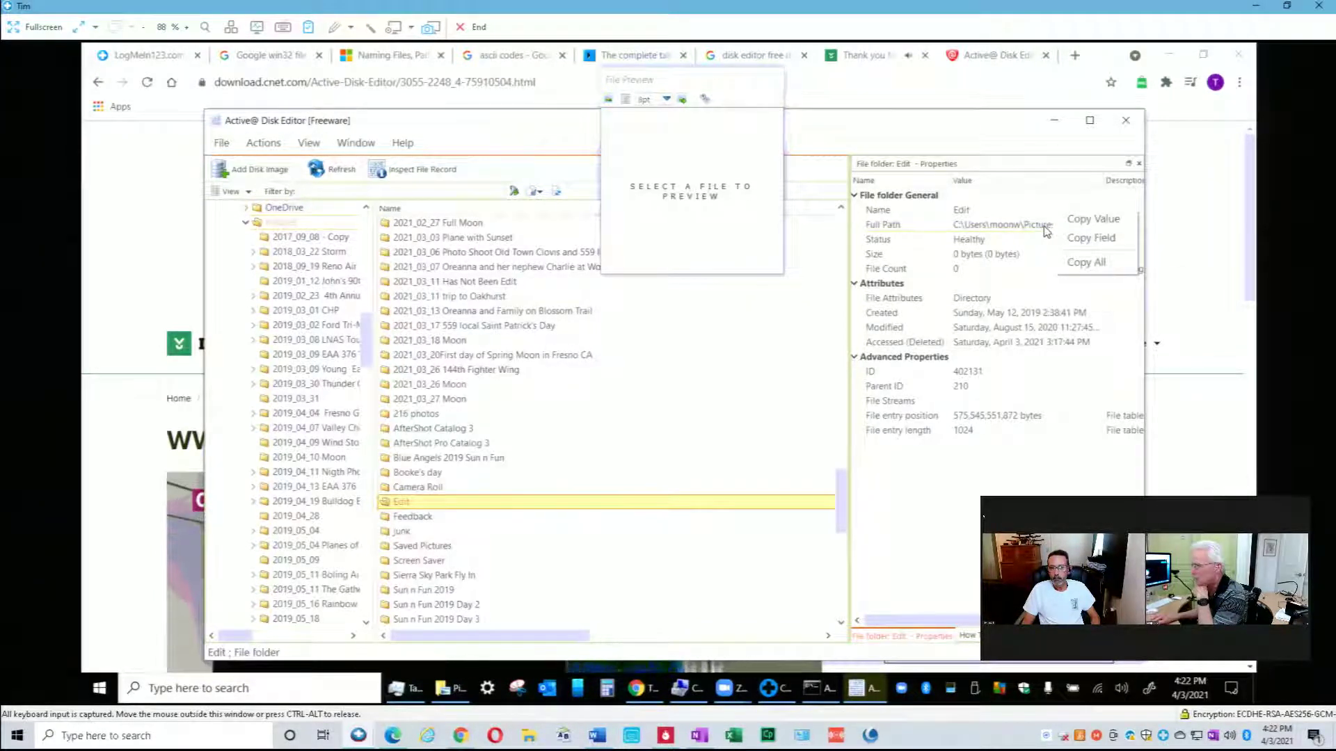
click(1045, 228)
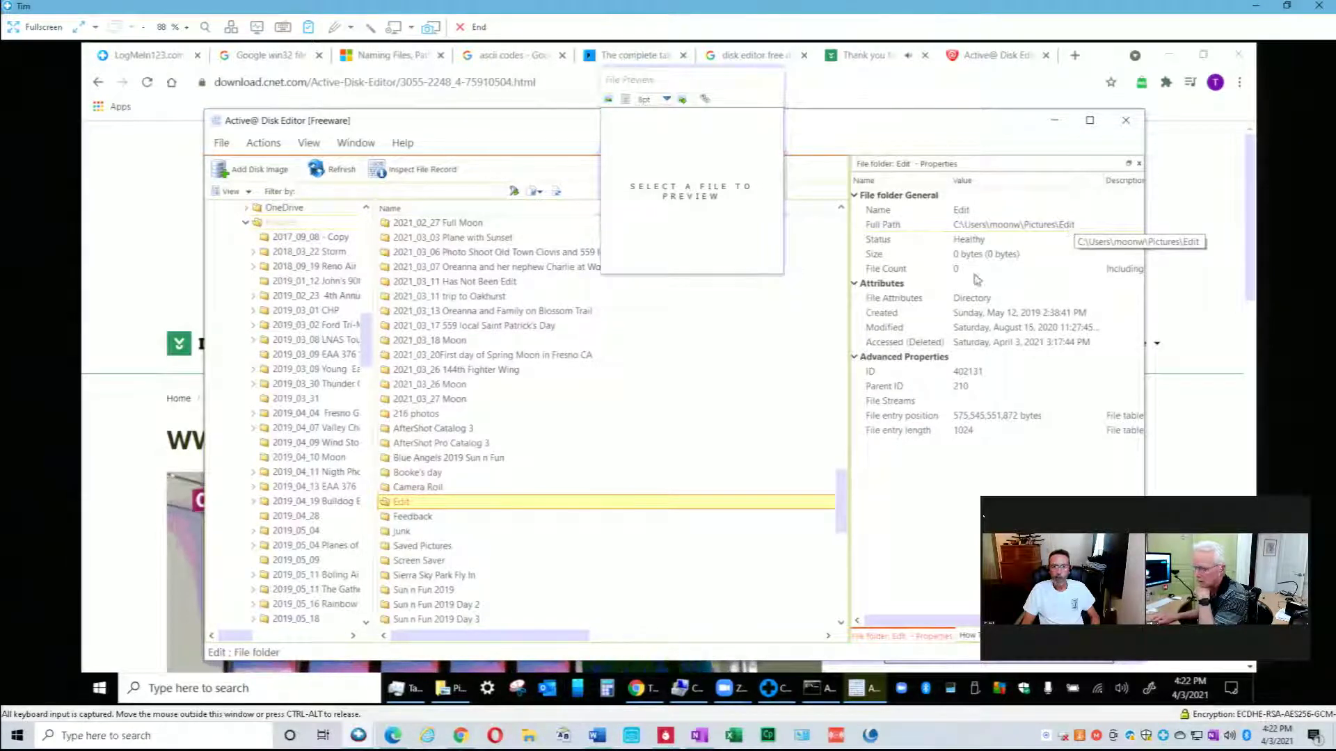
- Open the Edit folder in File Explorer from the disk editor, check its full path, and close the Explorer window
right_click(411, 508)
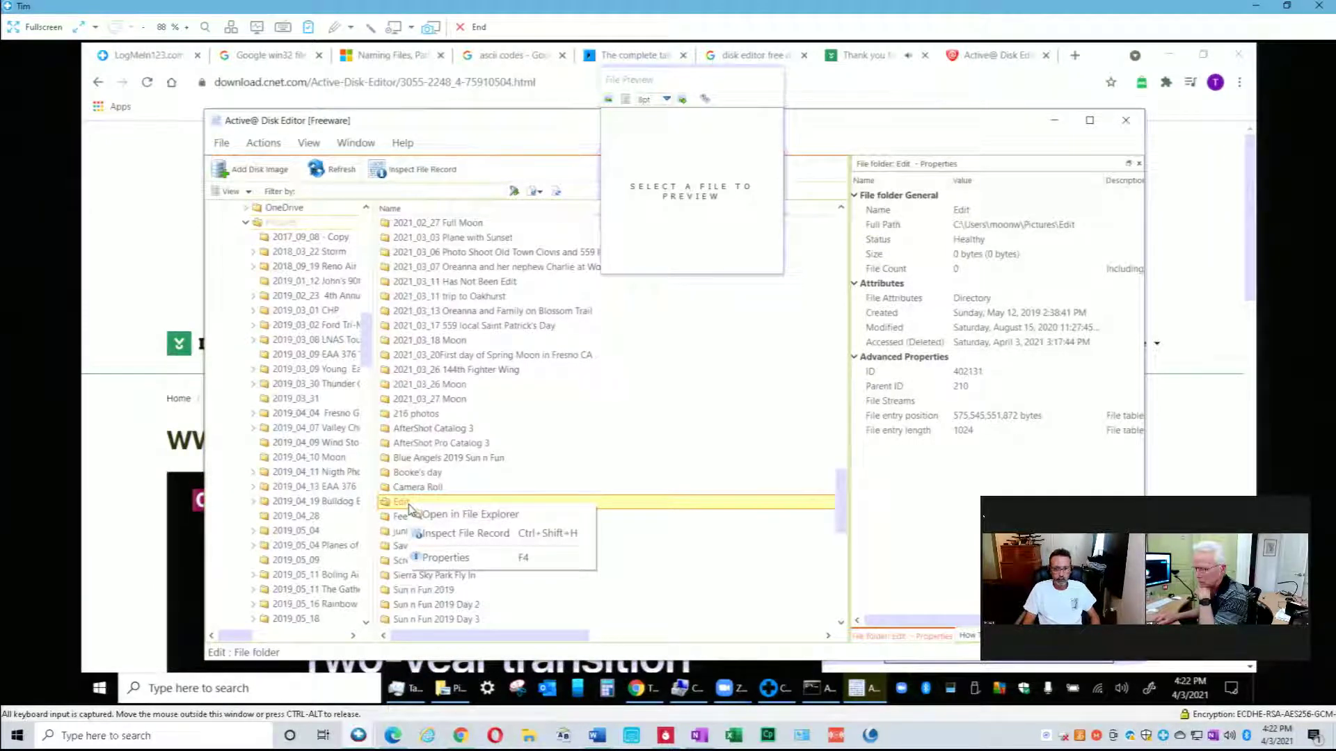
click(448, 518)
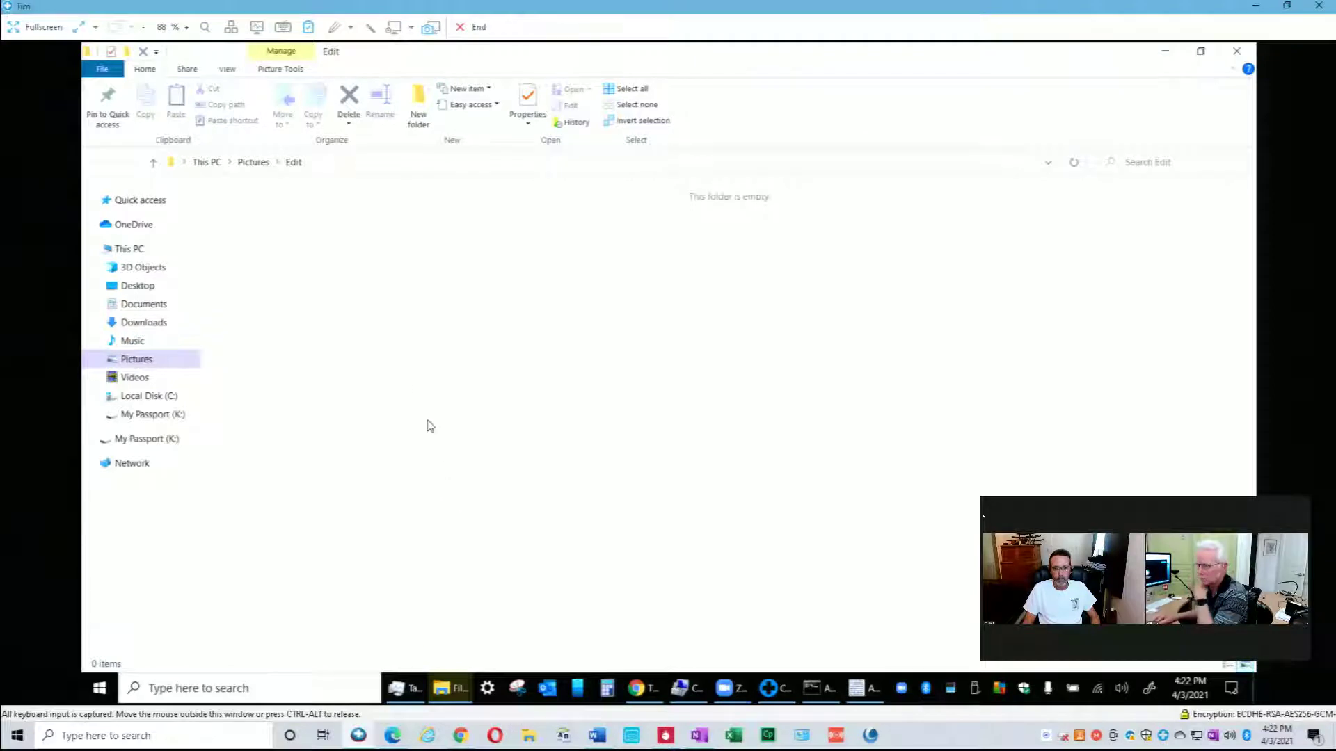
click(323, 161)
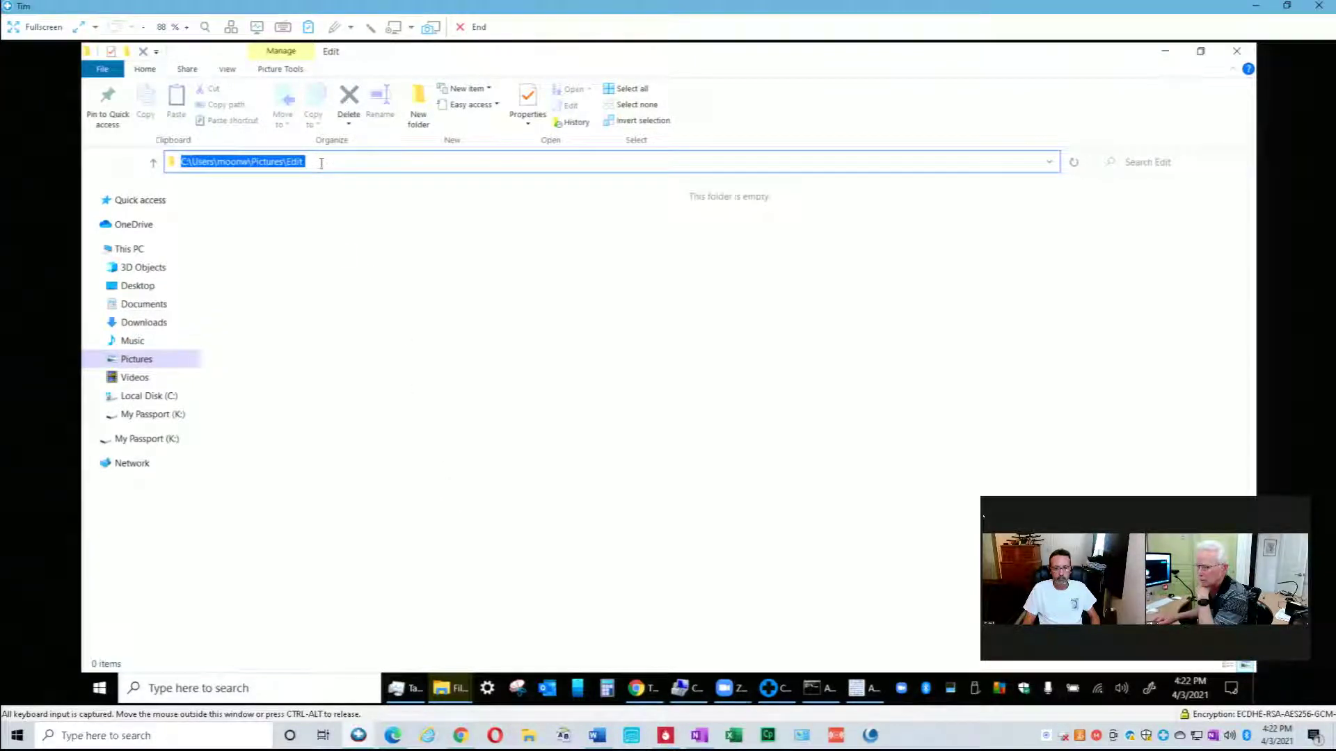
click(1239, 53)
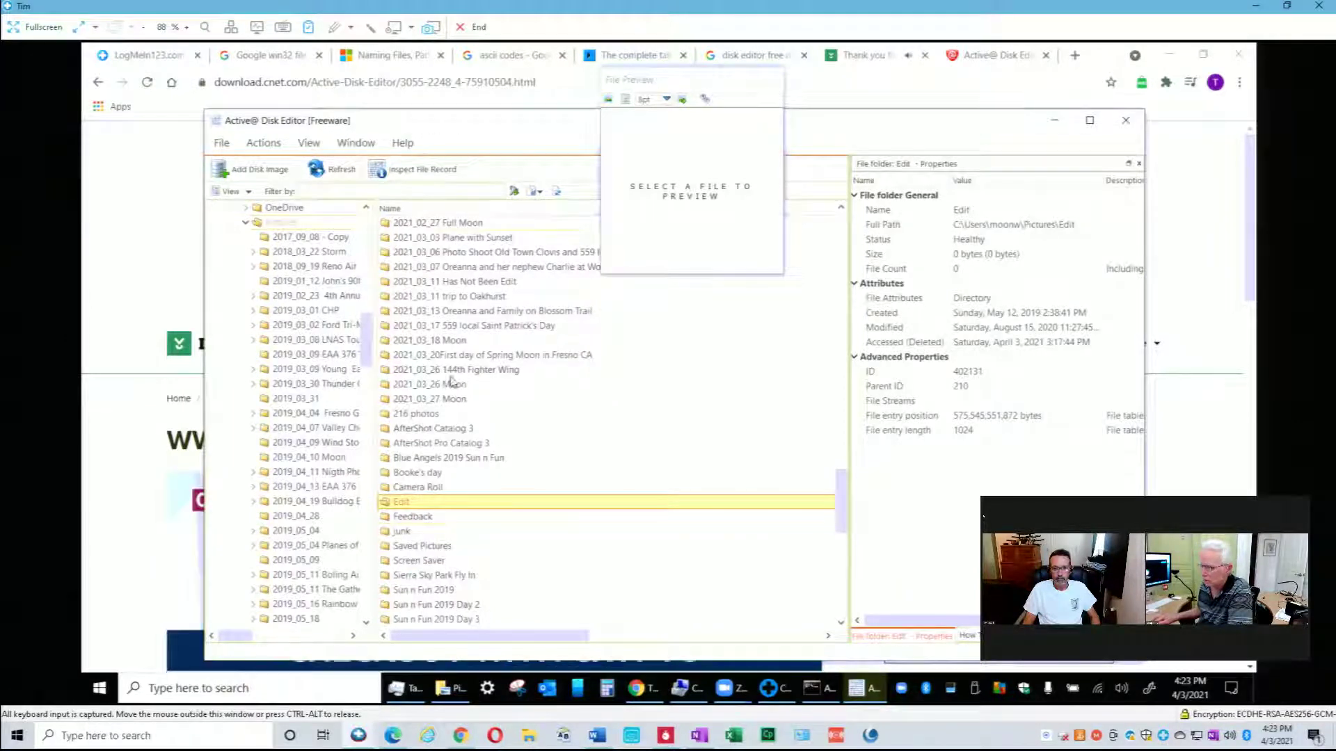
- Inspect the file record of the Edit folder in a maximized window and review the properties of volume C:
right_click(409, 511)
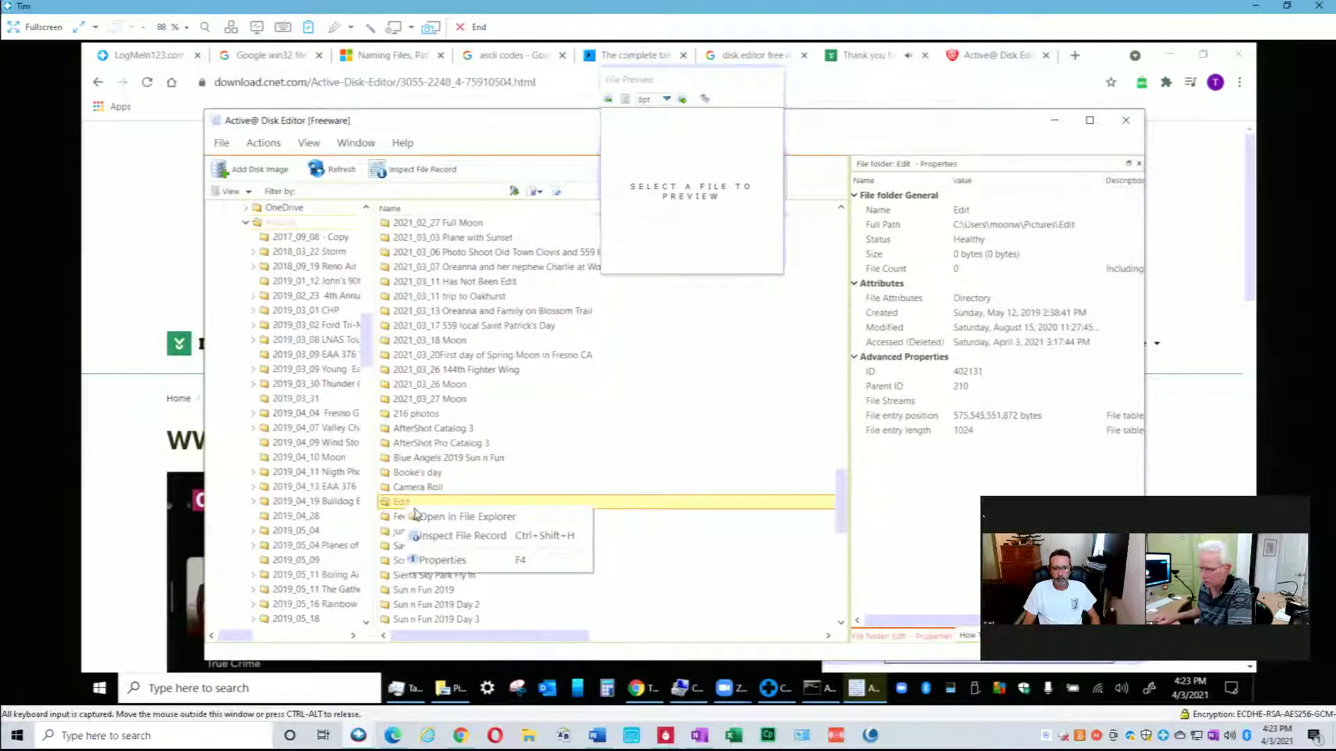
click(457, 537)
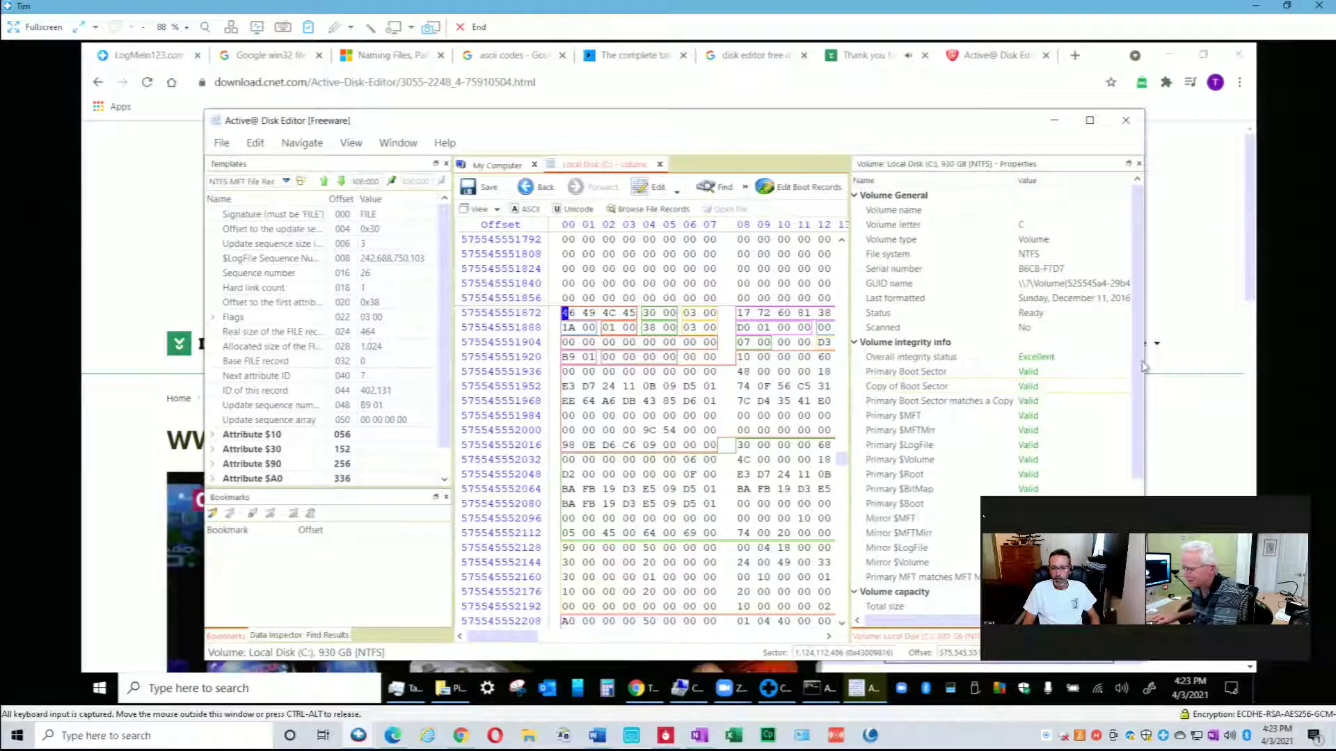
click(1091, 123)
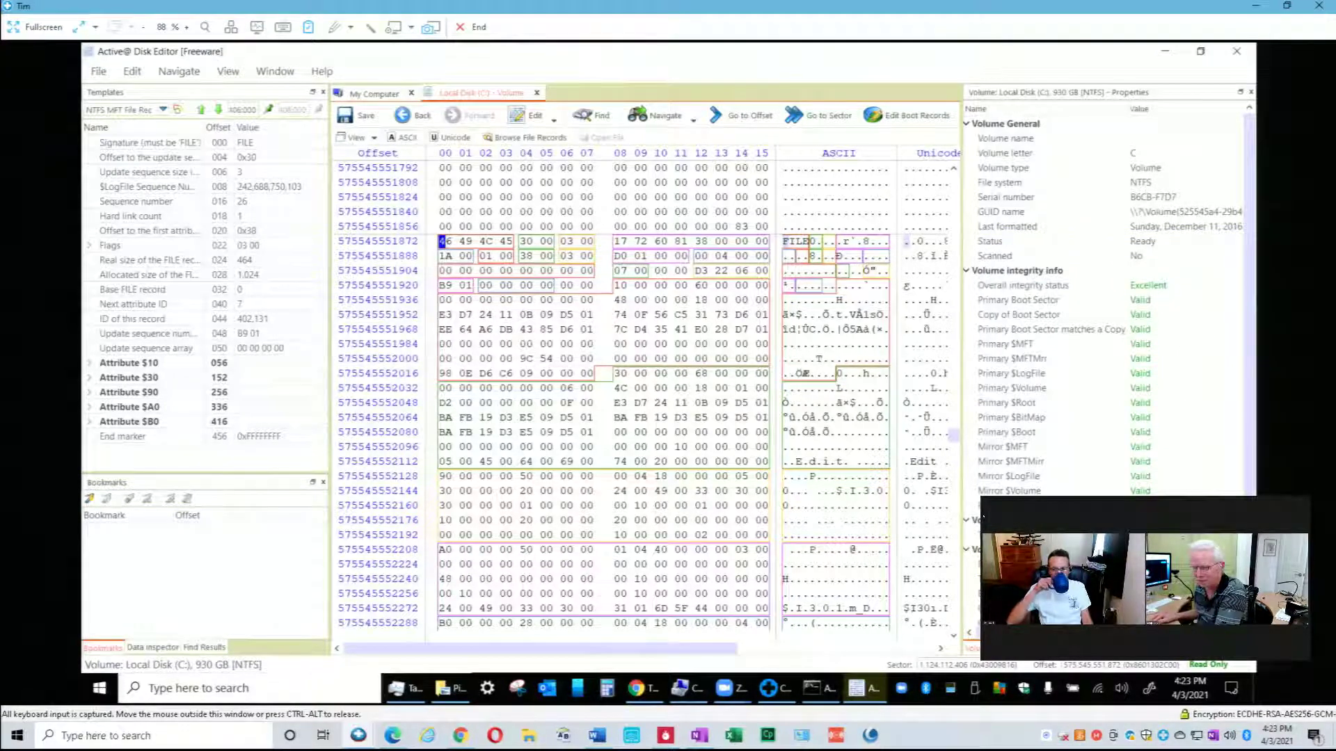
drag(962, 627, 546, 592)
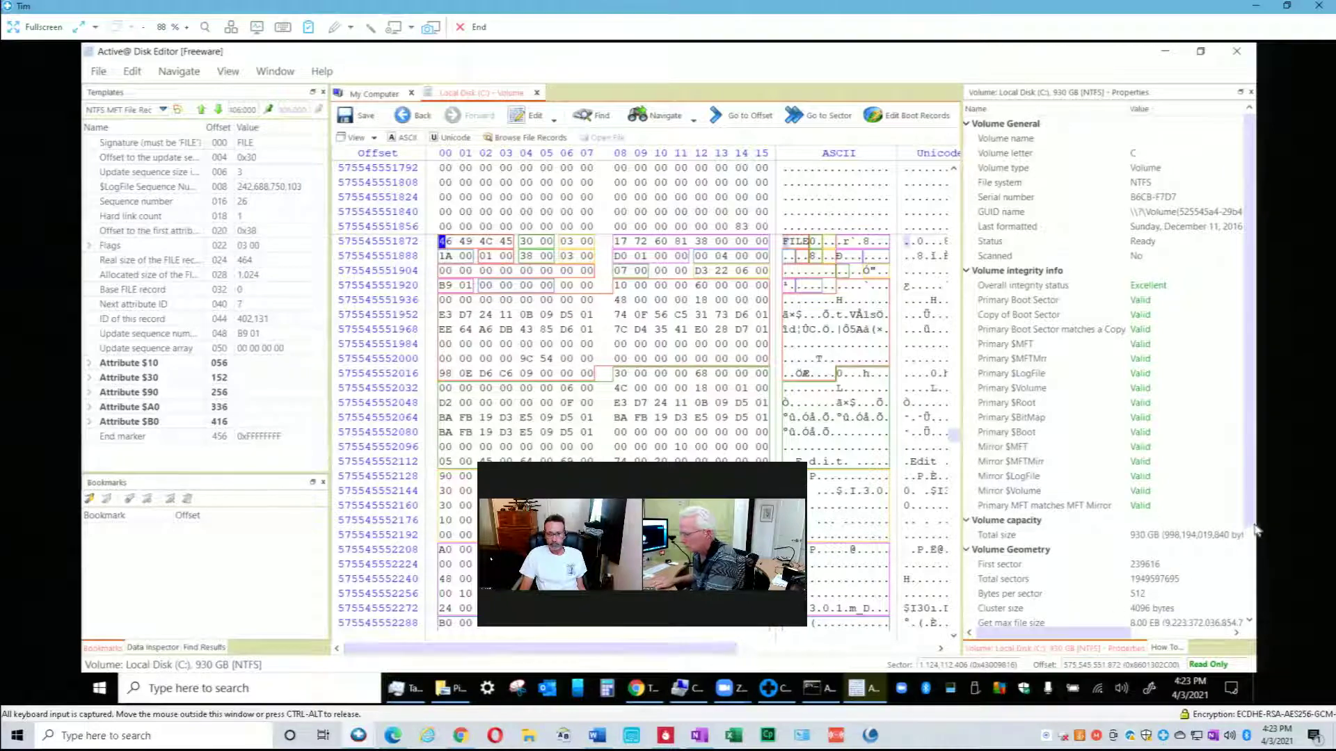
scroll(1252, 585, down, 2)
scroll(1252, 584, down, 2)
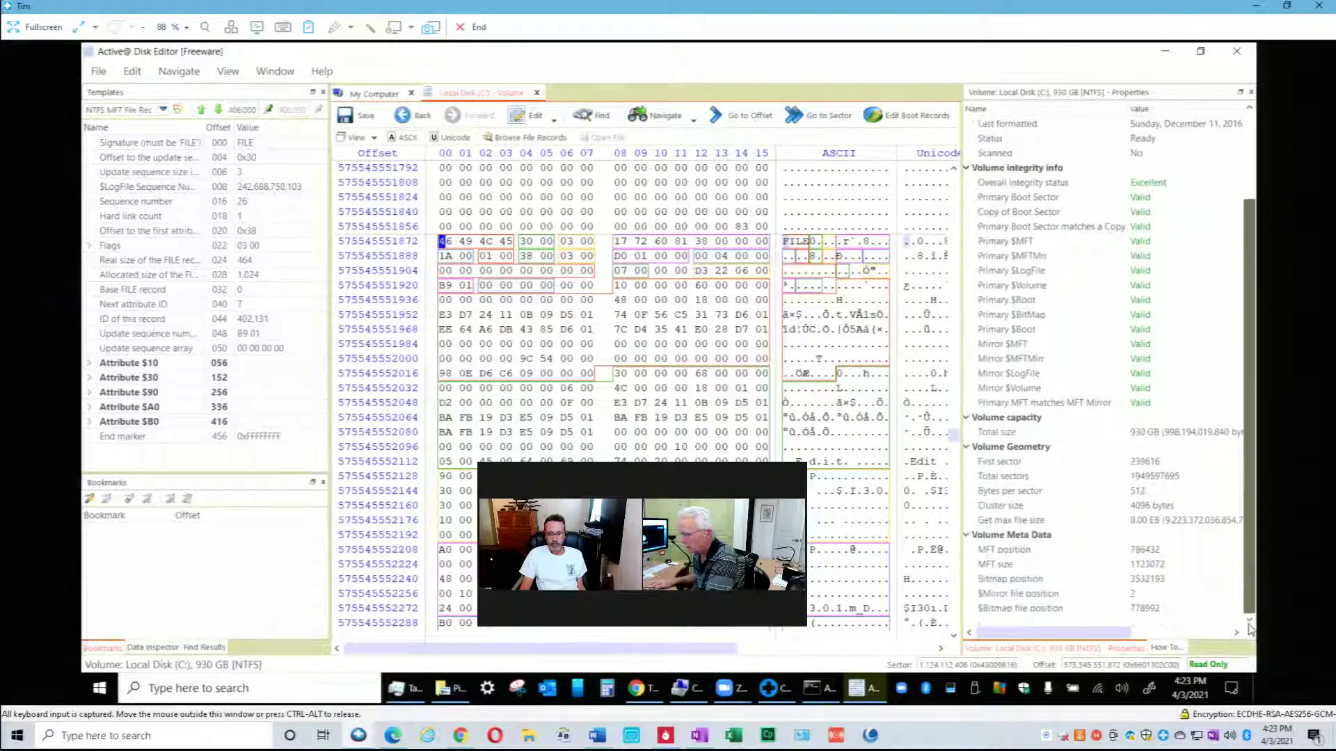
scroll(1248, 570, up, 3)
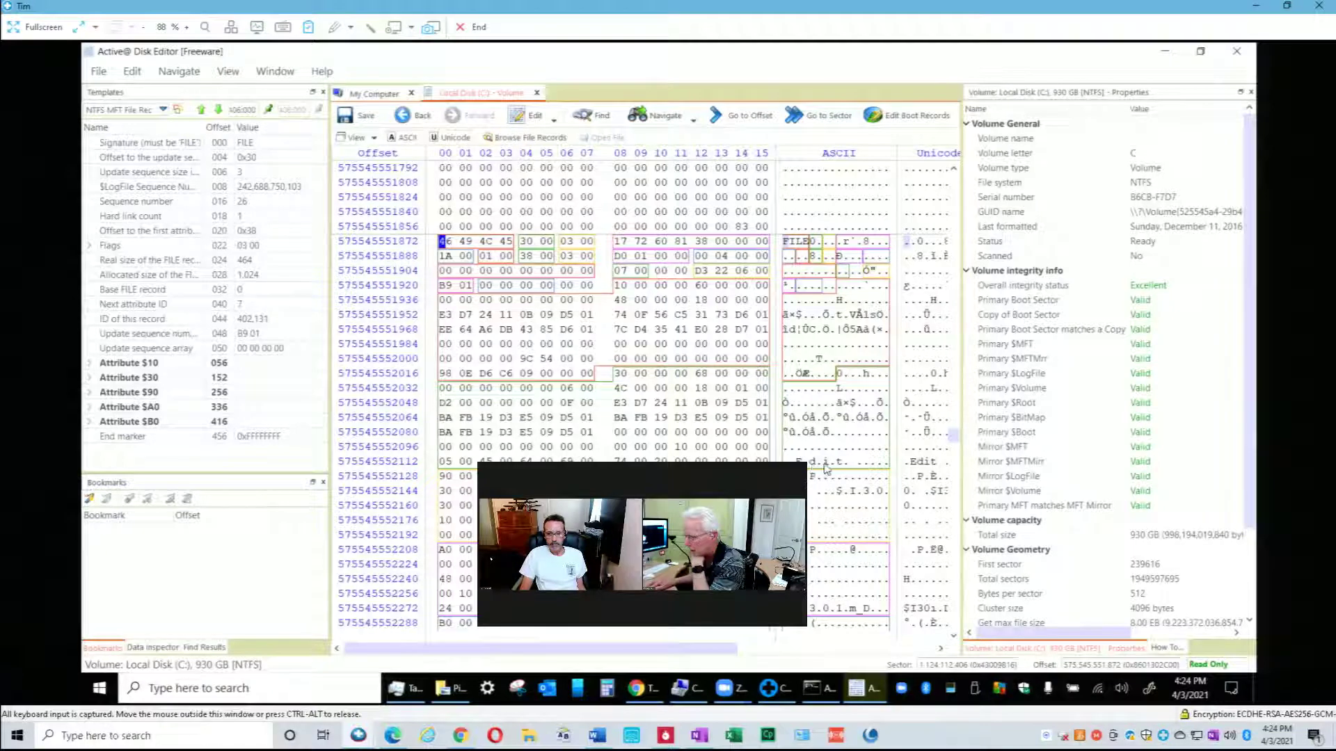
- Examine the characters of the file name Edit in the folder's record, in both the ASCII and Unicode columns
mouse_move(836, 472)
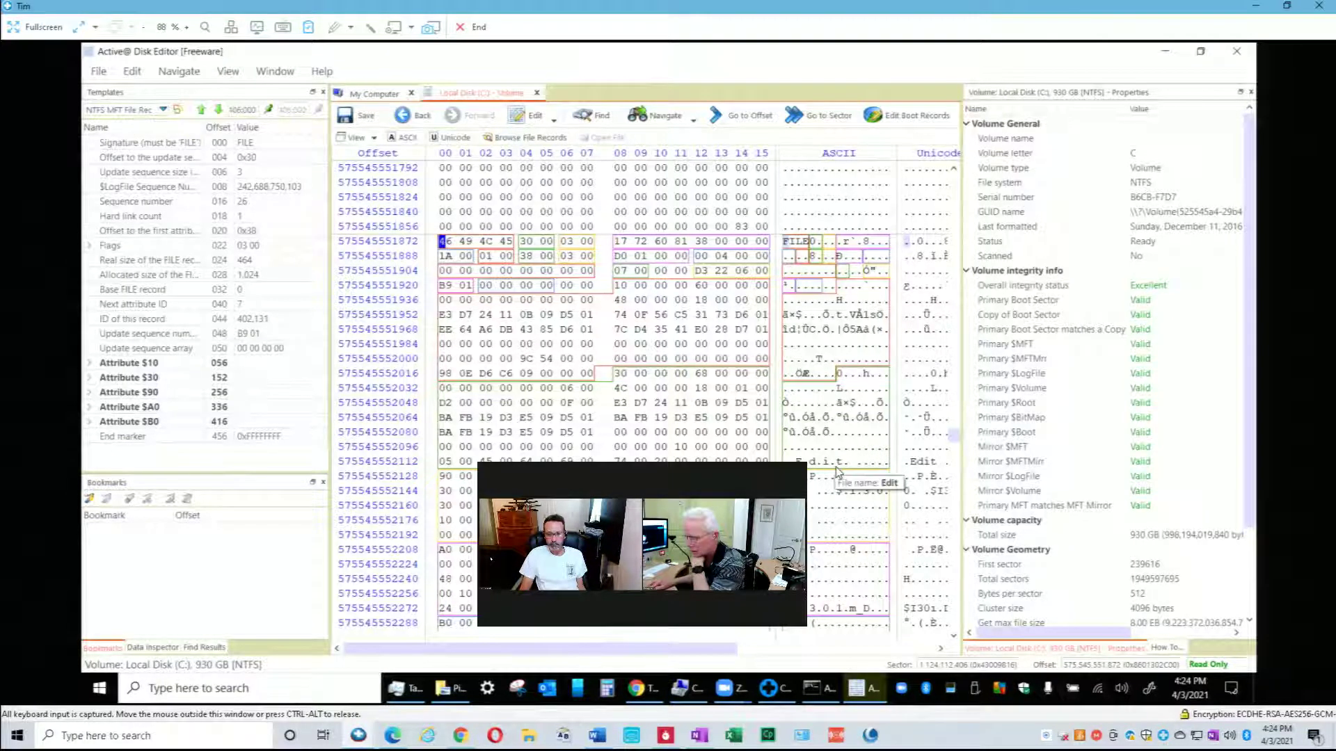
click(798, 462)
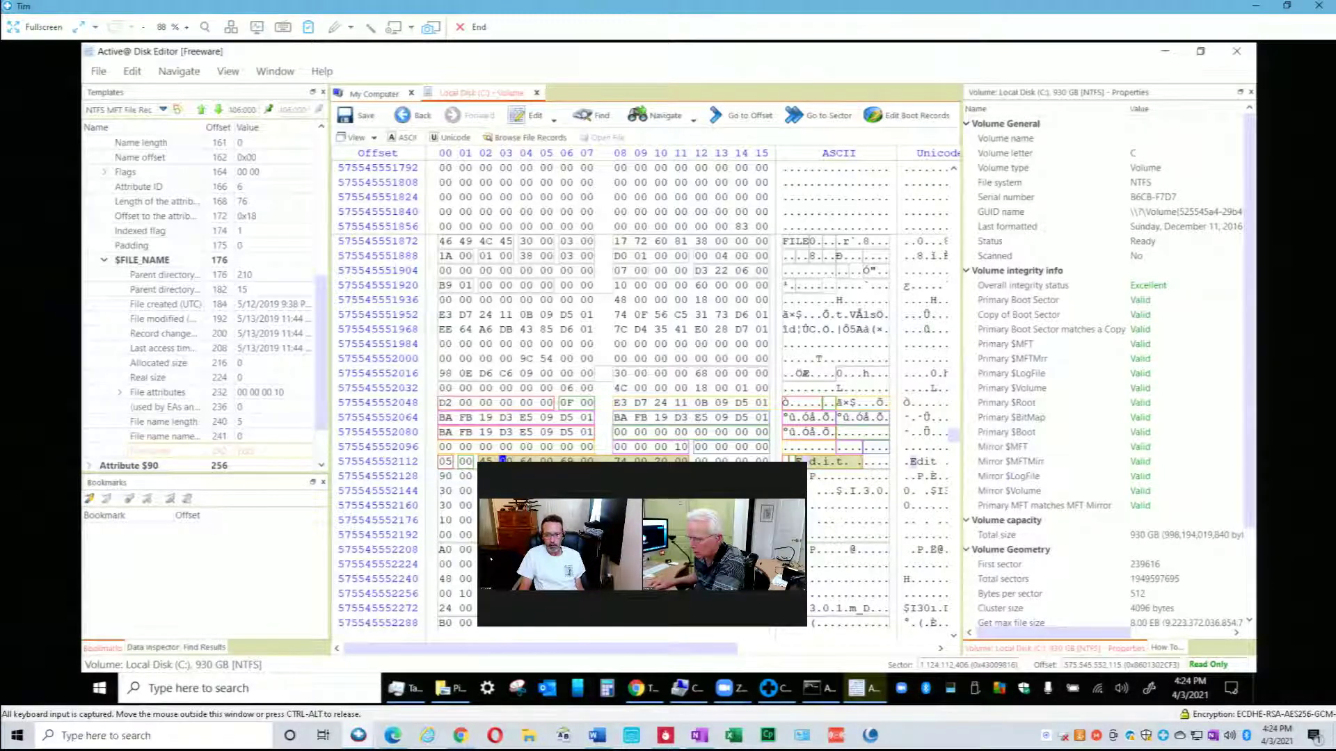
key(Right)
key(Right)
key(Right)
click(934, 462)
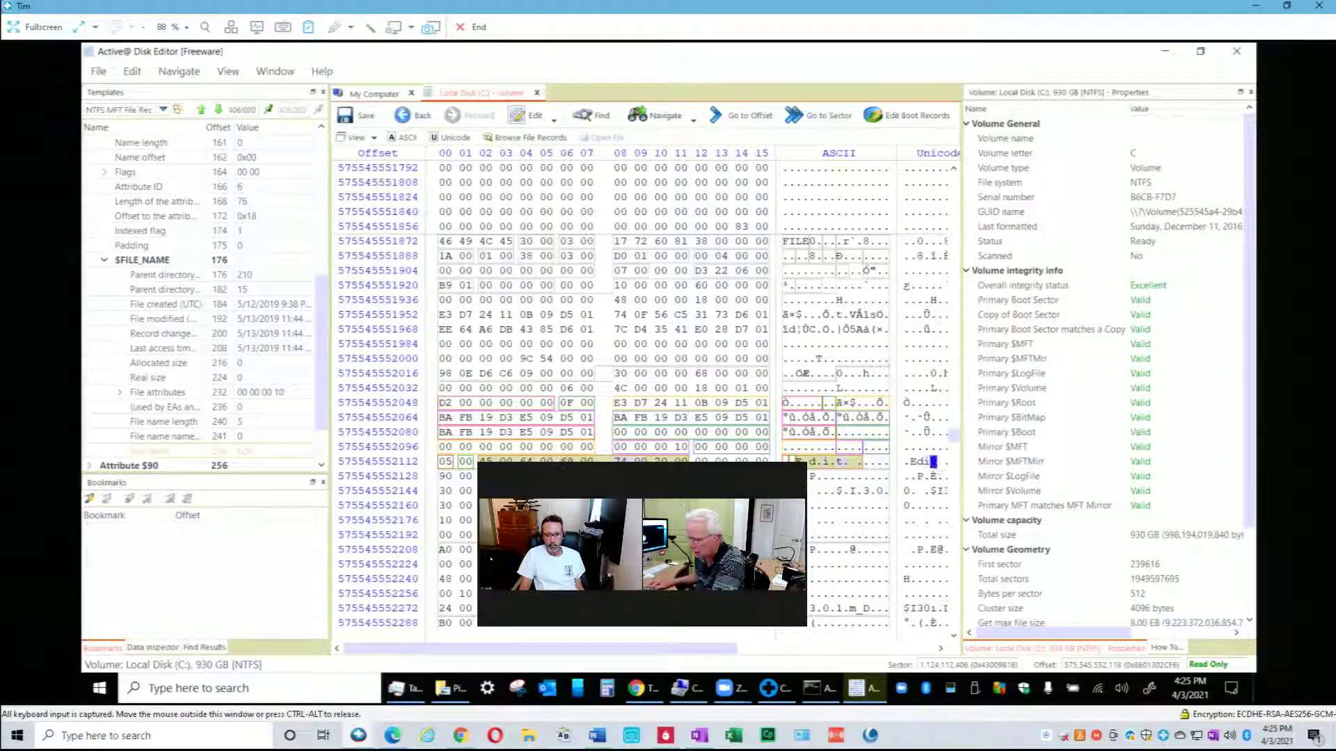
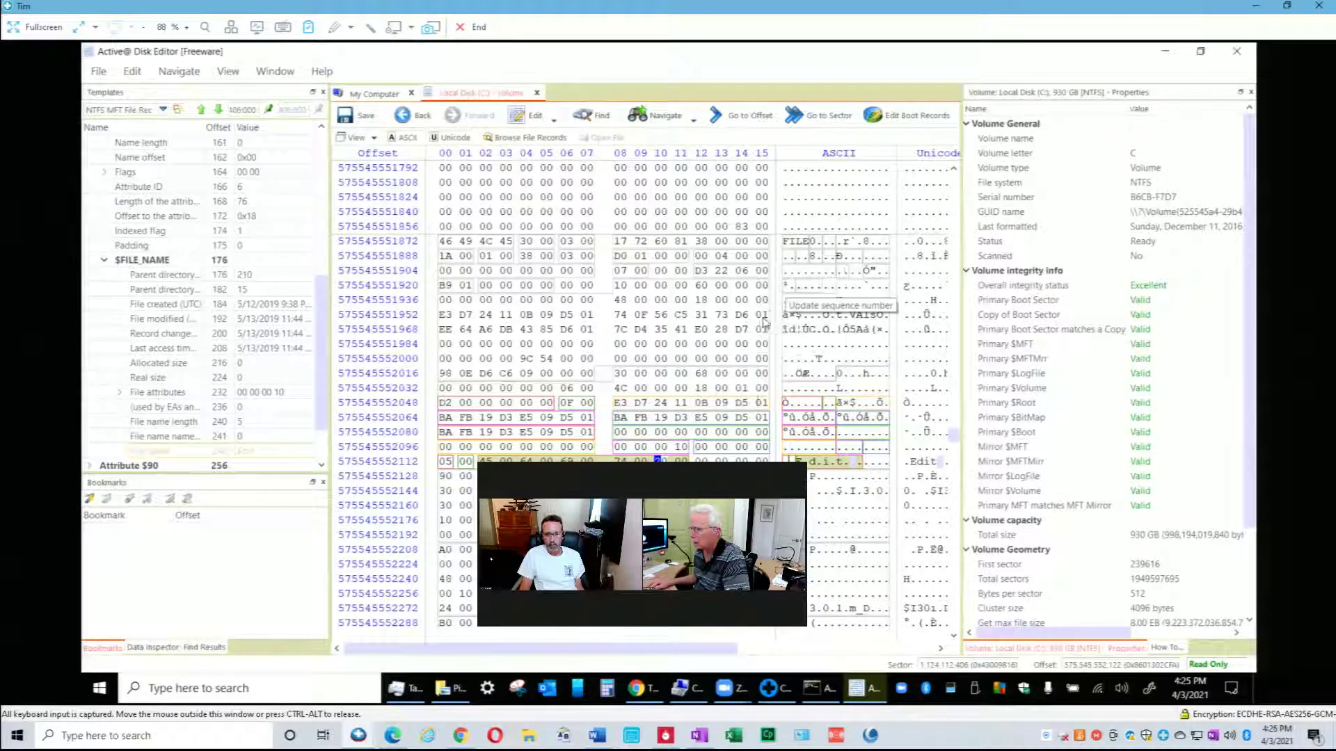
click(1202, 53)
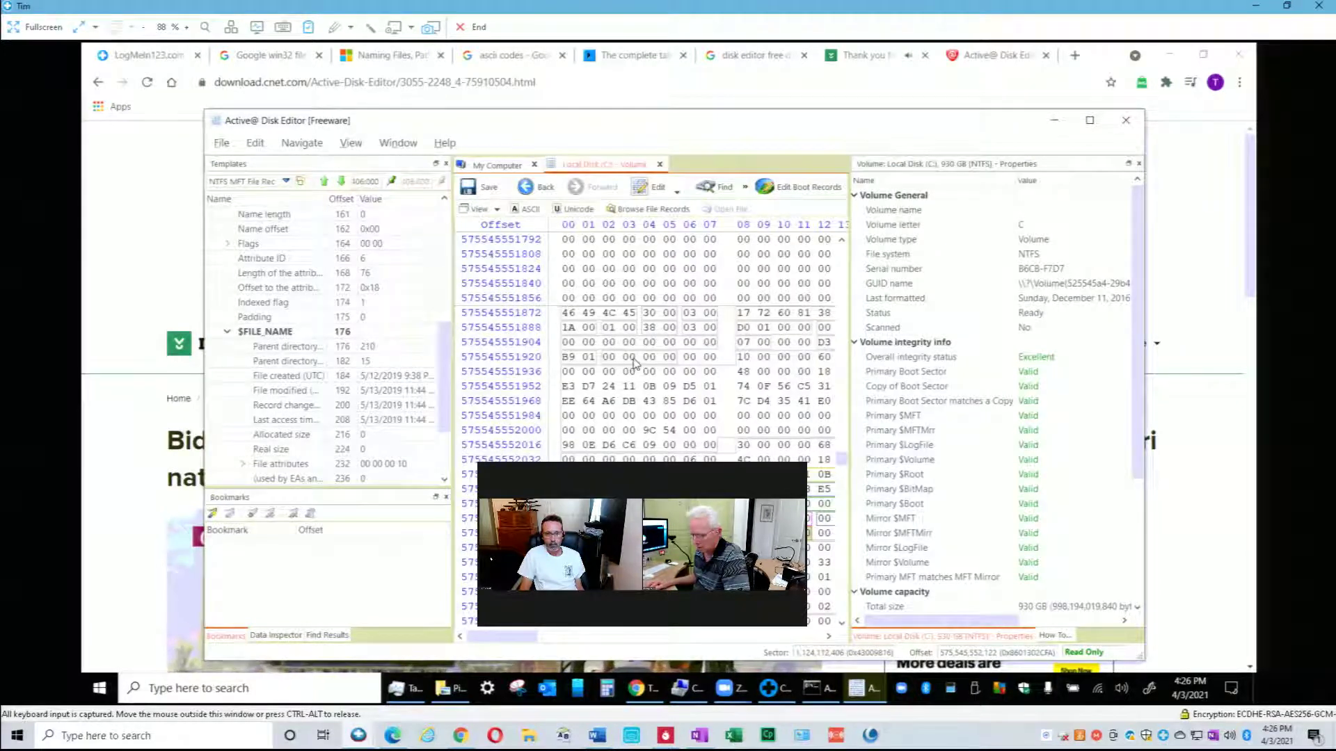
key(alt+Tab)
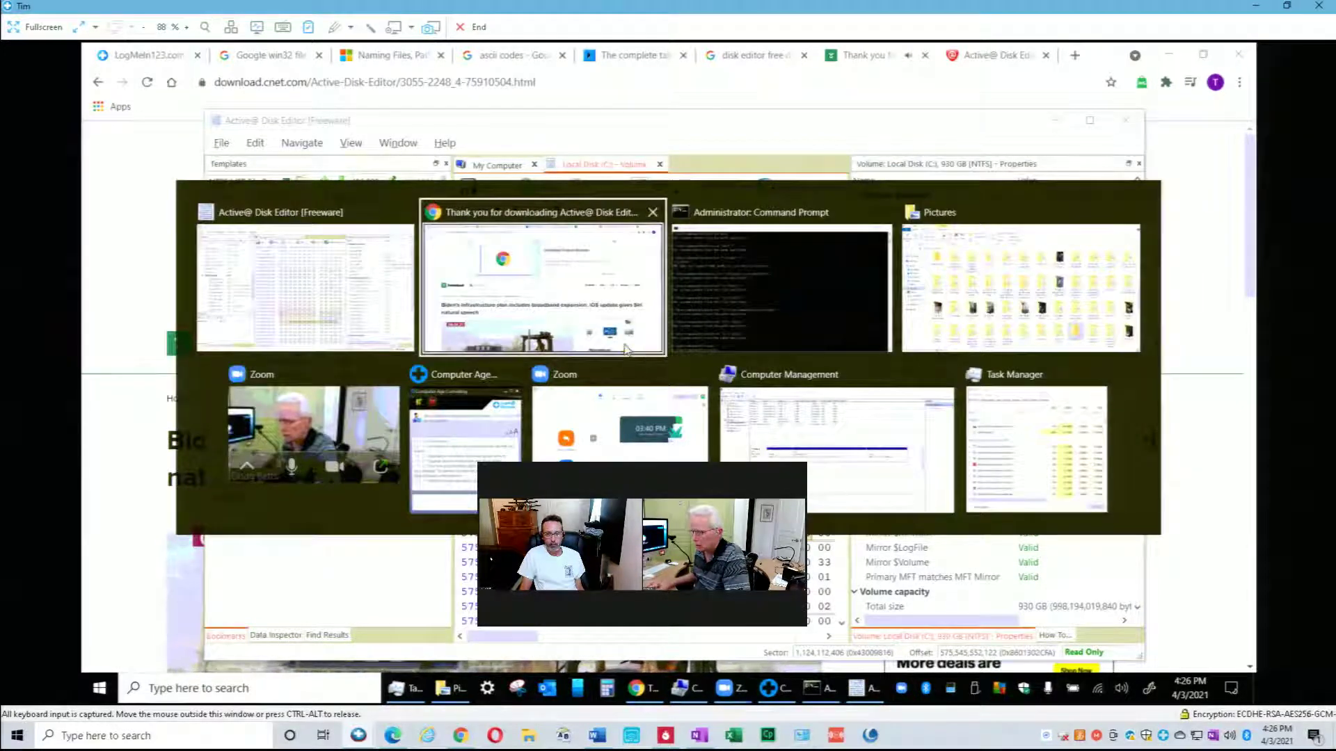
key(alt+shift+Tab)
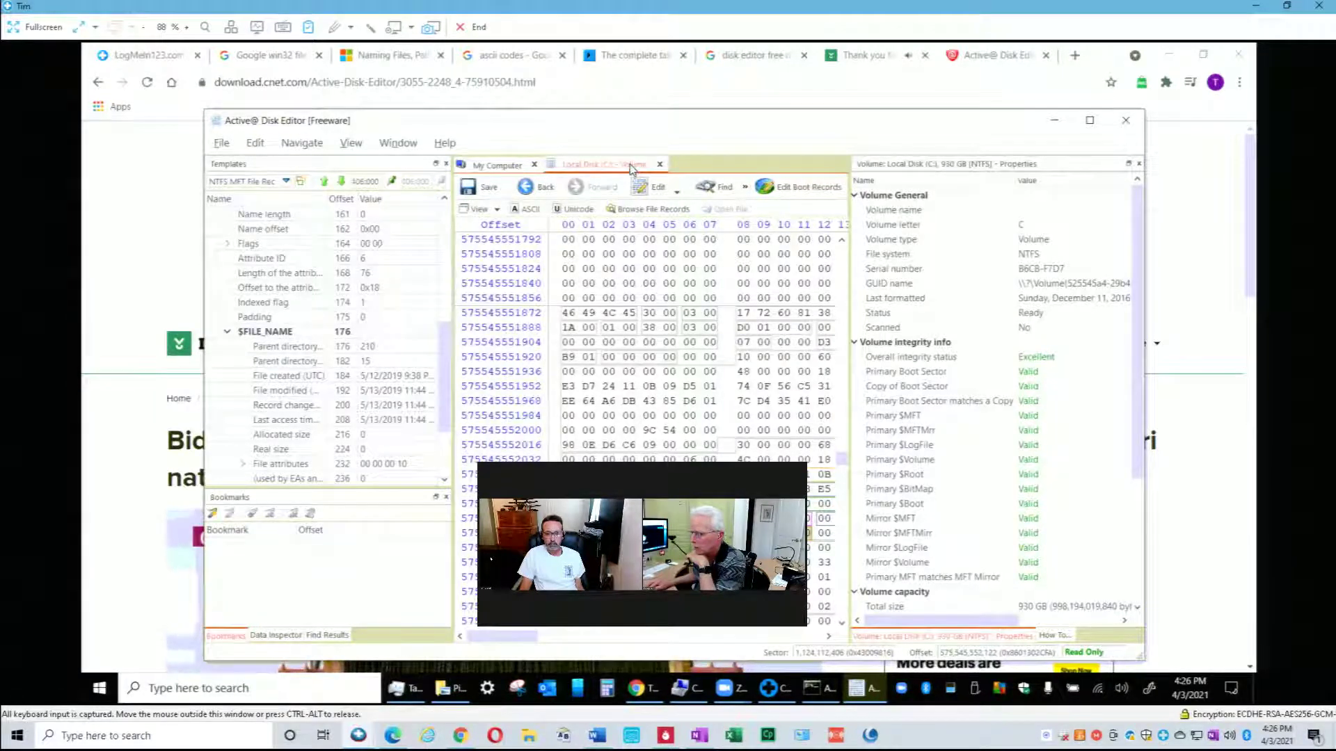
- Inspect the file record of the Camera Roll folder in a maximized window and examine its name in the ASCII column
click(505, 169)
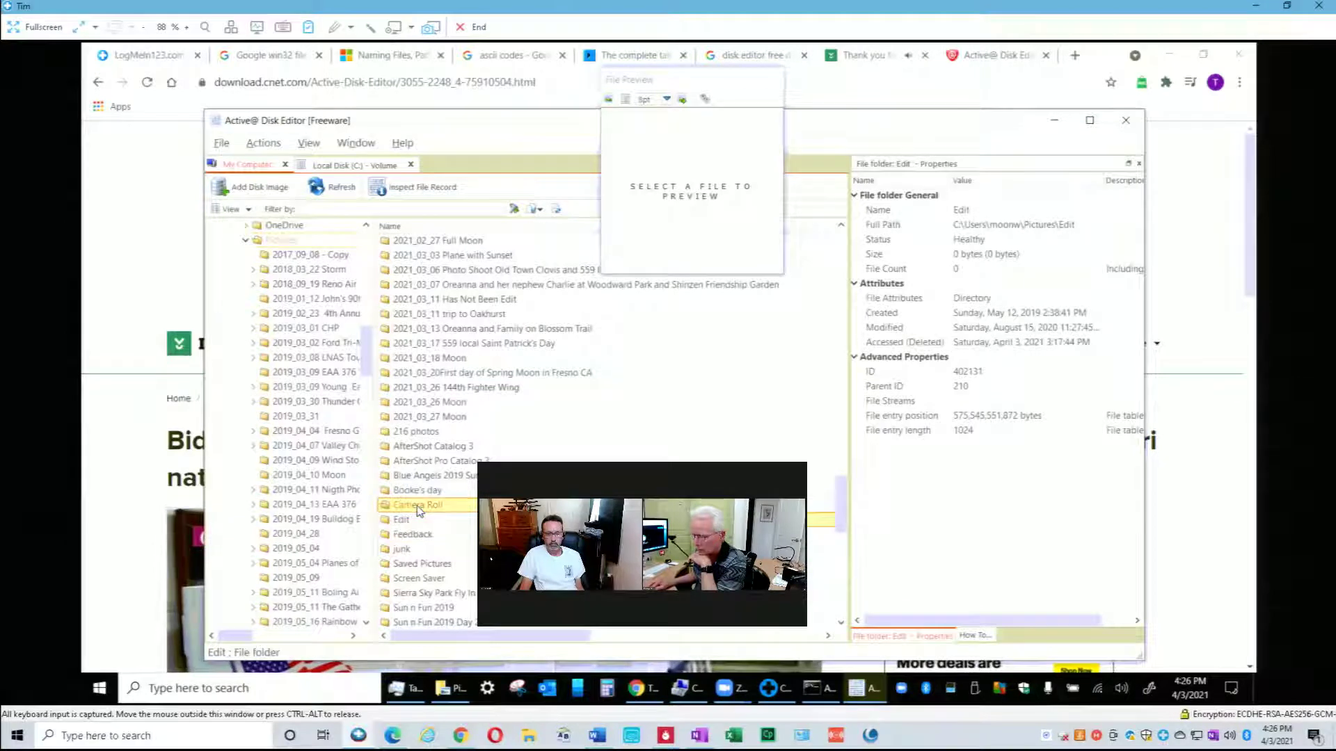
right_click(418, 510)
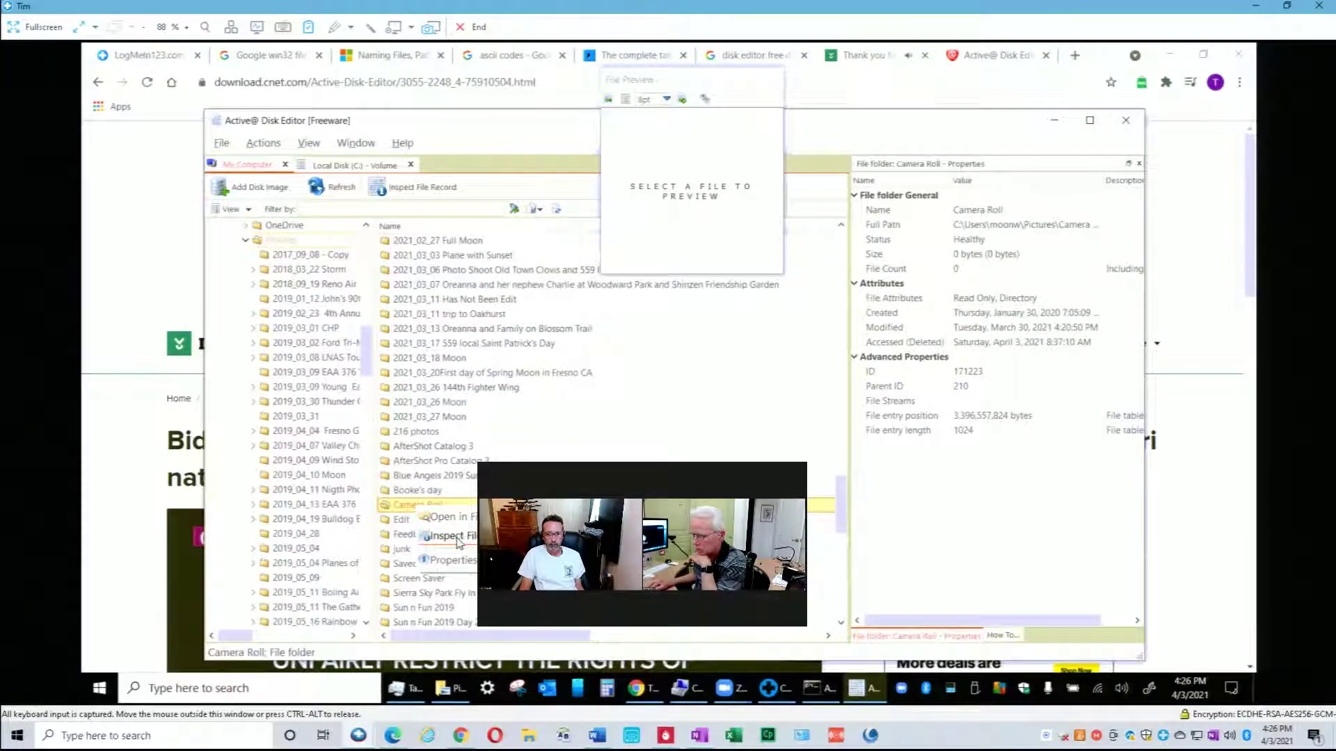
click(449, 536)
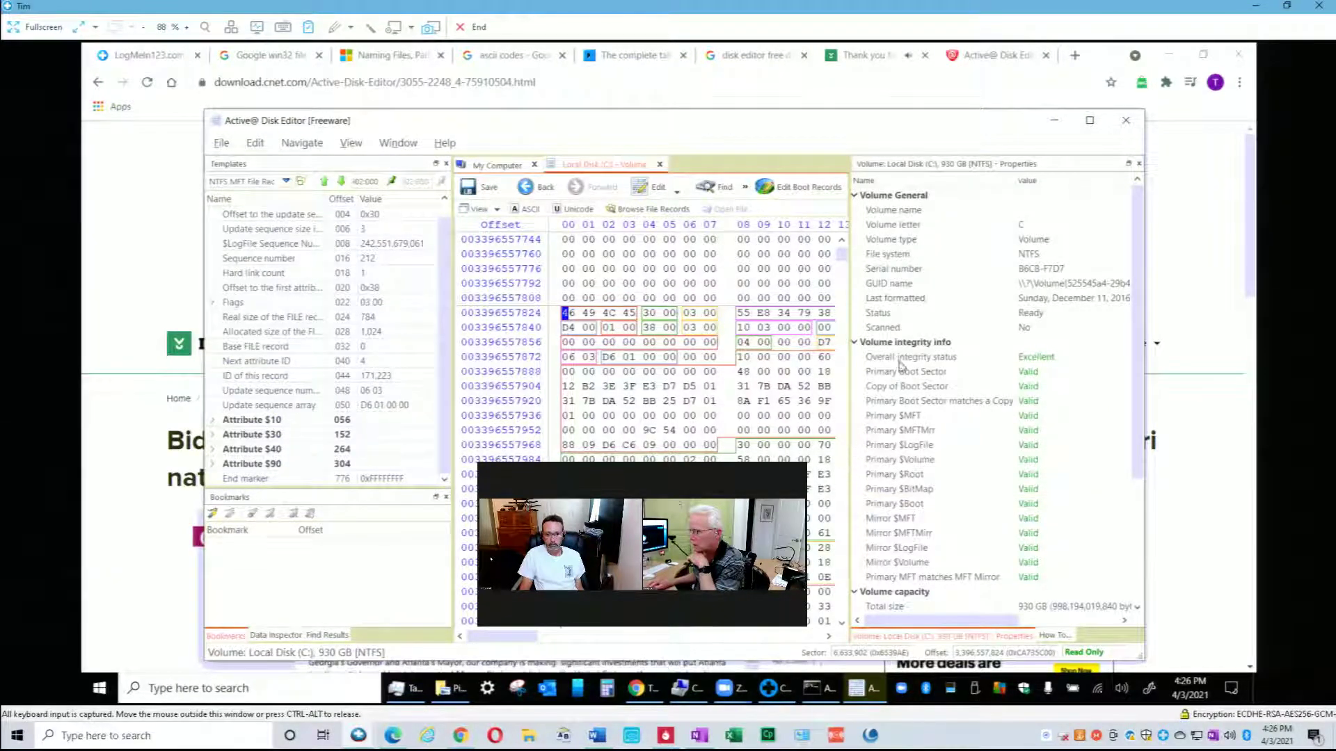
click(1089, 124)
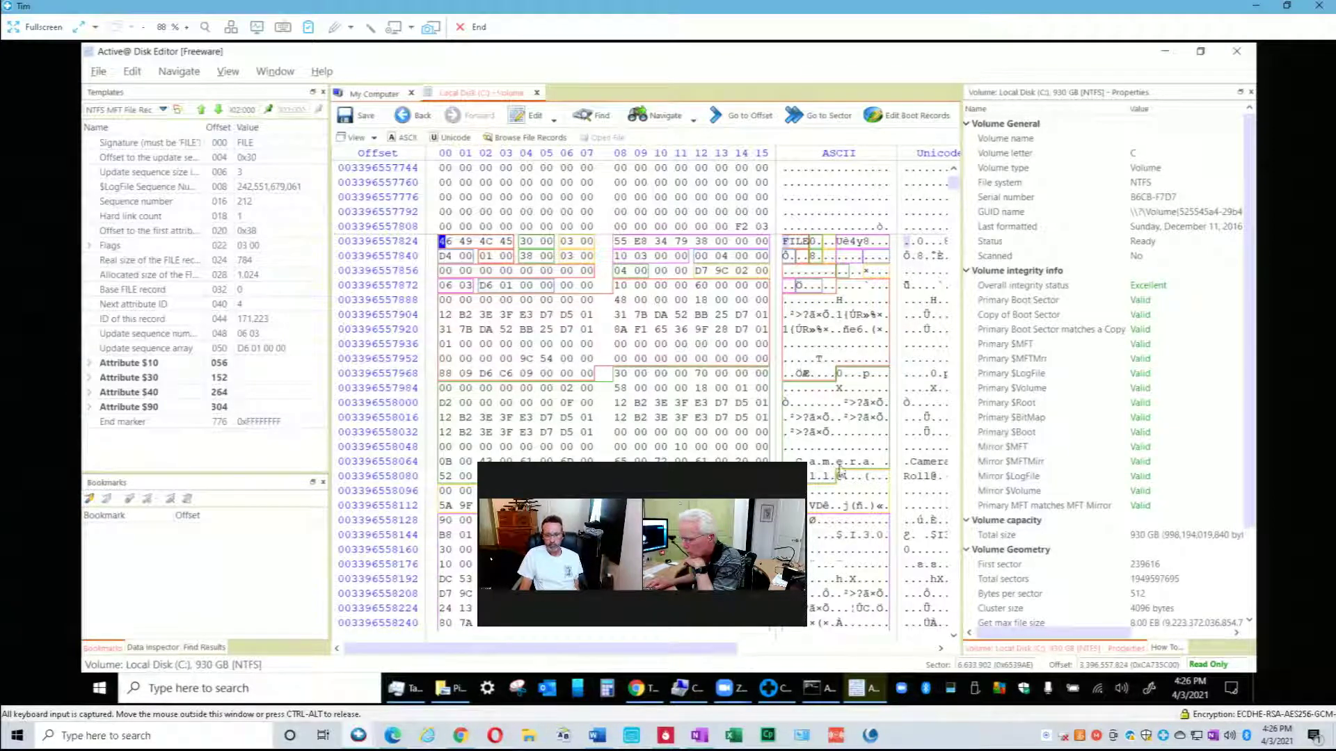
click(880, 462)
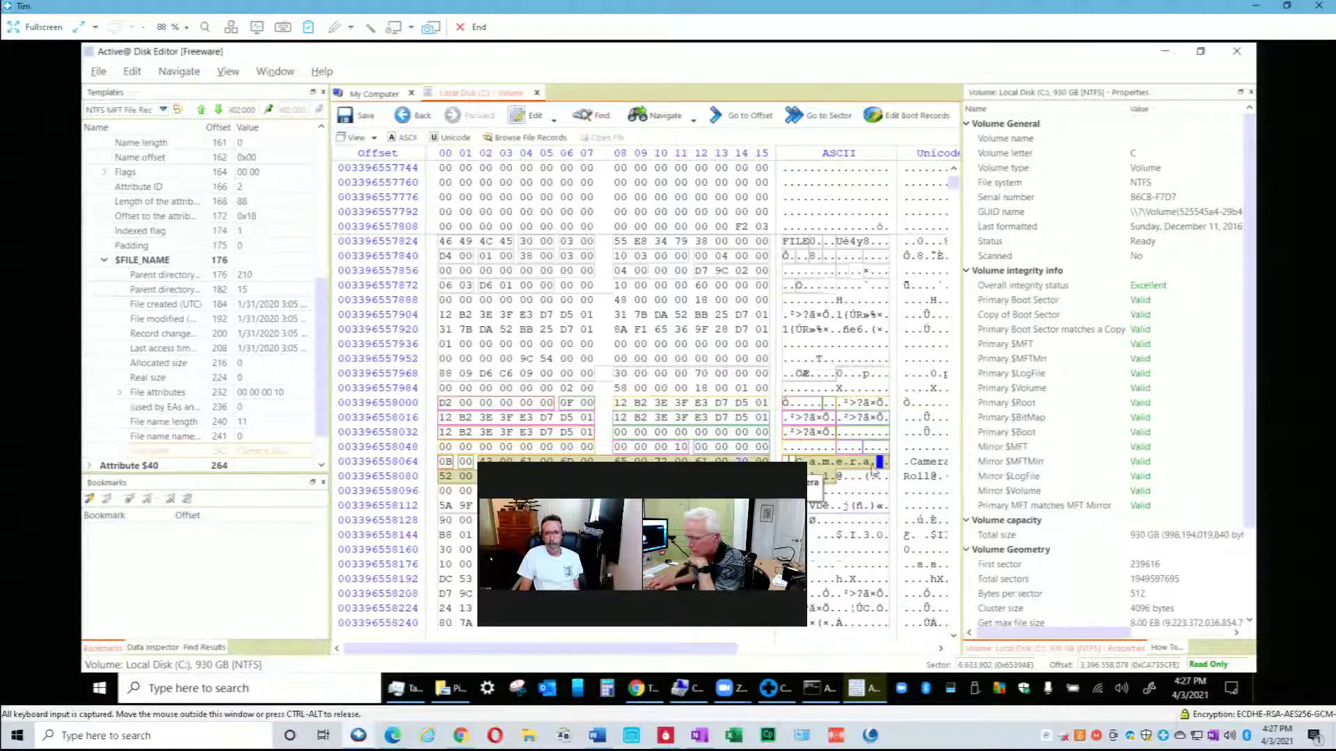
- Return from the Camera Roll record to the Pictures listing and check which actions are offered for the Edit folder
click(393, 94)
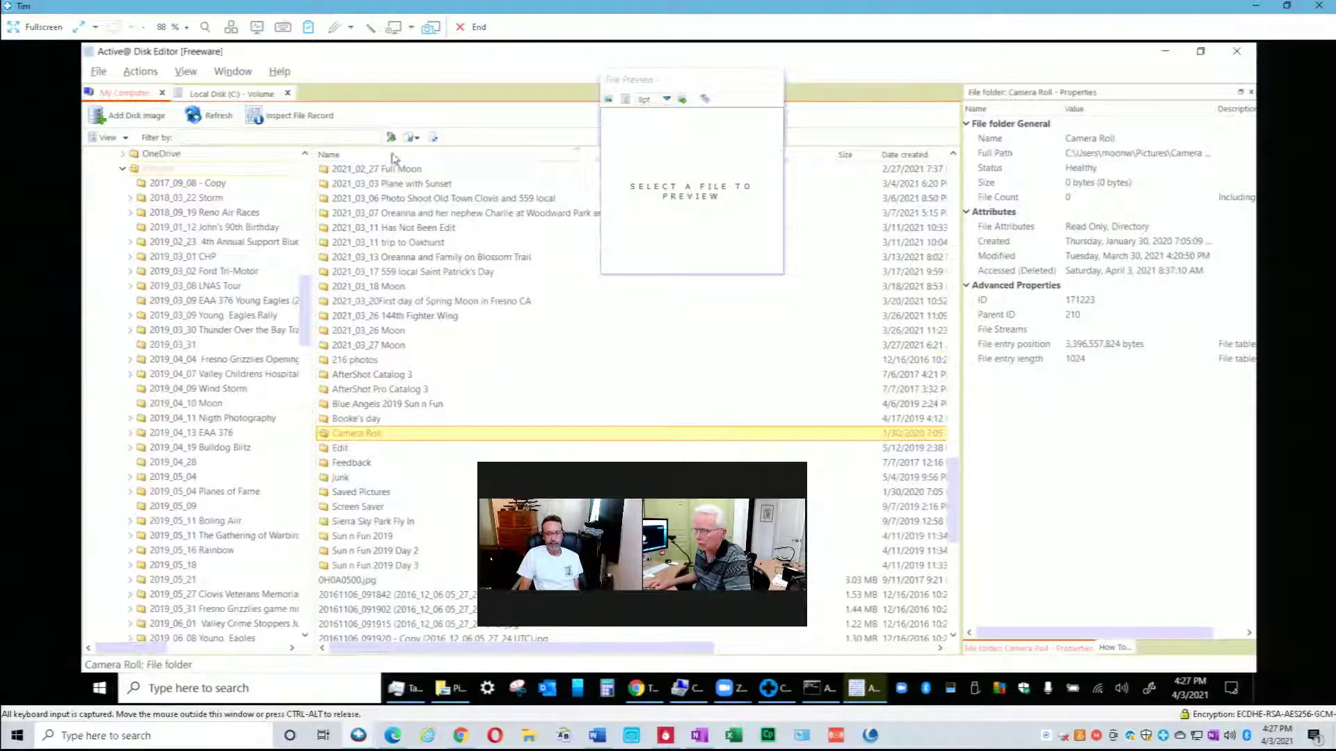
click(239, 95)
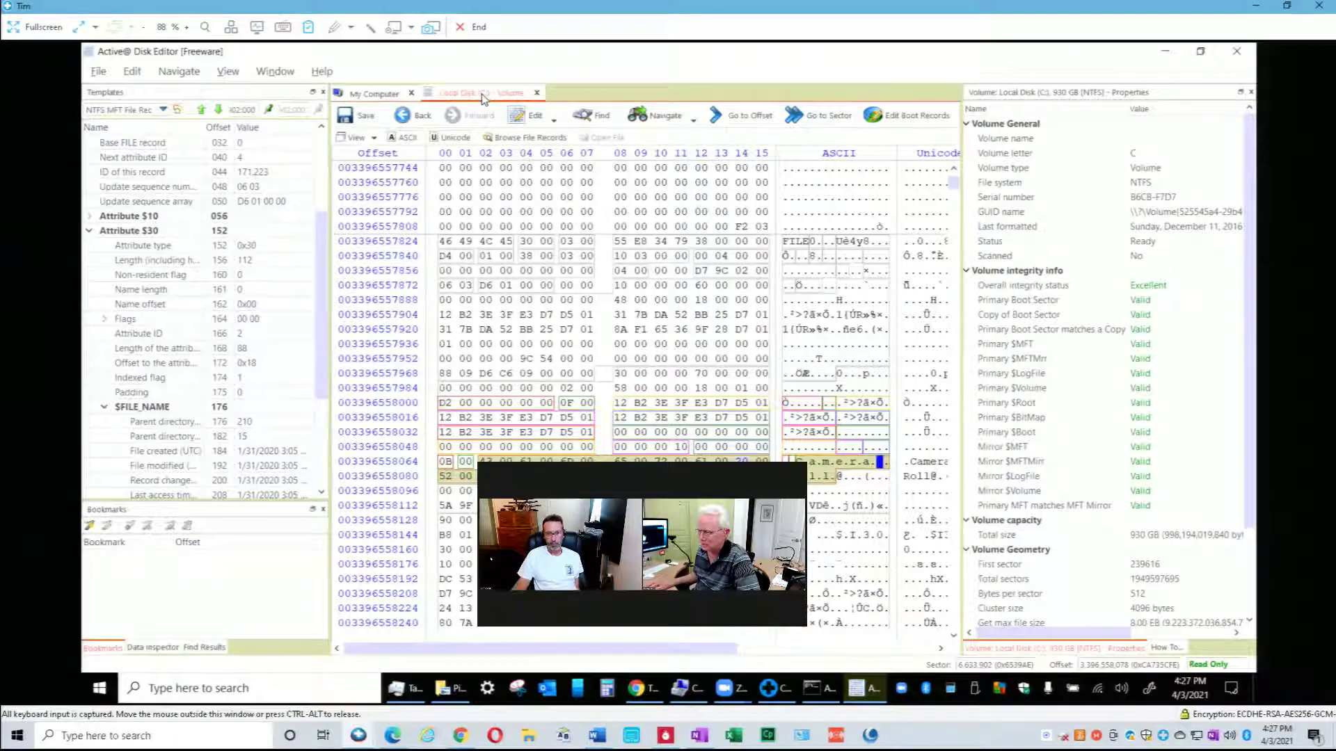
click(375, 94)
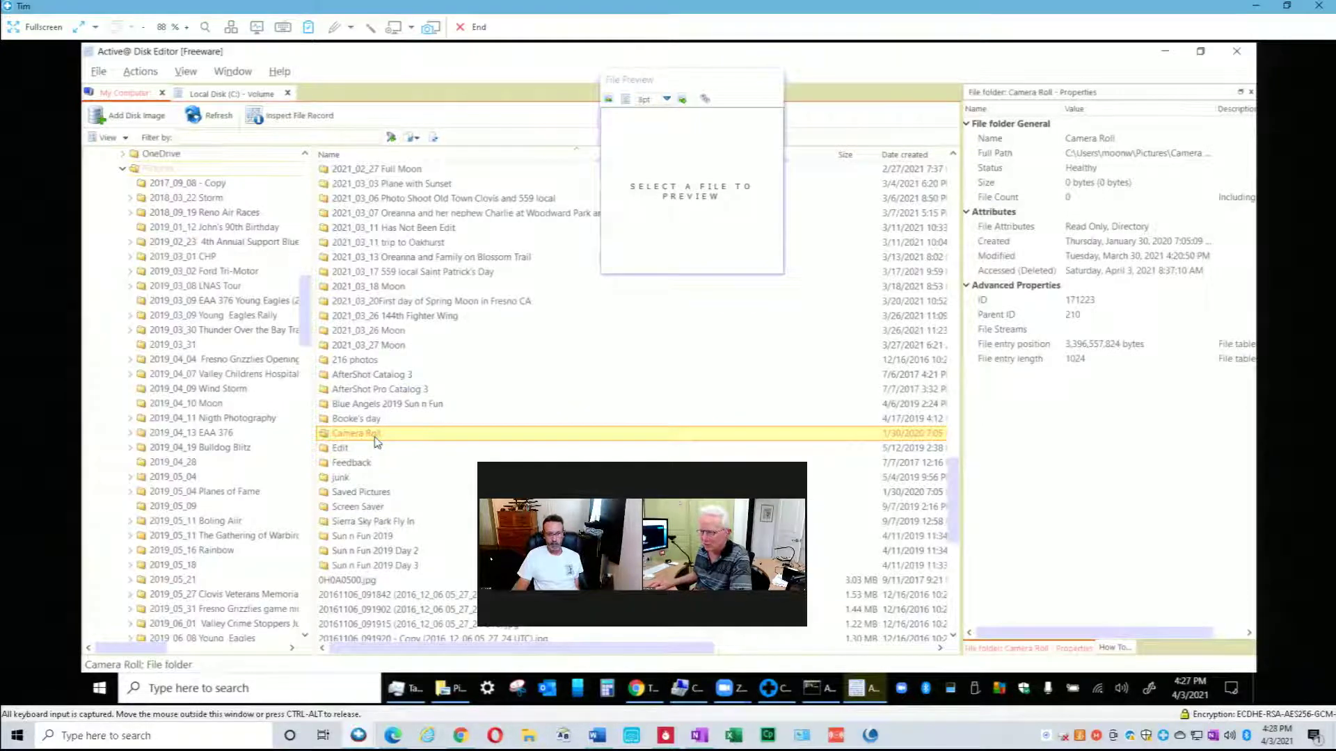
click(345, 448)
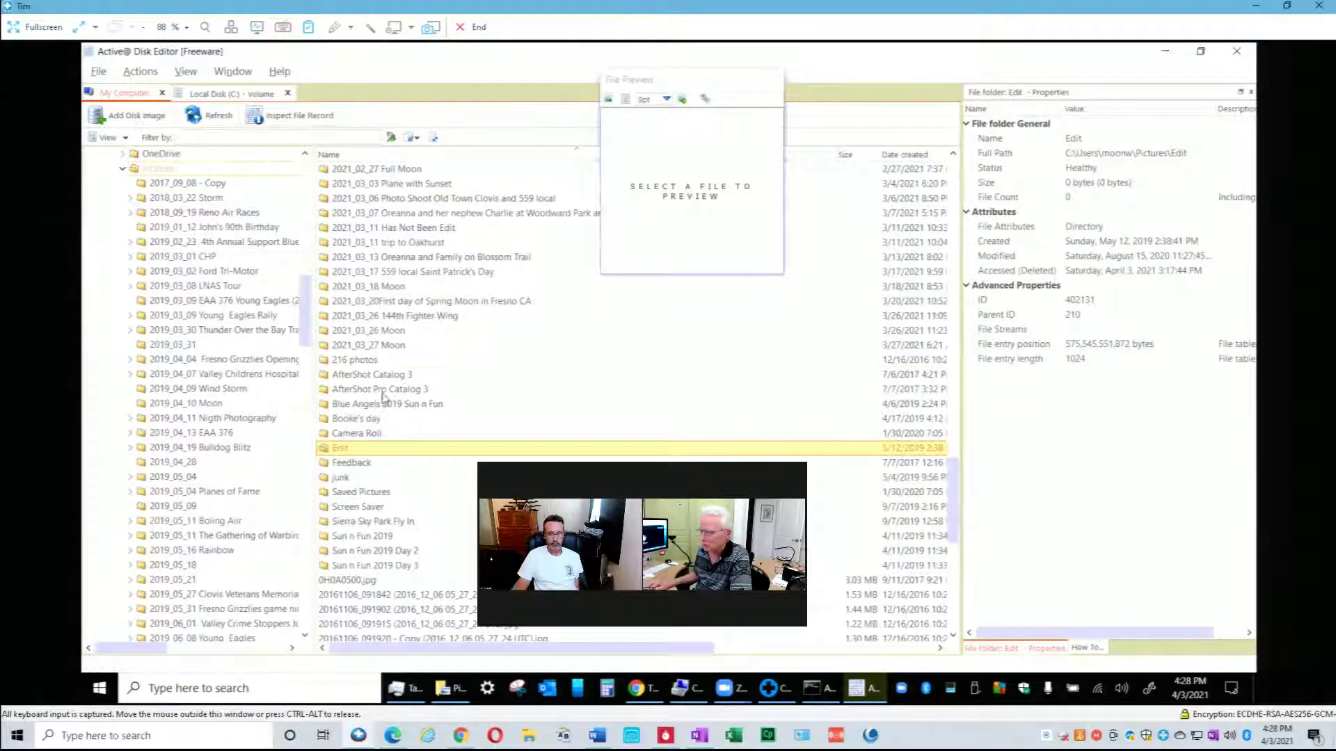
right_click(366, 452)
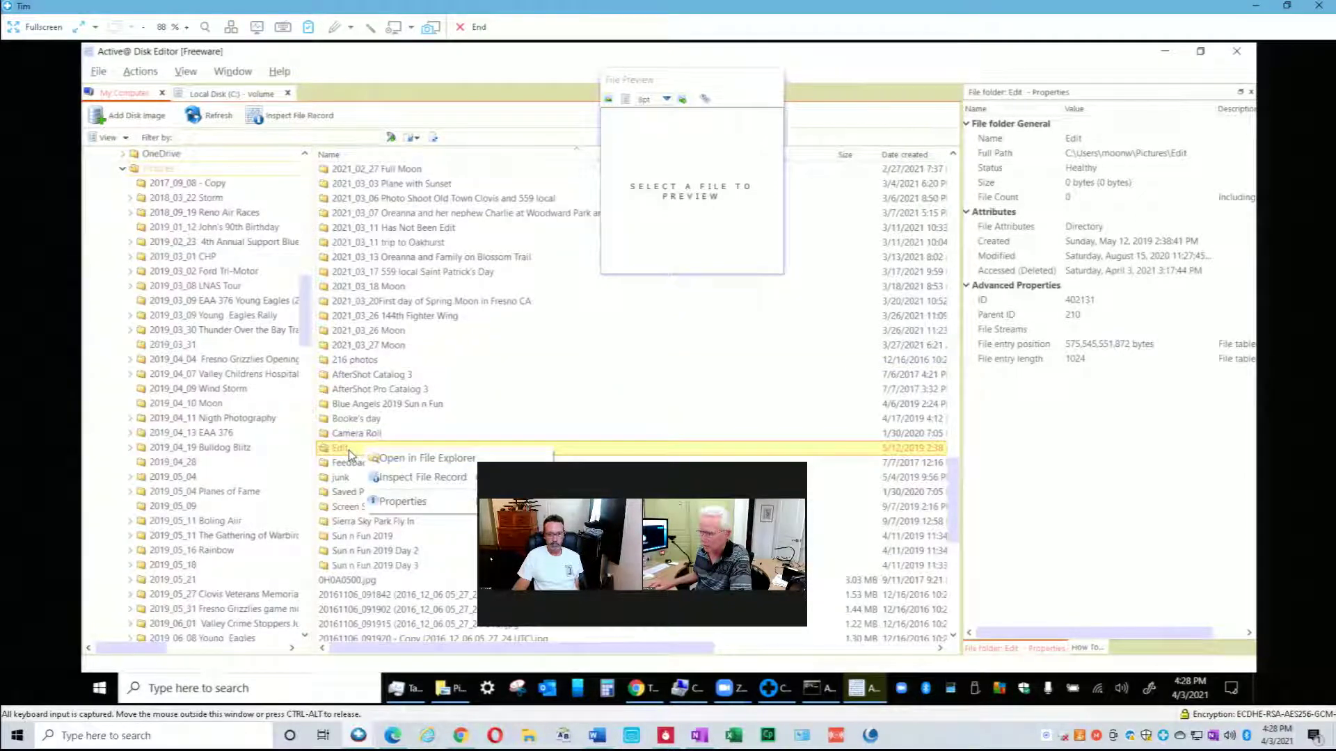
click(349, 451)
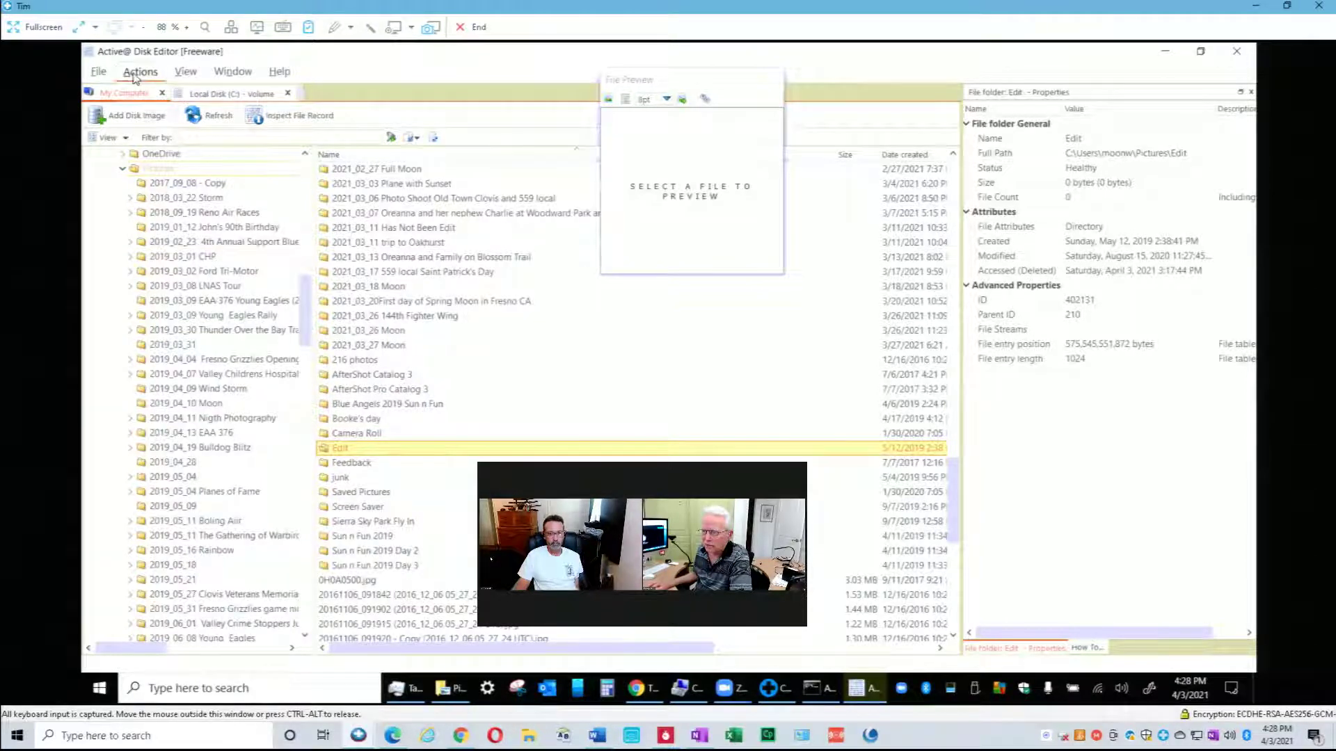
- Look through the disk editor's general commands for one that can act on the Edit folder selected in the file list
click(136, 77)
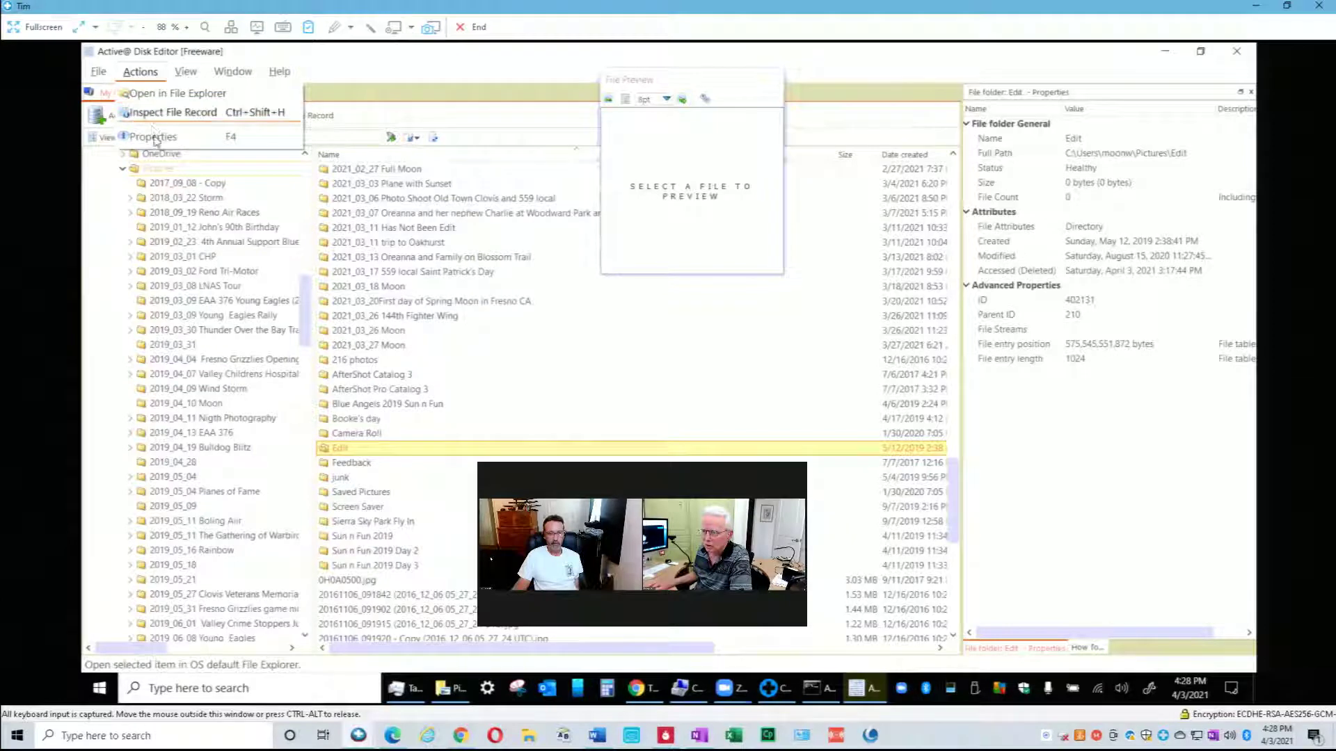
mouse_move(185, 78)
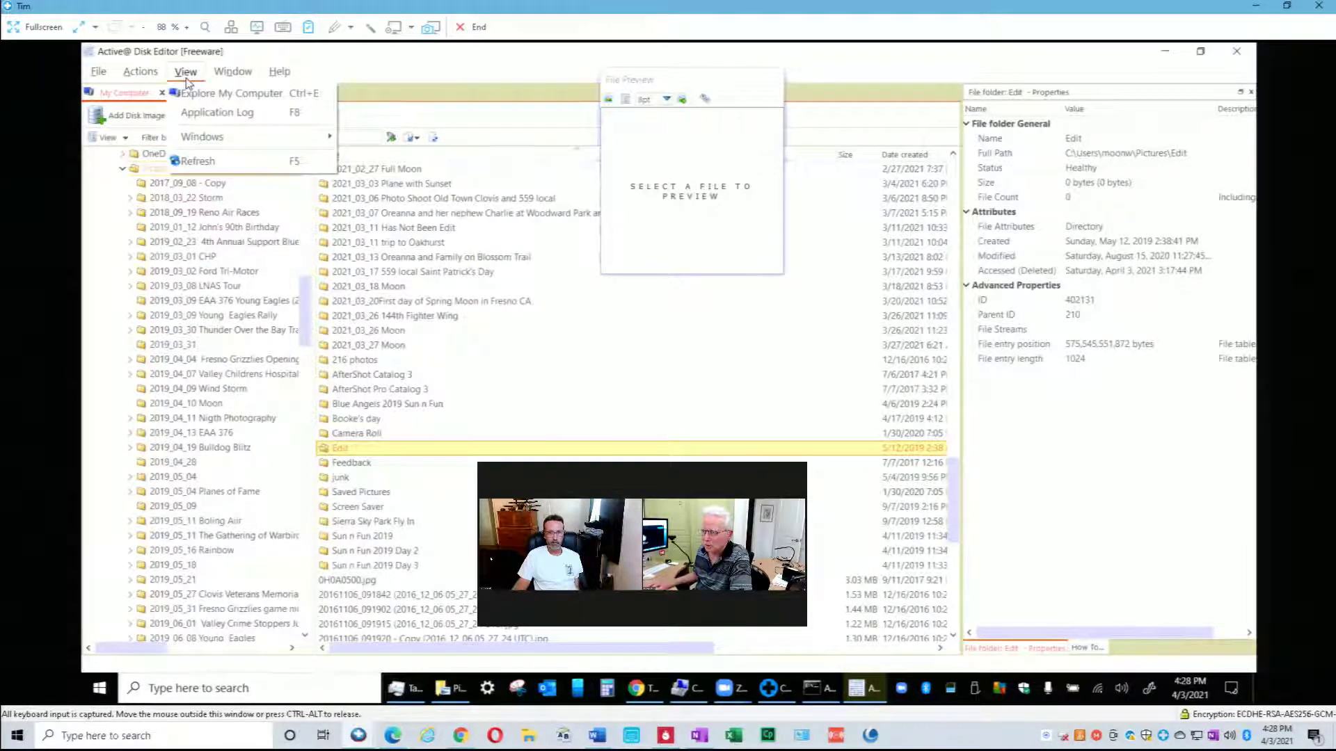
mouse_move(235, 77)
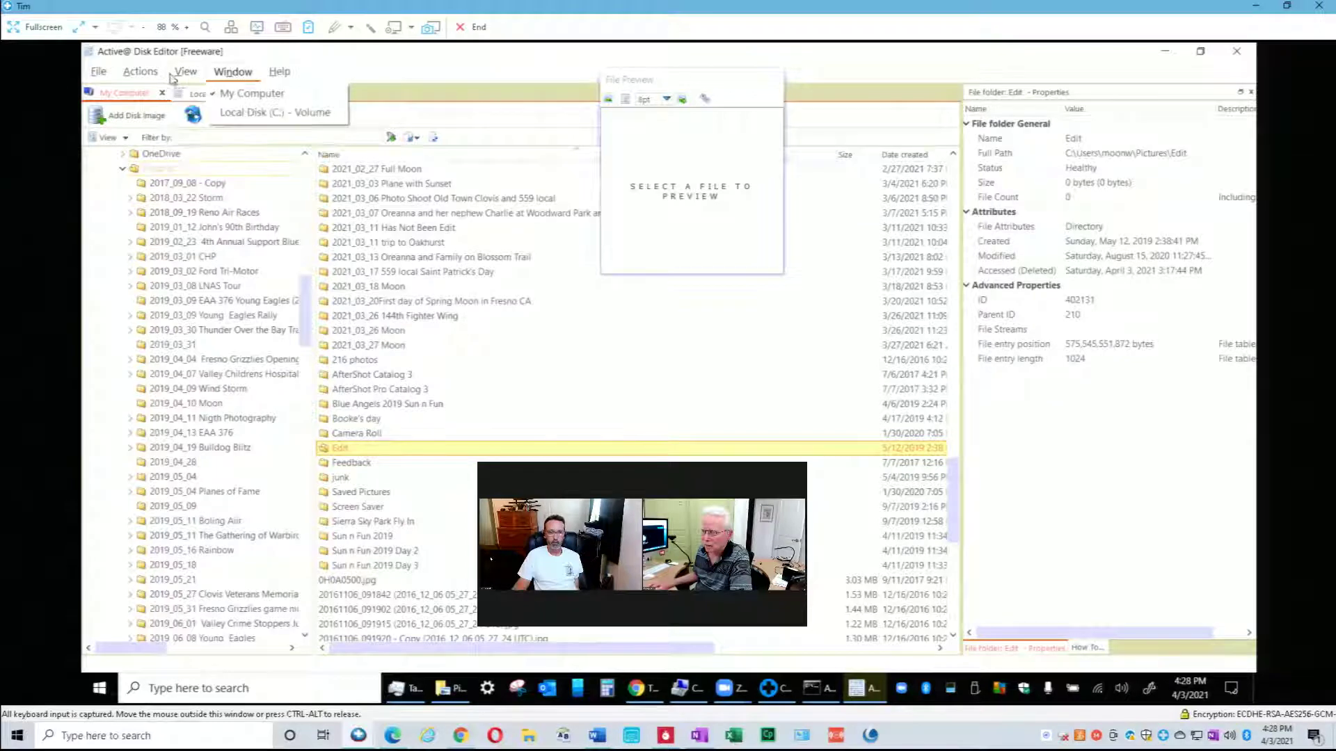
mouse_move(101, 75)
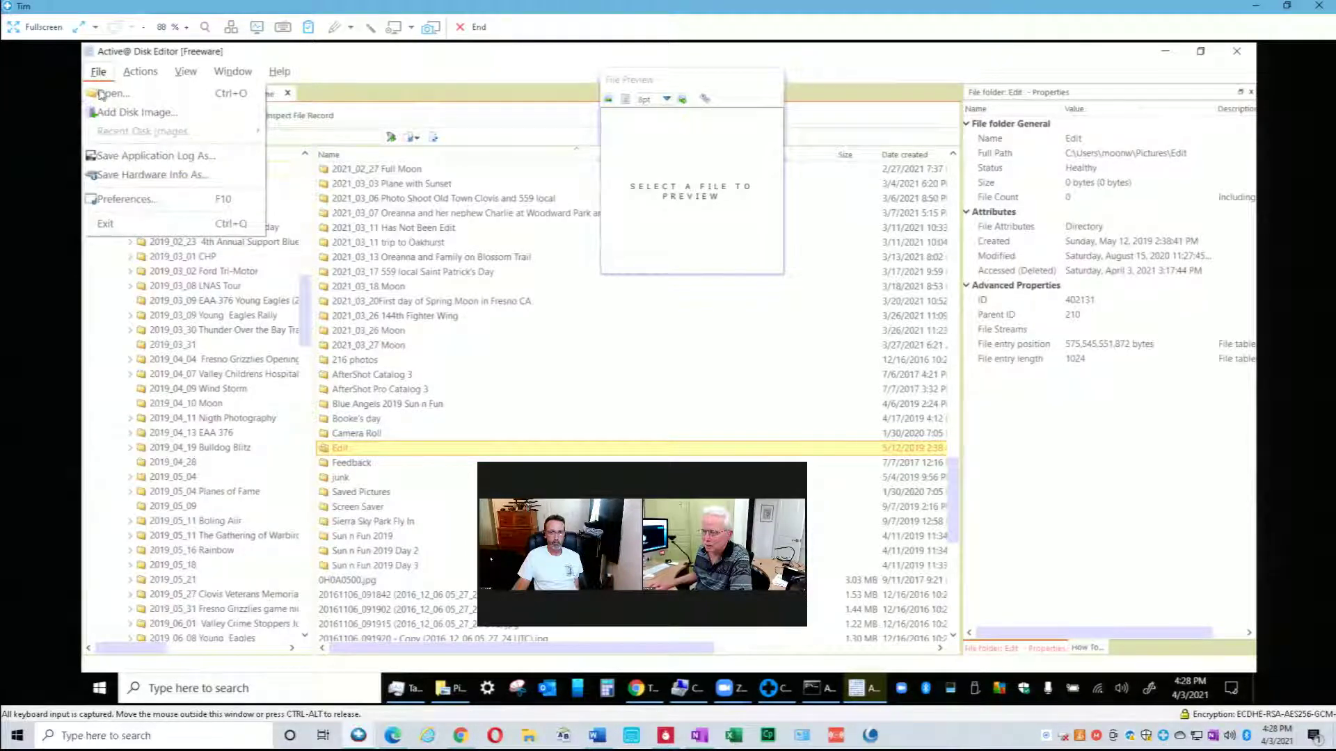
click(356, 448)
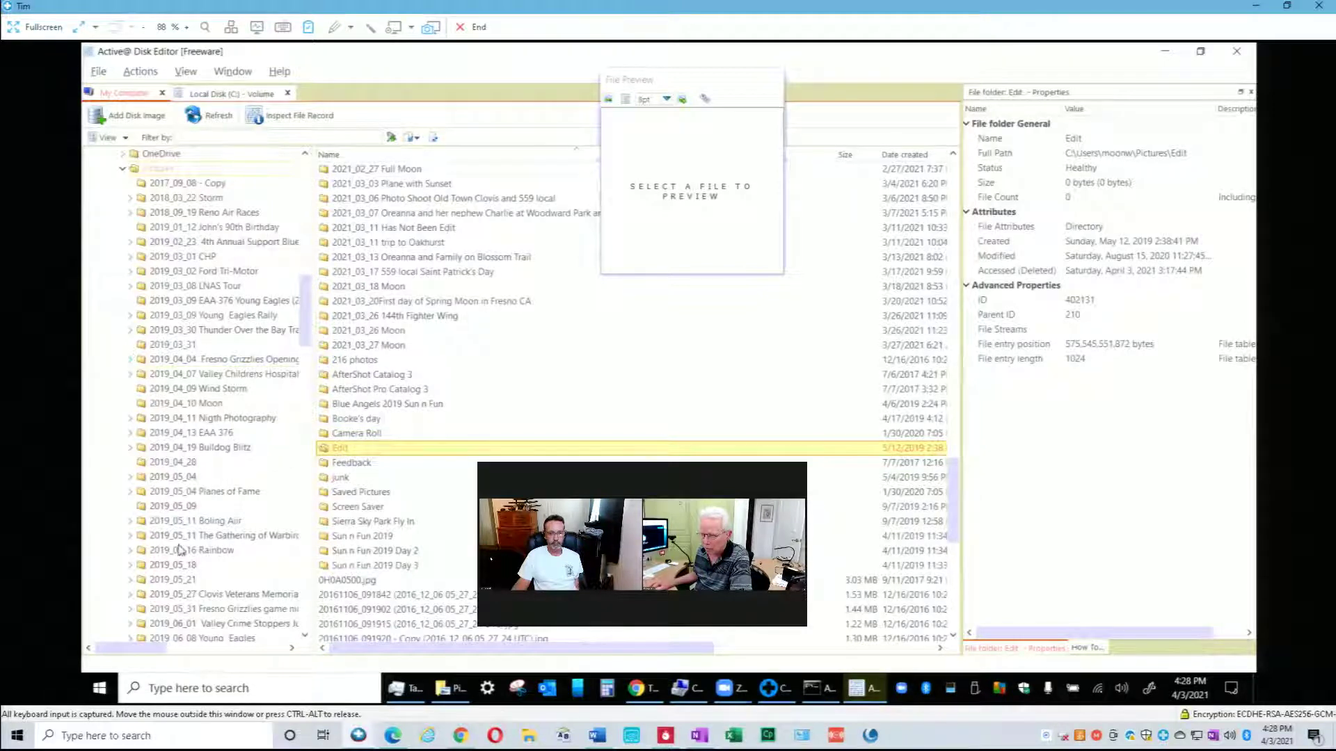
- Select the Edit folder in the folder tree under Pictures and check which commands are available for it there
drag(304, 316, 296, 565)
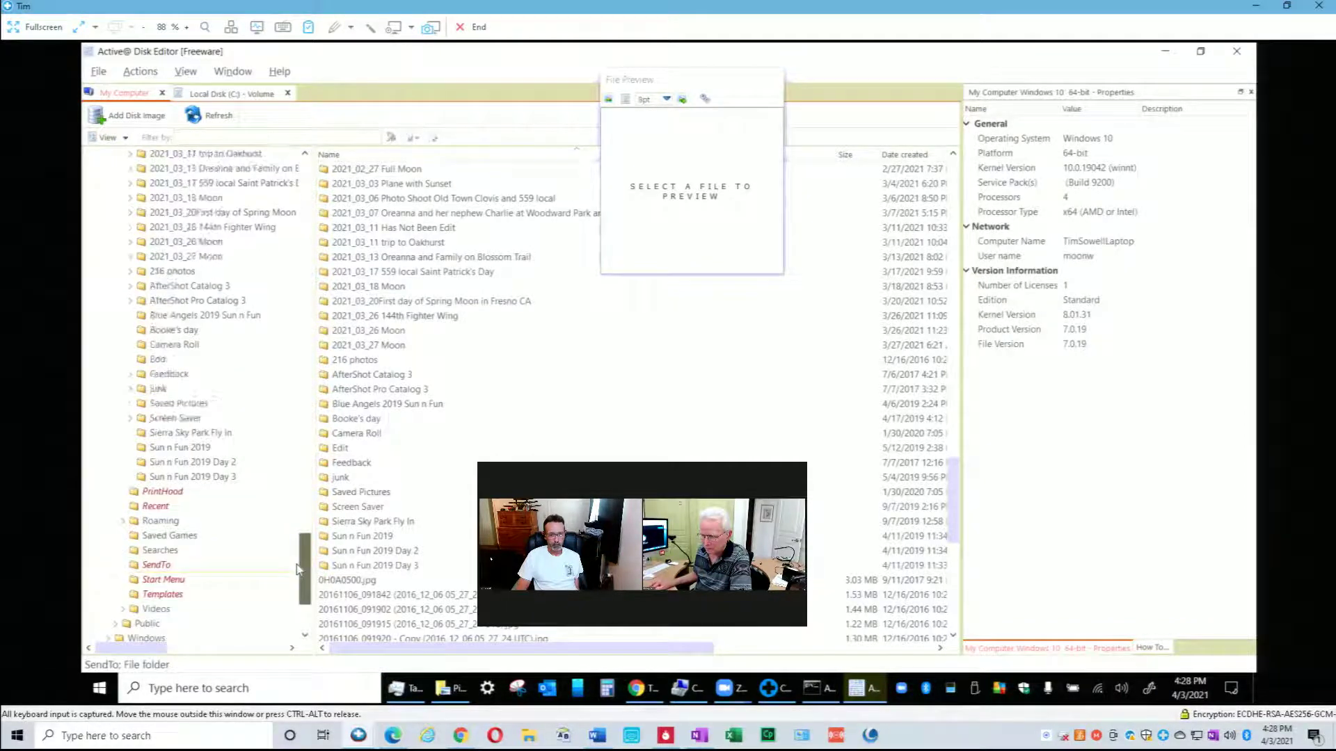
click(158, 359)
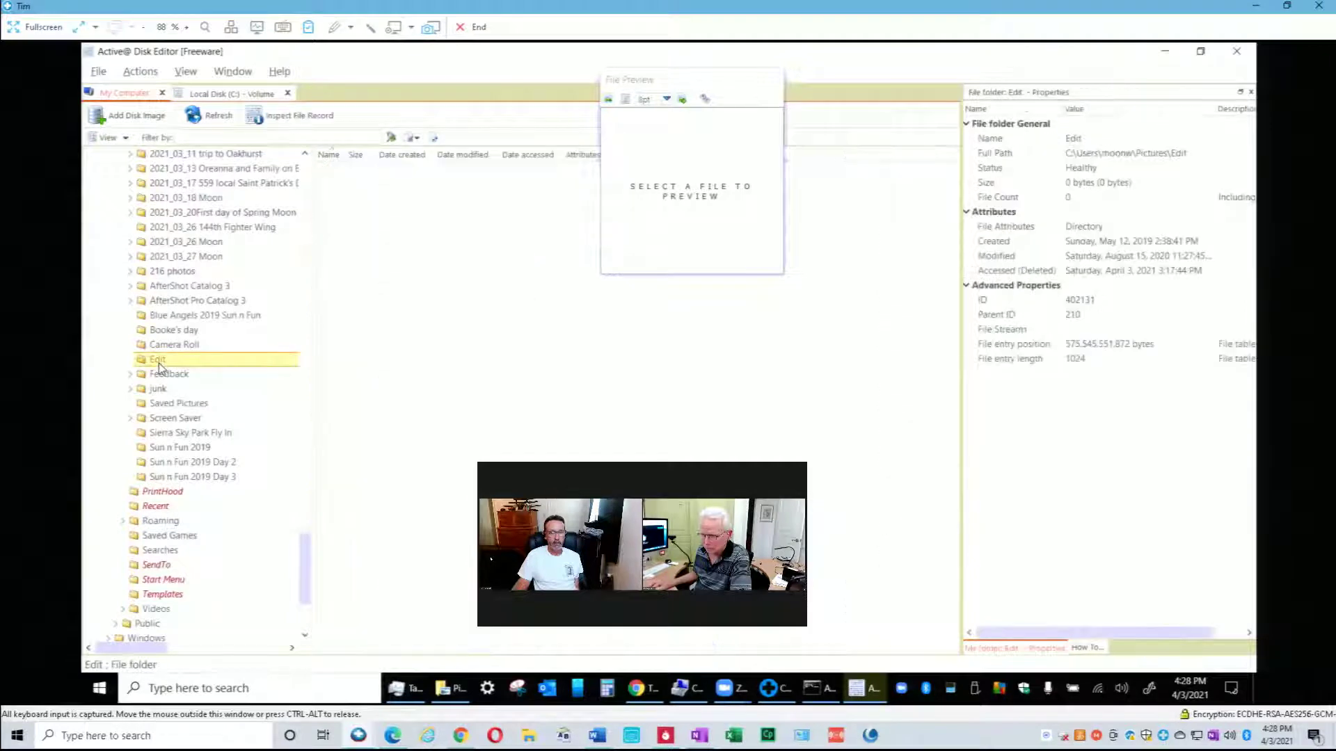
right_click(159, 369)
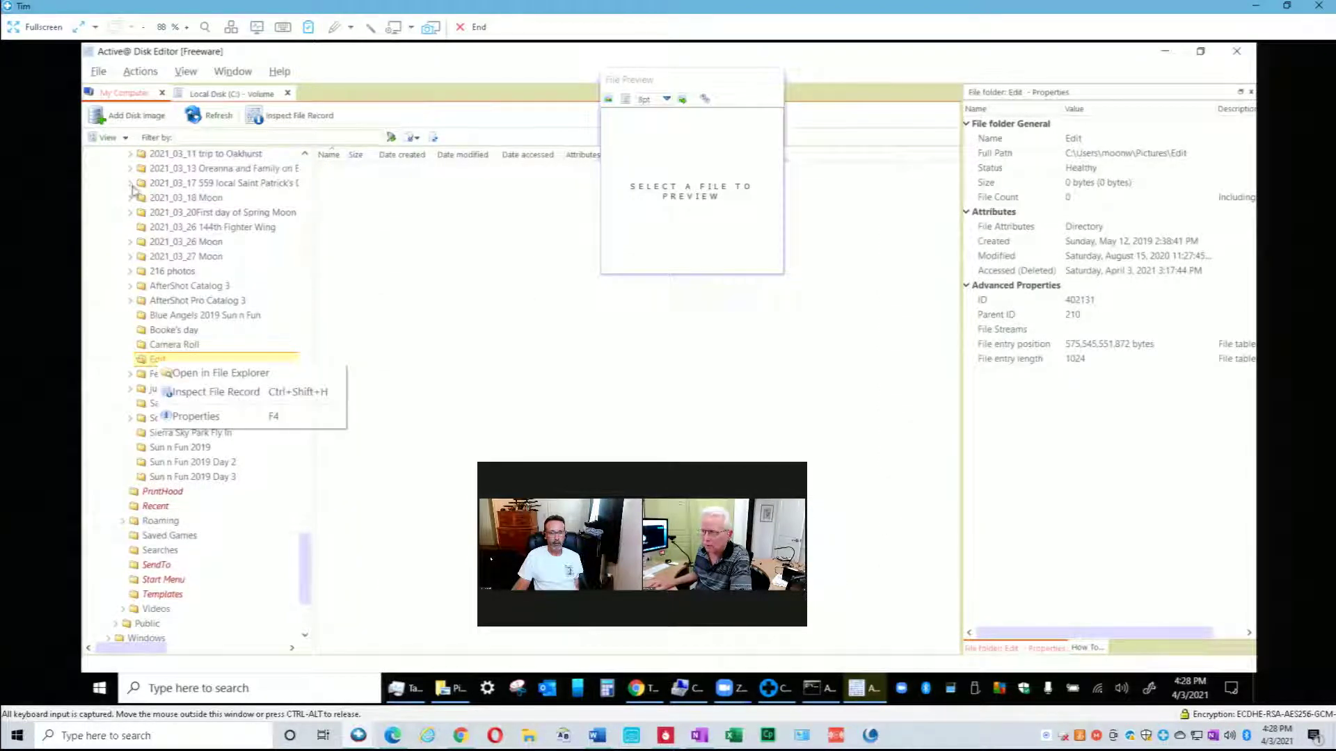
click(141, 75)
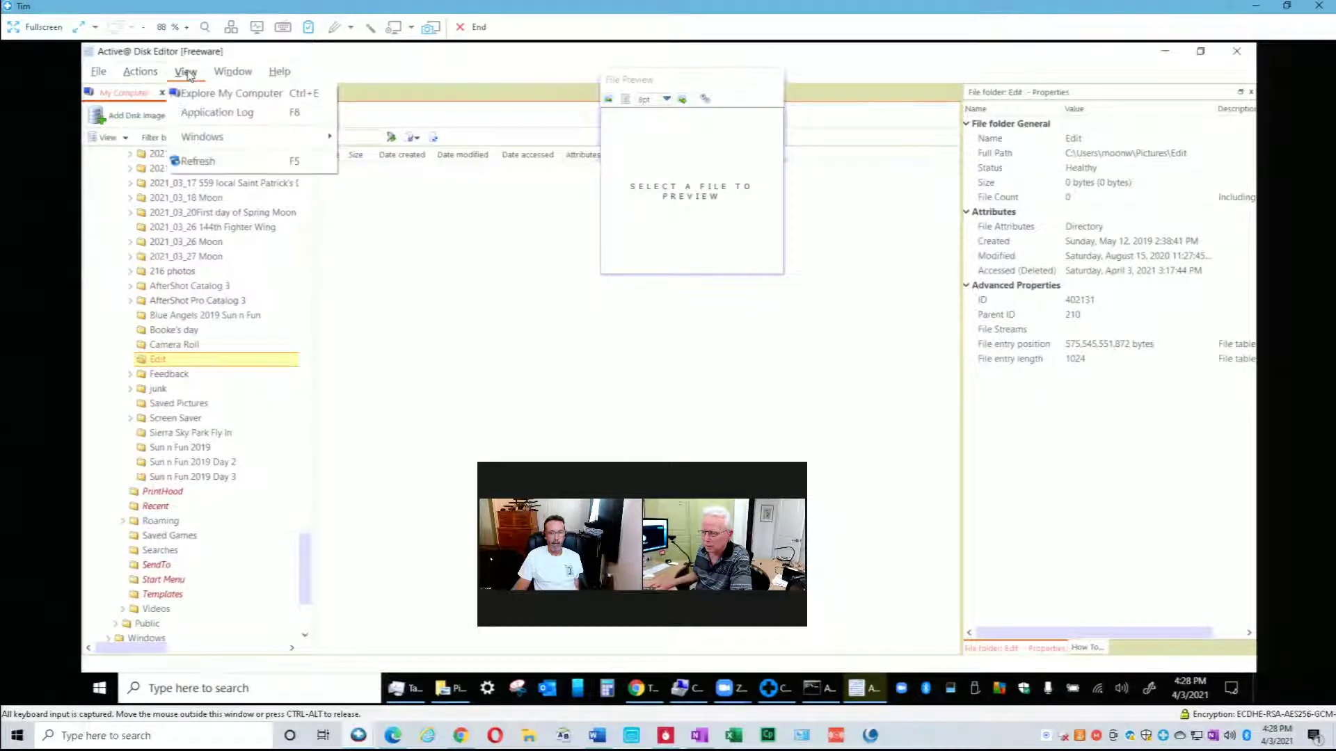
mouse_move(96, 75)
mouse_move(232, 73)
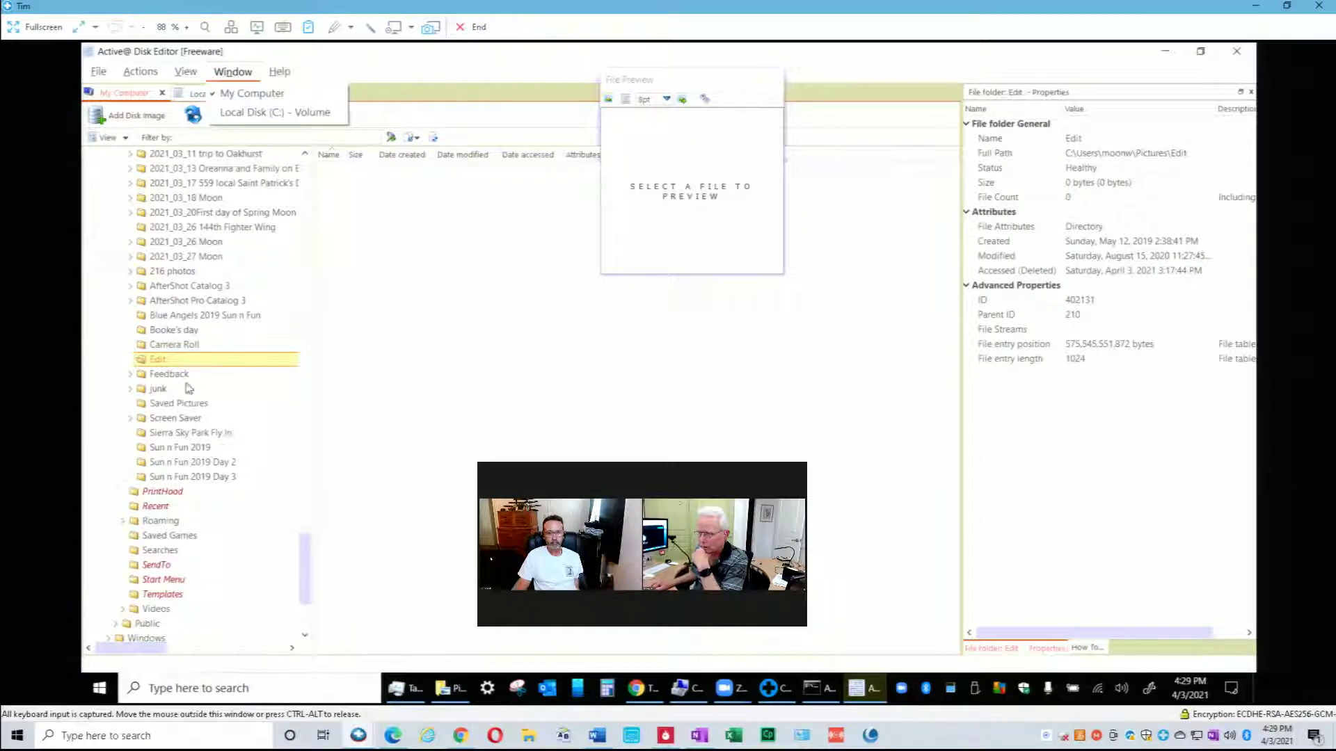
click(407, 68)
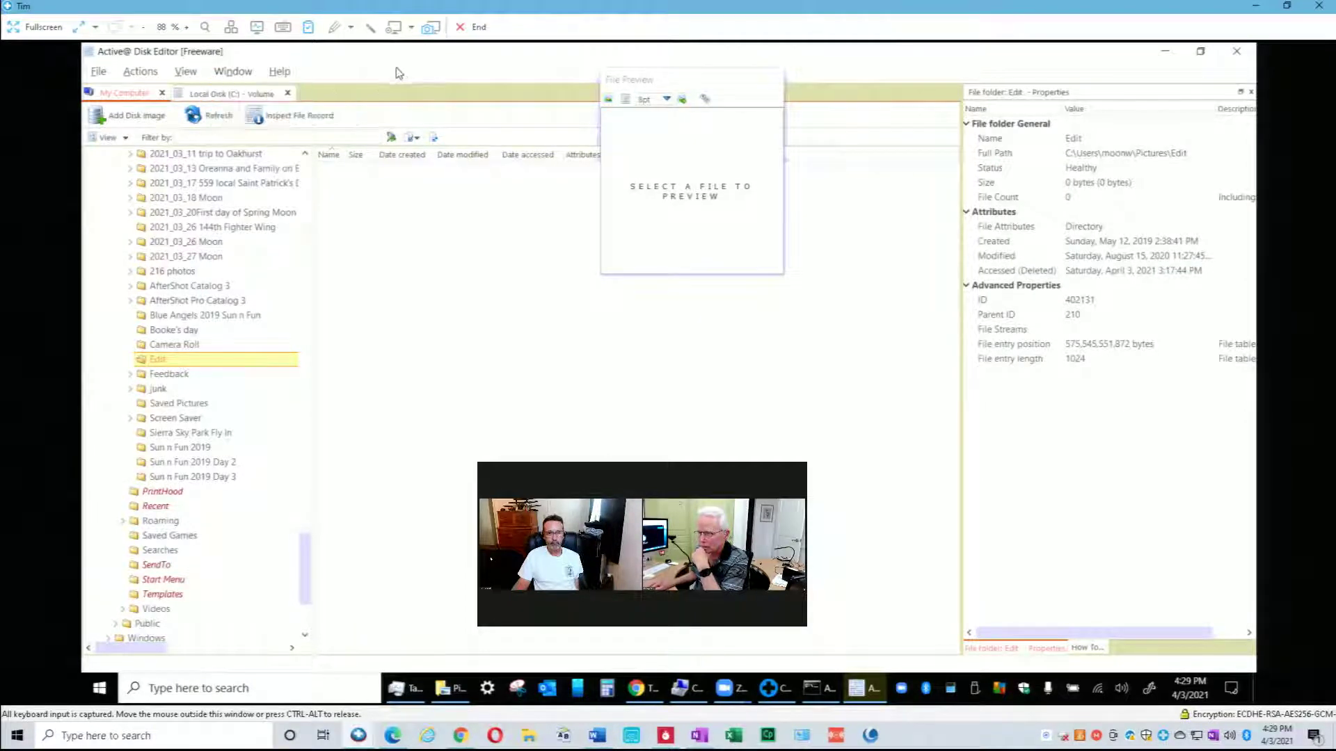
- Open the file record of the Edit folder from the folder tree under Pictures
click(237, 97)
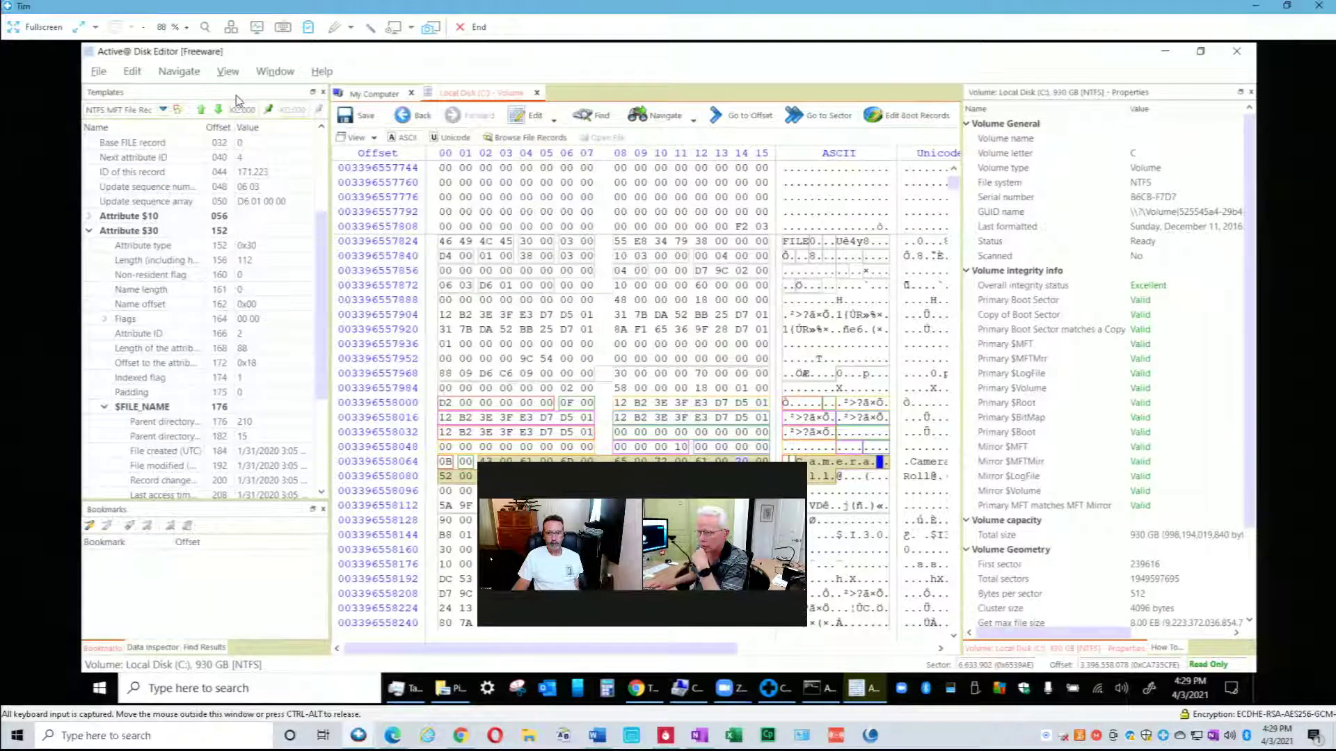
click(361, 95)
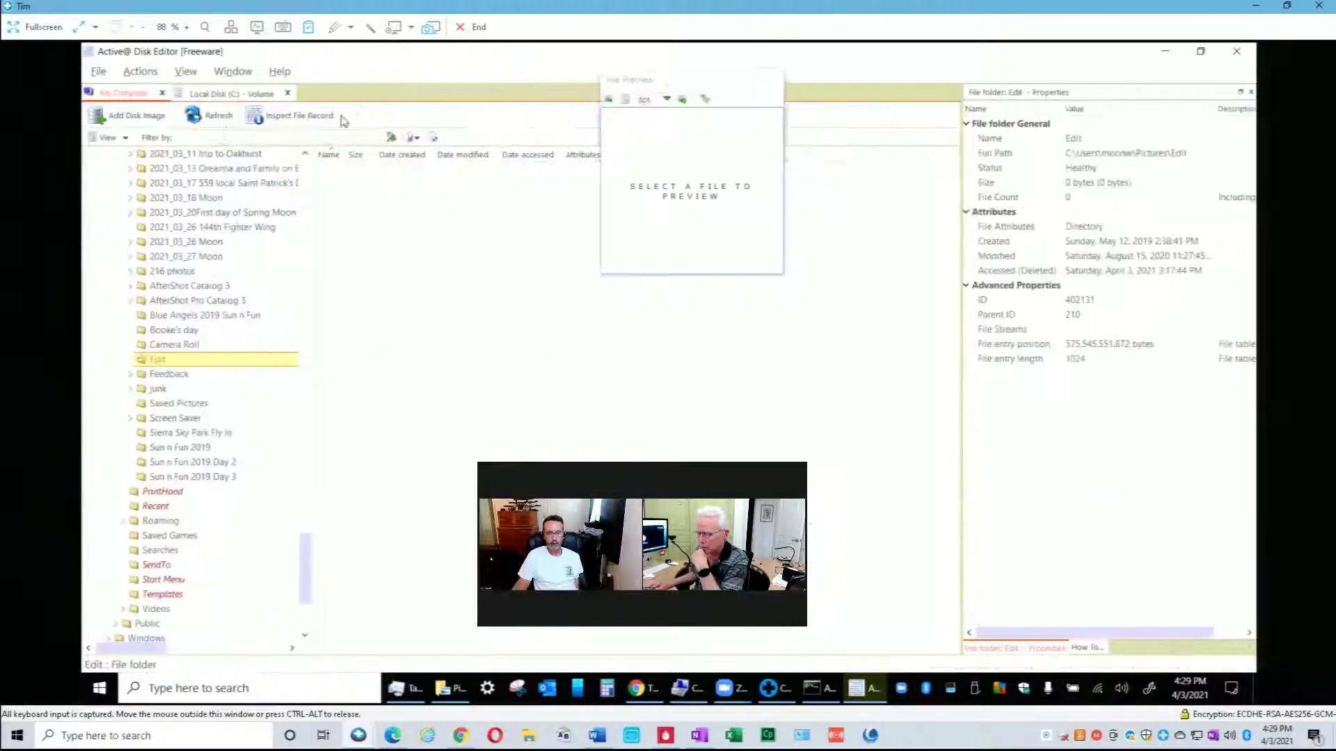
right_click(161, 363)
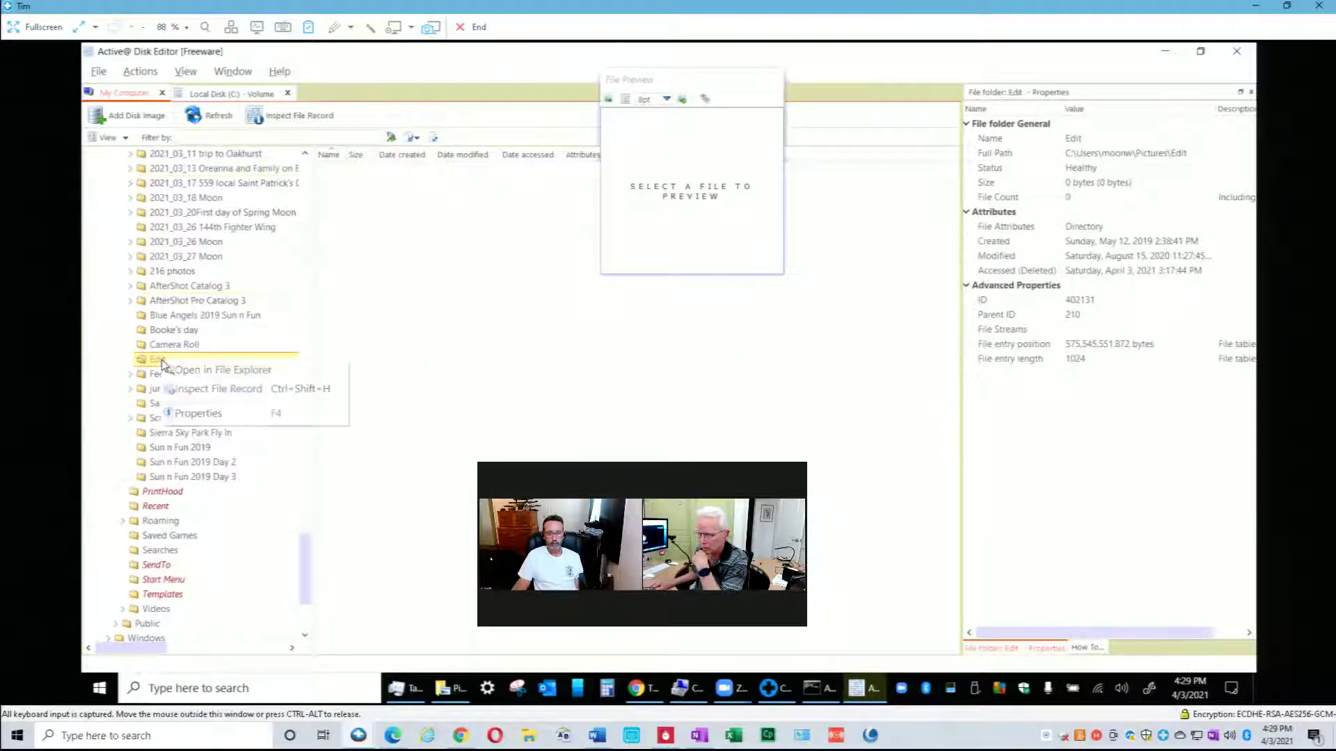
click(210, 394)
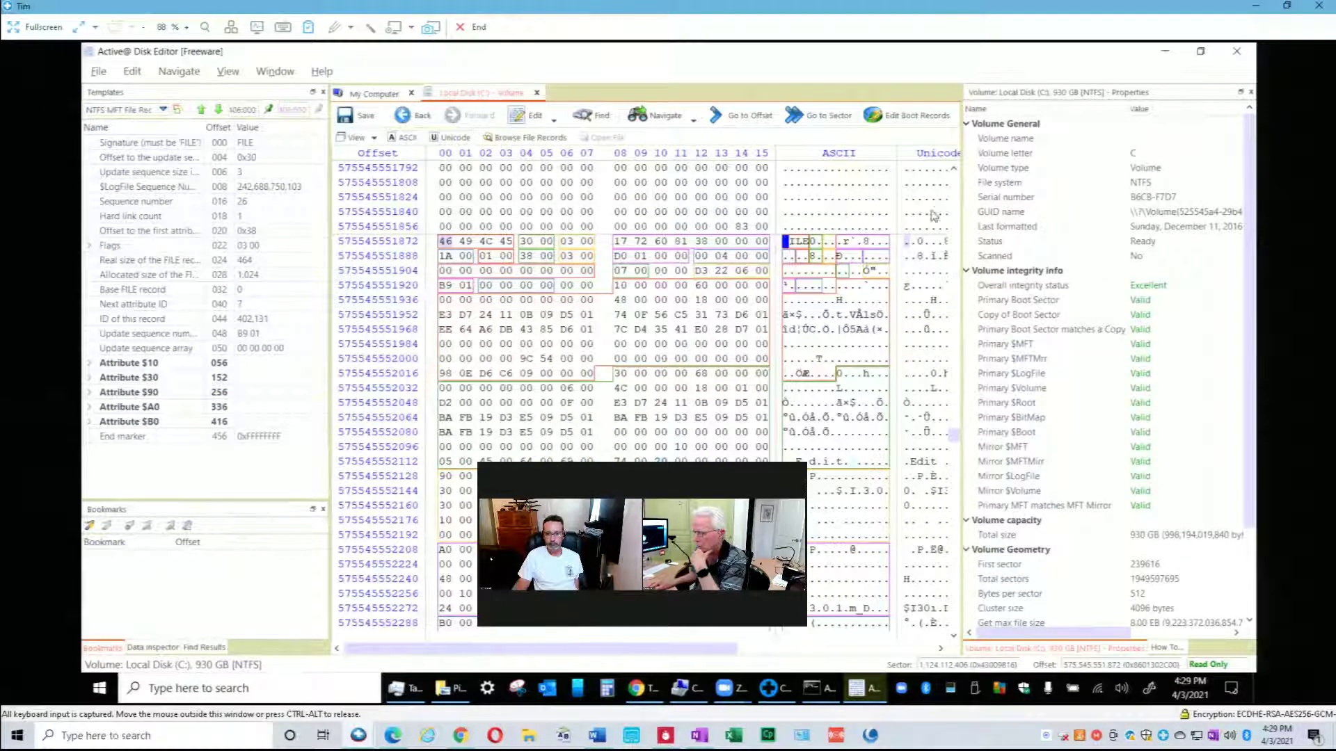
- Allow editing of the record's content and append a second t, hex 74, directly after the folder name Edit
click(854, 463)
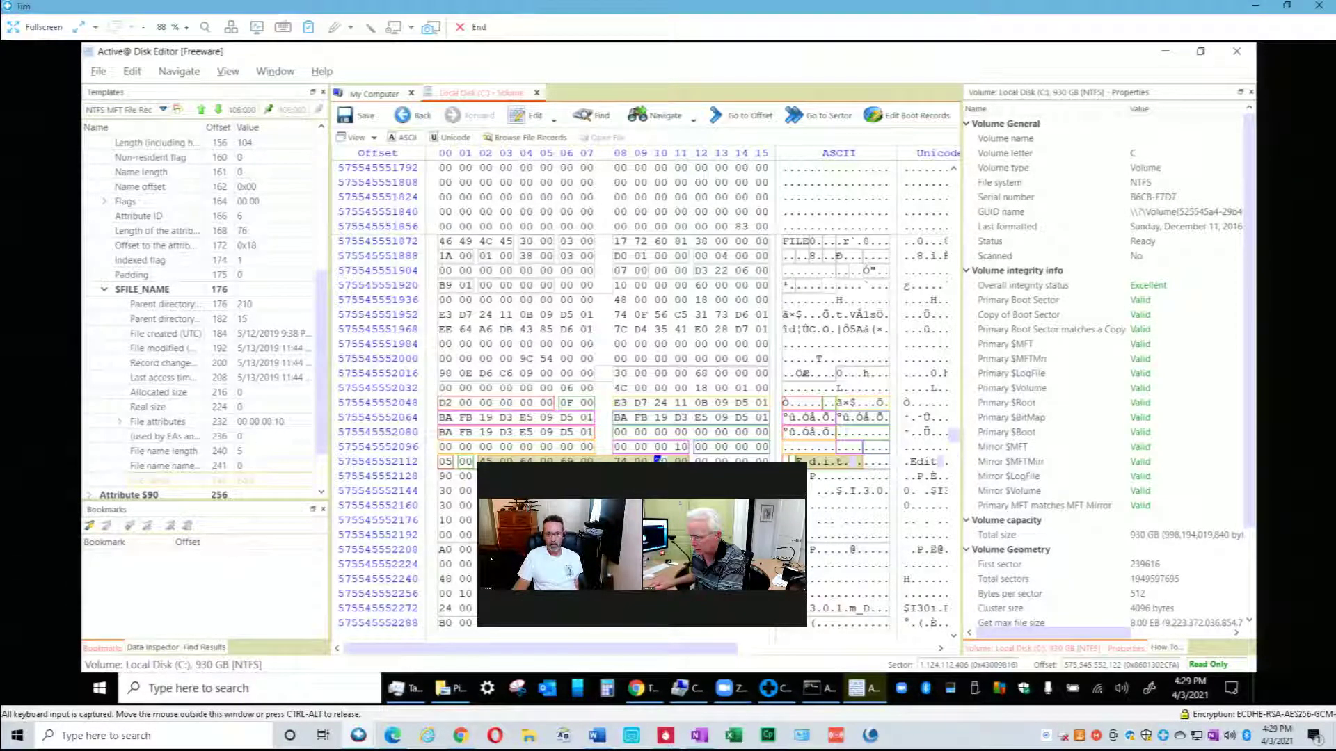
right_click(656, 460)
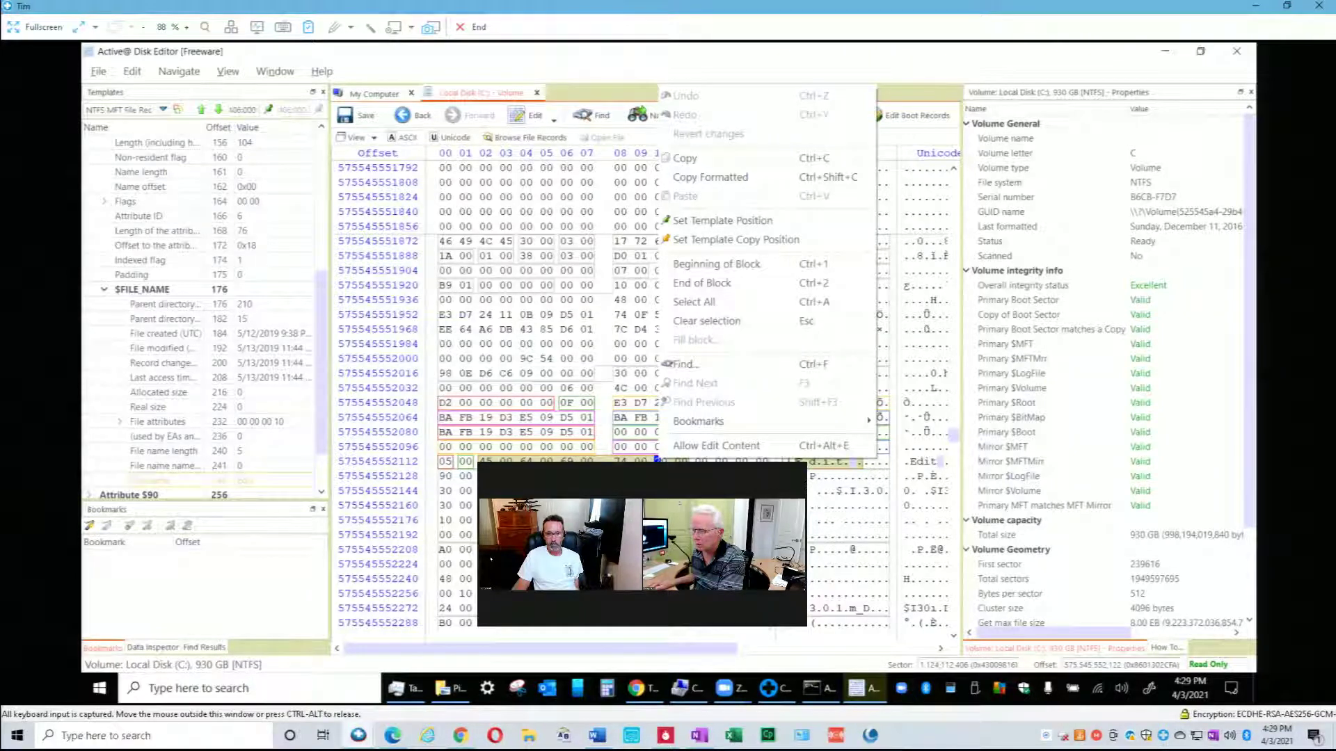
click(713, 451)
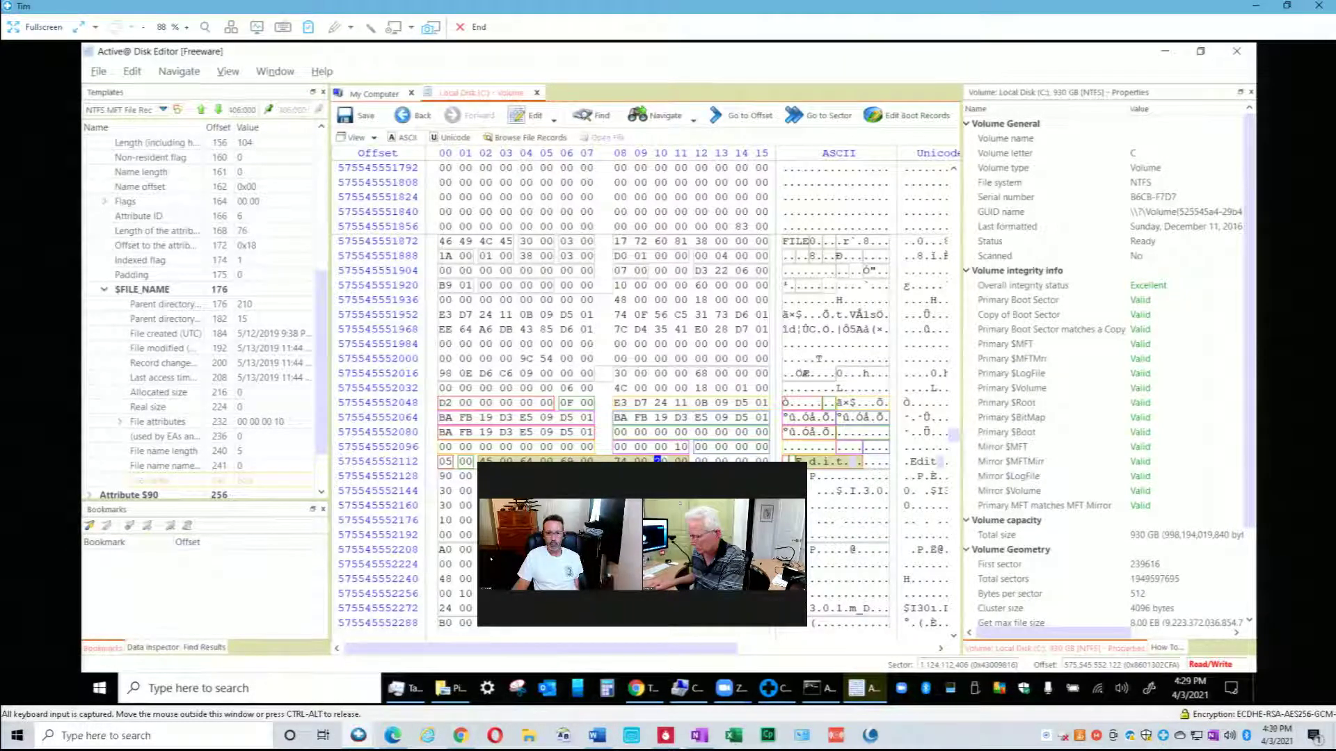
text(7)
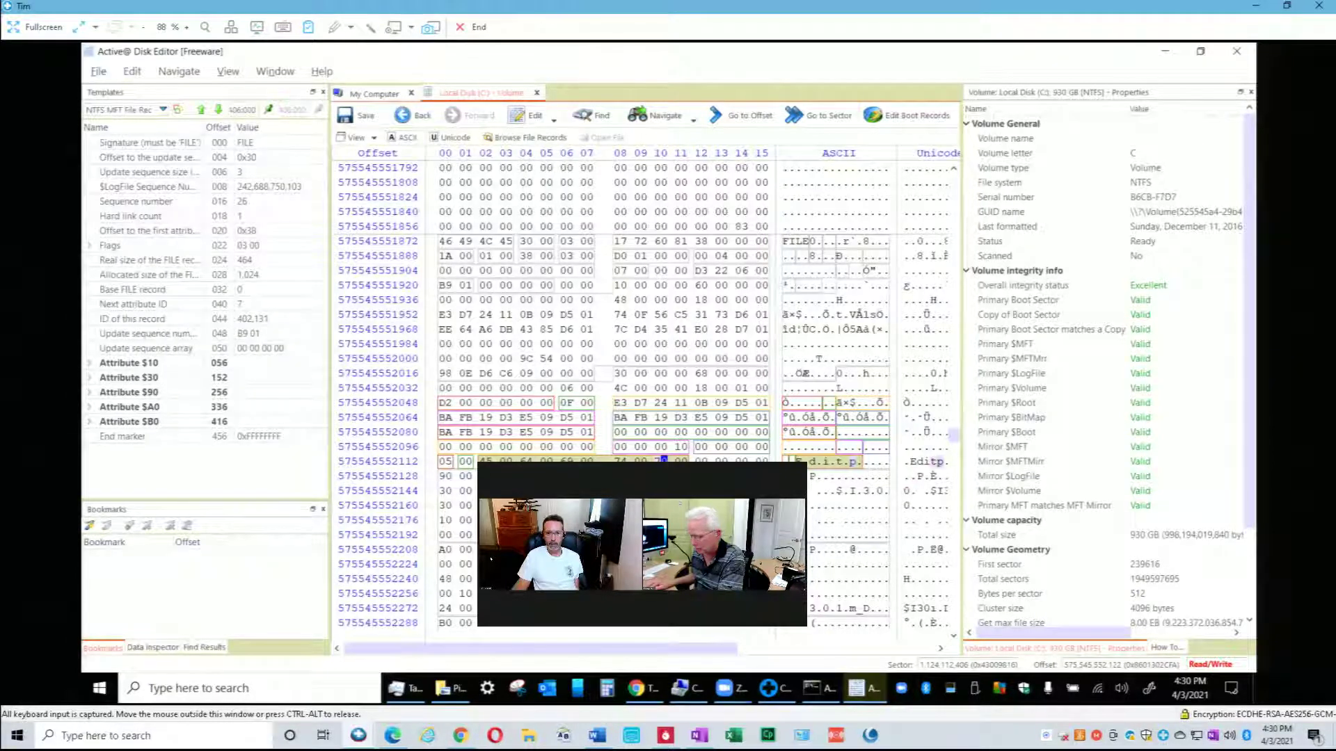
text(4)
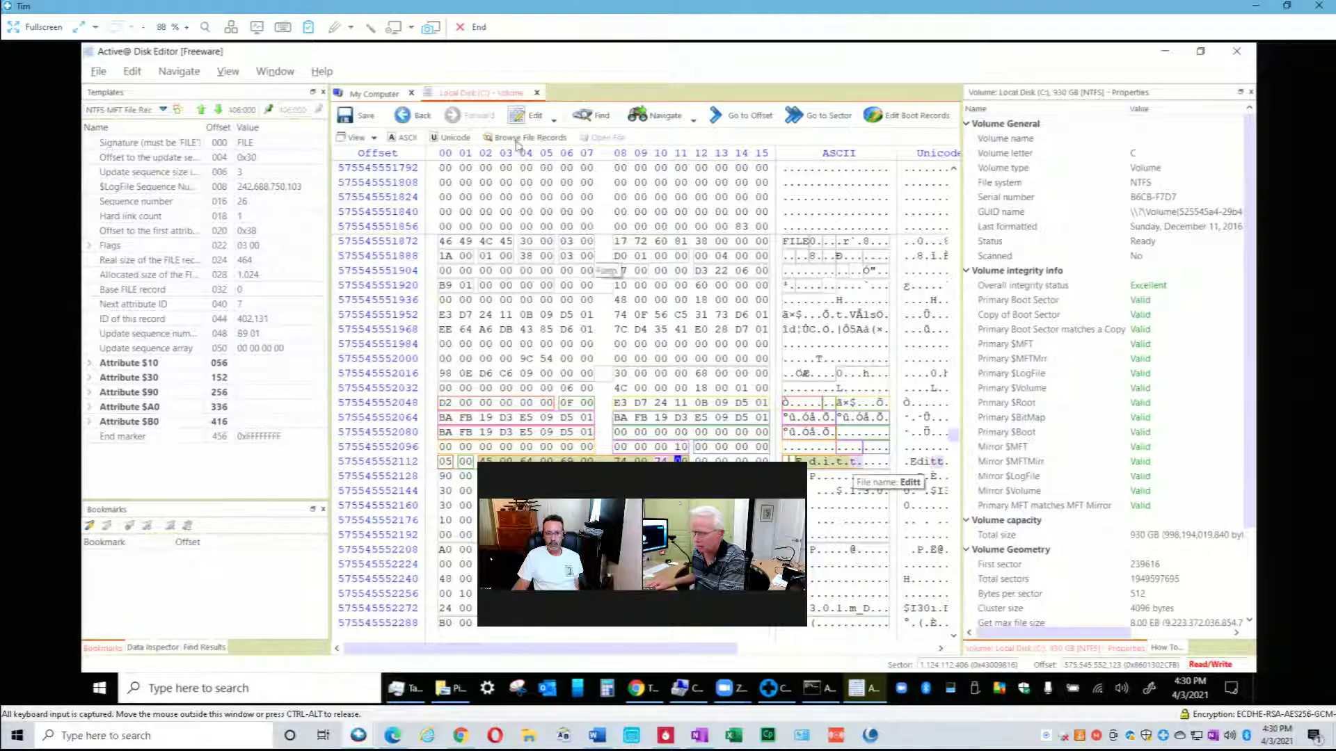
- Refresh the computer's drive tree and expand Local Disk (C:), Users, the user's profile and Pictures to check the Edit folder's name
click(387, 97)
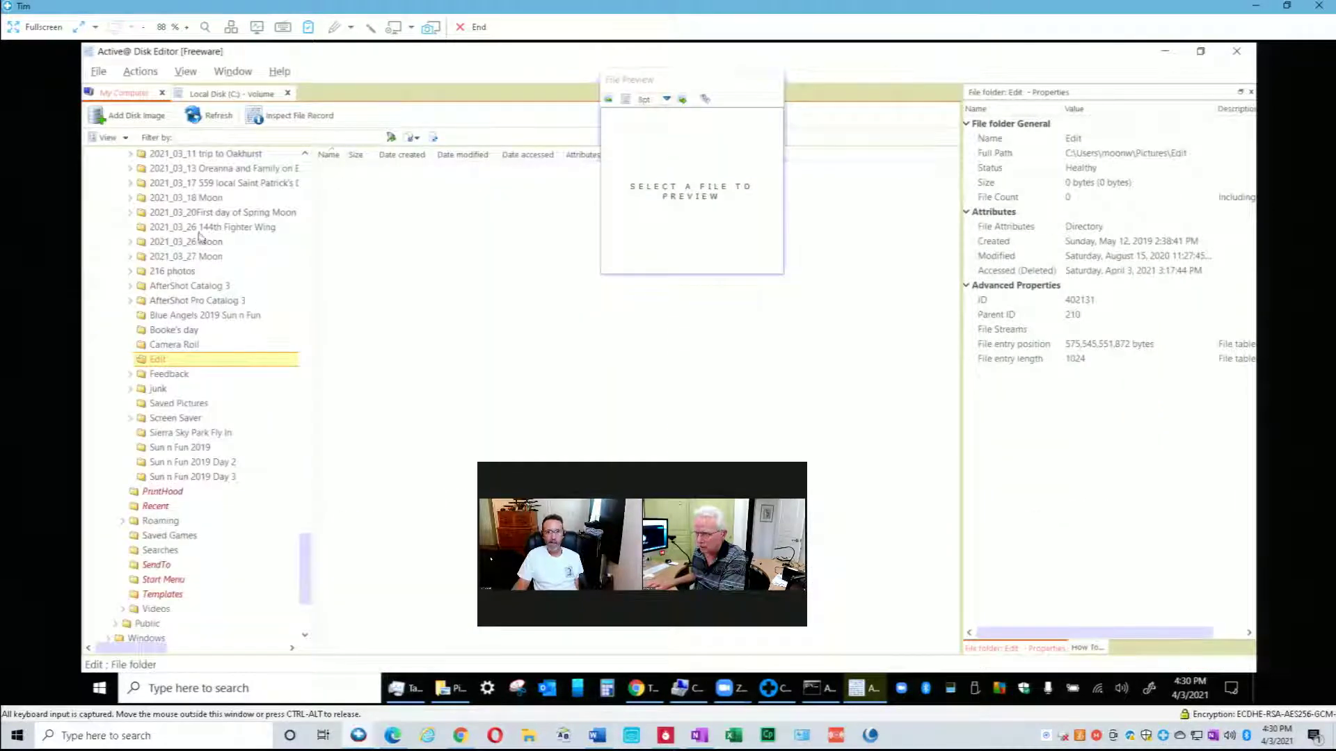
click(214, 114)
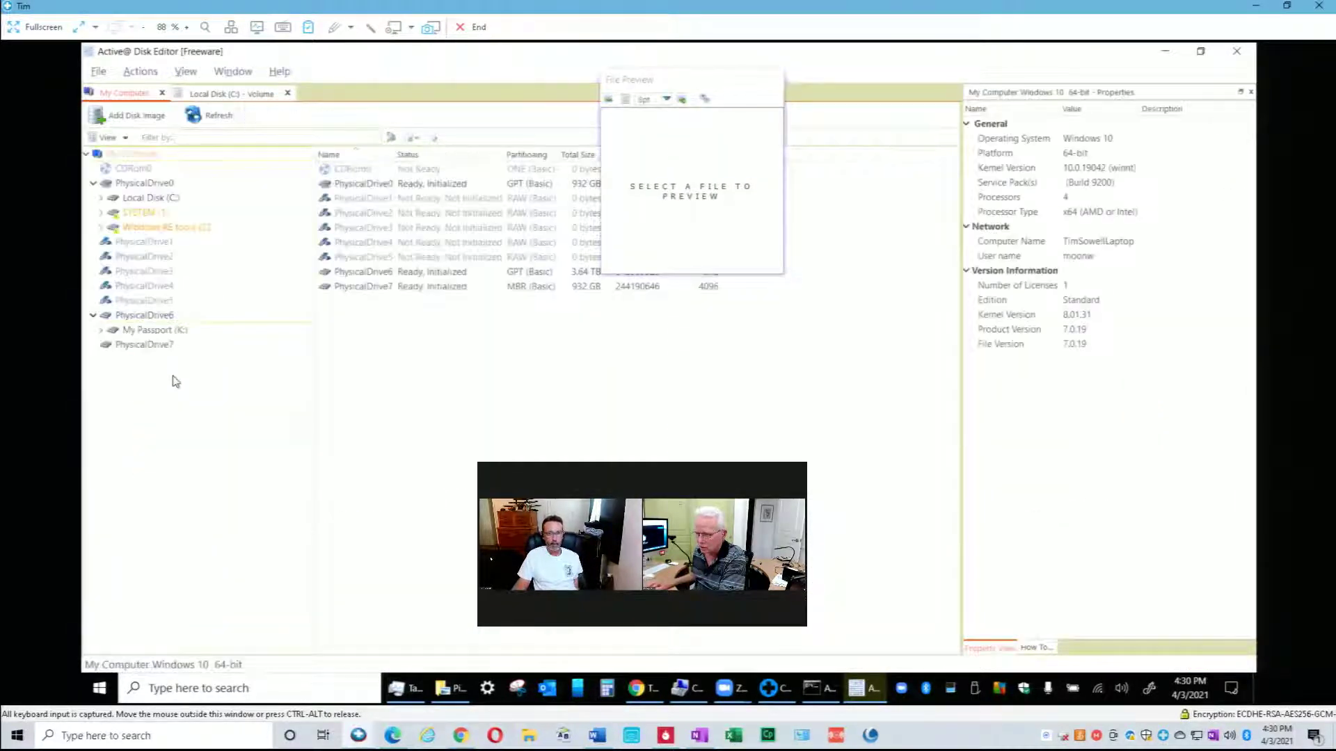
click(103, 198)
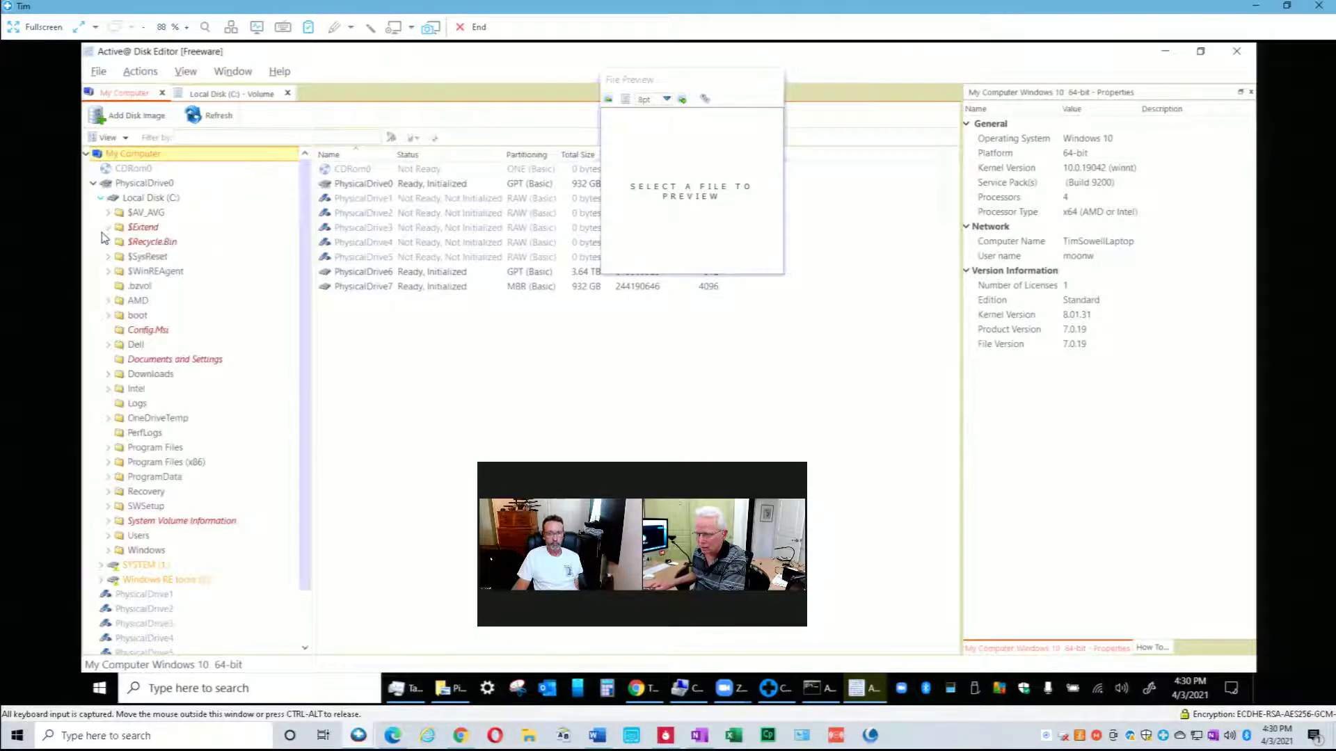
click(109, 536)
click(116, 609)
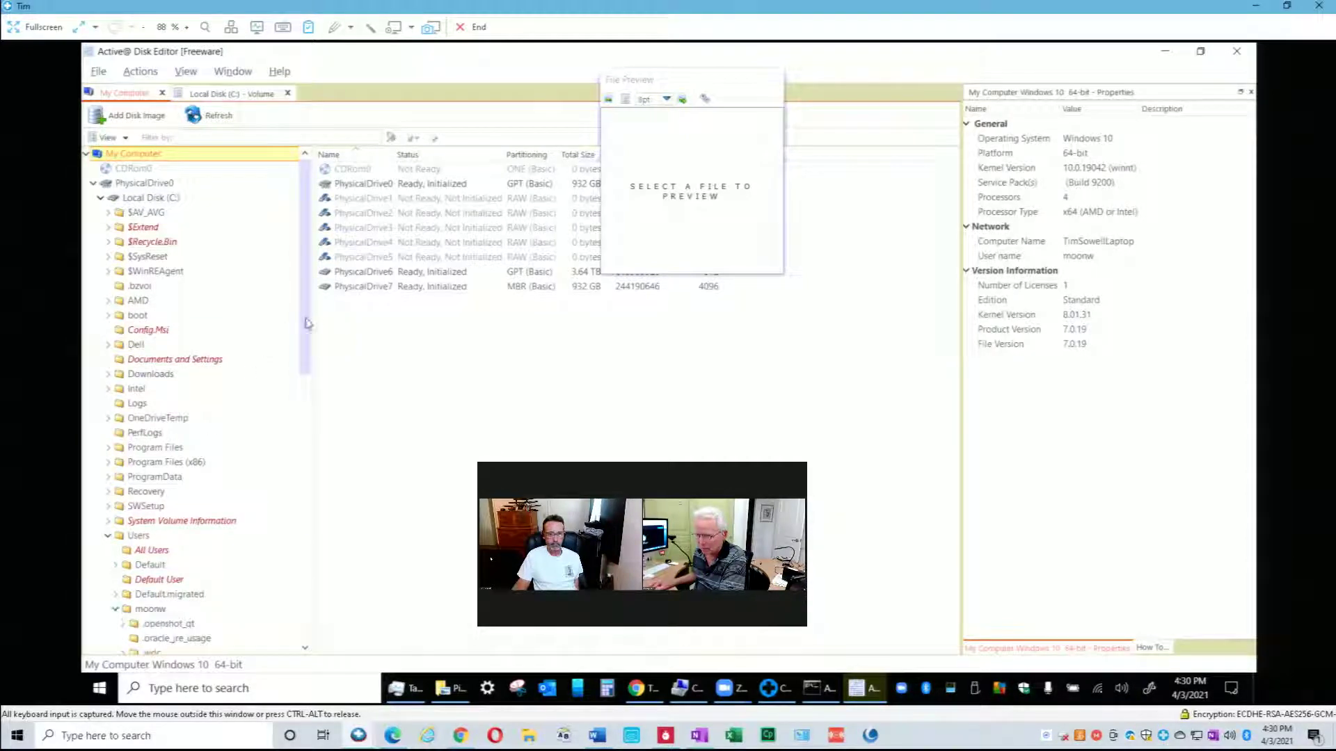
scroll(278, 491, down, 1)
scroll(278, 492, down, 12)
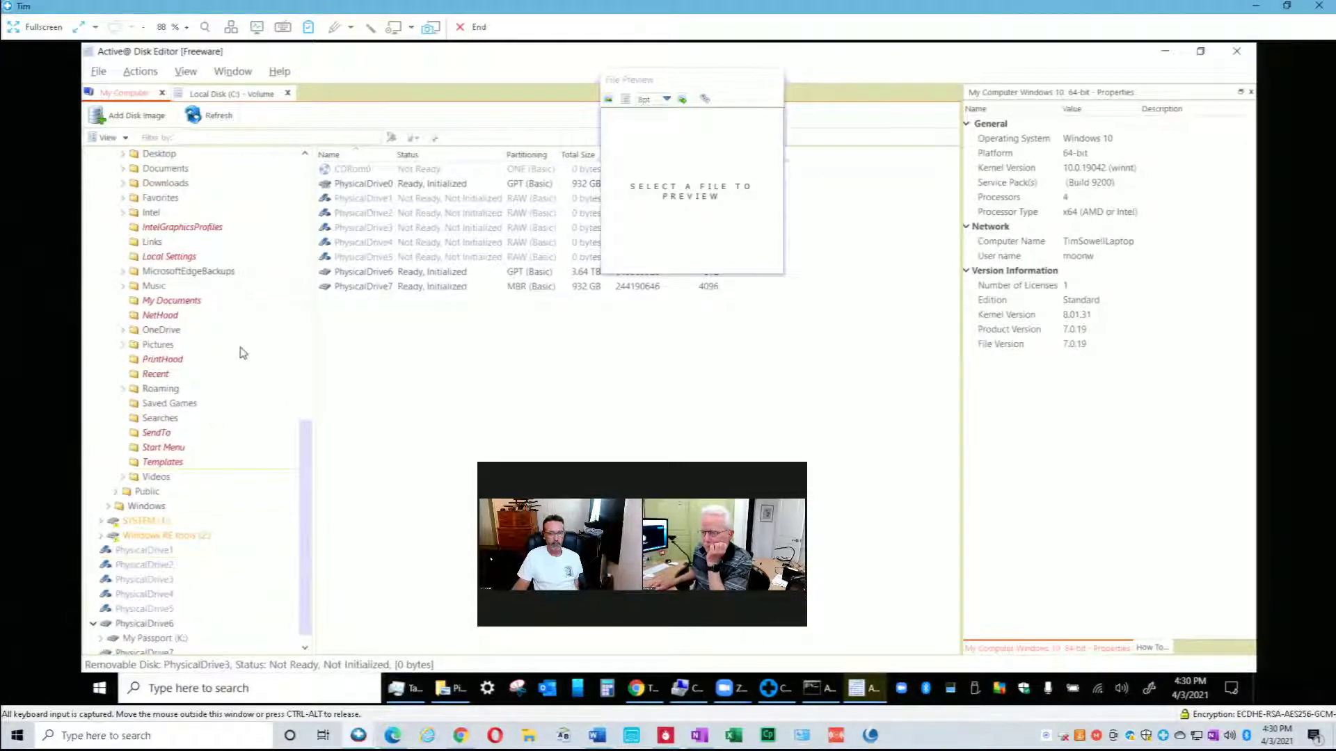
click(123, 345)
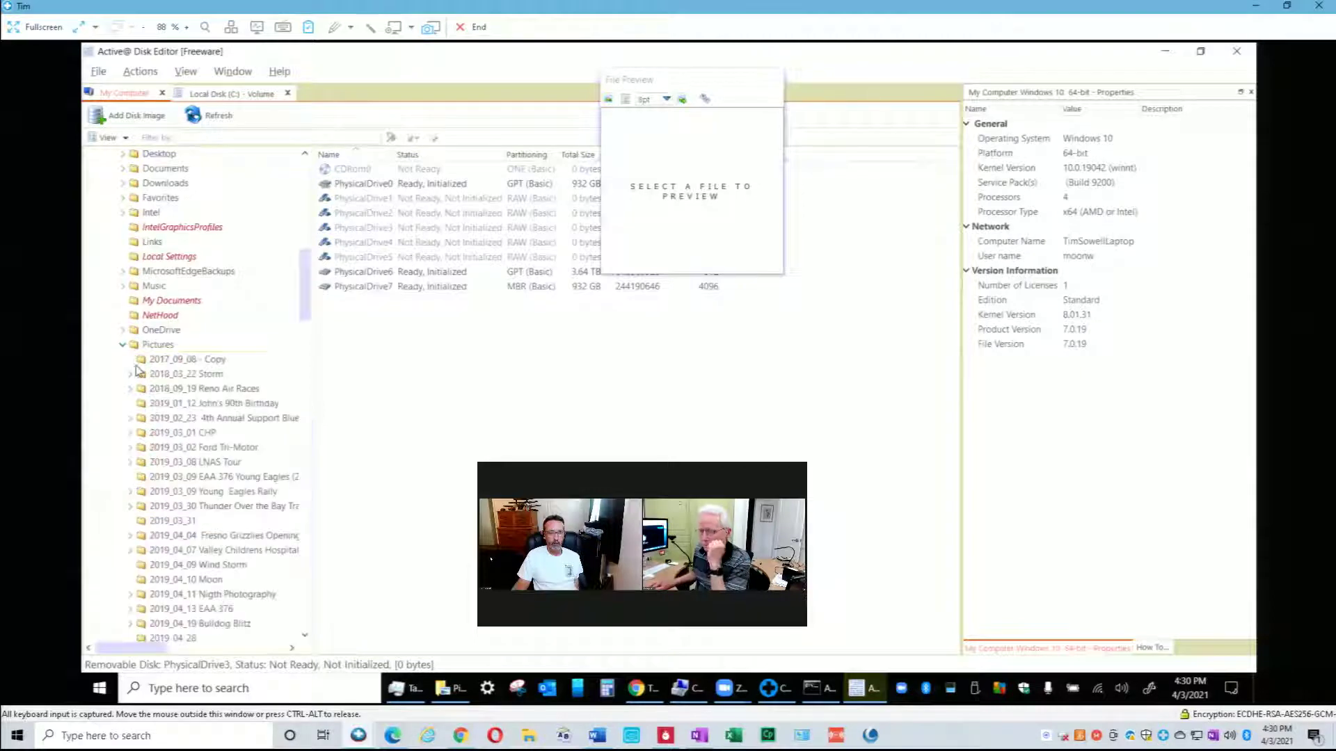
drag(310, 306, 320, 577)
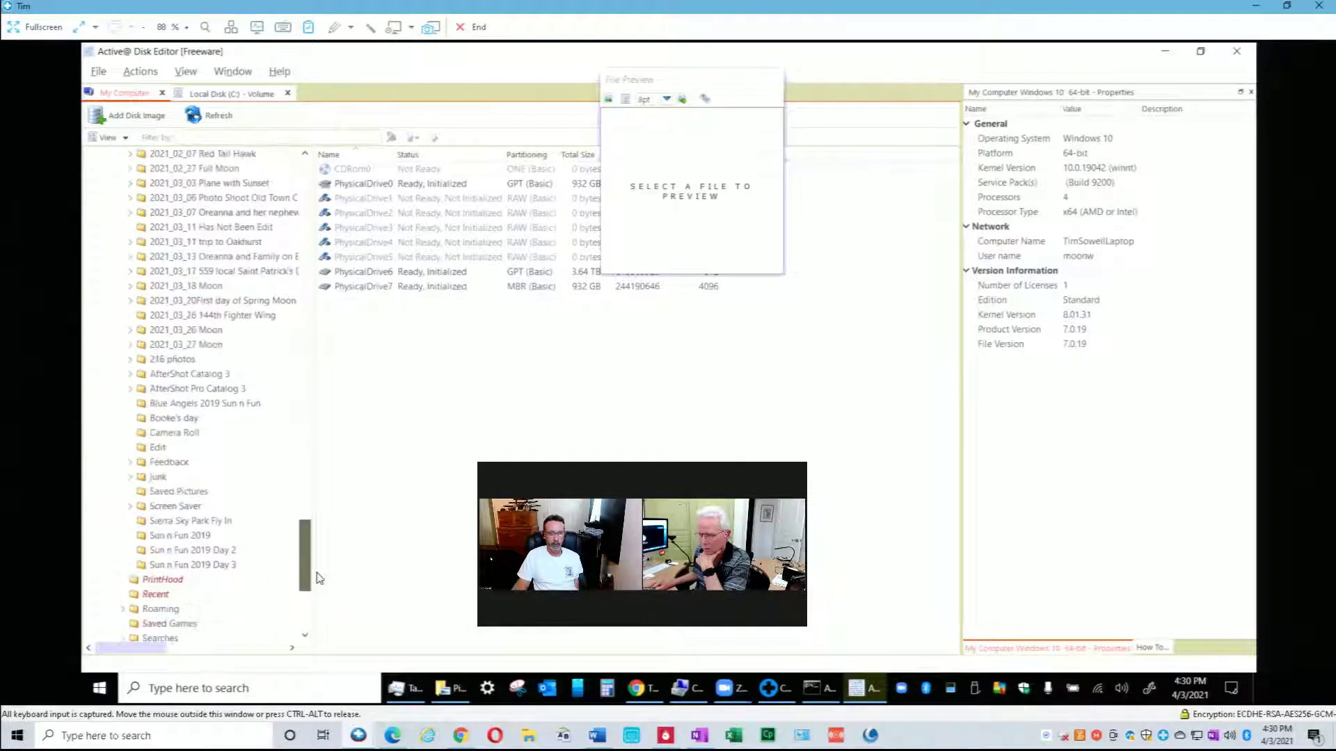
drag(200, 476, 161, 452)
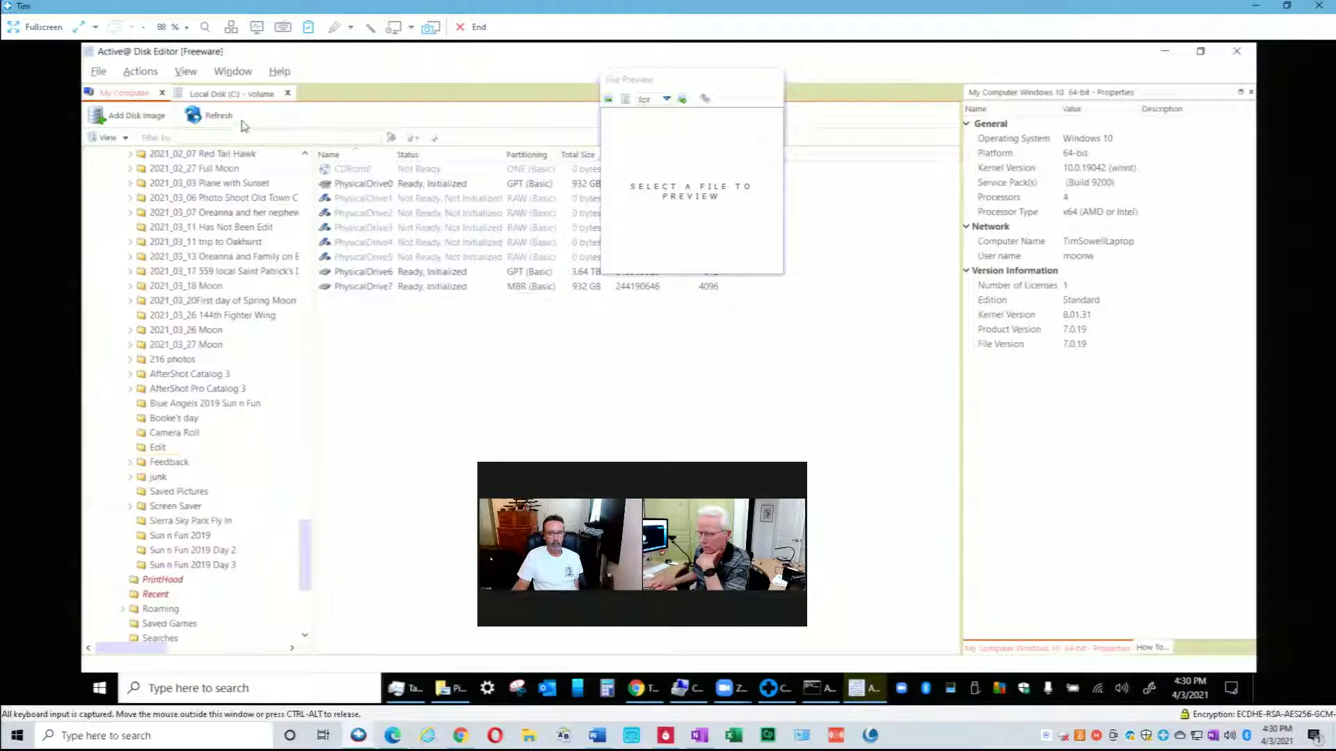
- Try to save the modified Edit record to Local Disk (C:), confirming the write, and repeat the attempt once
click(248, 95)
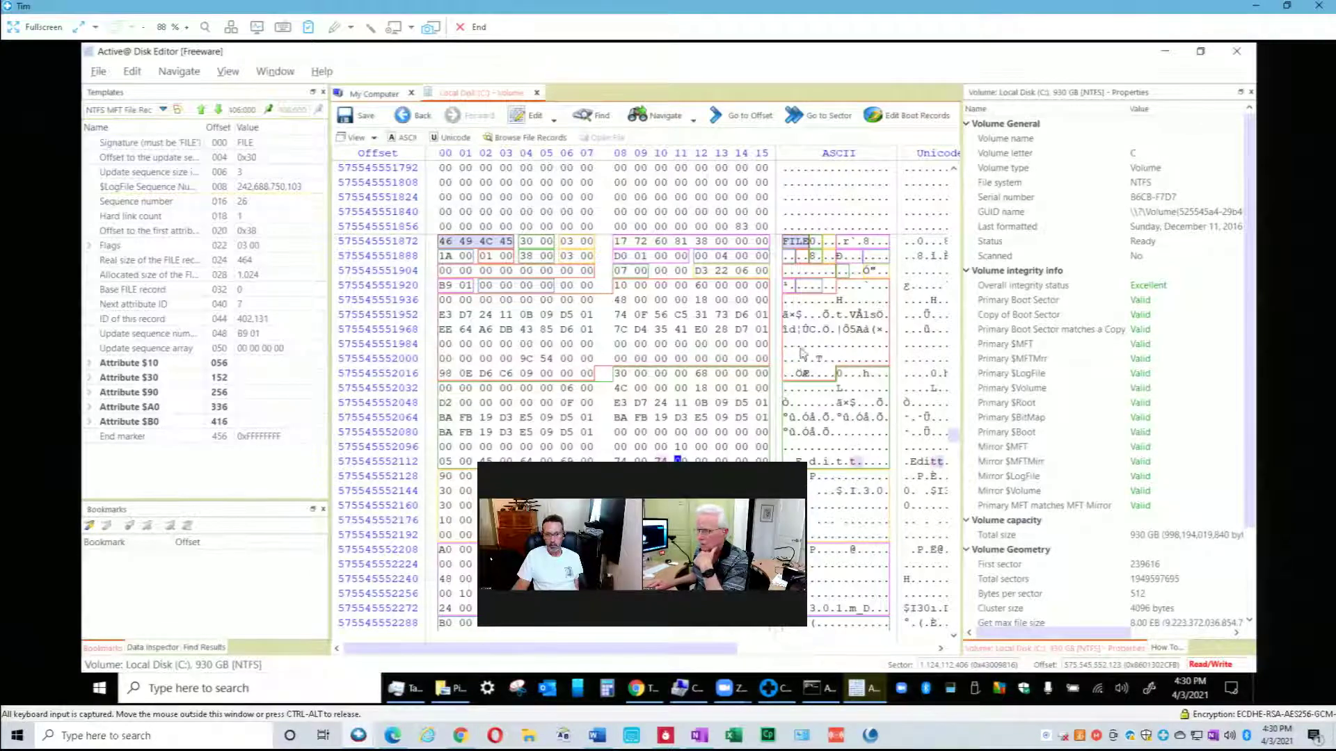
click(366, 118)
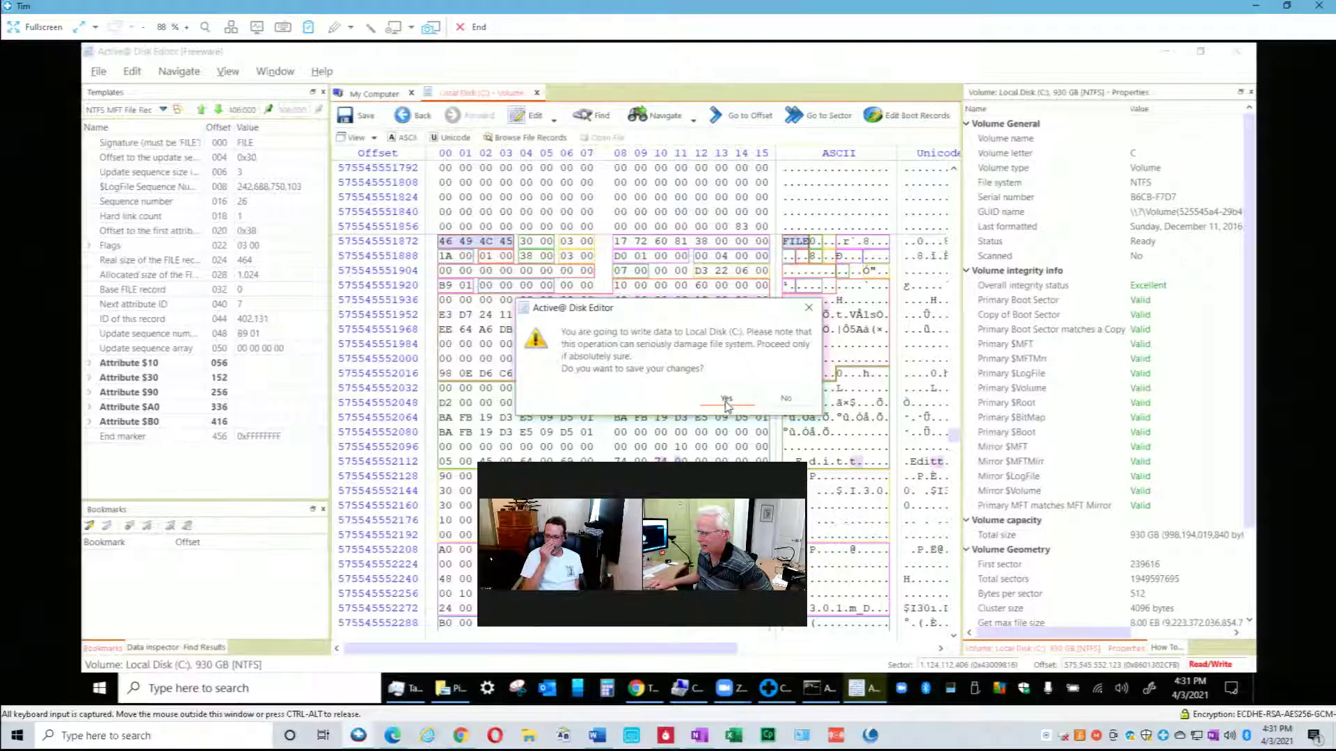
click(726, 401)
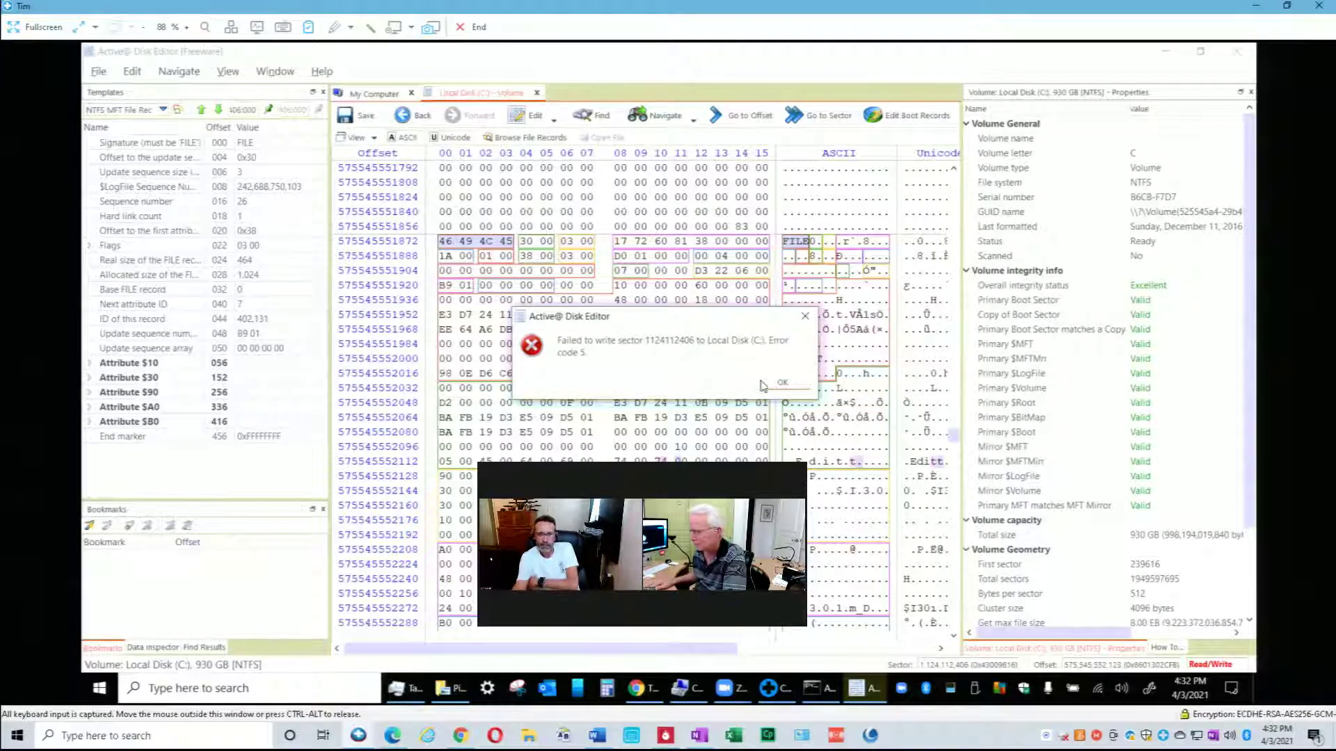
click(782, 385)
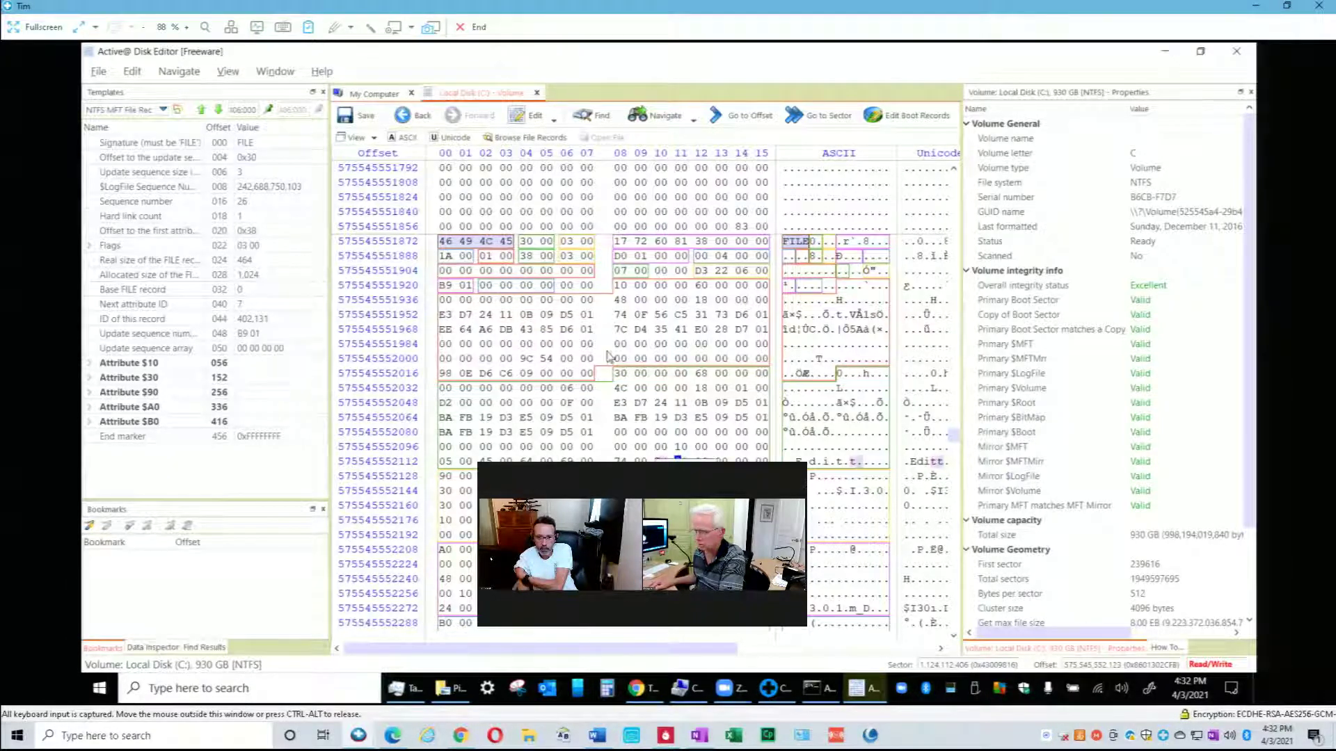
click(365, 117)
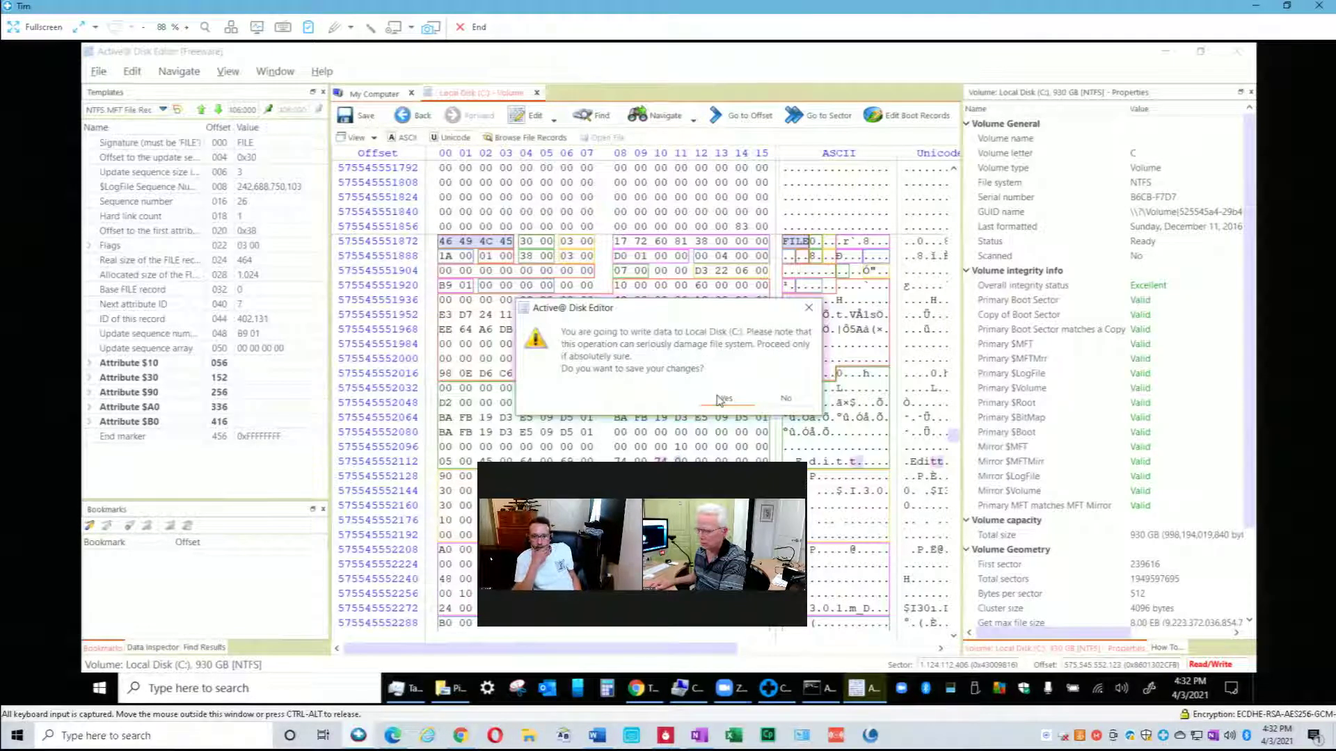
click(727, 400)
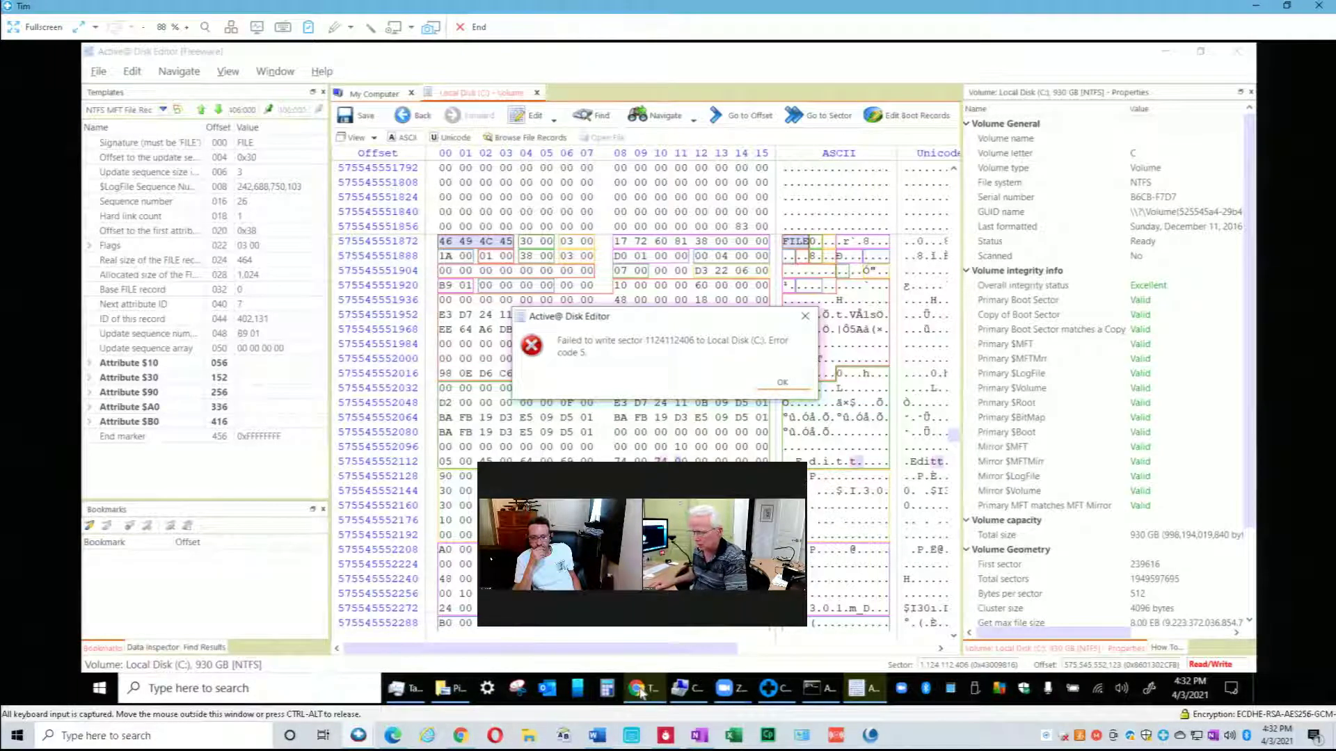
- Switch to Chrome and search Google in a new tab for "failed to write sector to local disk error code 5"
mouse_move(638, 674)
click(647, 630)
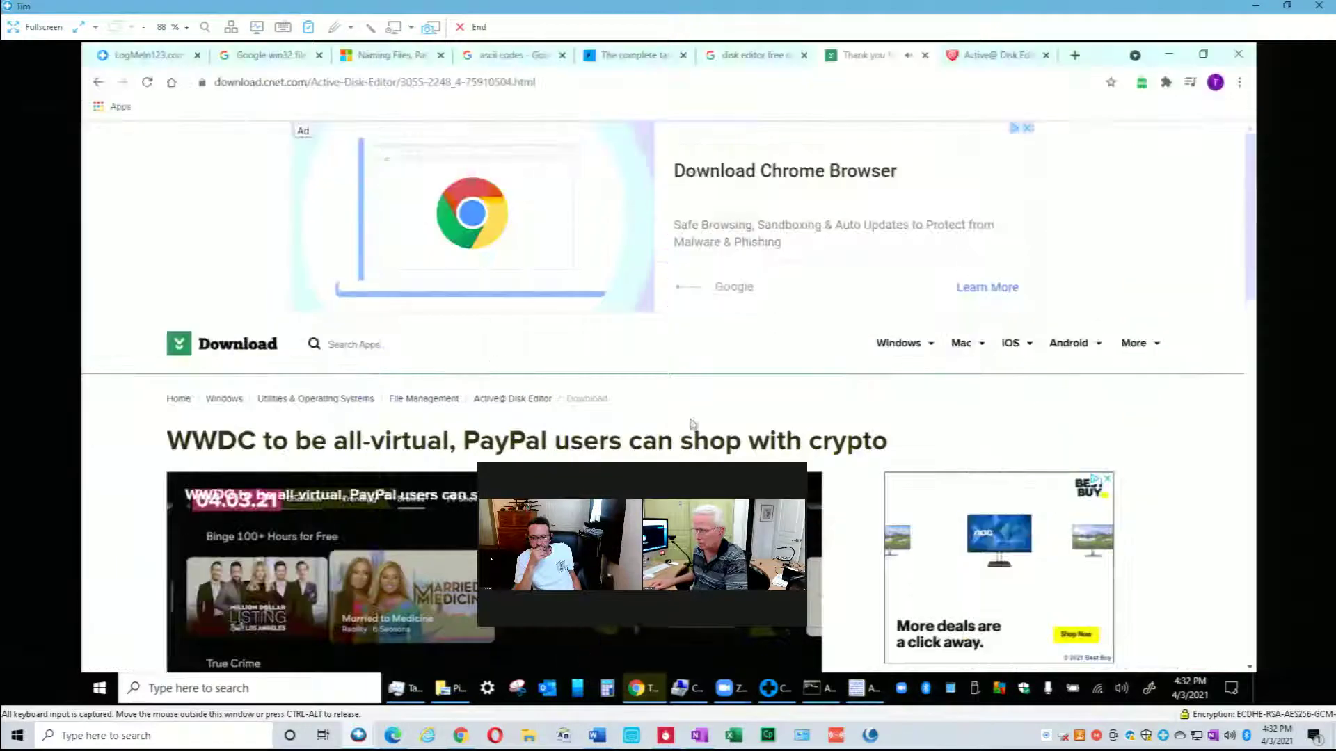
click(1076, 57)
drag(1098, 61, 1114, 423)
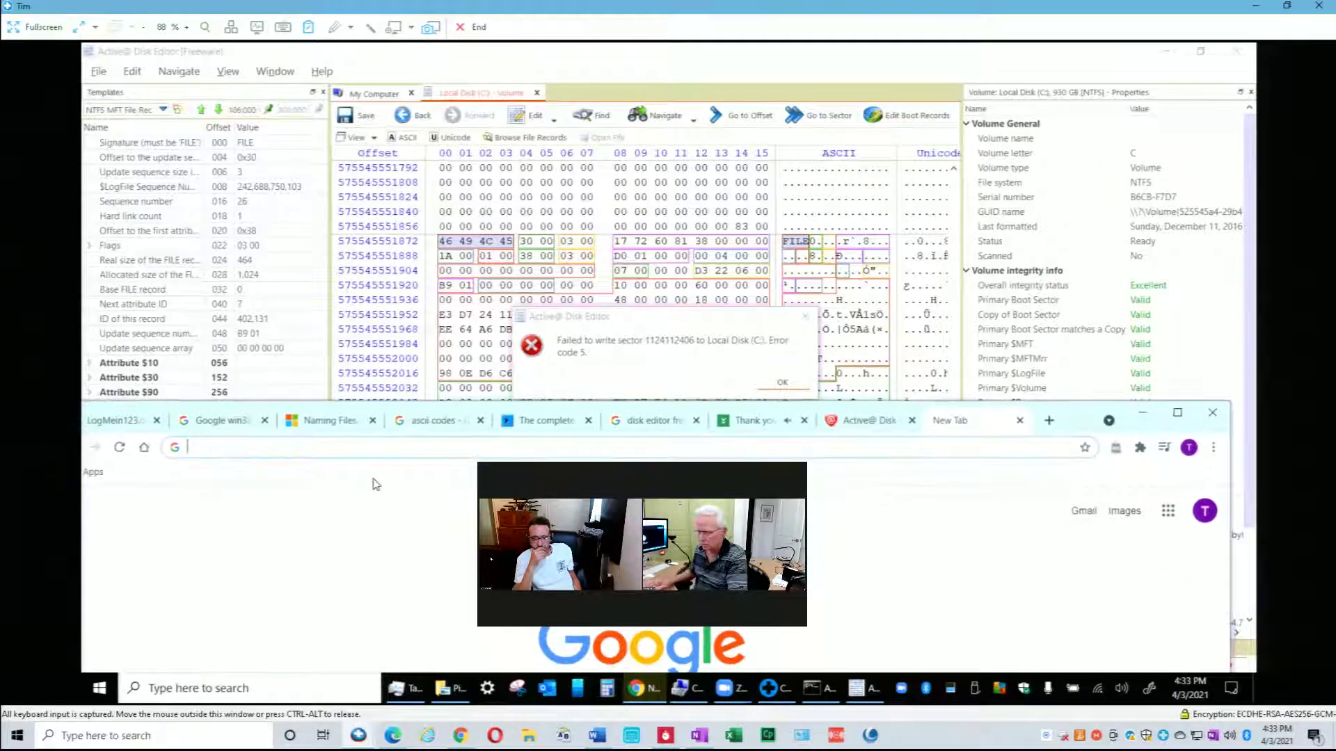
text(failed to write sector )
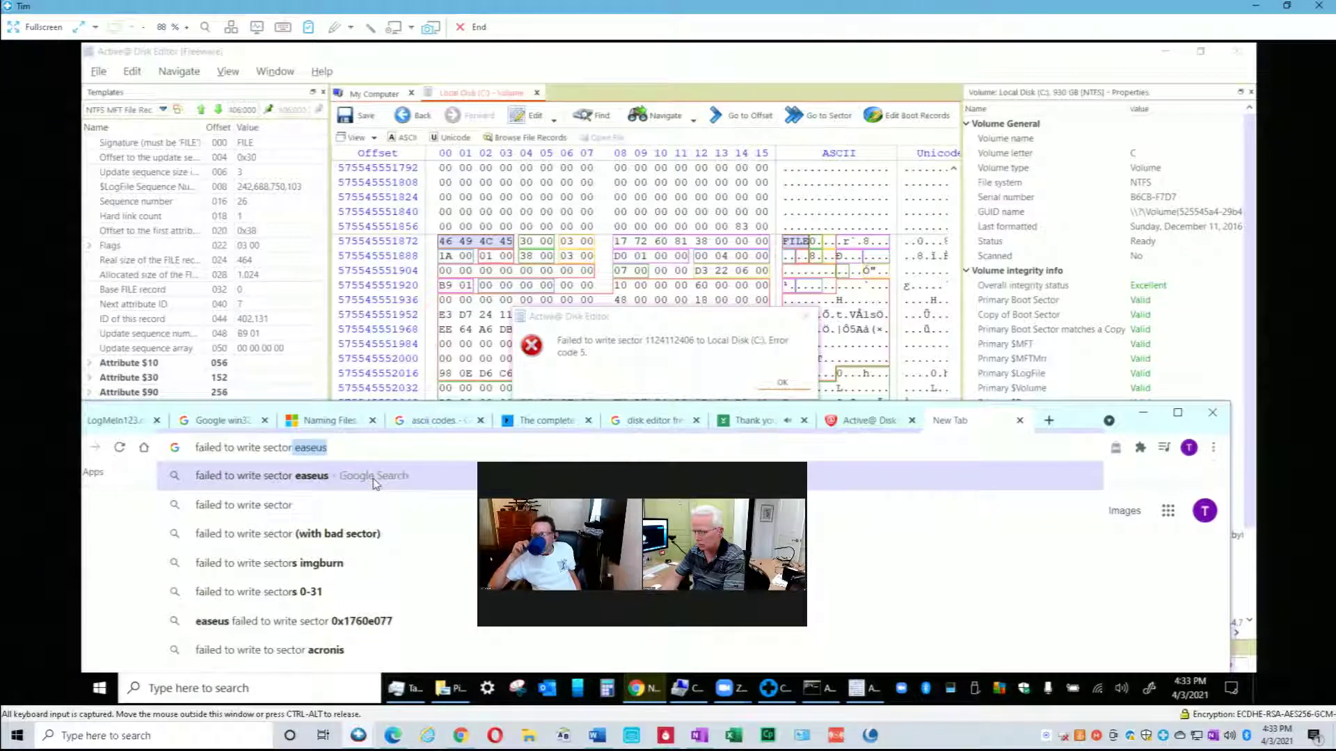
text(to local disk error code 5)
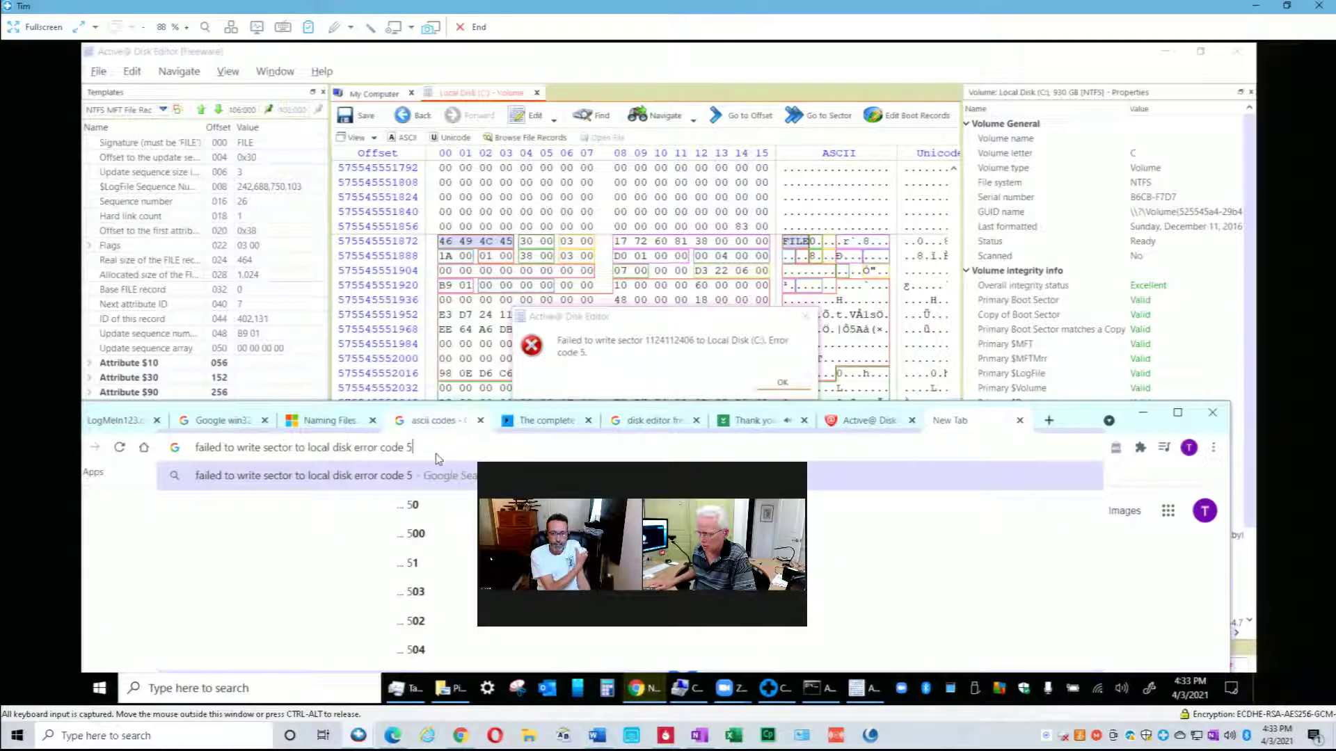
key(Return)
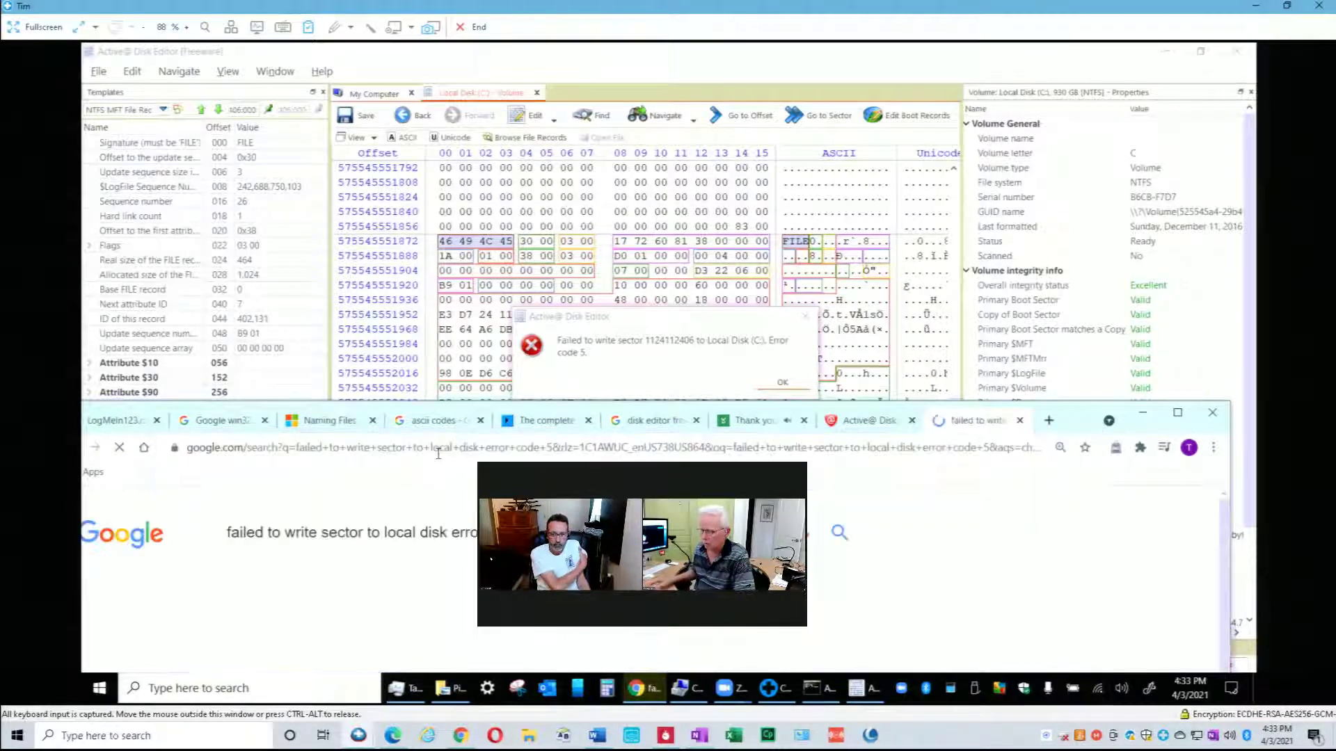
drag(1062, 422, 1107, 59)
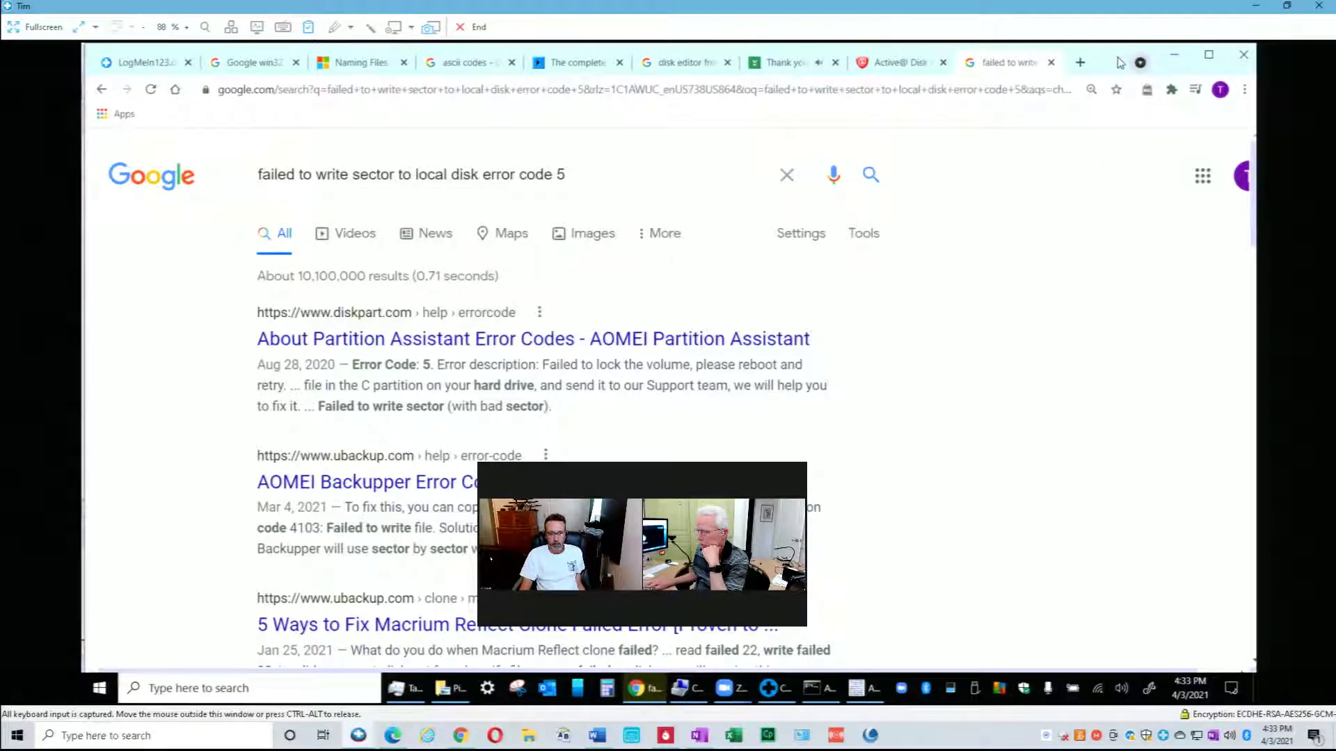
- Refine the Google search by putting "Active disk editor" in front of the existing error query
drag(1110, 71, 1151, 412)
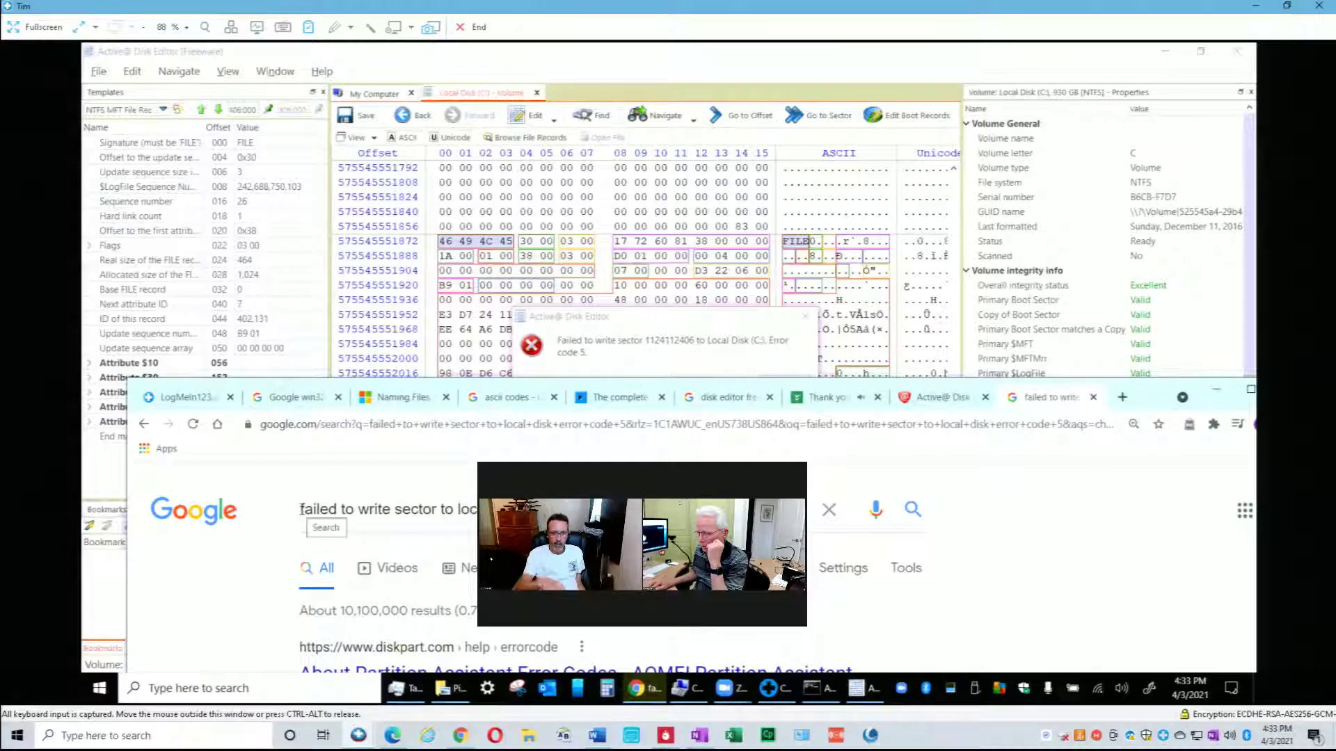
click(313, 510)
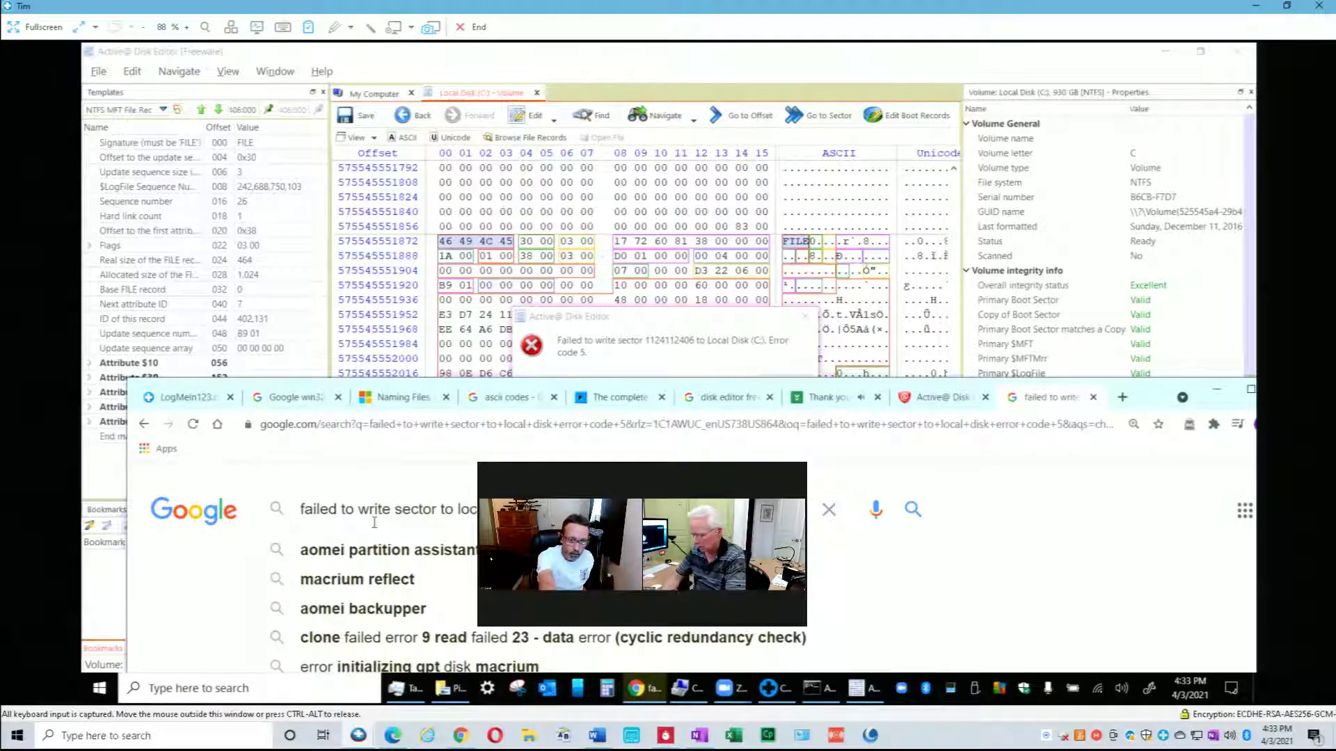
key(Escape)
text(Active)
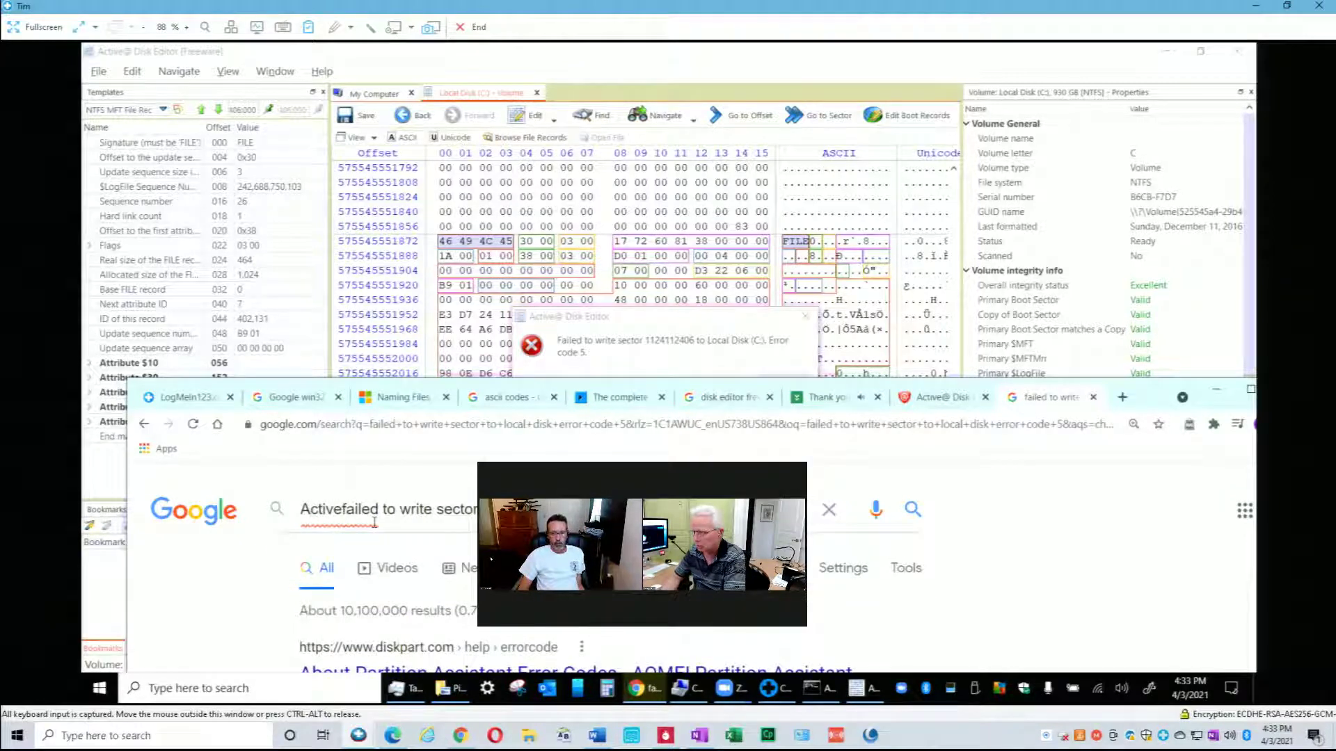
text( disk editor)
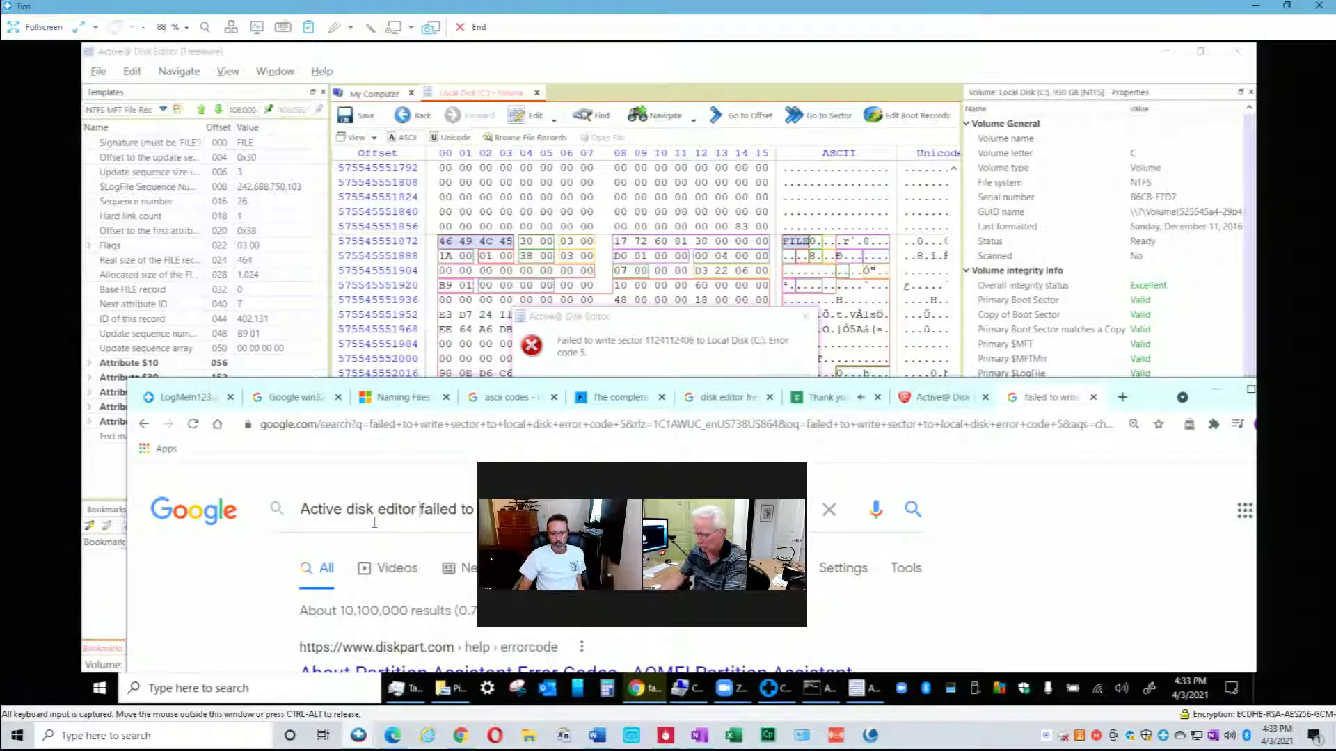
key(Return)
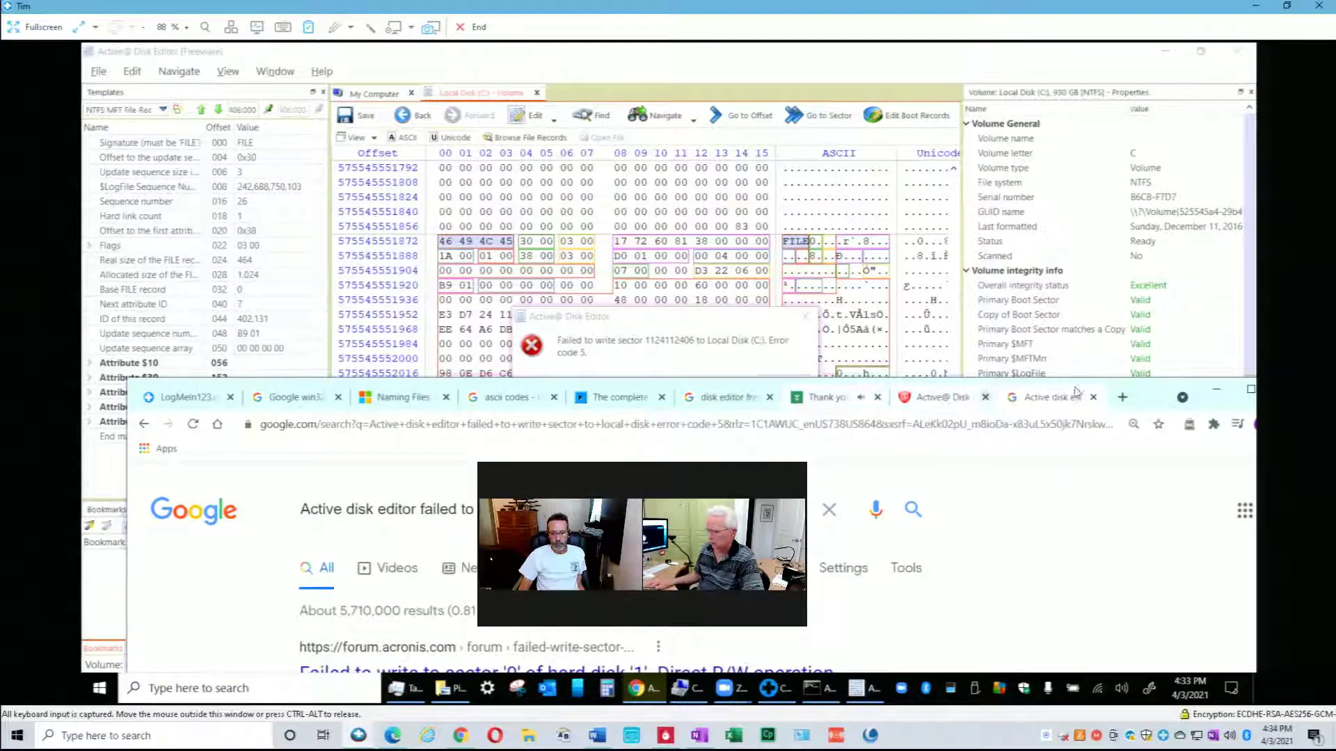
- Compare the refined search results with the disk editor's write error and look further down the list for a matching explanation
drag(1145, 364, 1105, 75)
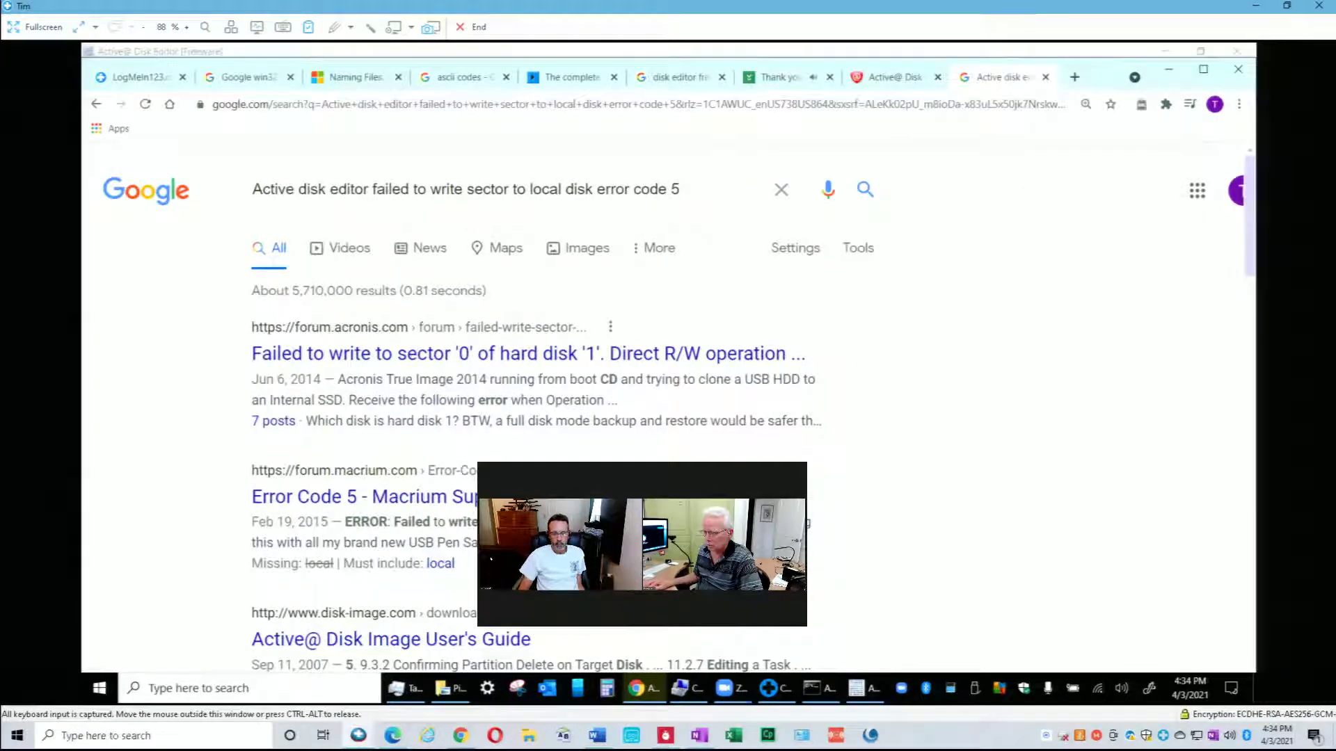
drag(861, 582, 1134, 489)
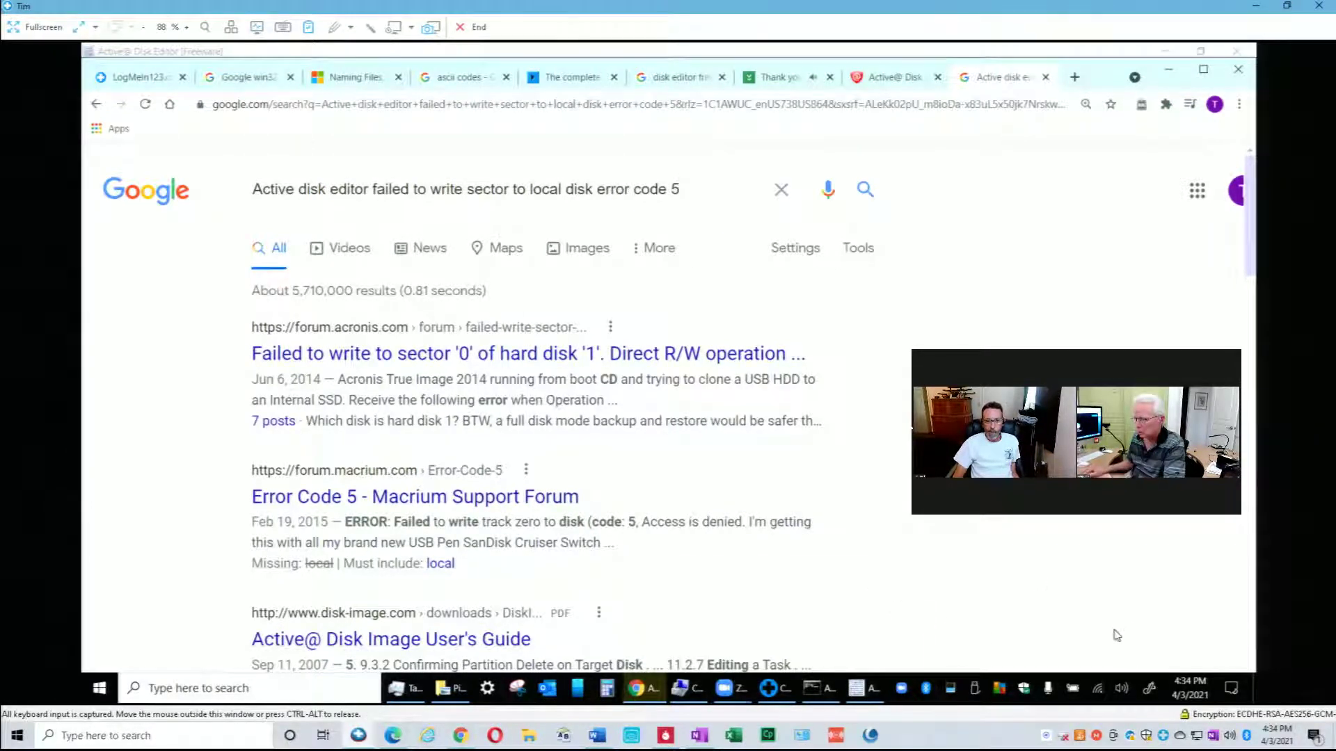
key(alt+Tab)
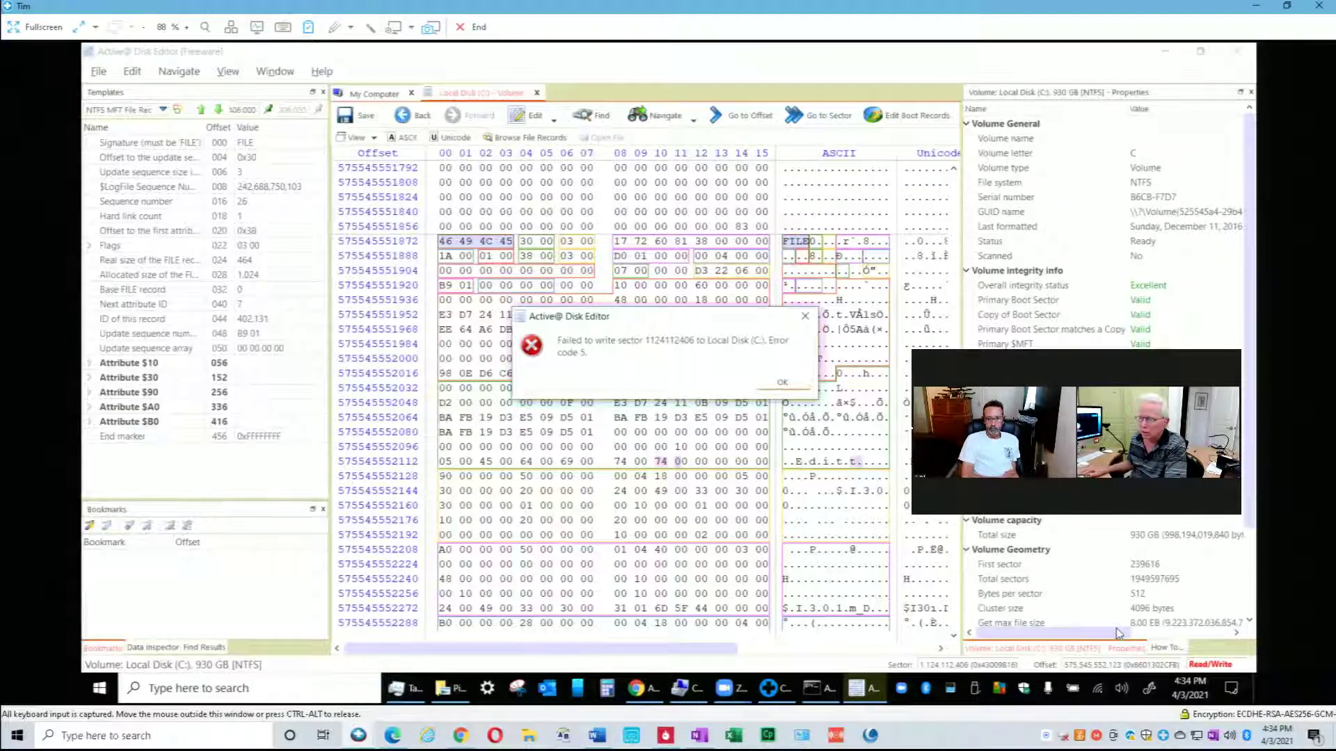
key(alt+Tab)
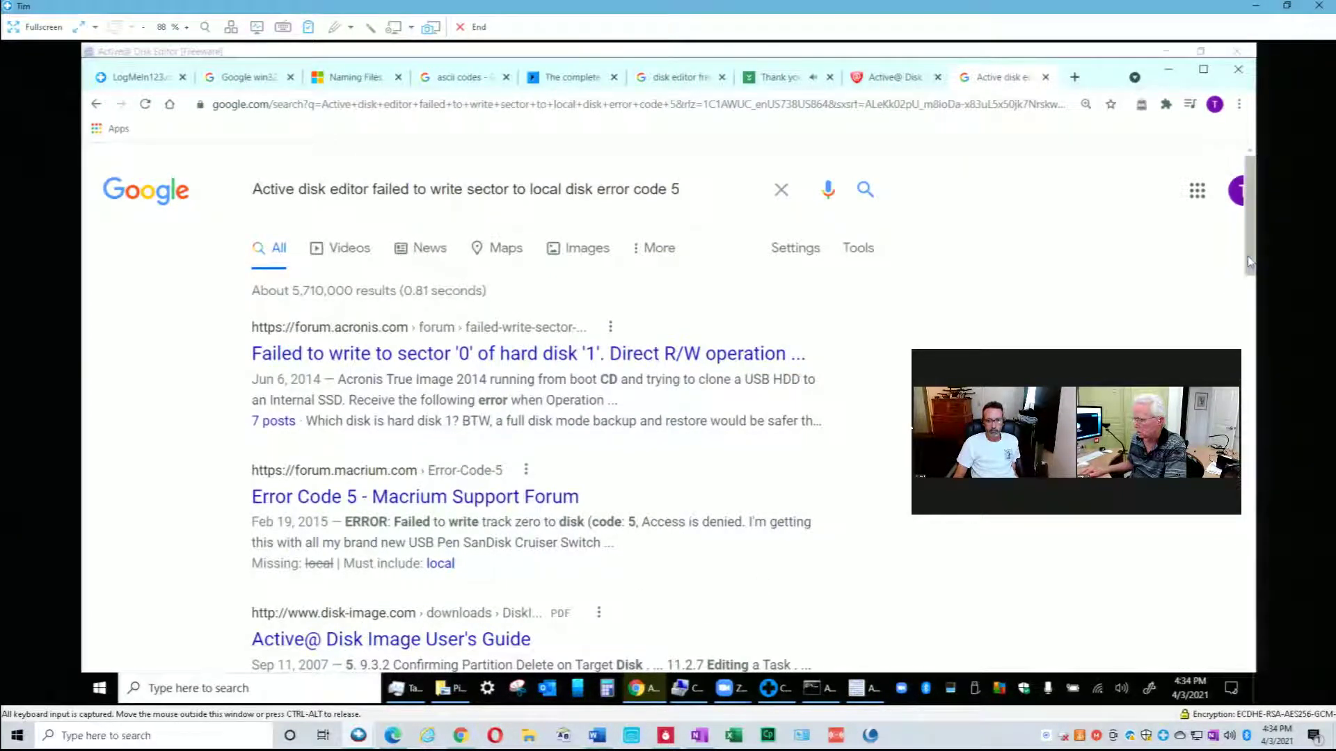
scroll(1253, 286, down, 3)
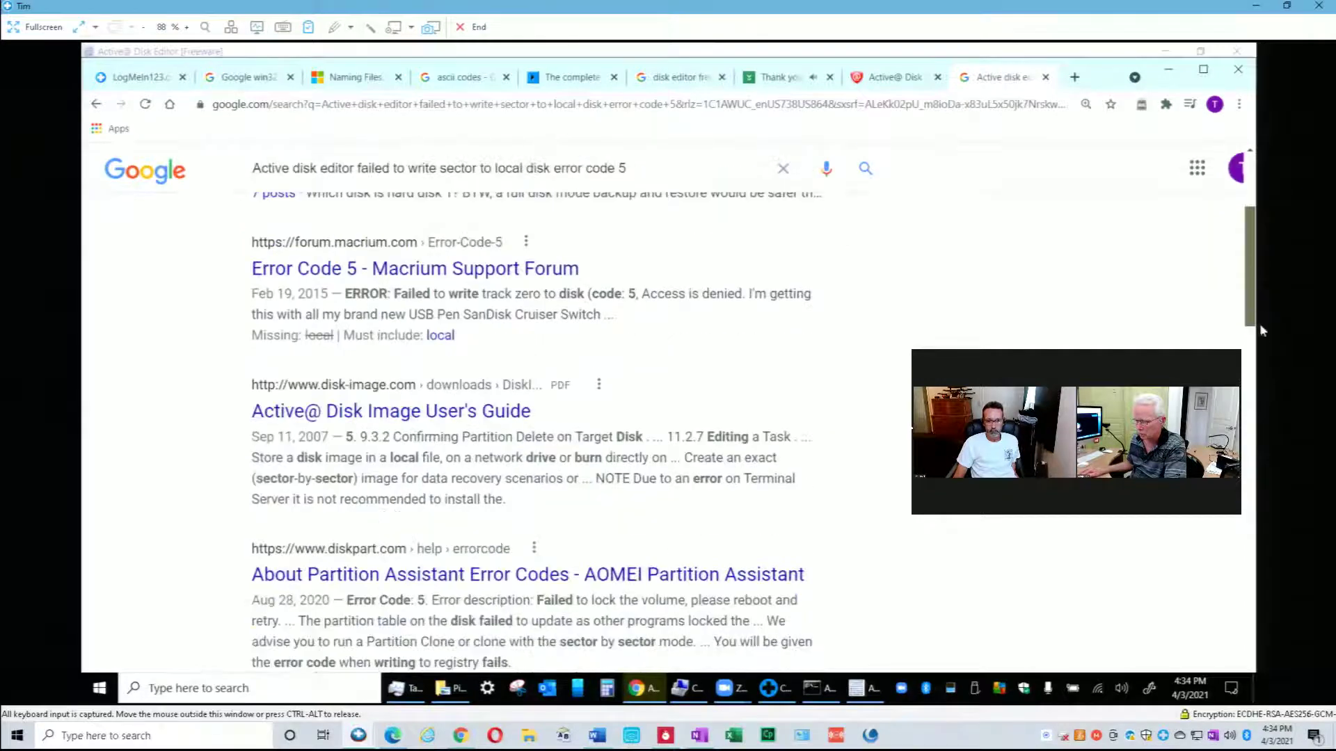
- Examine the web search results about the disk editor failing to write a sector with error code 5
scroll(1249, 357, down, 3)
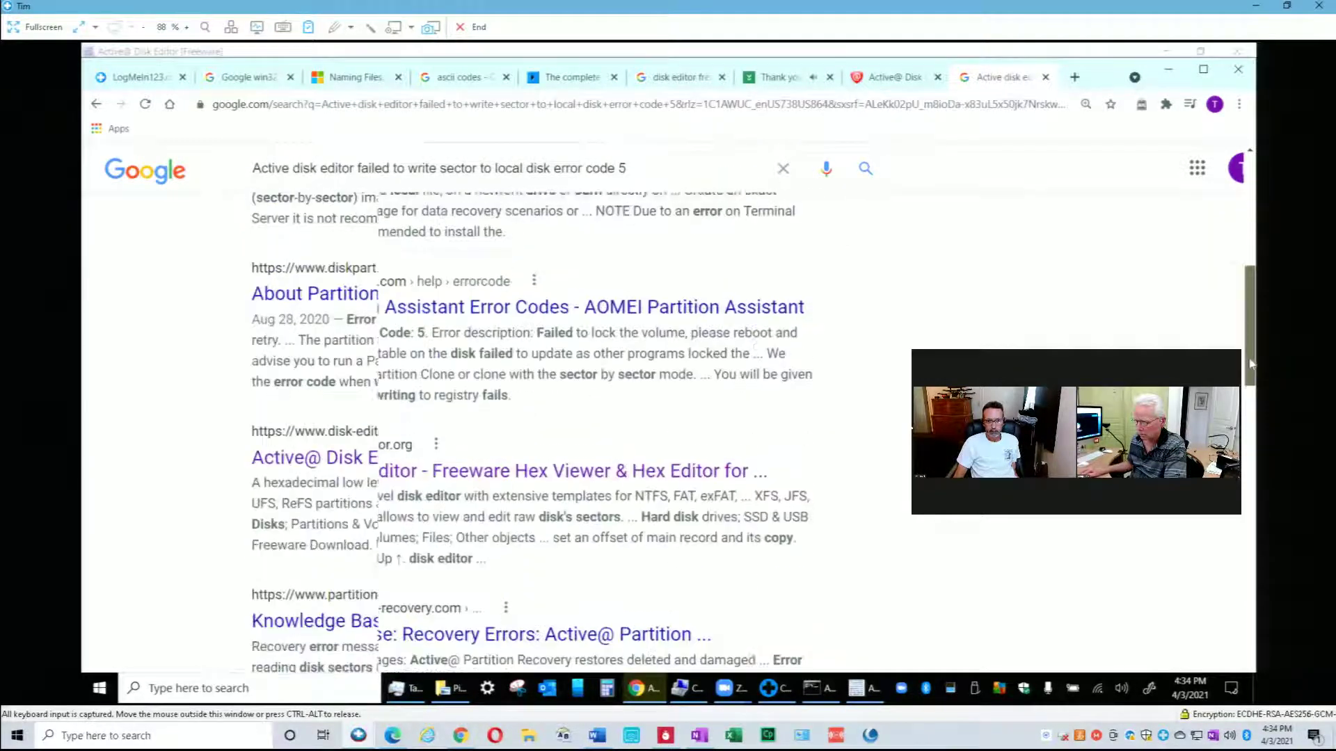
scroll(1258, 304, up, 3)
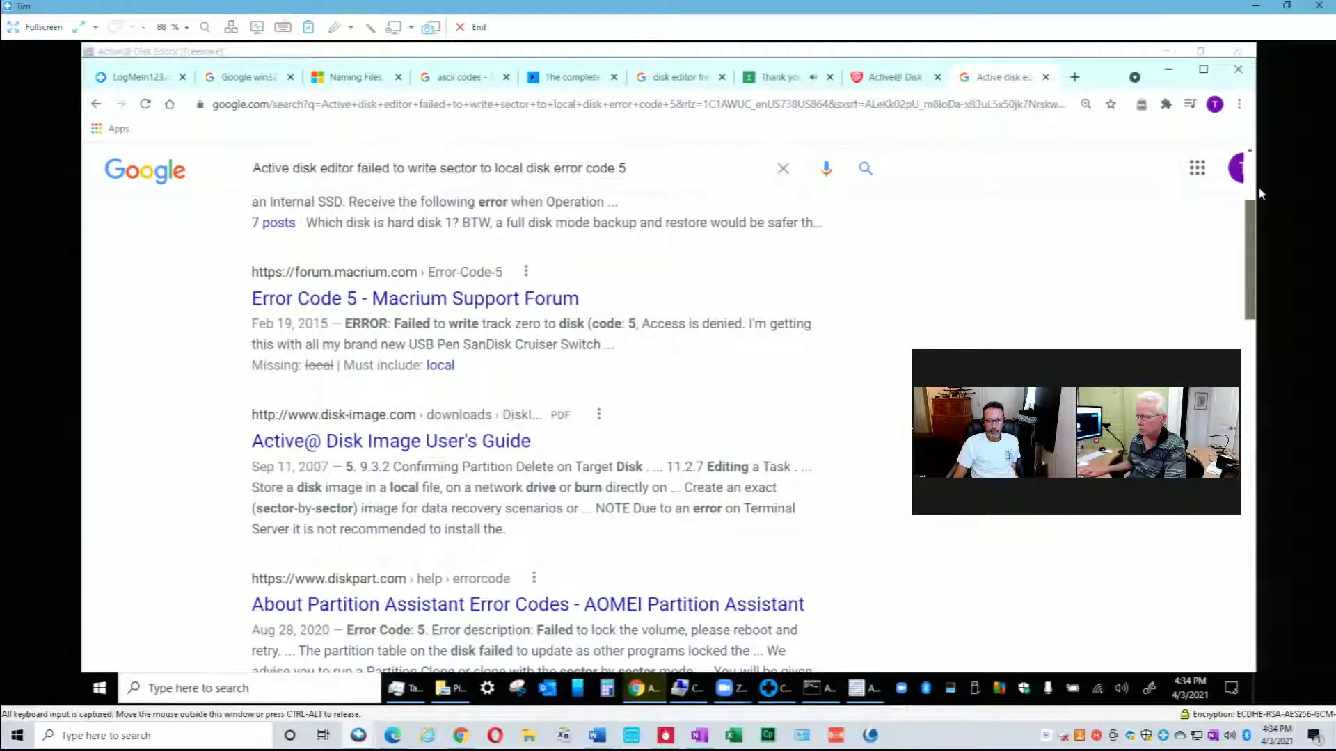
scroll(1252, 186, up, 2)
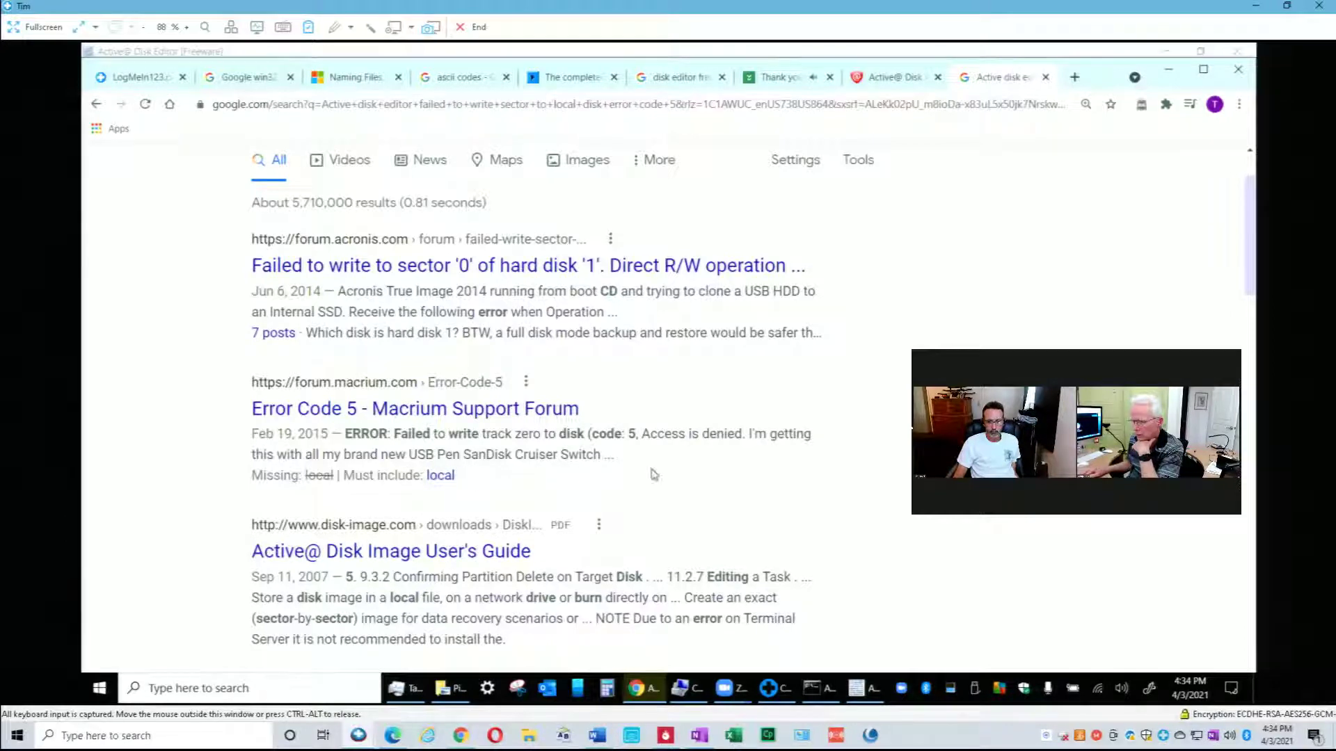
drag(1249, 292, 1266, 345)
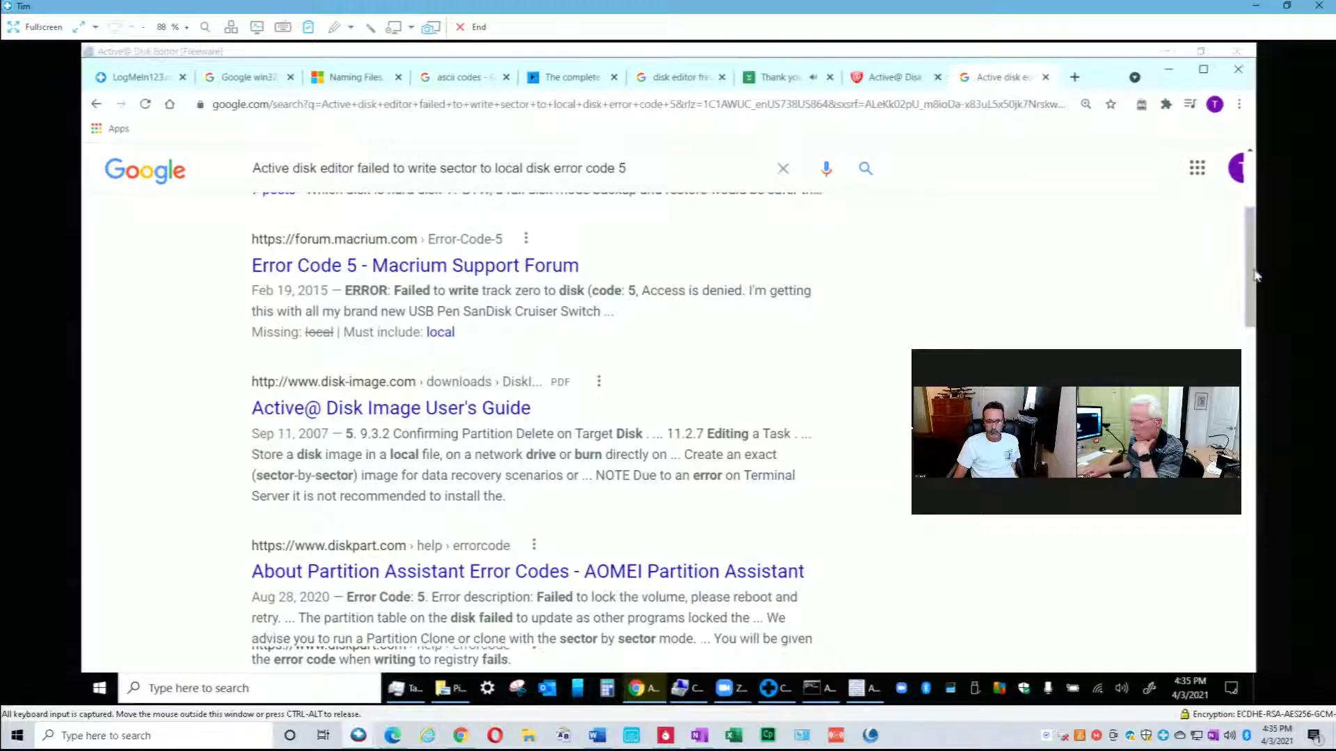
drag(1253, 283, 1253, 339)
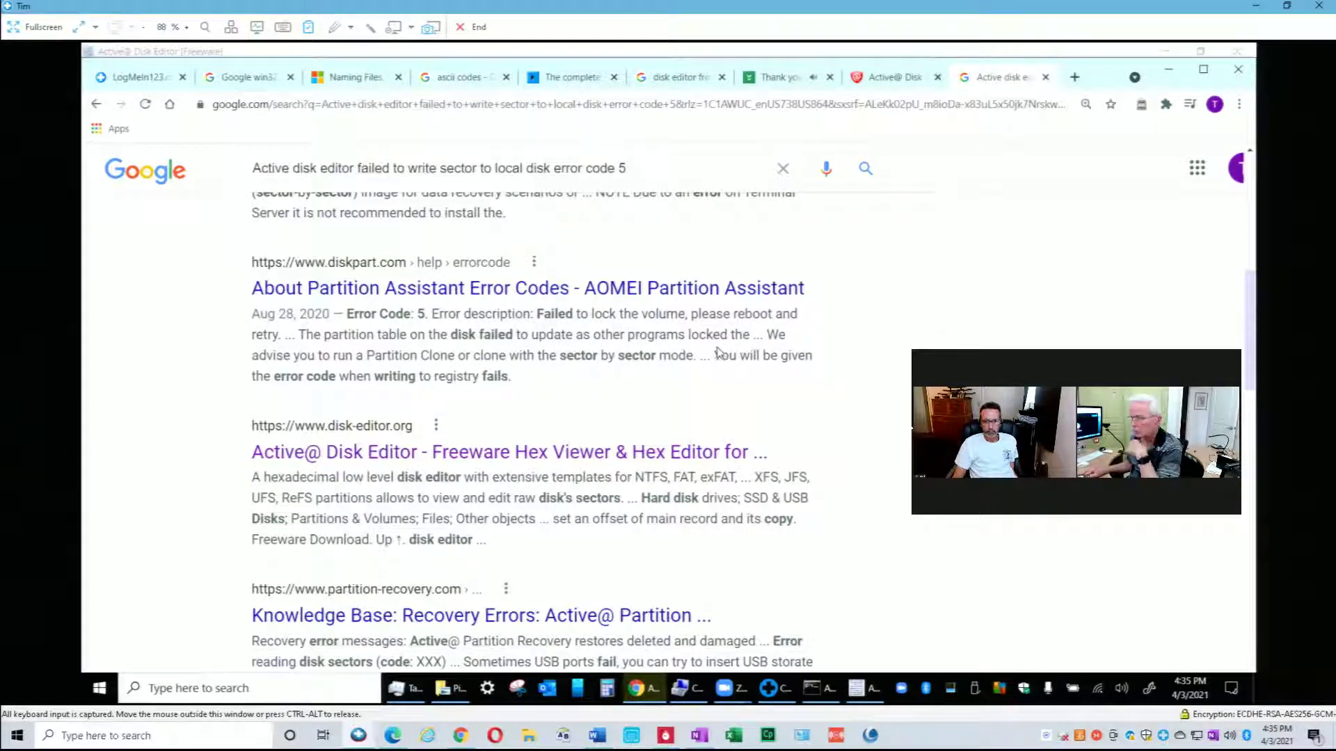
- Close the open Pictures folder window and the administrator Command Prompt window
key(alt+Tab)
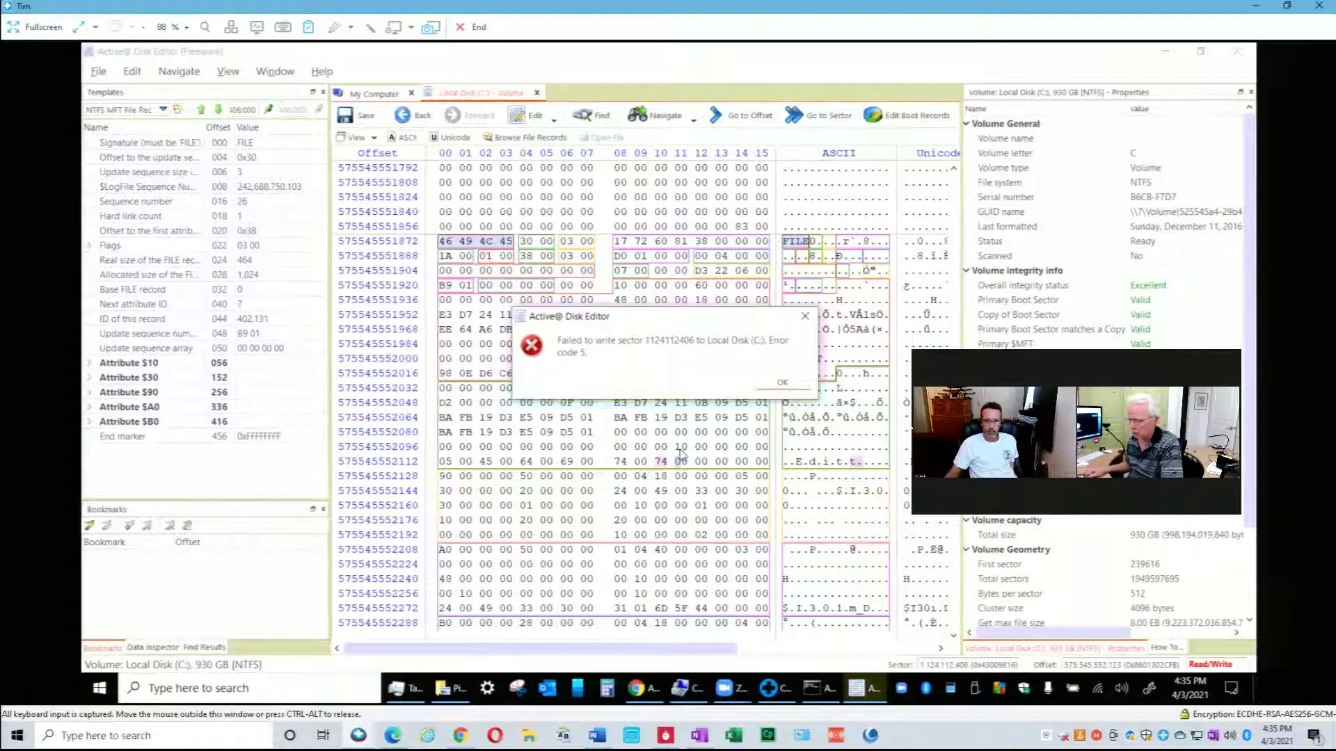
key(alt+Tab)
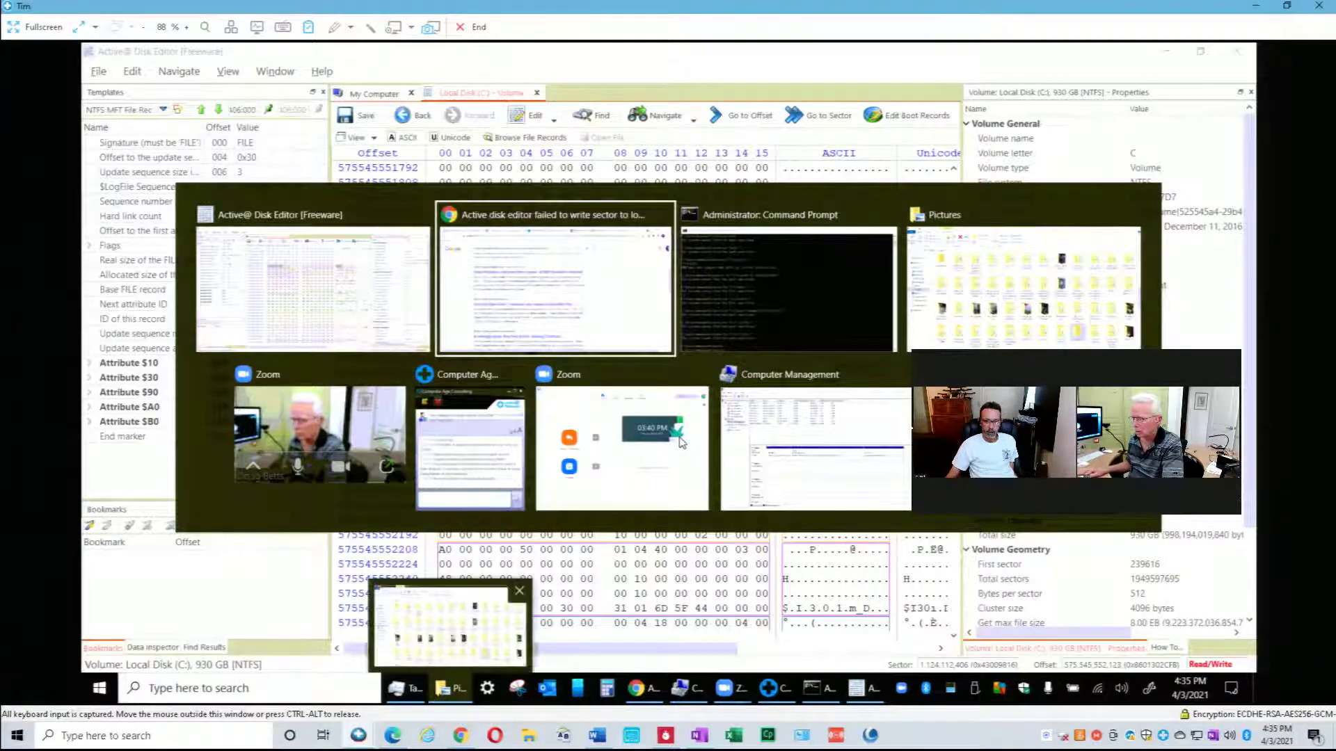
key(alt+Tab)
key(alt+Tab)
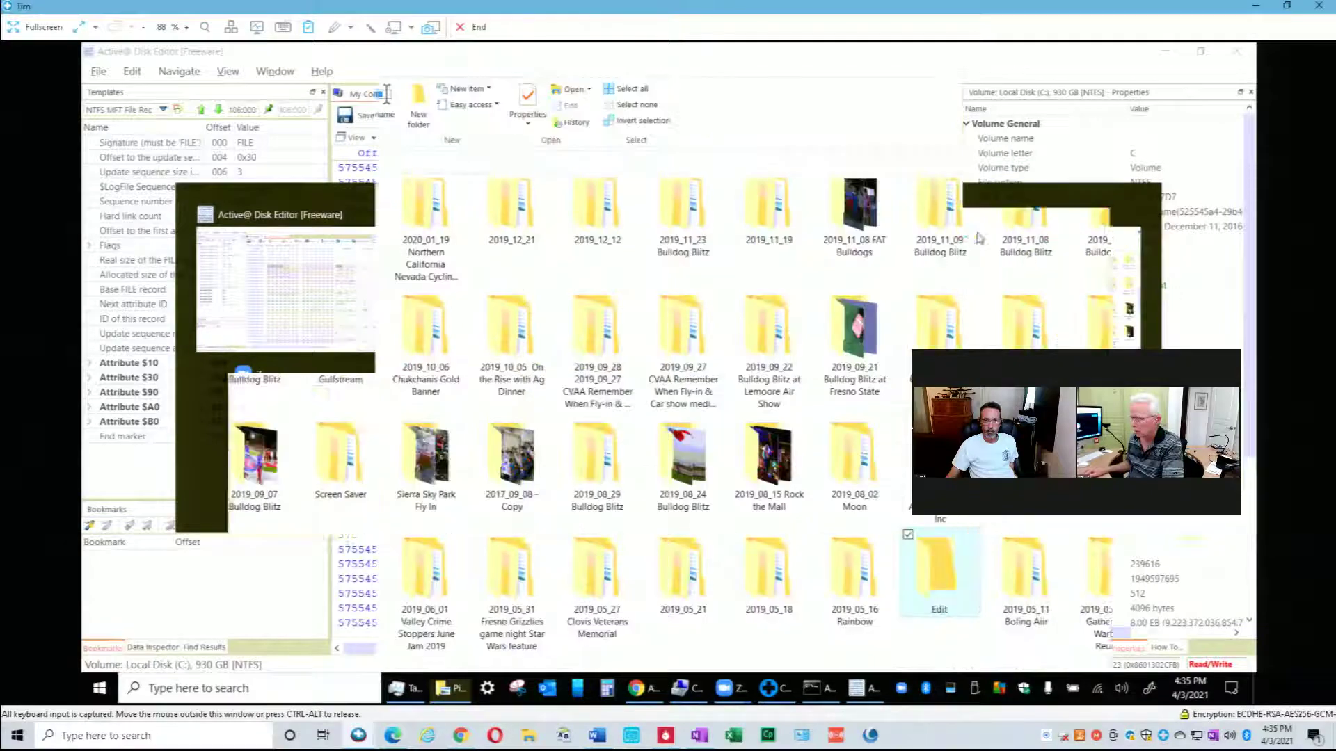
click(1237, 51)
key(alt+Tab)
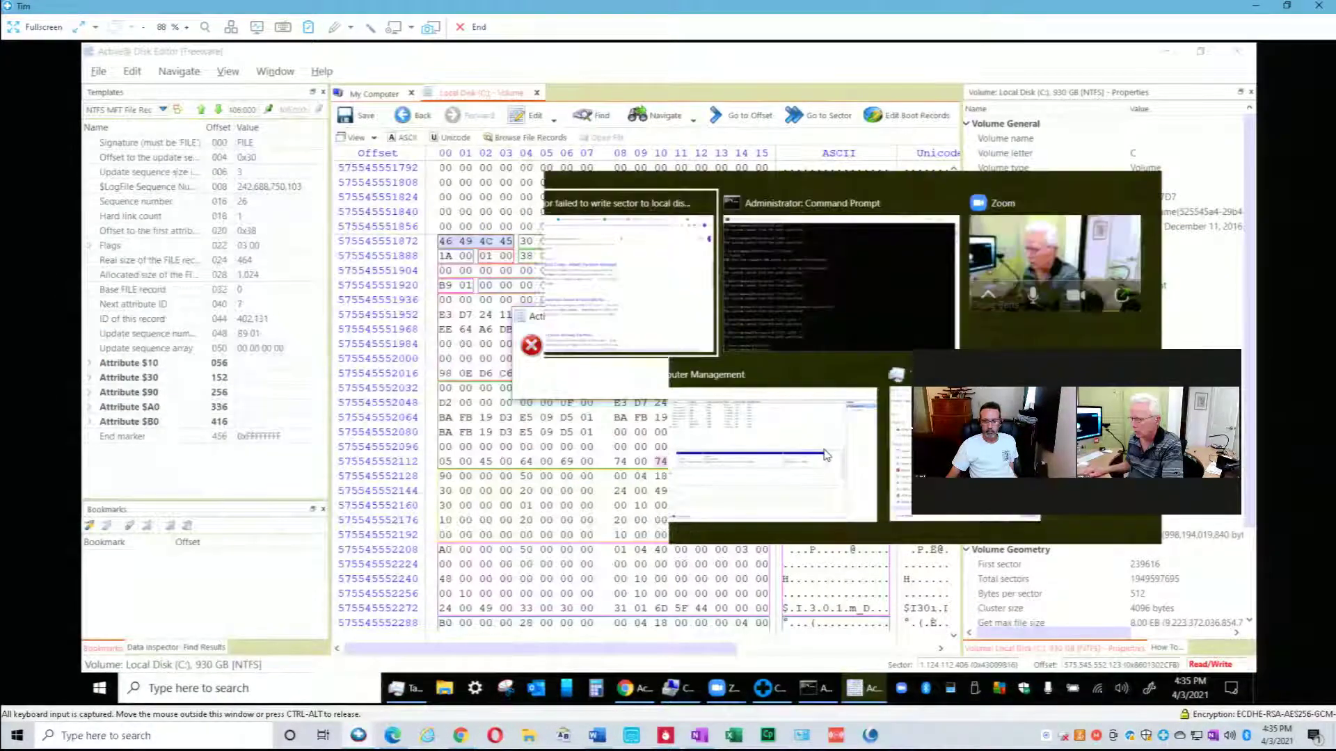
key(alt+Tab)
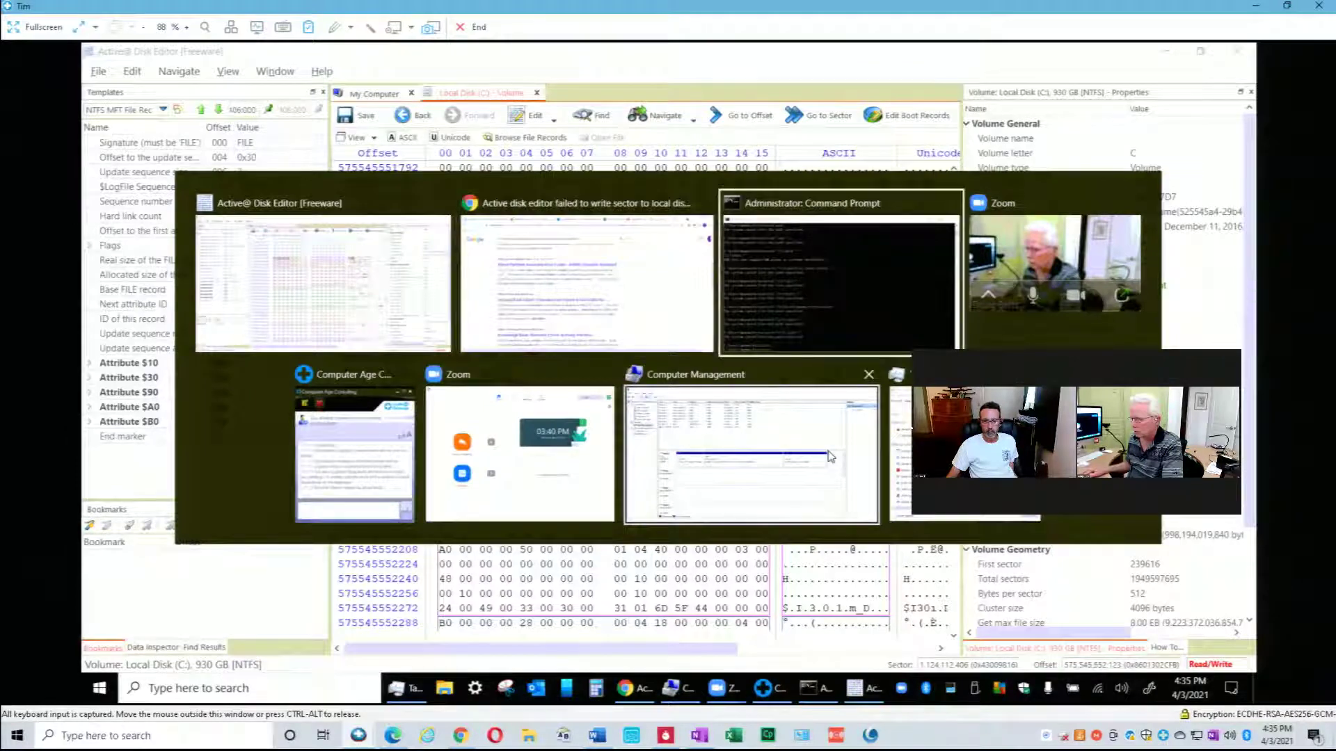
key(BackSpace)
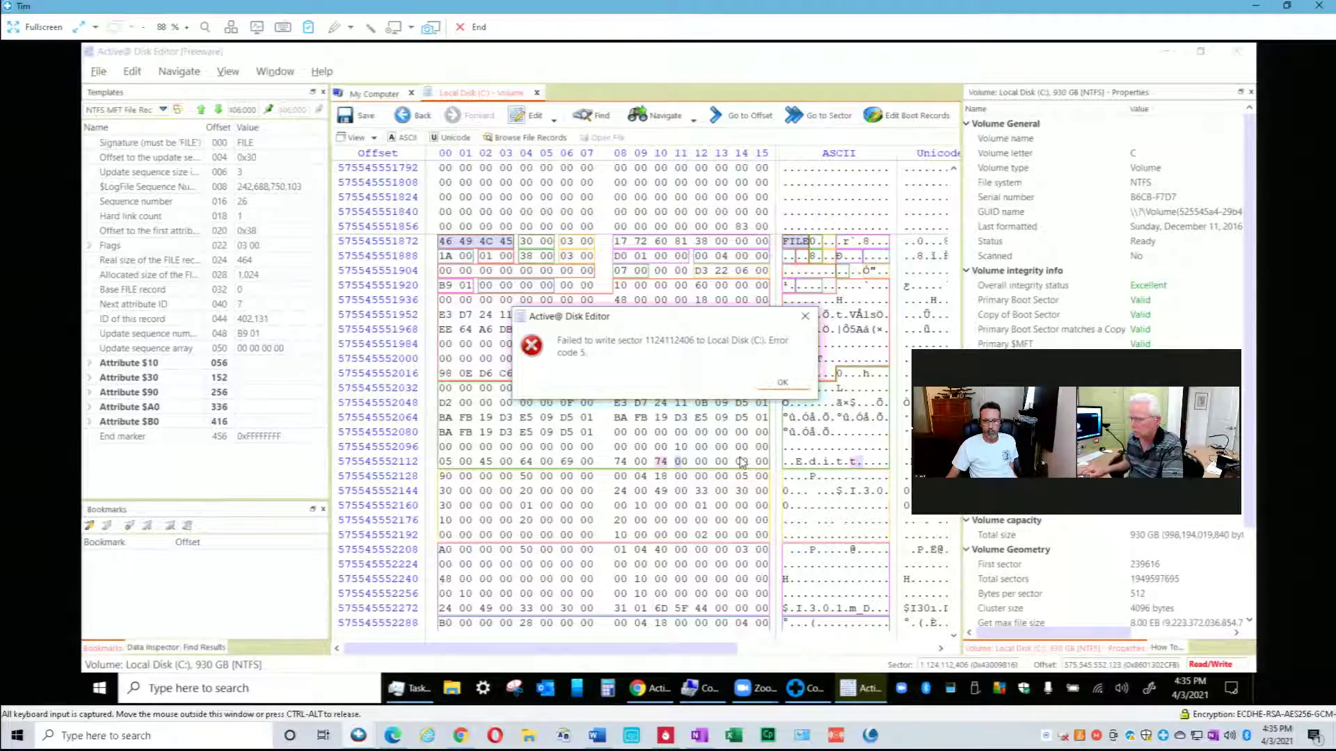
- Switch to Computer Management, review the partitions of the listed disks in Disk Management, and close the window
key(alt+Tab)
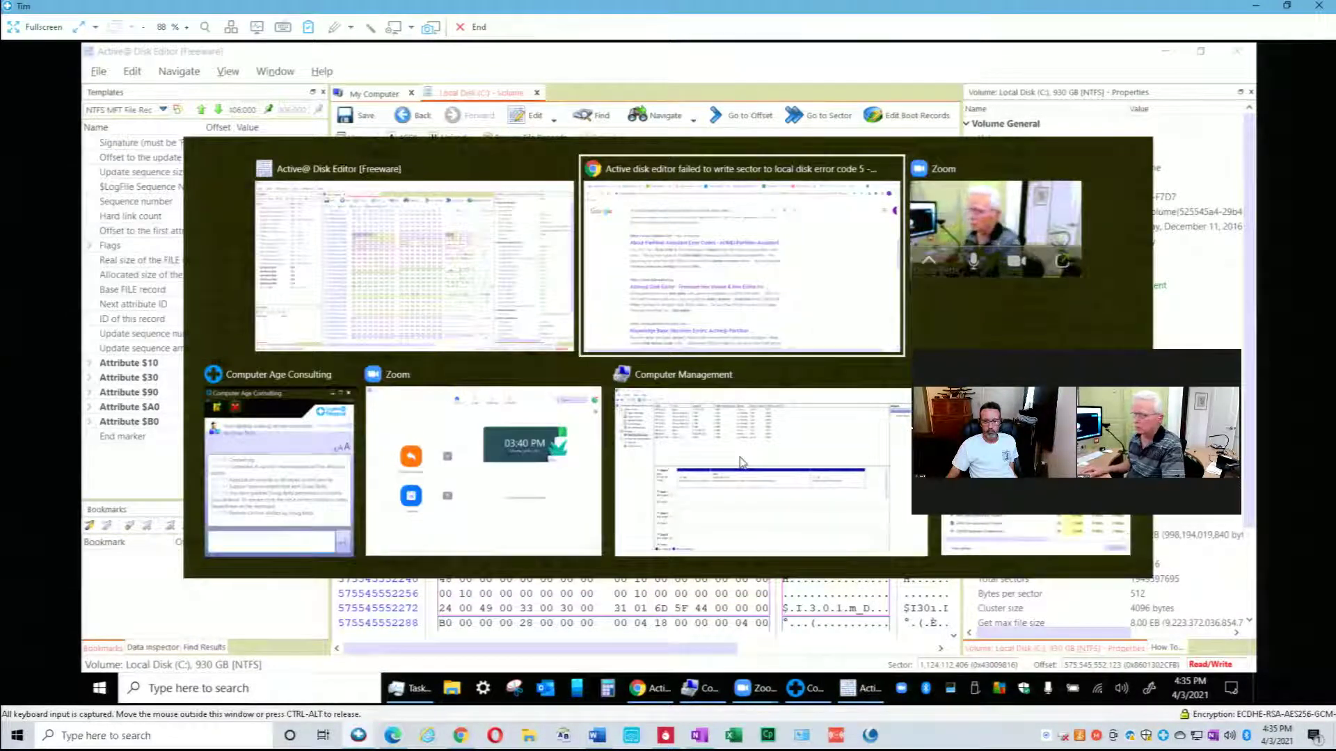
key(alt+Tab)
key(alt+Tab)
key(alt+Tab)
key(alt+Tab)
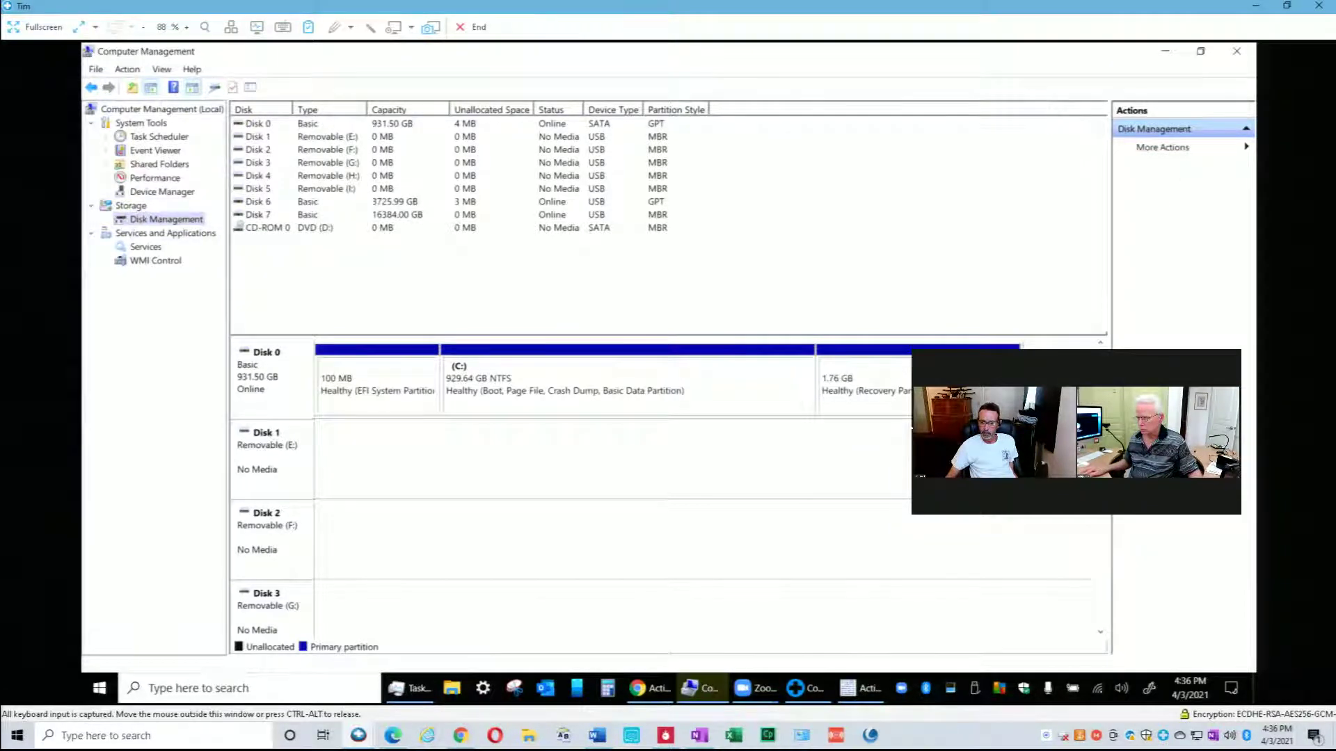
scroll(1090, 523, down, 5)
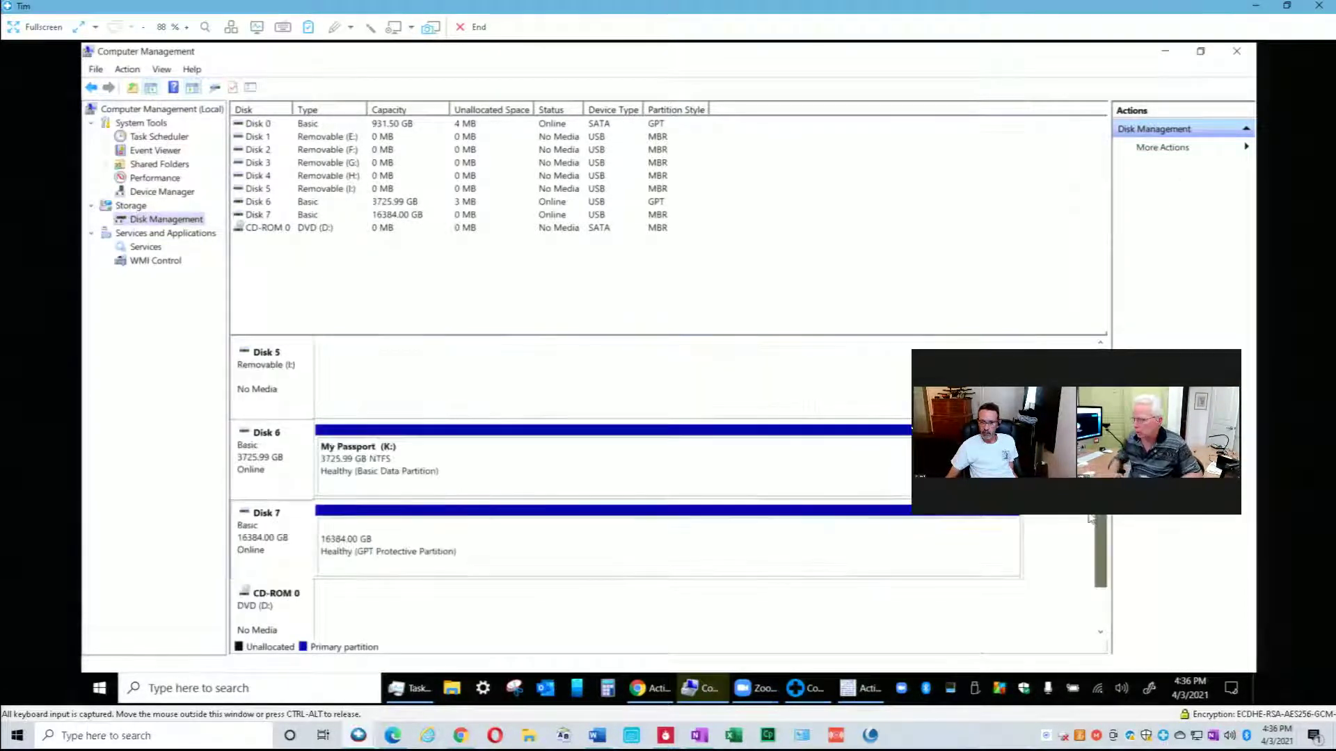
scroll(1090, 524, up, 1)
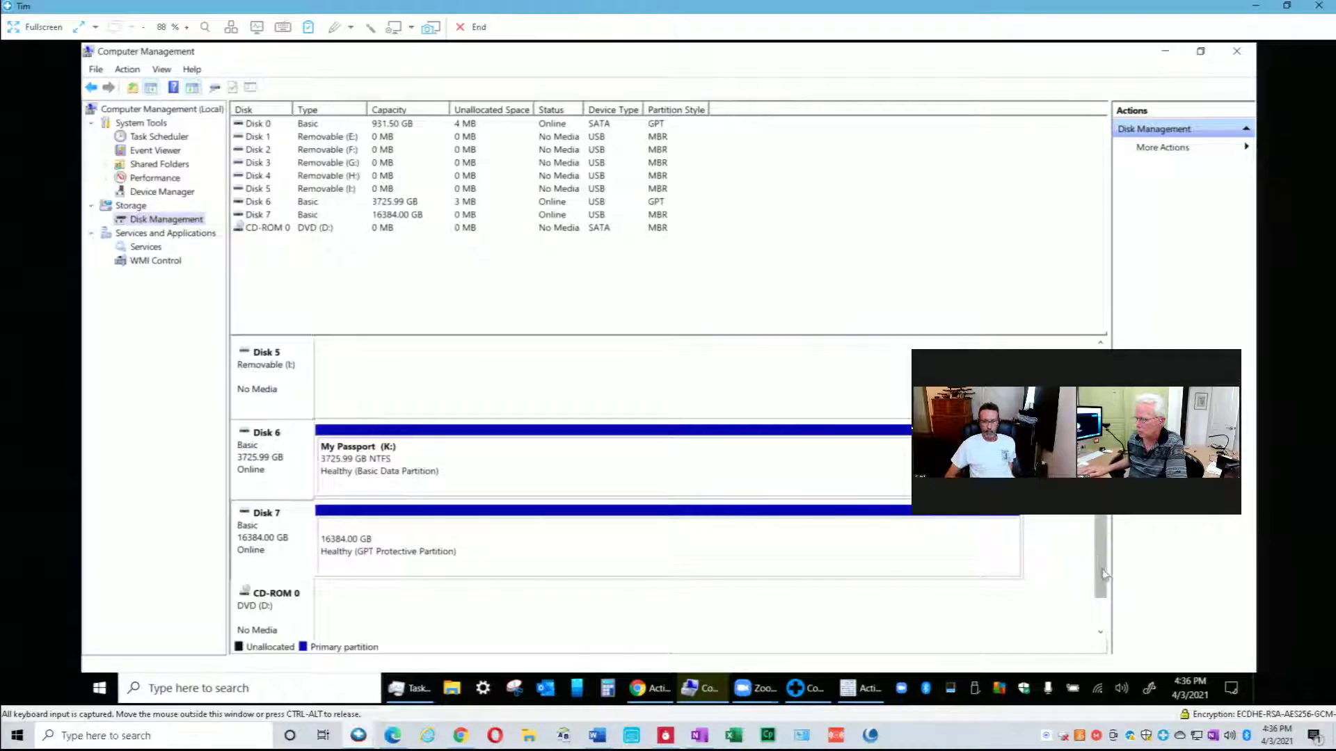
drag(1106, 577, 1105, 417)
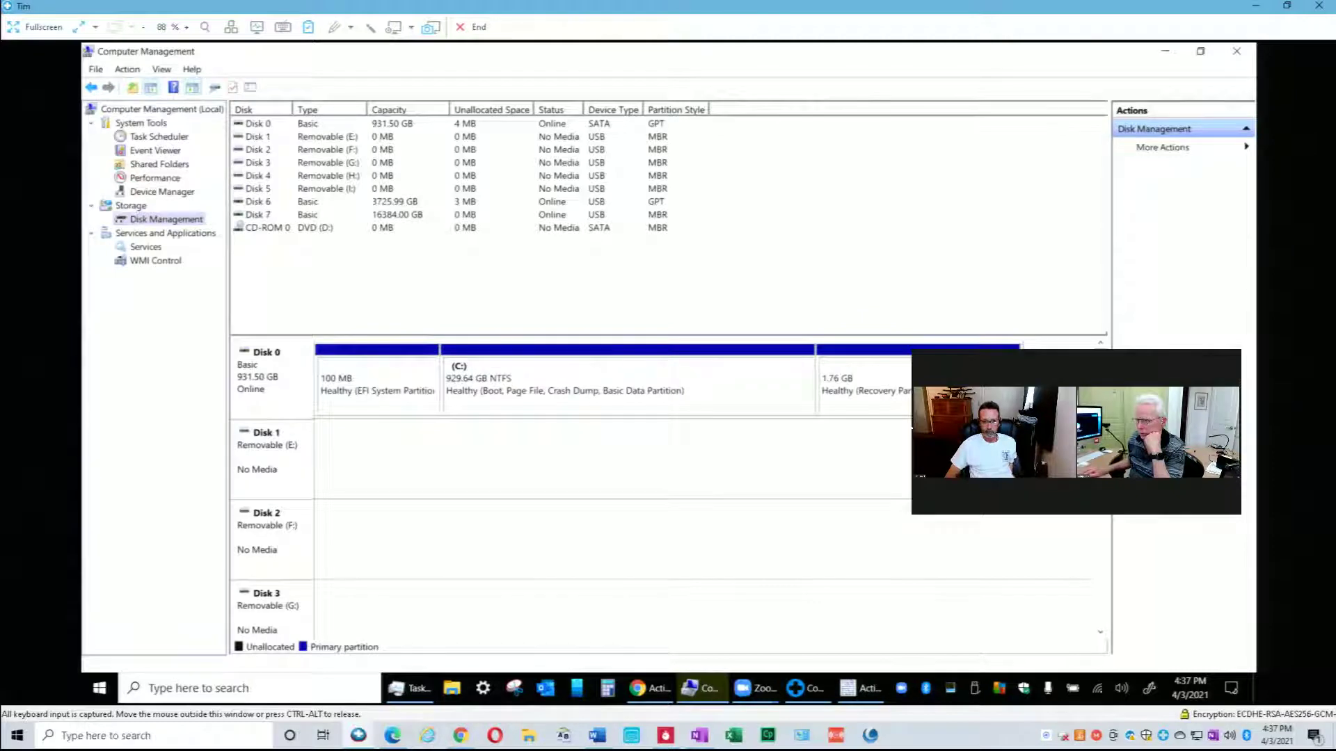
drag(1106, 410, 1114, 580)
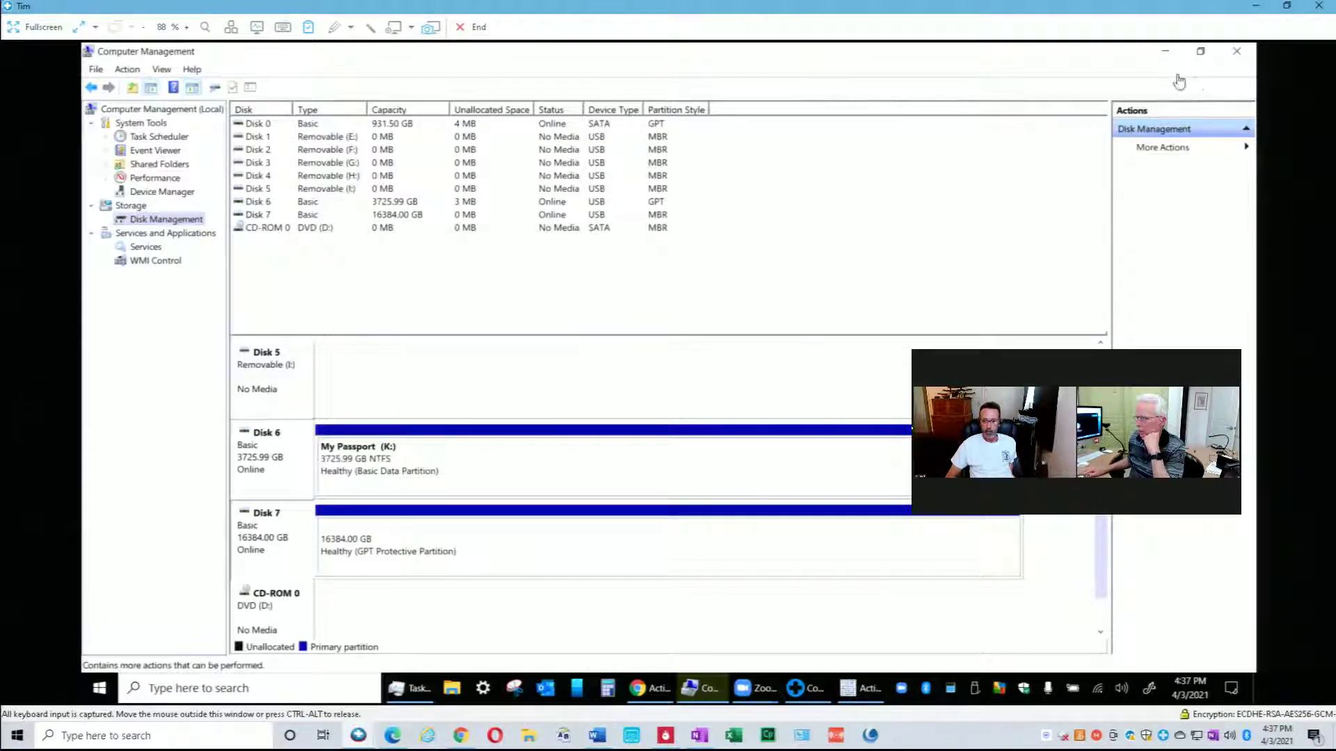
click(1238, 52)
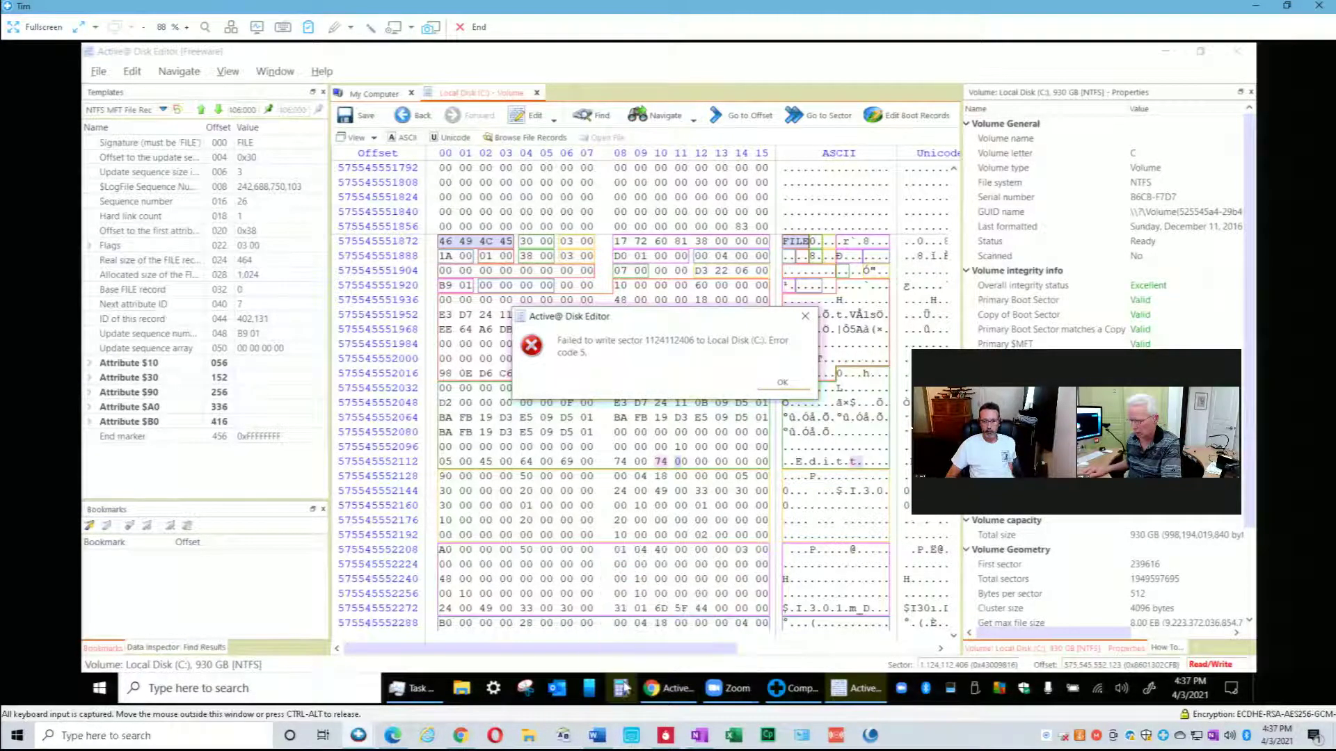
- Minimize the browser, check which program windows are still open, and return to Active@ Disk Editor
key(alt+Tab)
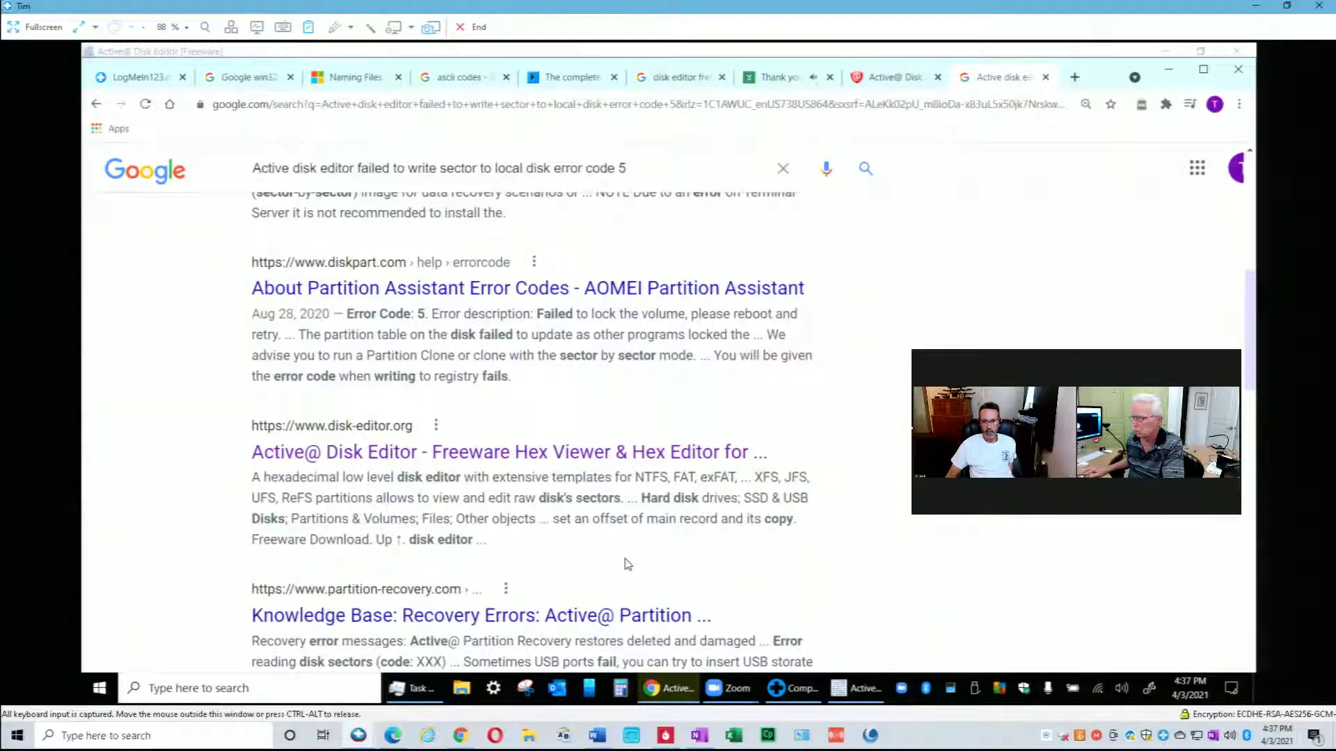
click(1168, 55)
key(alt+Tab)
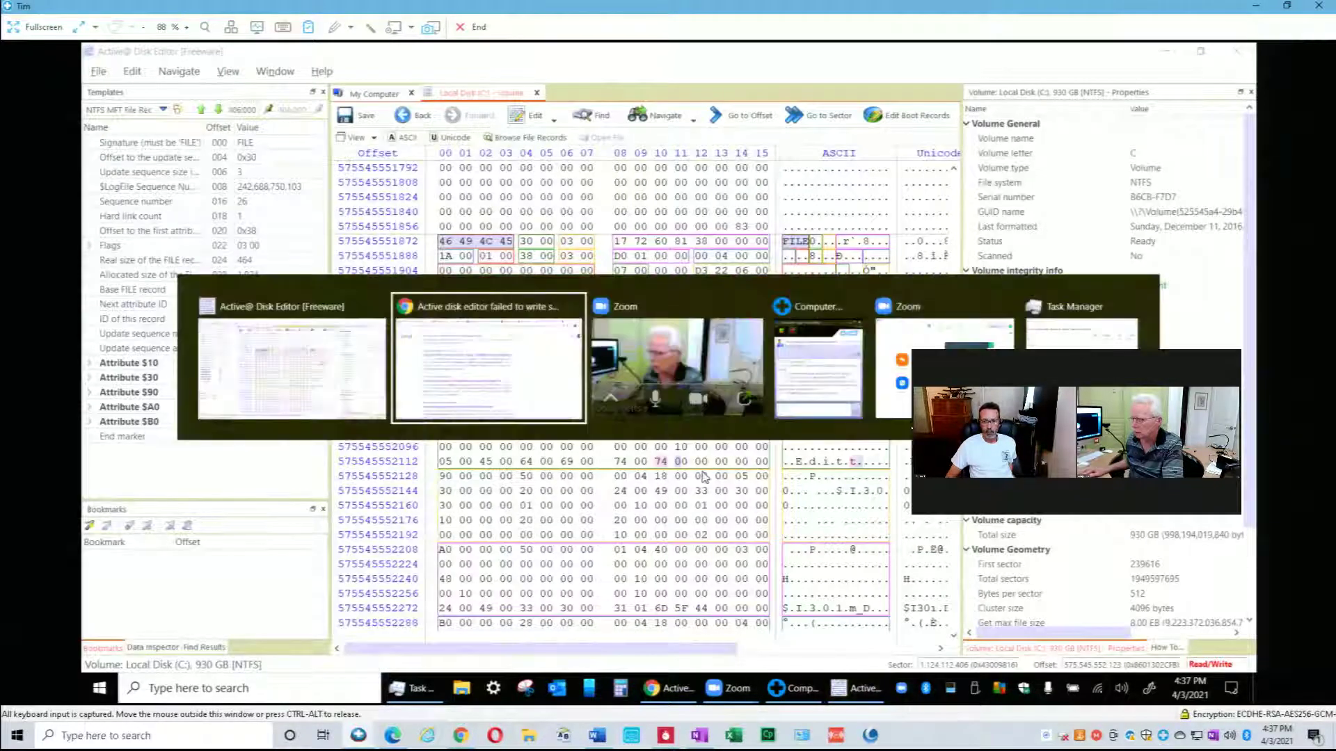
key(Tab)
key(Tab)
key(Tab)
key(Tab)
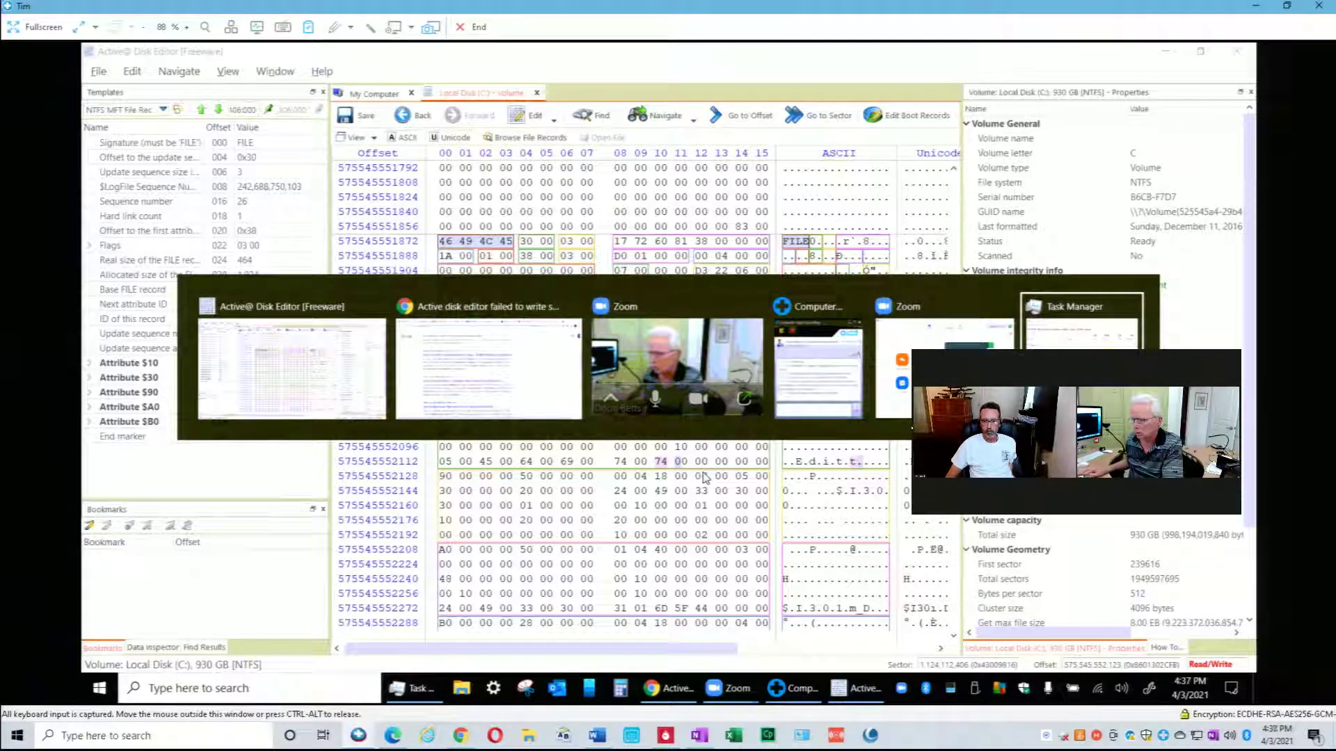
key(Tab)
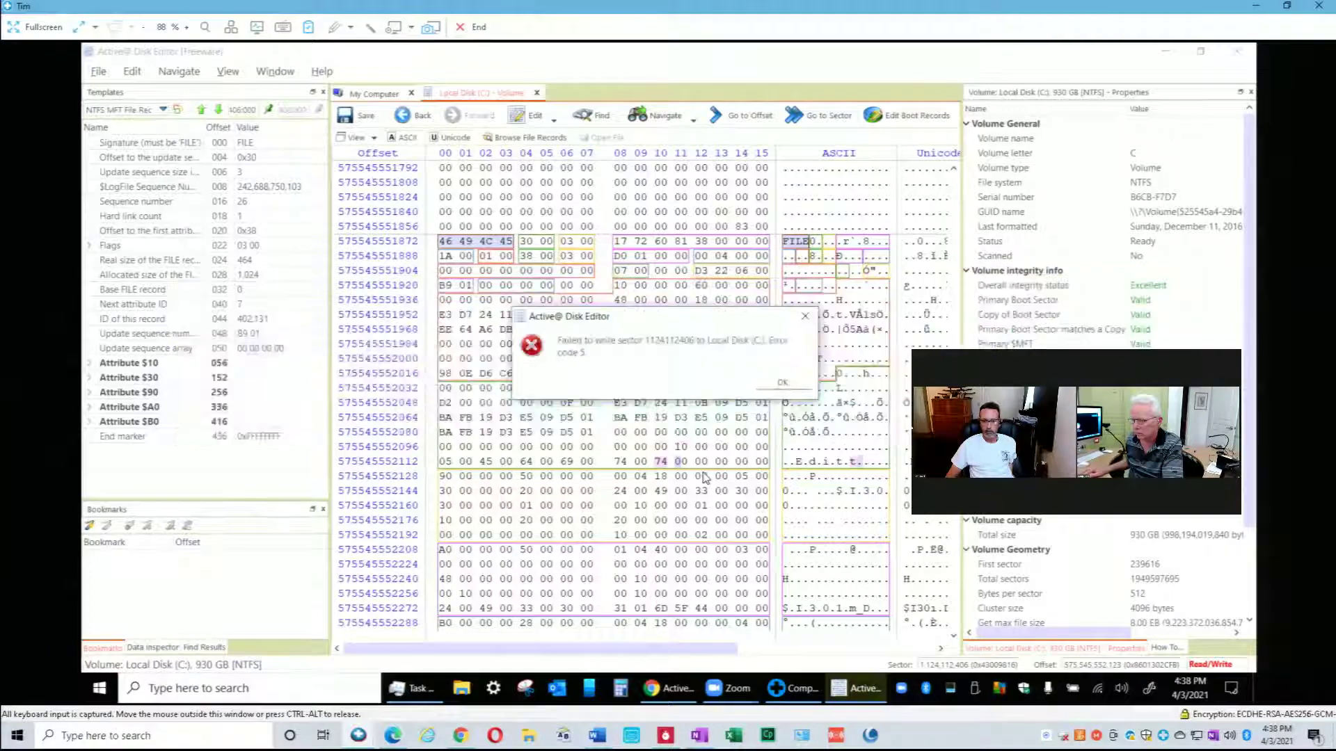
- Dismiss the write error and try again to save the edited sector to Local Disk (C:), confirming the write
click(782, 382)
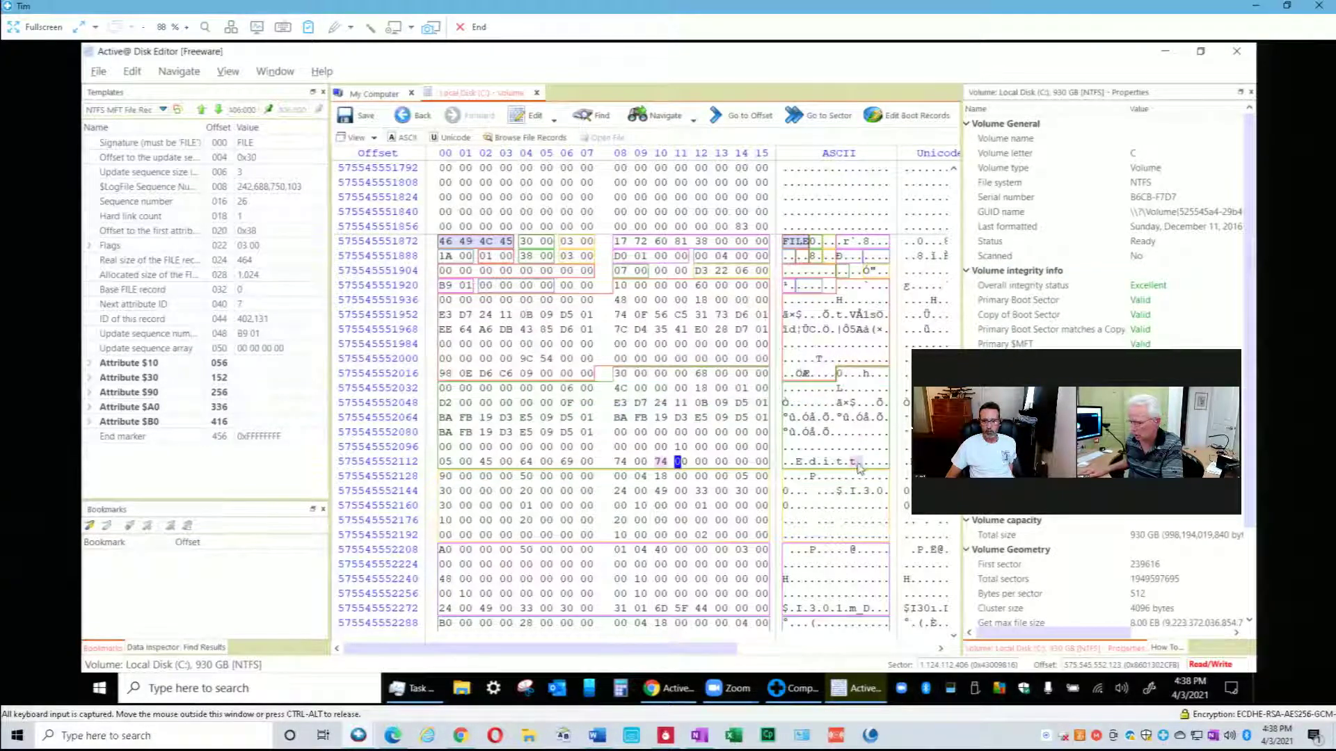
click(363, 119)
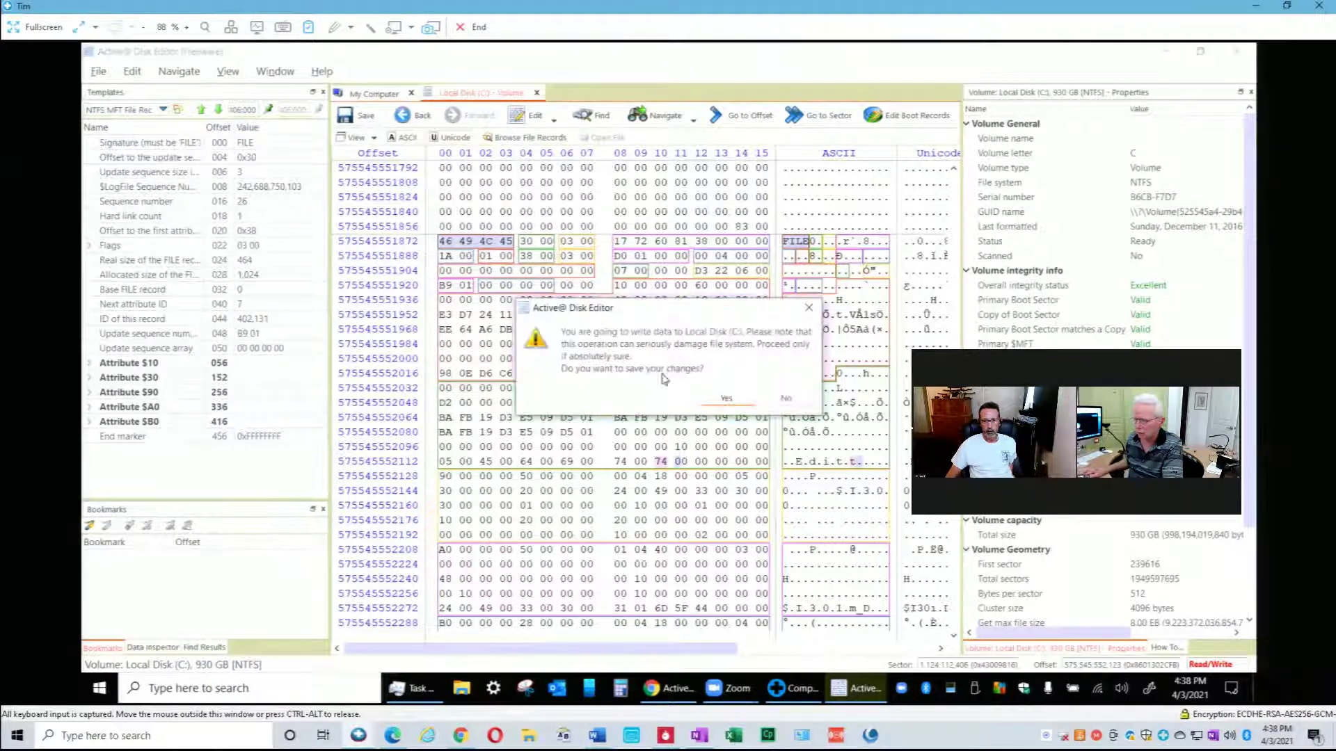
click(732, 399)
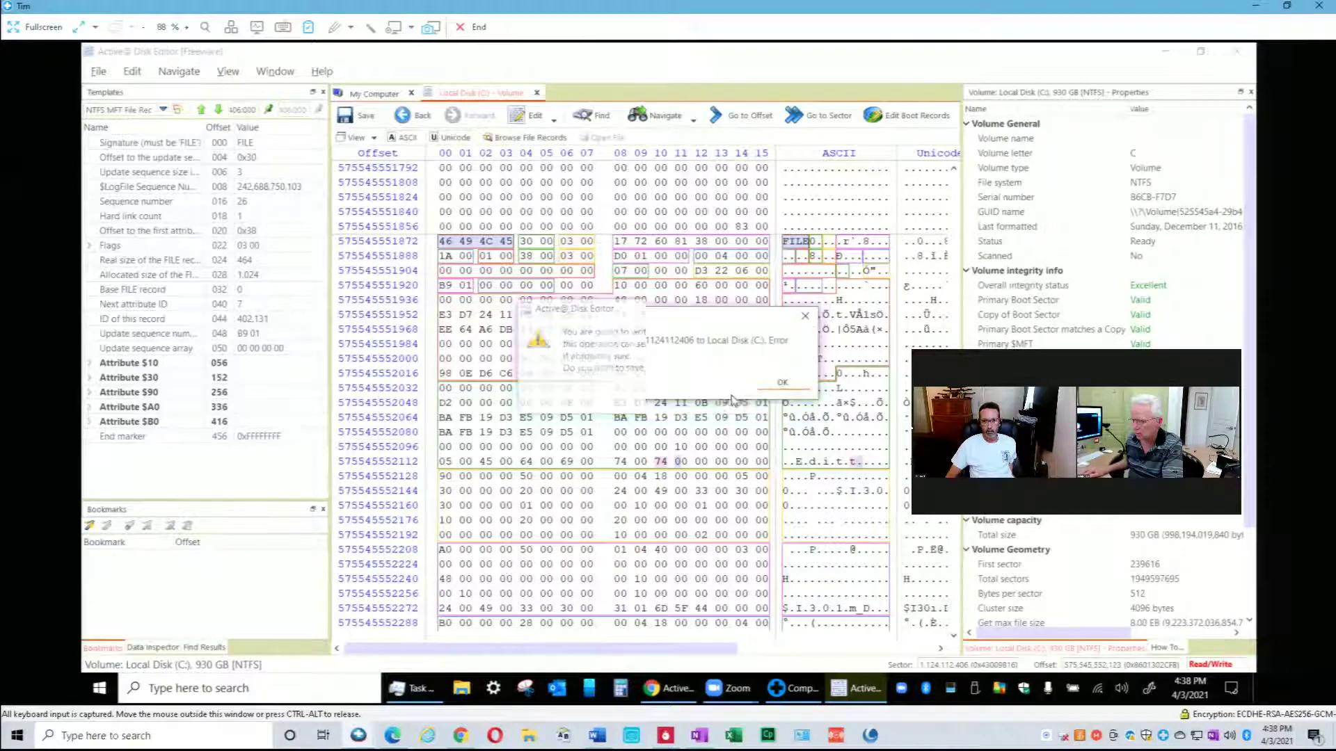
click(782, 385)
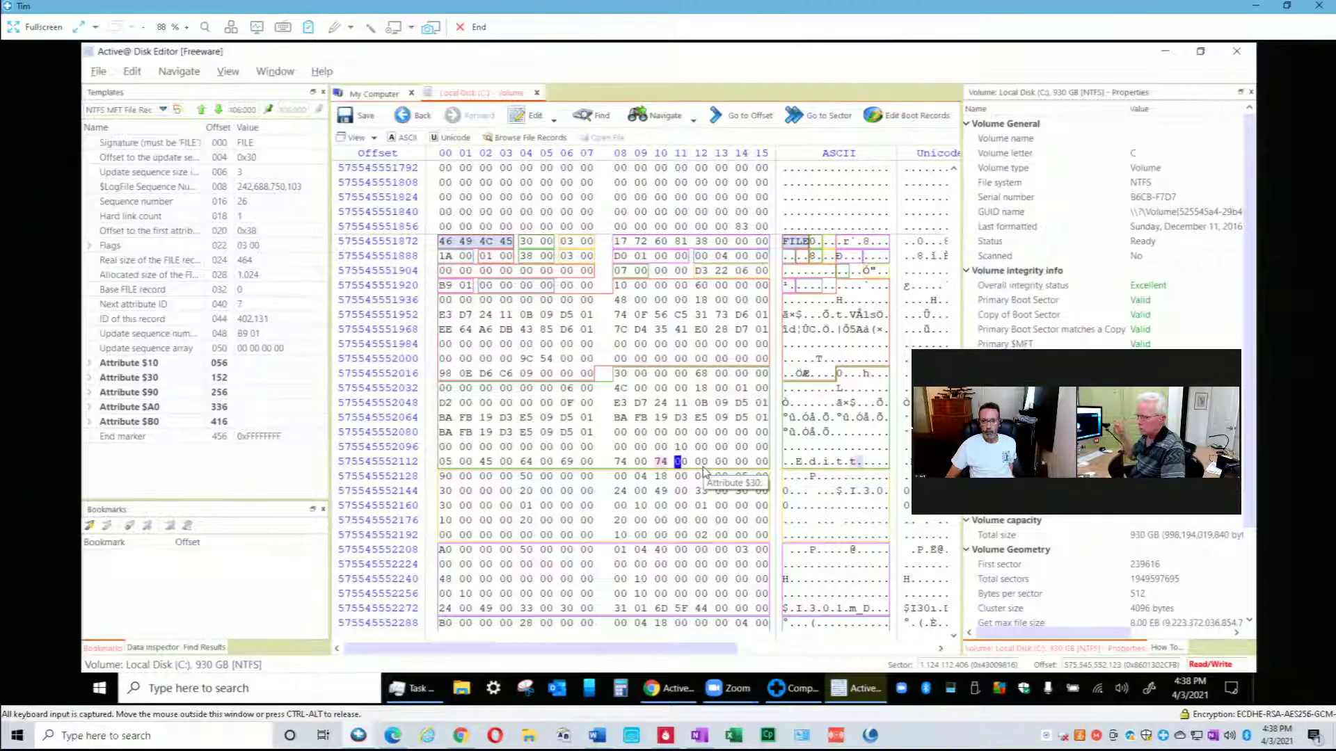
- Turn Allow Edit Content off and back on for the Local Disk (C:) volume
click(555, 120)
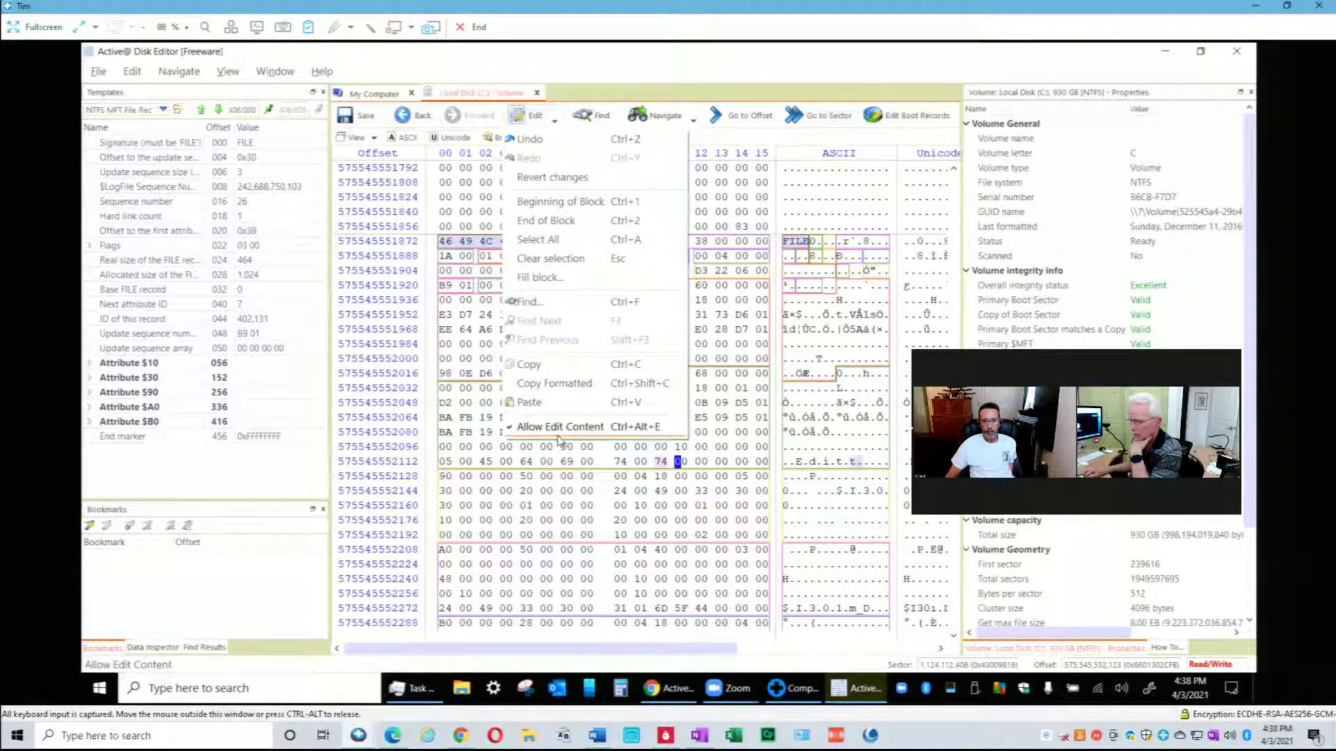
click(513, 428)
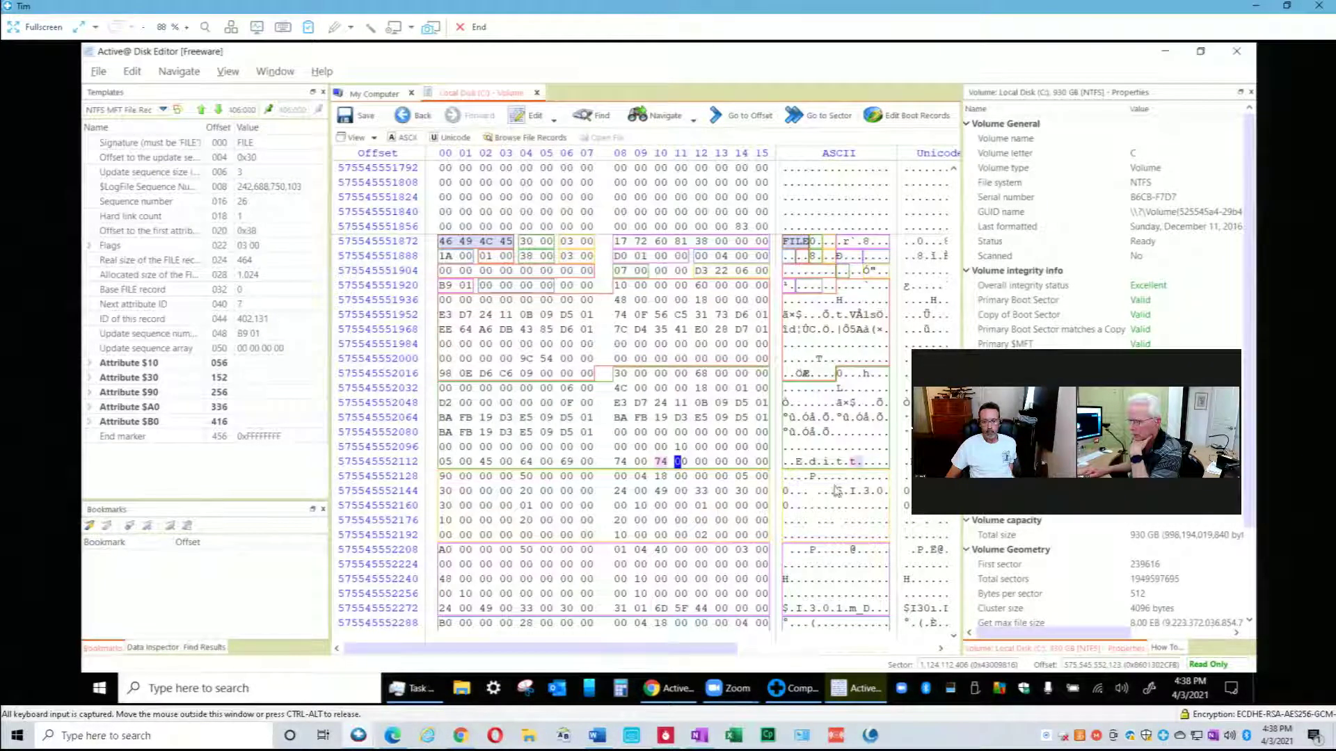
click(535, 120)
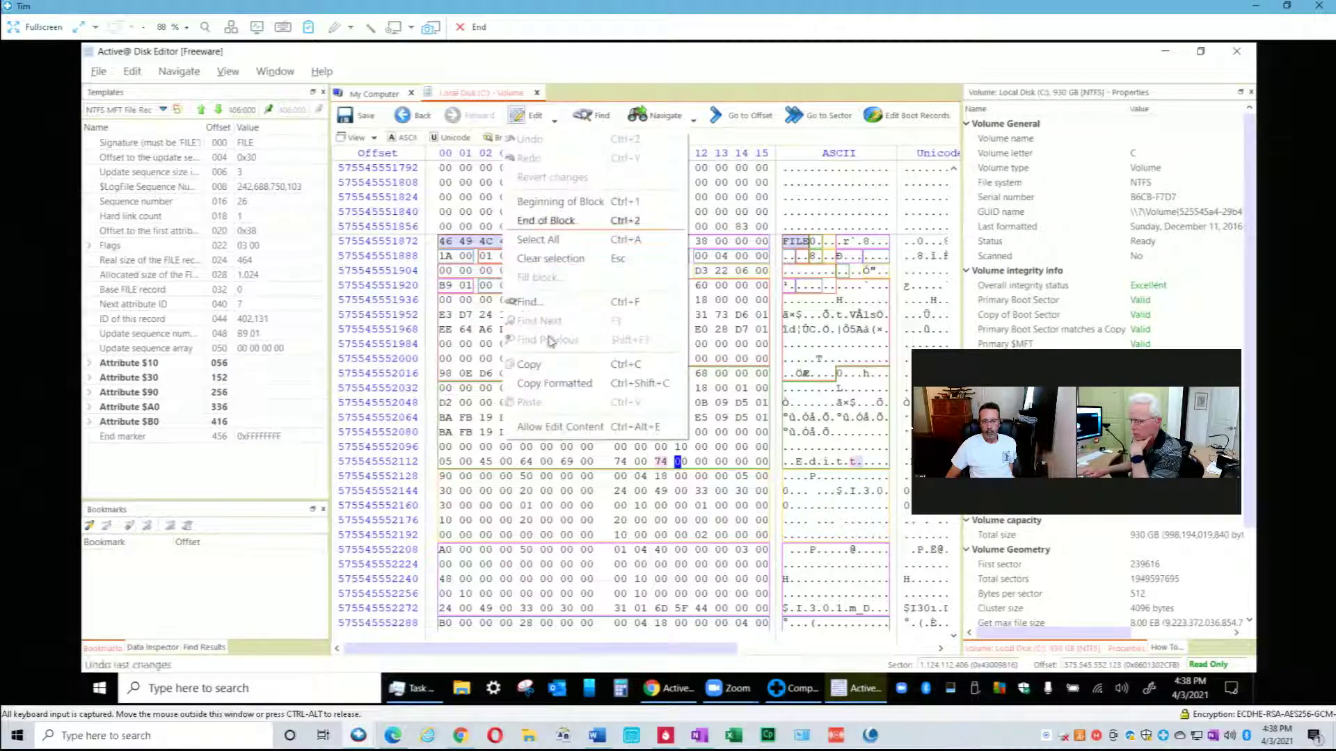
click(558, 428)
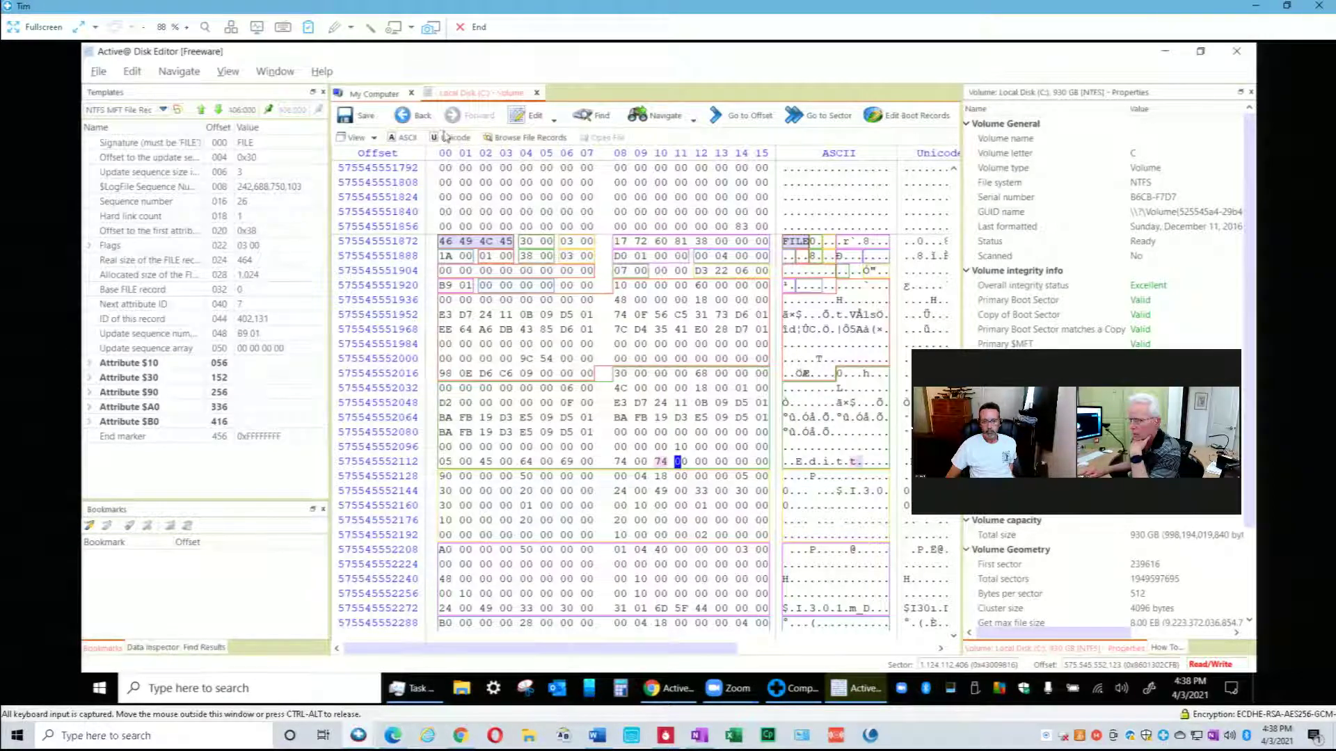
click(556, 121)
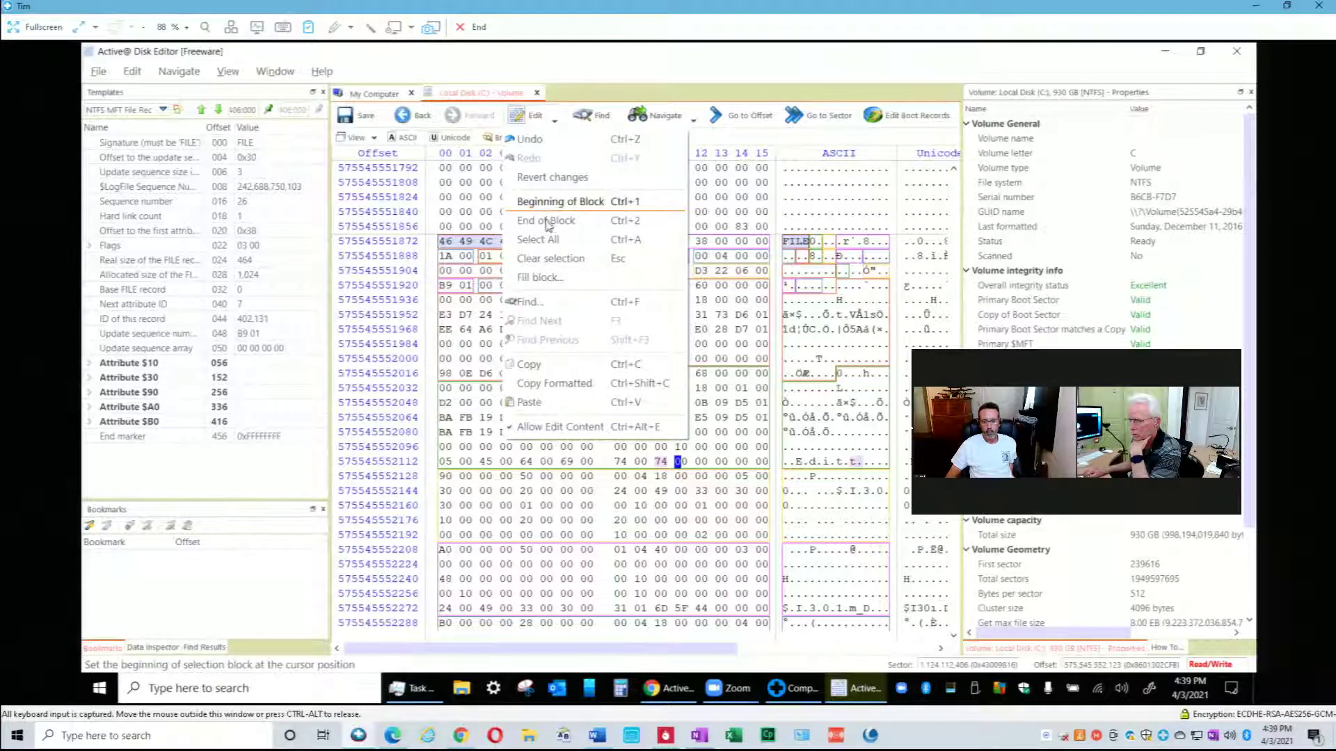
click(540, 179)
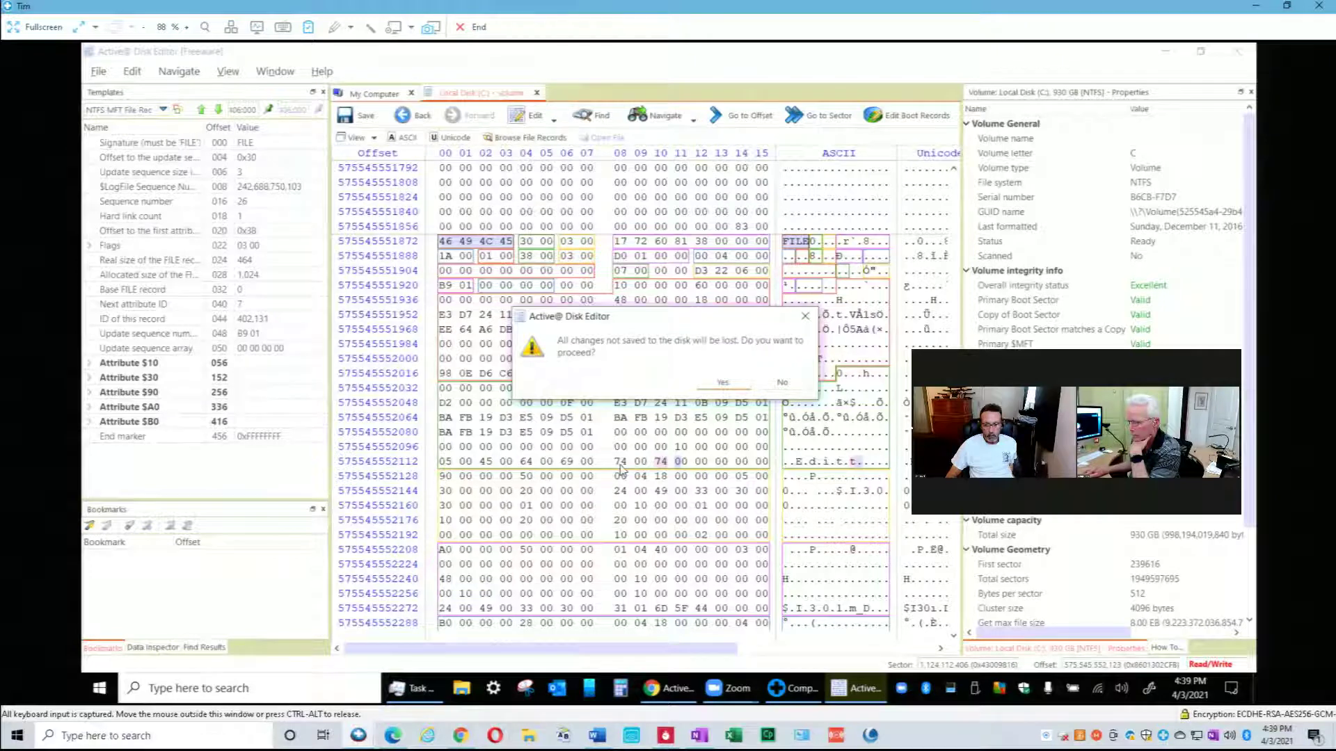
click(727, 385)
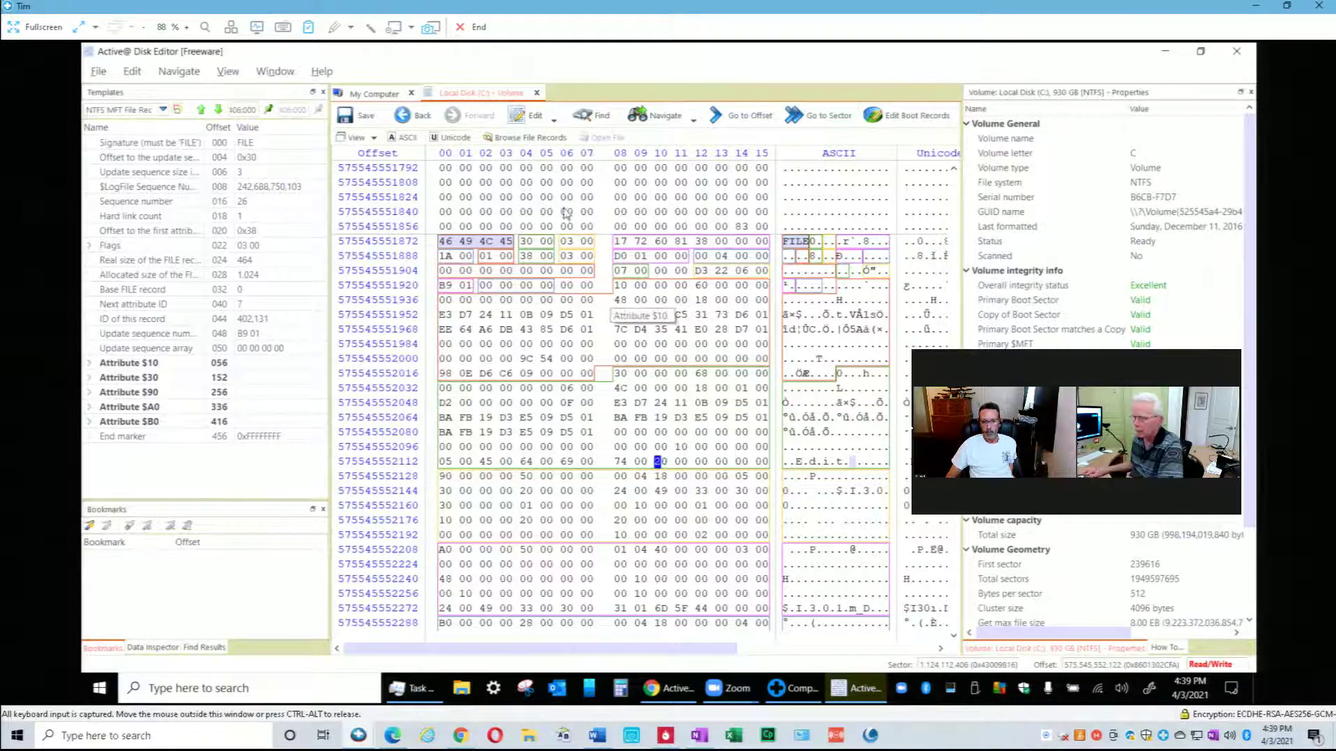
click(538, 116)
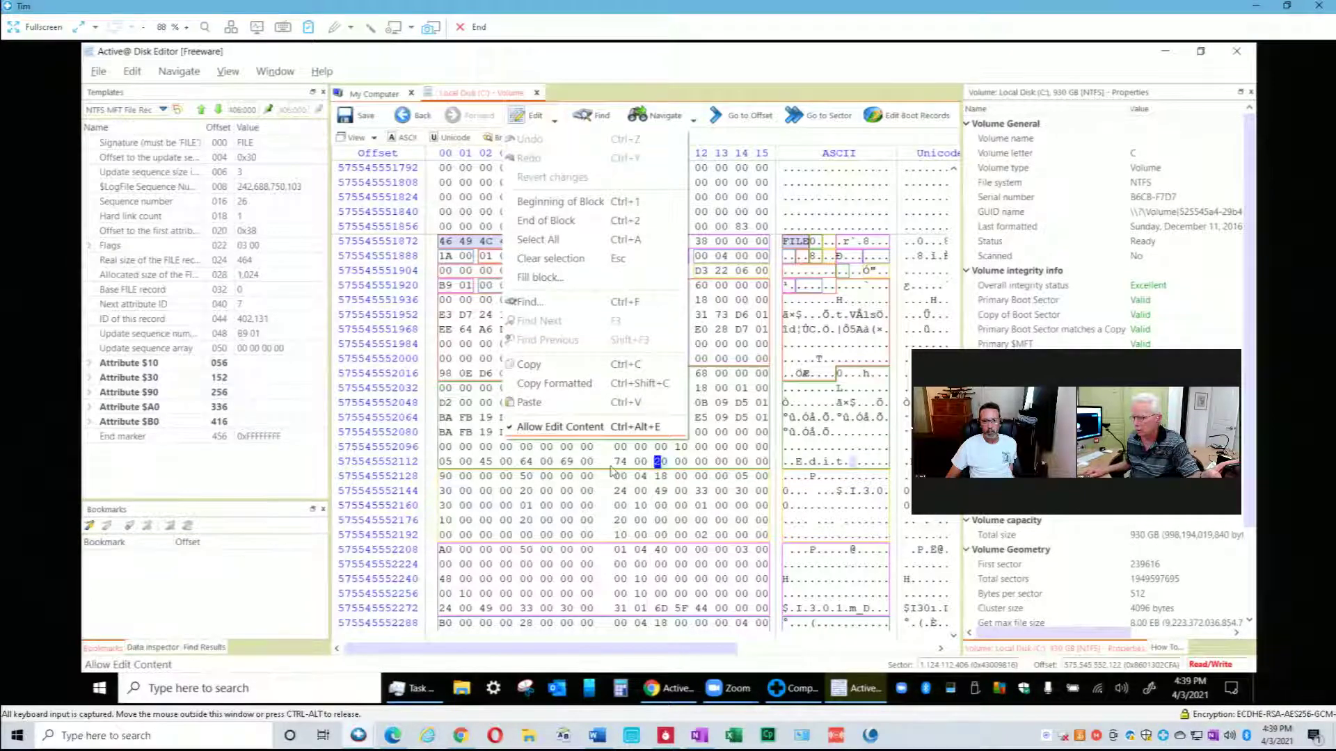
click(661, 462)
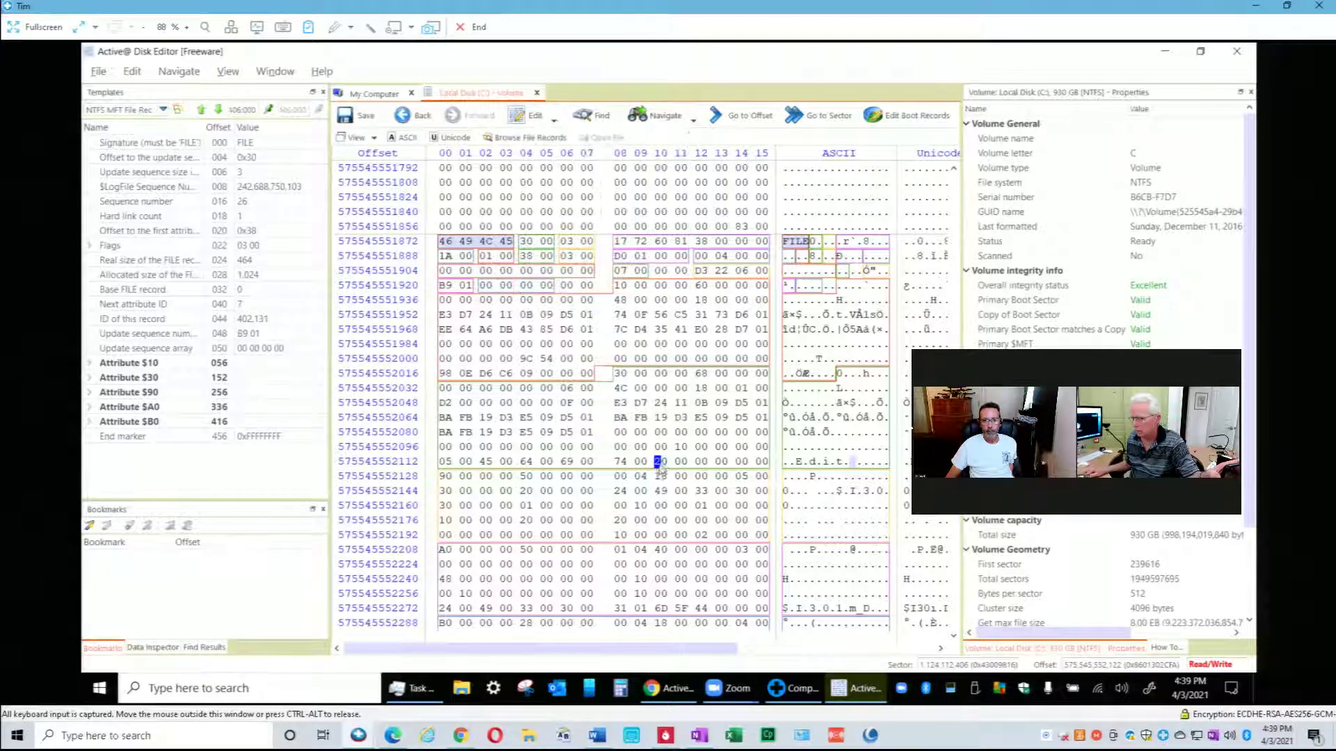
text(7)
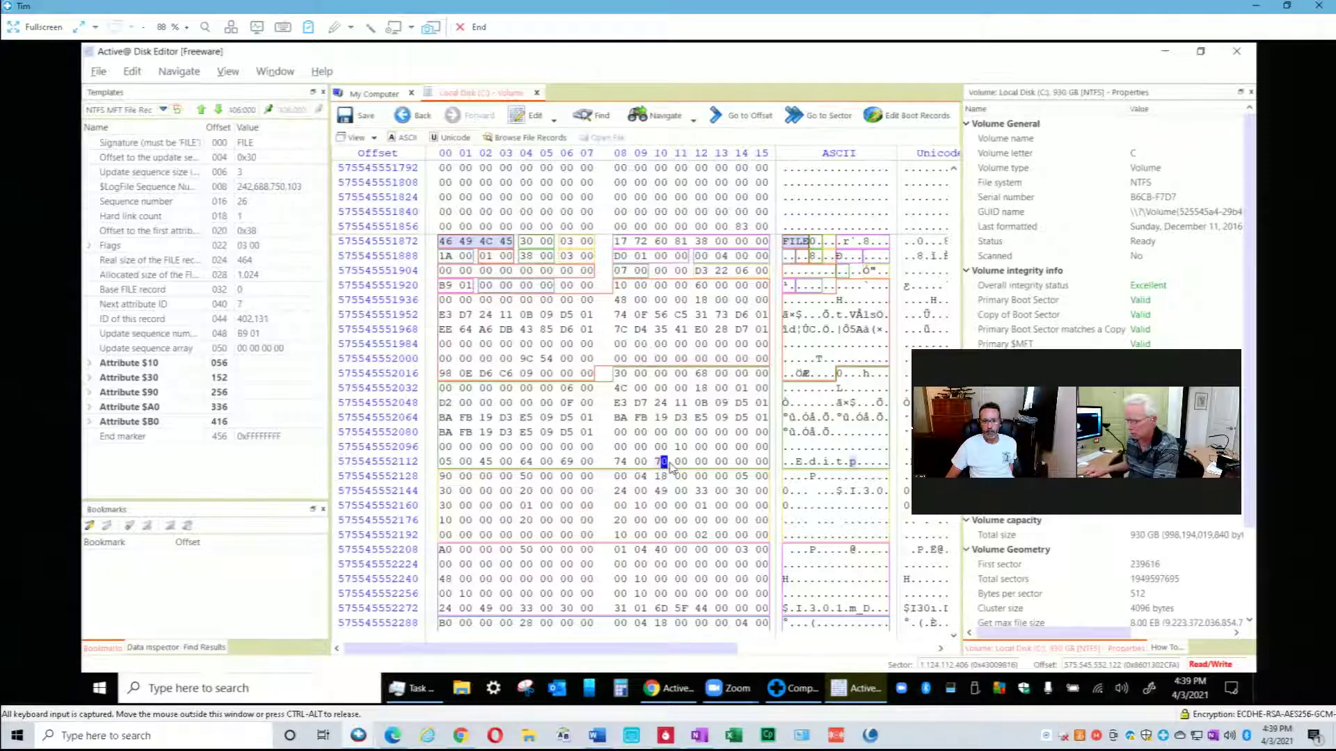
text(4)
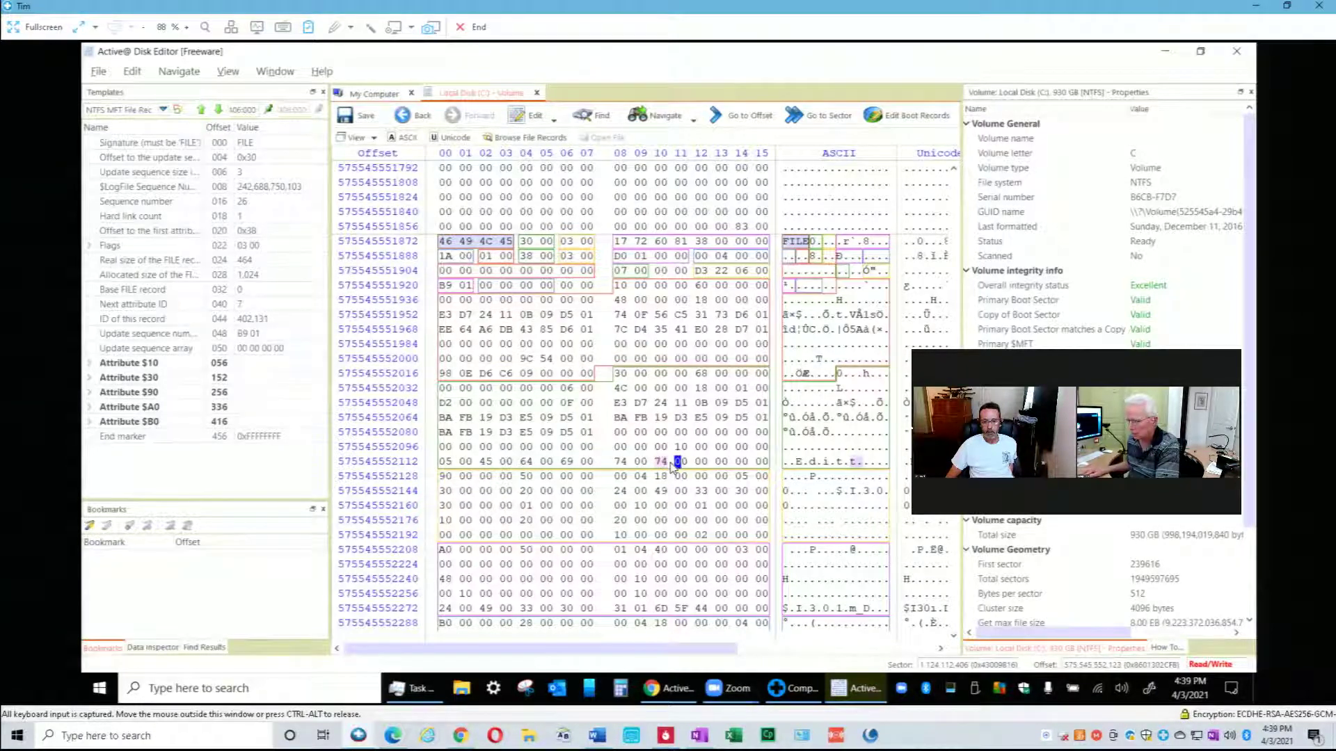
click(361, 117)
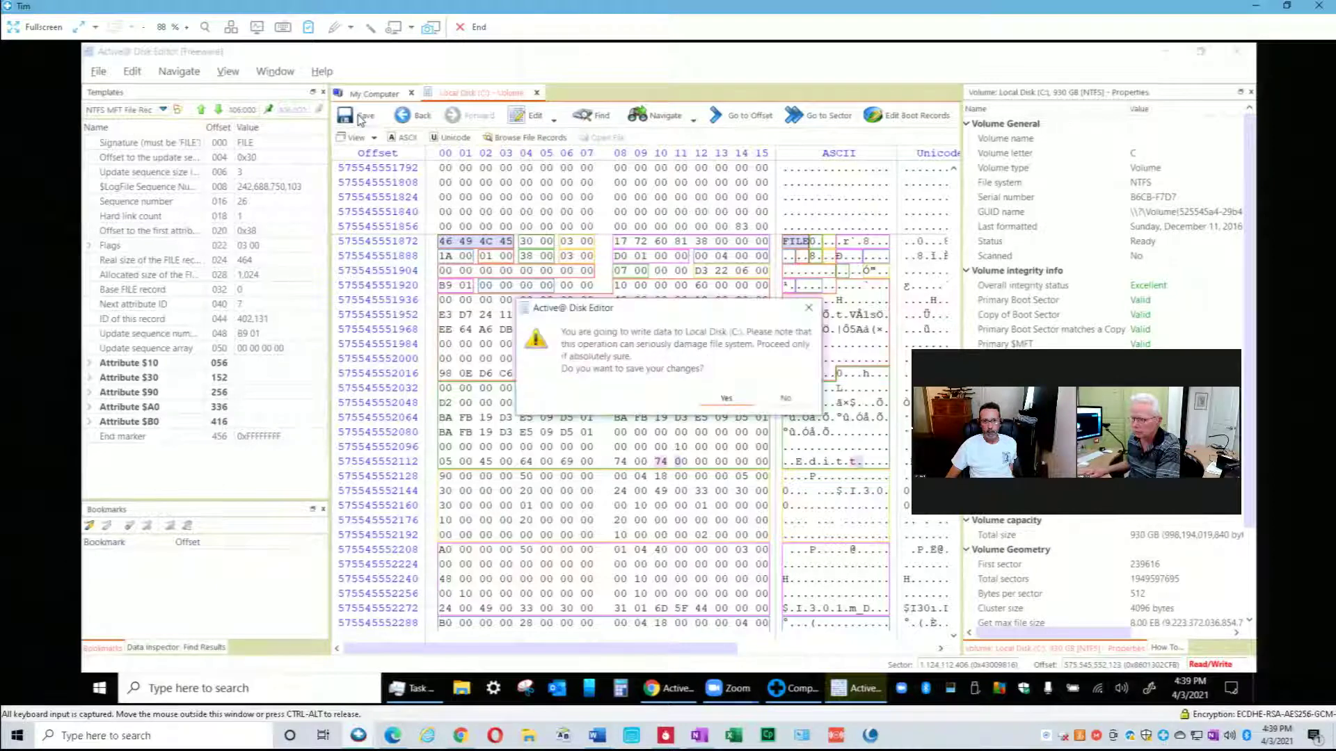
click(723, 399)
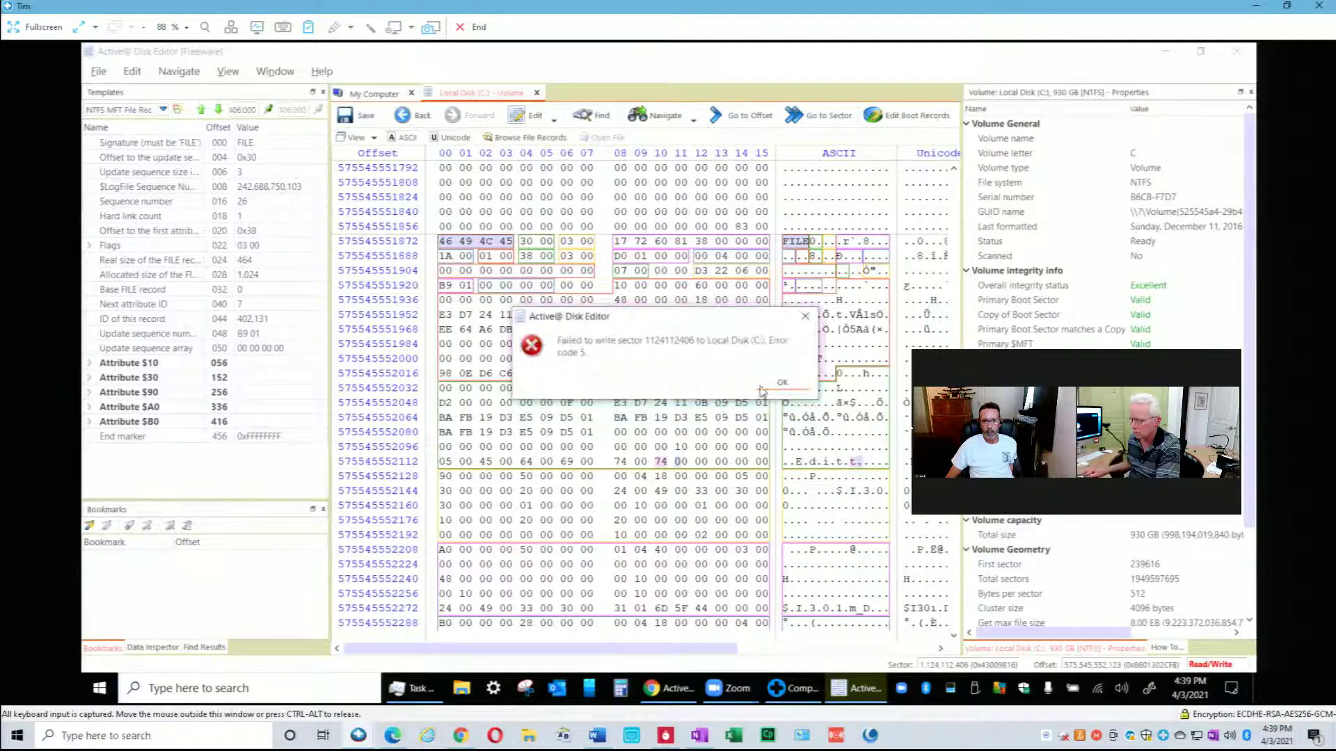
click(780, 382)
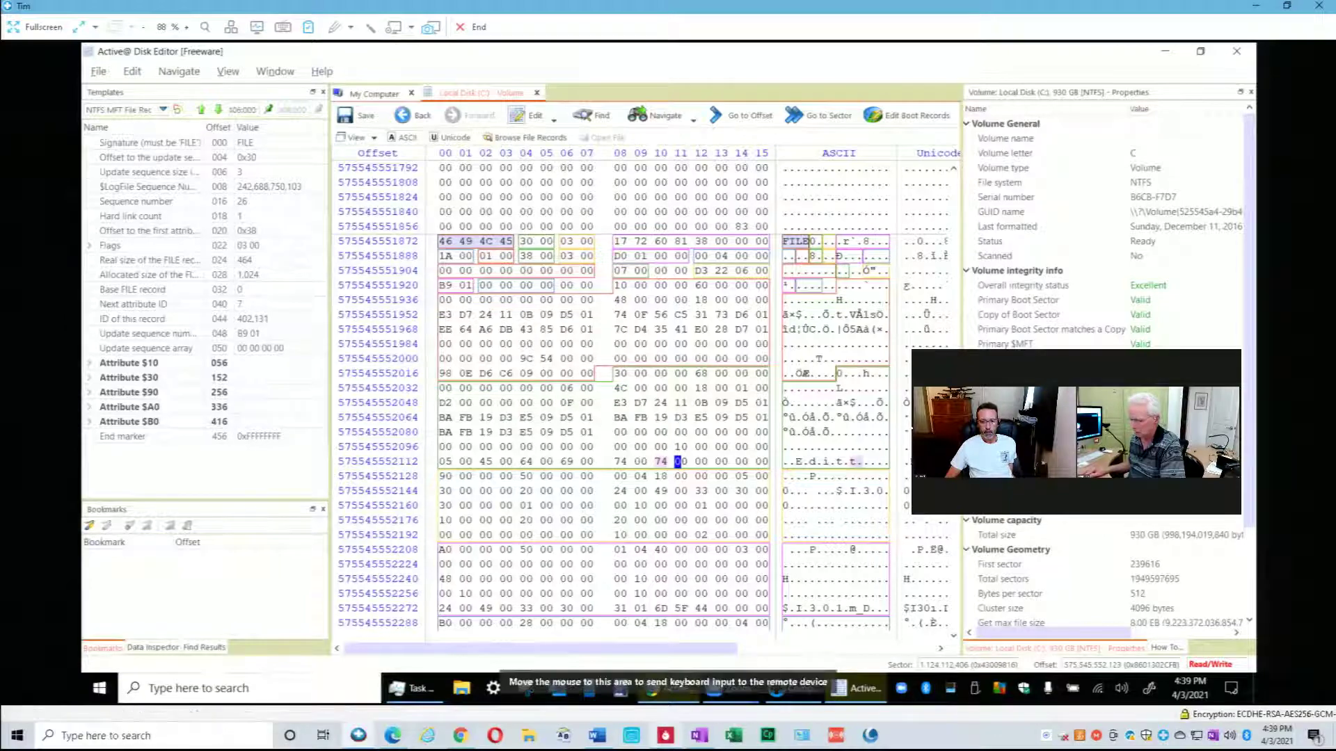
- Return to the My Computer folder tree and inspect the file record of the Camera Roll folder
mouse_move(666, 735)
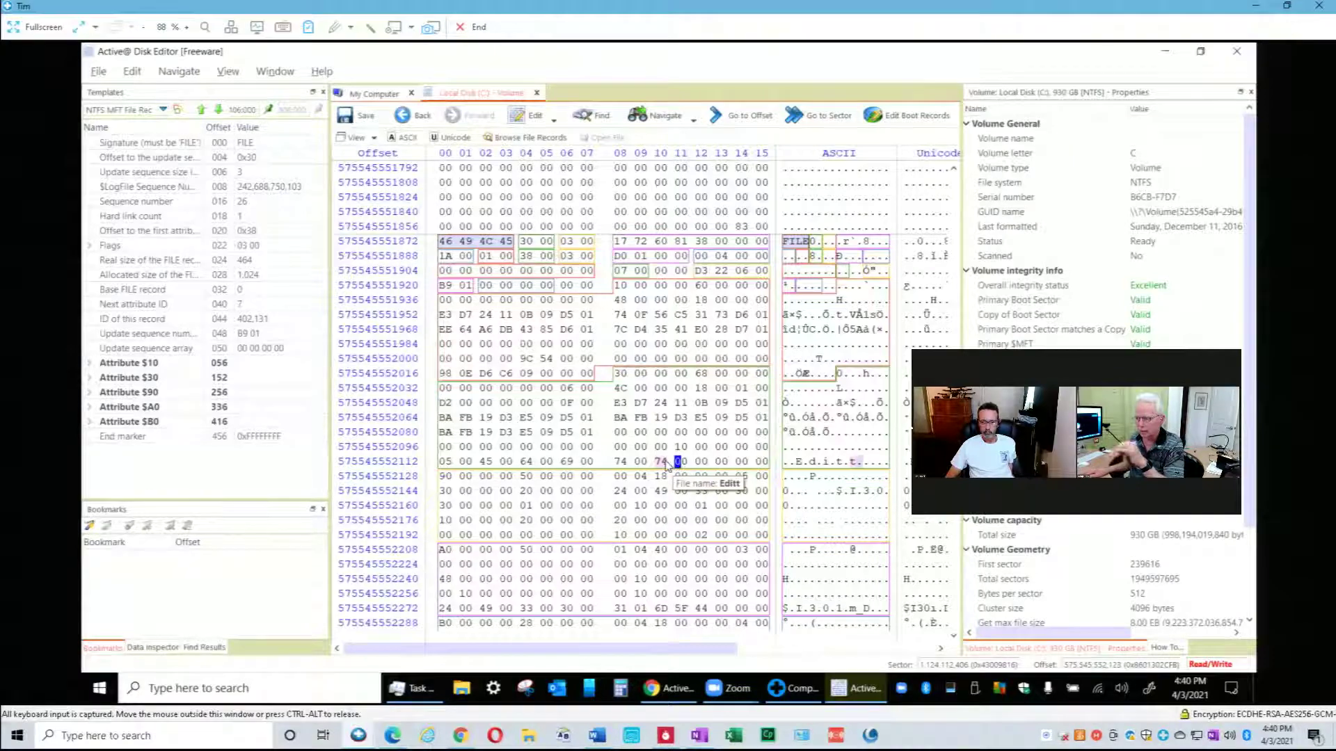
click(387, 98)
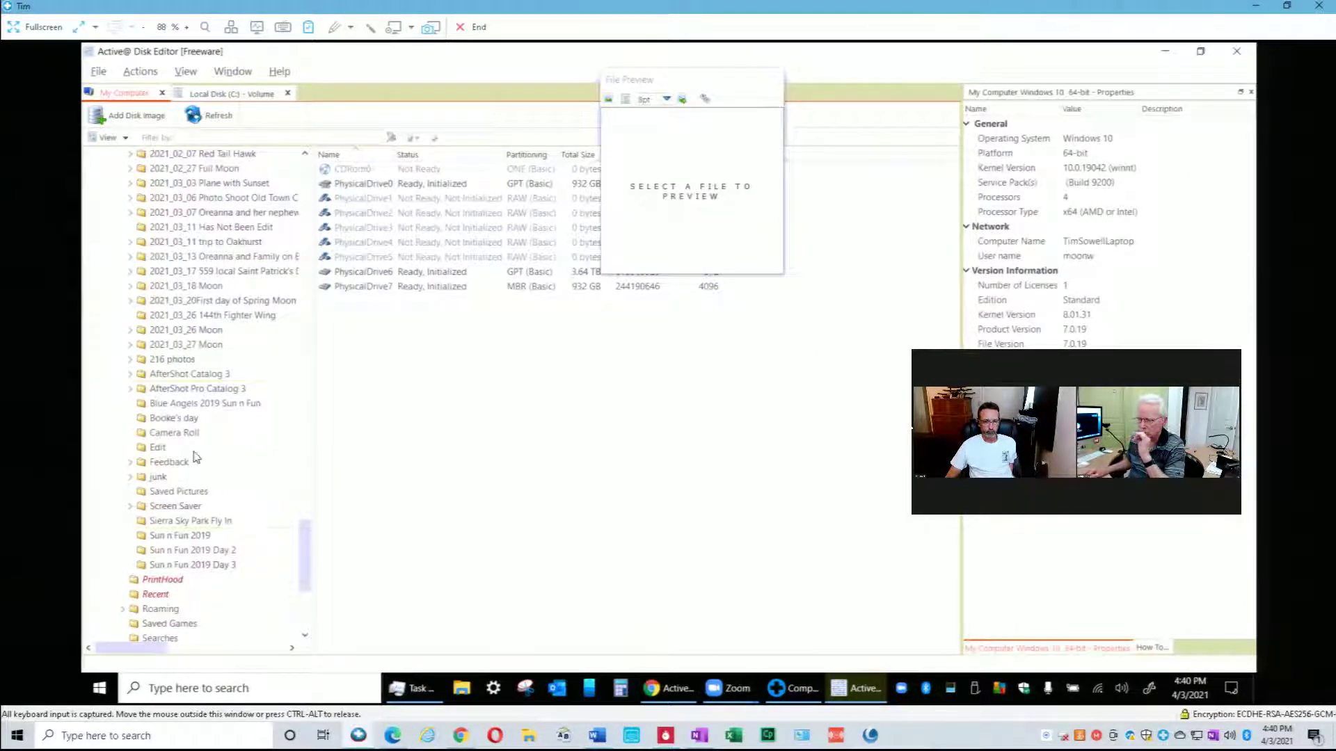
right_click(181, 436)
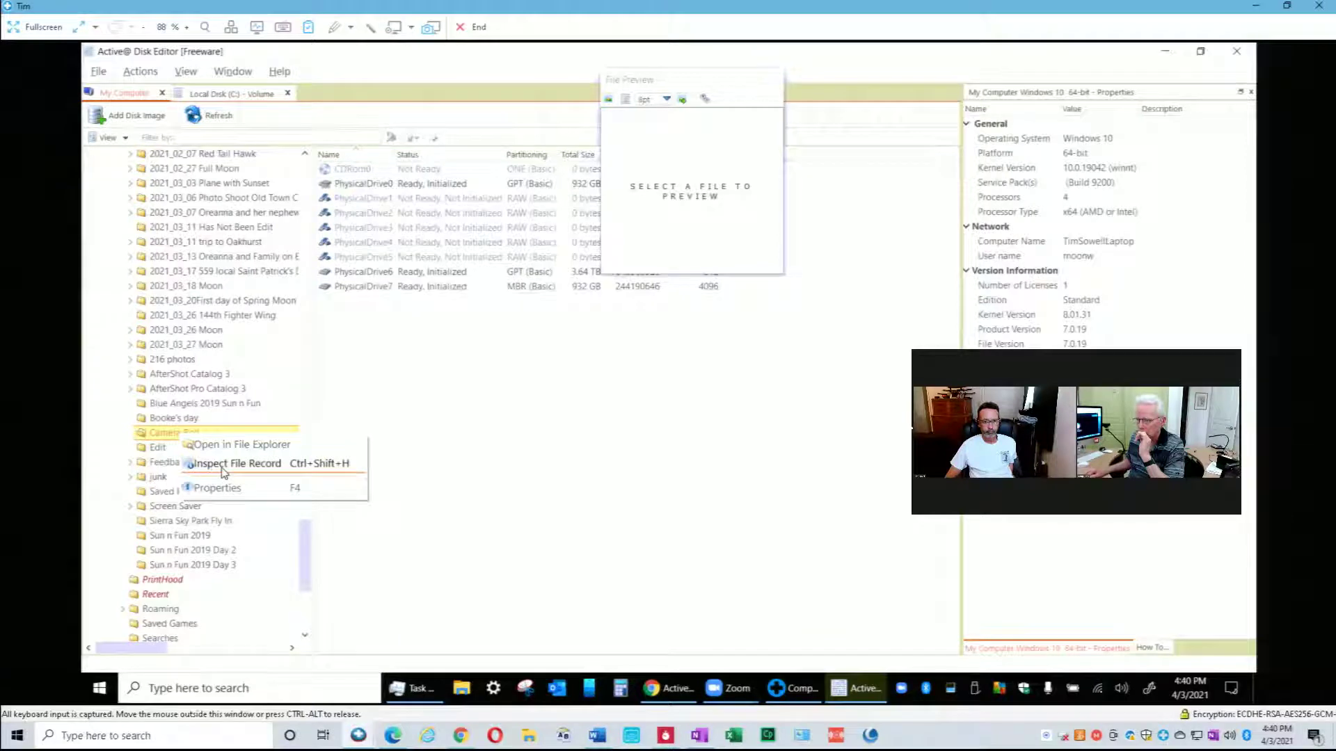
click(224, 464)
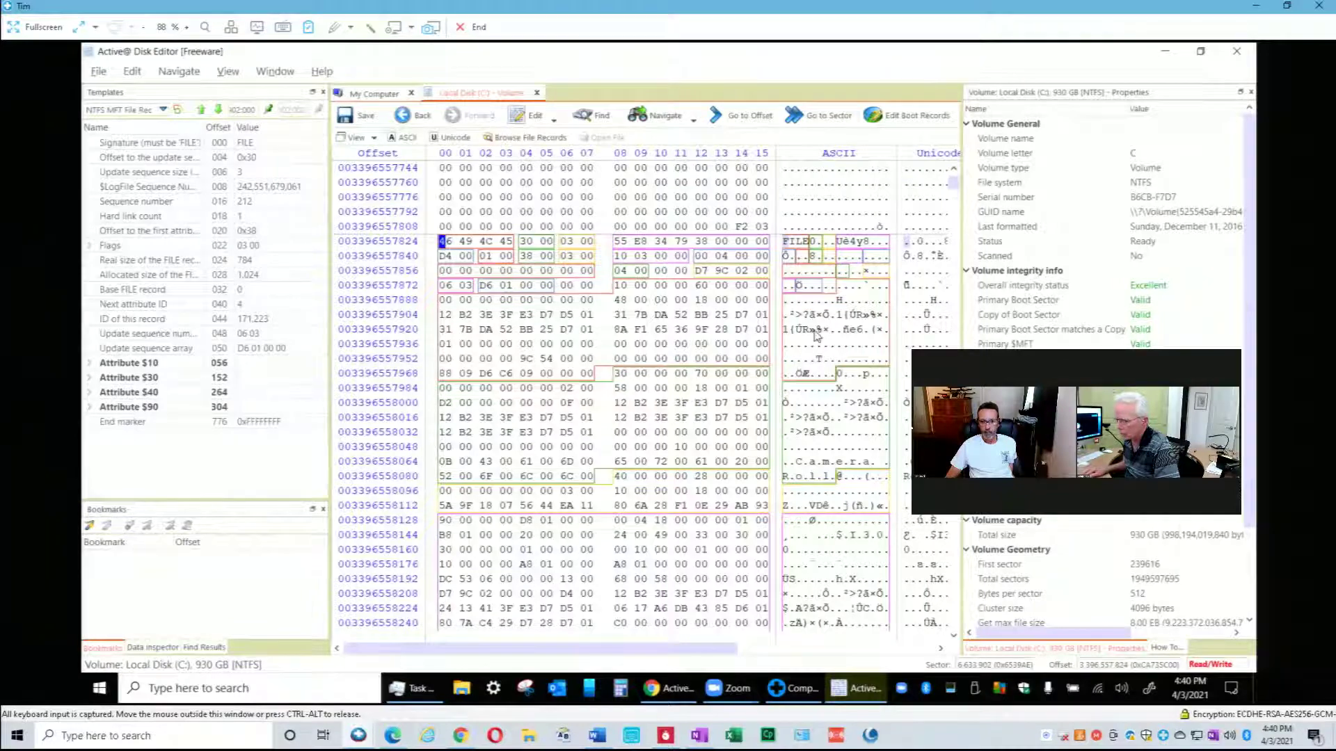
click(839, 463)
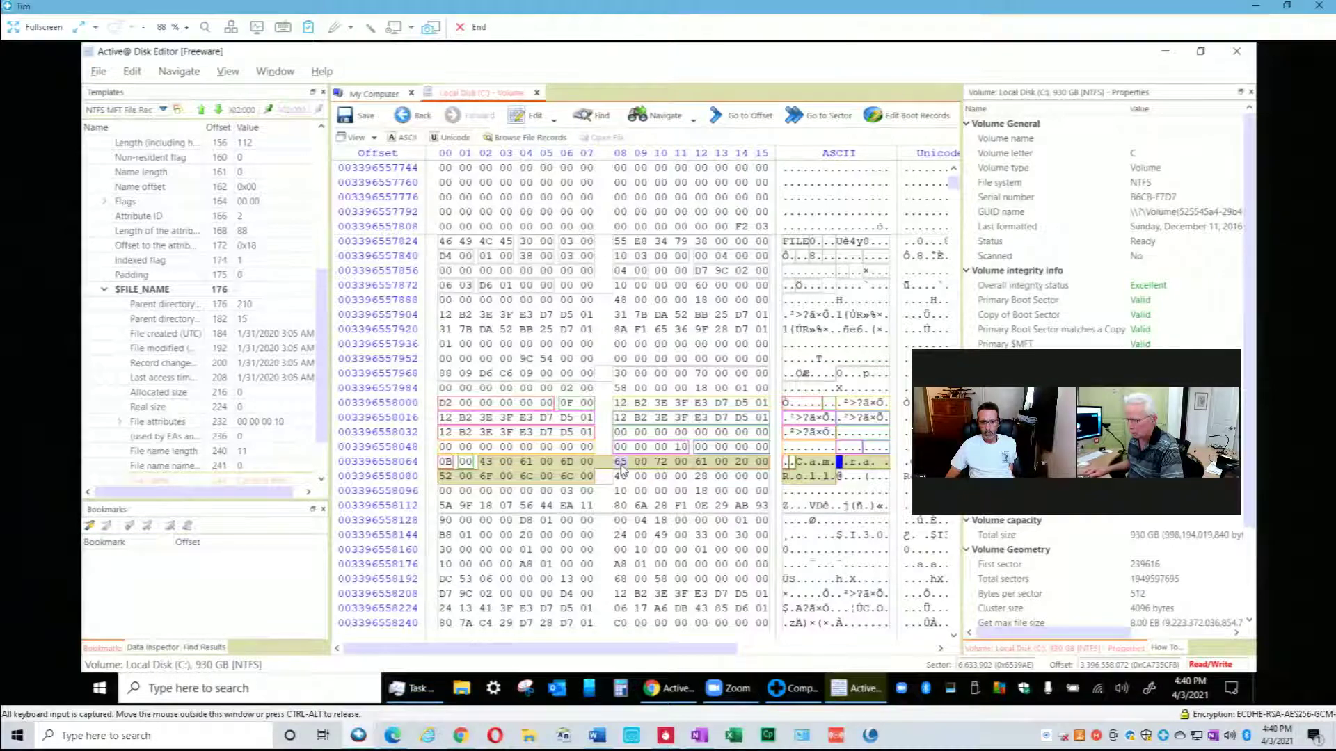
mouse_move(621, 470)
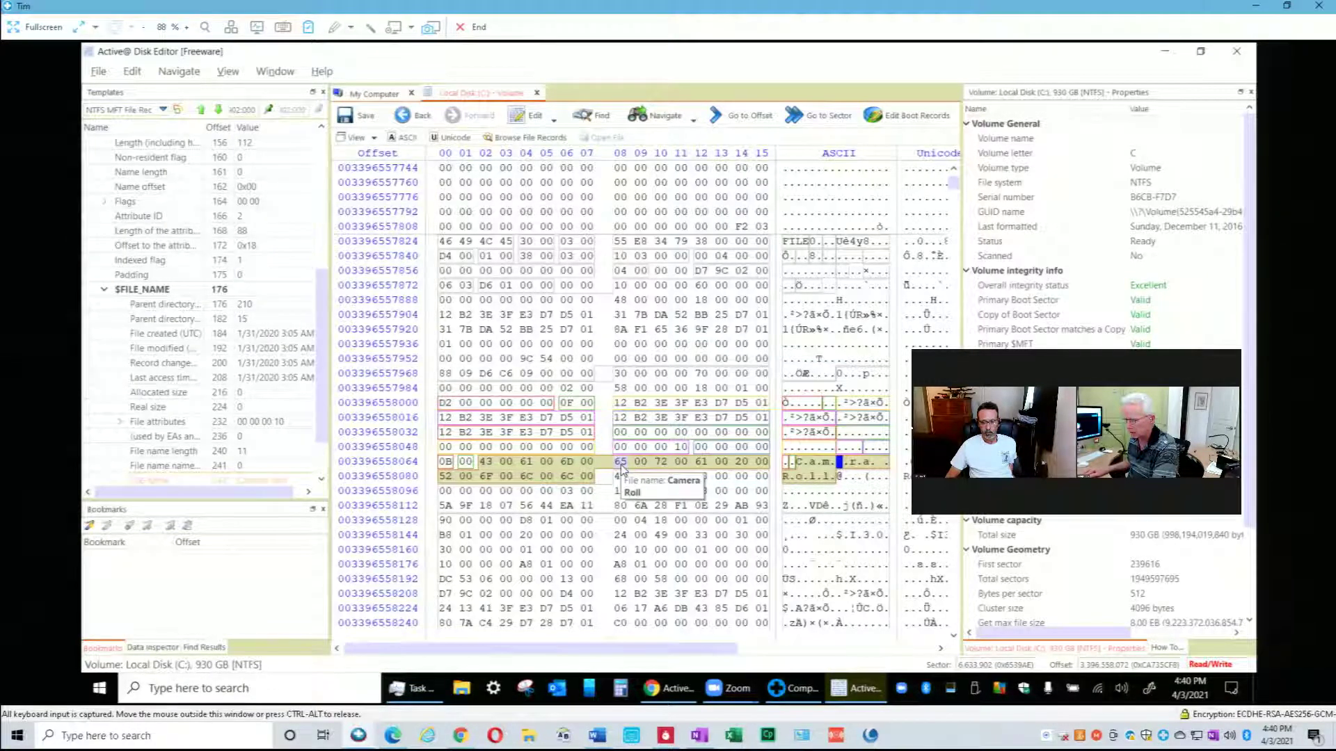
click(620, 463)
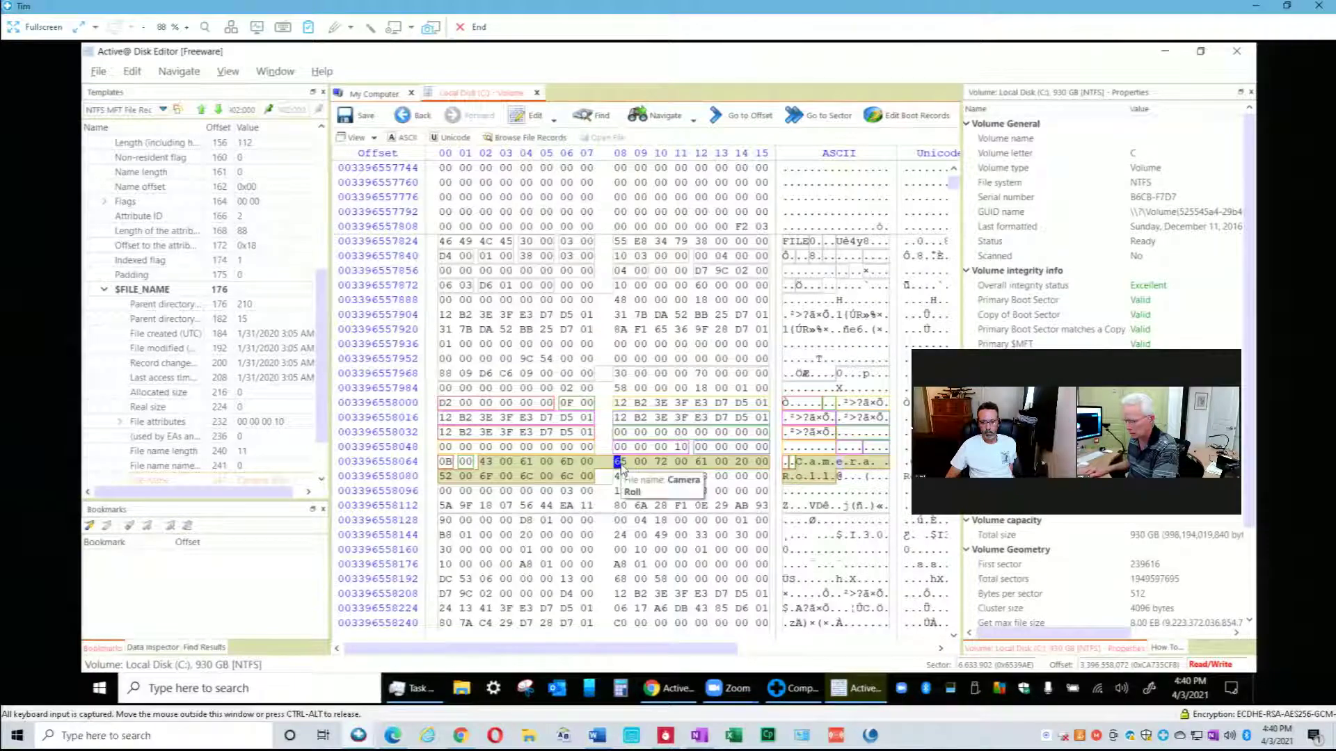
click(621, 468)
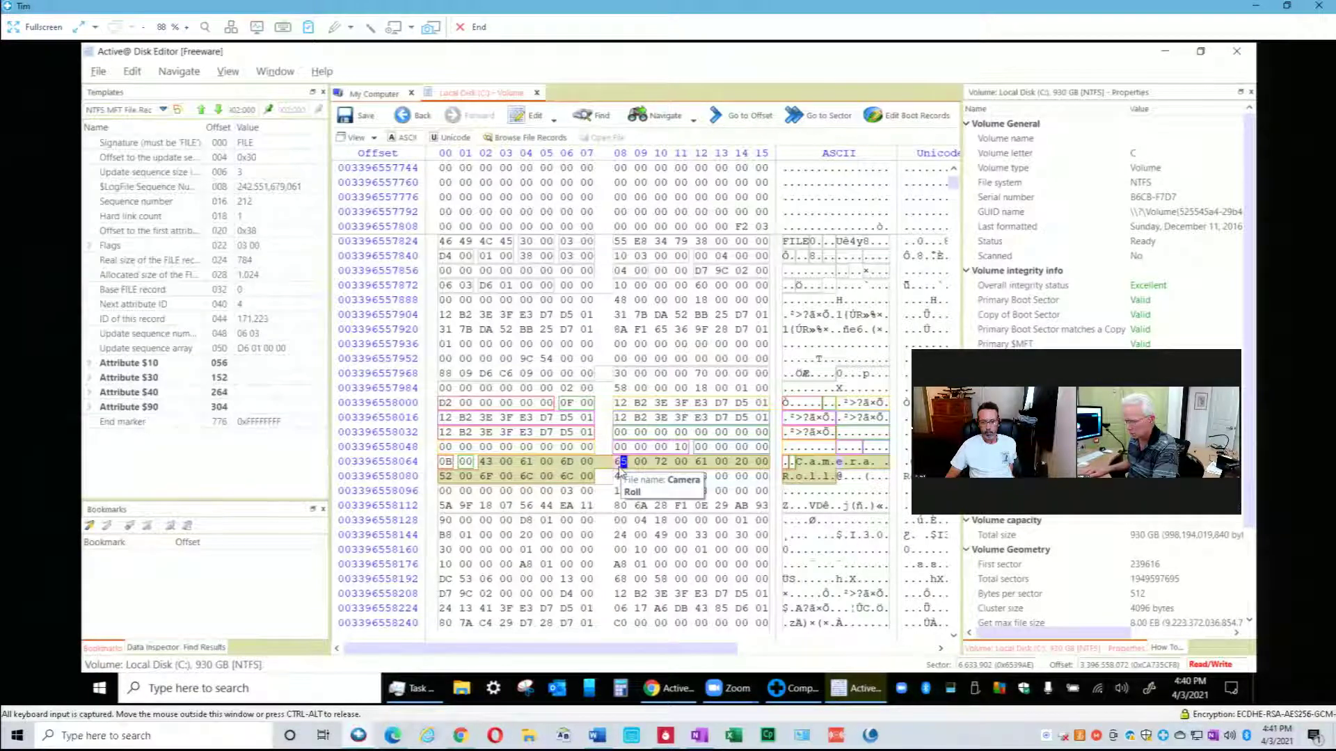
text(6)
click(664, 462)
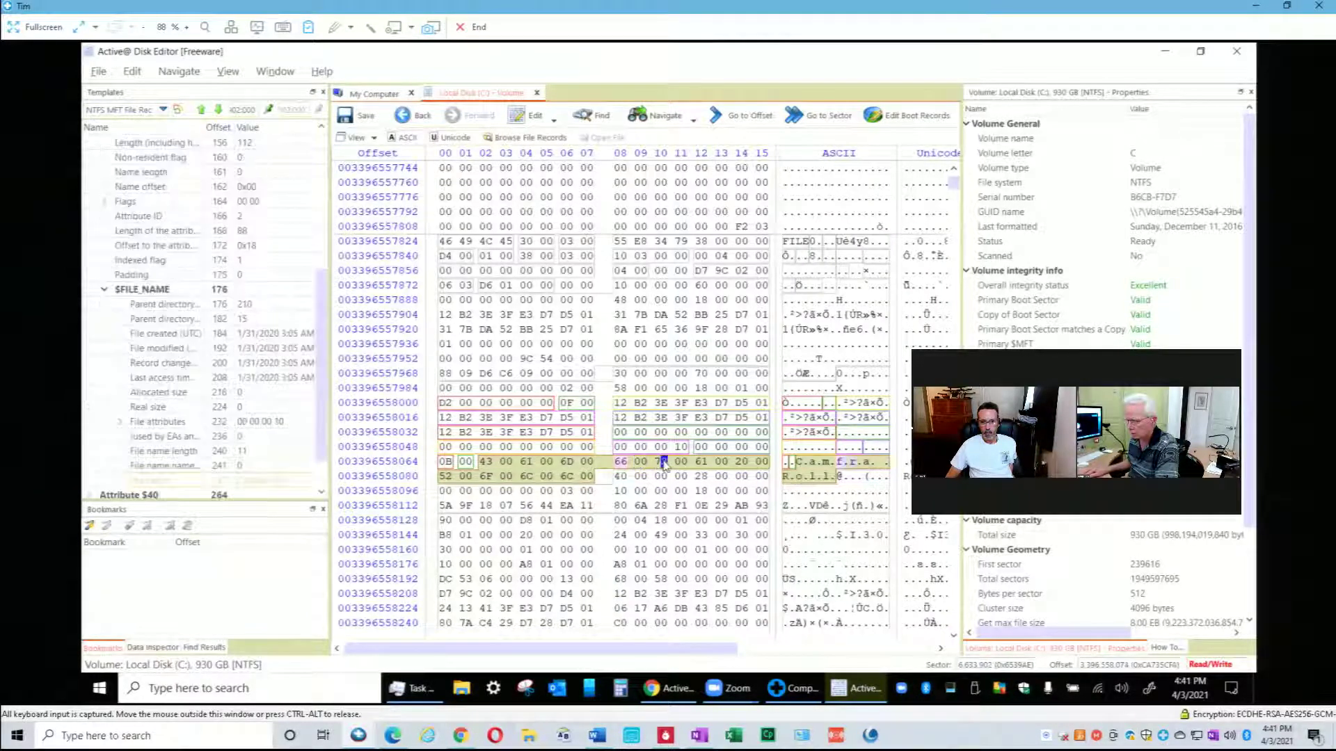
- Try to save the edited Camera Roll record to Local Disk (C:), confirming the write and dismissing the error
click(360, 124)
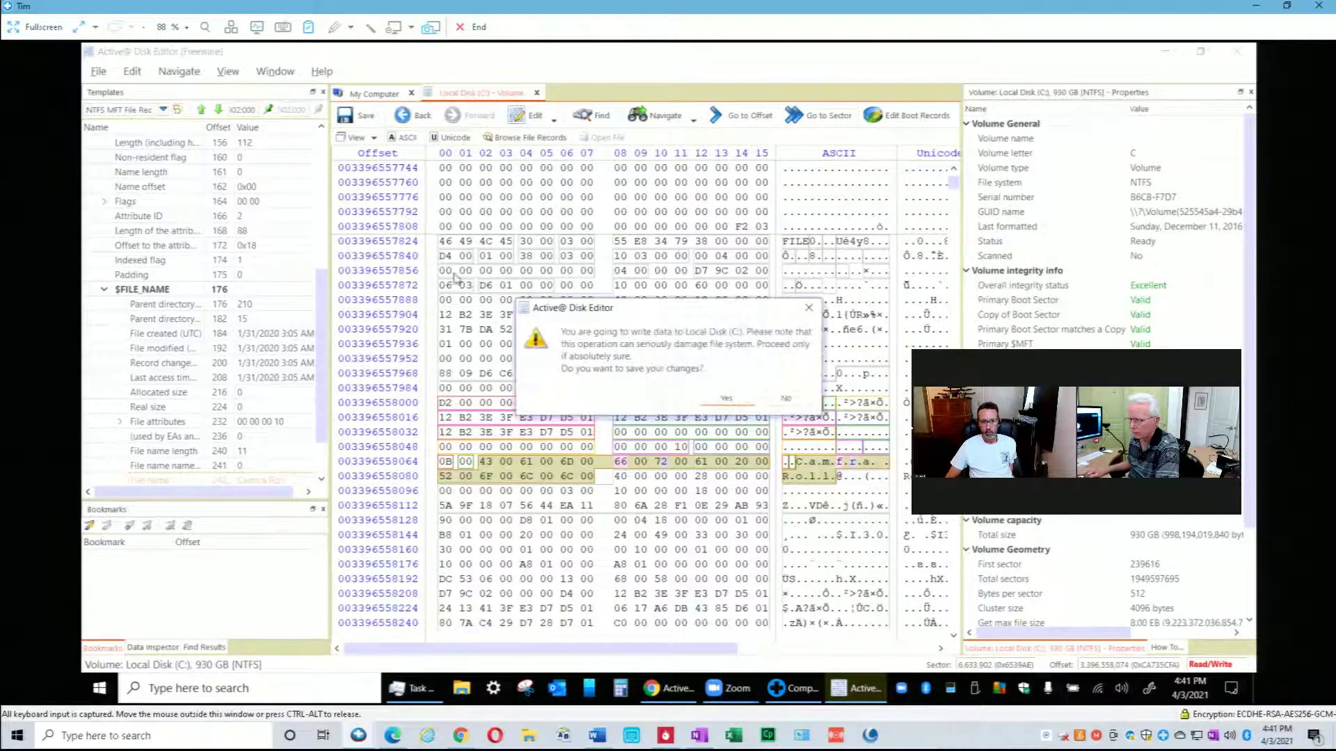
click(726, 401)
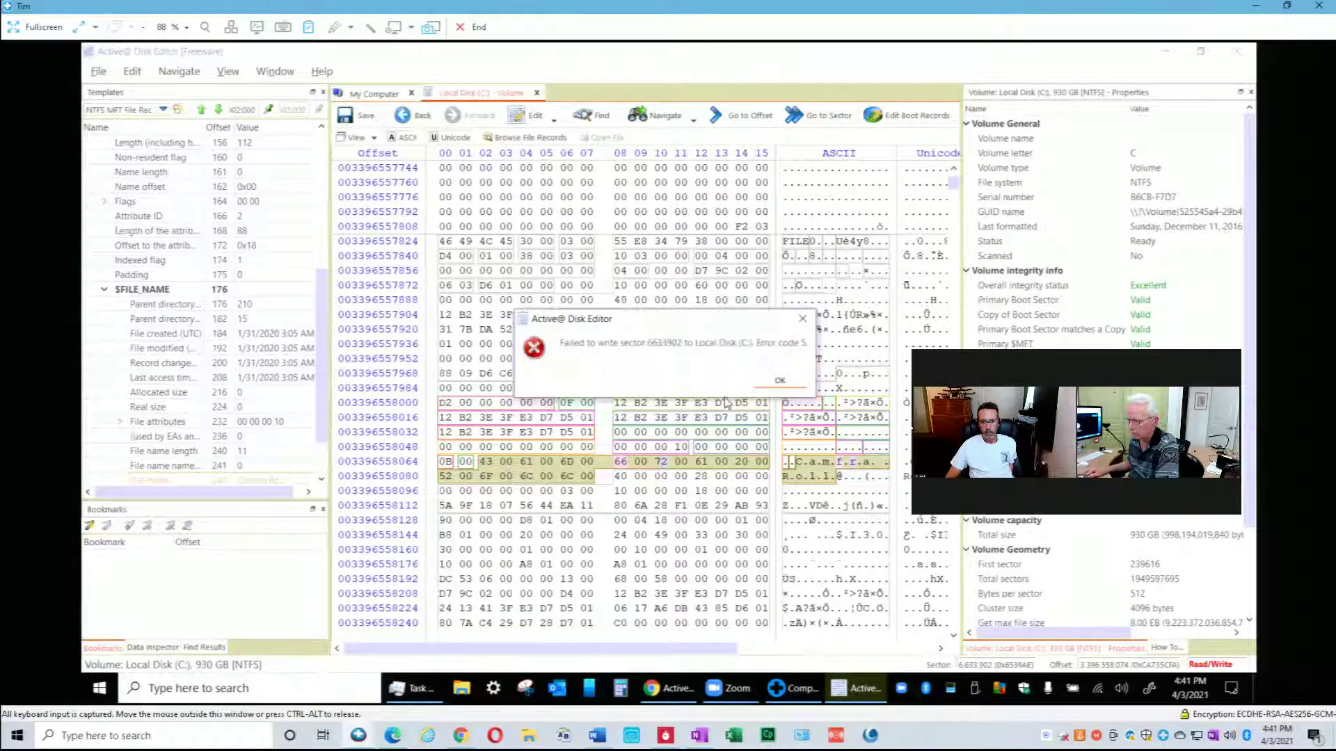
click(777, 384)
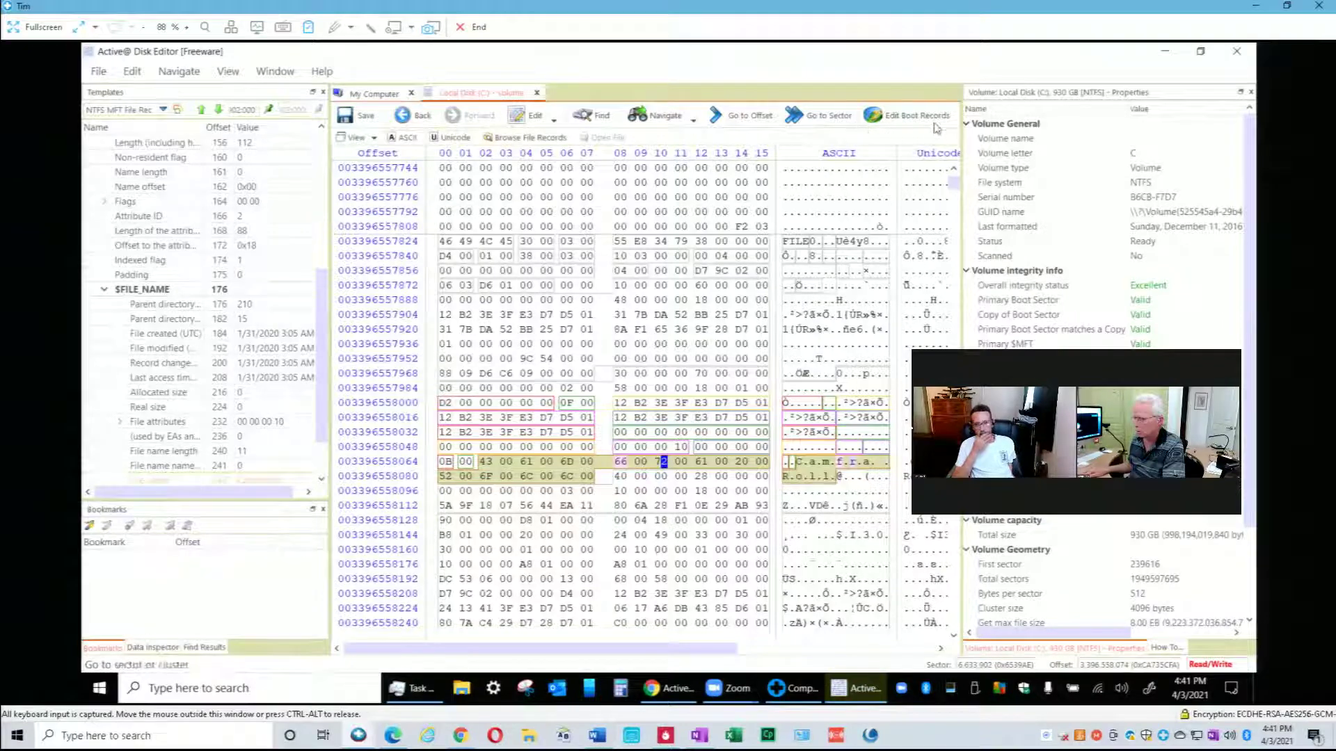
- Open the program's About information and read its license, edition and feature description
click(319, 72)
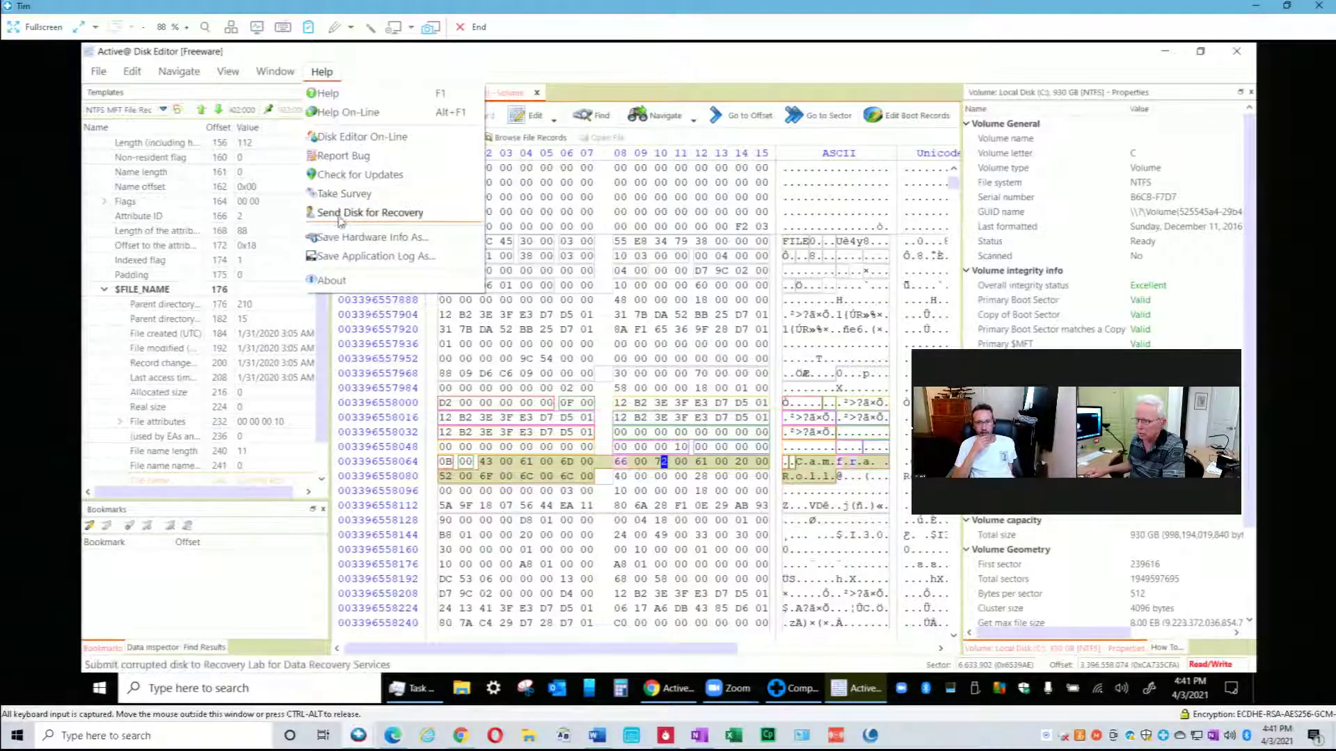
click(332, 281)
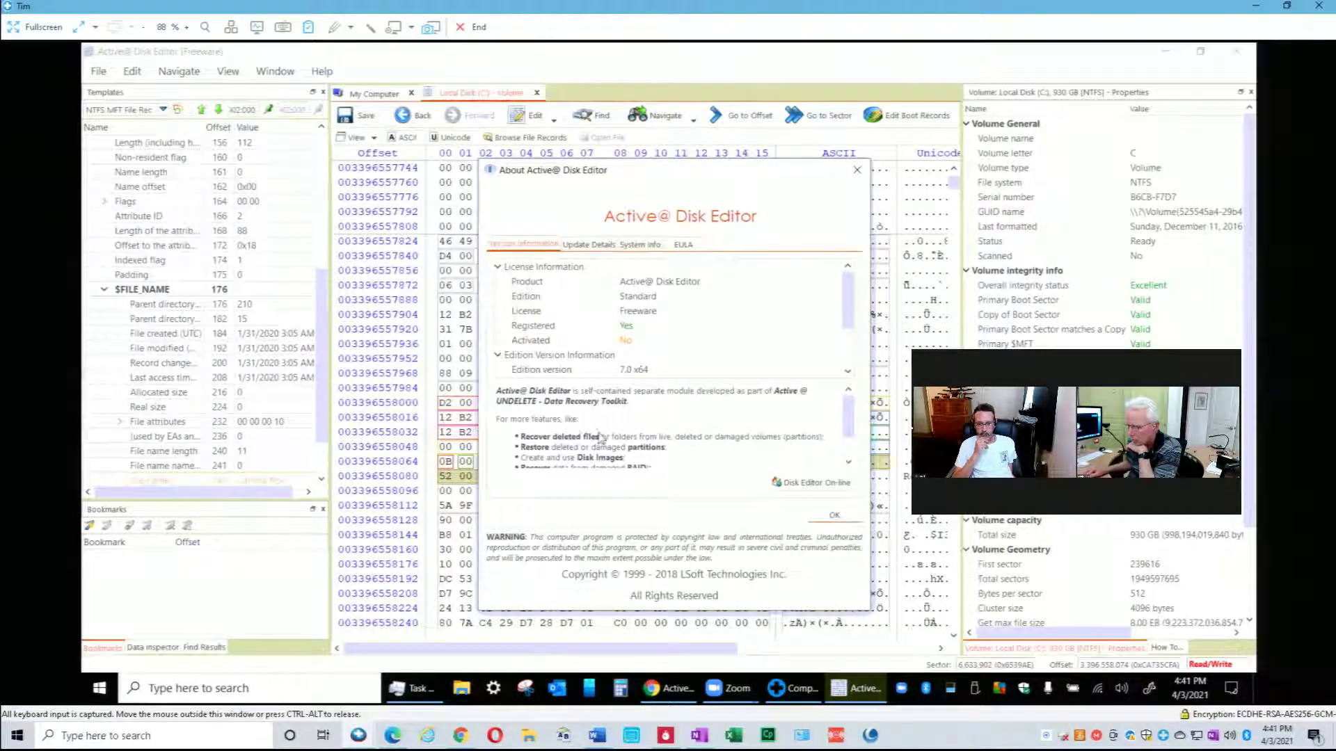
drag(848, 433, 849, 459)
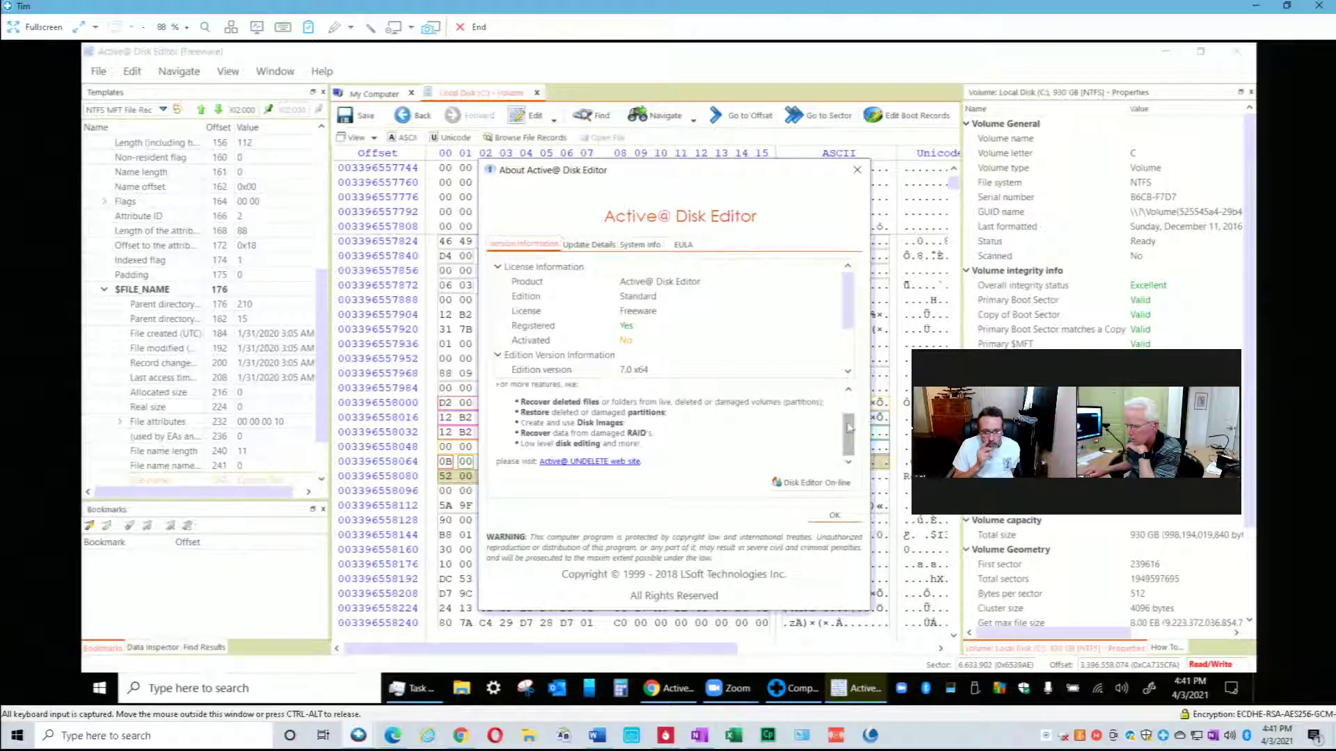
click(849, 391)
click(849, 391)
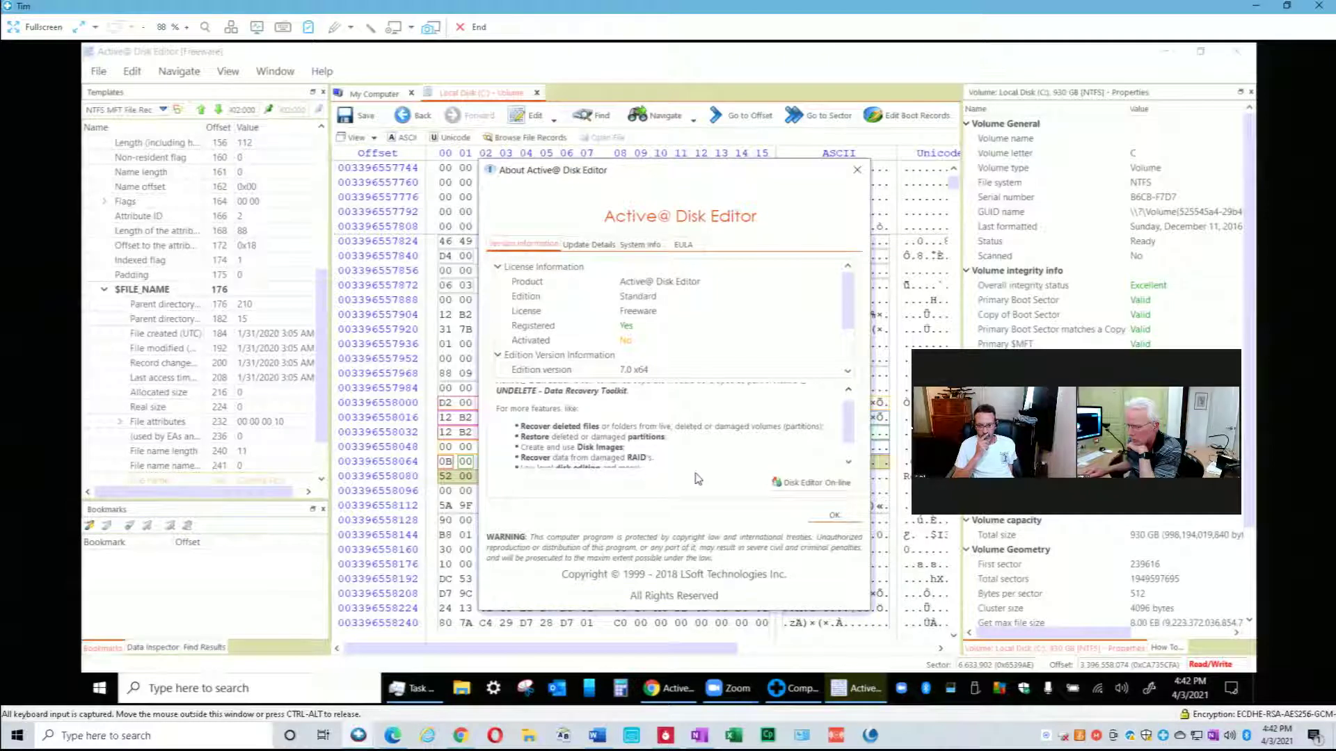
click(848, 462)
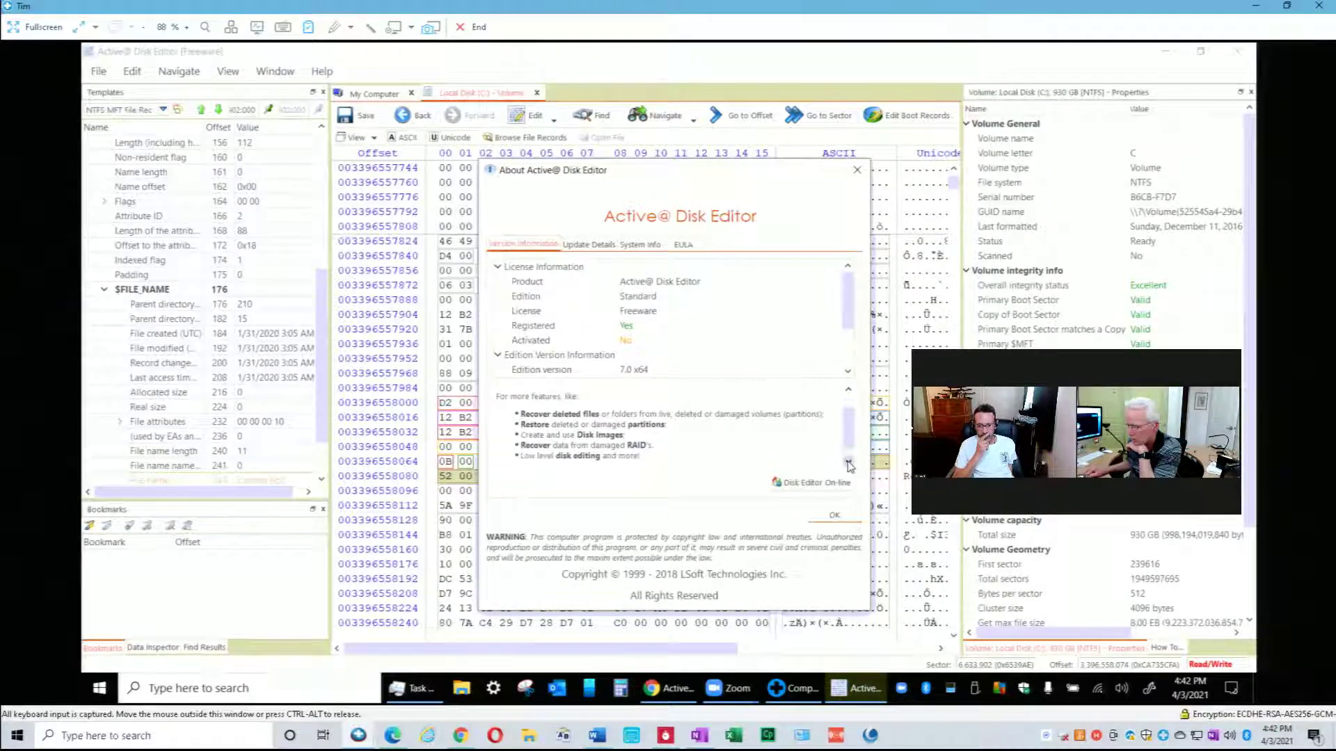
click(848, 463)
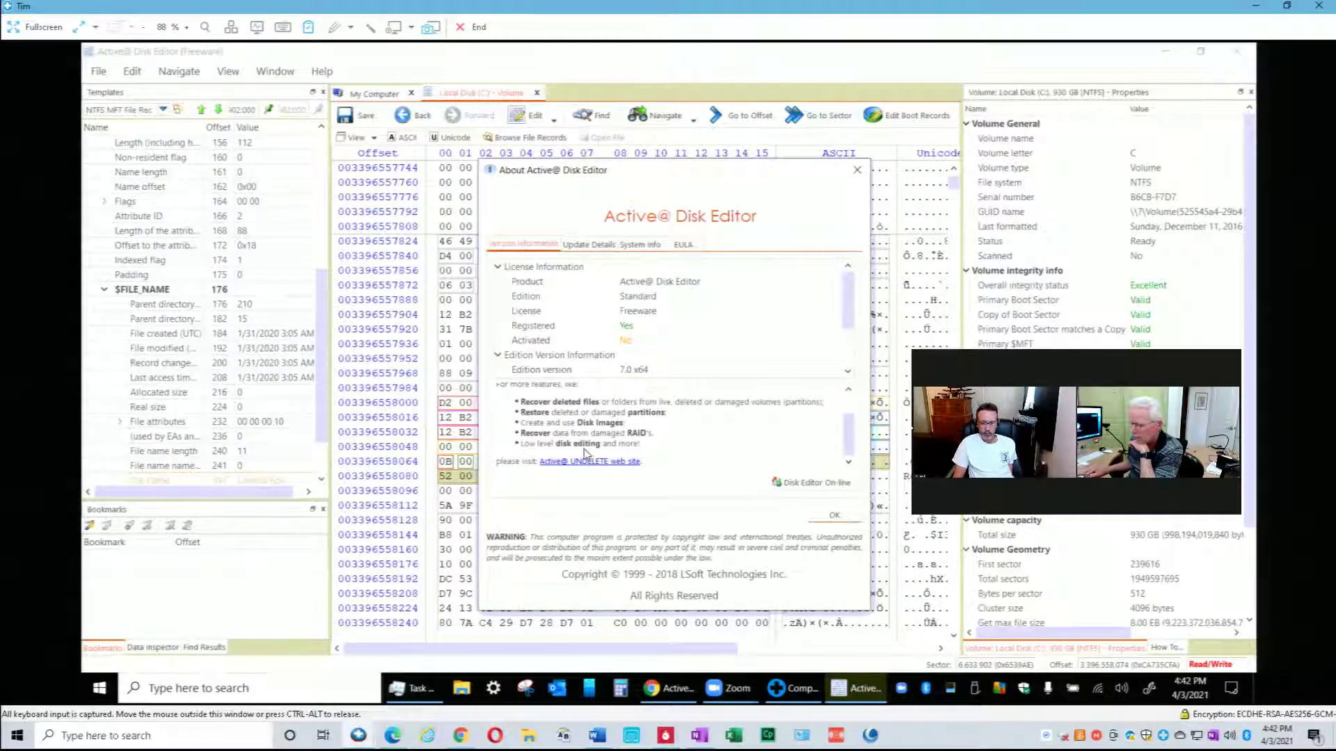
- Review the update history, system information and EULA, recheck the version information, and close the About dialog
click(604, 248)
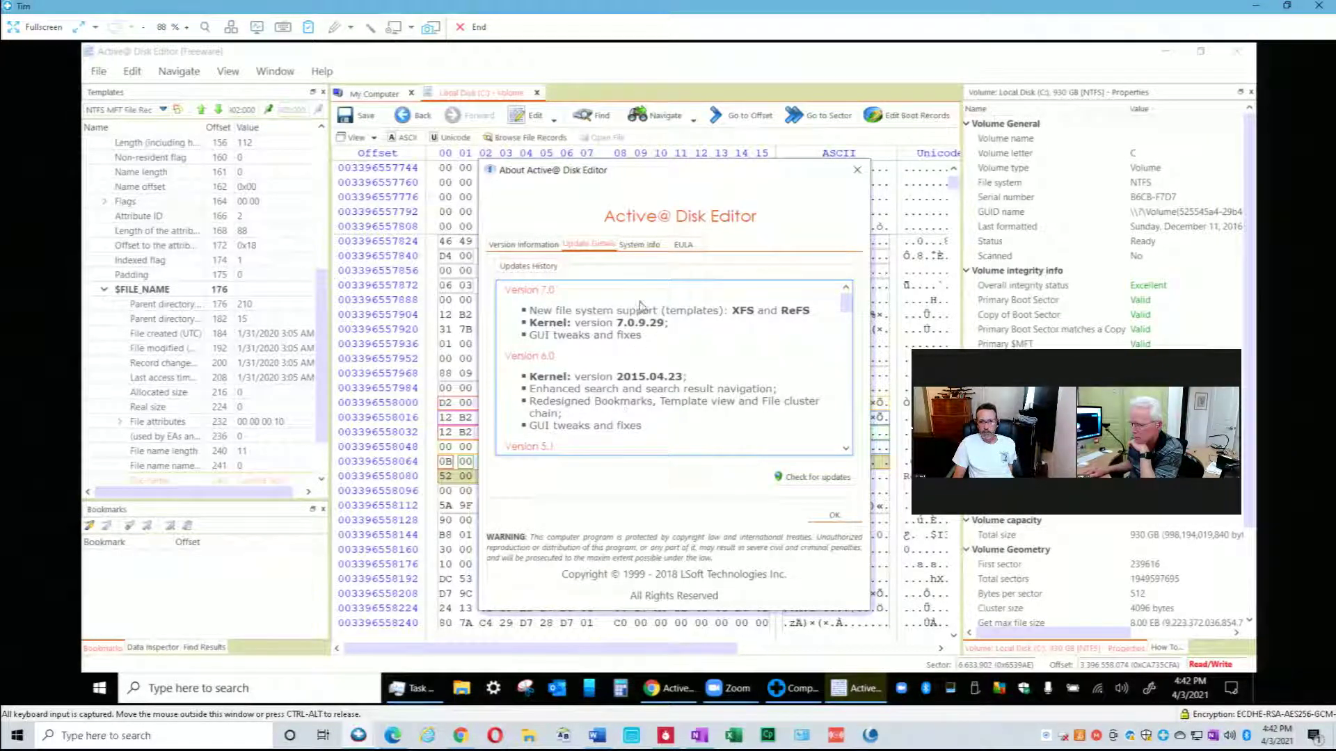
click(648, 252)
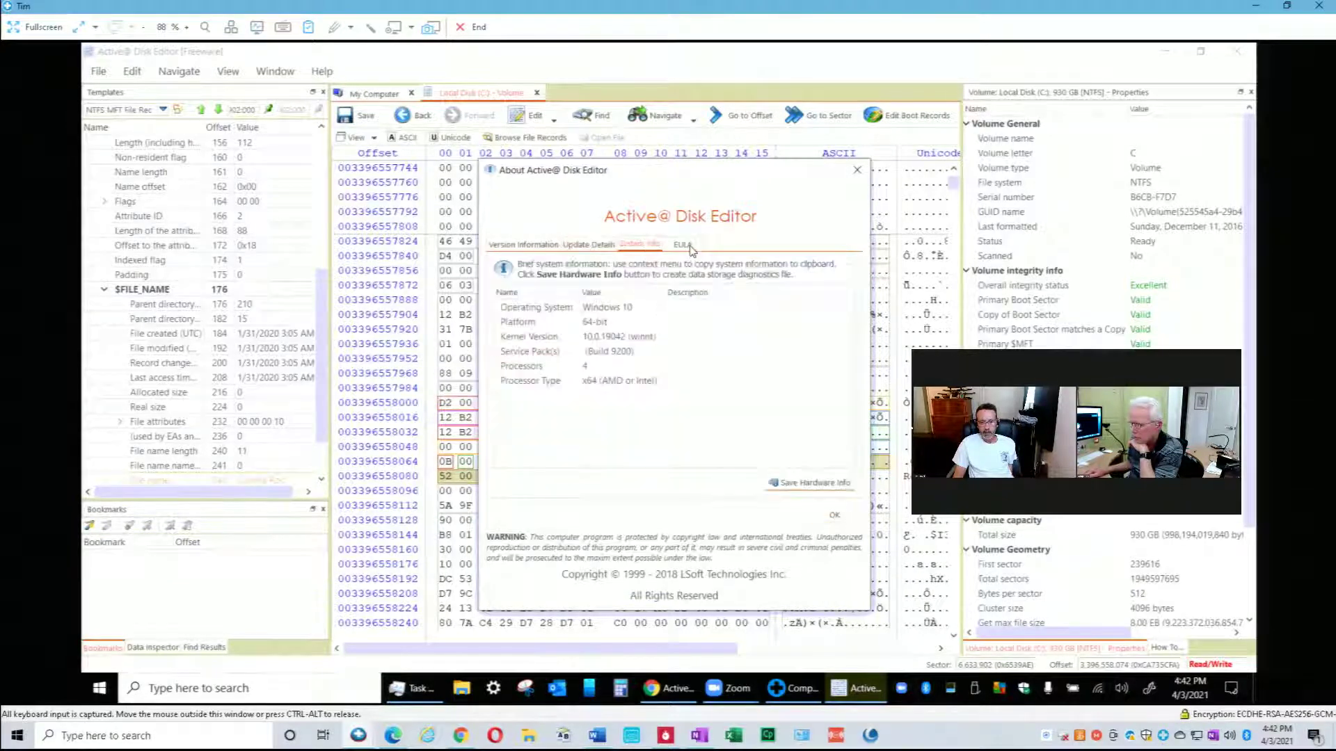
click(684, 247)
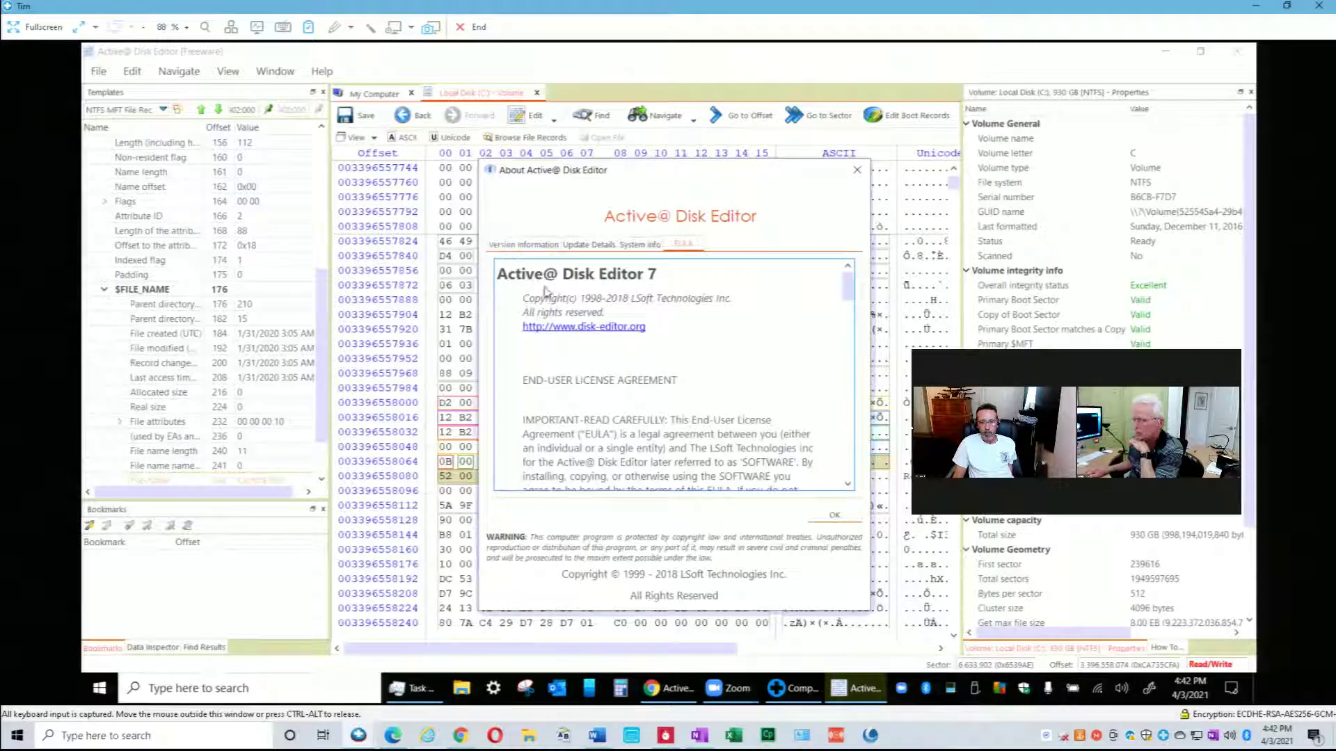
click(505, 245)
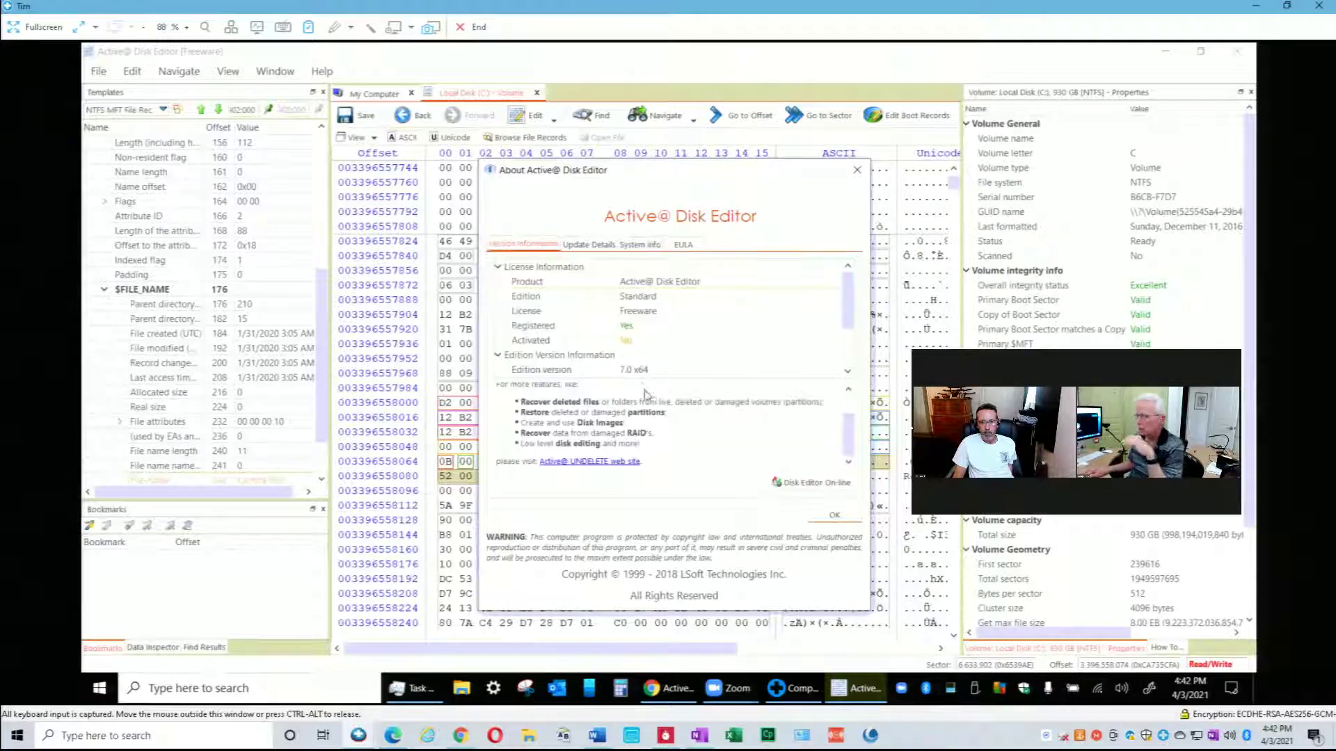
click(836, 517)
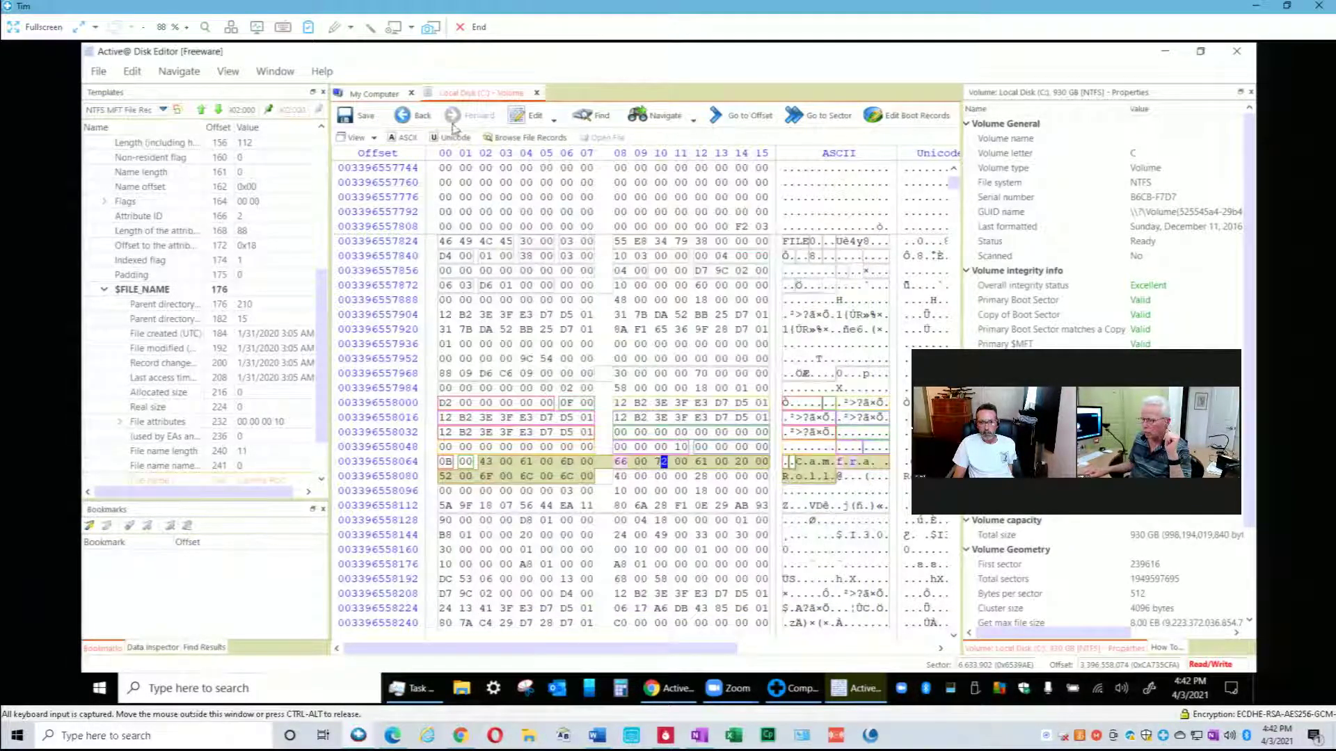
click(554, 122)
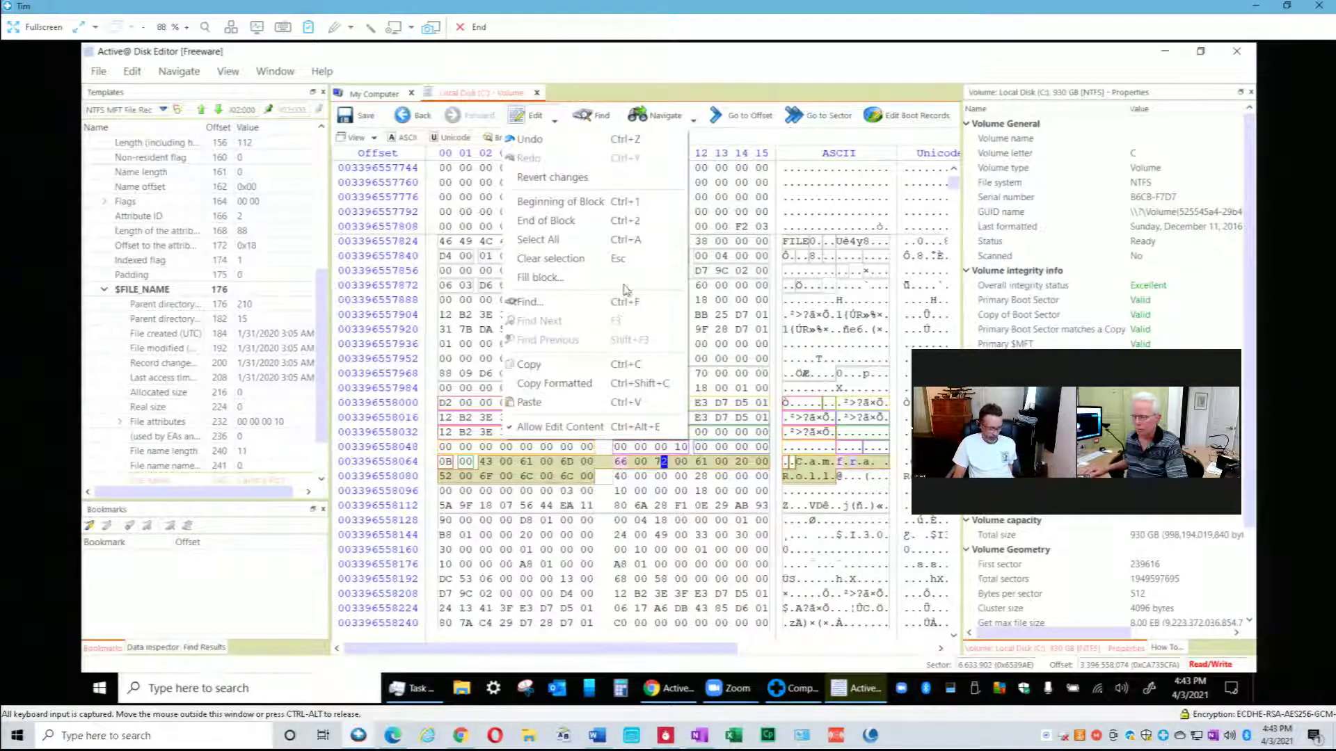
click(654, 53)
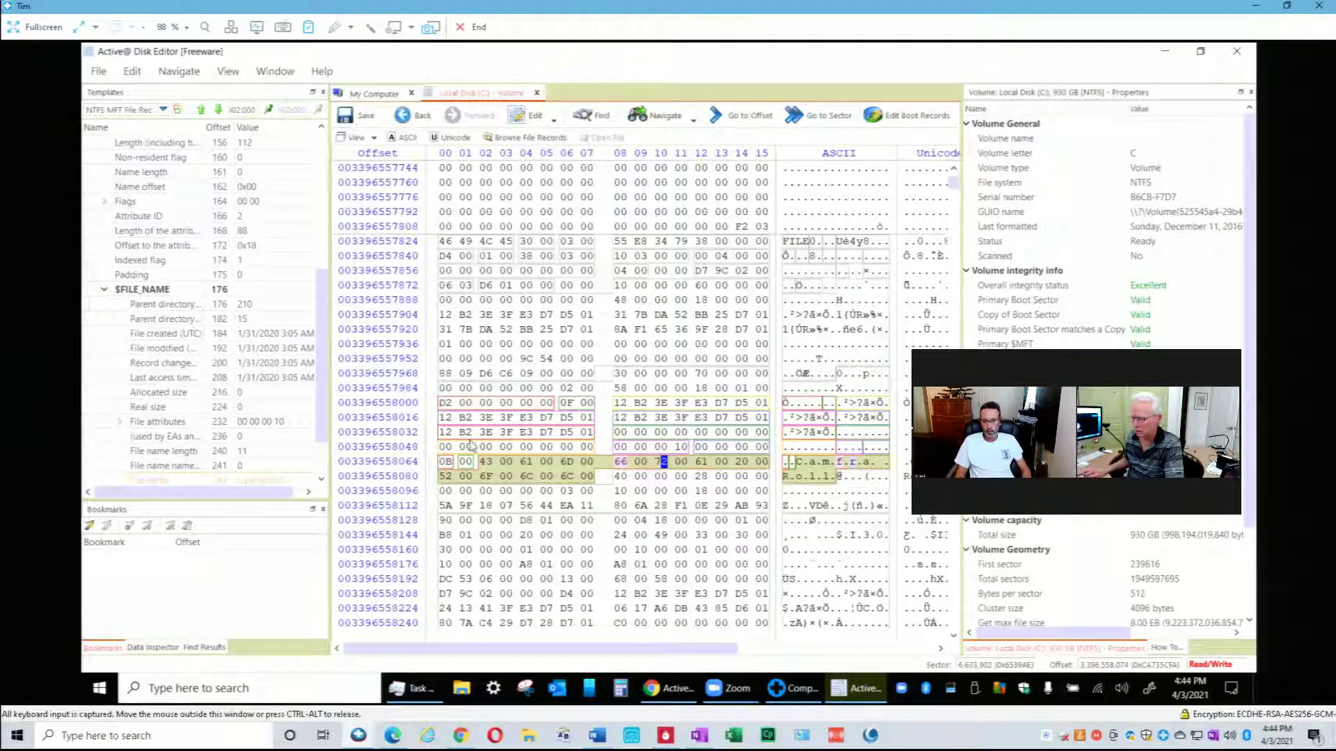
- Switch to File Explorer, open the Pictures folder on My Passport (K:), and look through its subfolders
click(459, 694)
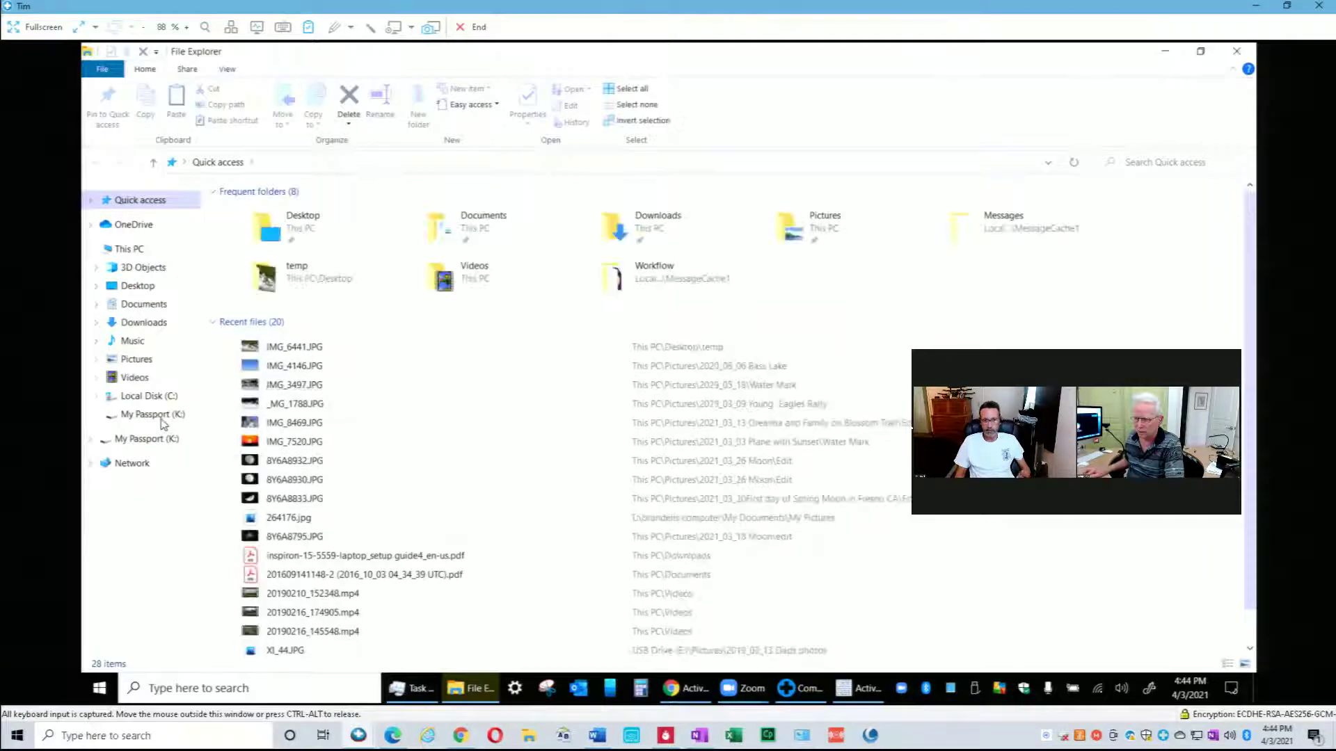
click(153, 415)
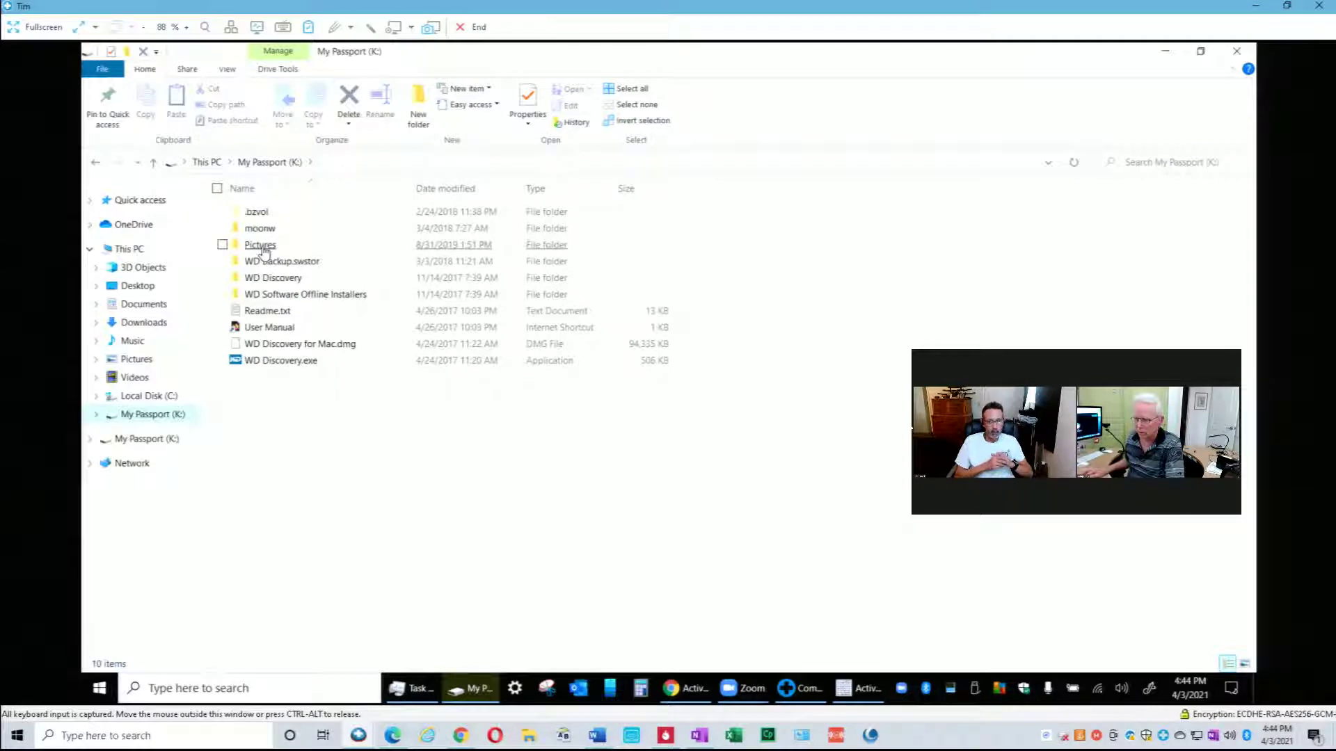
double_click(261, 246)
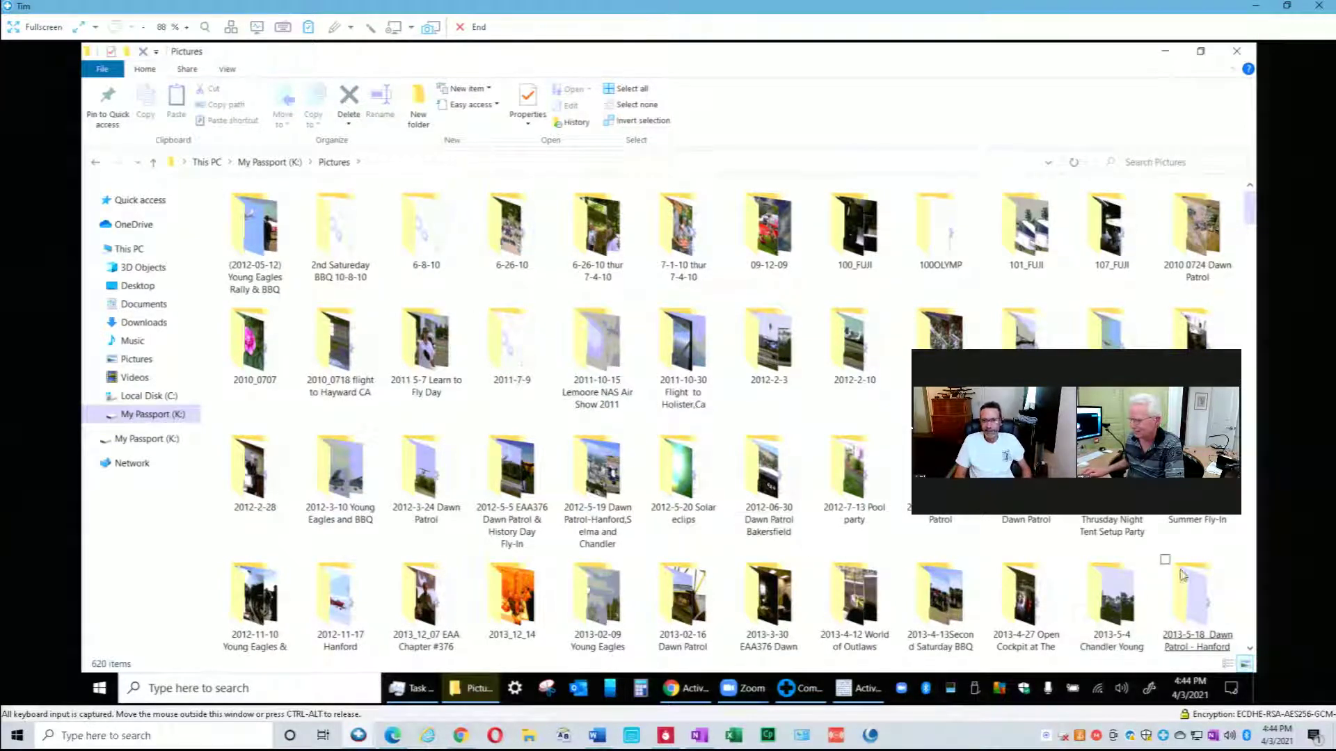
drag(1250, 202, 1265, 372)
drag(1243, 520, 1255, 477)
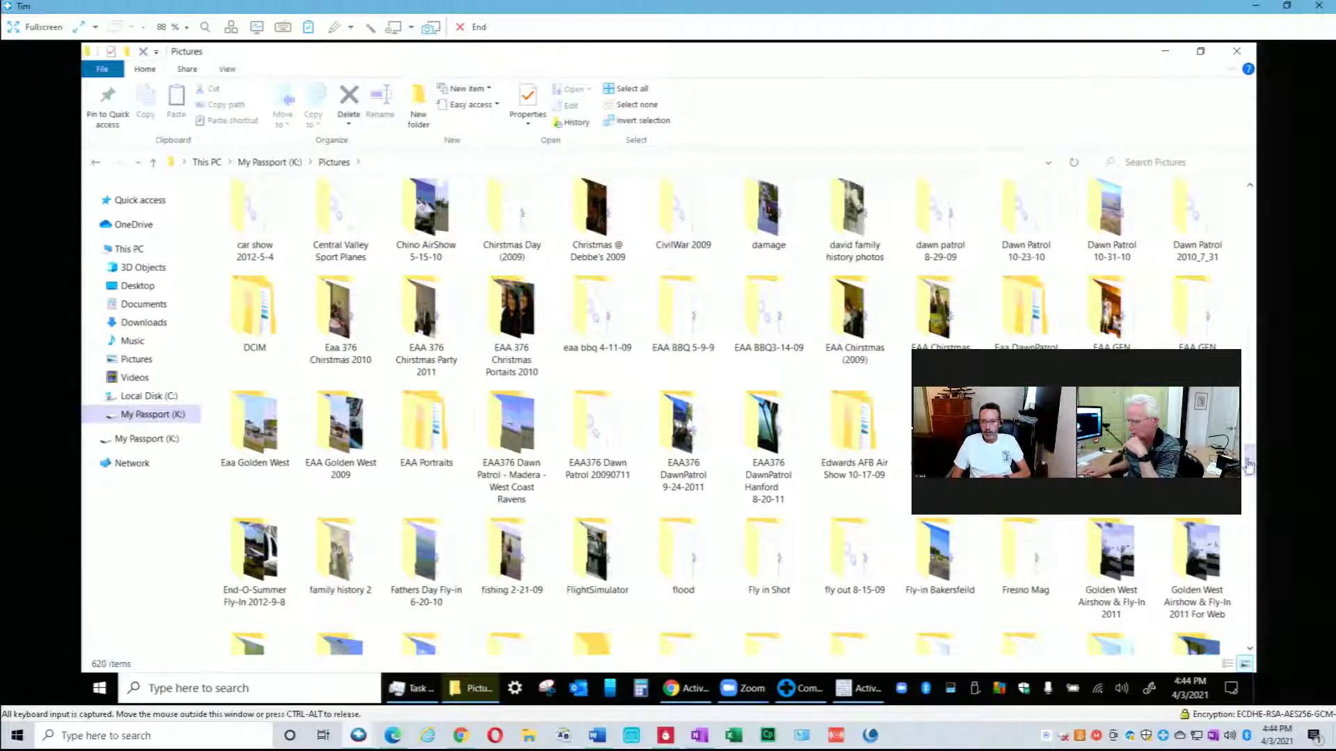
scroll(1258, 488, down, 2)
scroll(1258, 487, down, 4)
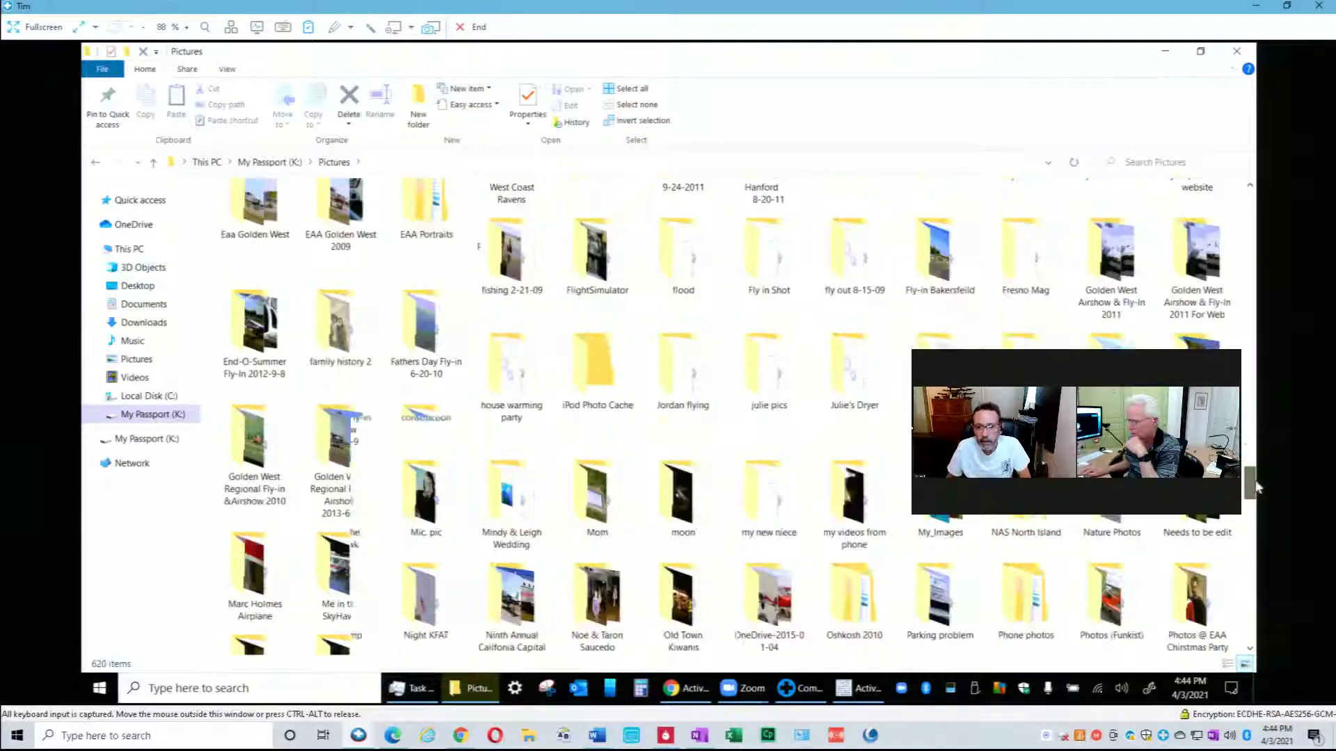
scroll(1252, 480, up, 2)
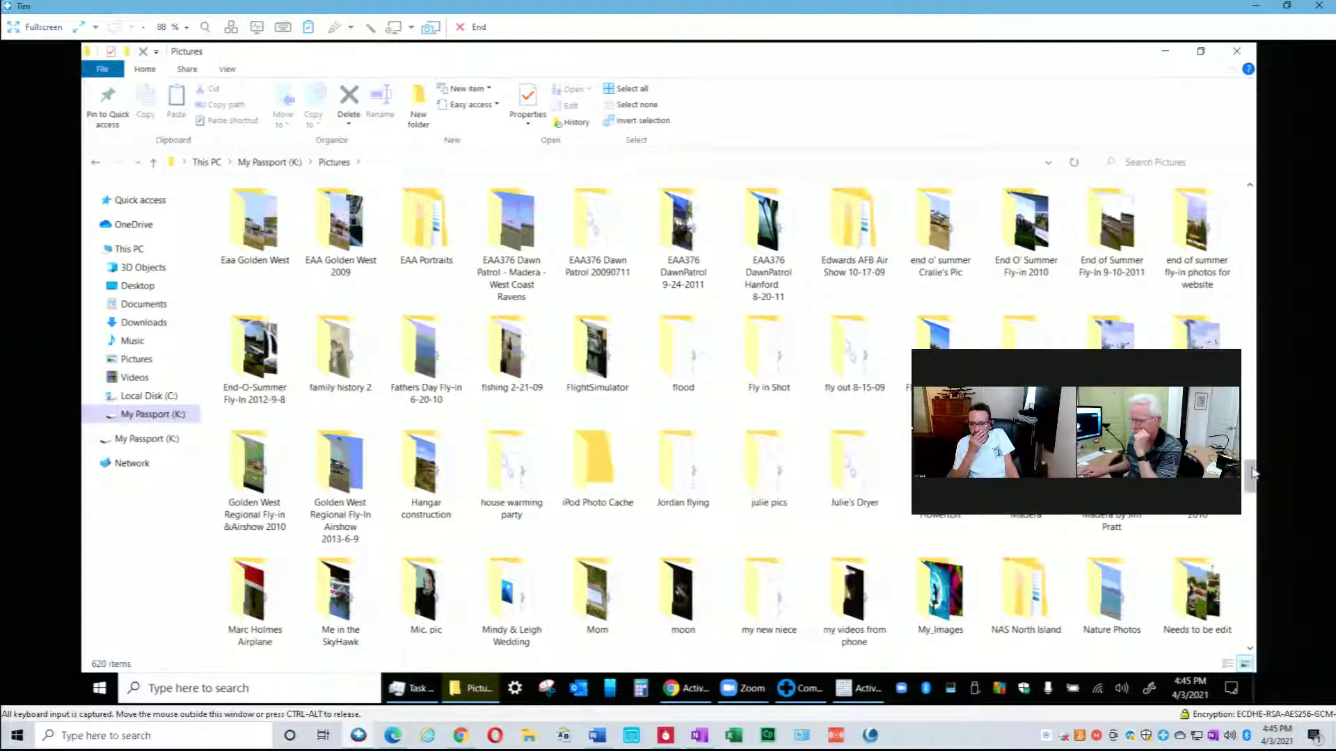
- Open K:\moonw\Pictures, check the 2015_10_03 California Capital 10th Annual Airshow folder, and return to that Pictures folder
click(270, 162)
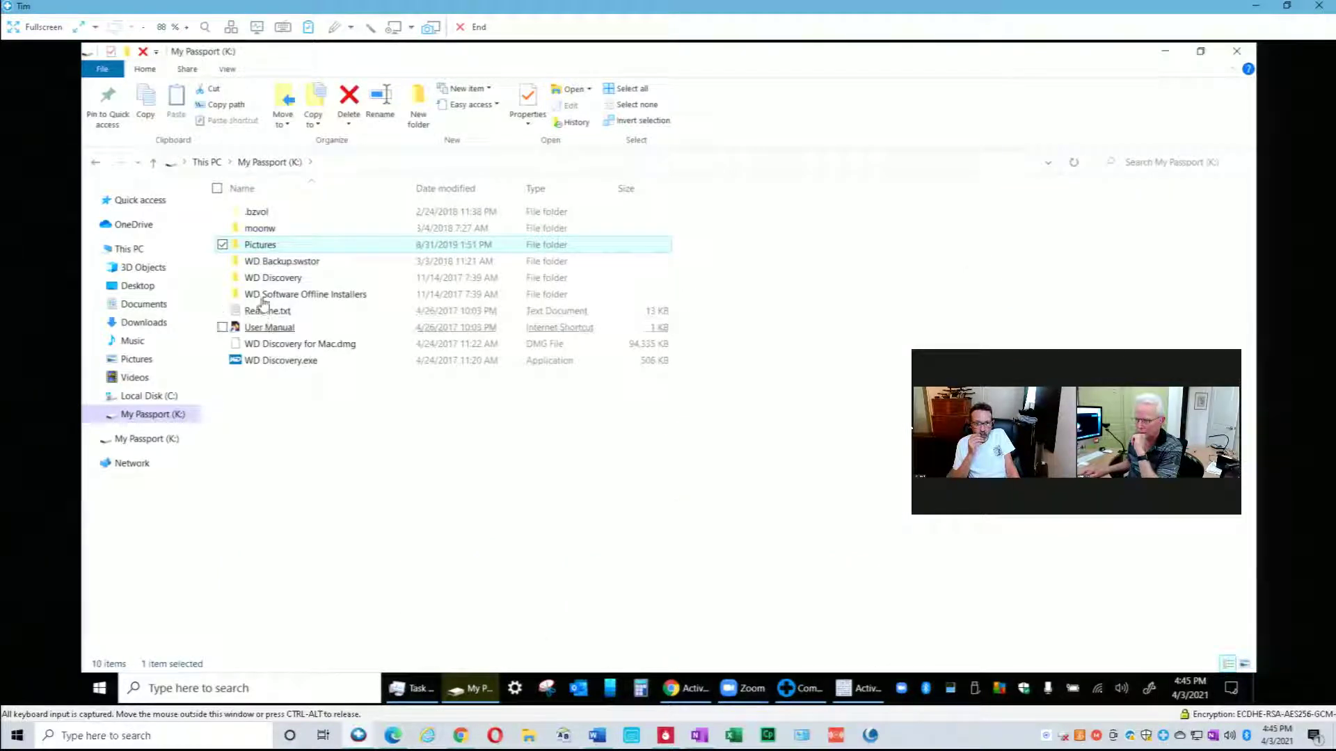
double_click(263, 232)
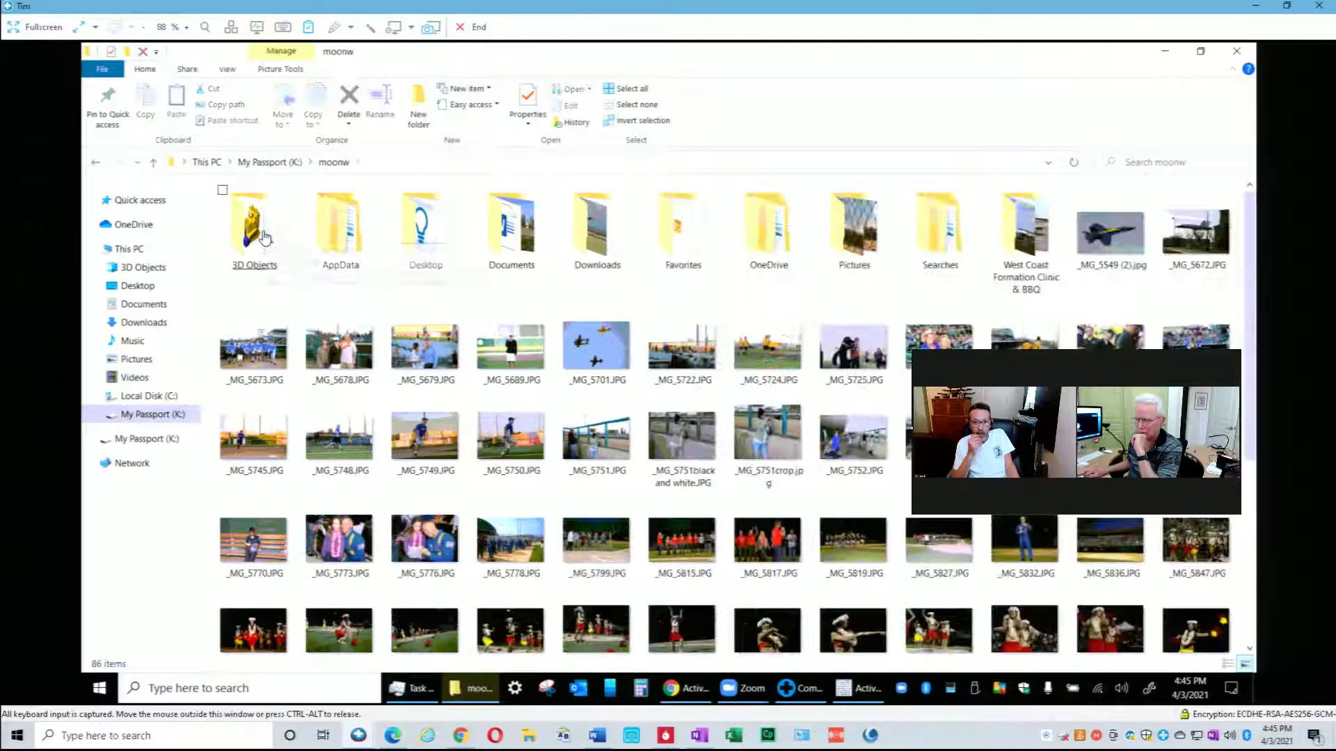
double_click(862, 248)
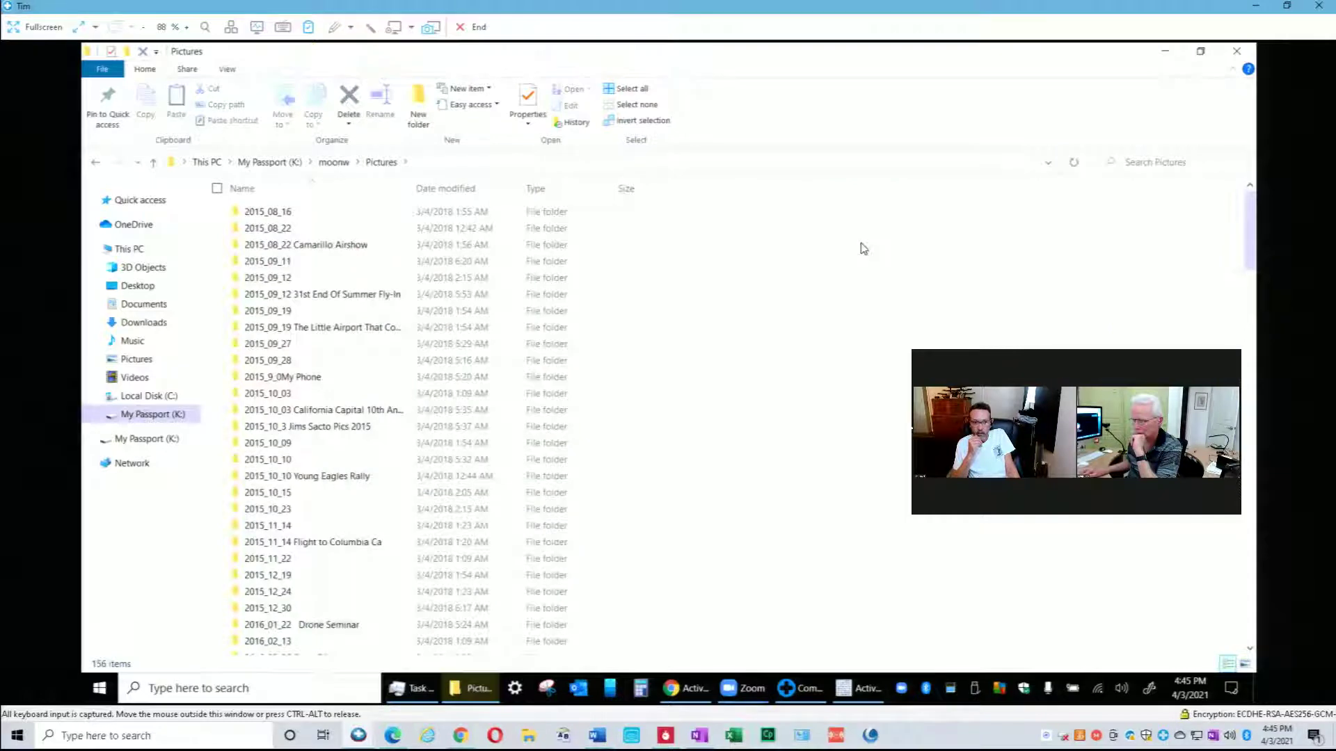
double_click(254, 412)
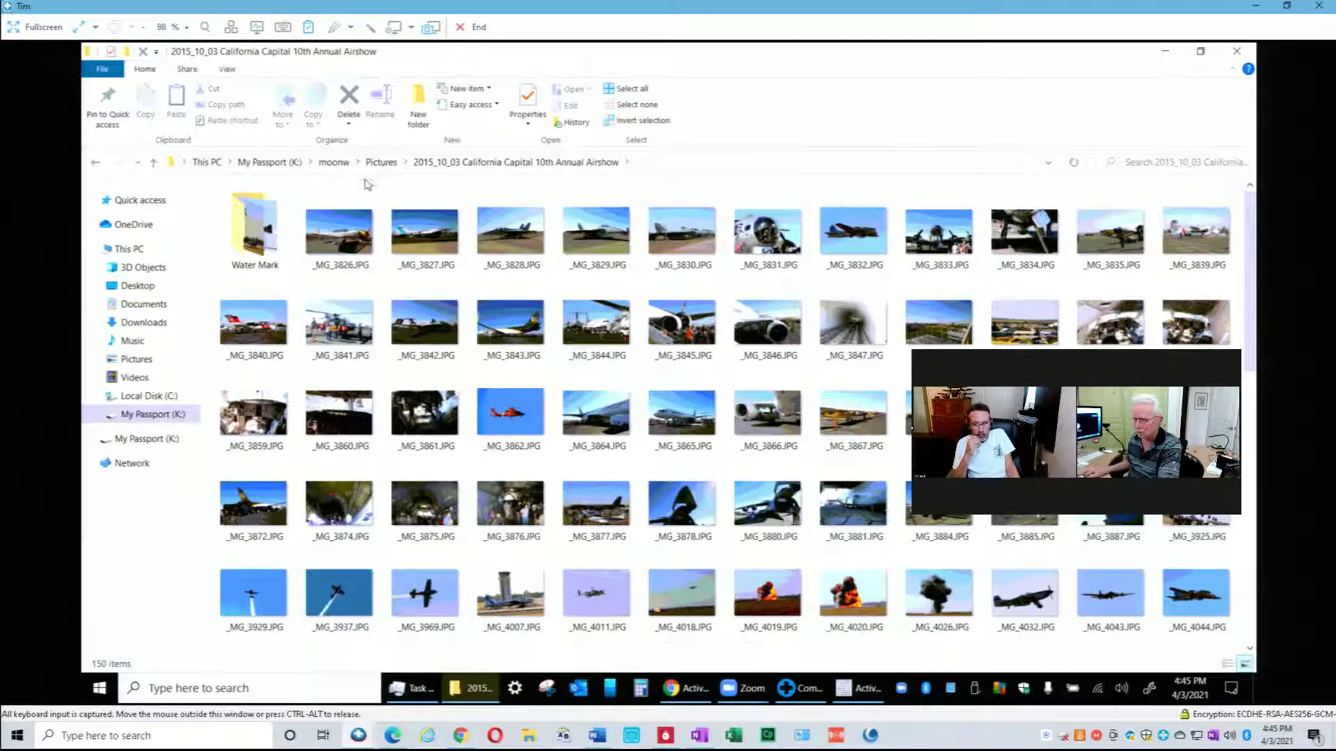
click(380, 162)
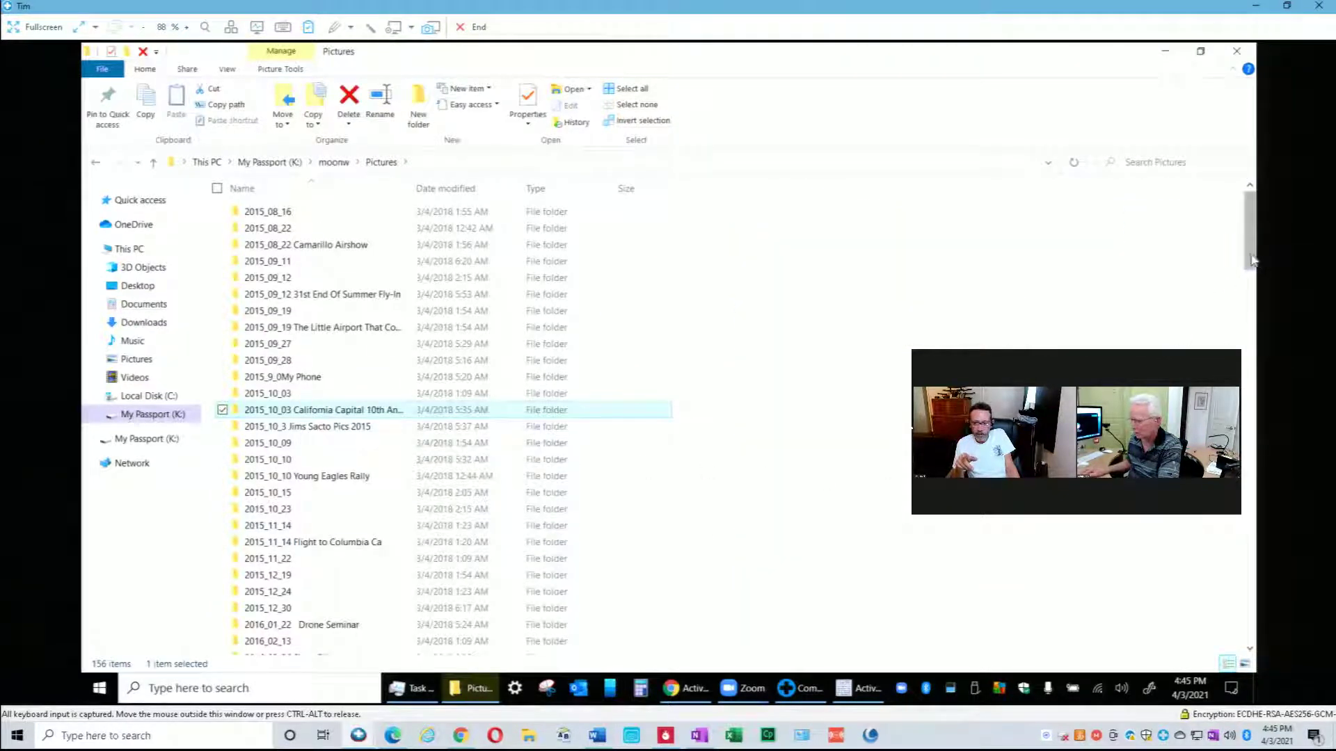
- Open the nested Pictures folder inside K:\moonw\Pictures and look through its list of folders
drag(1247, 283, 1248, 368)
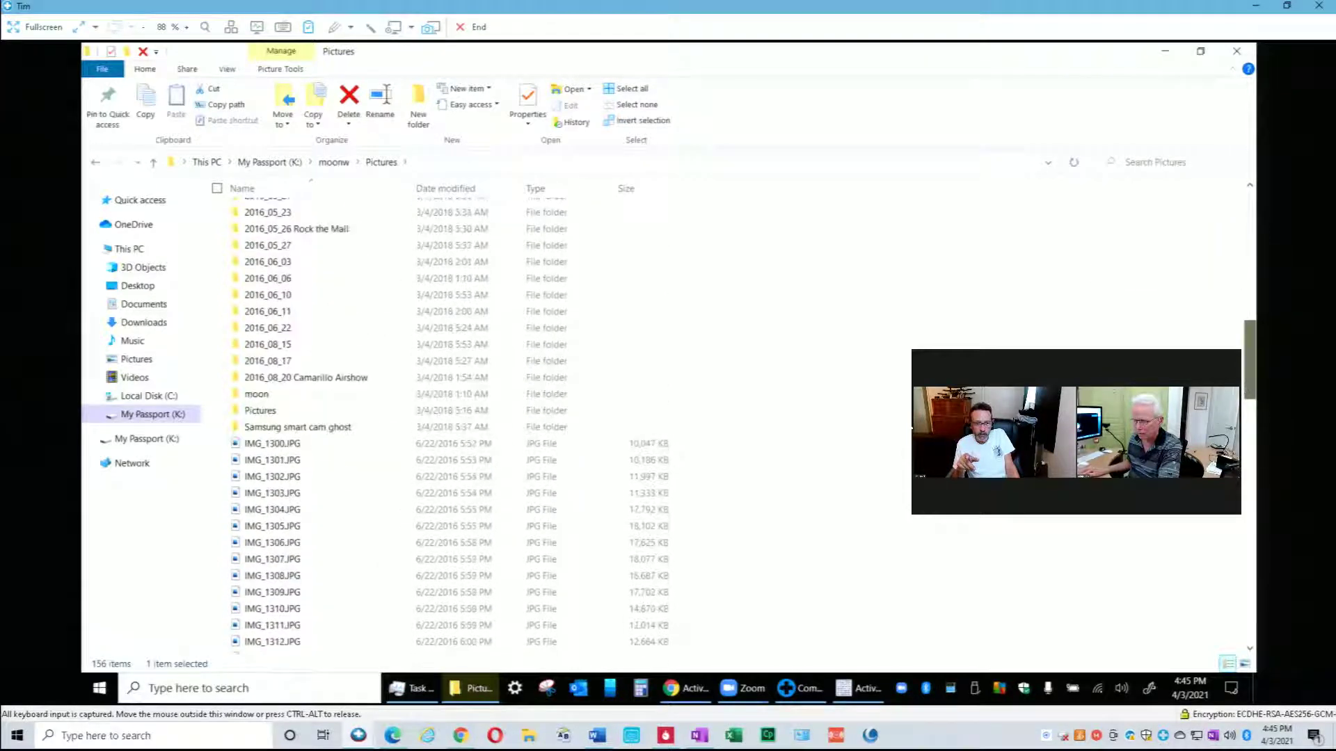
double_click(259, 411)
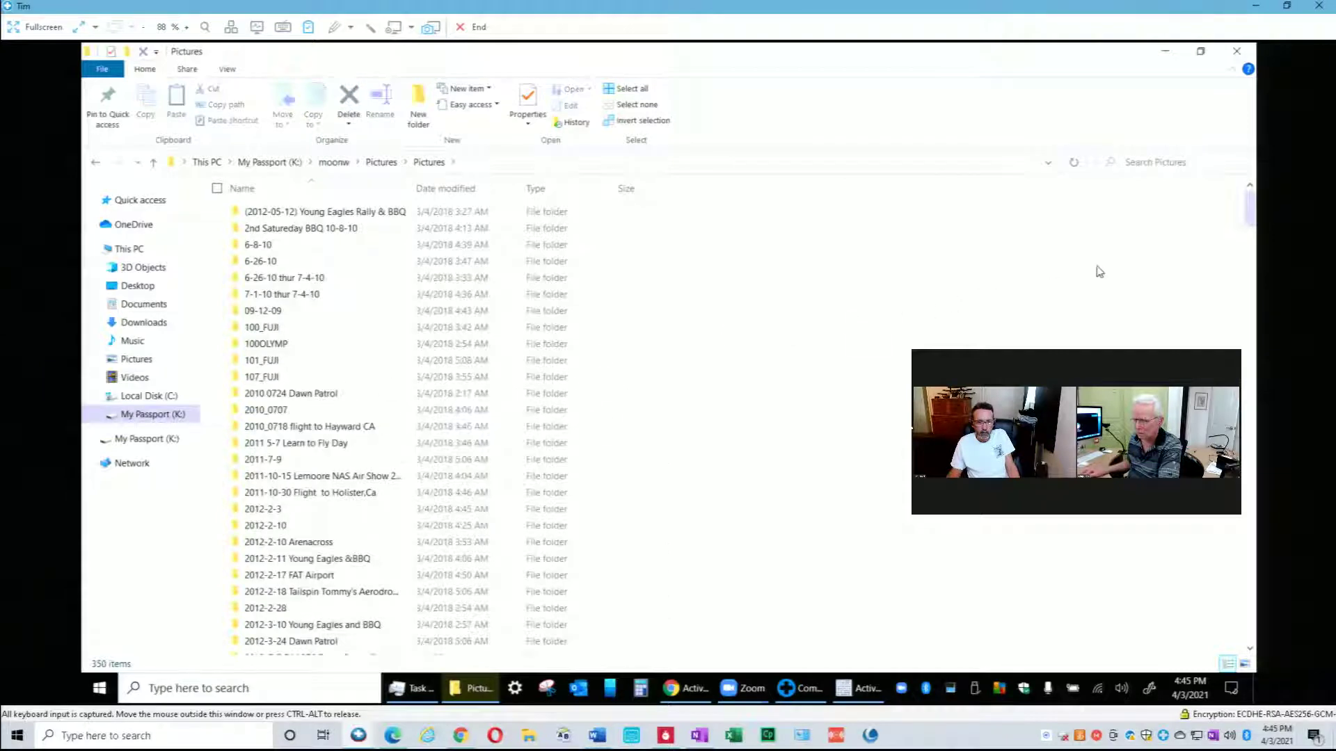
drag(1249, 213, 1240, 341)
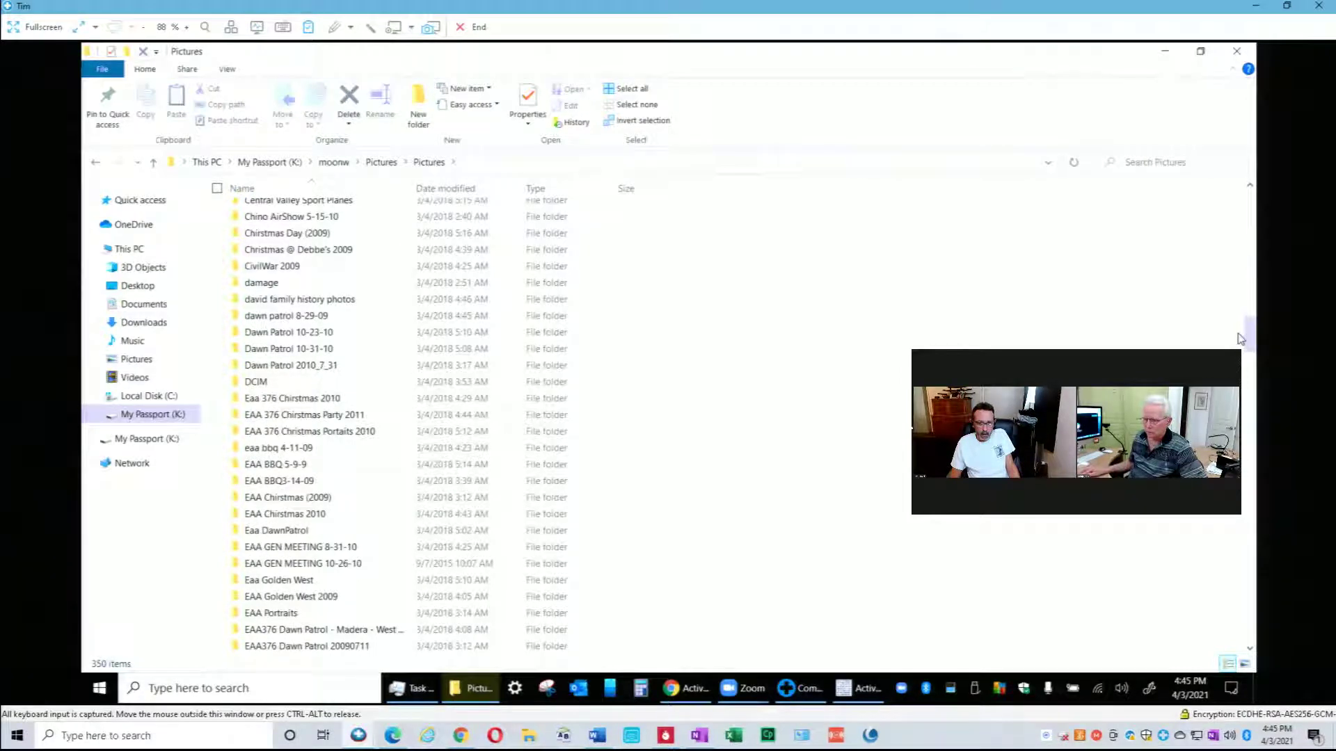
drag(1246, 334, 1248, 344)
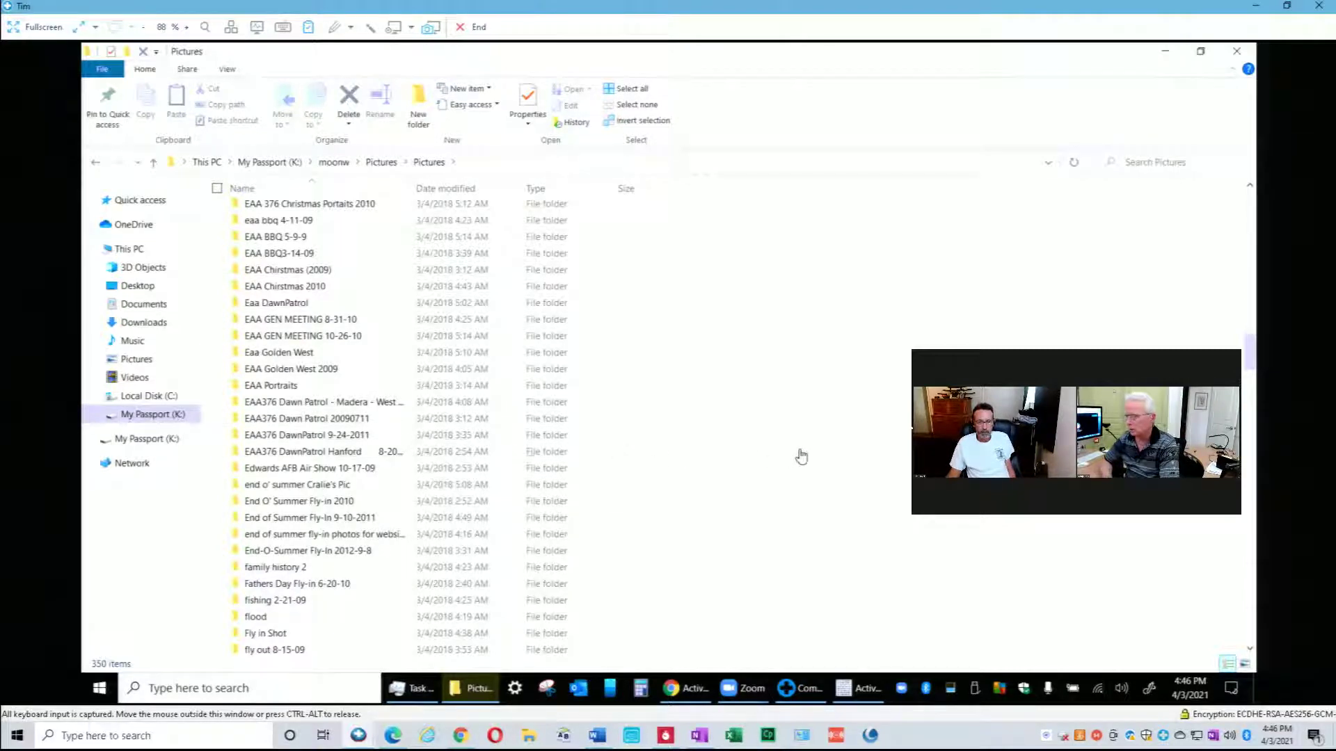
- Switch back to the Active@ Disk Editor window
key(alt+Tab)
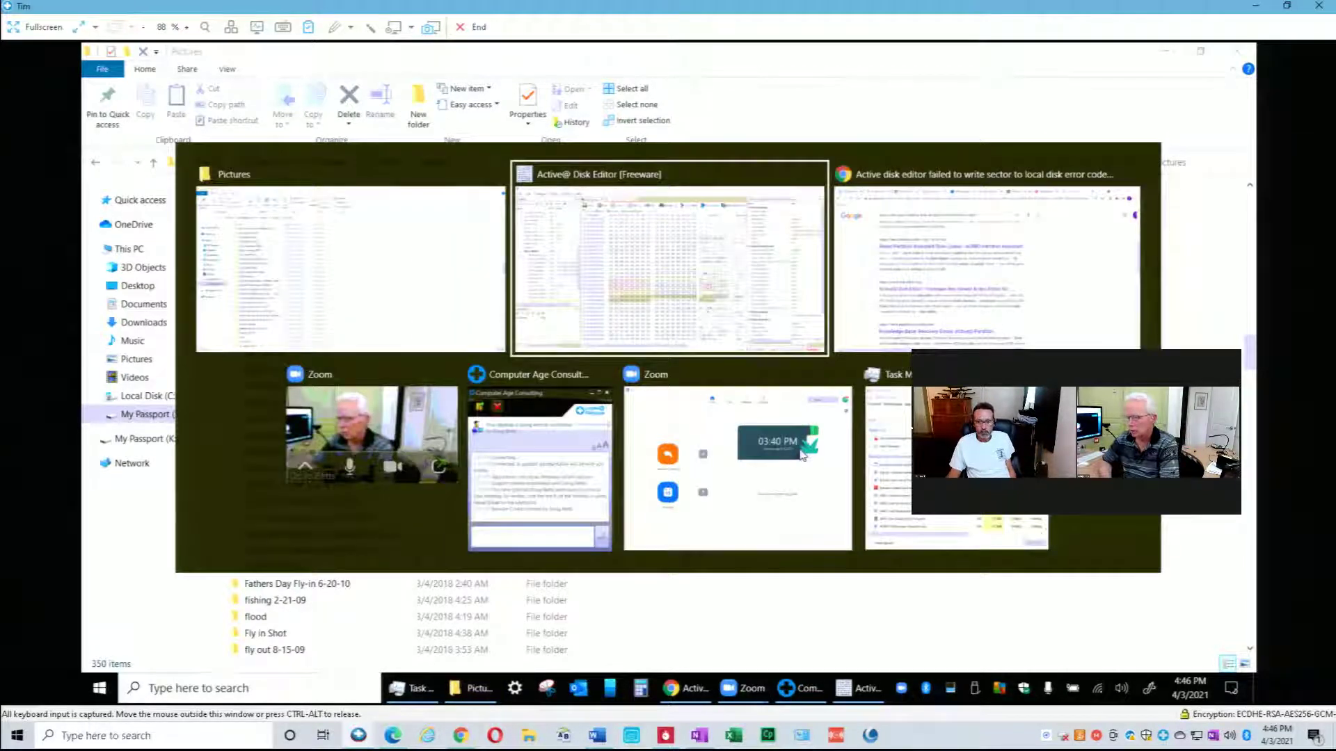
key(alt+Tab)
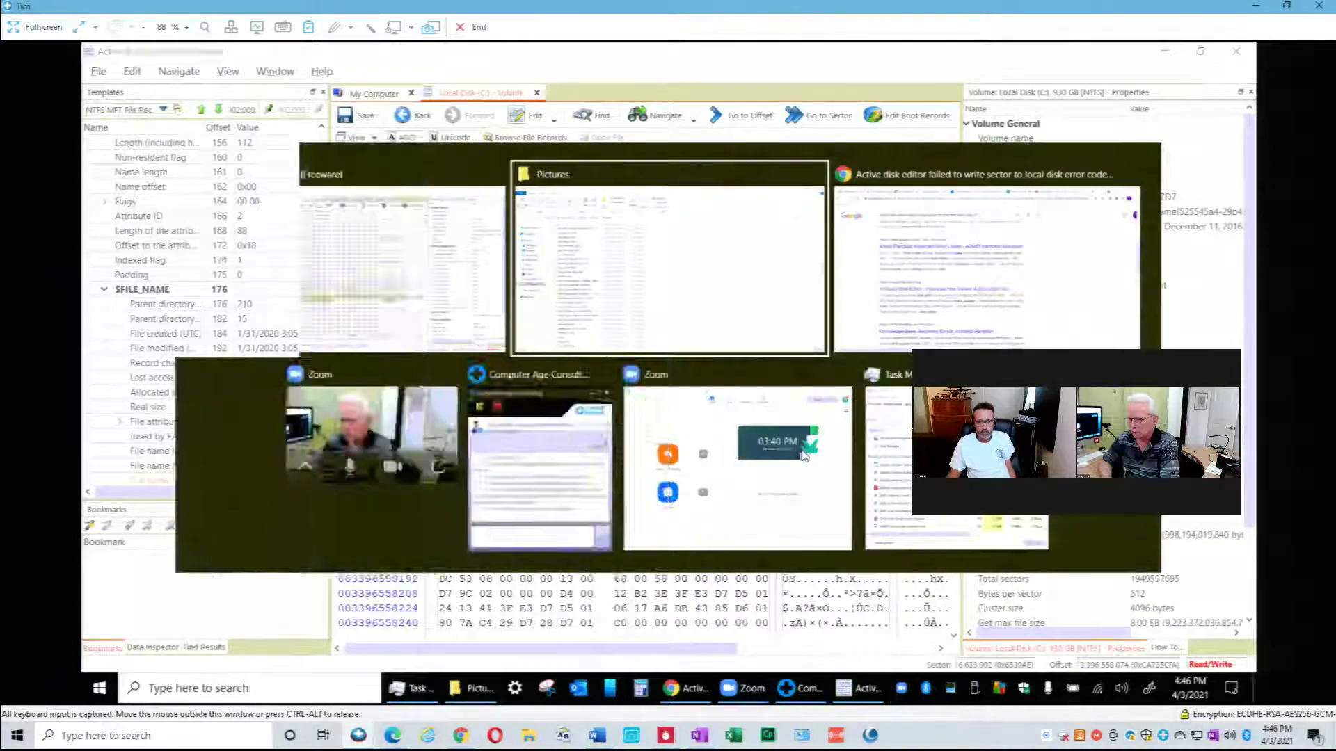
key(alt+Tab)
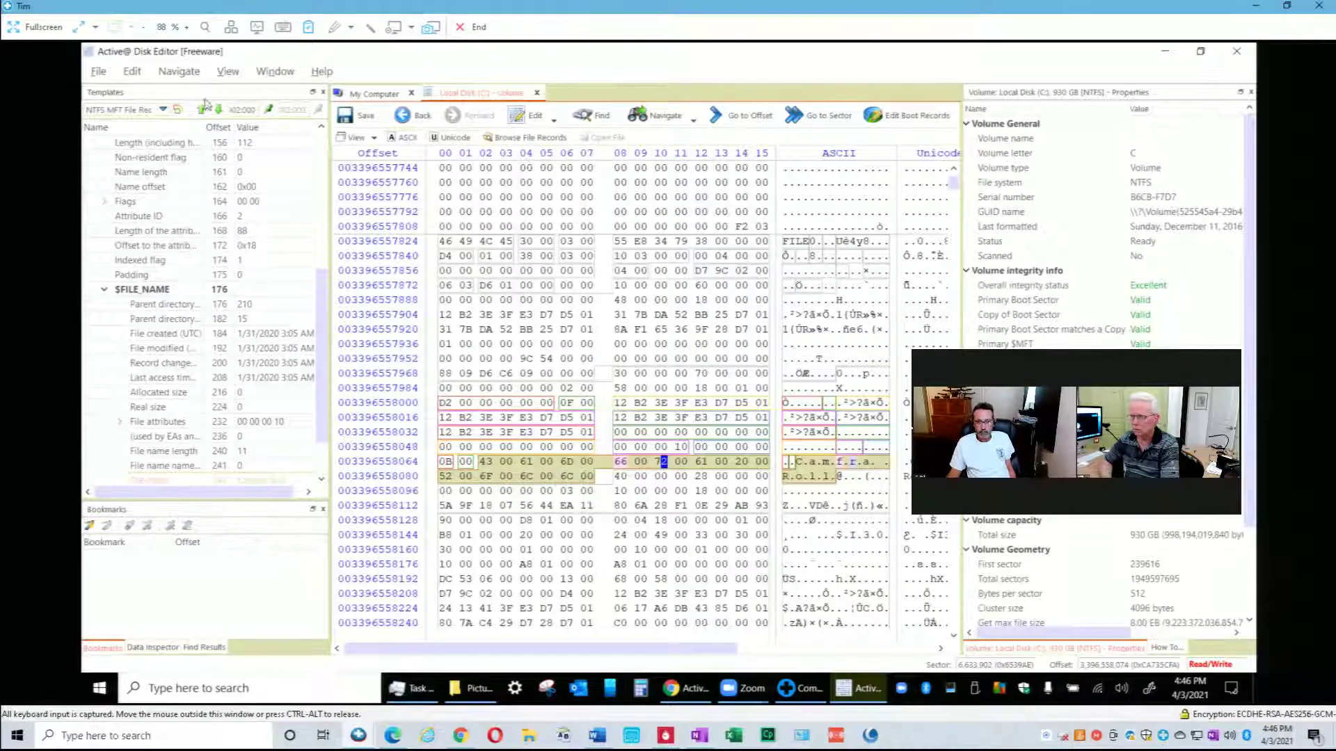
click(180, 71)
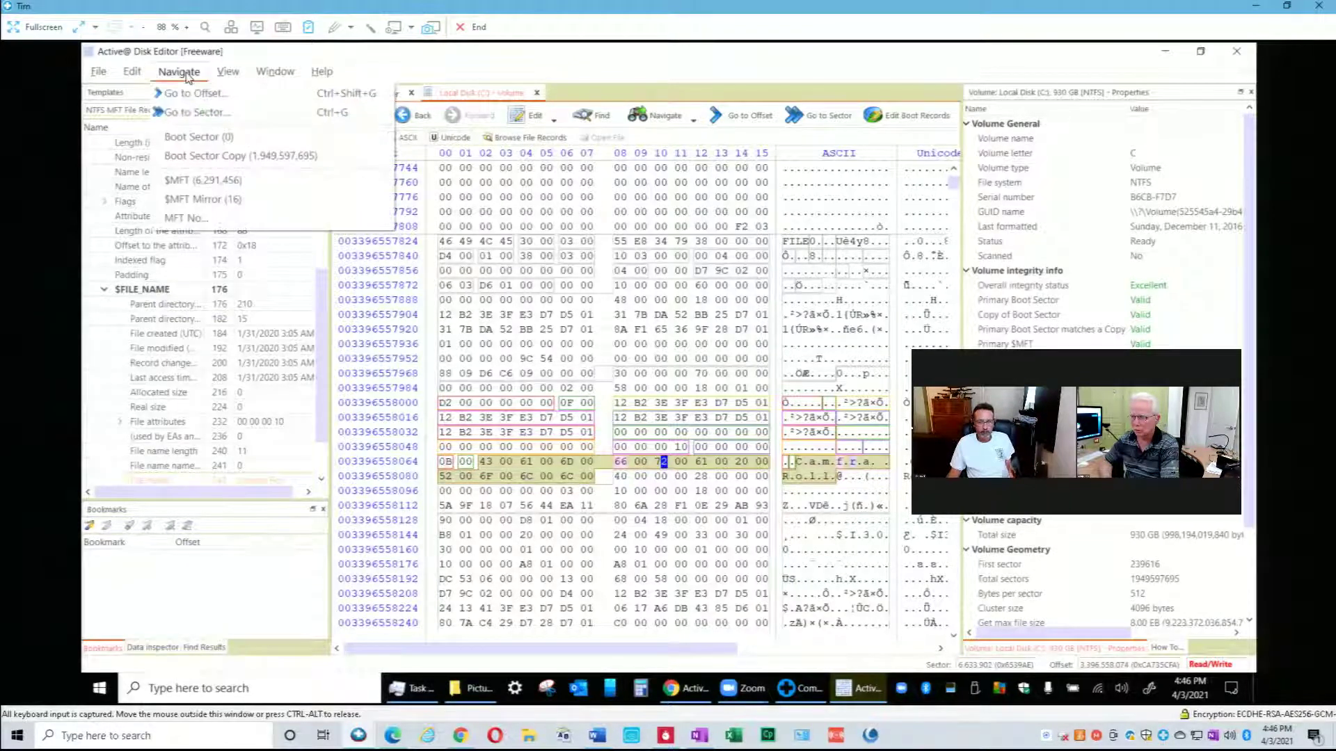
click(322, 71)
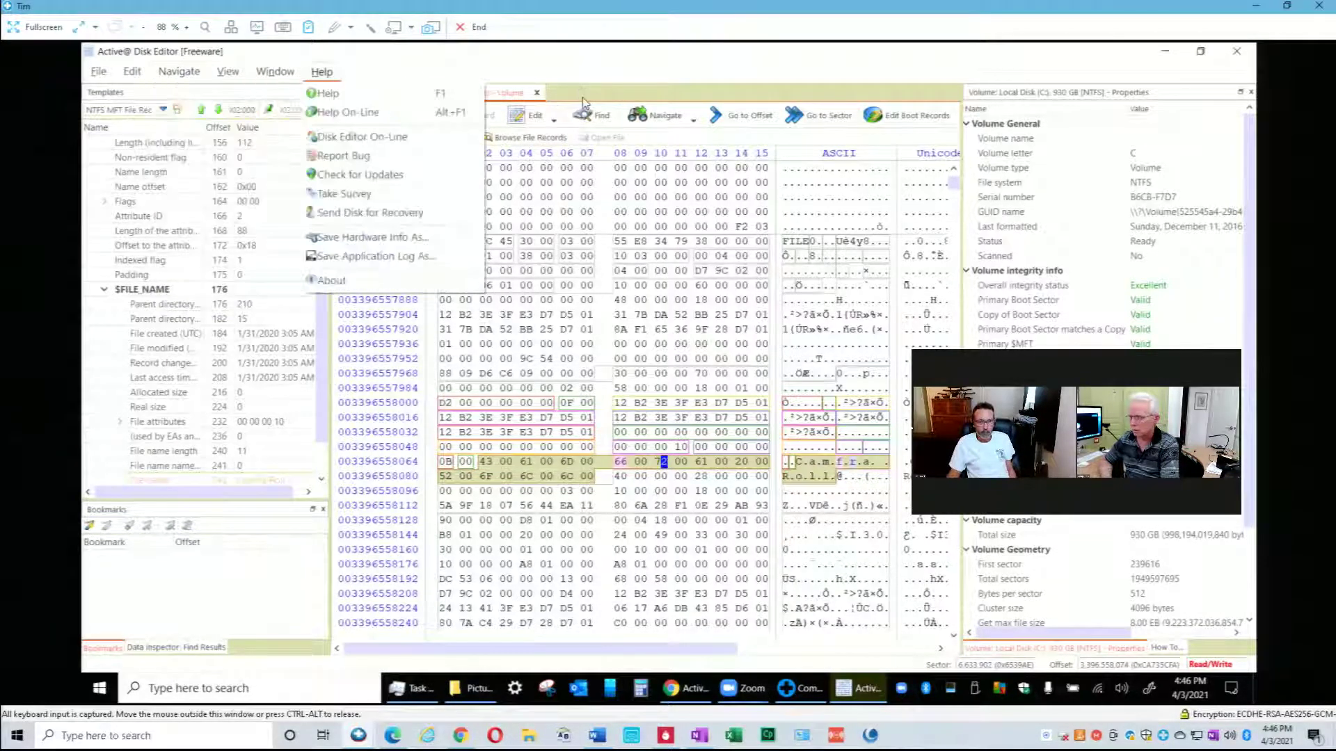
click(583, 102)
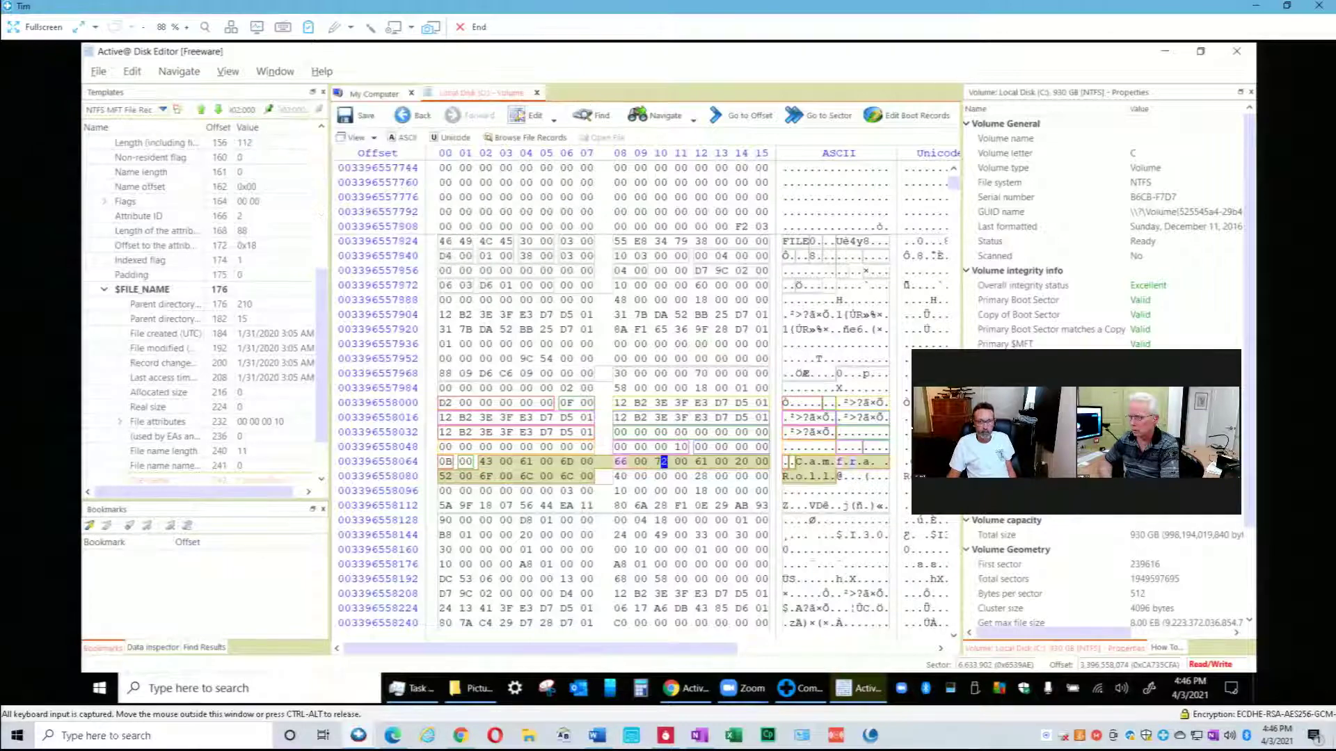
- Return to the My Computer view, select the My Passport (K:) volume, and open its moonw folder
click(380, 95)
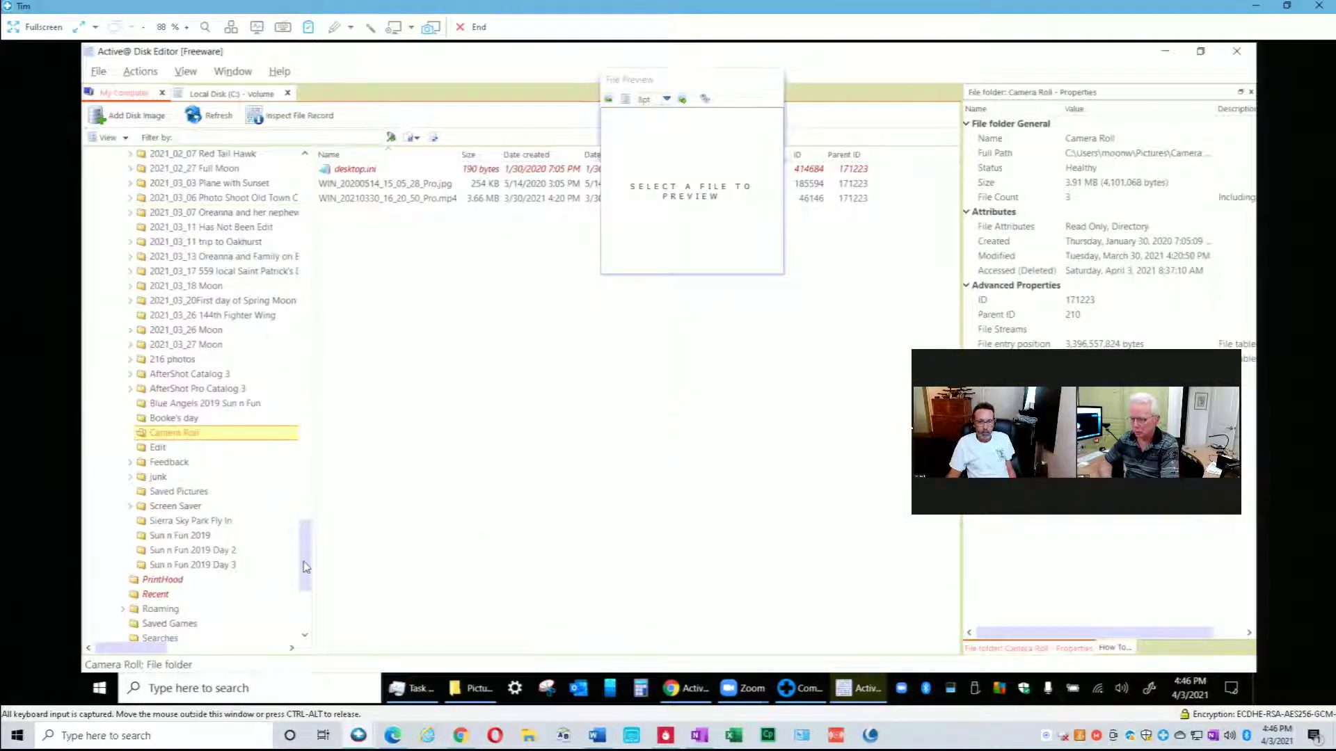
scroll(303, 561, down, 6)
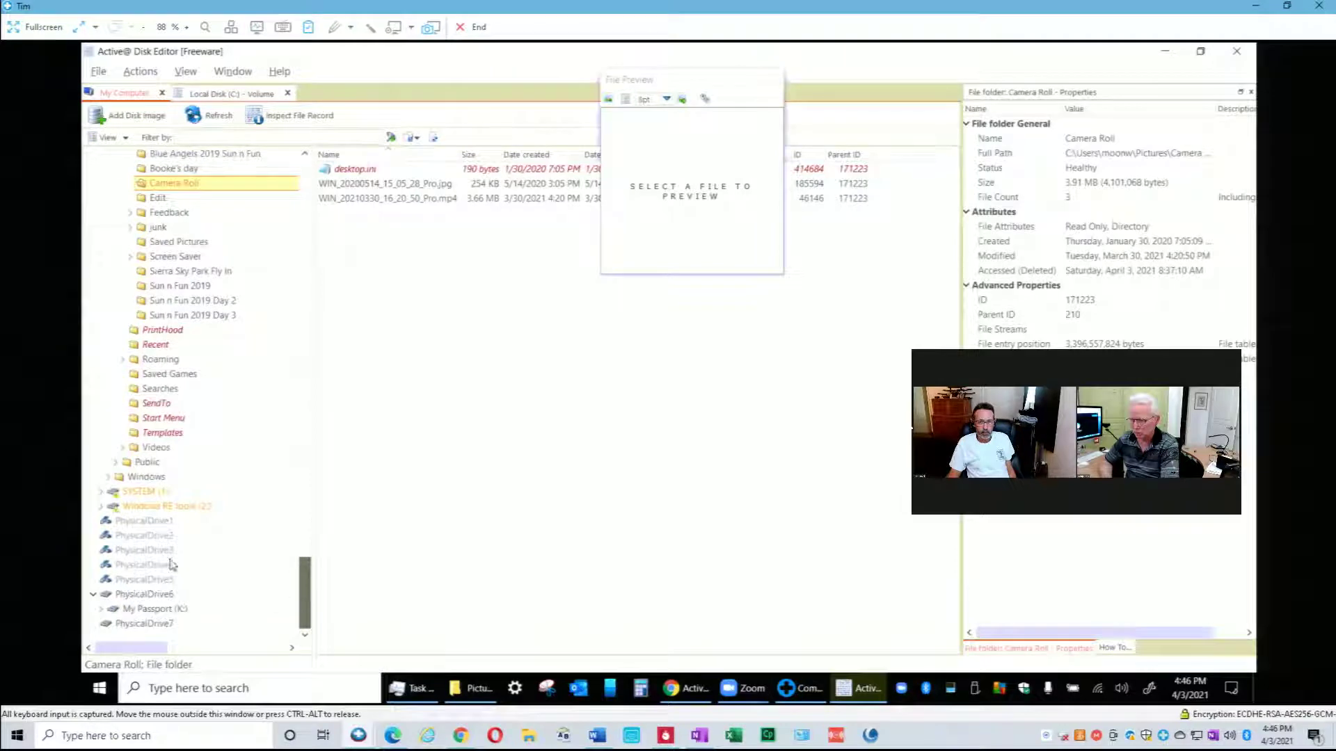
click(173, 610)
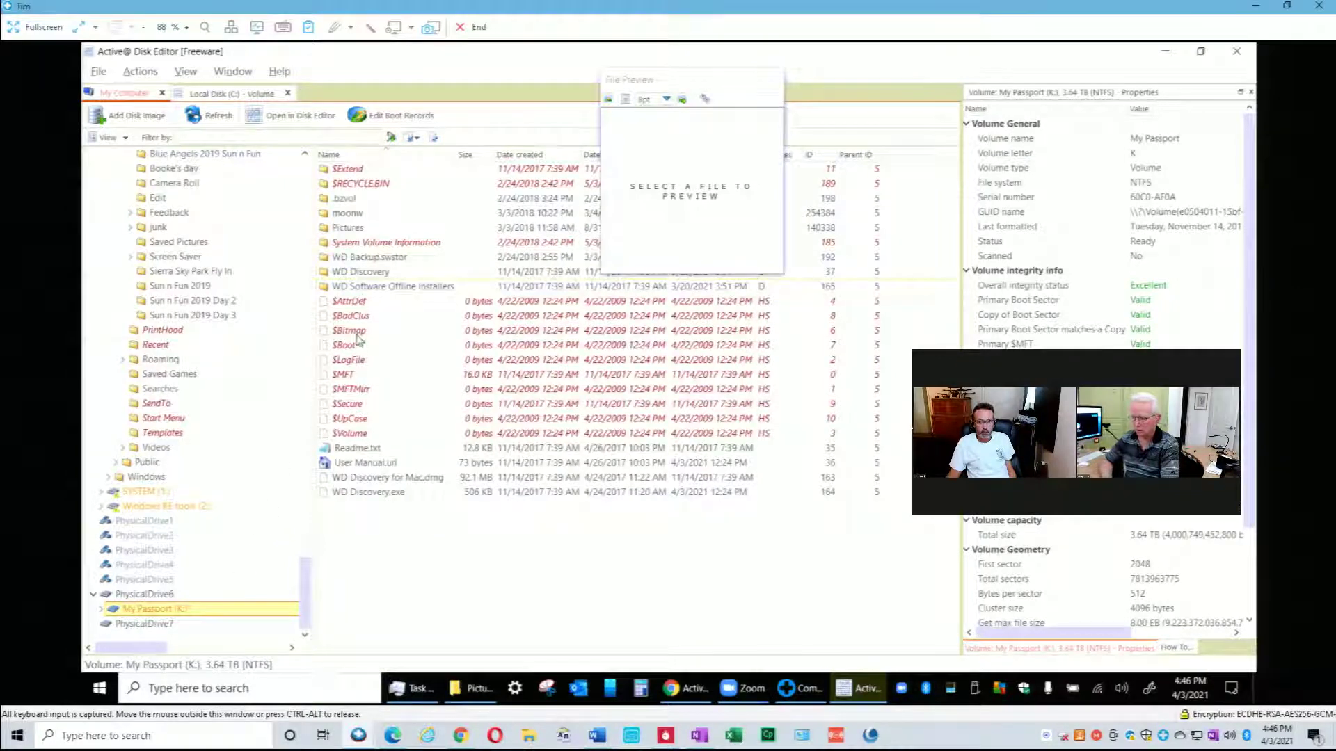
click(352, 213)
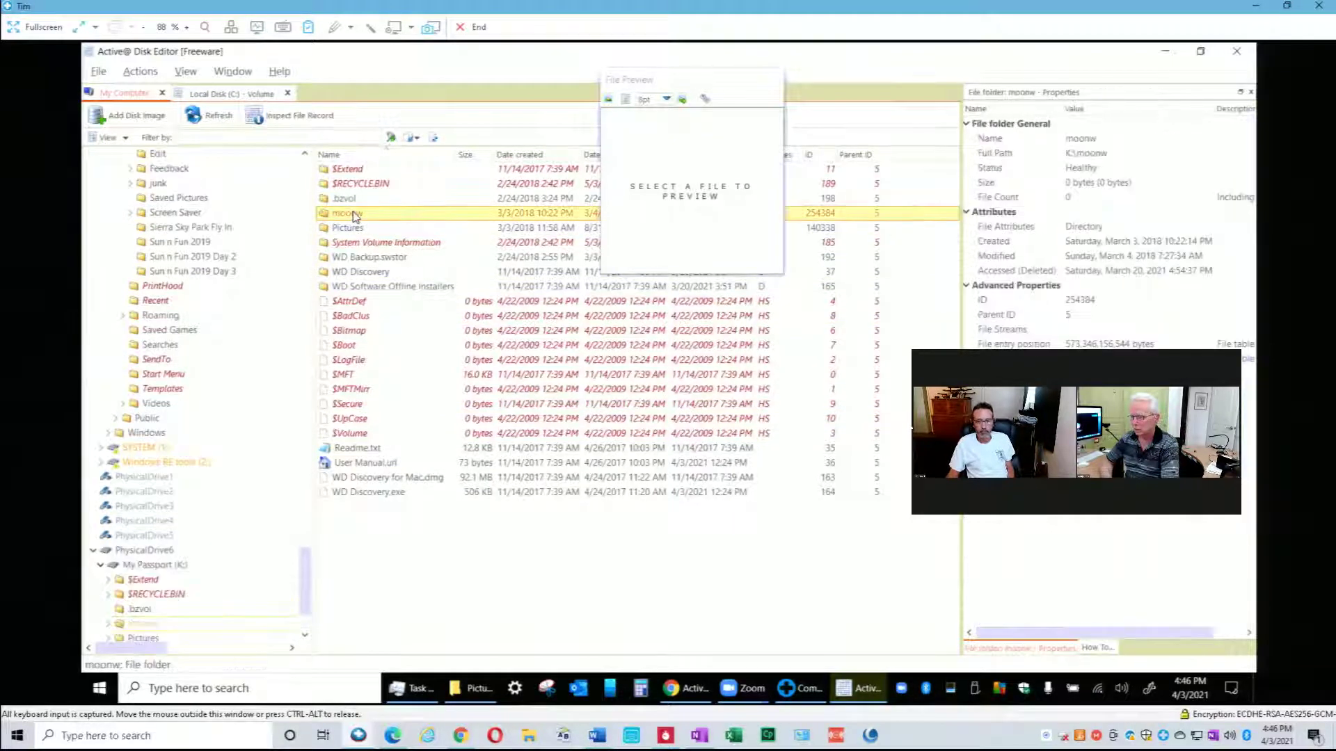
double_click(354, 214)
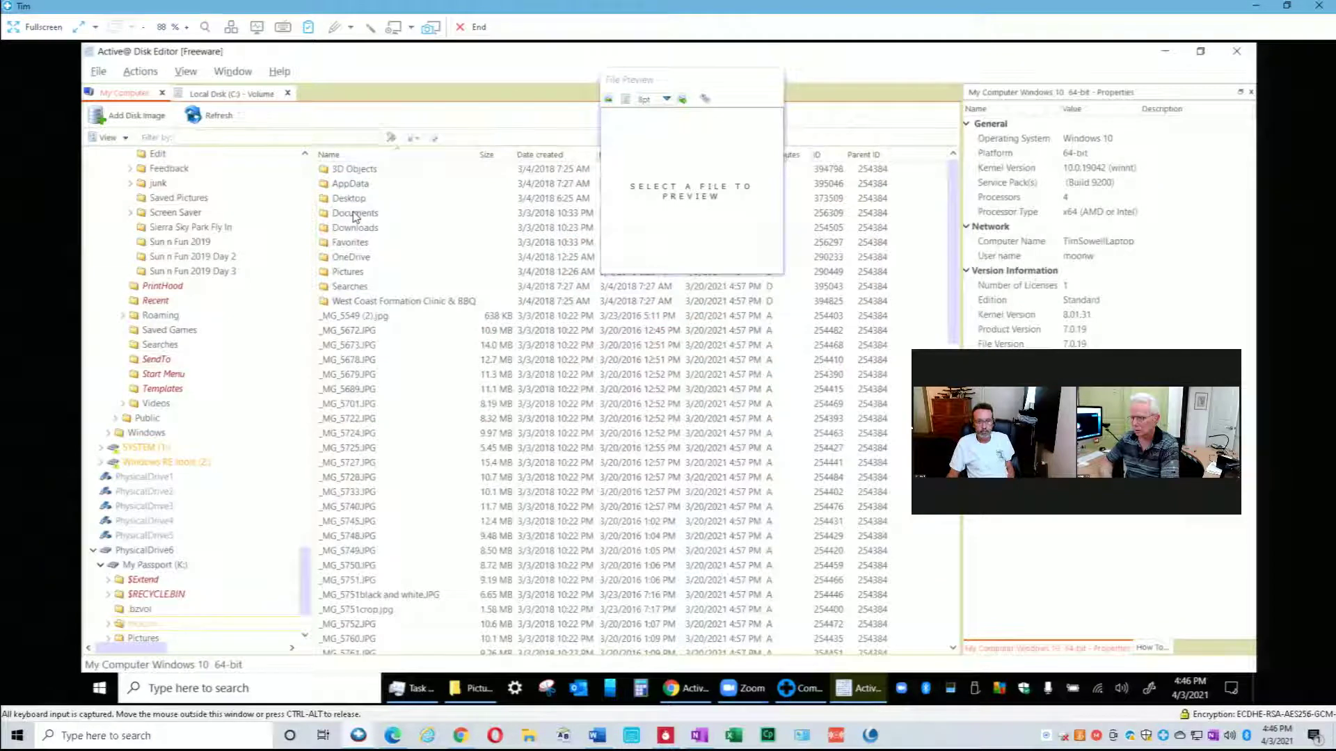
- Open the Pictures folder inside moonw and the nested Pictures folder within it
click(356, 276)
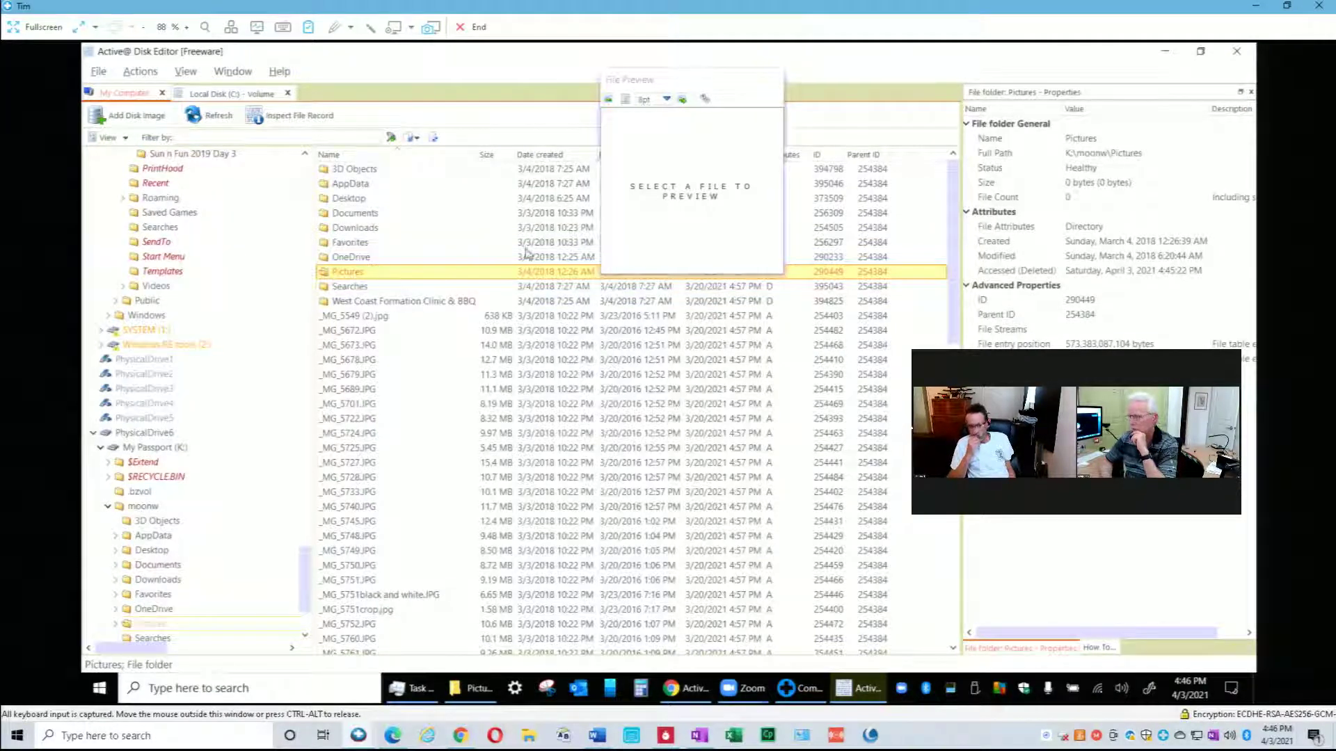
double_click(373, 277)
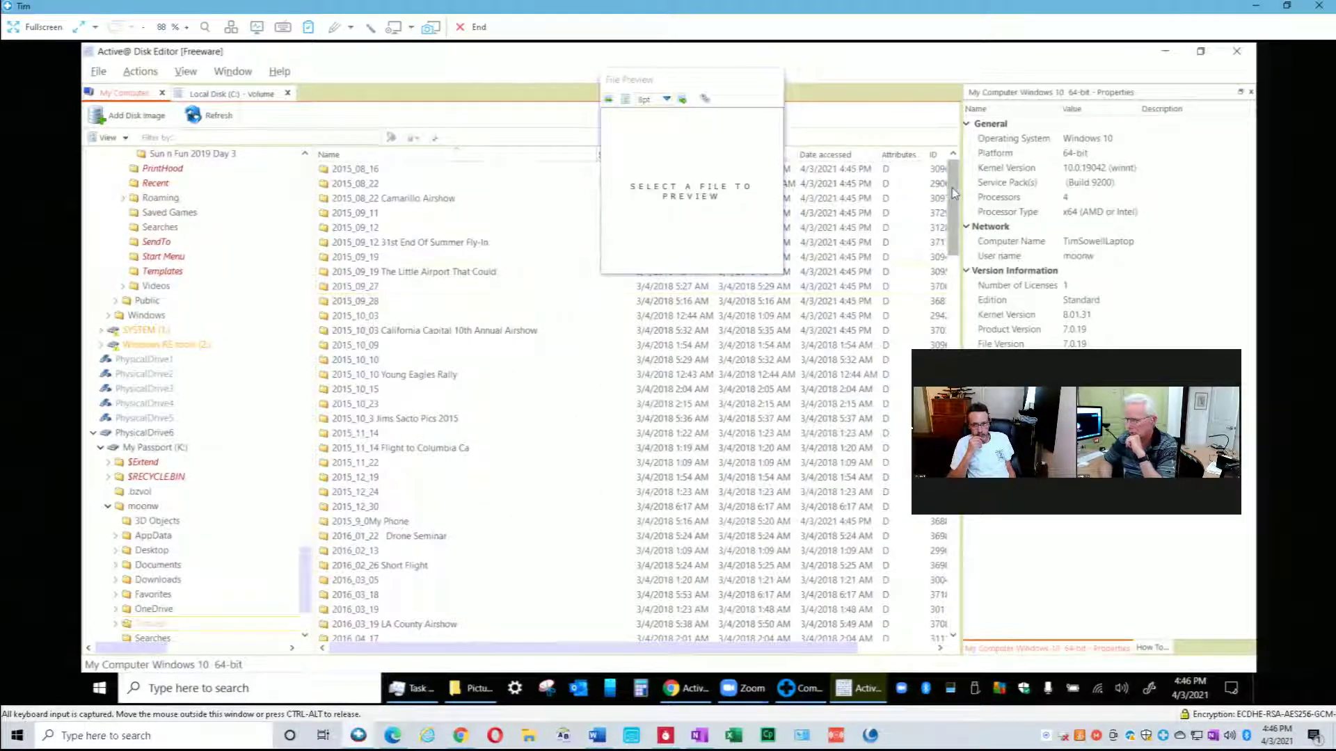
drag(961, 239, 947, 316)
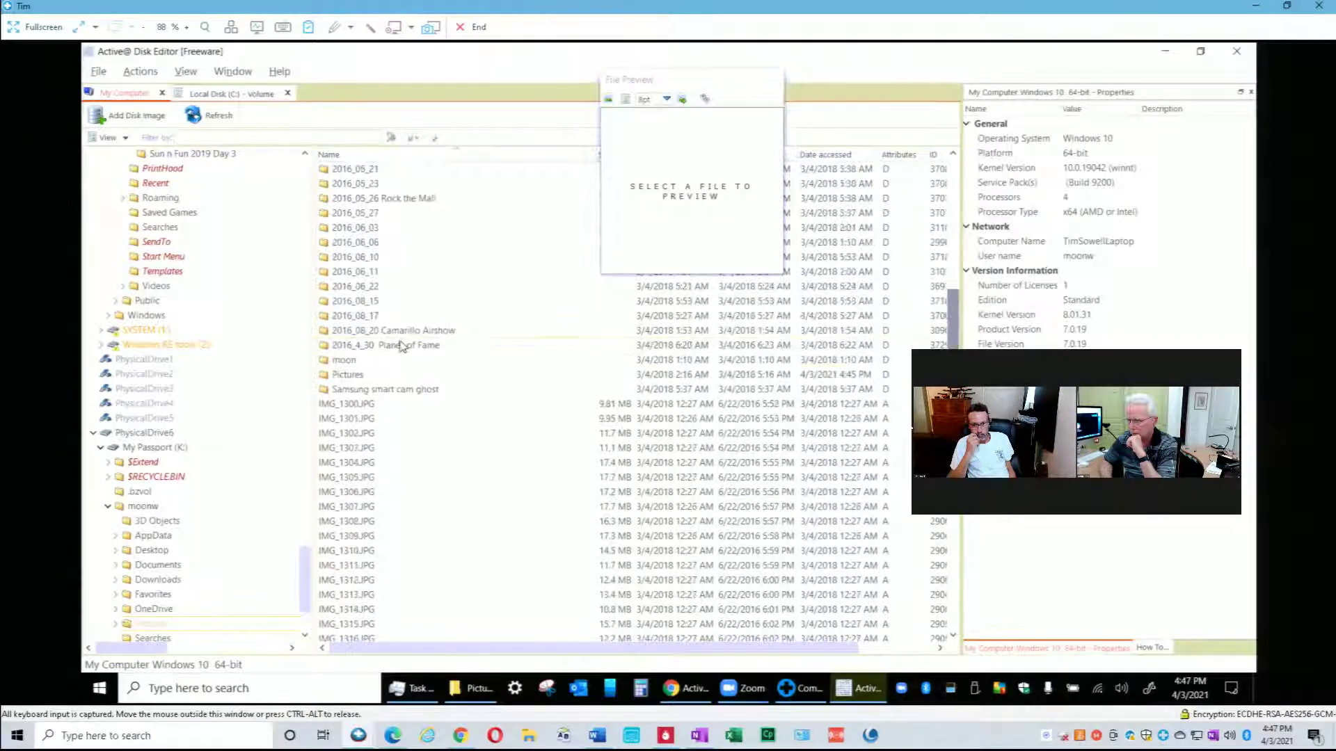
click(352, 375)
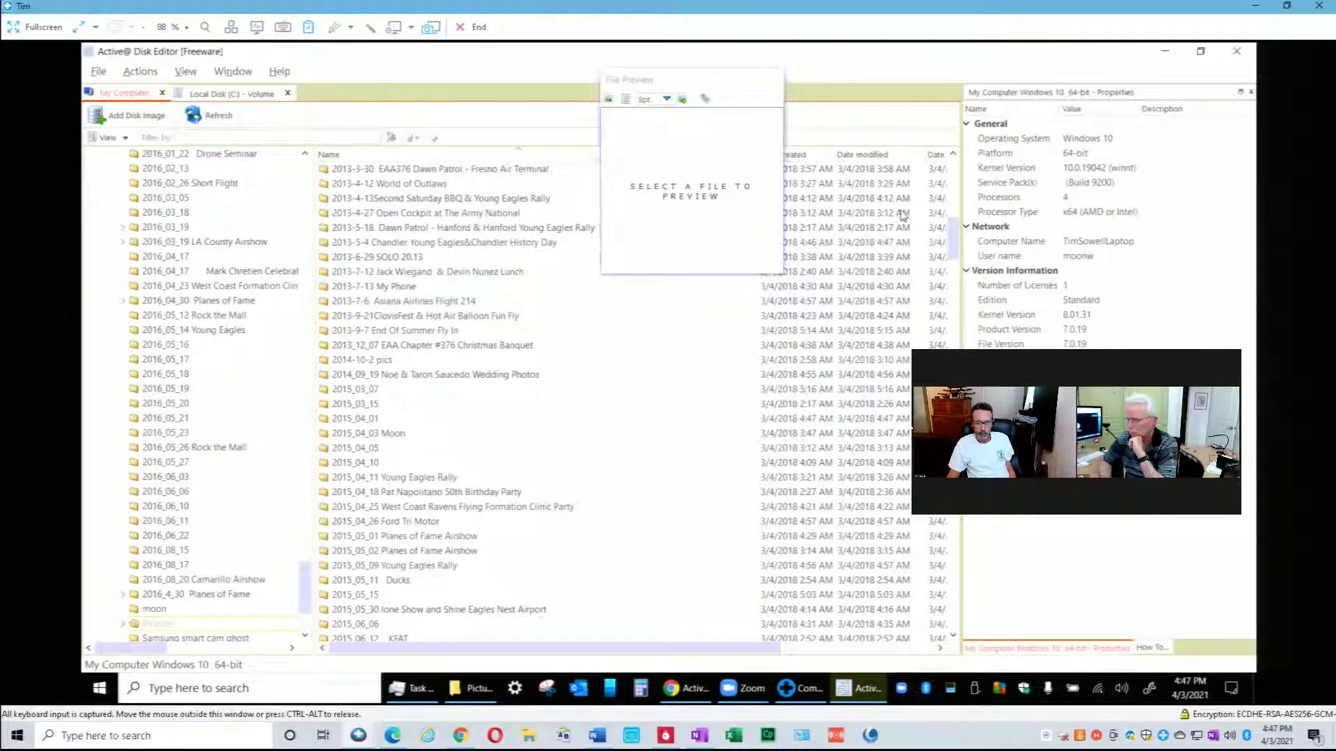
- Inspect the file record of the "car" folder and place the cursor on the "r" in its file name
drag(955, 256, 952, 294)
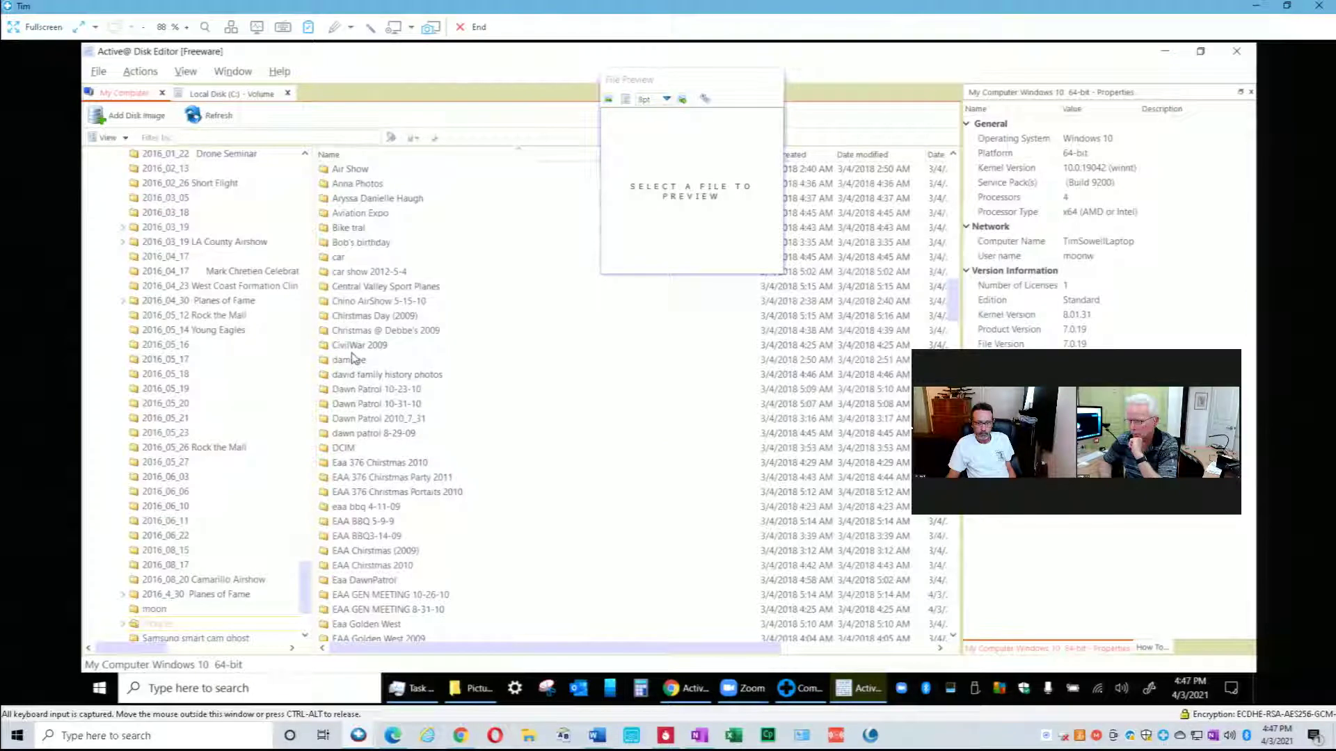
click(340, 259)
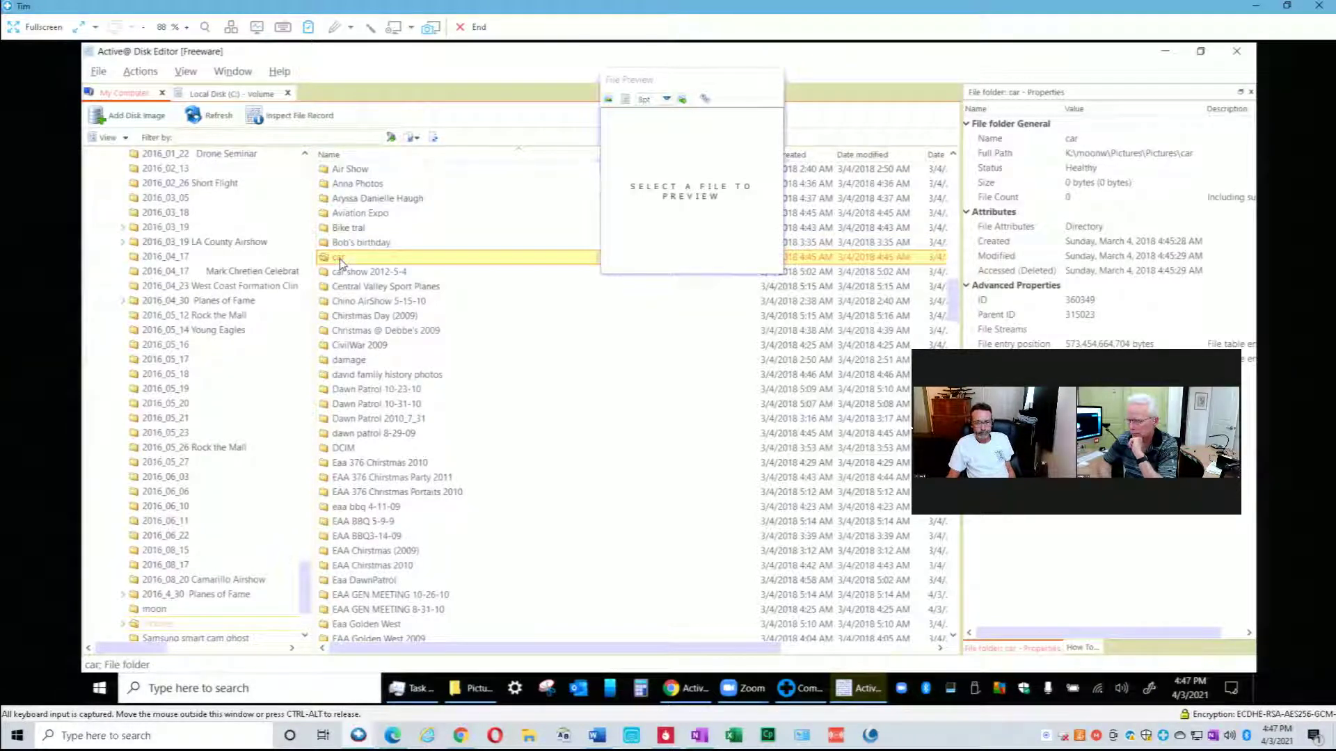
right_click(340, 261)
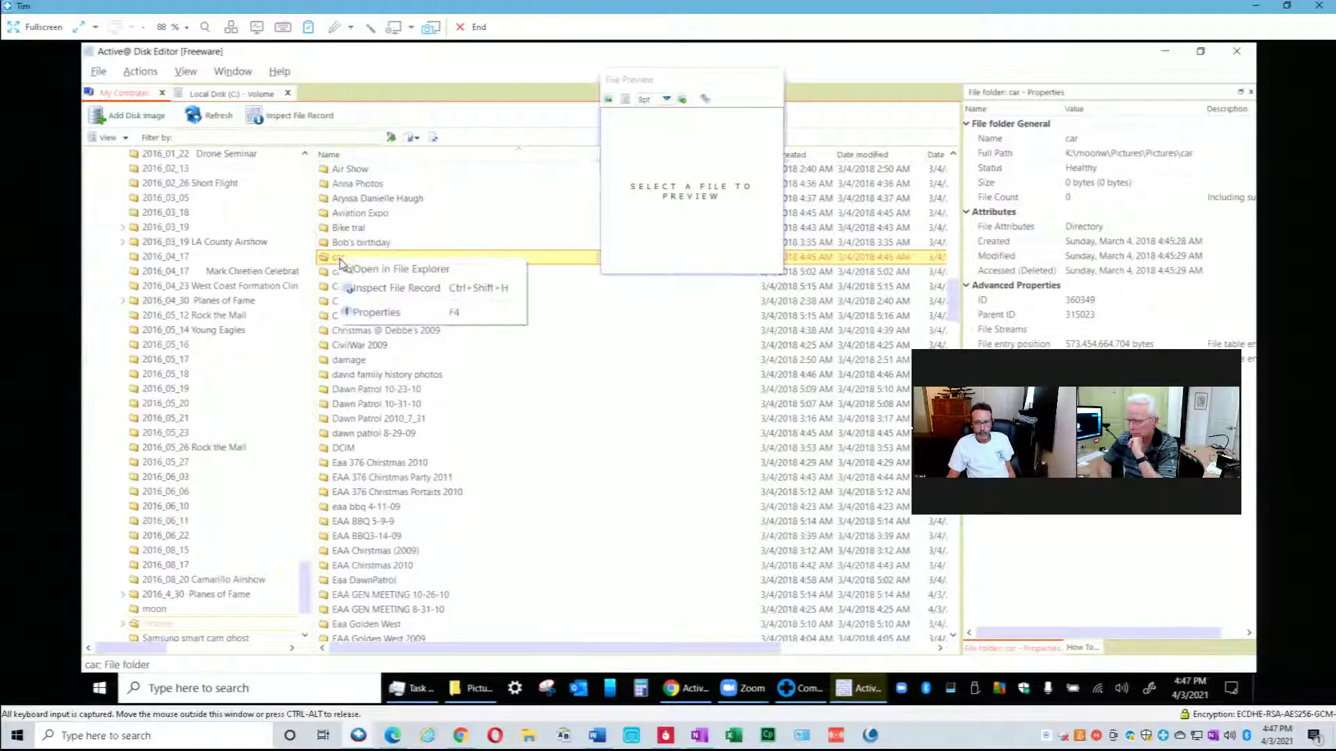
click(381, 288)
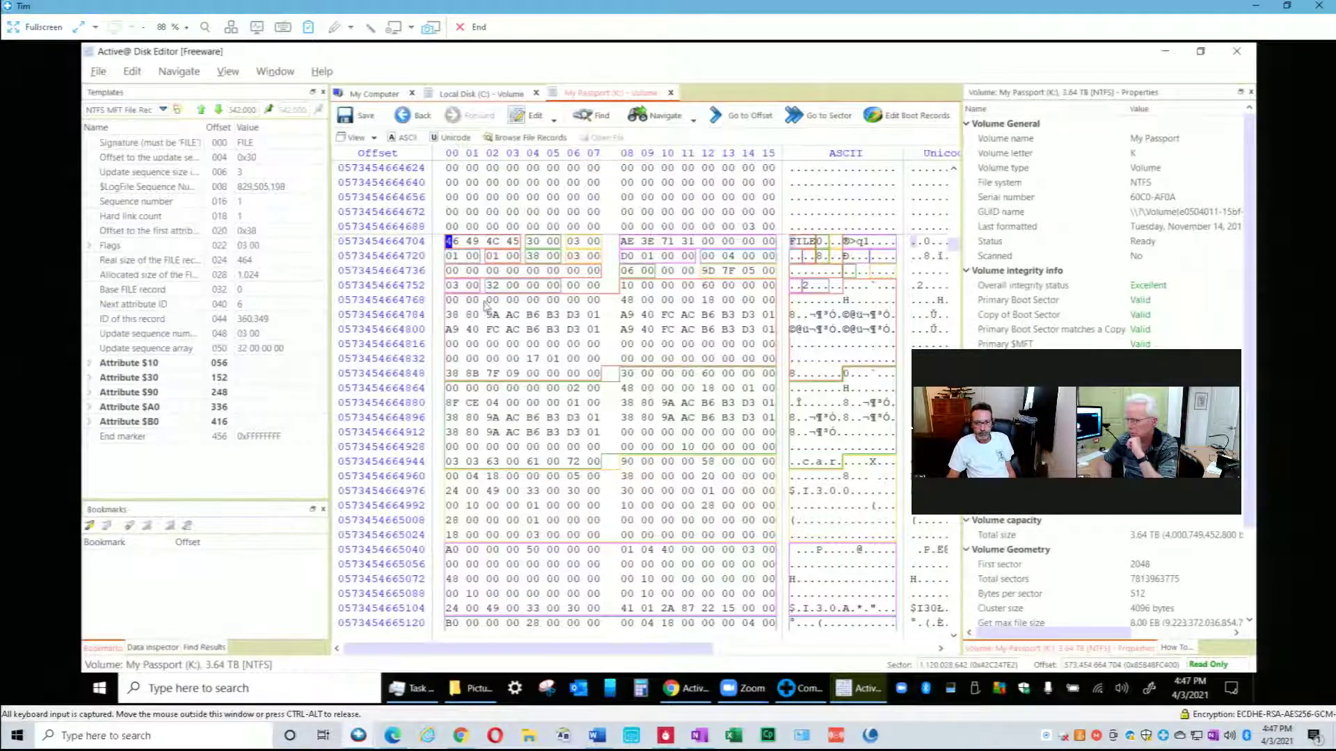
click(832, 462)
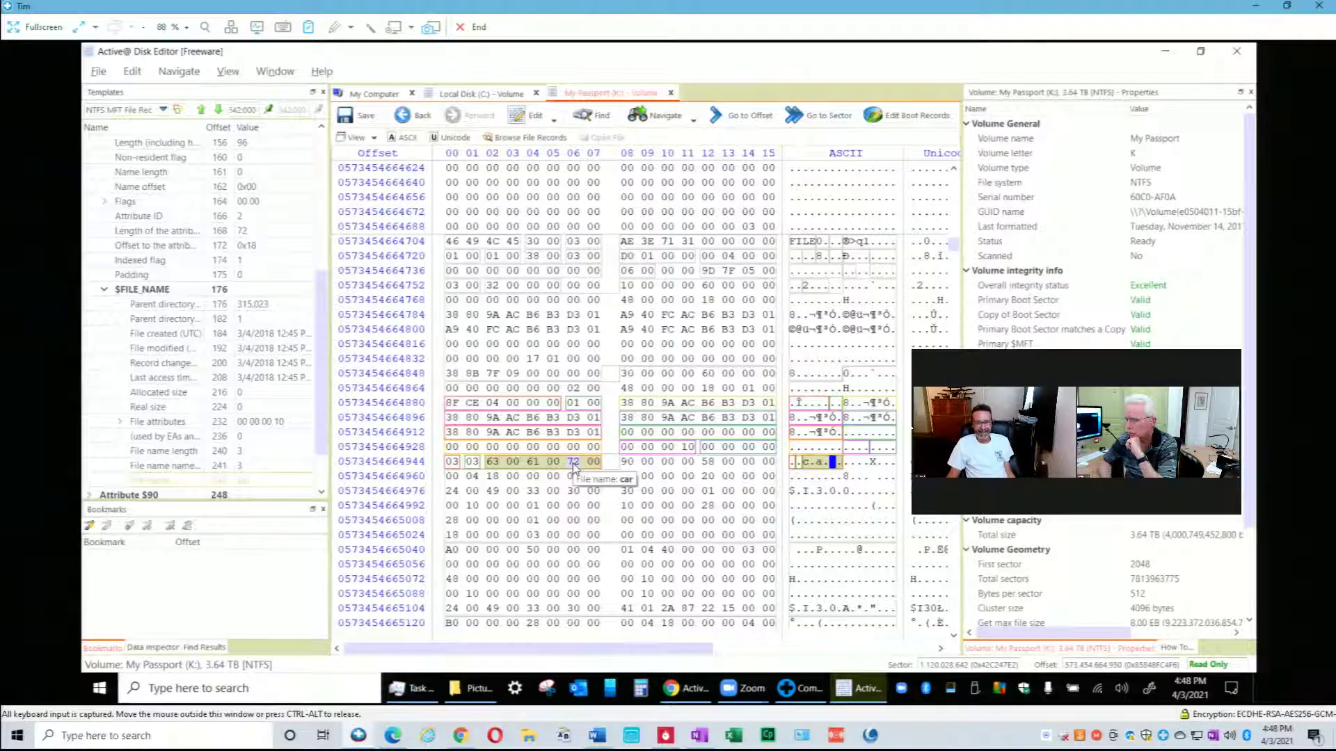
- Allow content editing on the My Passport (K:) volume and set the byte for "r" in the file name "car" to 77
click(573, 462)
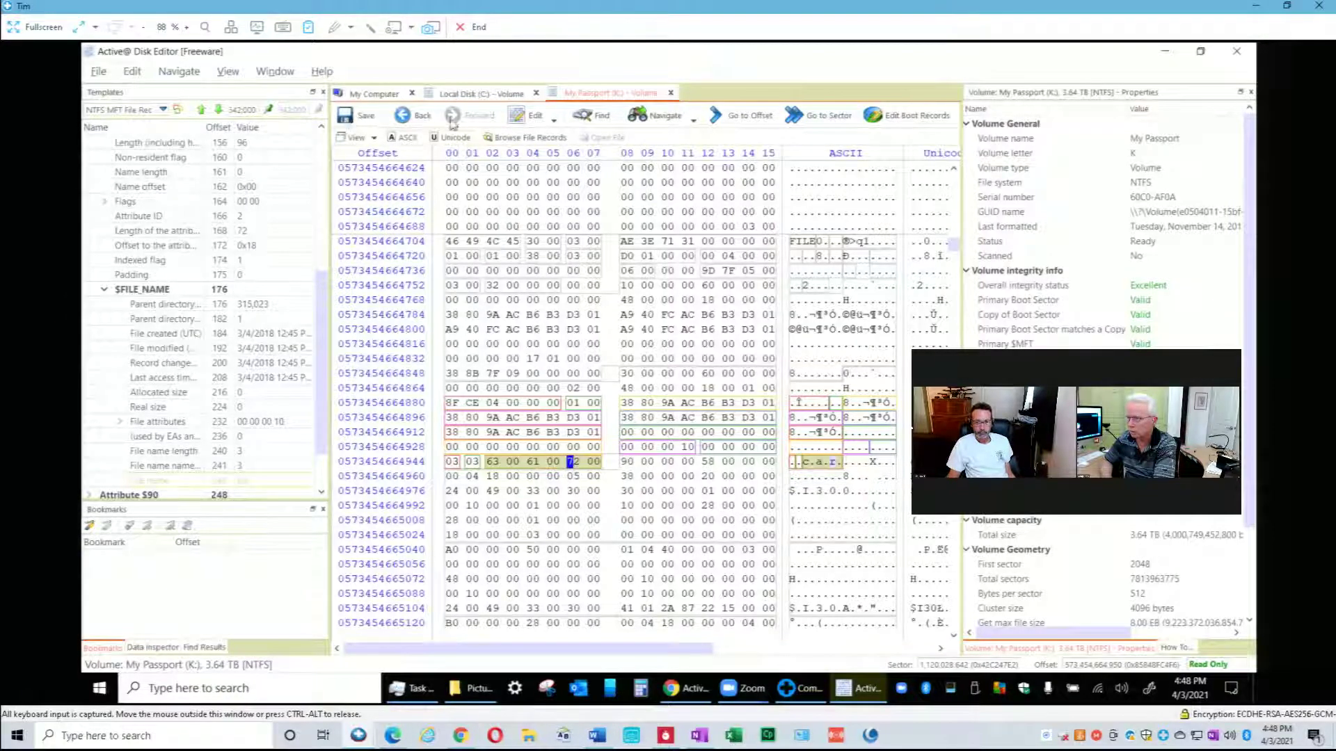
click(554, 122)
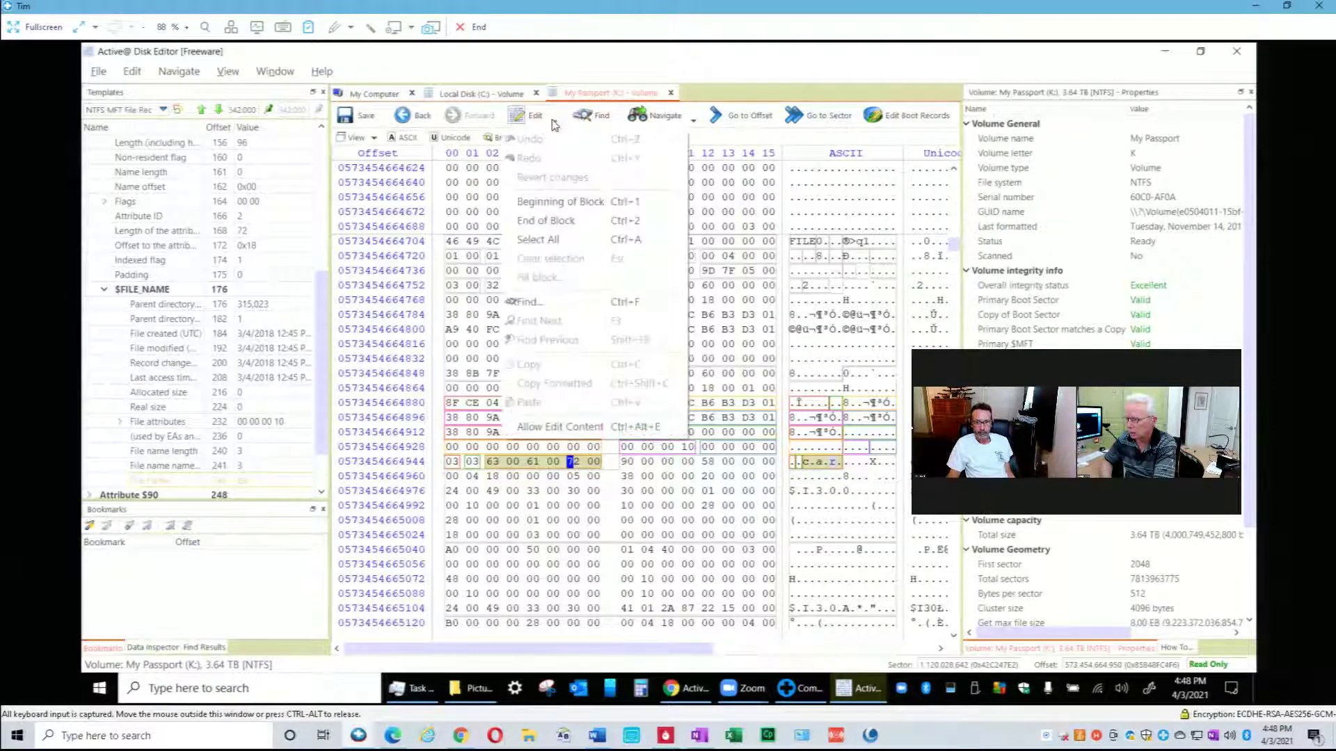
click(534, 428)
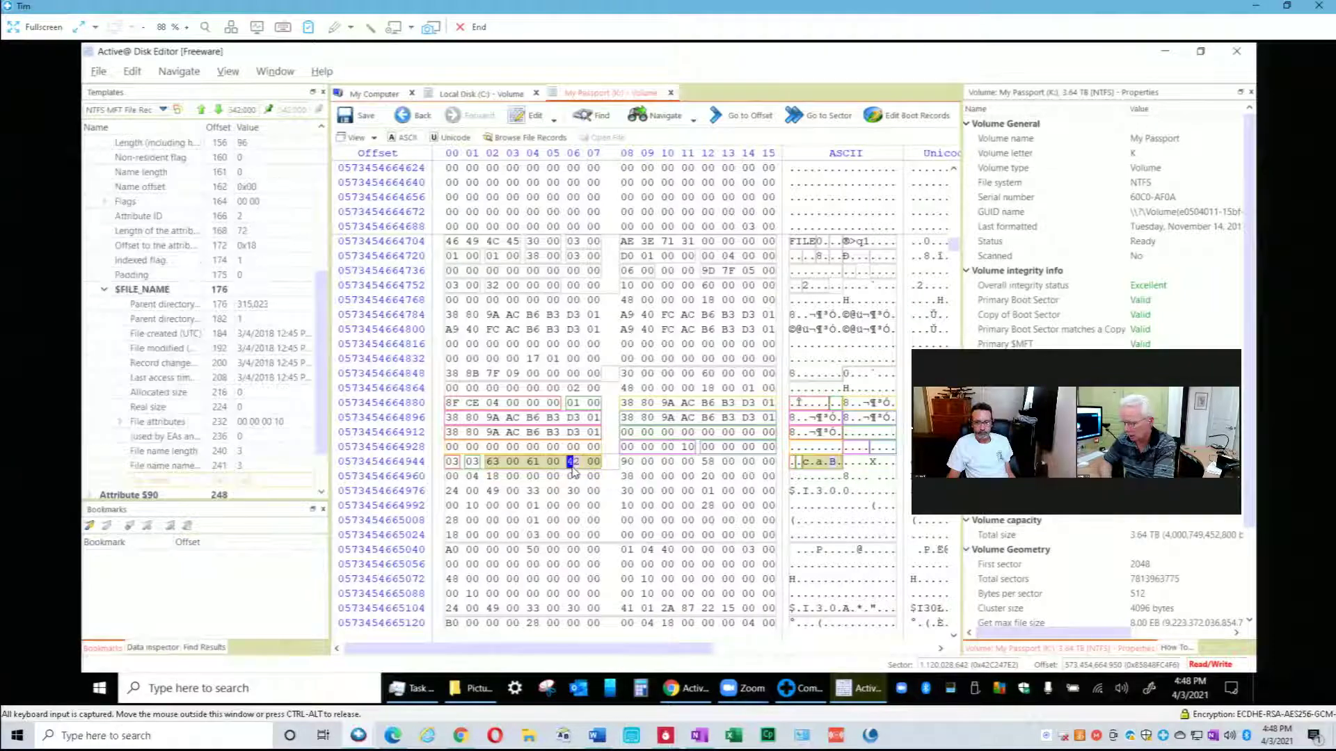
text(77)
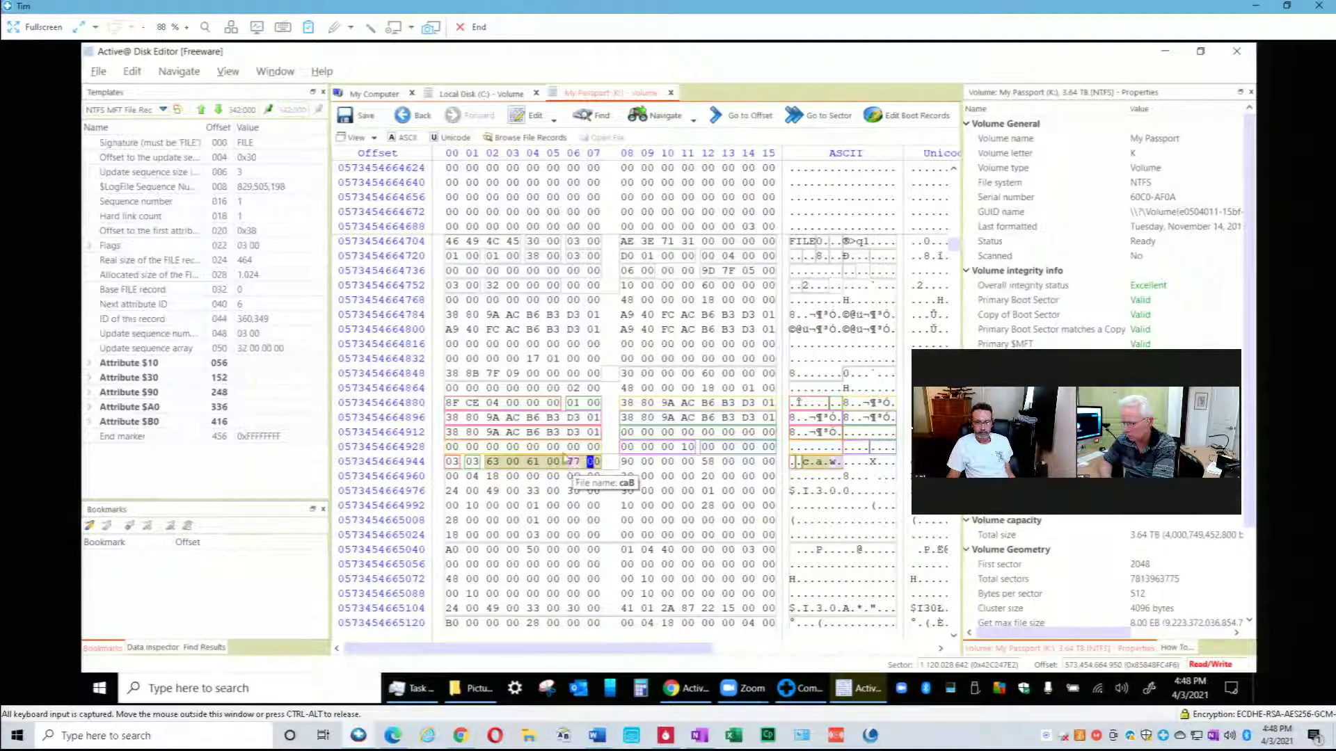
key(Left)
- Set the last letter's byte in the file name to 74 so it reads "cat", and save the change to the volume
click(532, 462)
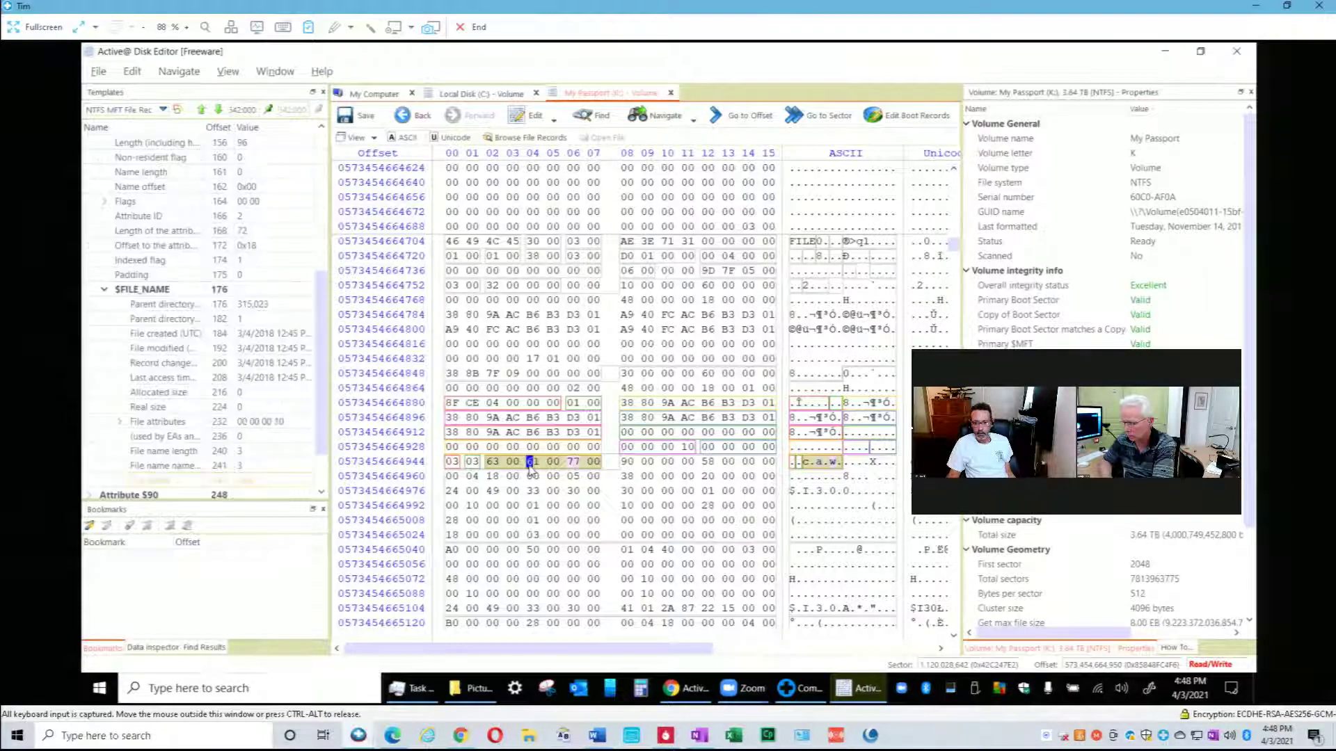
click(577, 463)
text(4)
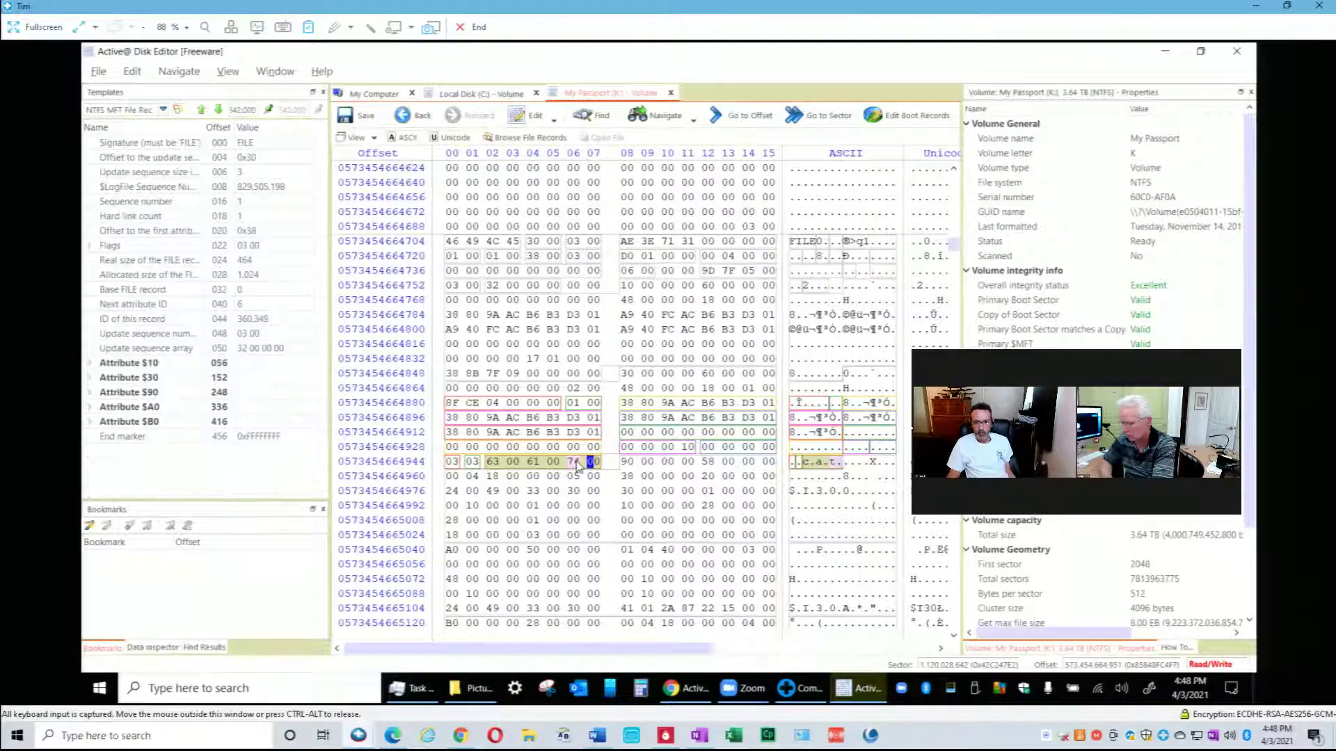
click(550, 464)
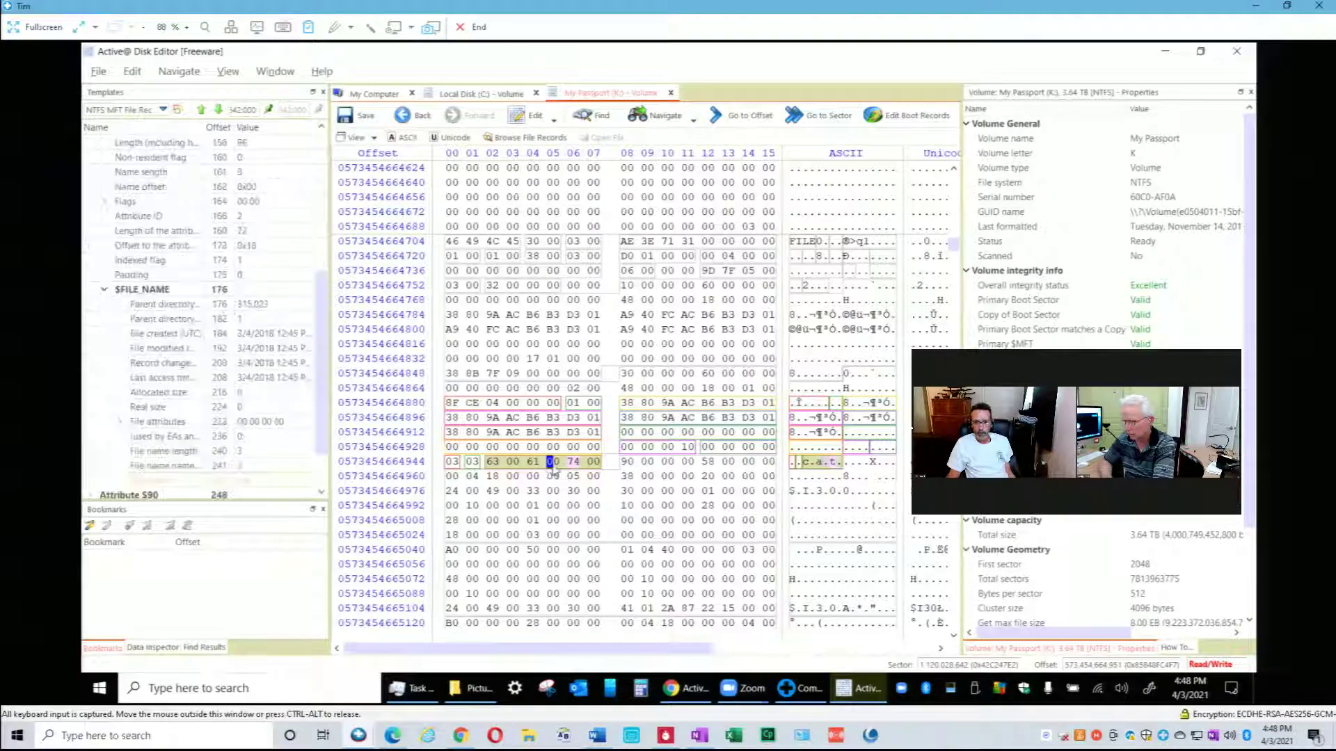
click(536, 463)
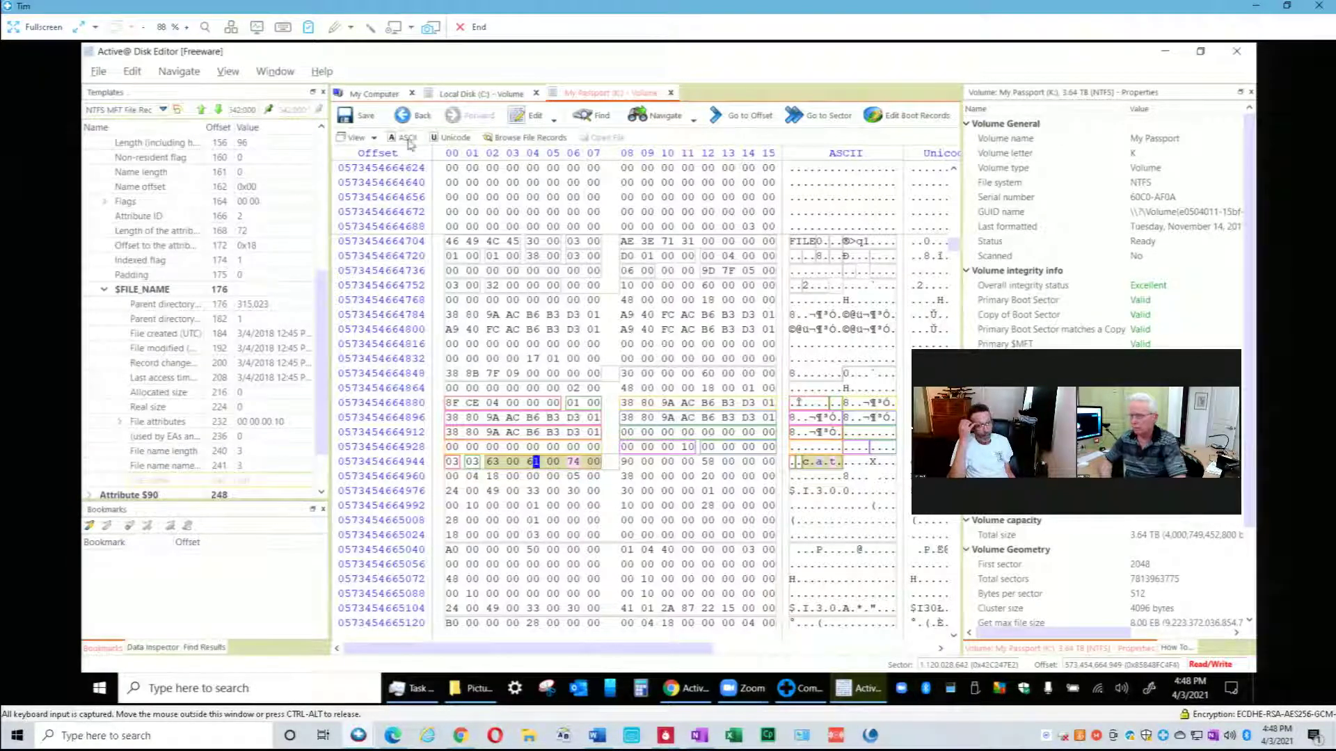
click(365, 117)
click(727, 400)
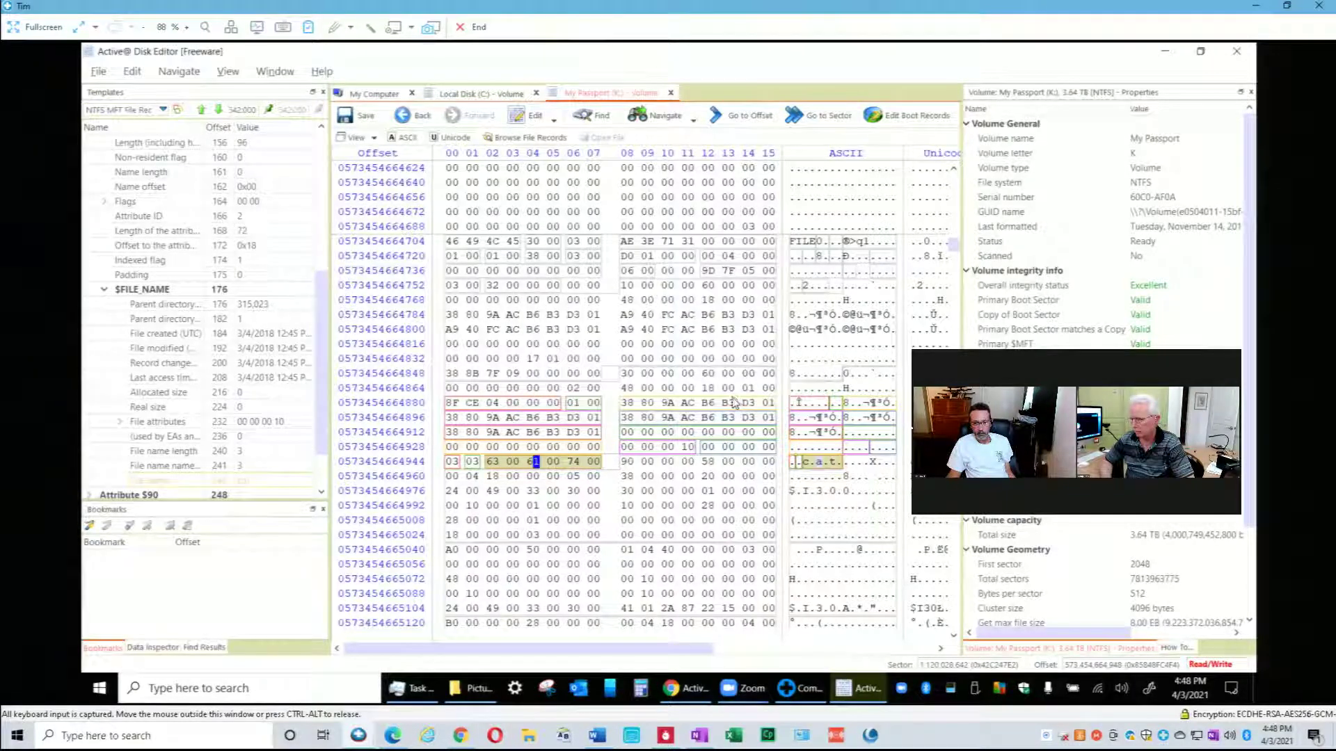
- Refresh the My Computer view, reopen K:\moonw\Pictures\Pictures, and check the name of the edited car folder
click(395, 95)
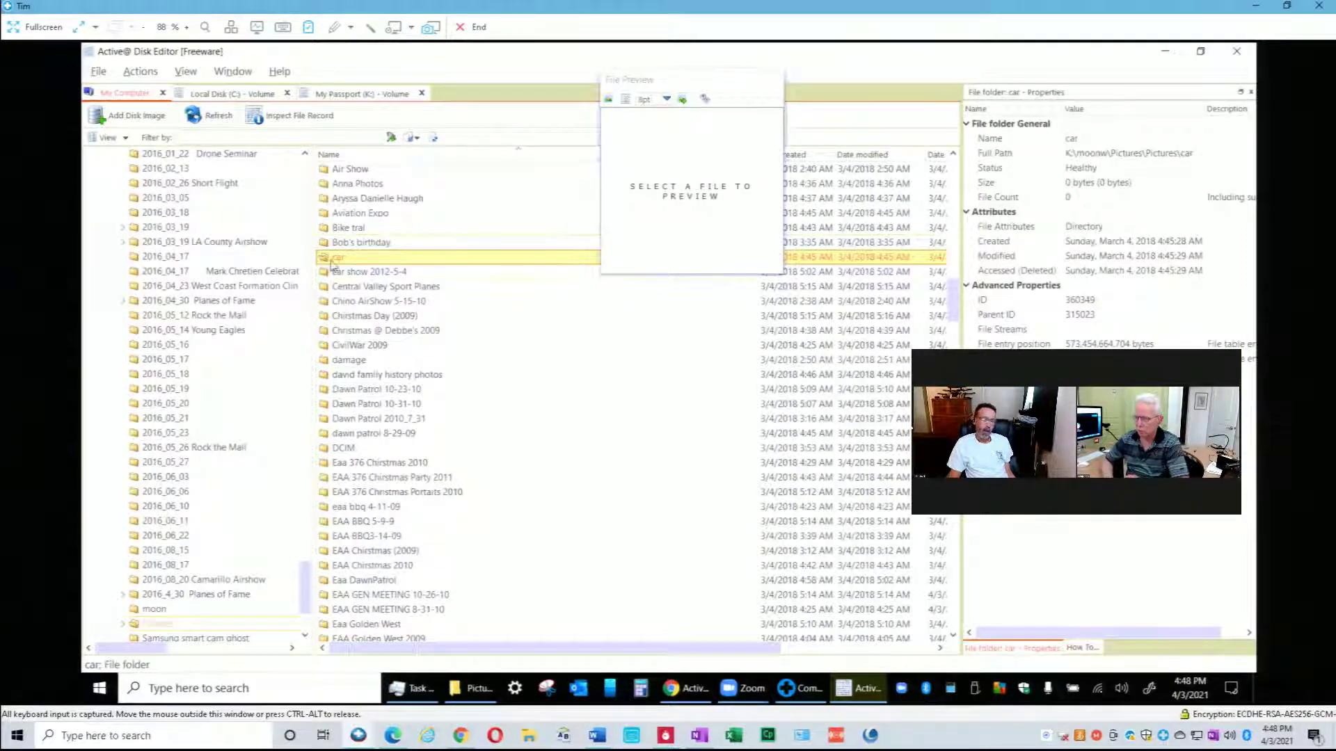
click(213, 115)
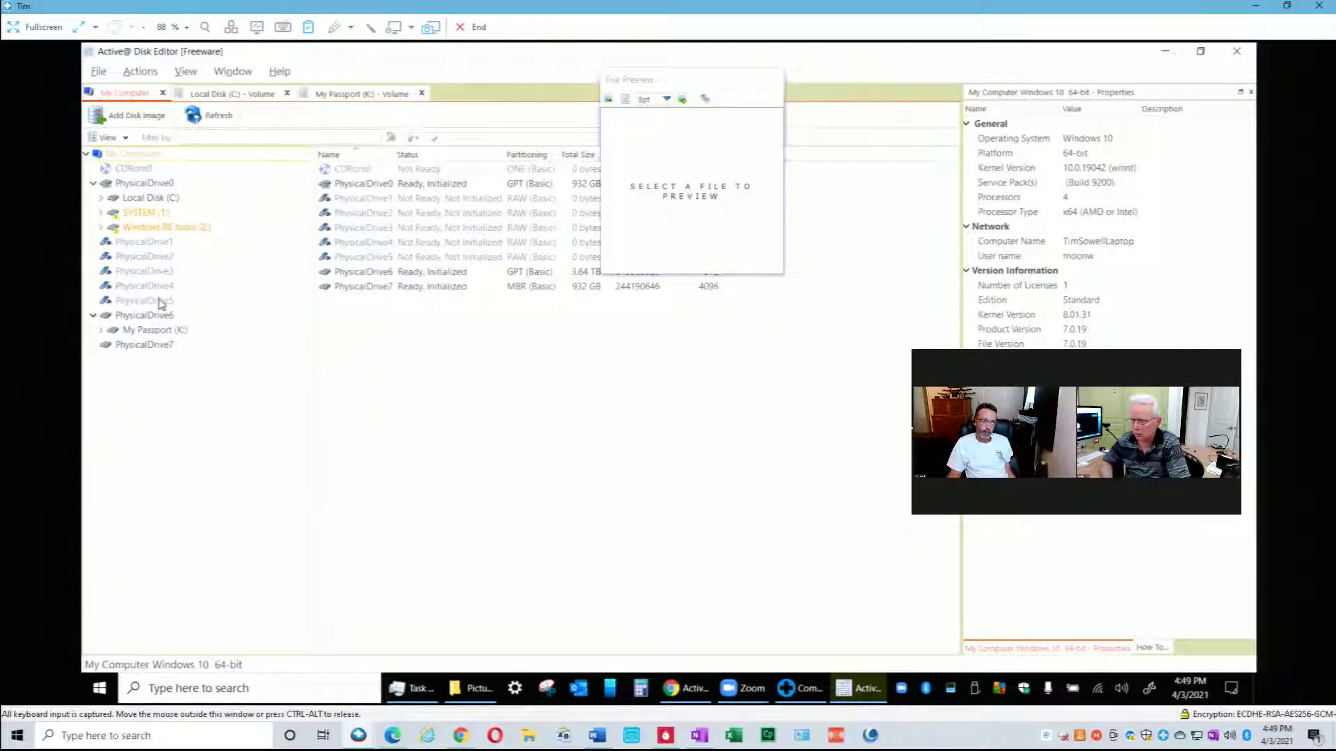
click(151, 331)
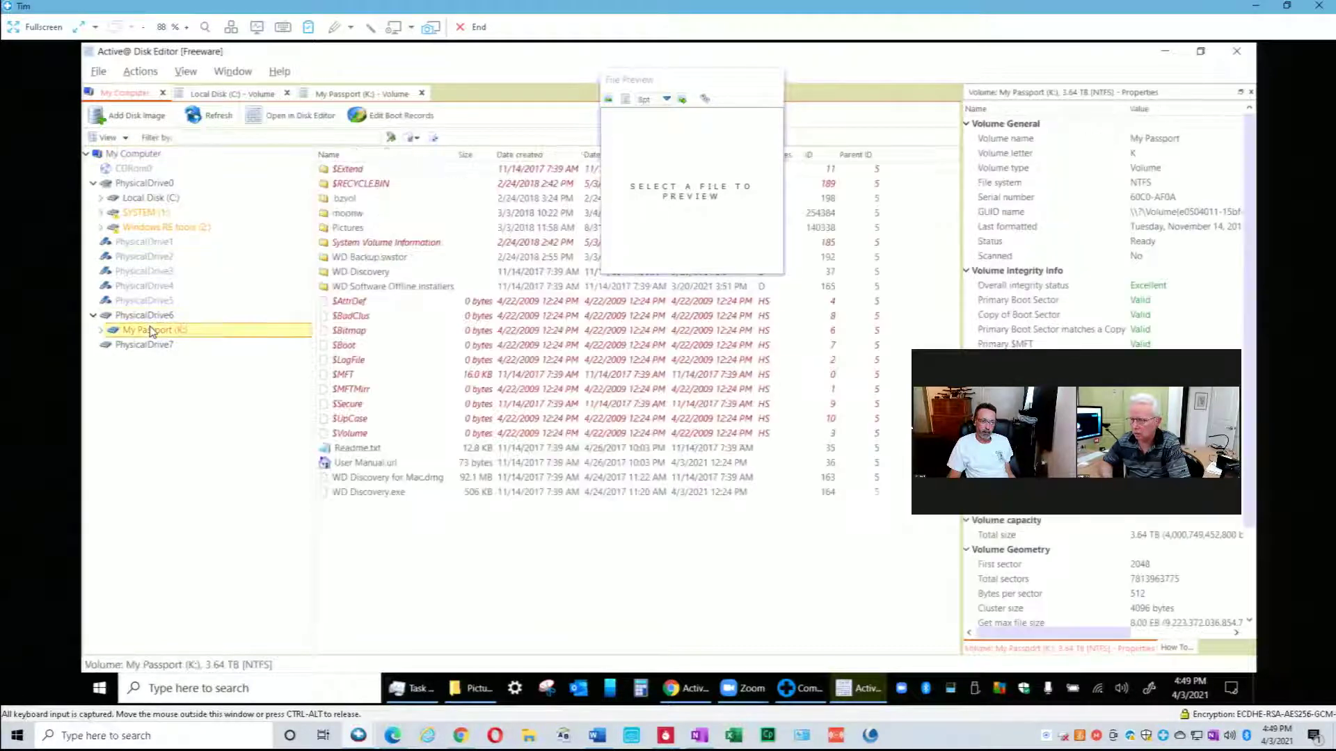
double_click(347, 215)
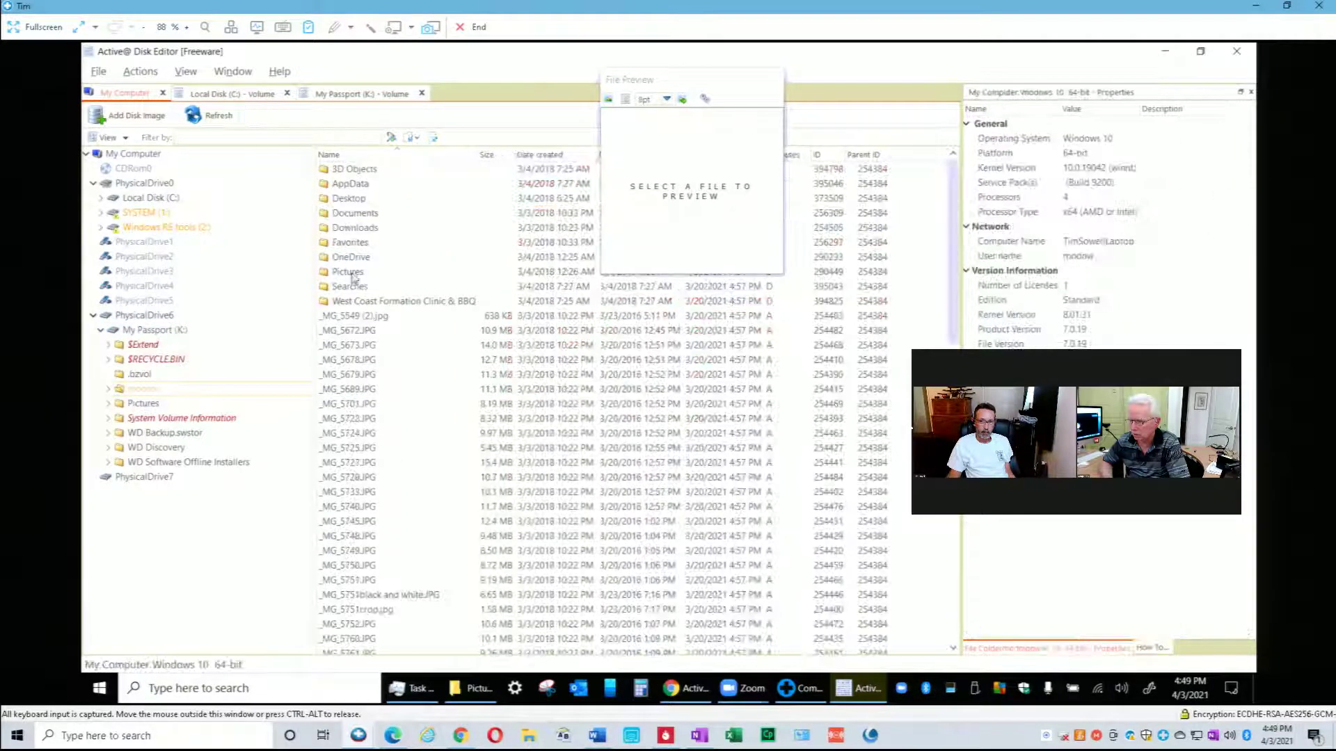
double_click(350, 273)
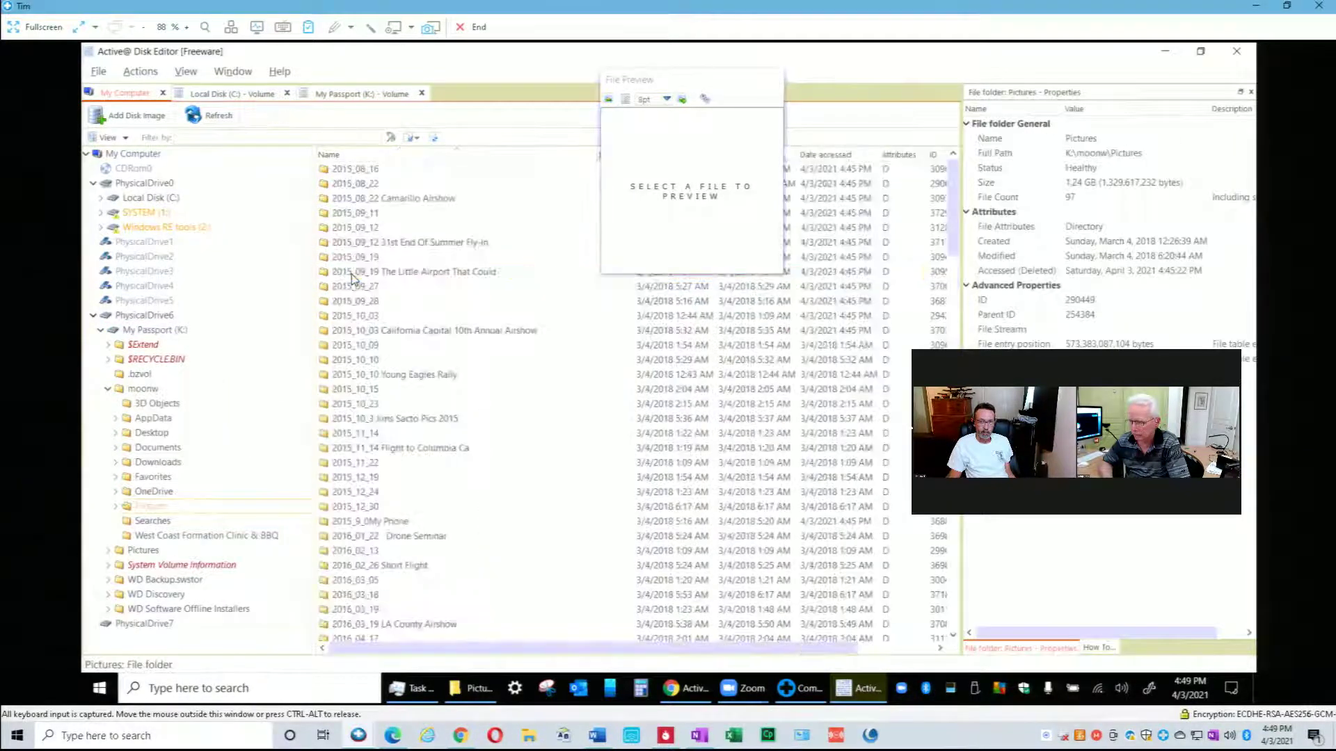
drag(952, 245, 953, 341)
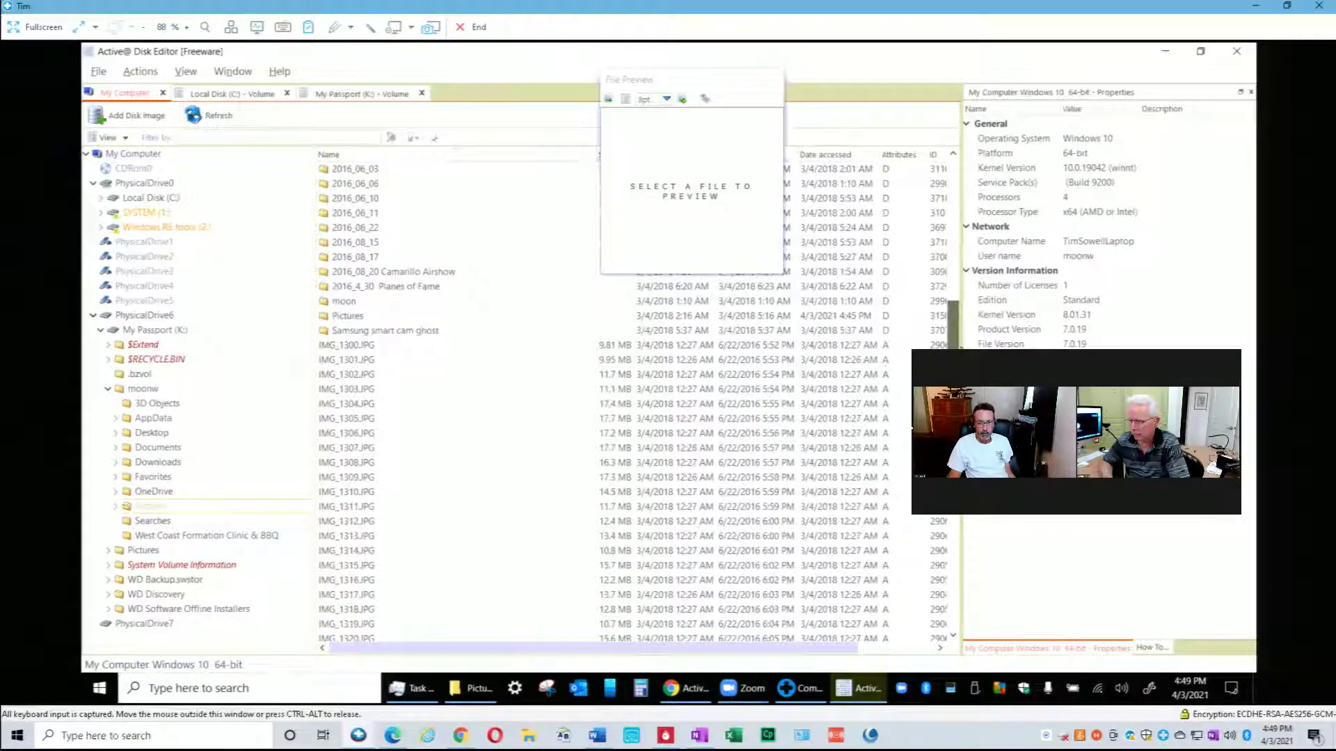
double_click(344, 318)
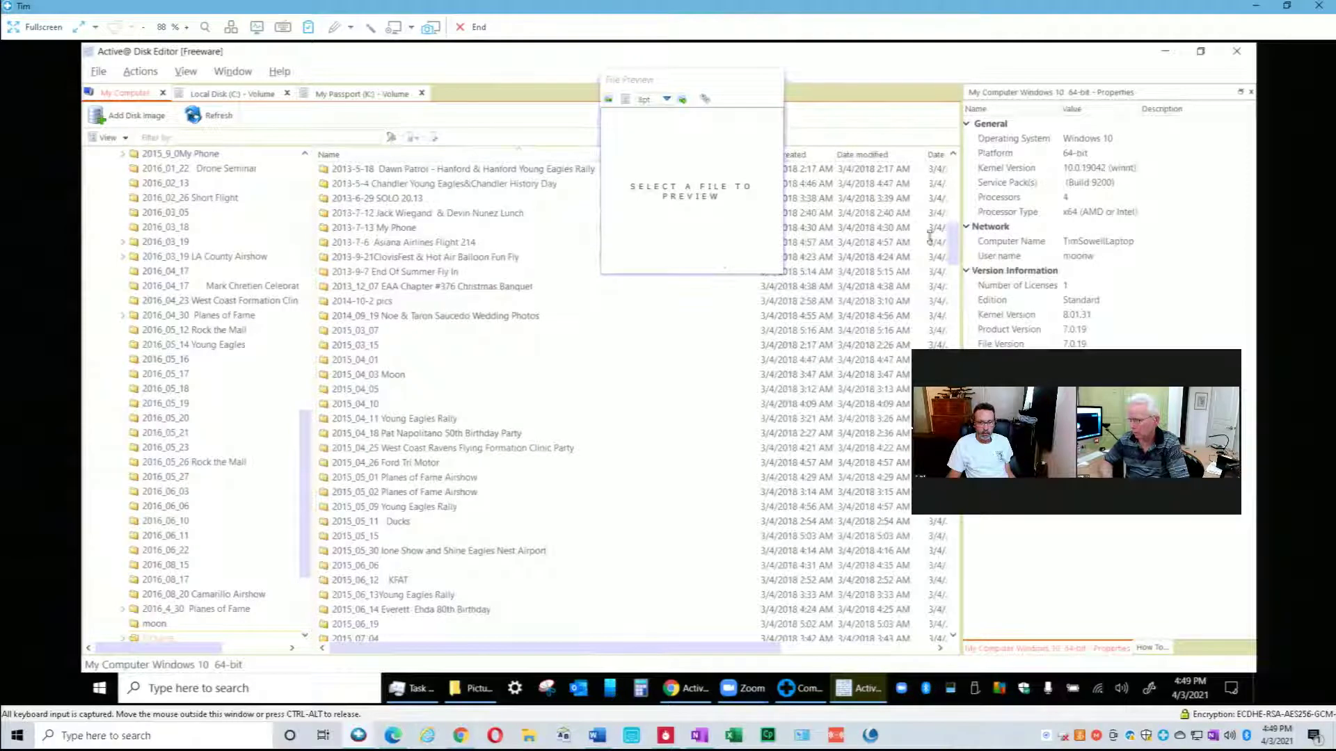
drag(957, 257, 962, 316)
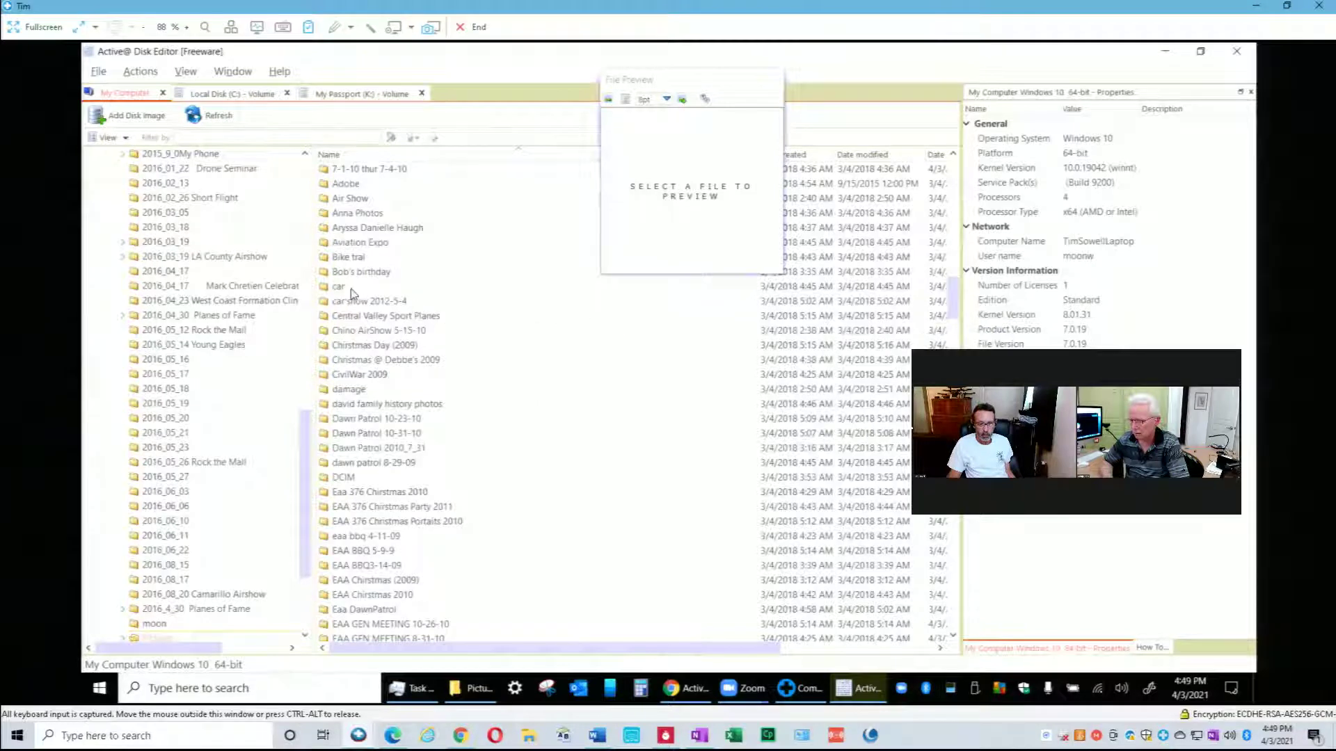
- Refresh the drive list again and open the moonw folder on the My Passport (K:) volume
click(198, 117)
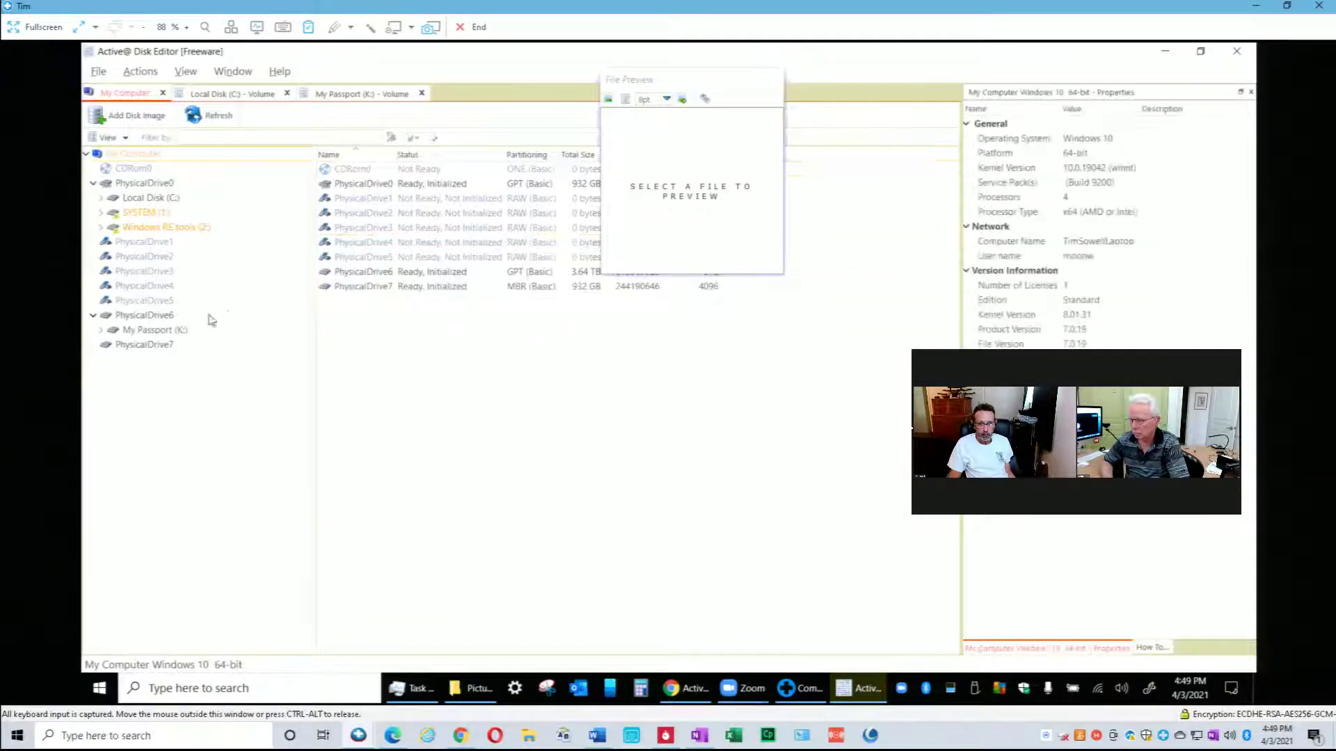
click(142, 331)
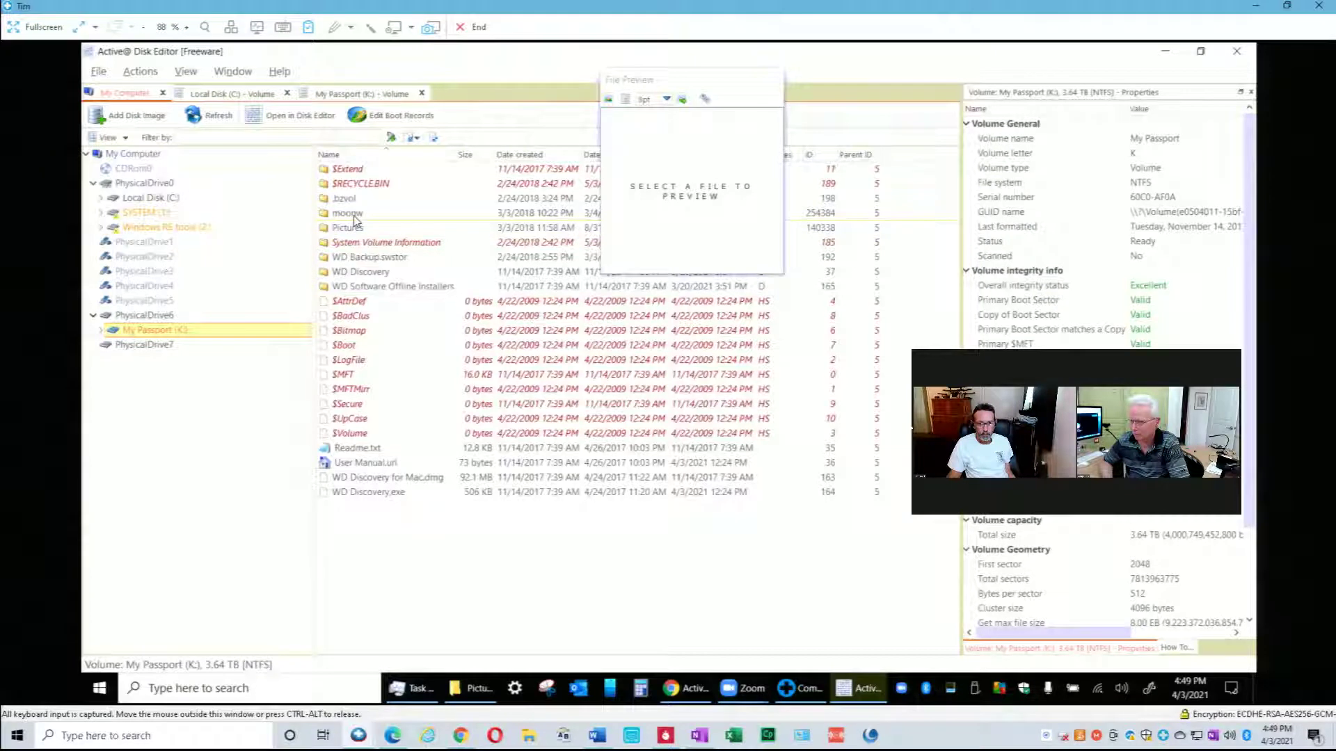
click(354, 217)
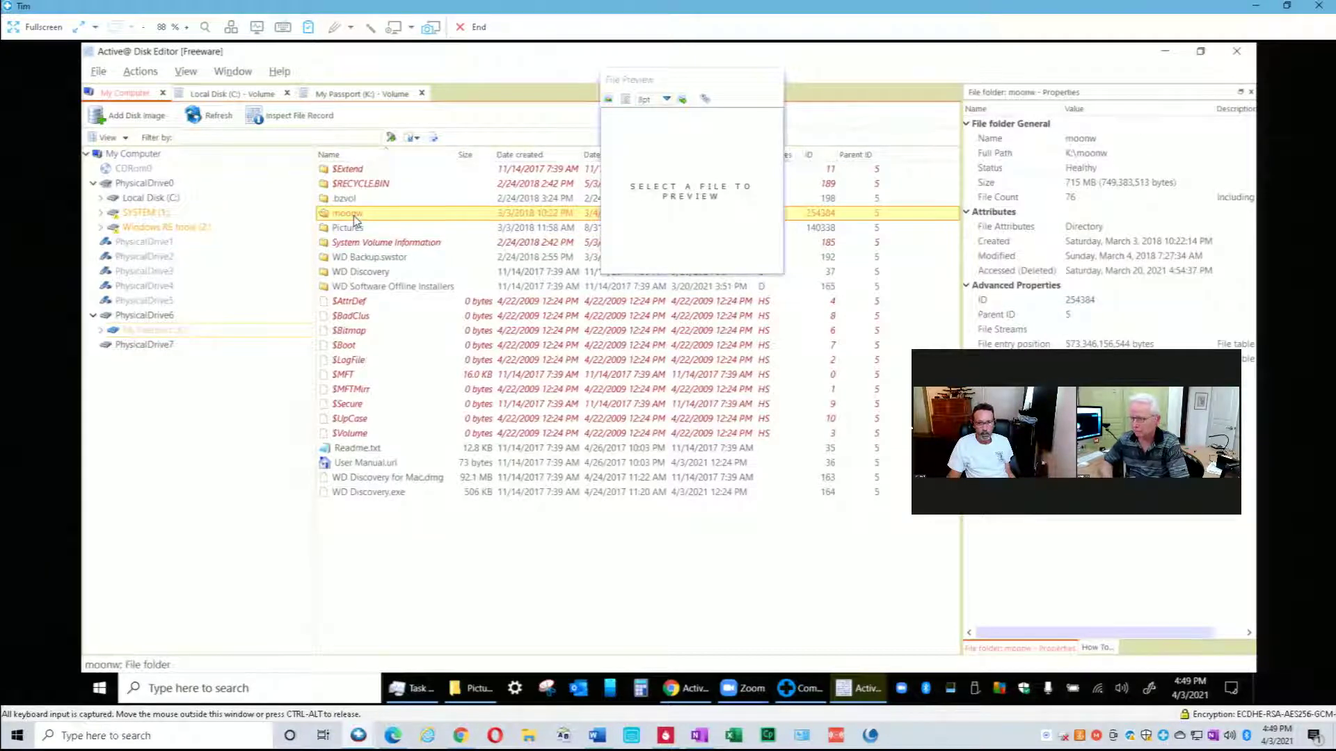
double_click(354, 217)
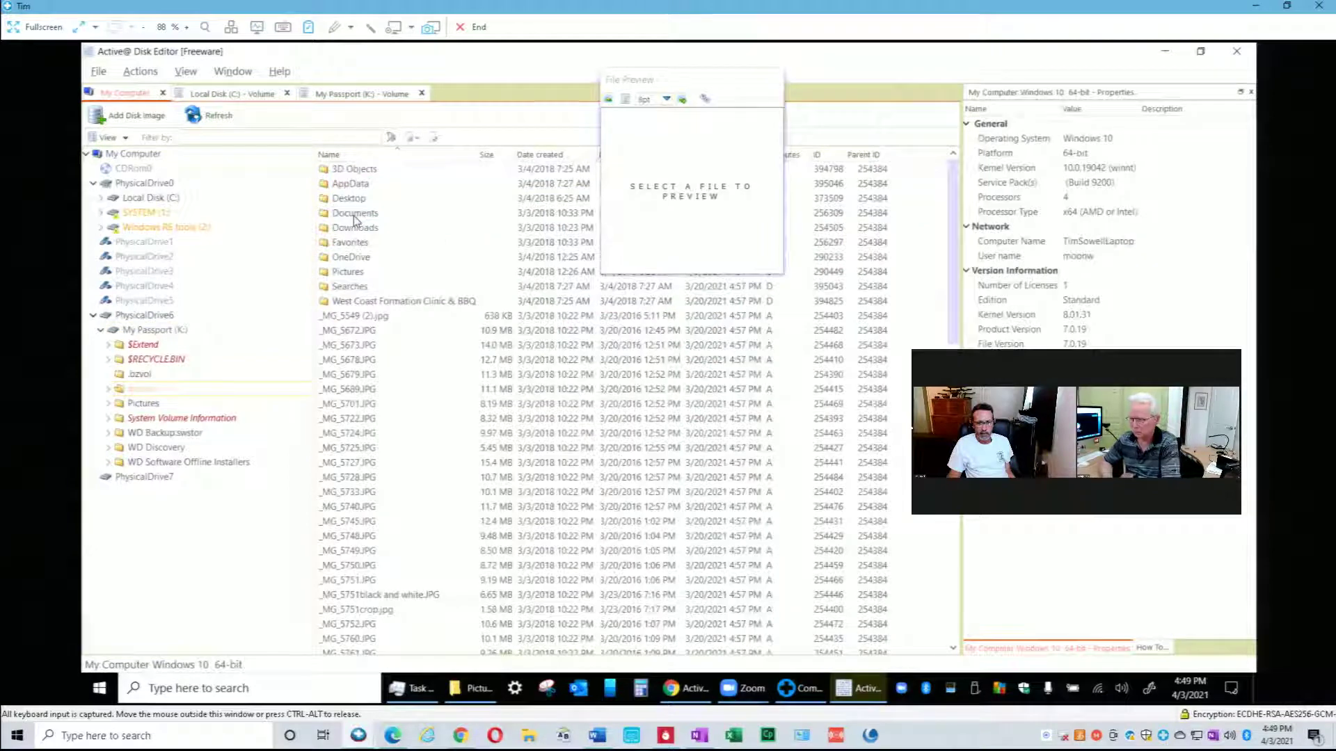
- Inspect the file record of the "West Coast Formation Clinic & BBQ" folder
click(358, 302)
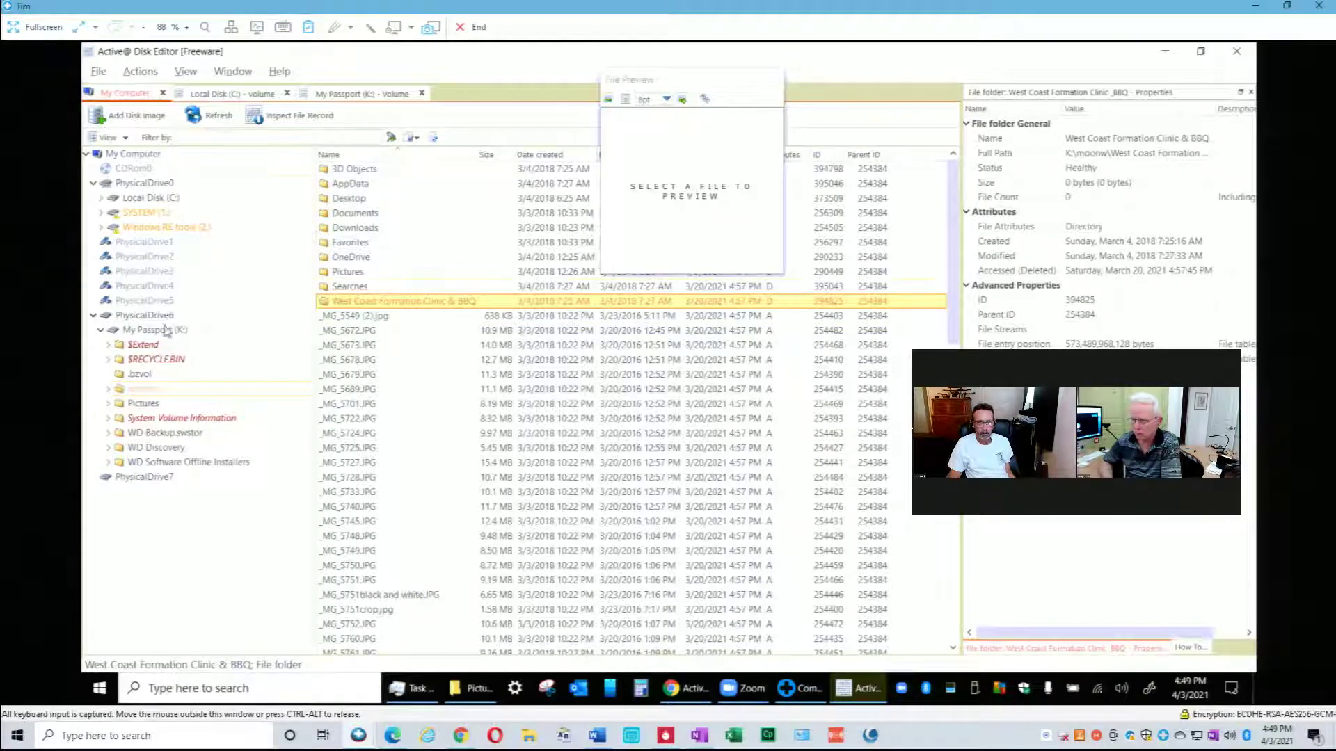
right_click(353, 306)
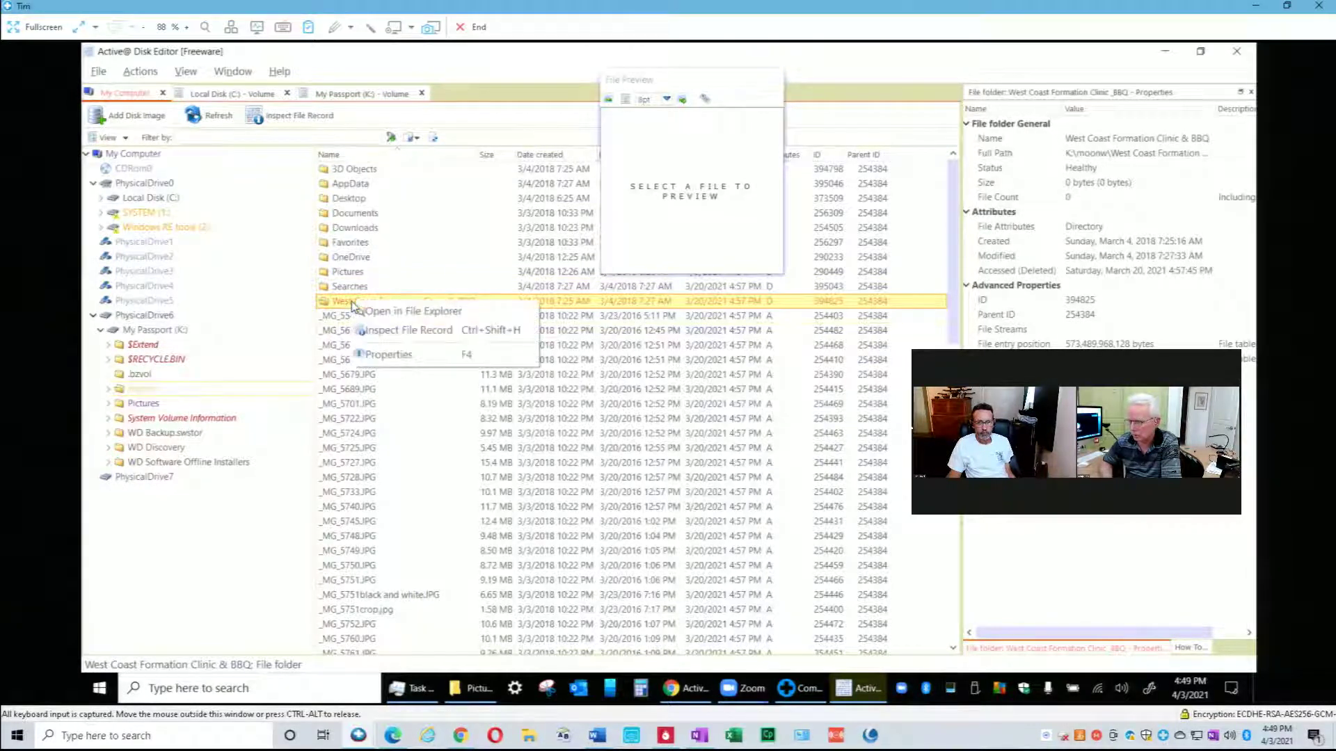
click(391, 332)
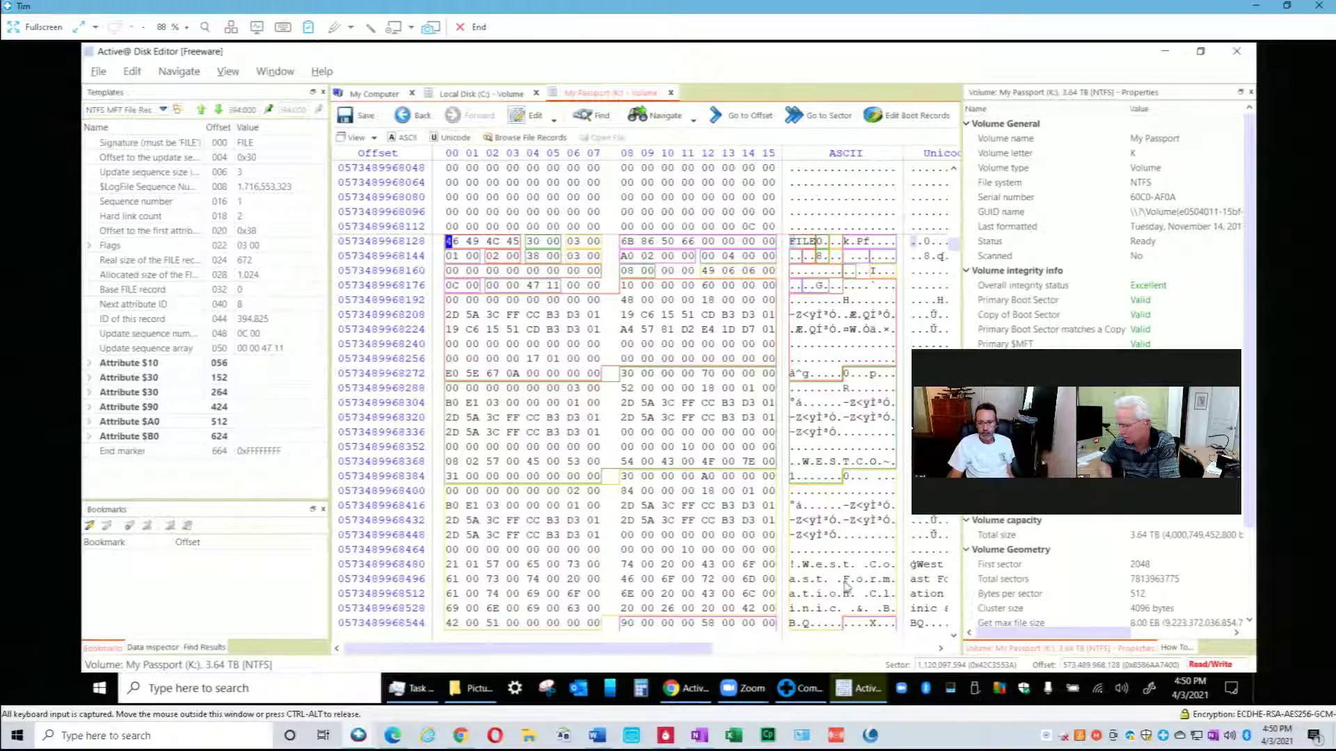
- Set the byte for "W" in the long file name to 65 and save the change to My Passport (K:)
click(805, 567)
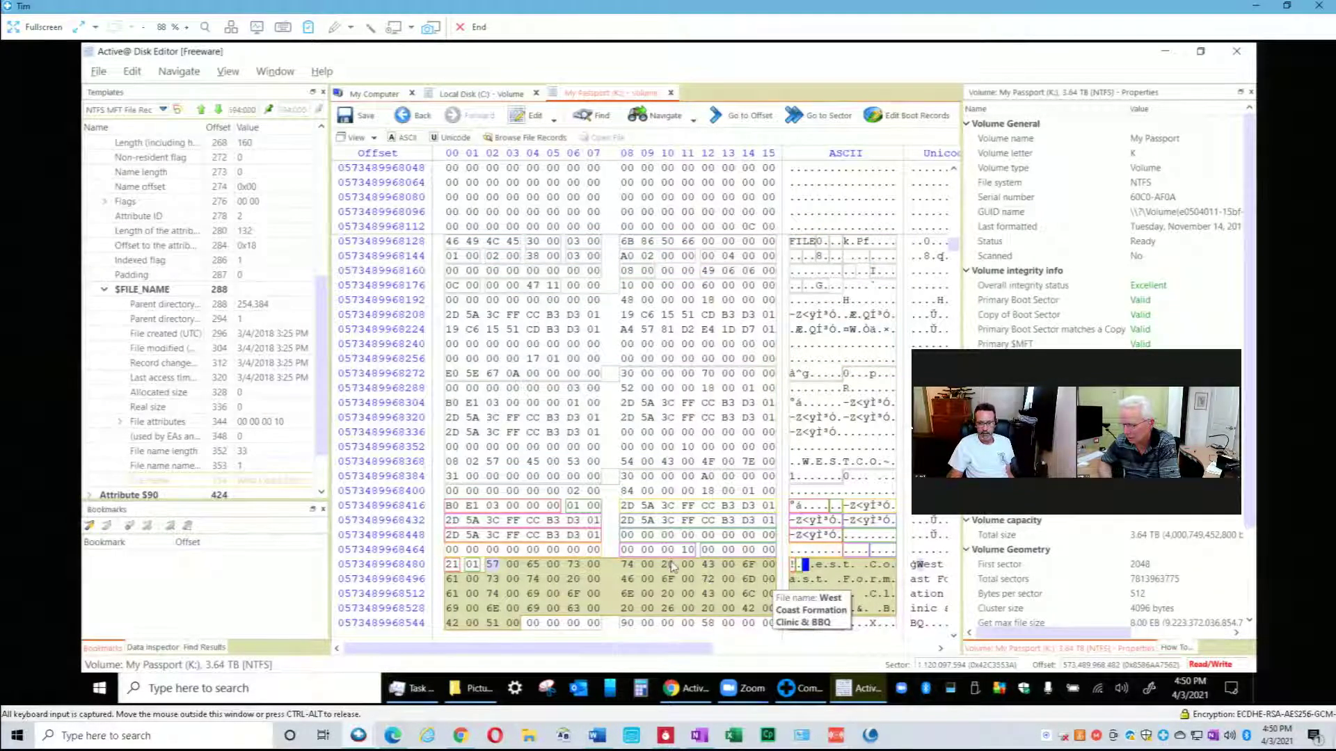
click(492, 565)
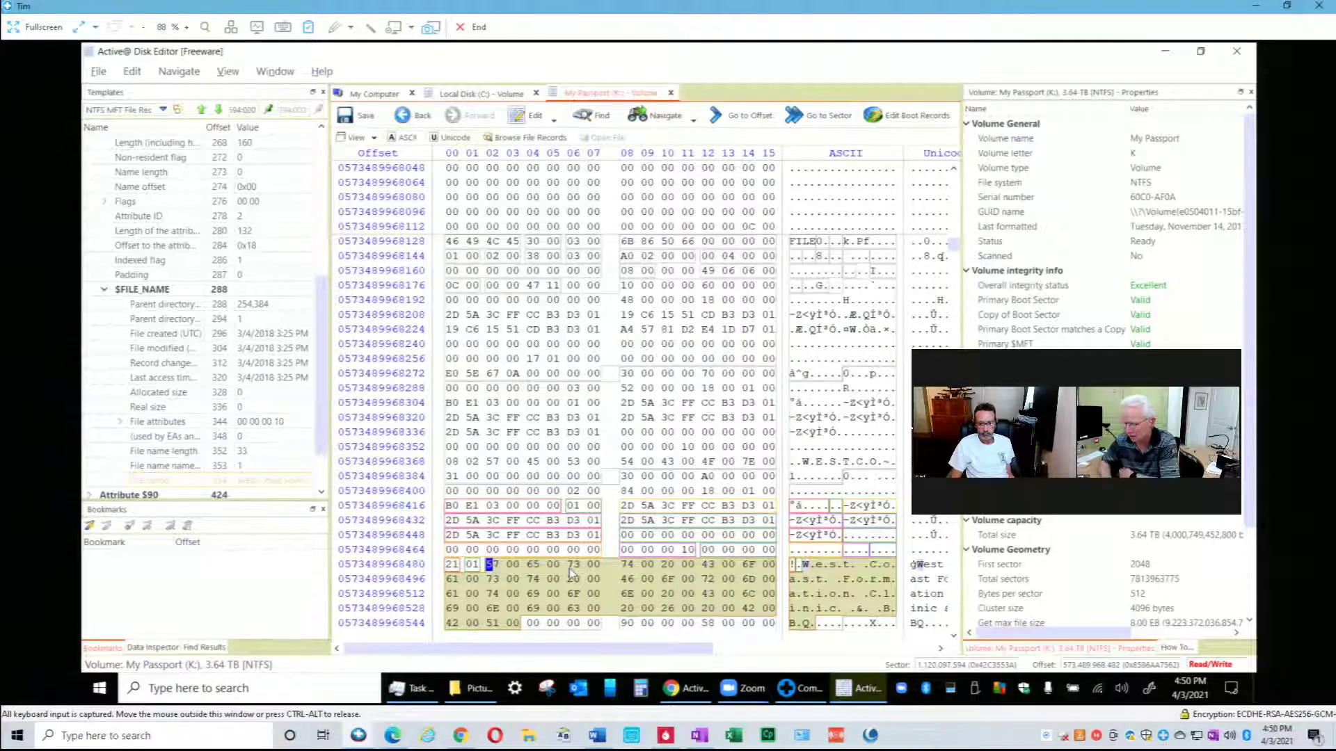
text(65)
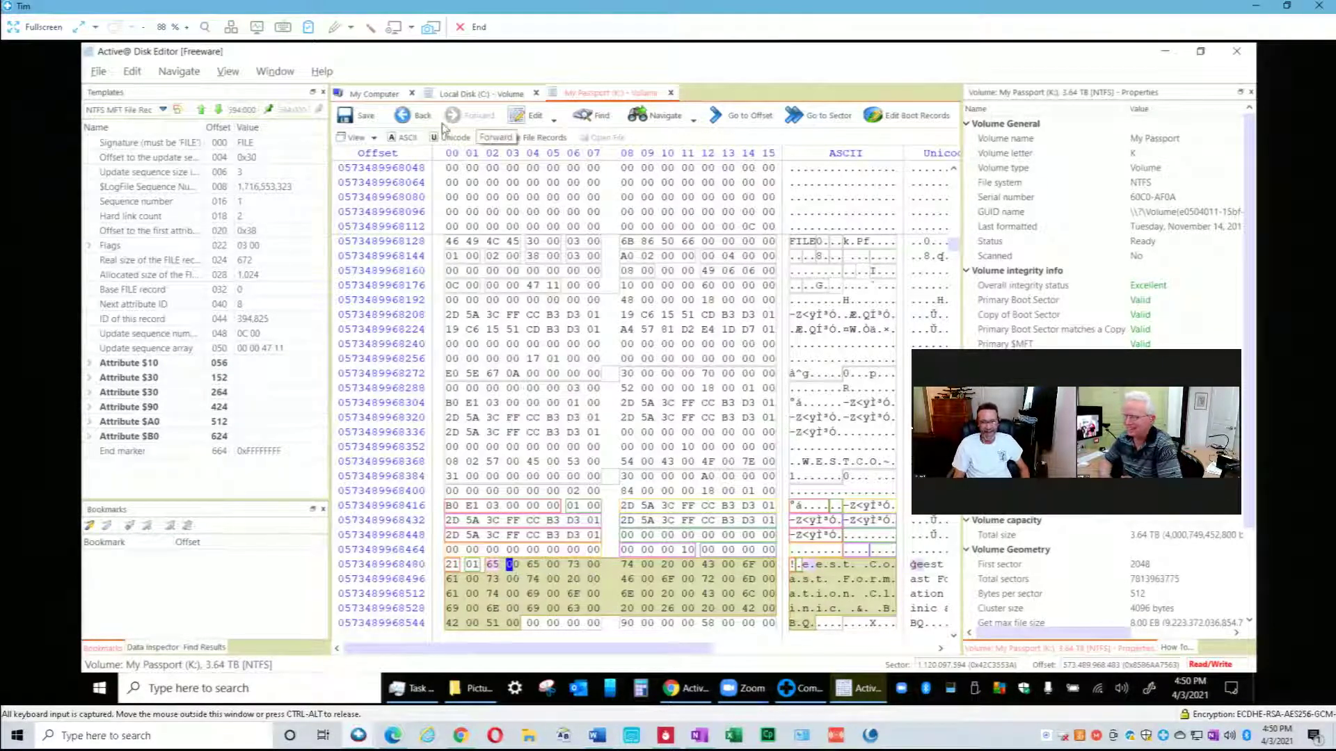
click(361, 119)
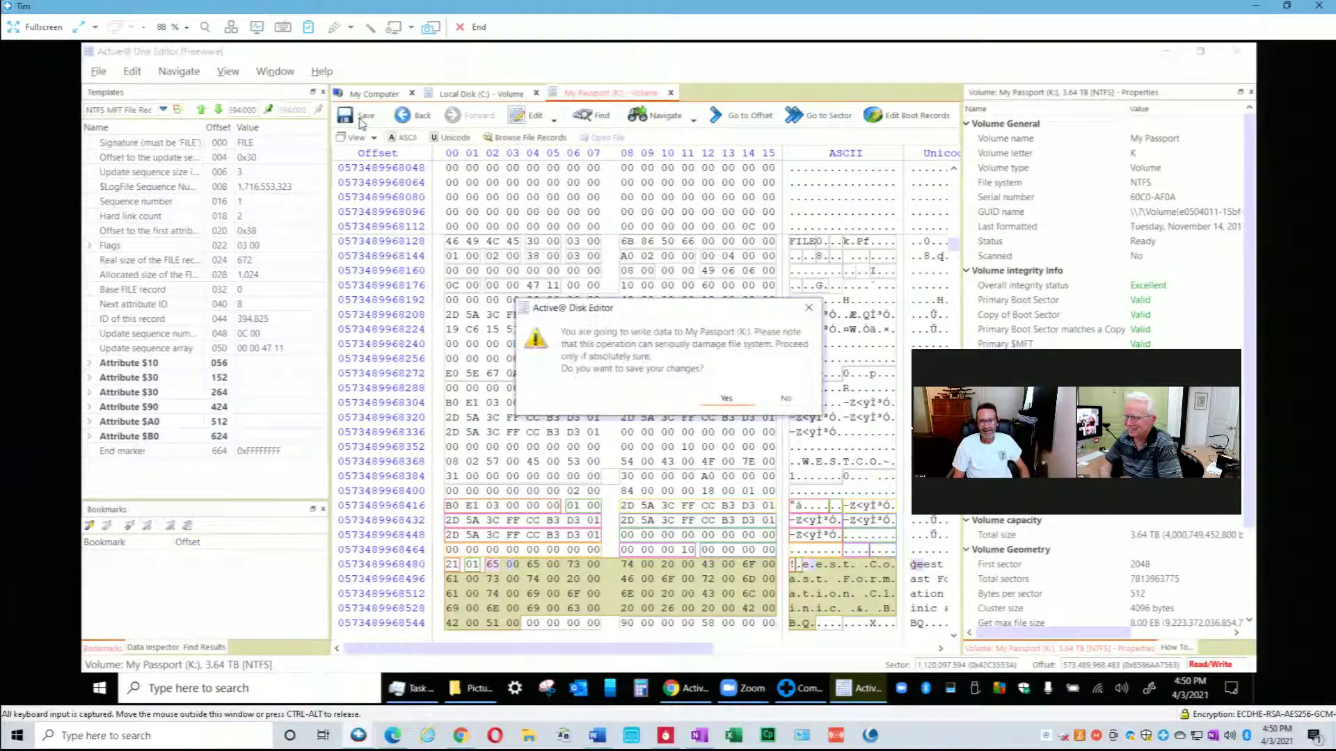
click(725, 396)
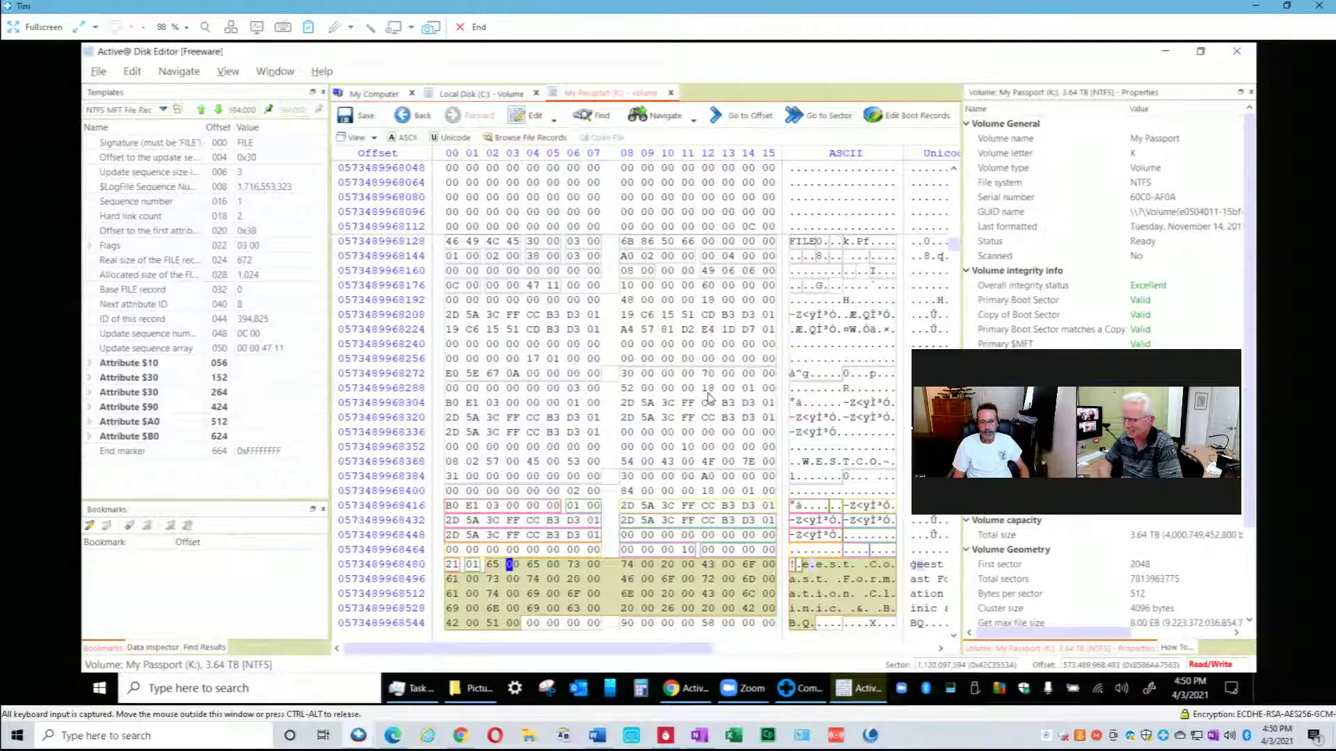
- Return to the My Computer view, look inside the West Coast Formation Clinic & BBQ folder, and recheck its name in the moonw listing
click(380, 93)
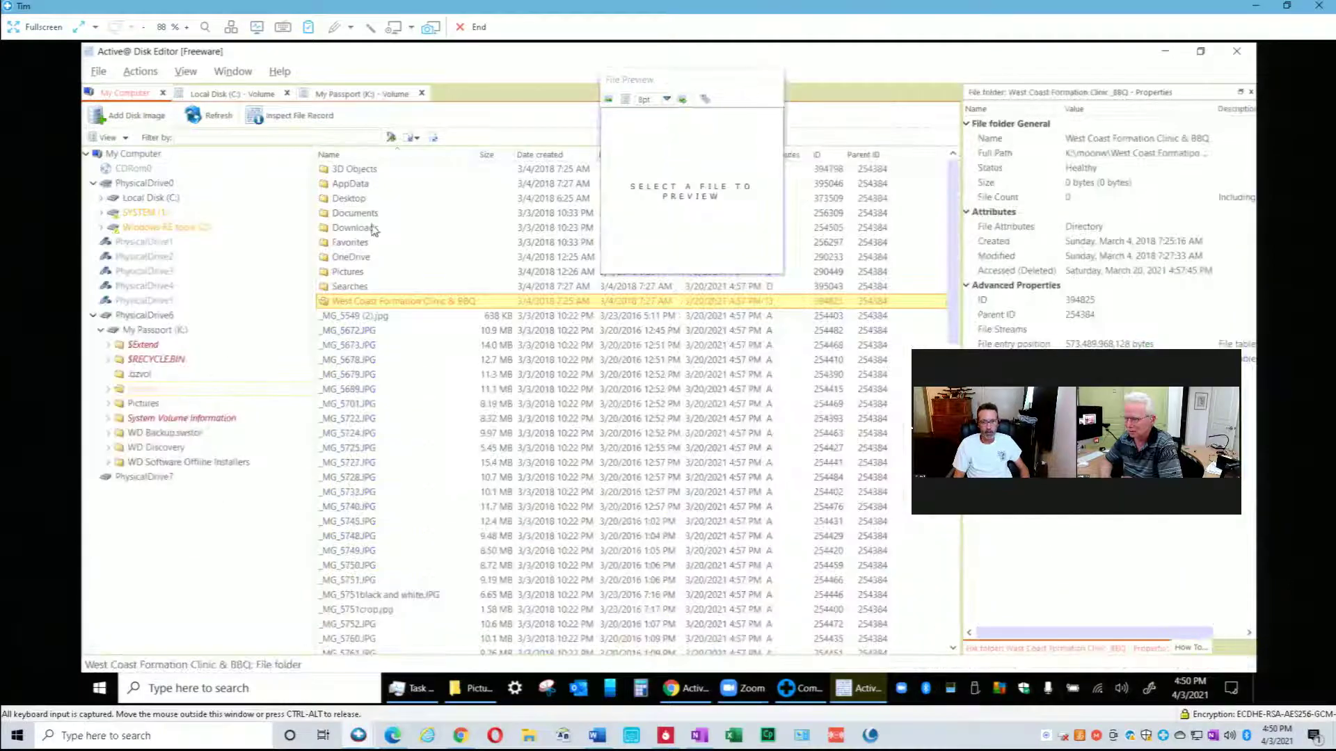
click(341, 273)
click(341, 303)
double_click(338, 304)
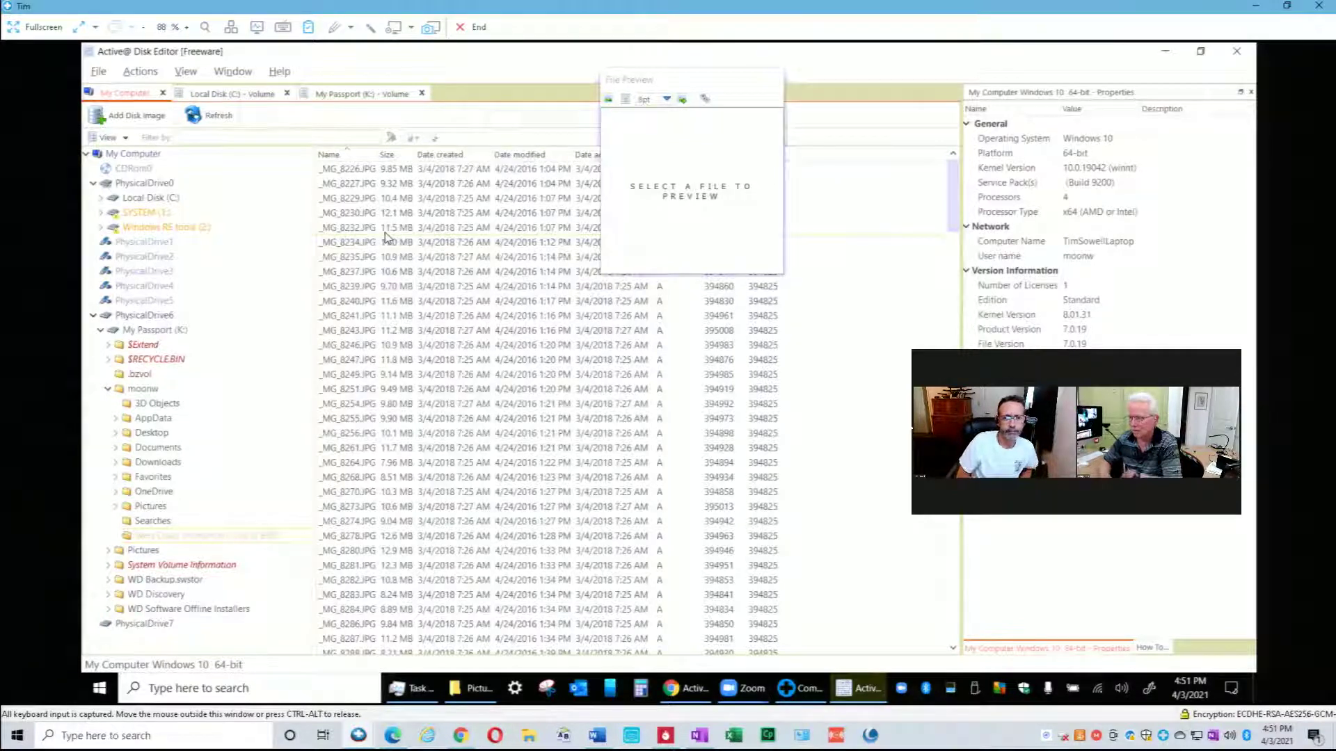
click(147, 537)
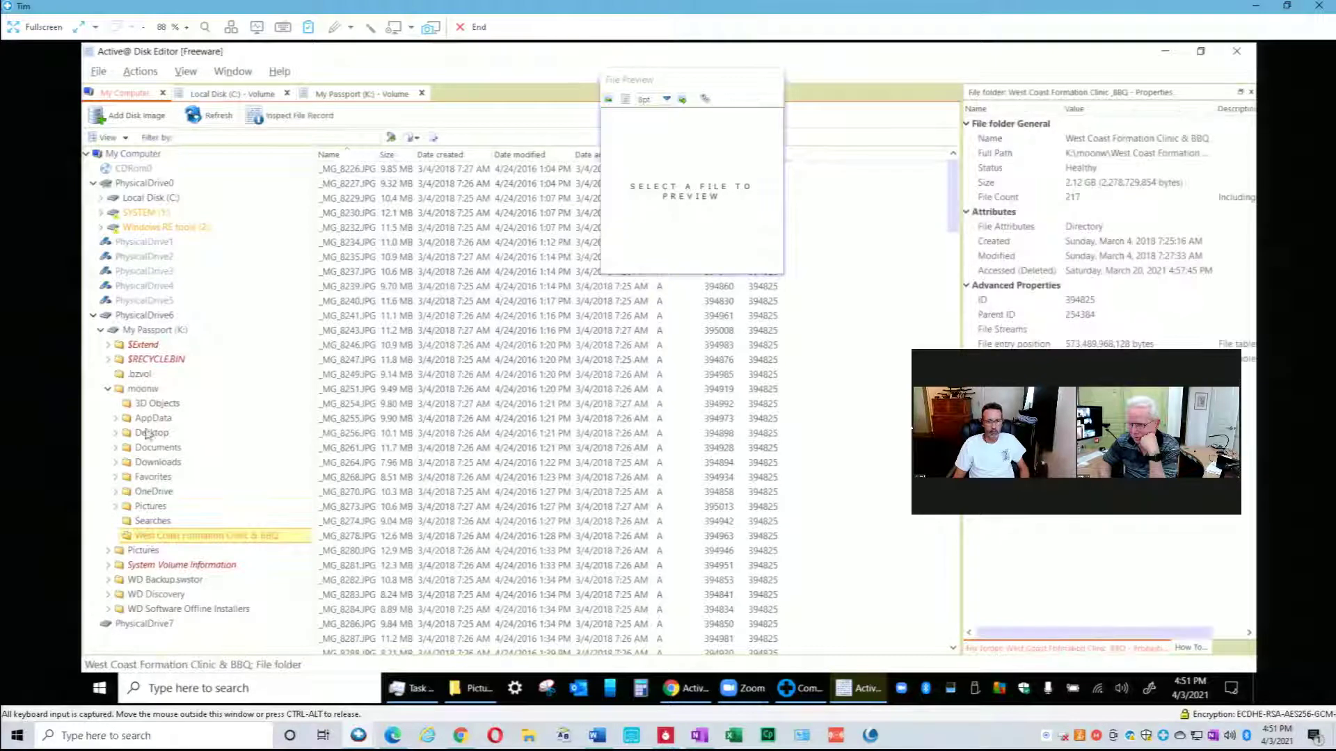
click(145, 389)
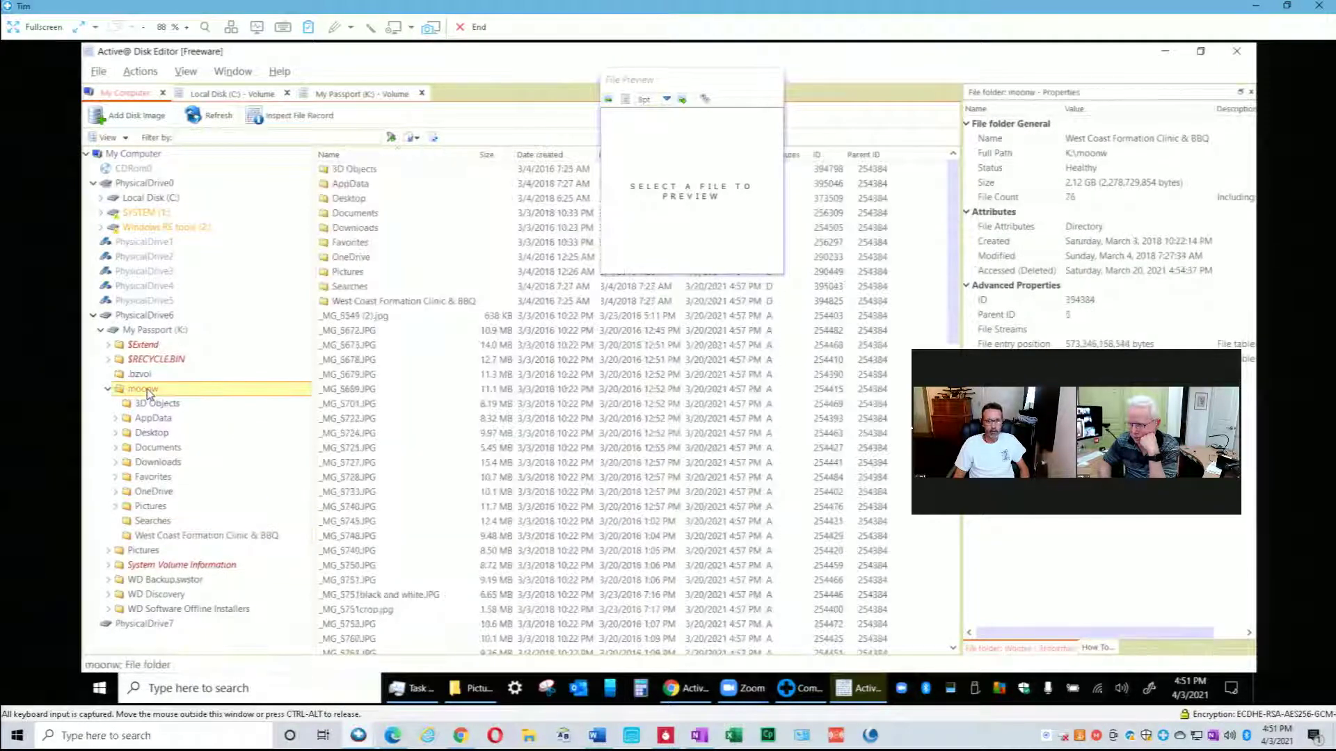
- Refresh the drive list, reopen the moonw folder on My Passport (K:), and check the West Coast Formation Clinic & BBQ folder's name
click(211, 116)
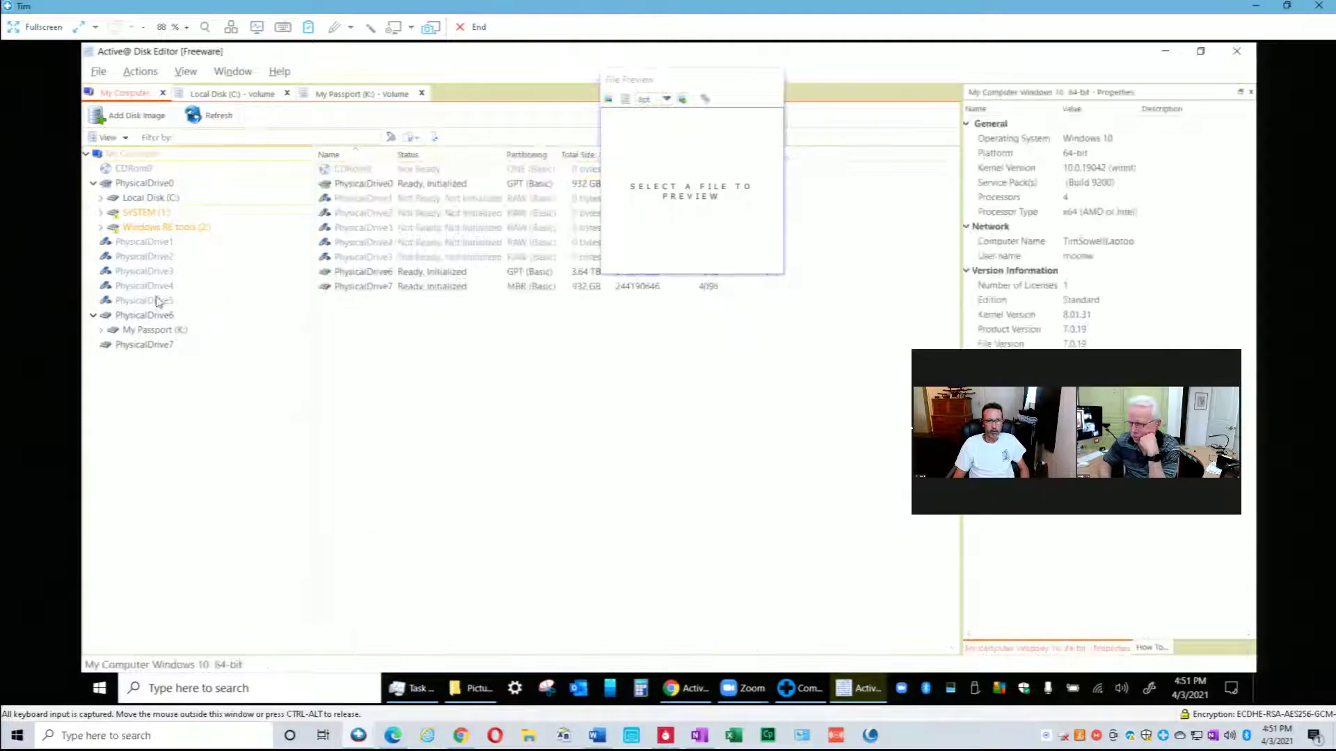
click(154, 330)
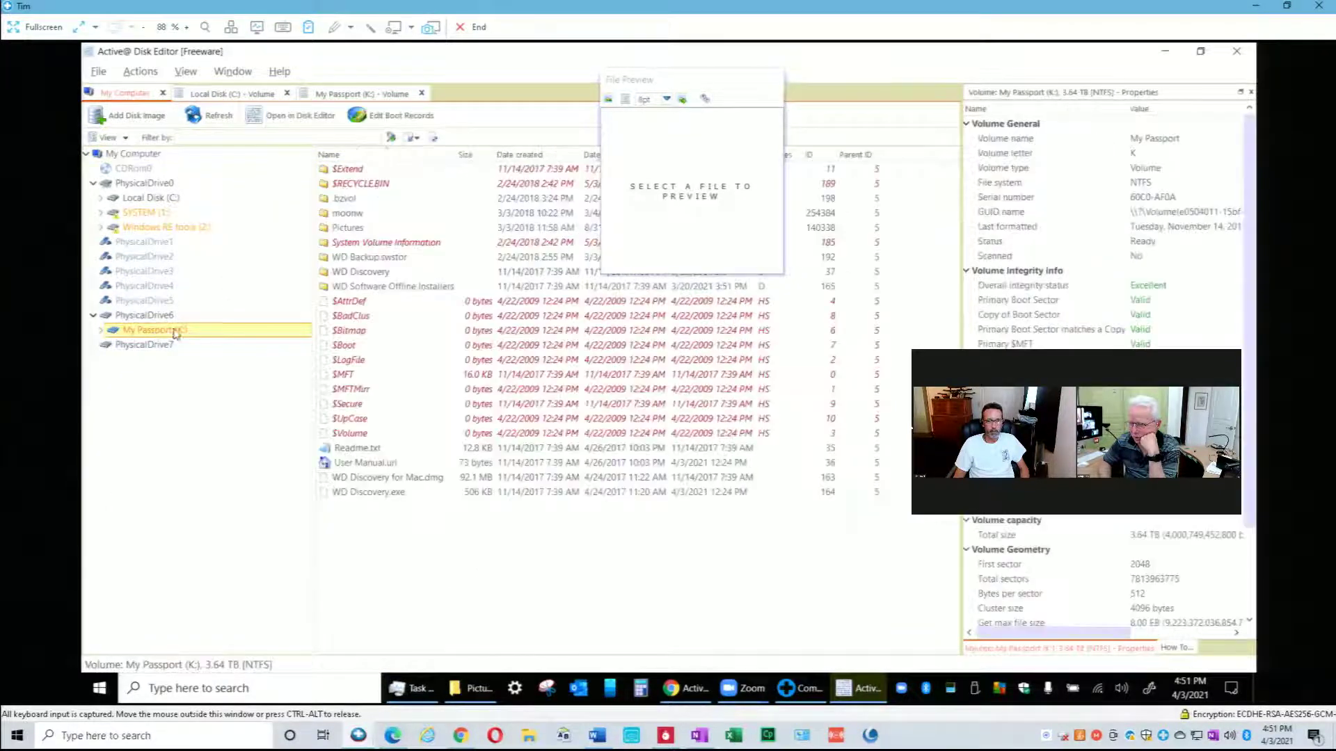
double_click(354, 214)
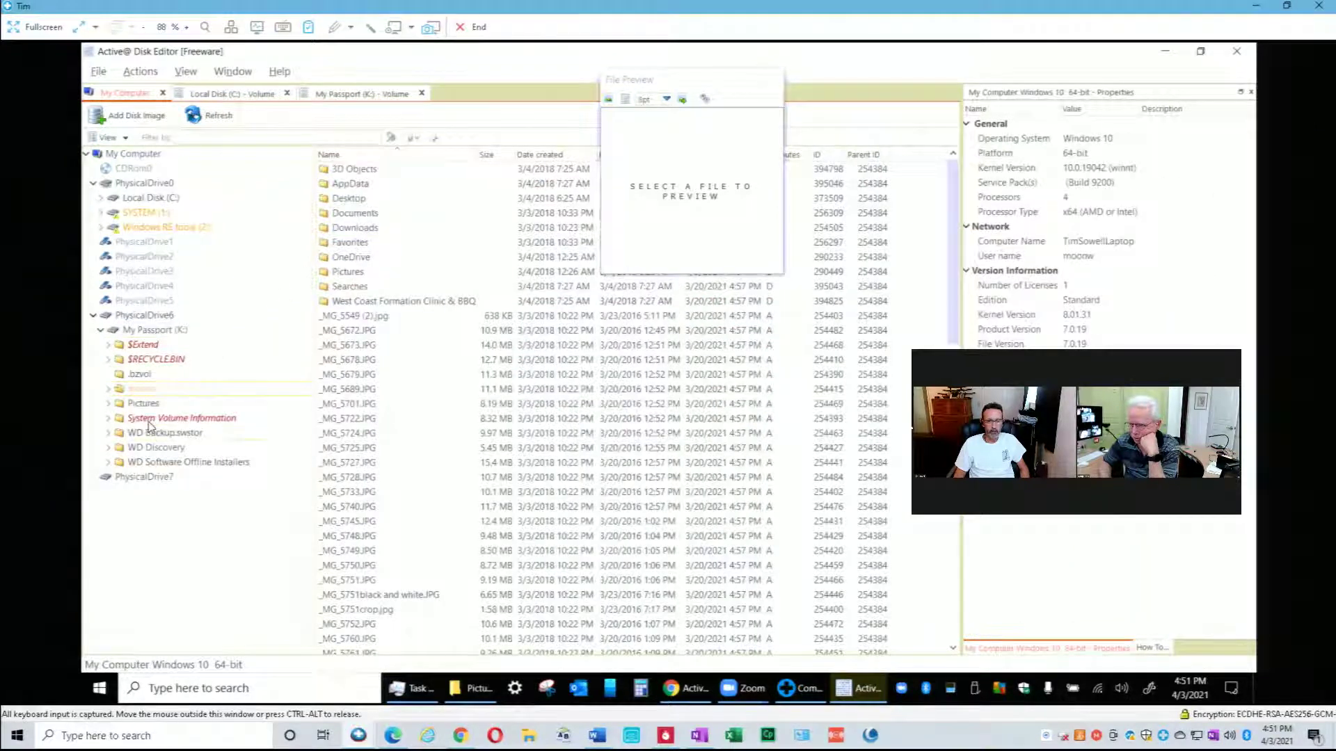
click(358, 303)
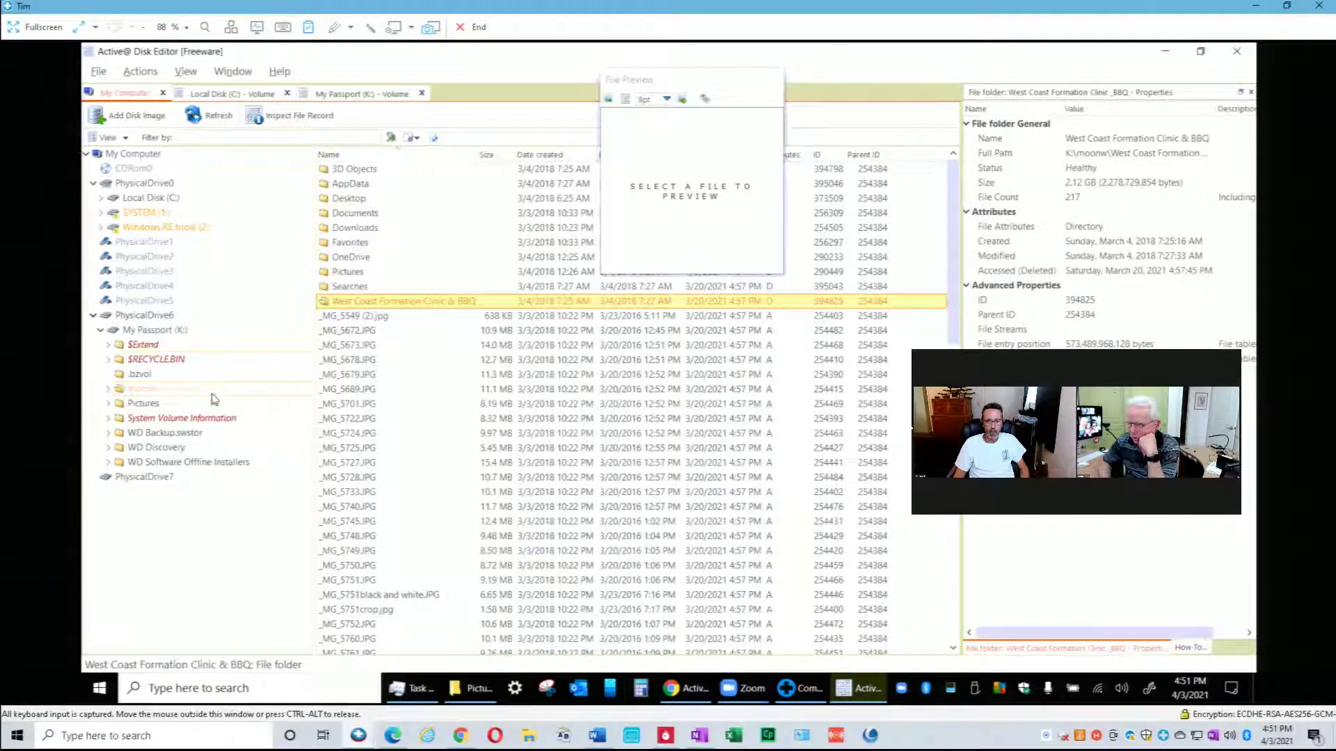
click(135, 391)
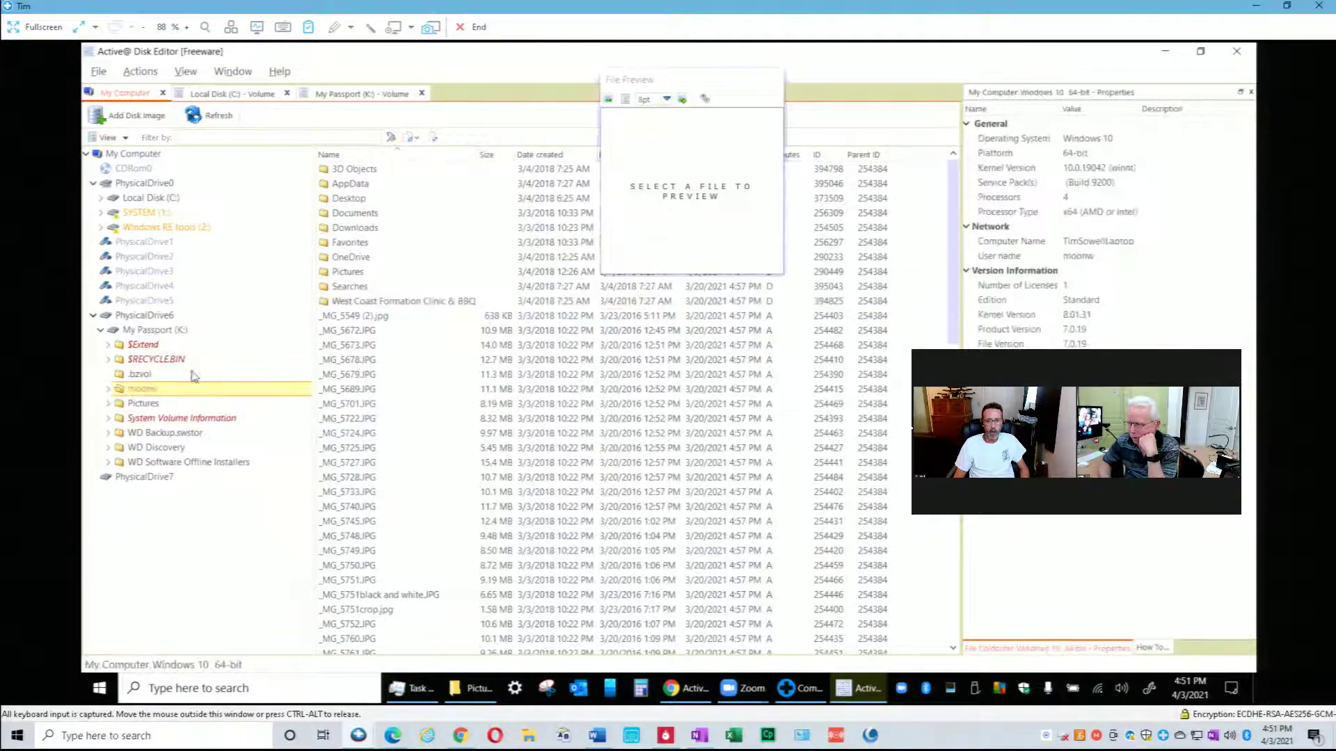
- Inspect the file record of the West Coast Formation Clinic & BBQ folder and locate the edited first character of its long file name
click(356, 304)
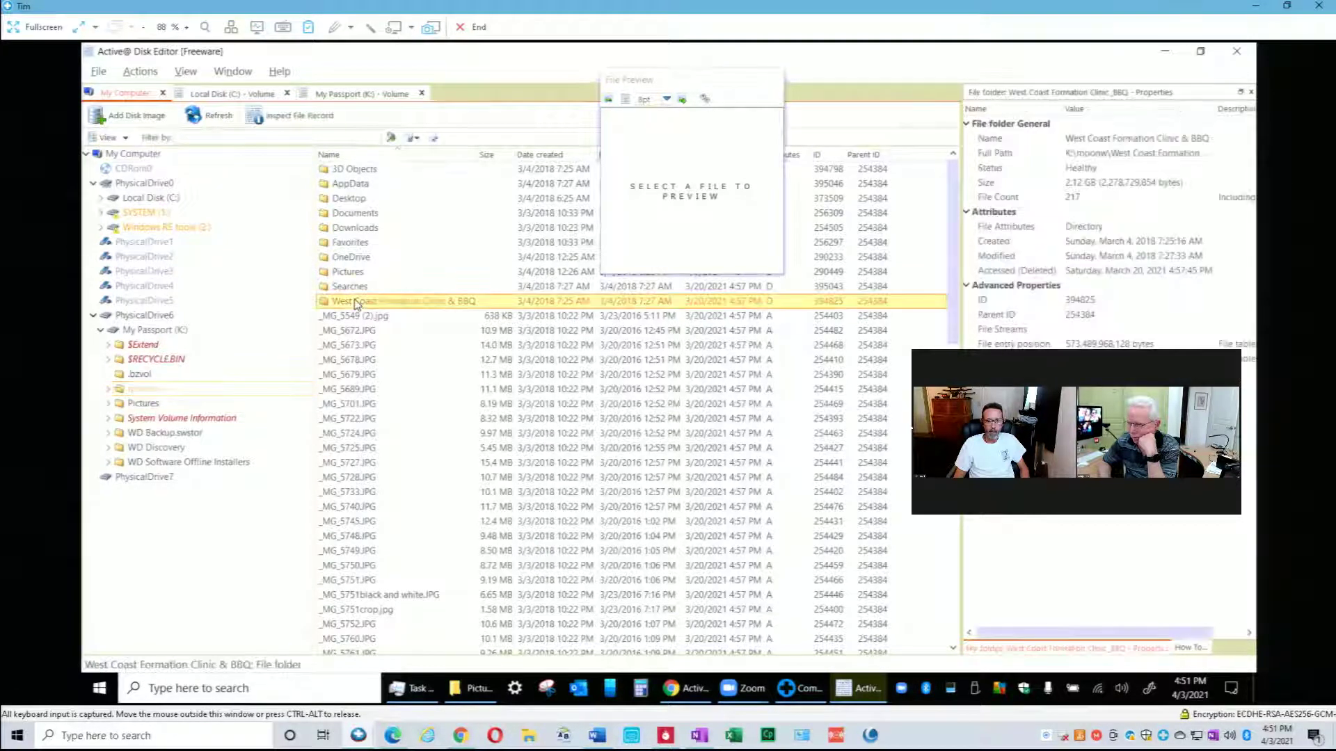
right_click(356, 304)
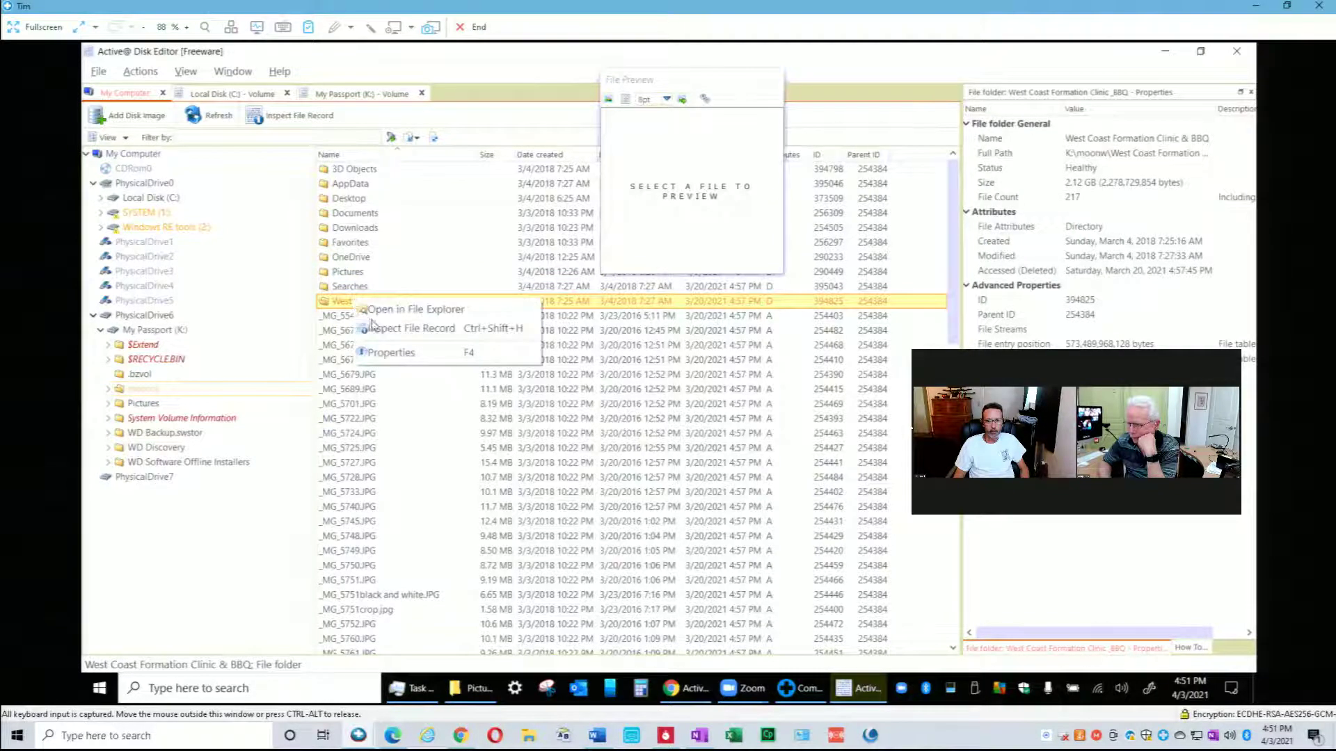
click(389, 330)
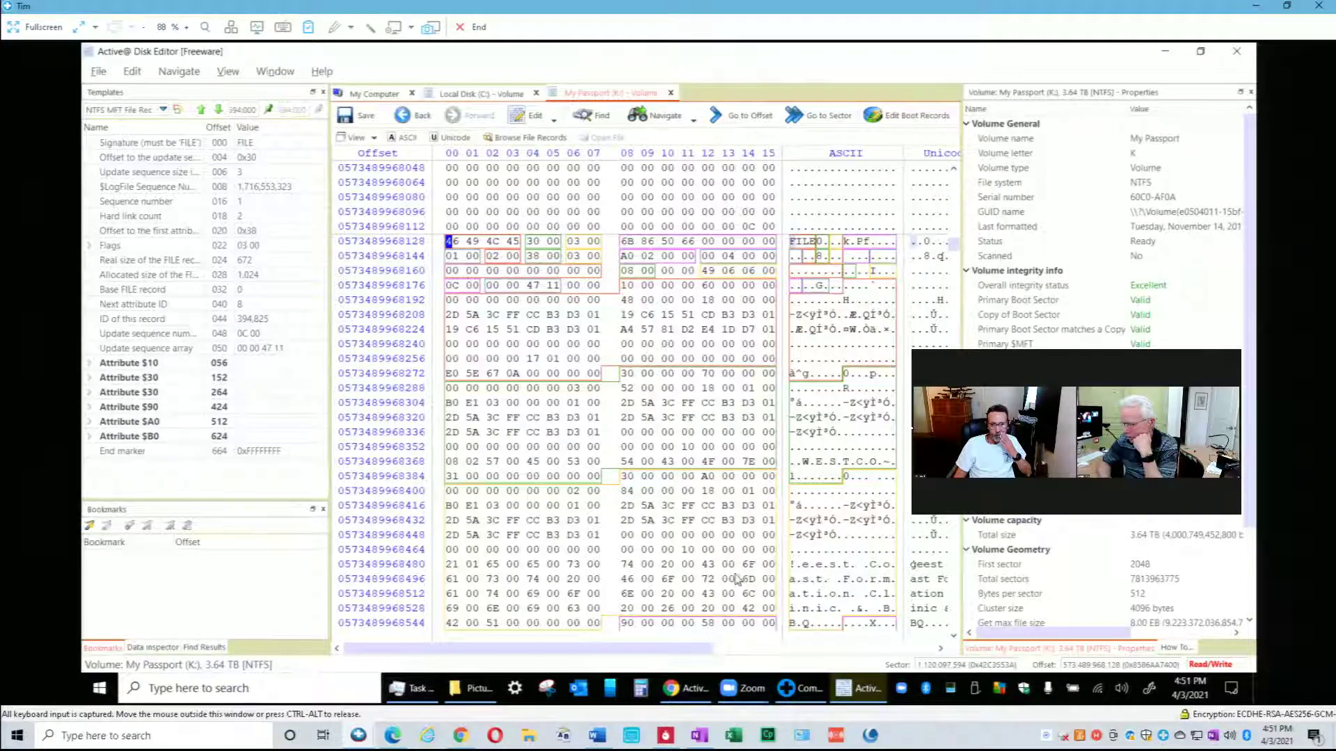
click(806, 567)
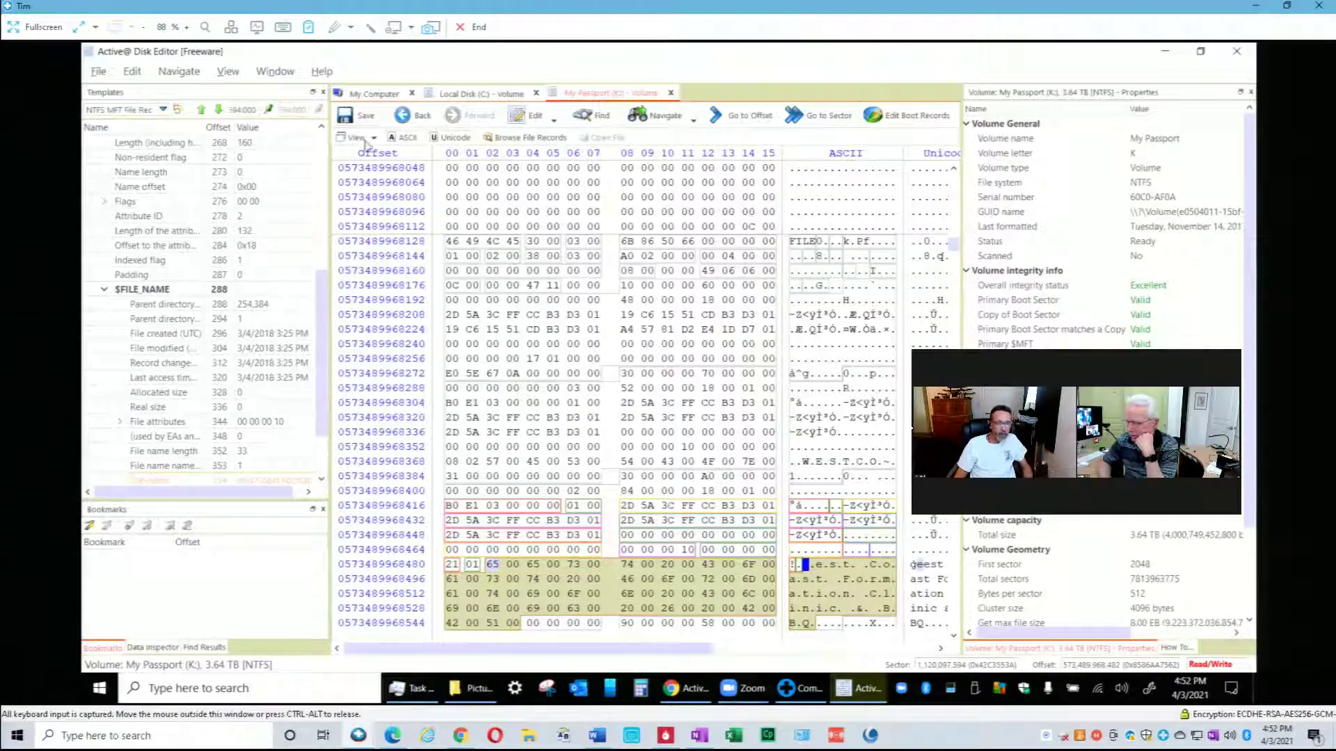
- Return to My Computer, refresh the drives, and recheck the West Coast Formation Clinic & BBQ folder and its contents in moonw on My Passport (K:)
click(477, 95)
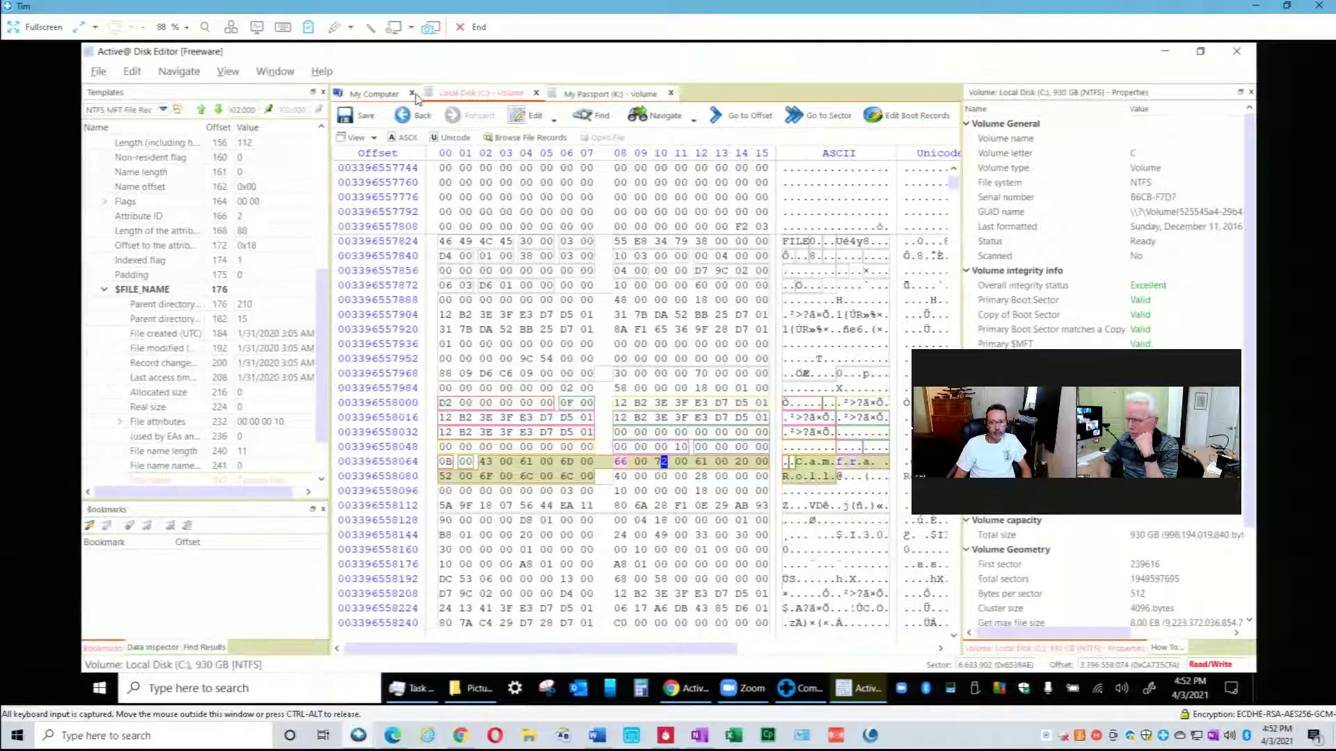
click(381, 97)
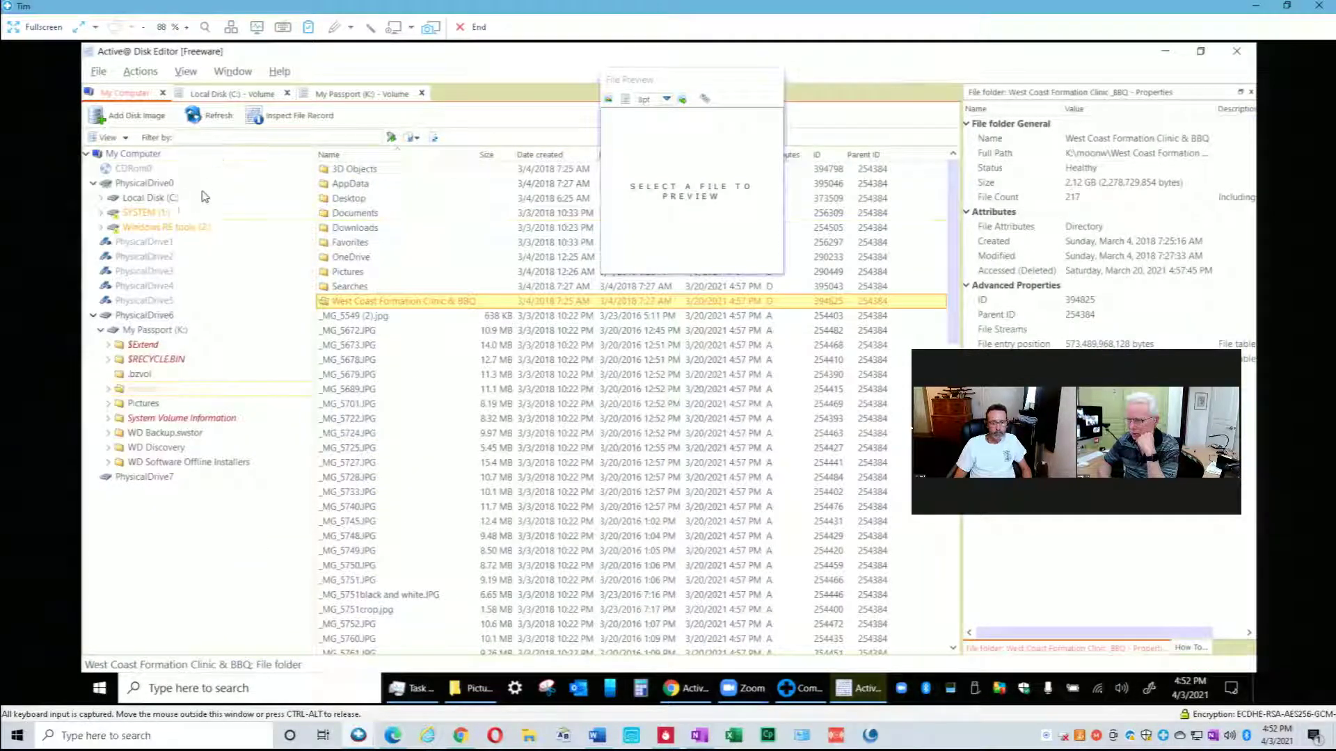
click(218, 118)
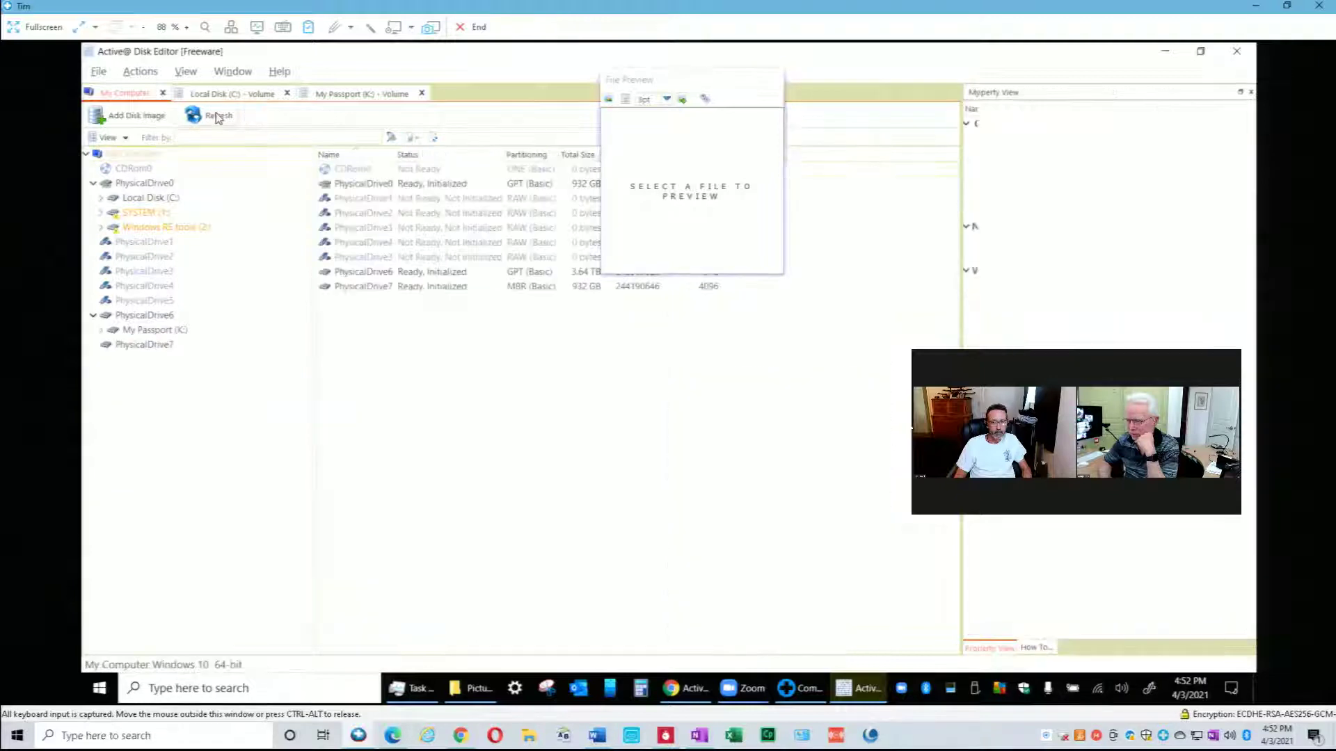
click(146, 332)
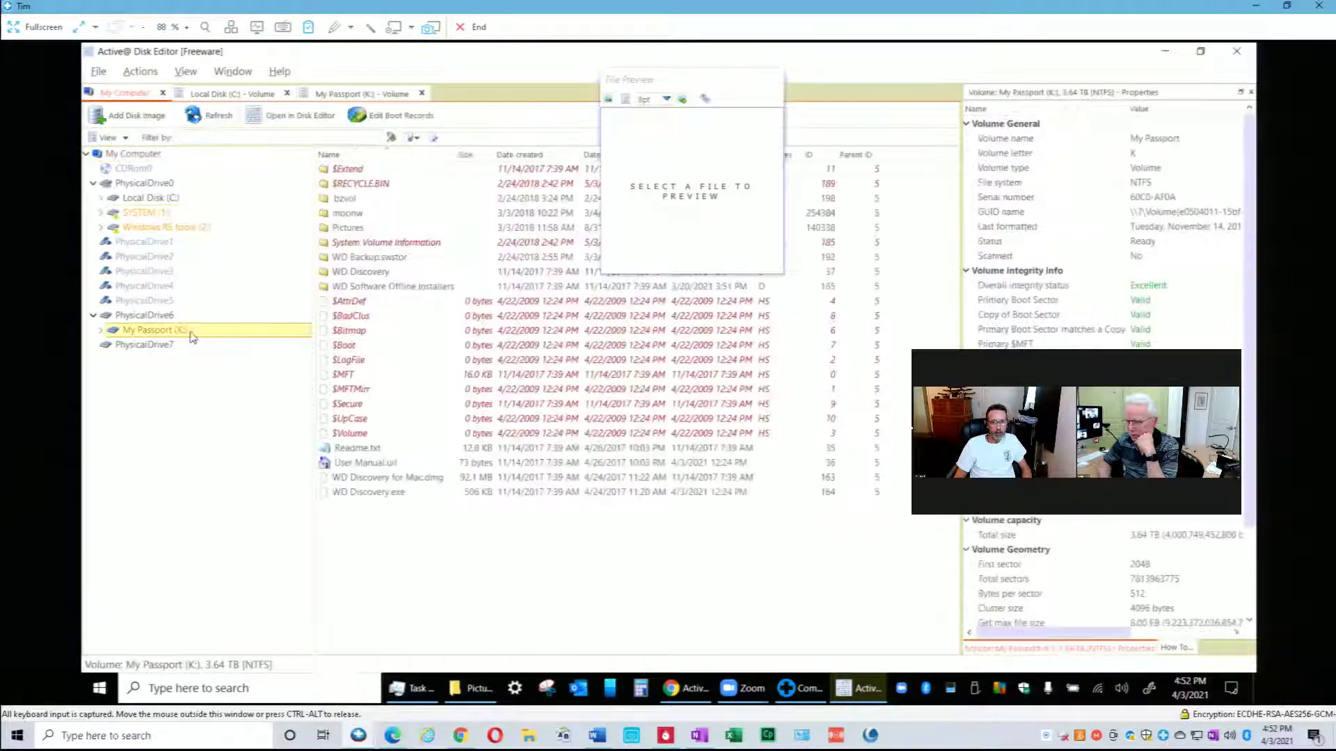
double_click(348, 213)
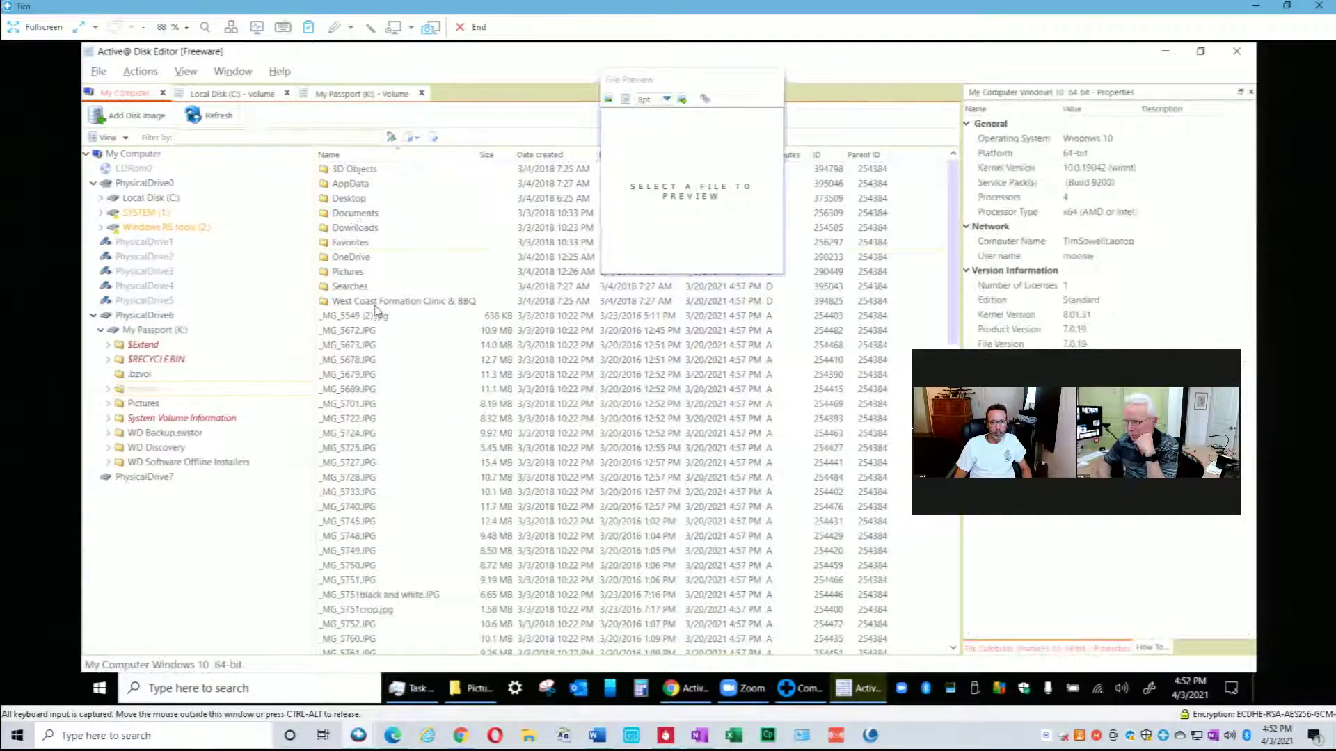
click(374, 302)
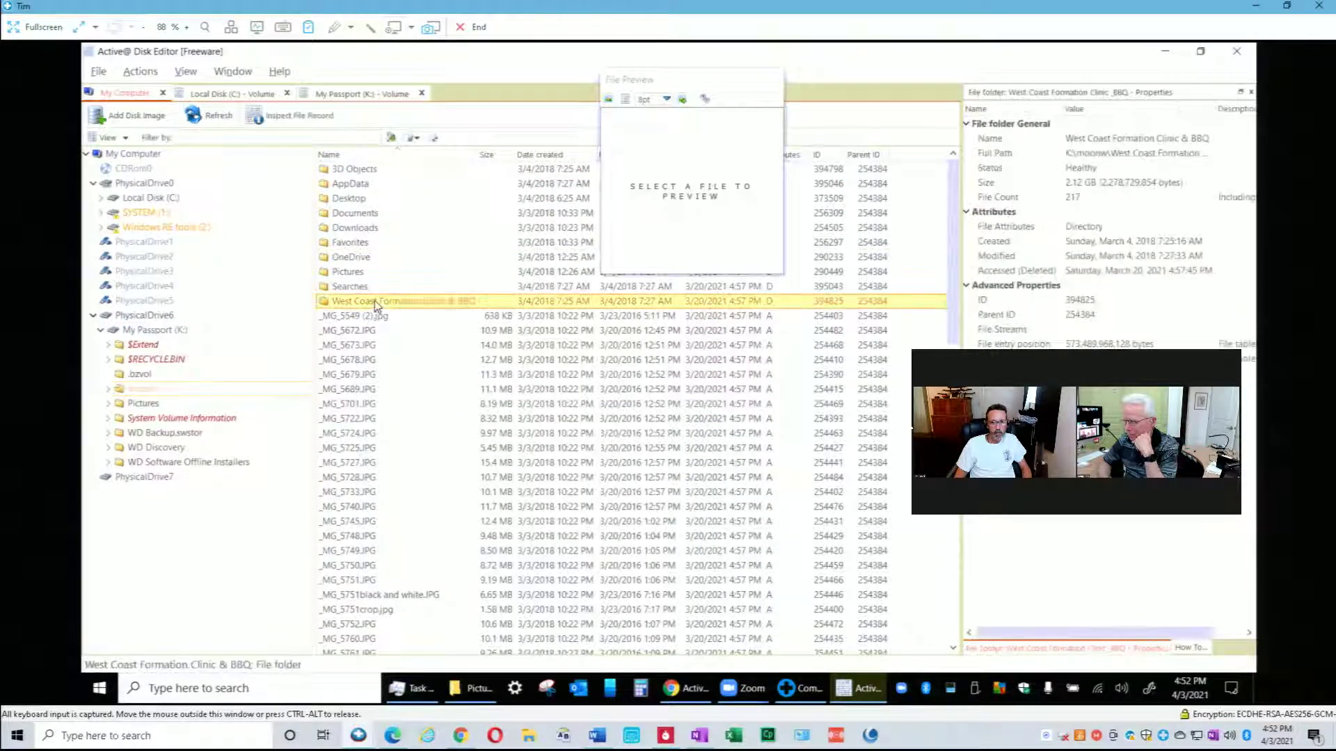
double_click(374, 302)
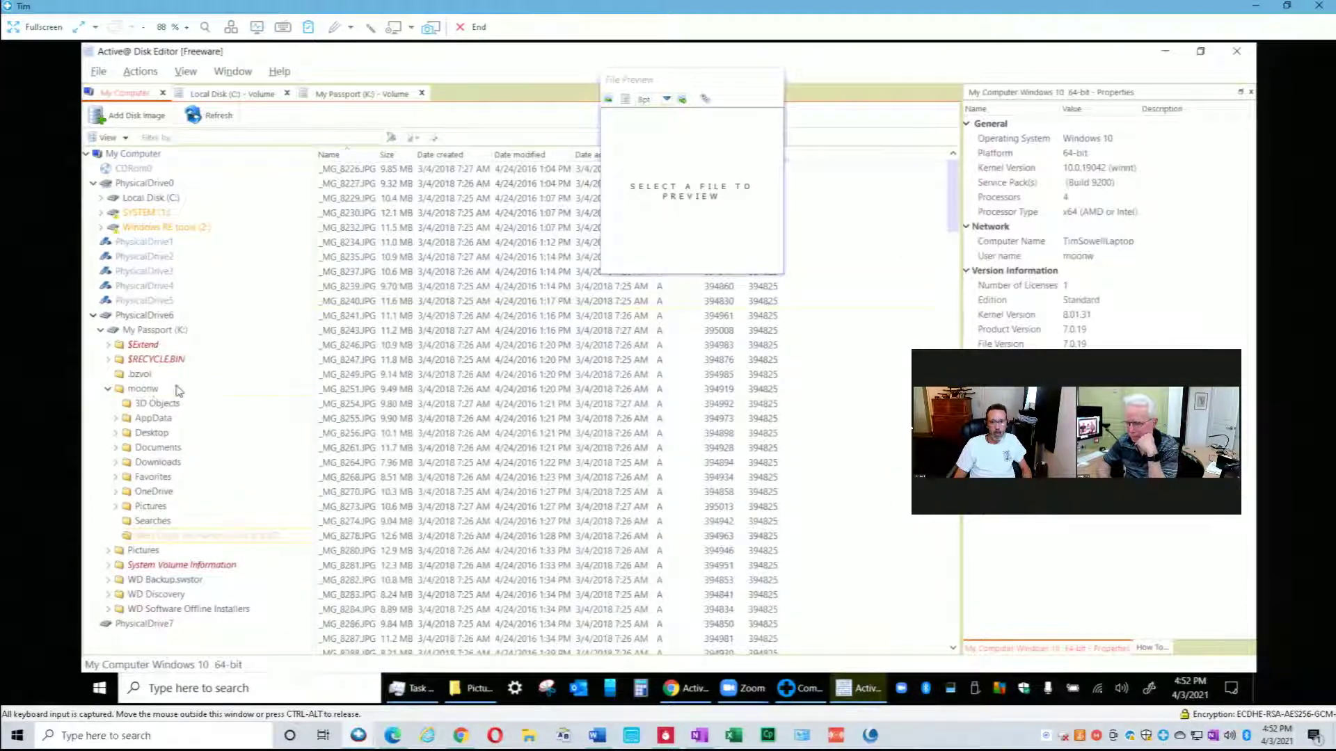
click(147, 390)
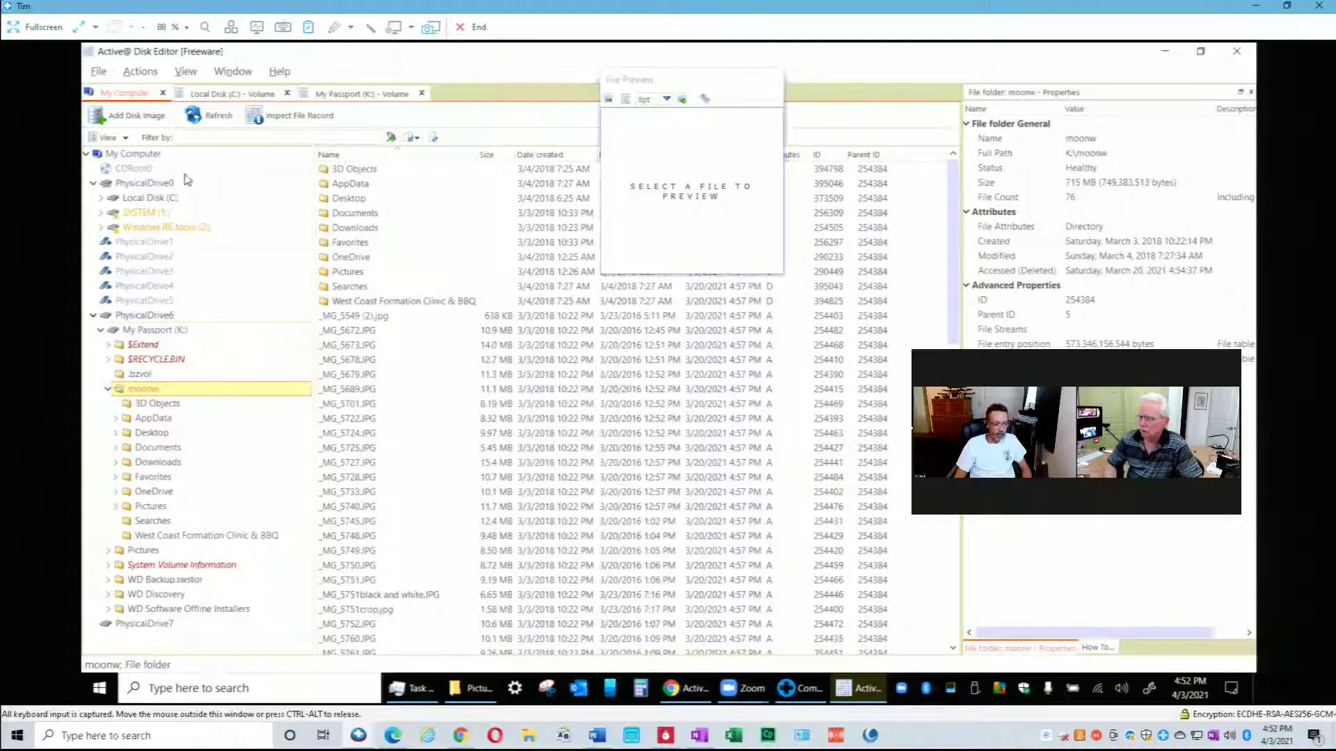
- Close the open My Passport (K:) volume in the disk editor
click(370, 98)
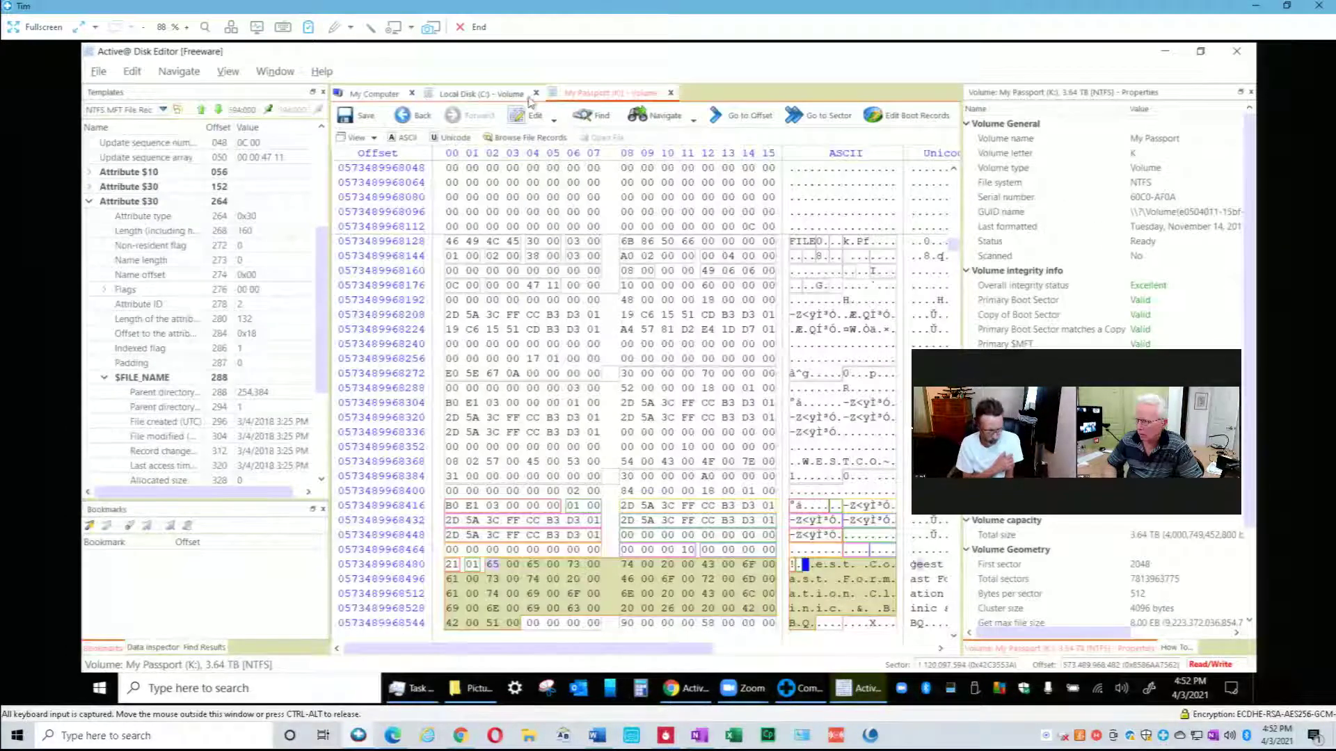
click(672, 93)
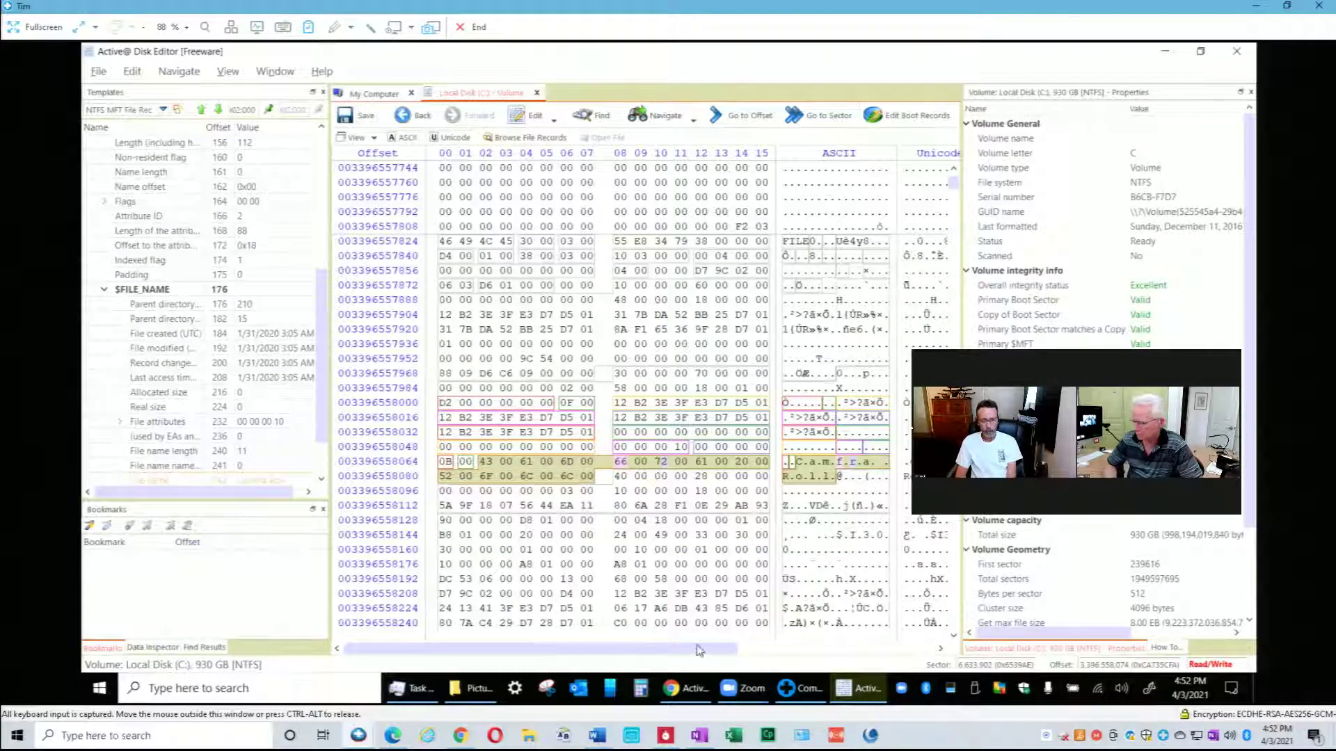
- Switch to File Explorer, look up the West Coast folder's name in moonw on My Passport (K:), and close the window
mouse_move(471, 700)
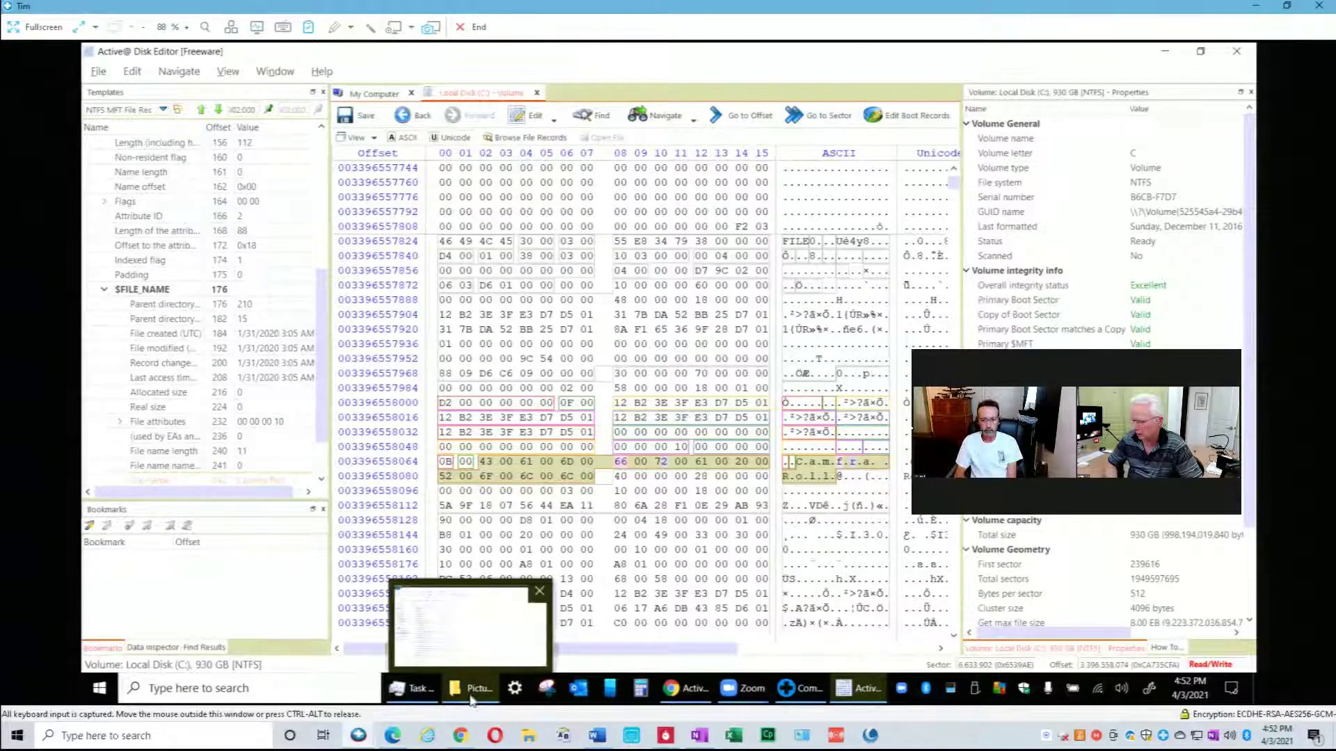
right_click(471, 701)
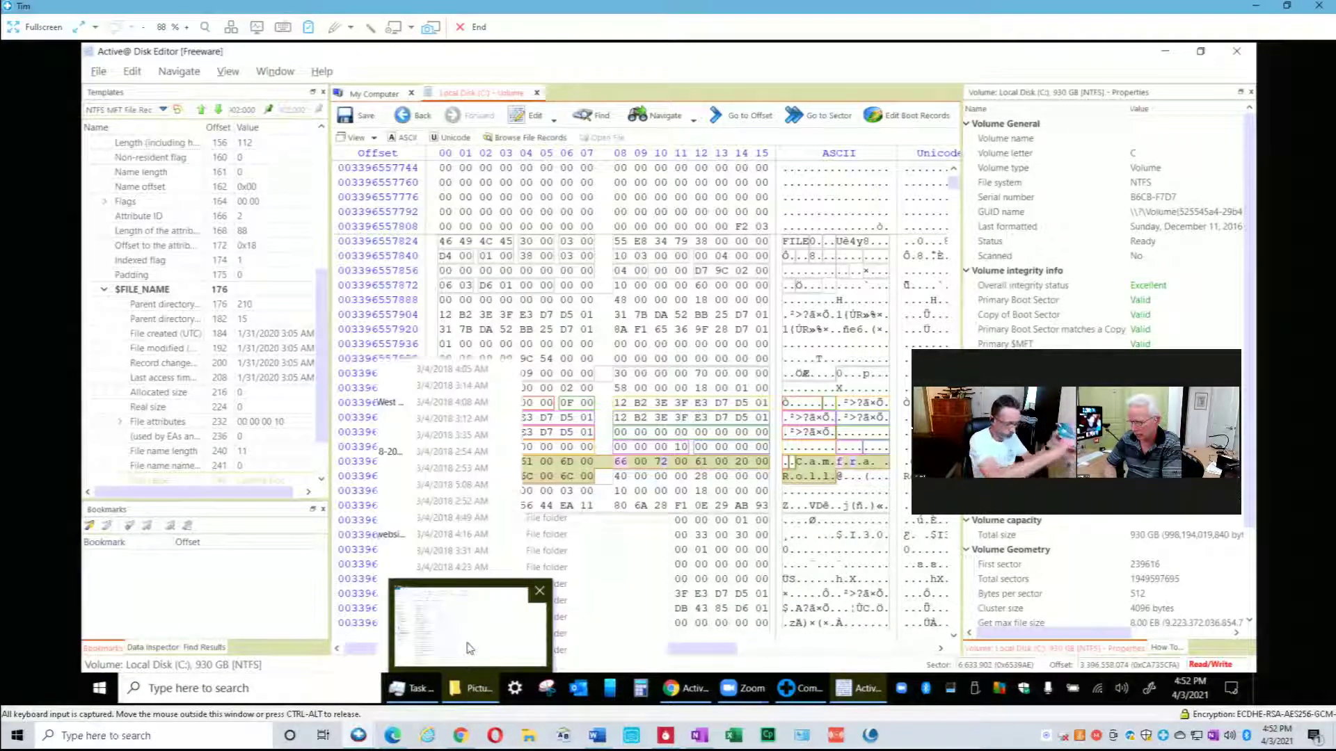
click(472, 647)
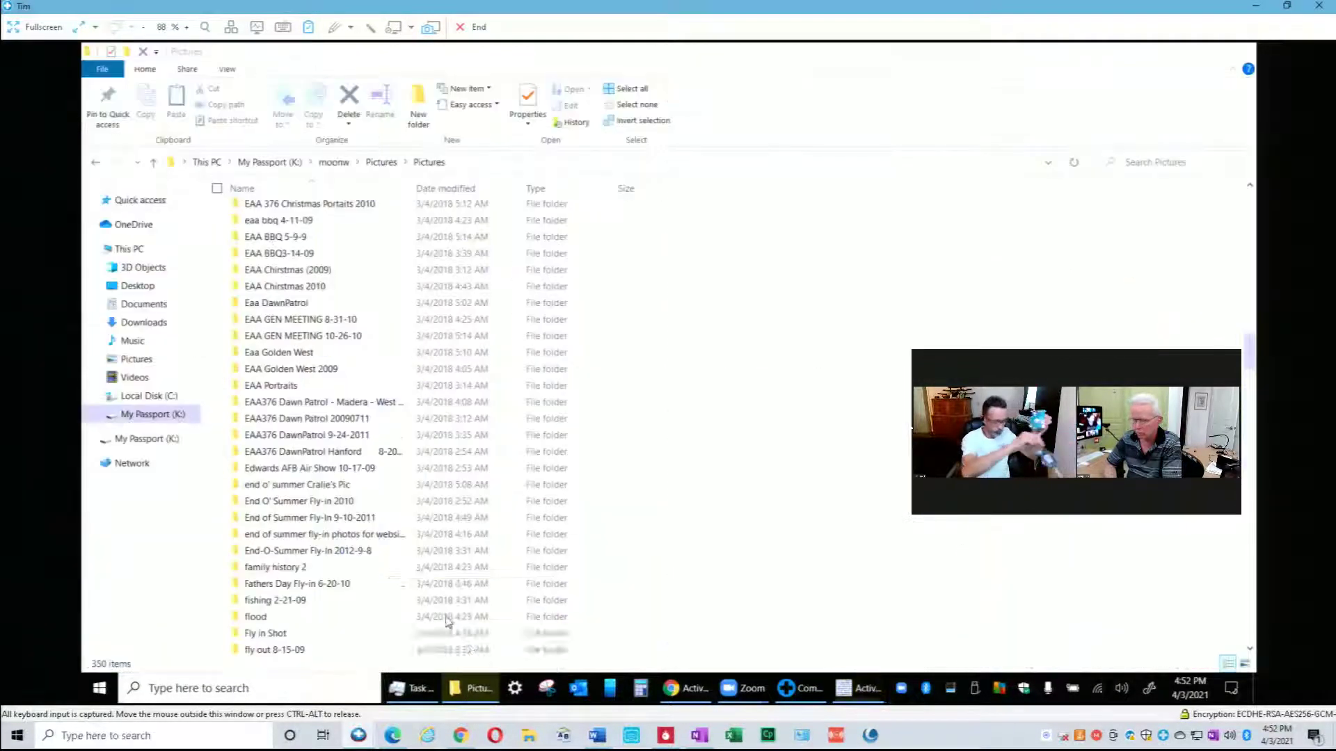
click(155, 420)
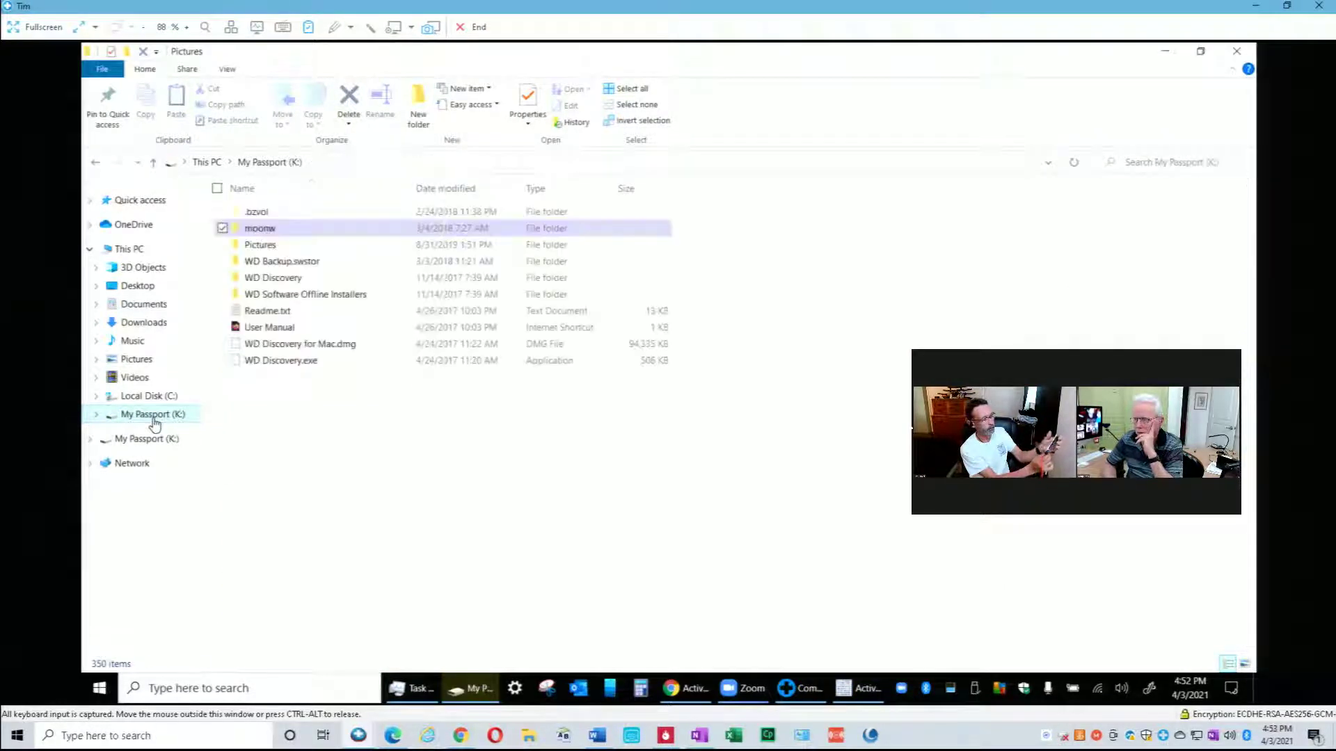
double_click(254, 232)
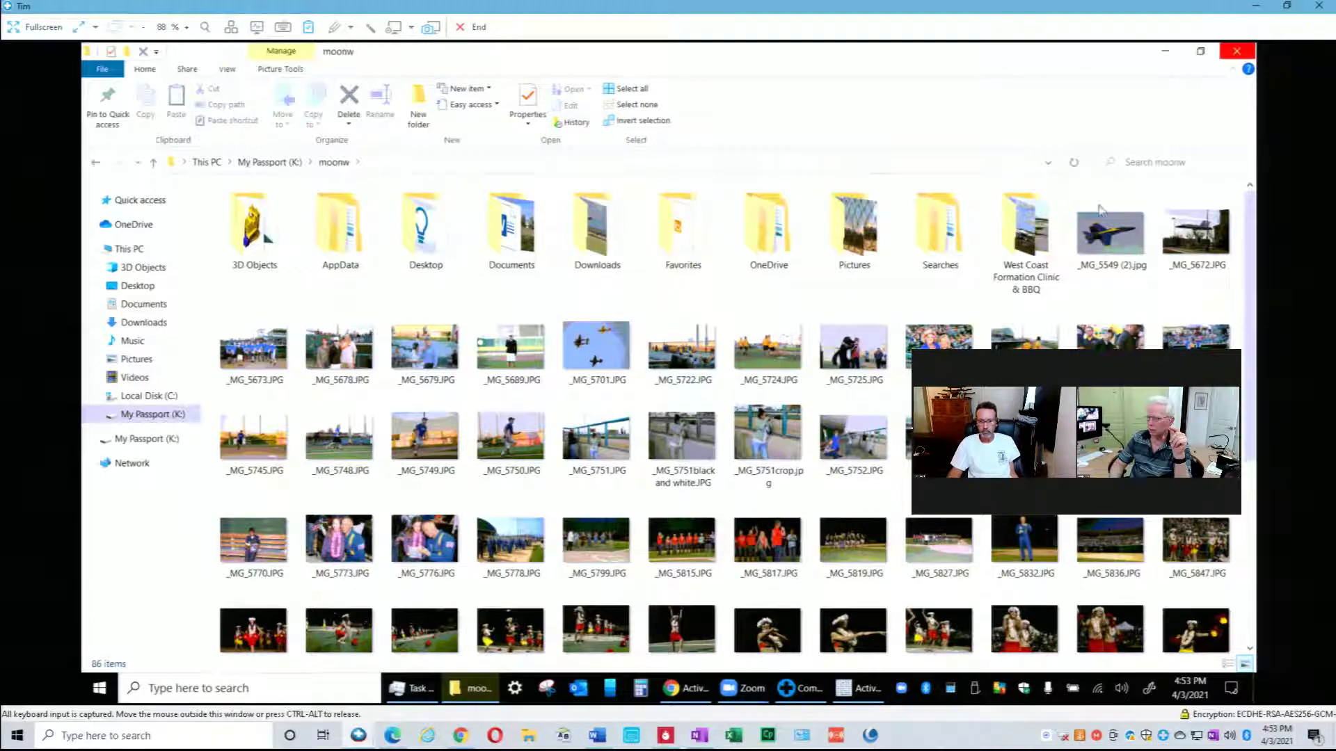
click(1236, 51)
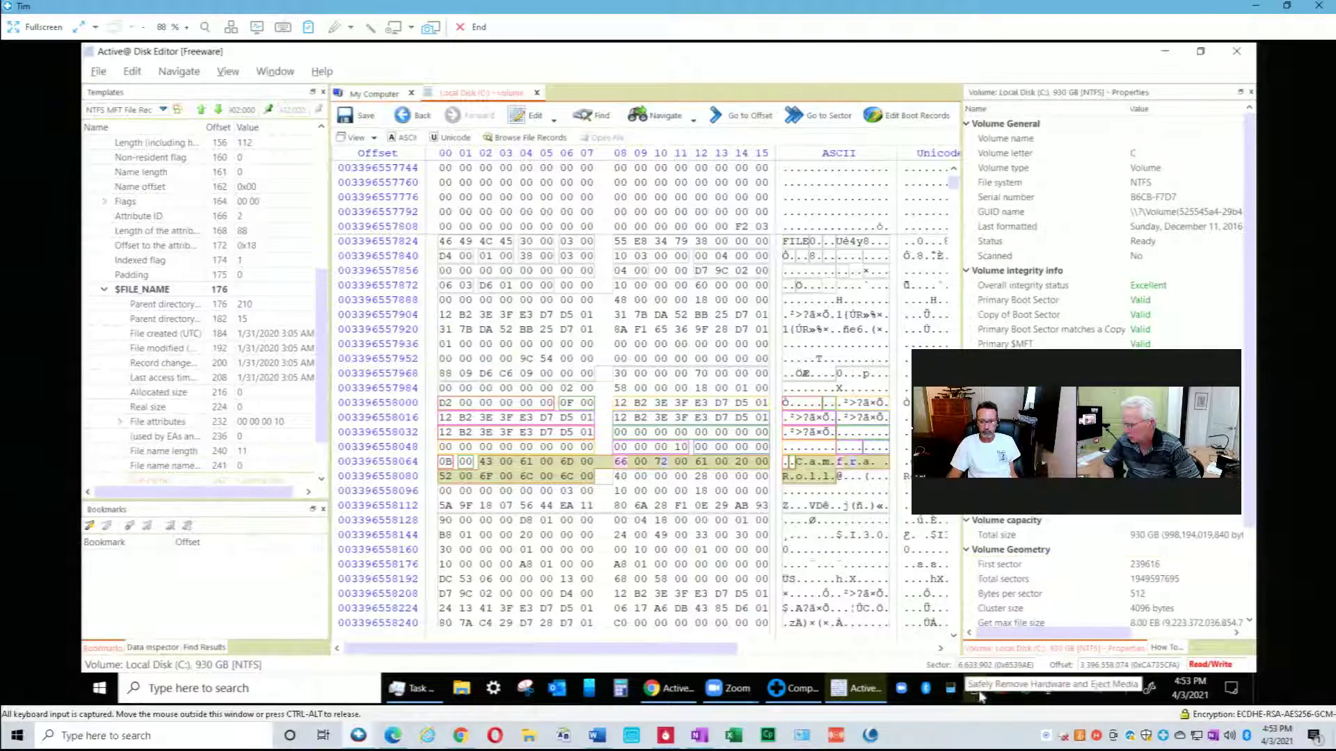
- Try to safely eject the My Passport drive from Windows
click(977, 694)
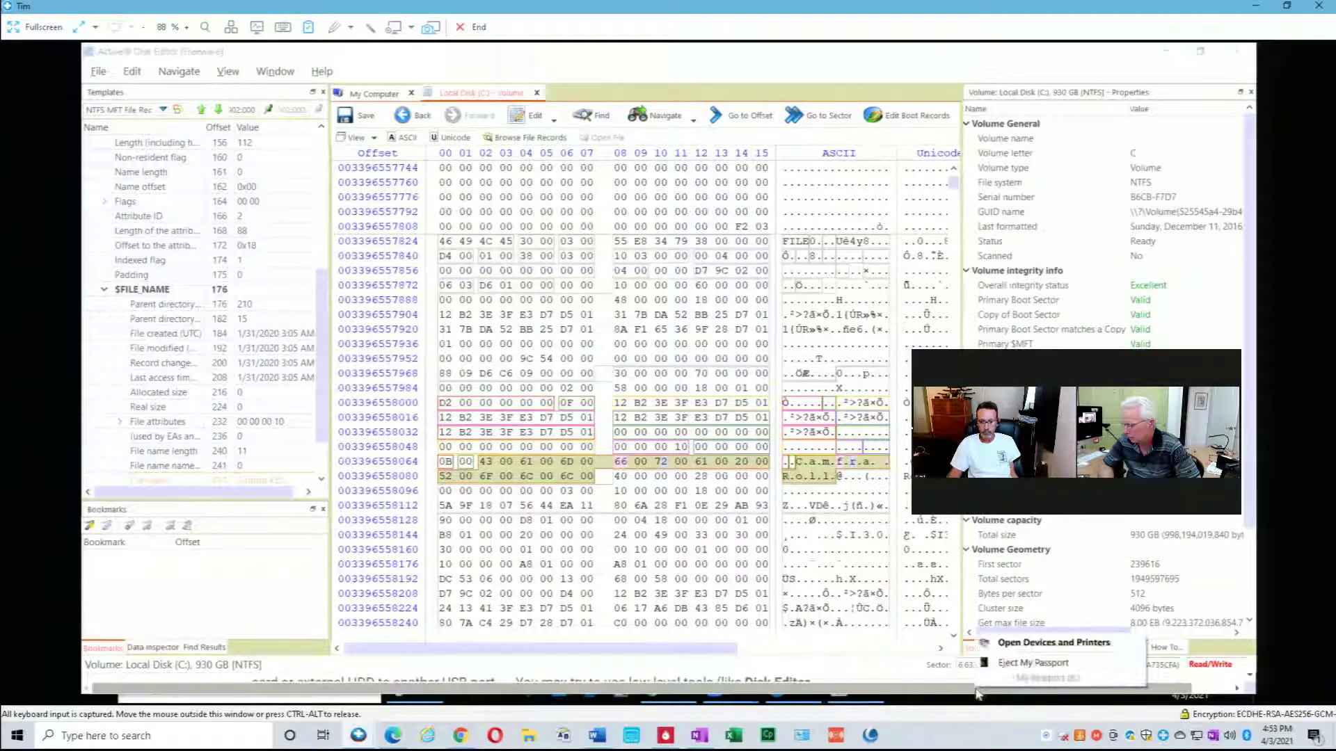
click(1016, 665)
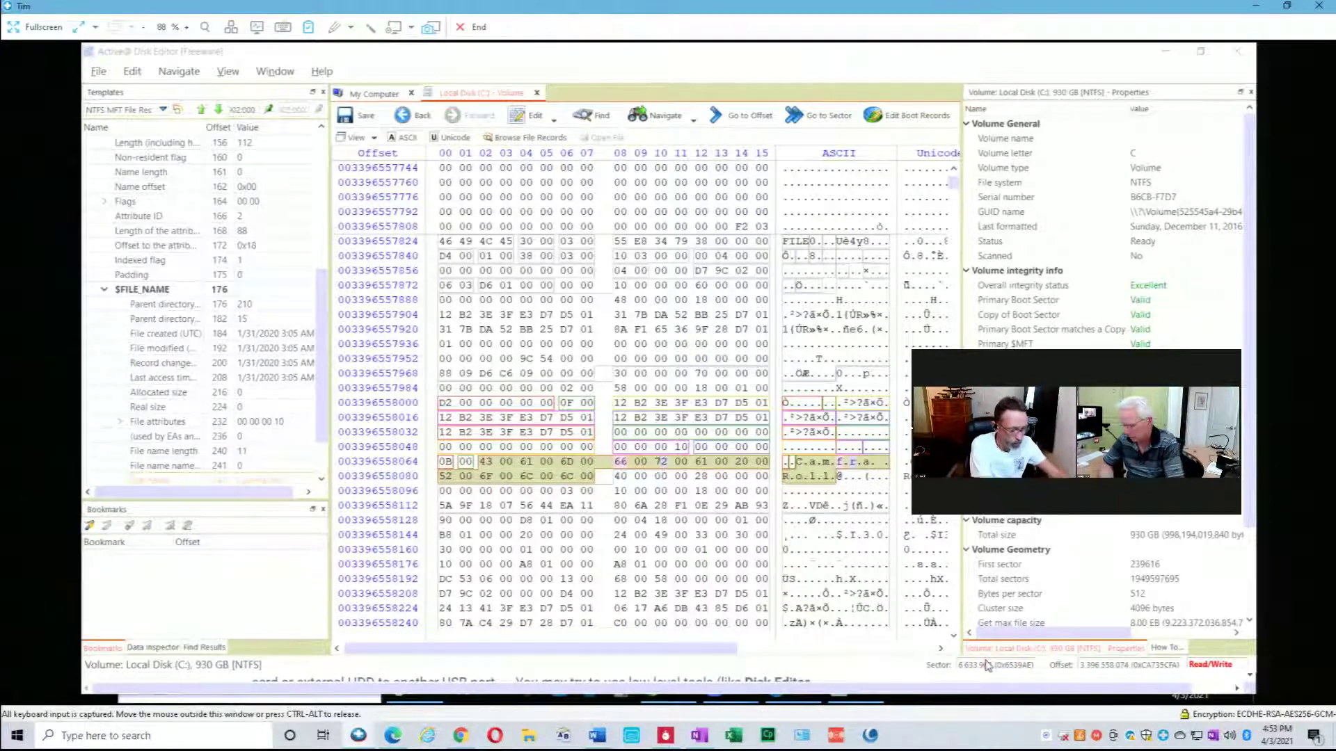
key(super)
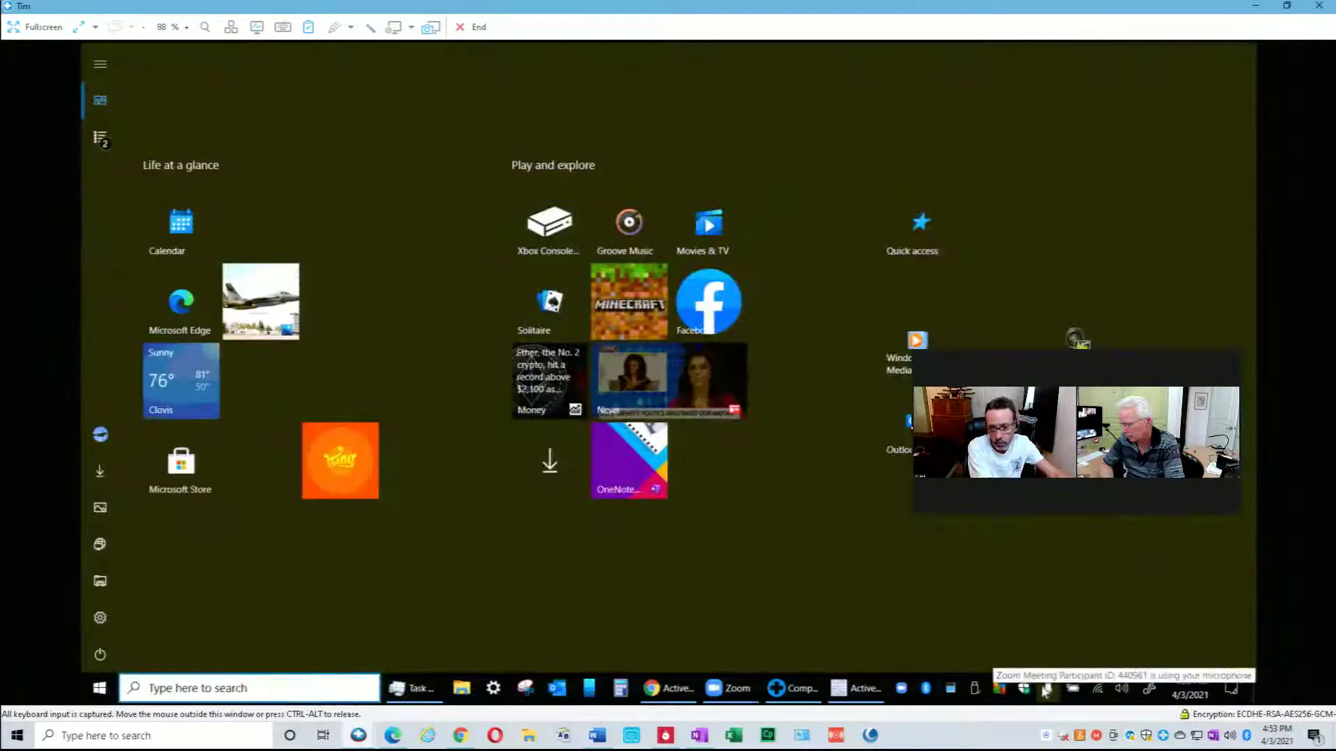
click(976, 689)
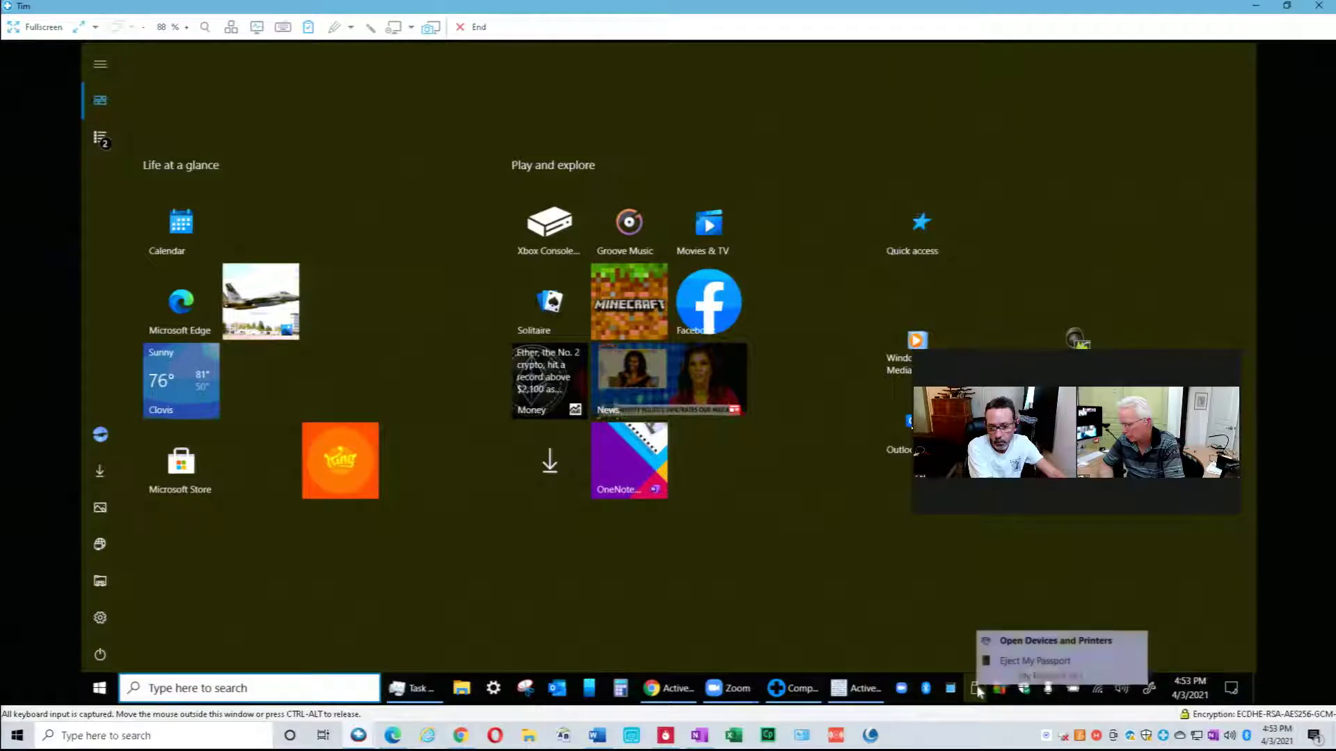
click(1028, 662)
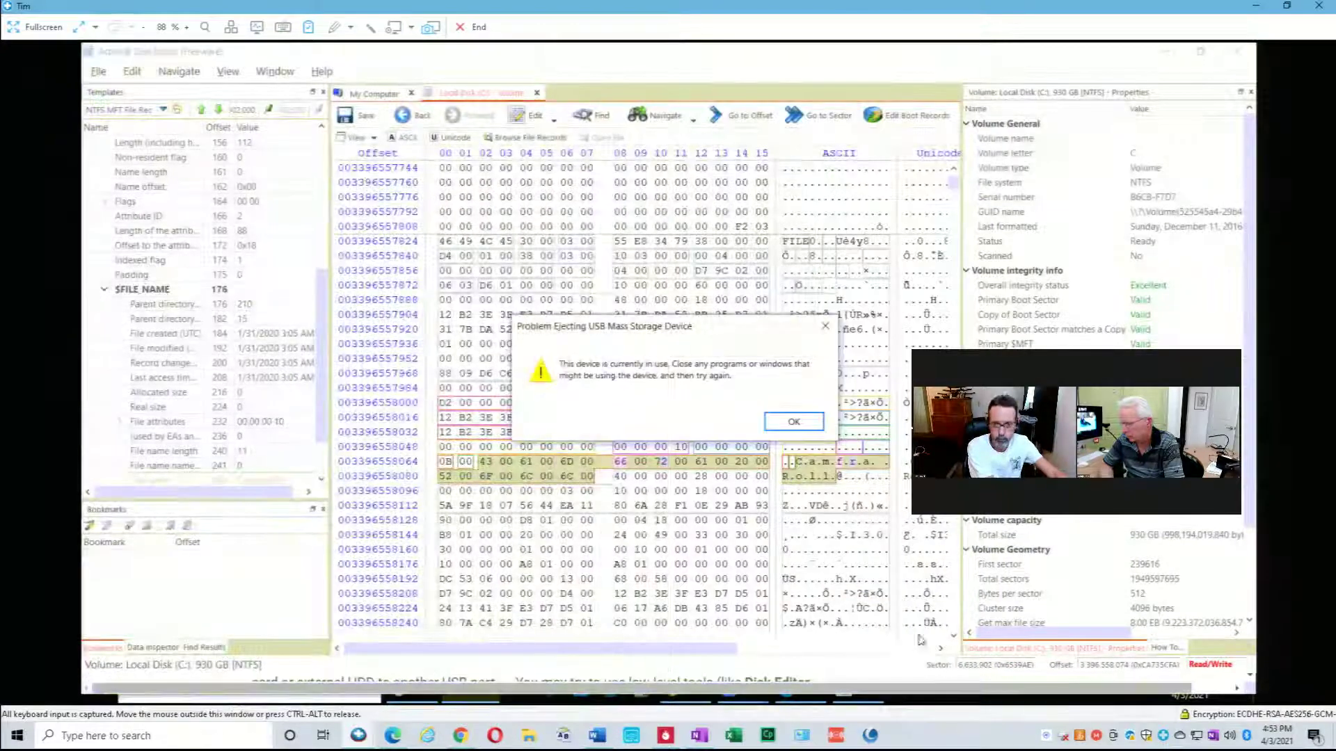
click(798, 423)
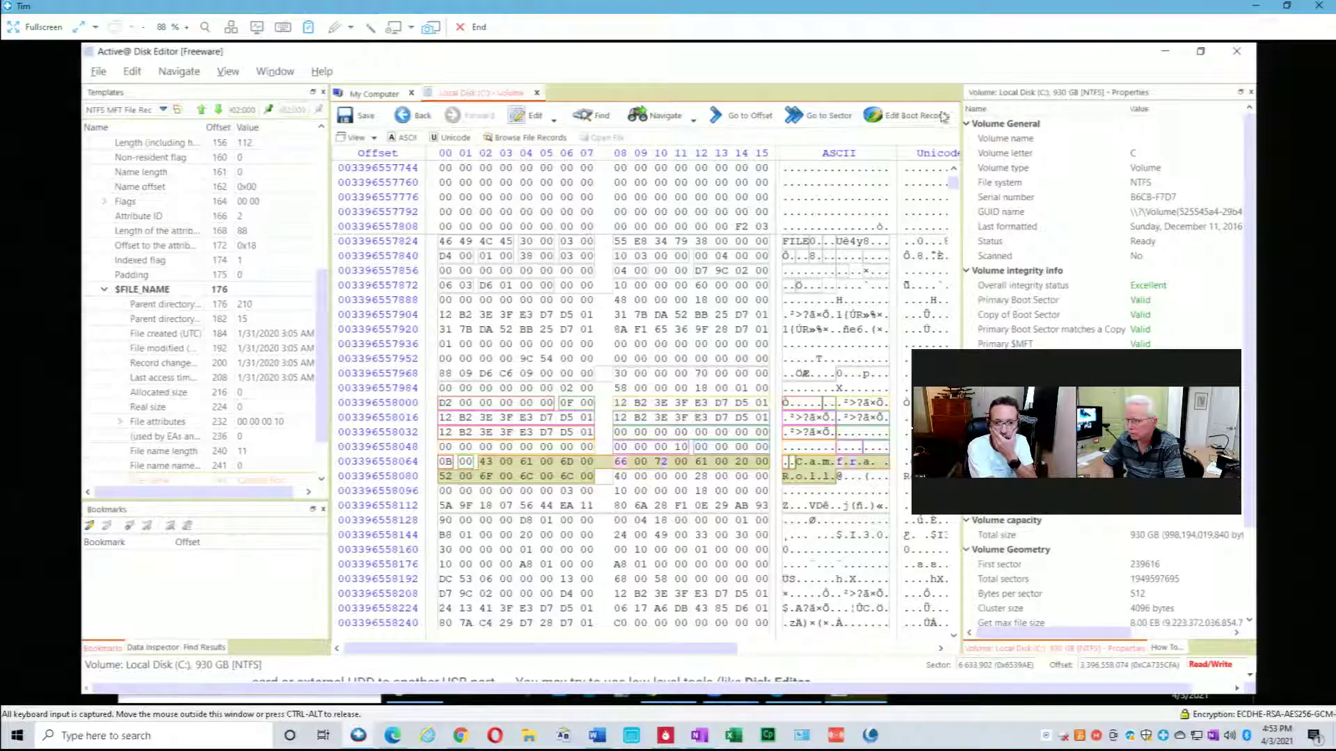
click(1237, 53)
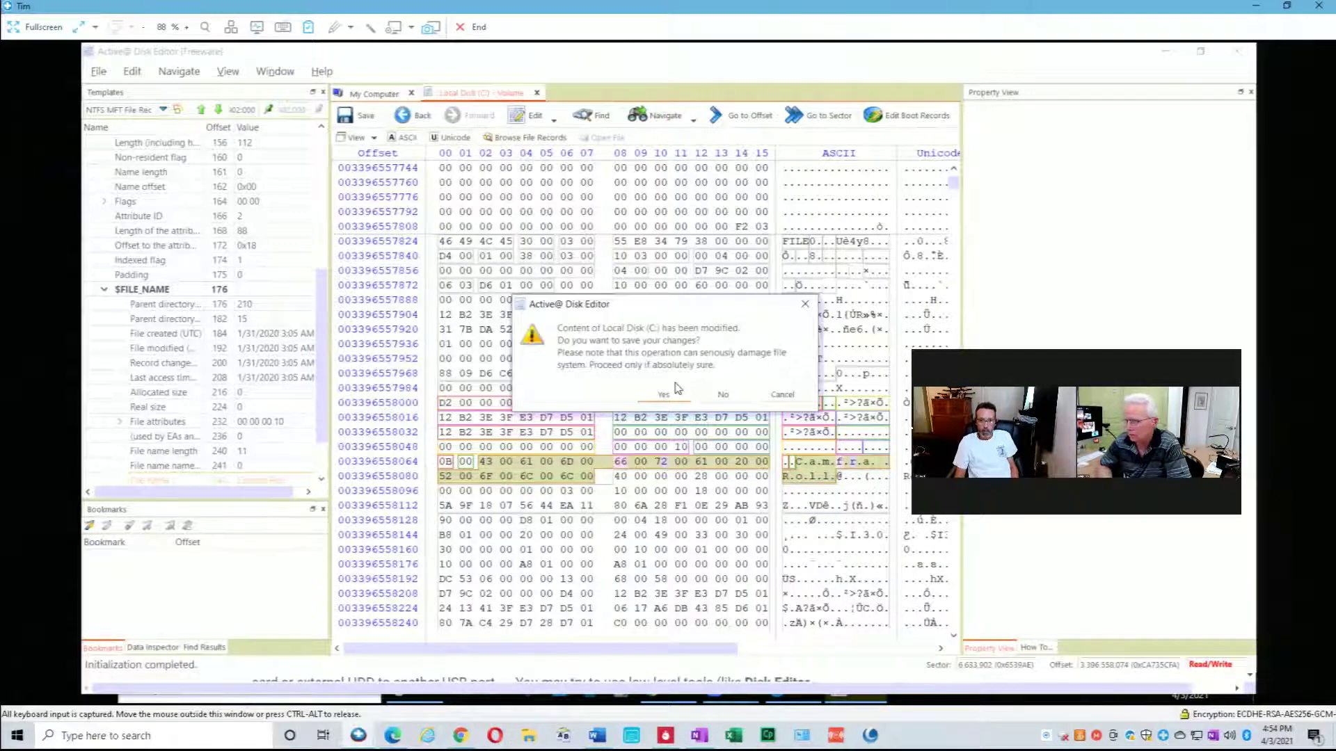
click(782, 395)
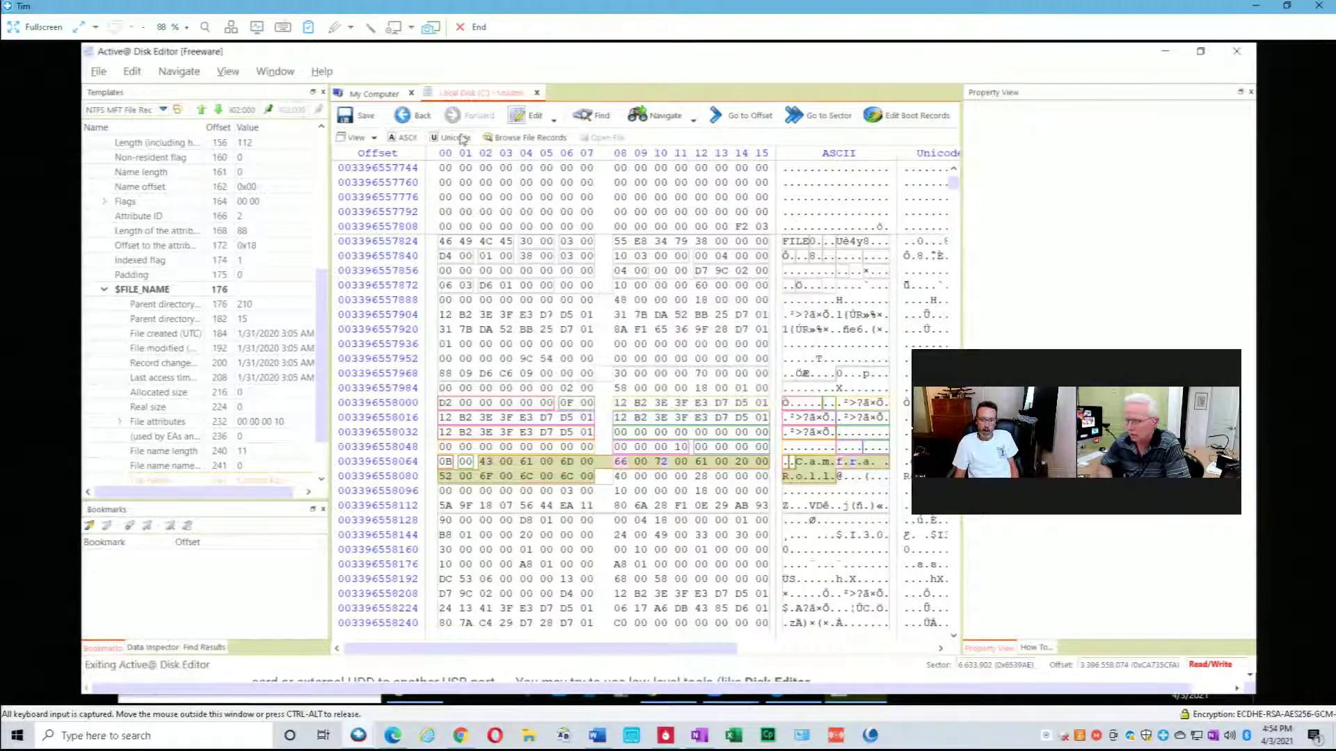
click(98, 72)
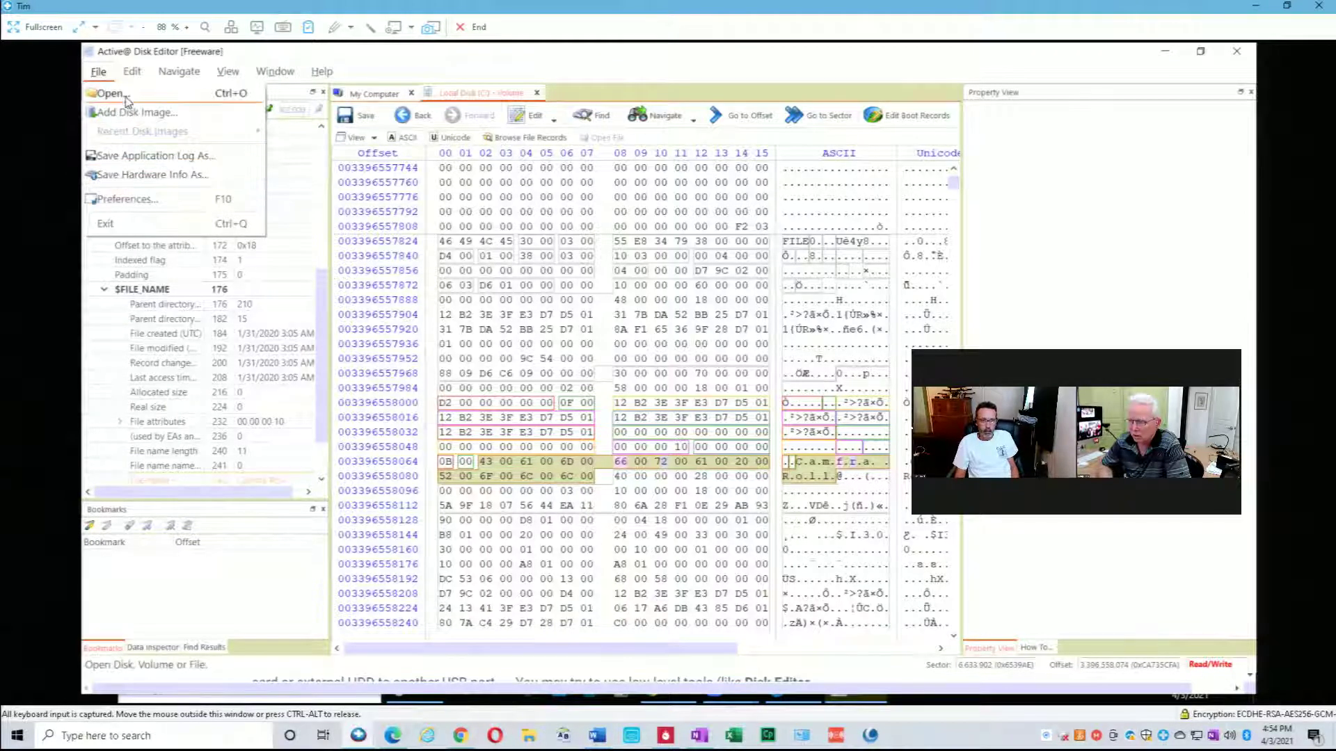
mouse_move(134, 72)
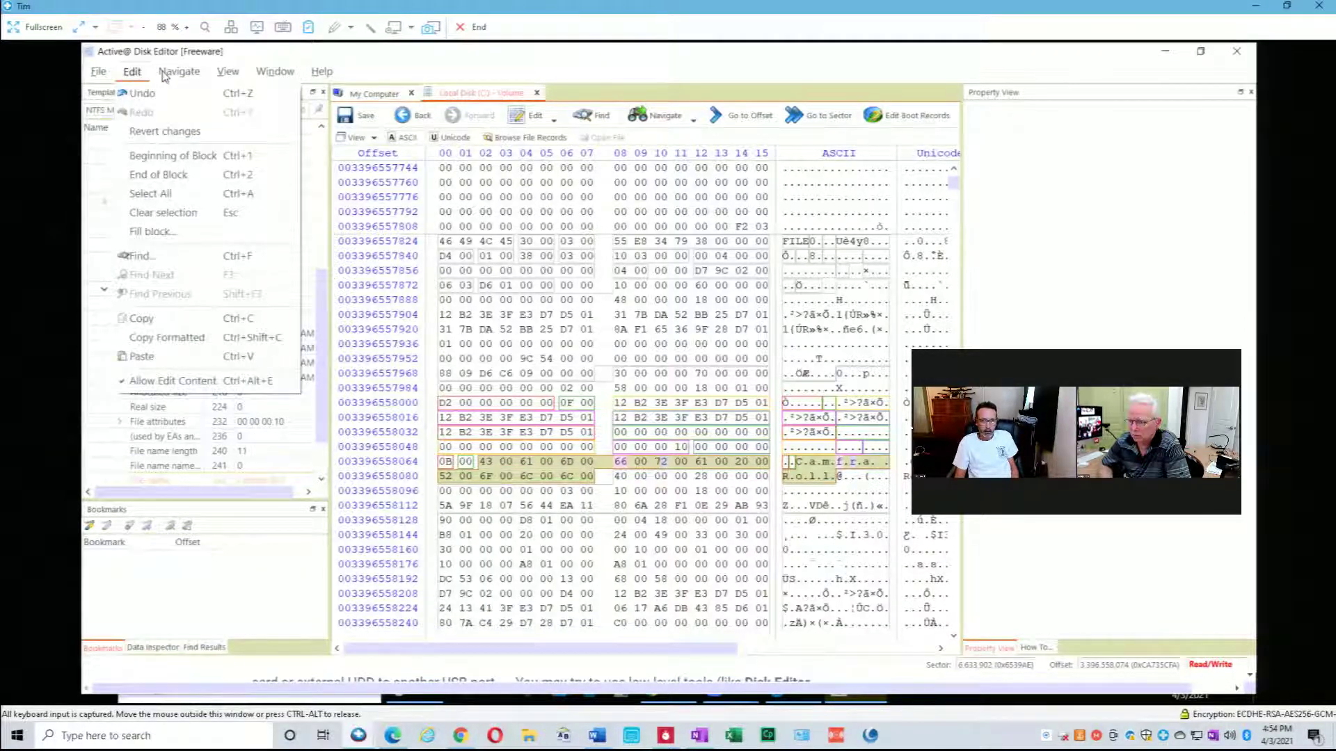
mouse_move(184, 74)
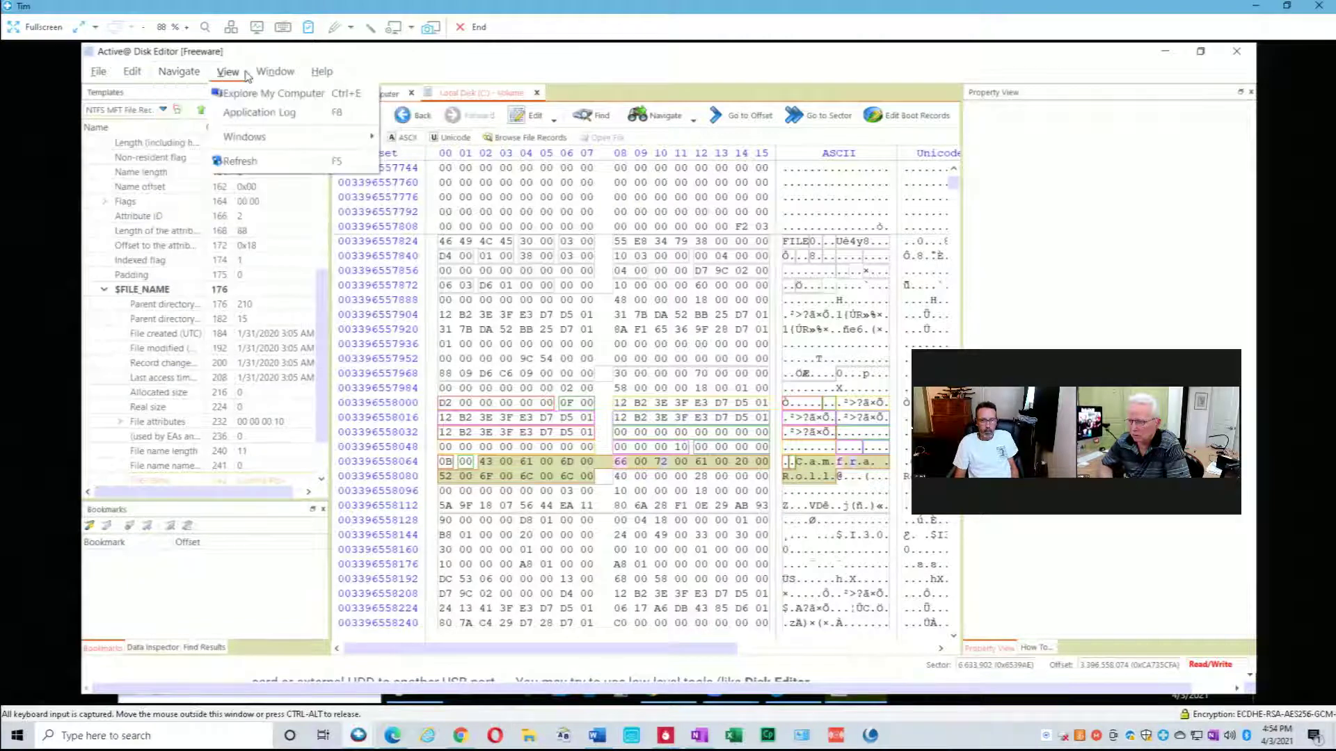
- Try to exit the disk editor while saving the modified contents of Local Disk (C:)
click(1239, 58)
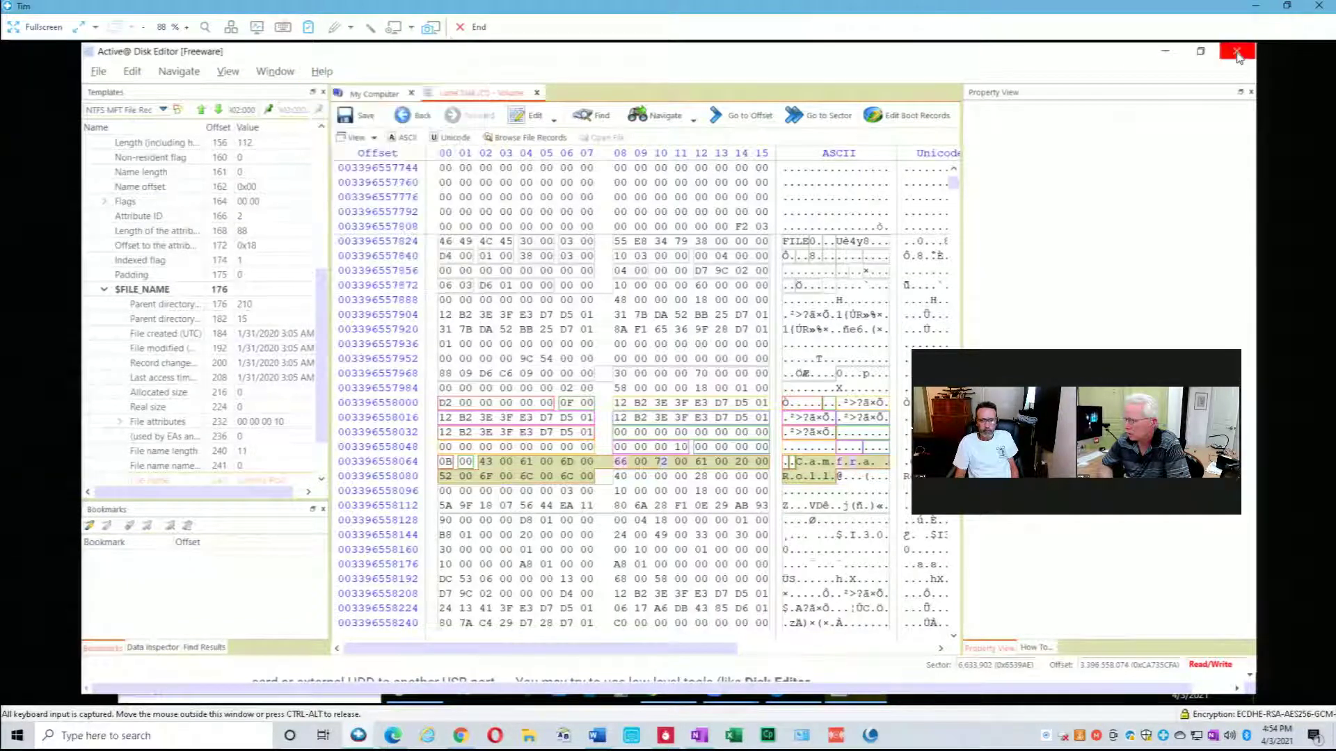
click(1238, 55)
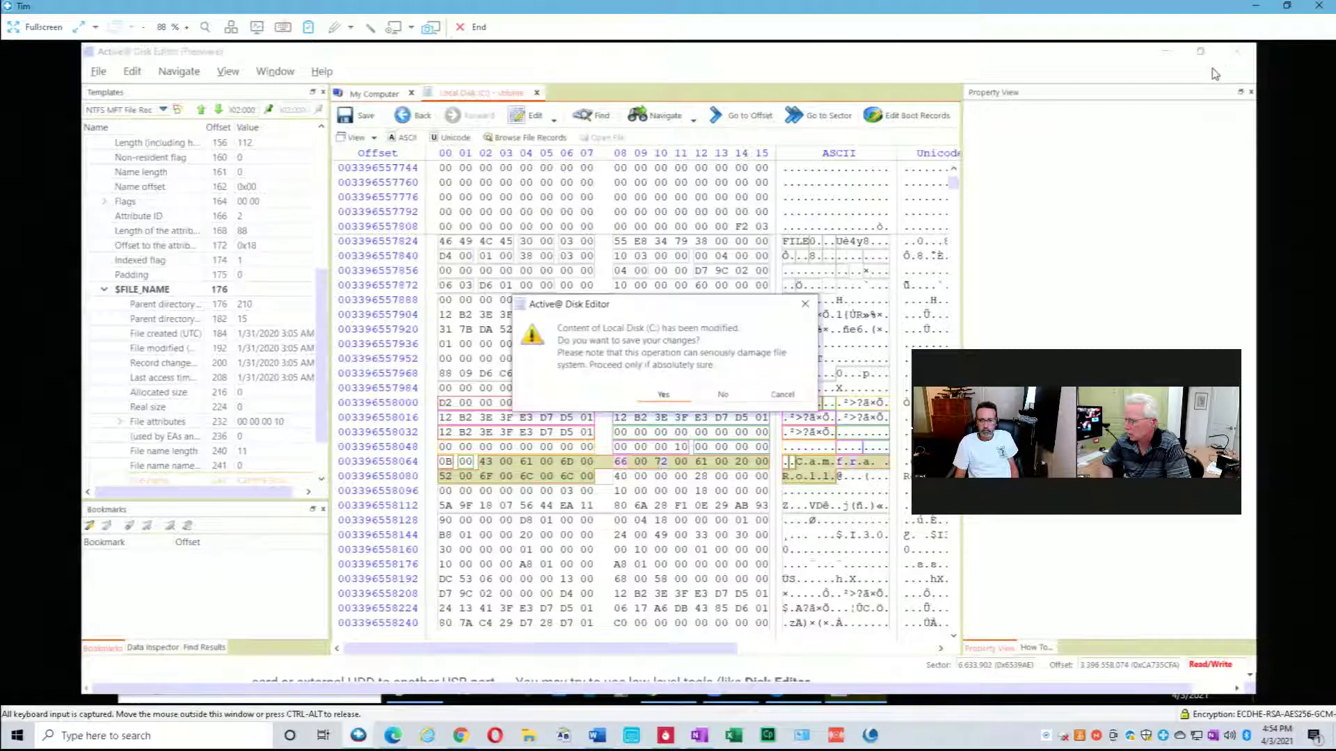
click(665, 395)
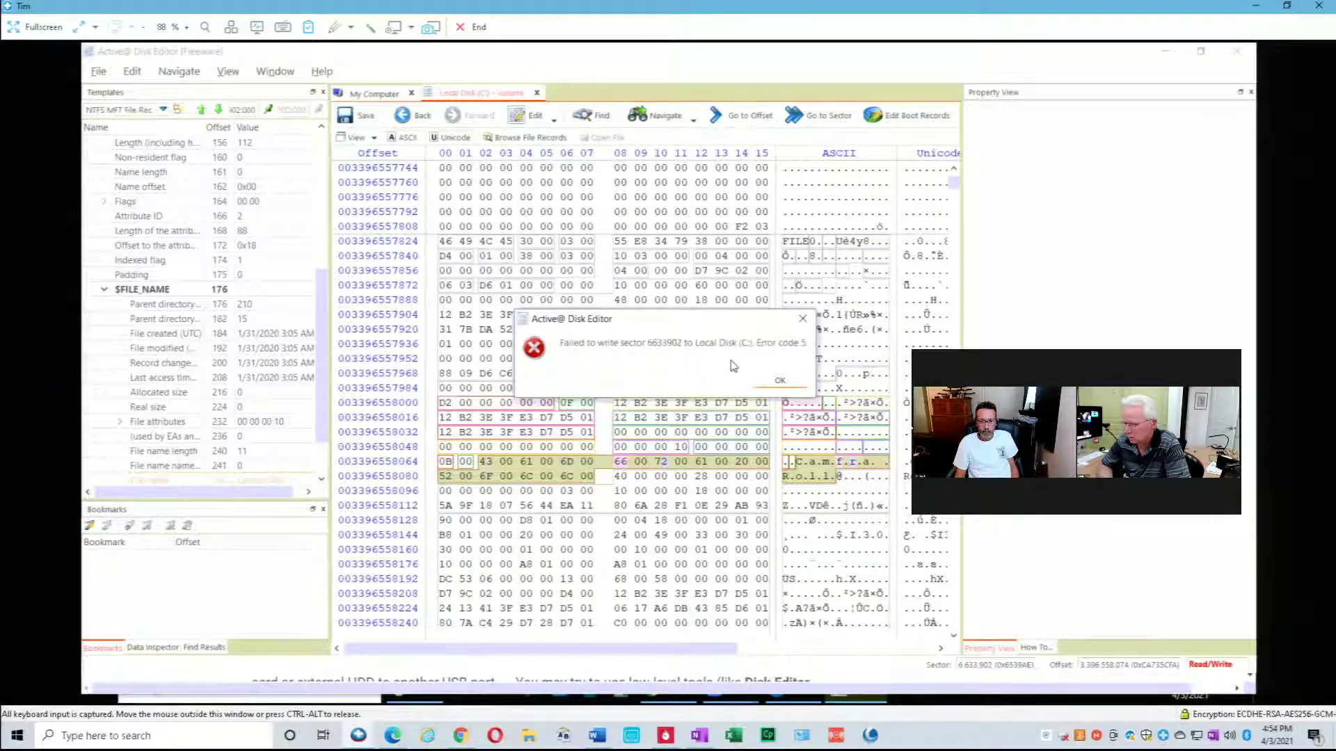
click(780, 384)
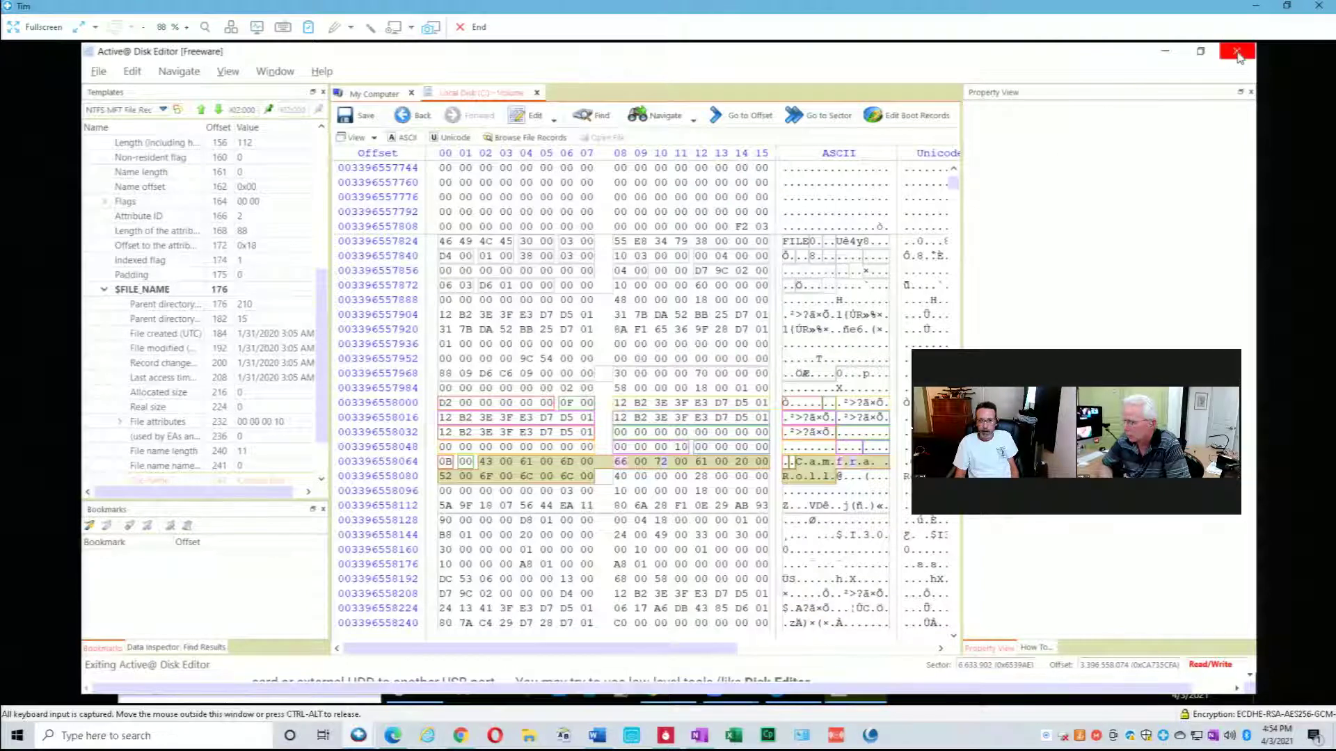
- Exit the disk editor, discard the changes to Local Disk (C:), and decline the online survey
click(1238, 55)
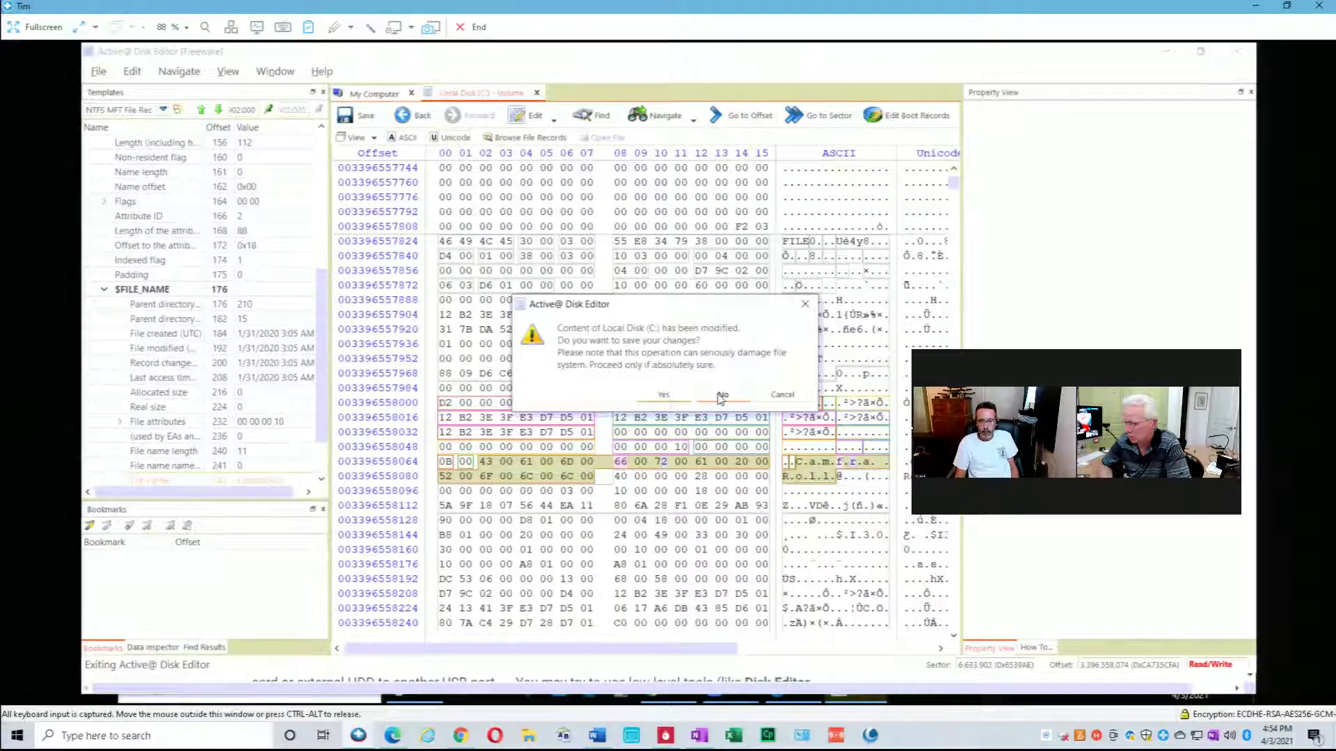
click(723, 395)
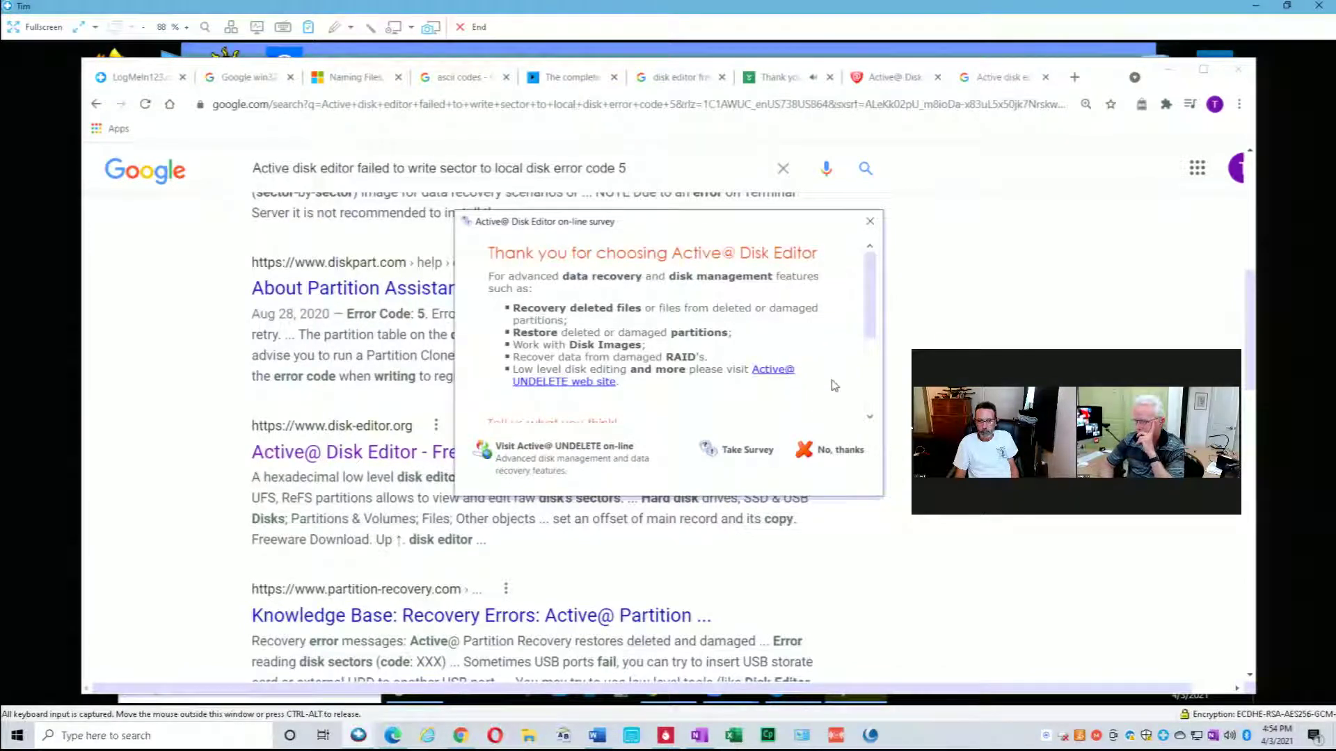
click(841, 451)
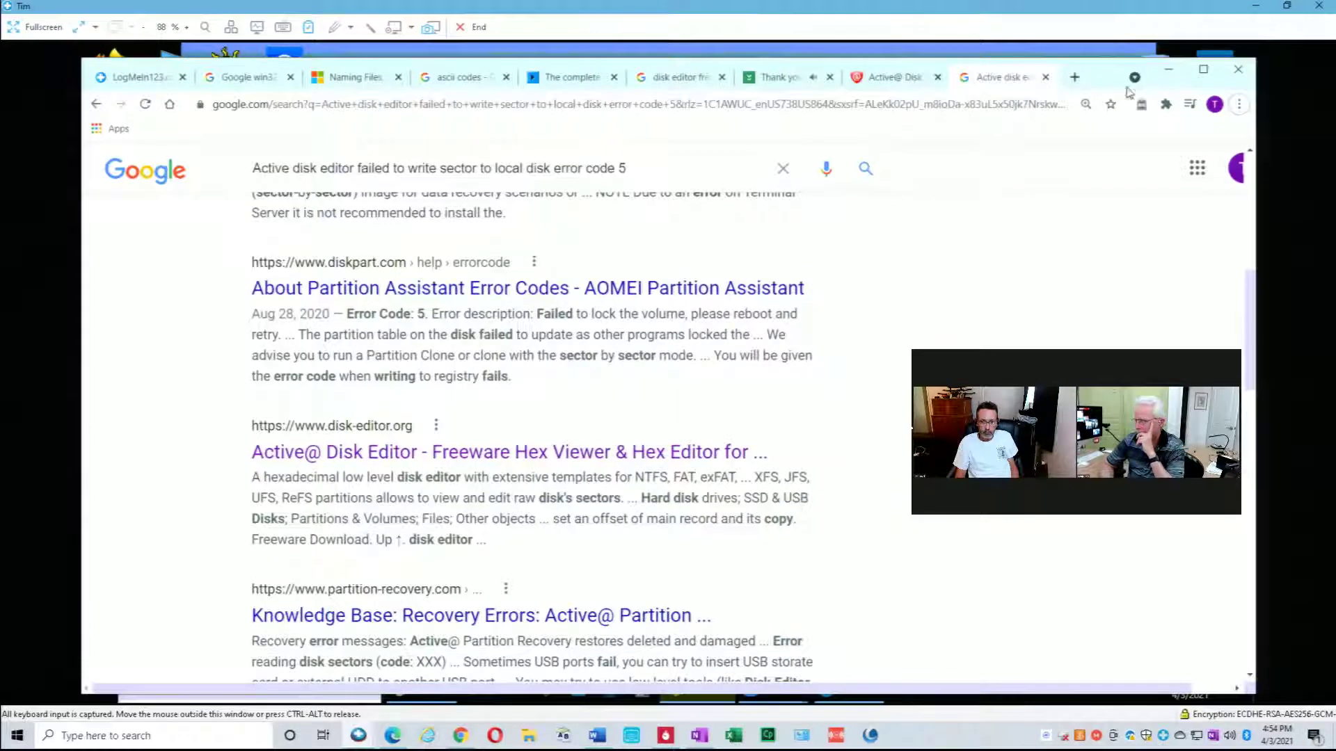
- Minimize the browser and check the Windows safe-removal options for connected devices
click(1169, 69)
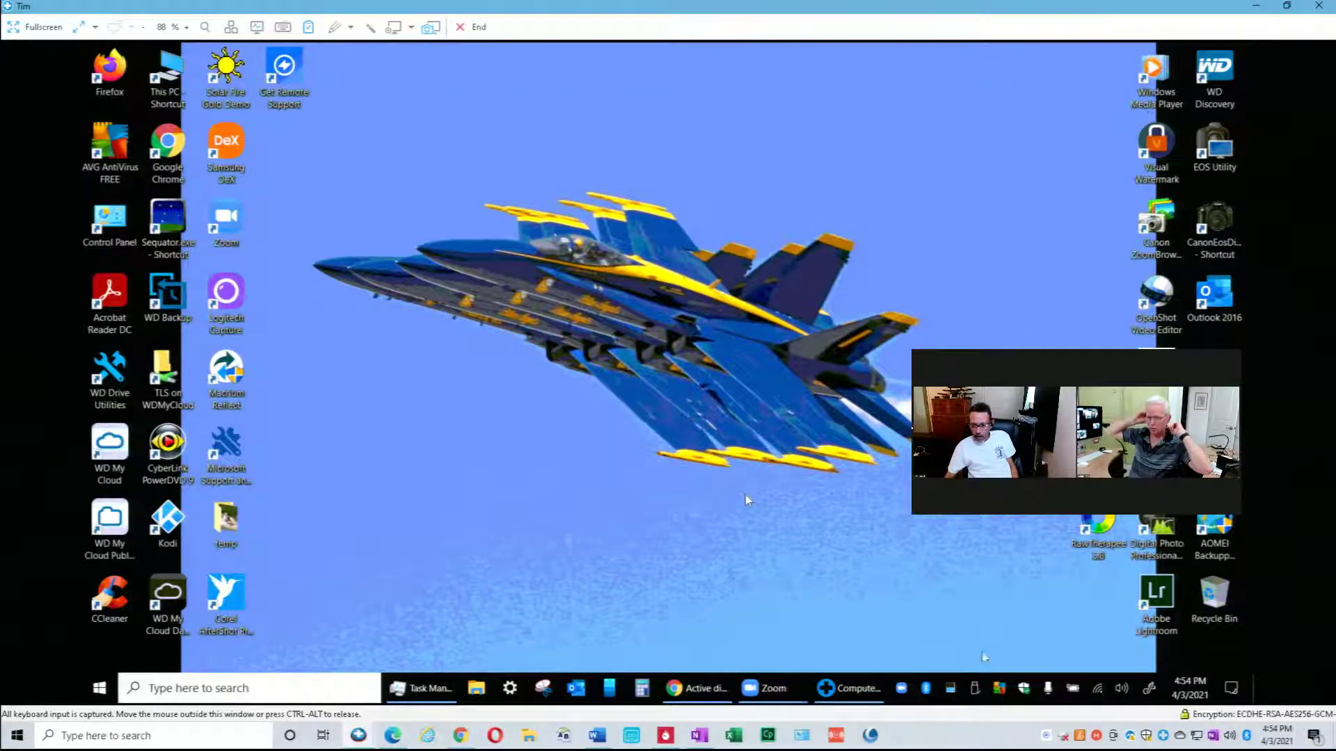
right_click(975, 691)
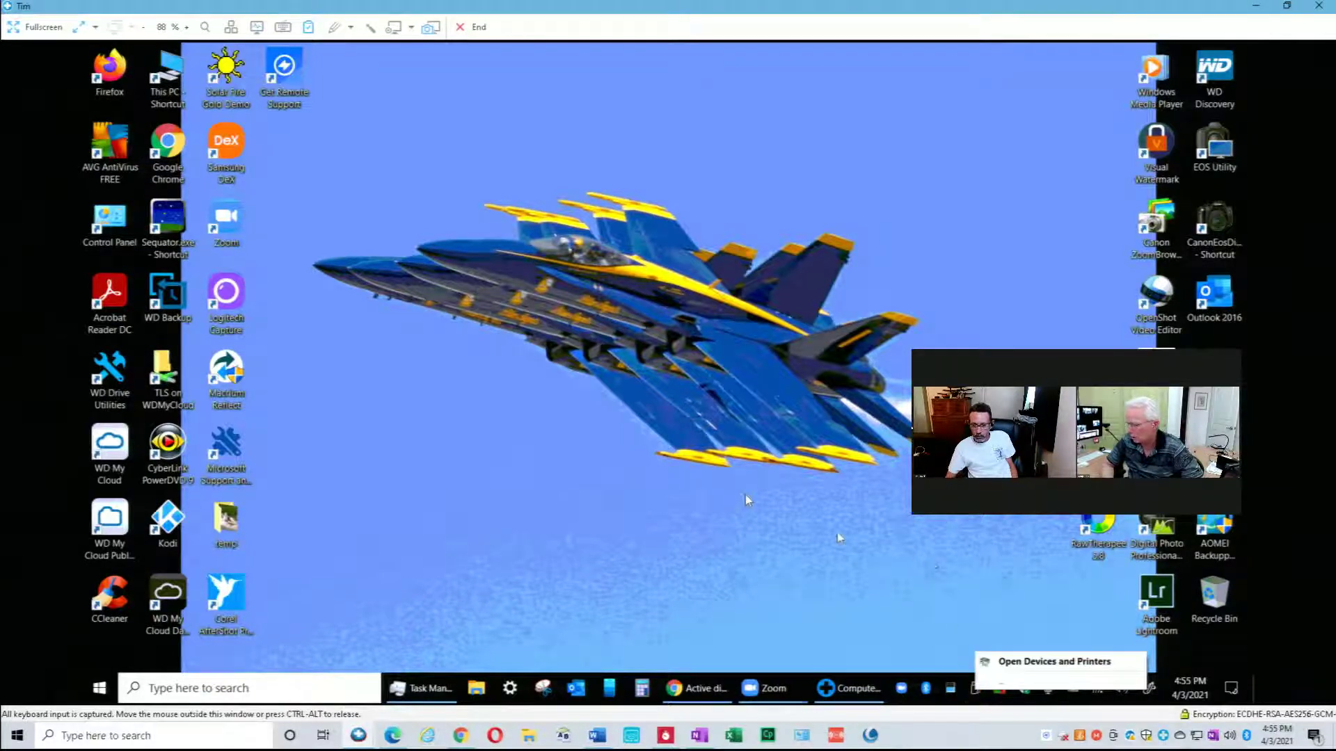
click(769, 549)
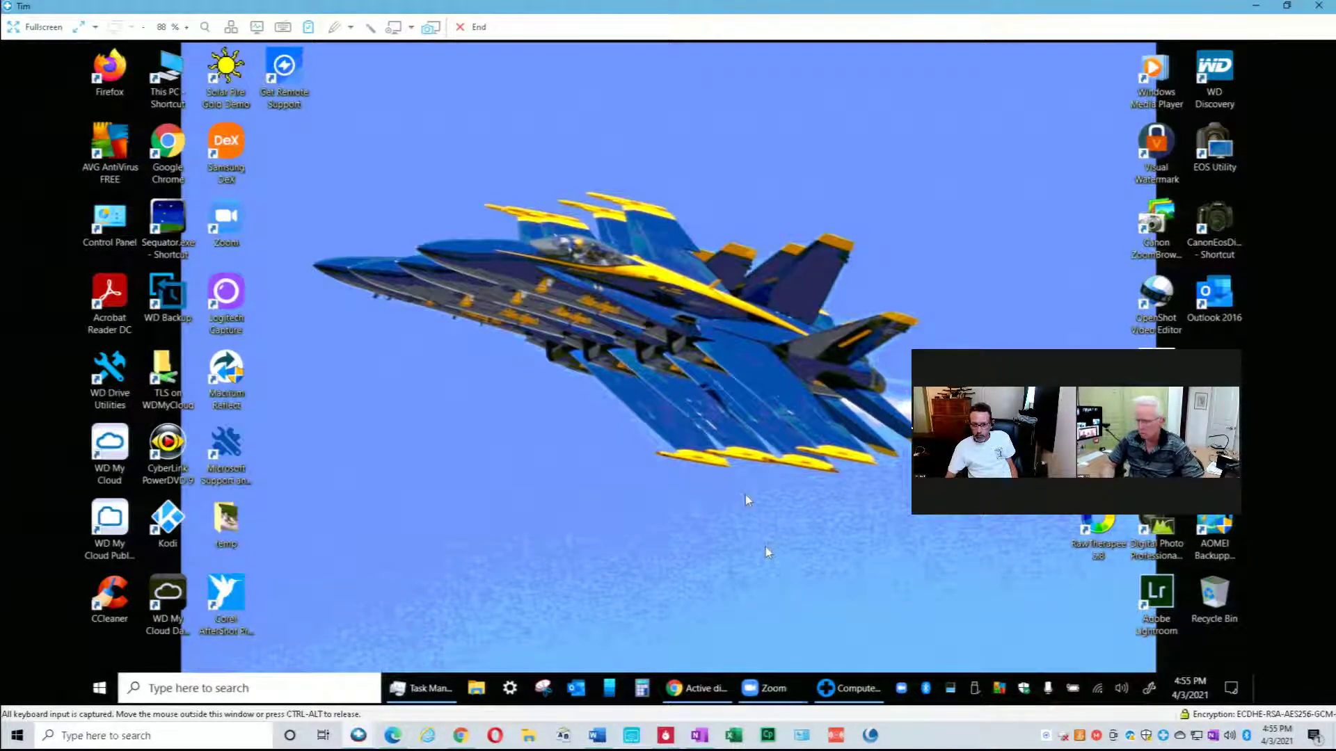
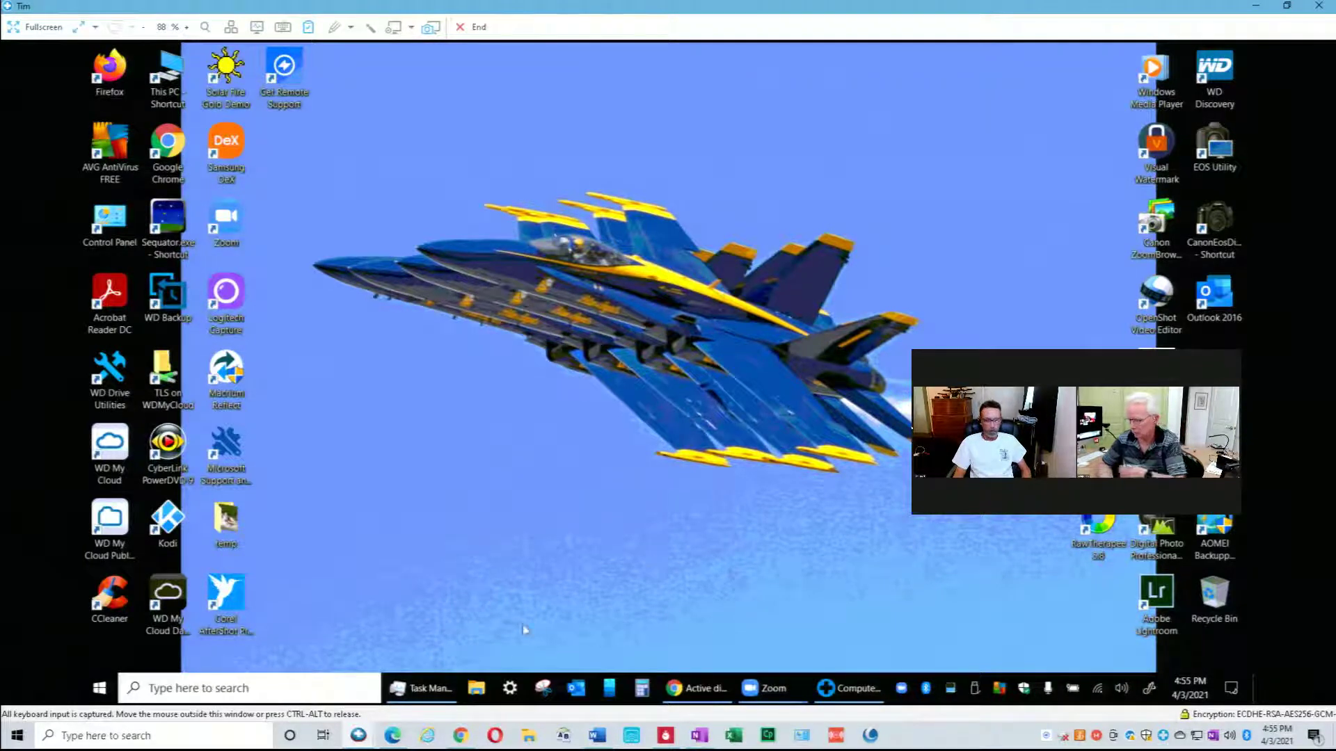
- Recheck the West Coast folder's name and details in moonw on My Passport (K:) in File Explorer, and minimize the Explorer windows
click(476, 691)
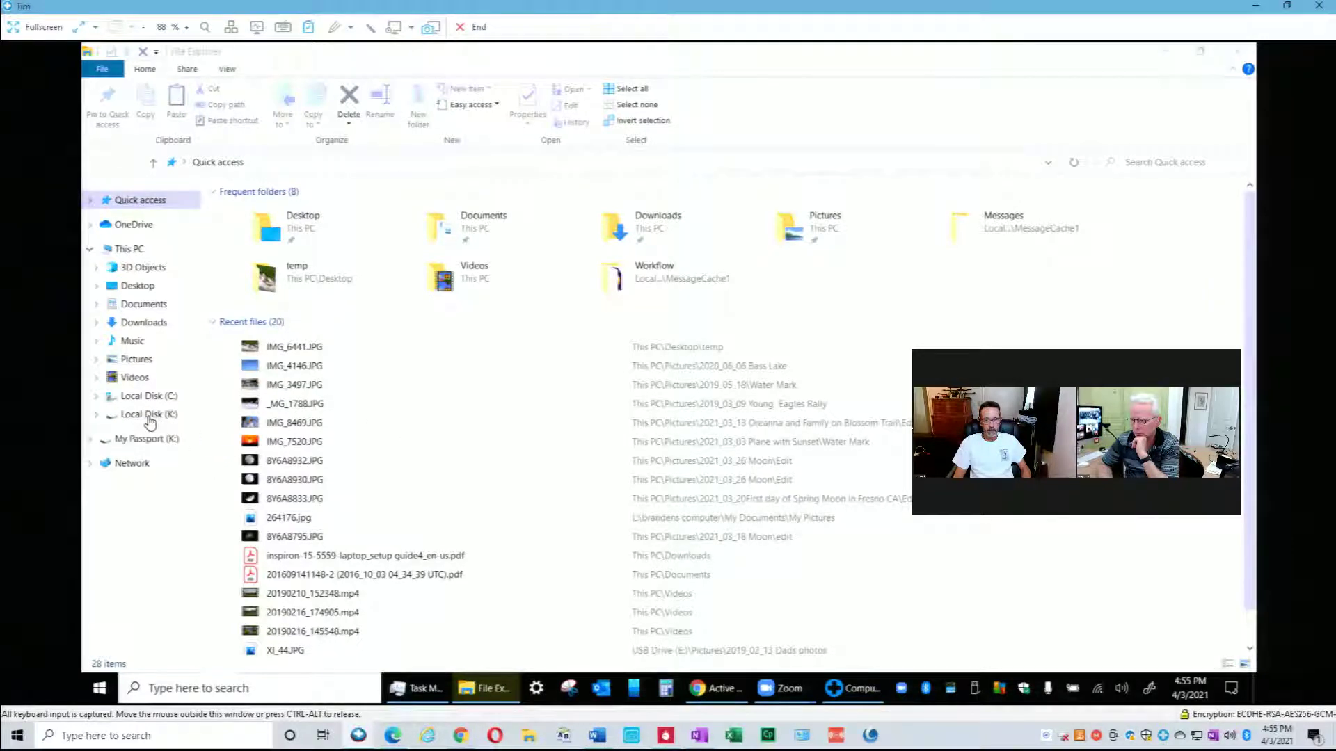
click(150, 416)
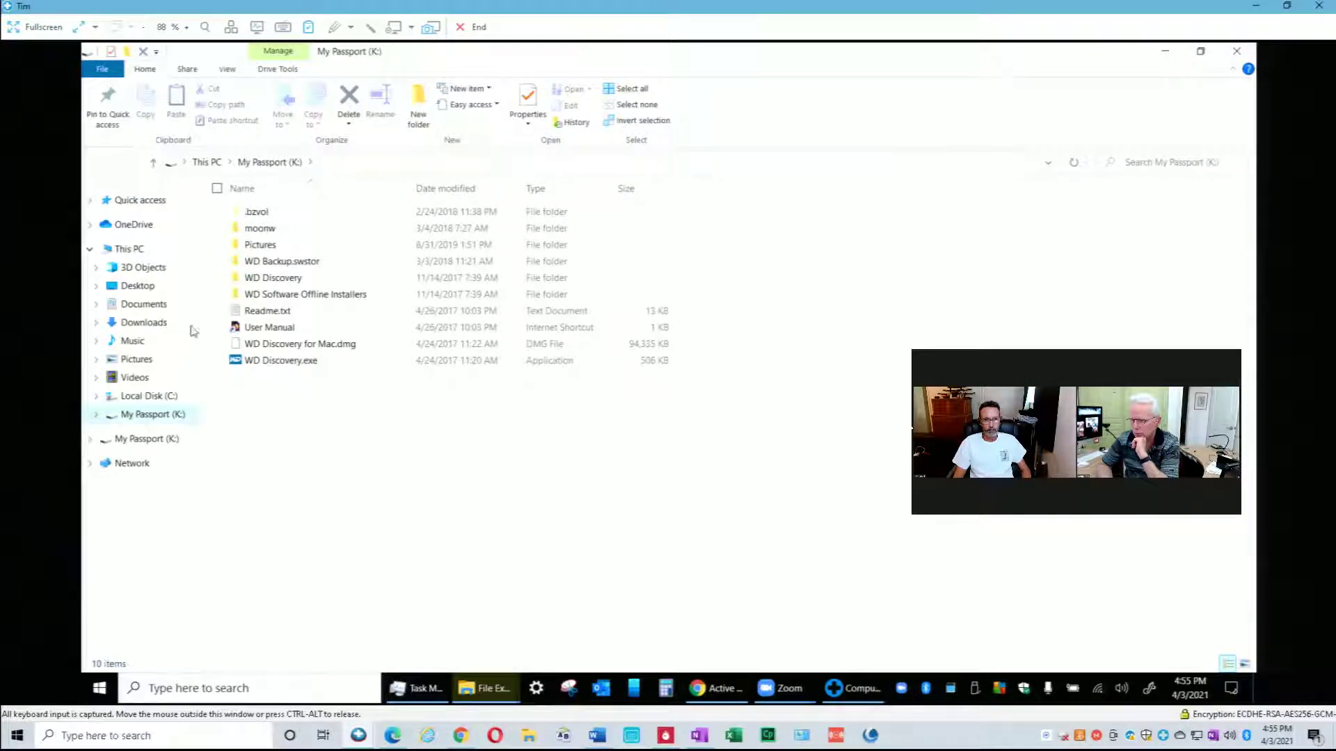
double_click(264, 231)
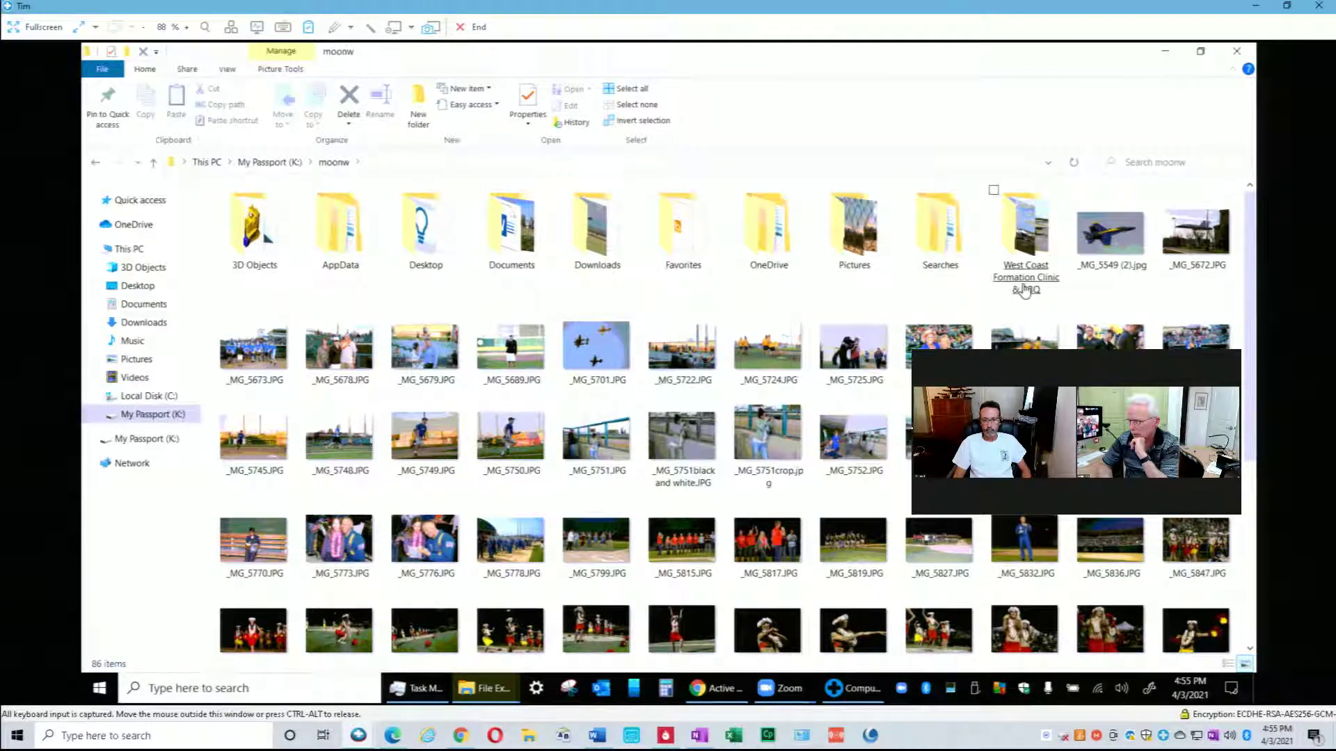
mouse_move(1044, 282)
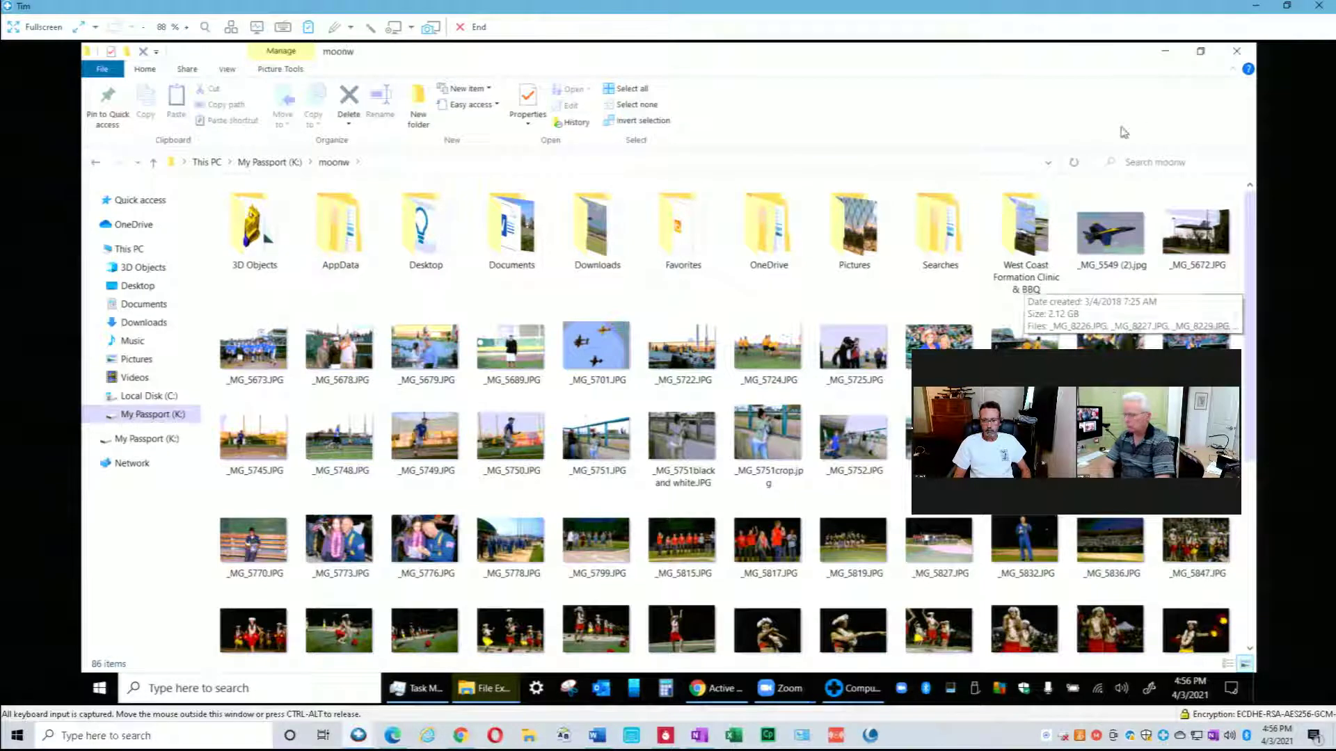
click(1166, 55)
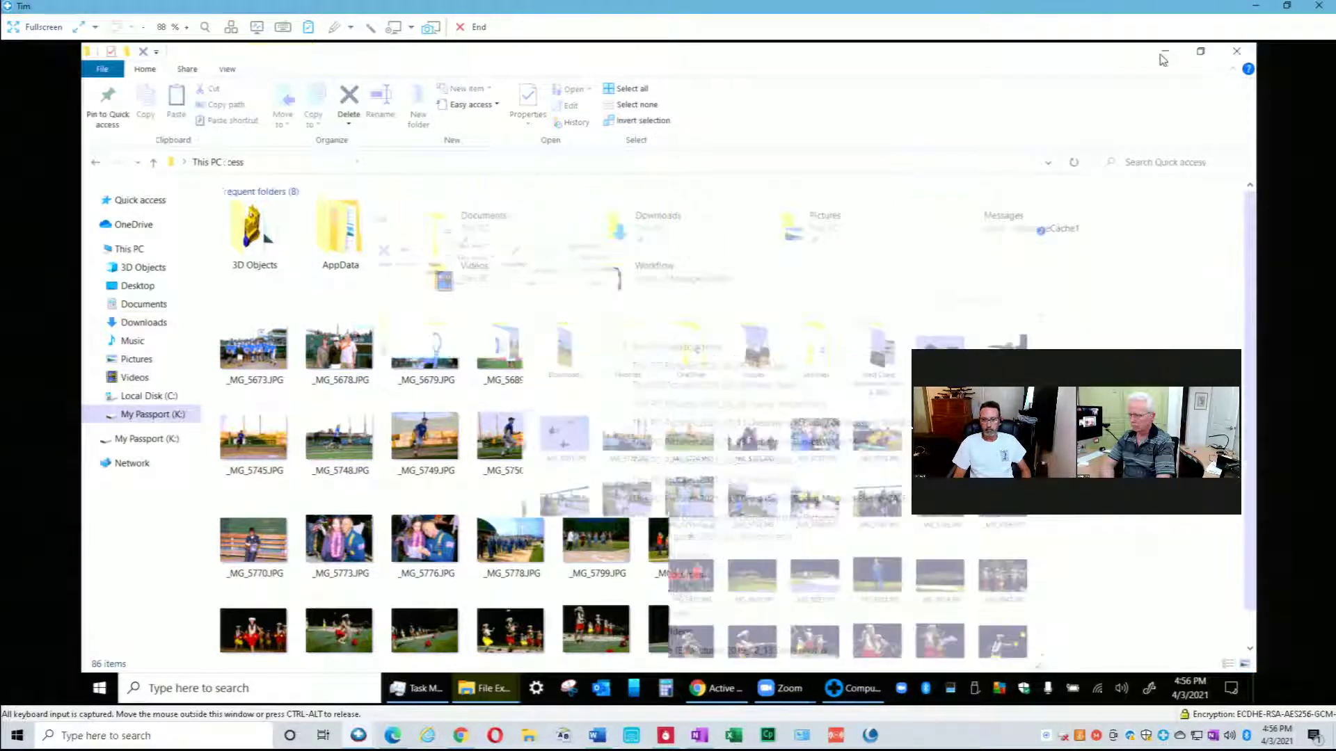
click(1154, 55)
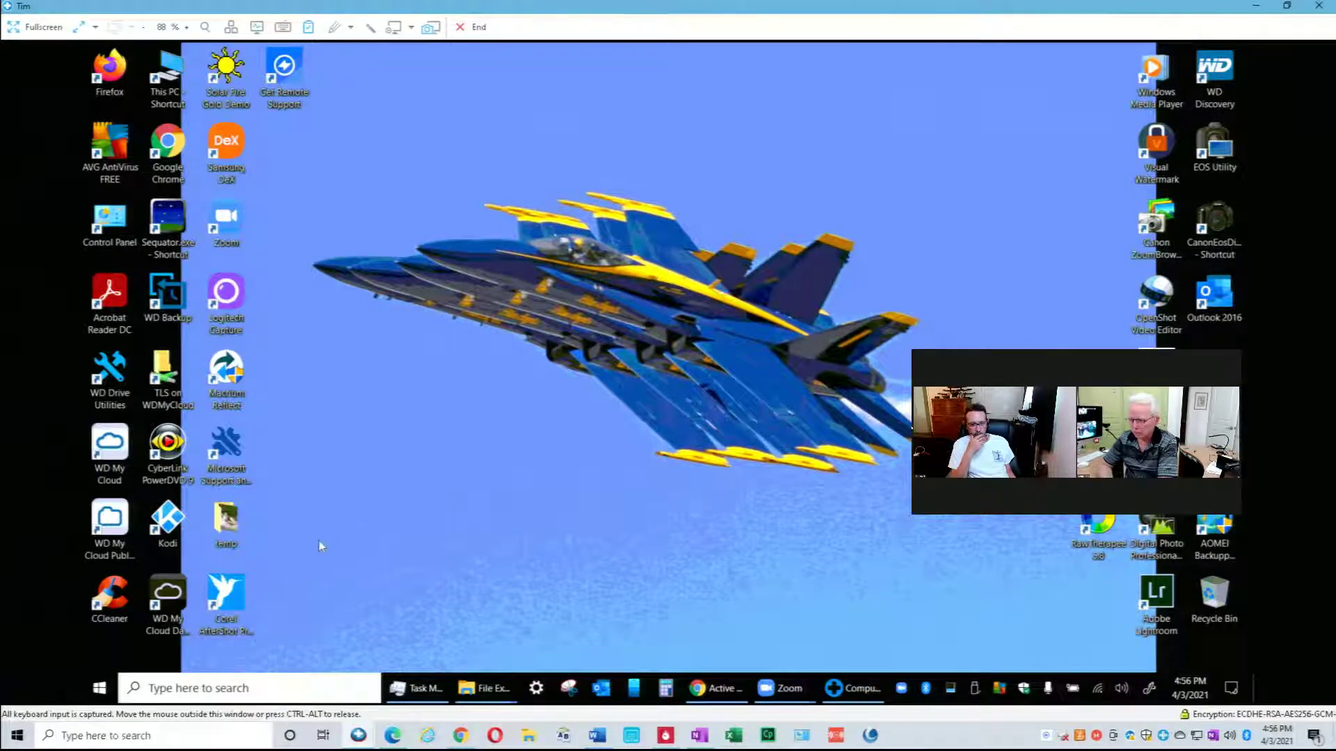
- Launch Active@ Disk Editor from Windows and allow it to make changes to the device
key(super)
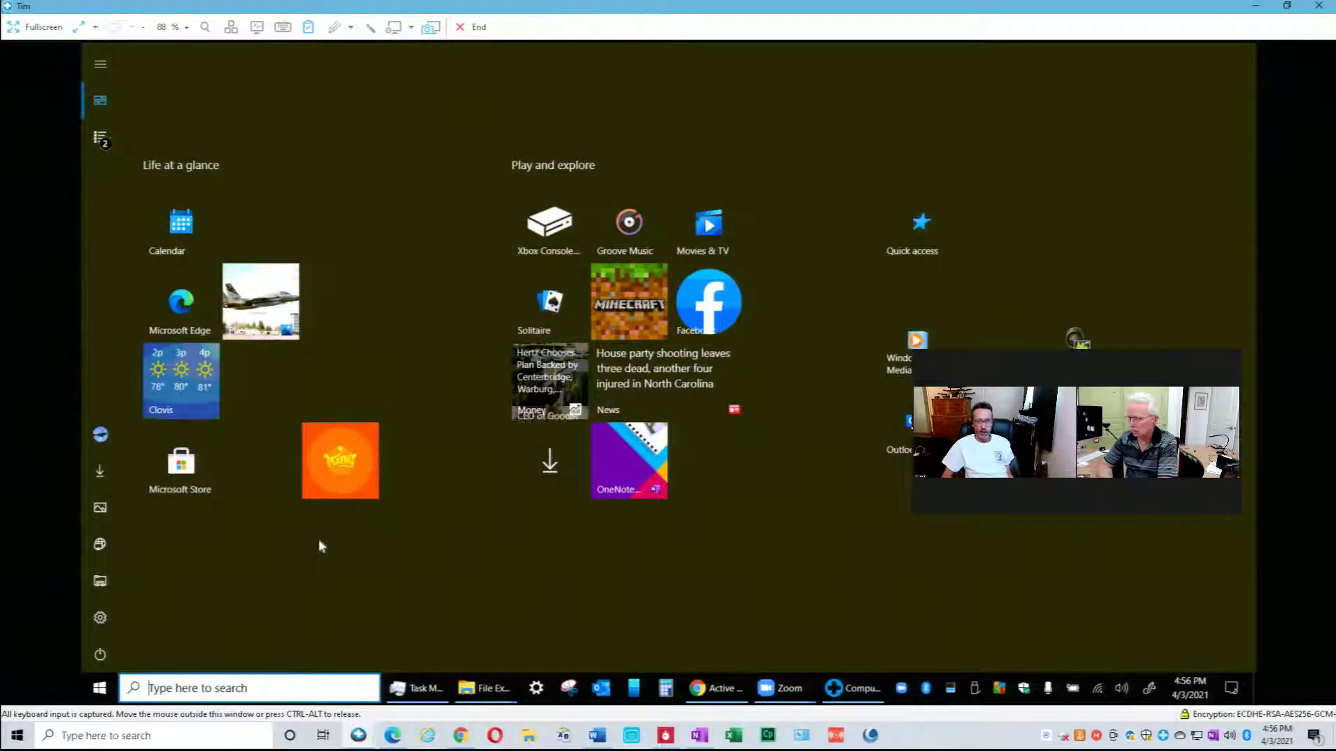
click(106, 147)
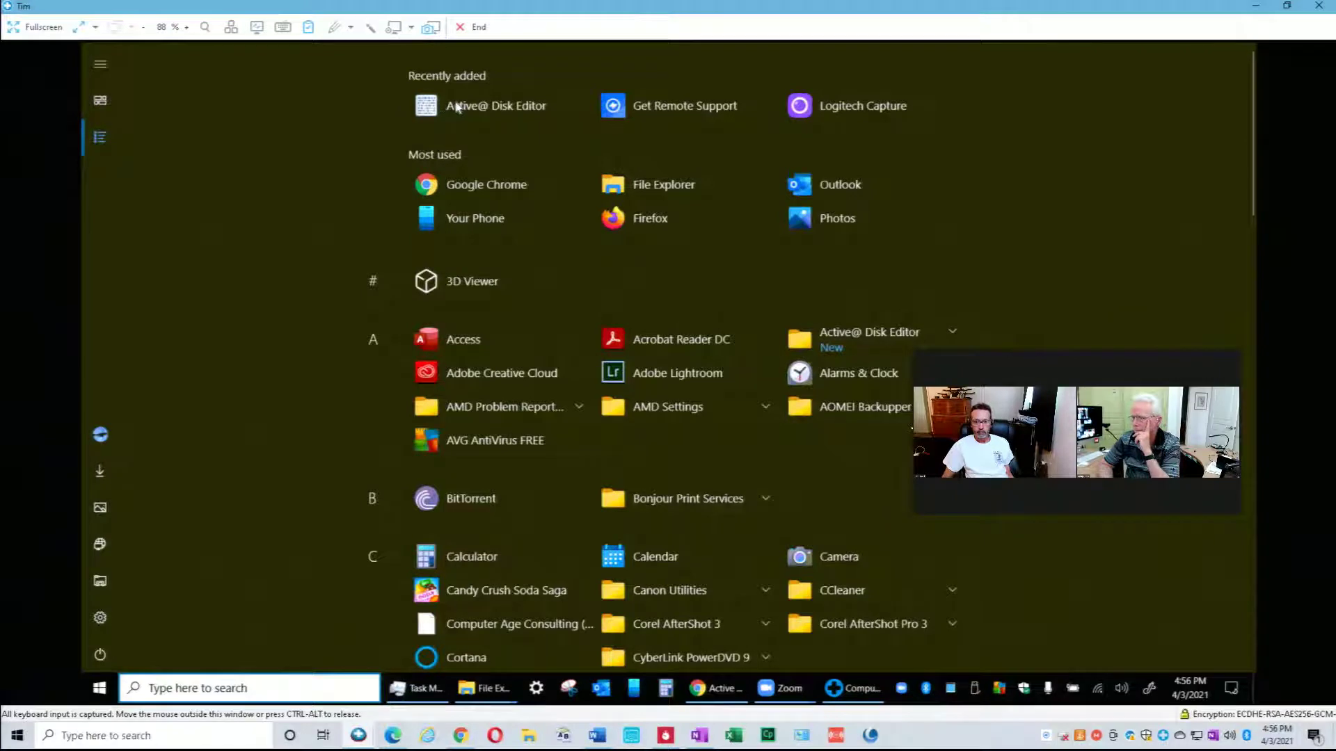
click(461, 112)
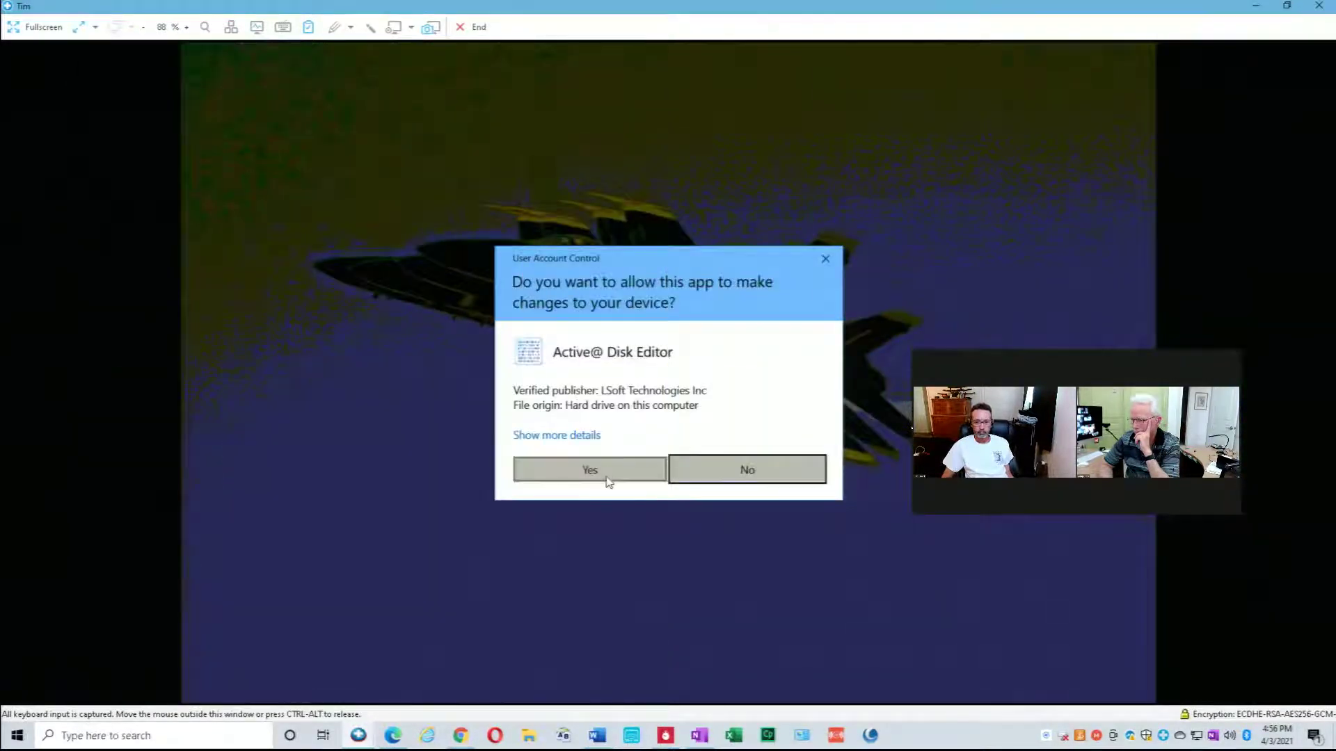
click(606, 477)
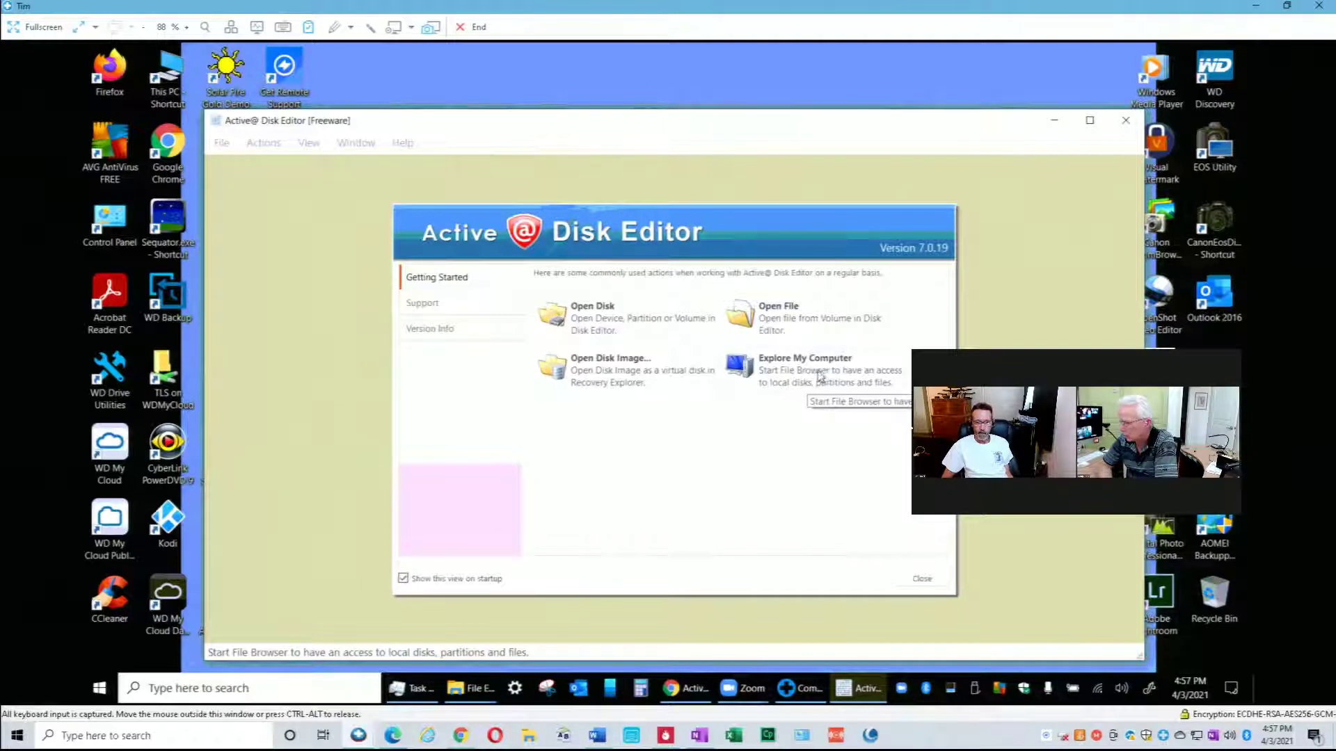
- Open PhysicalDrive0 in the disk editor and close the Local Disk (C:) volume
click(637, 324)
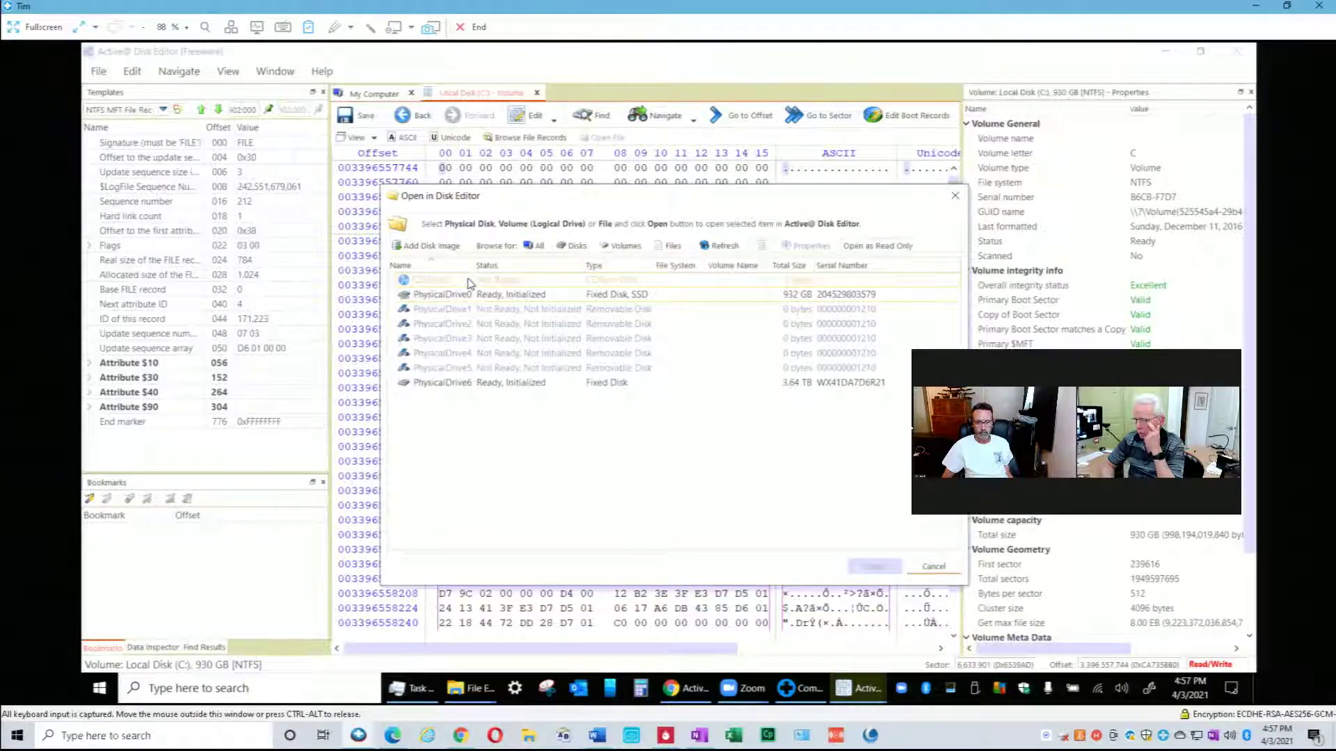
click(515, 296)
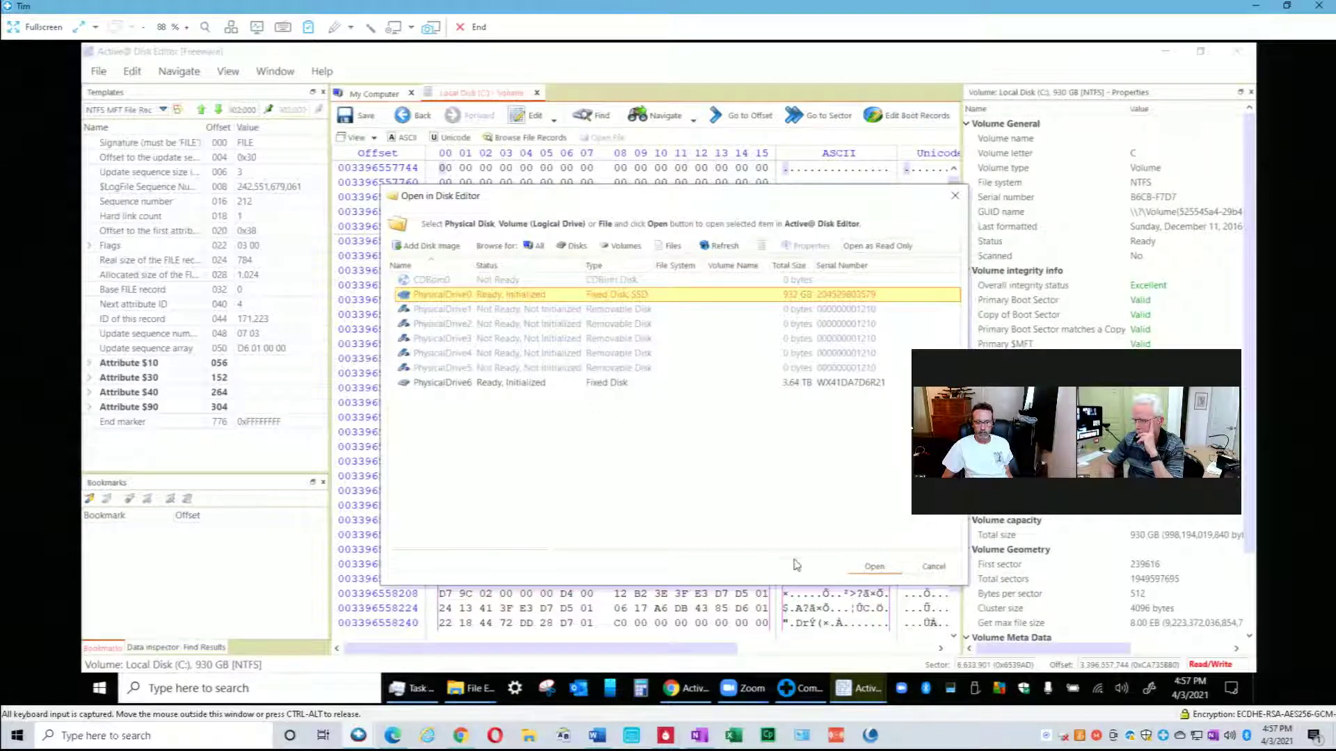
click(861, 571)
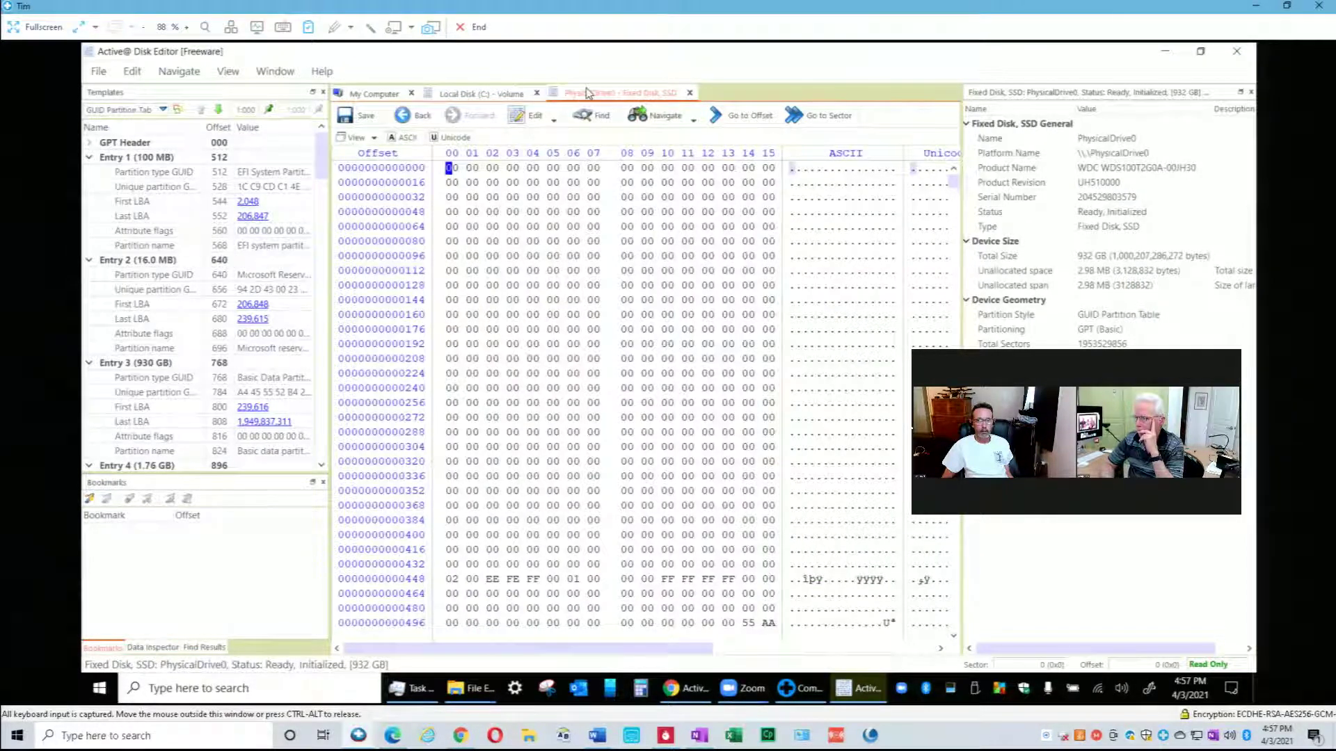
click(511, 94)
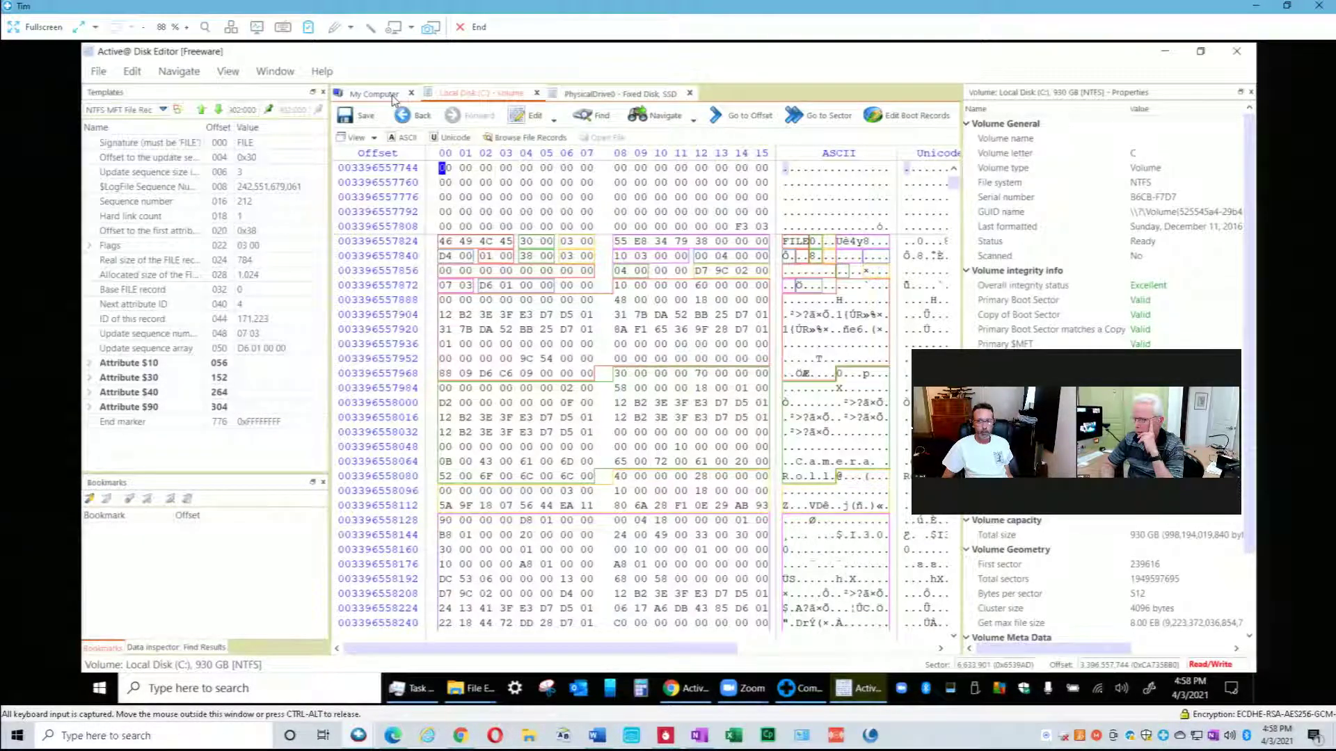
click(537, 95)
- Browse Local Disk (C:) from My Computer through Users to the user profile's Pictures folder
click(390, 95)
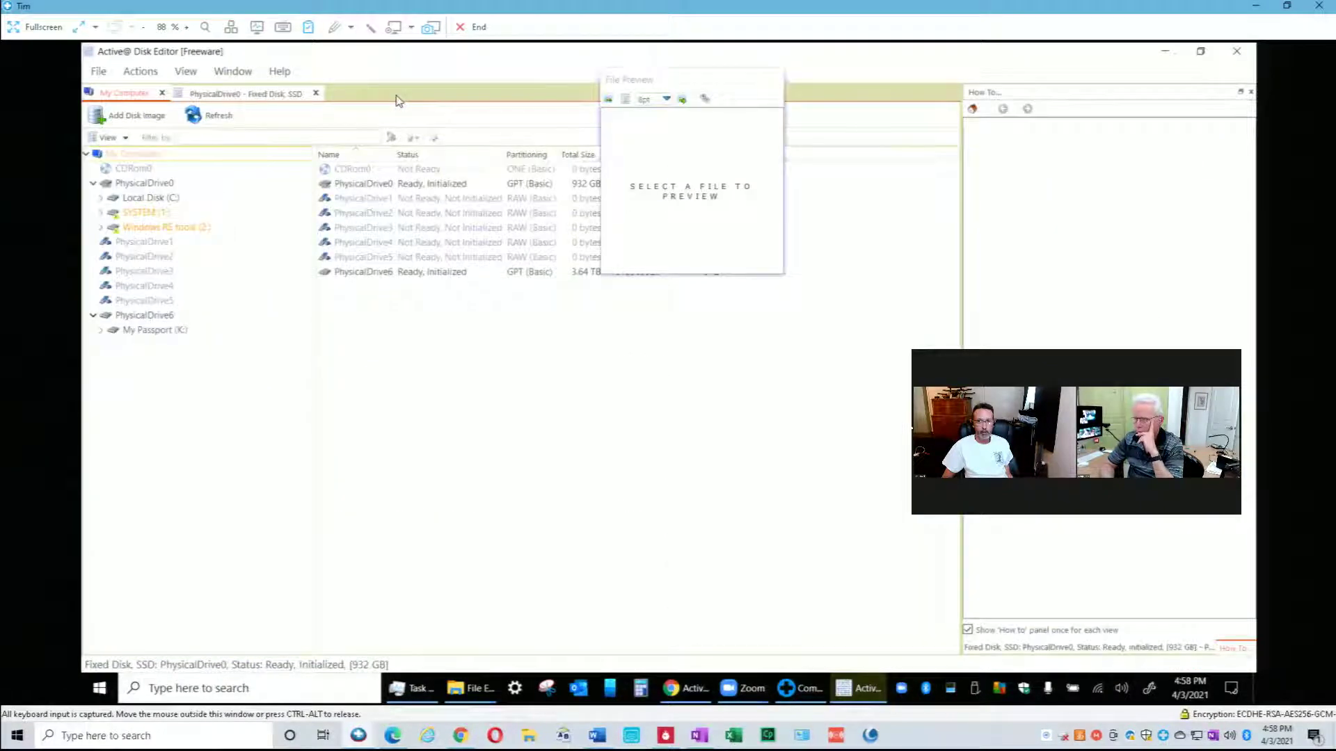
click(151, 201)
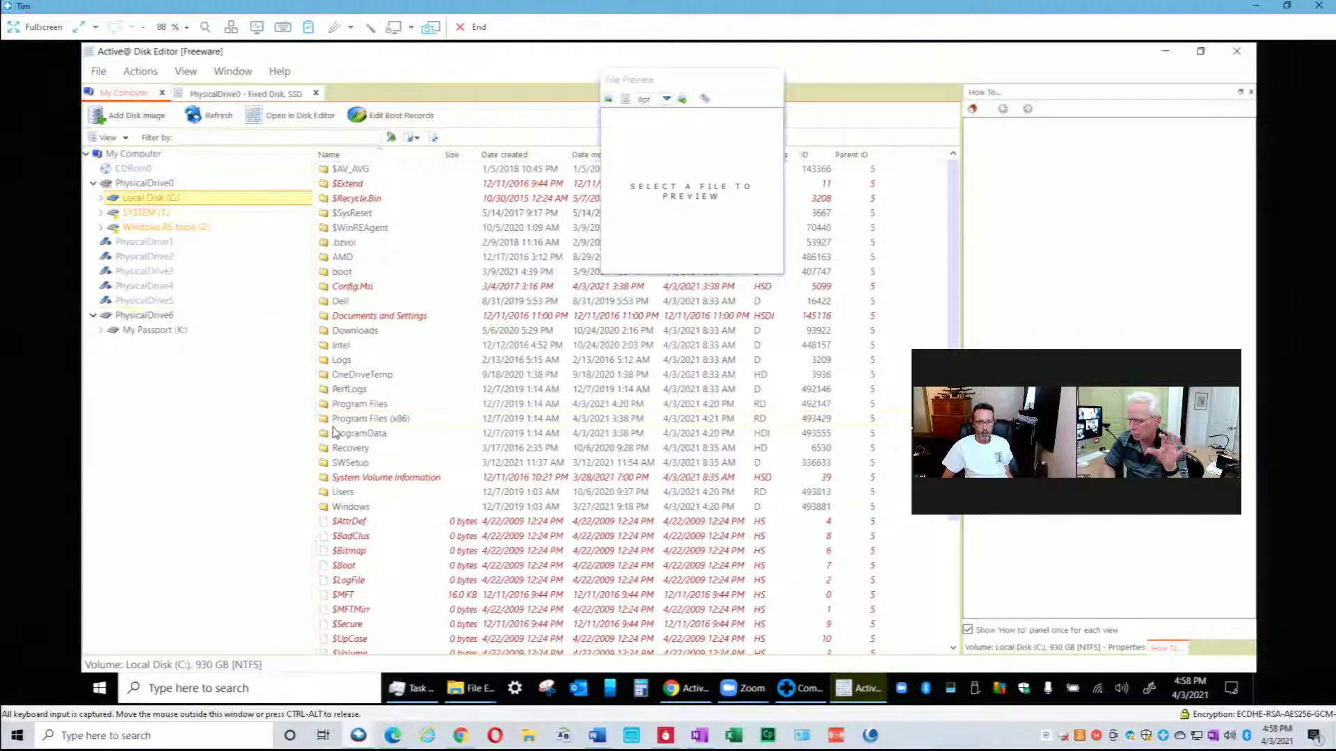
double_click(339, 496)
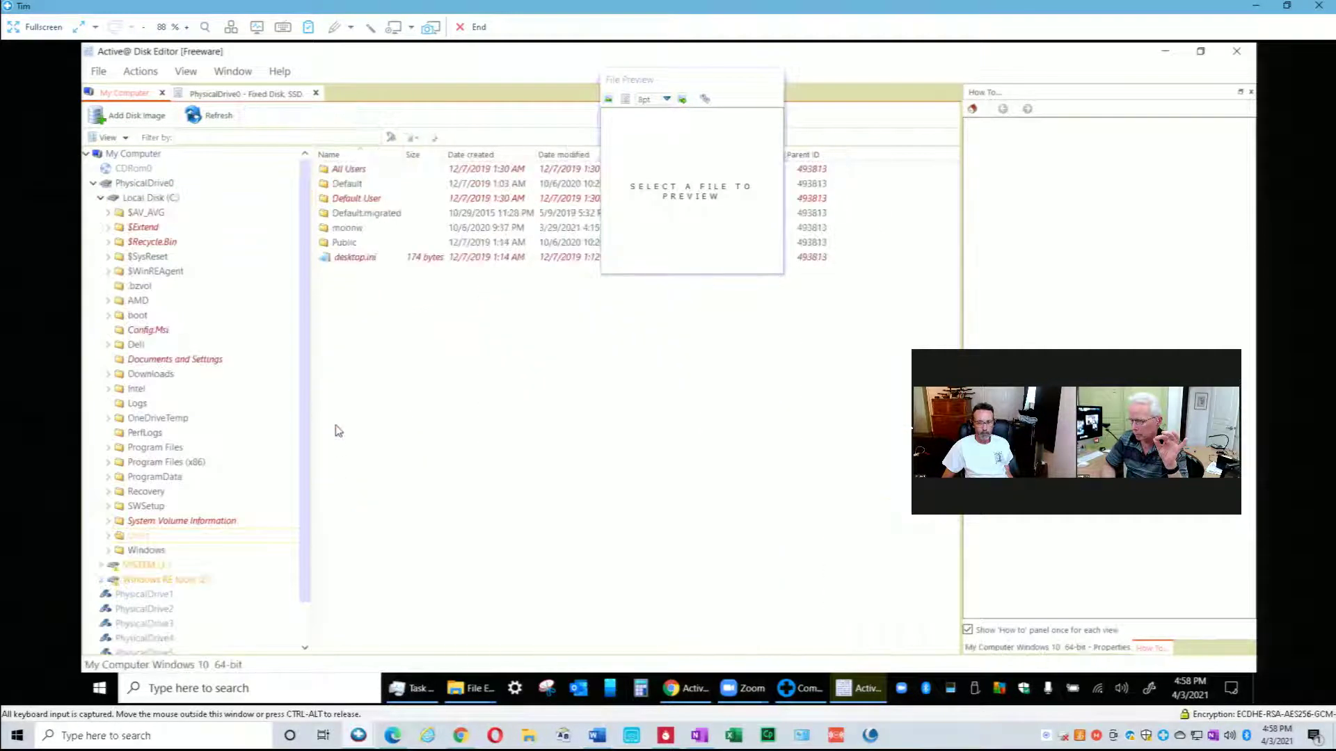
double_click(340, 230)
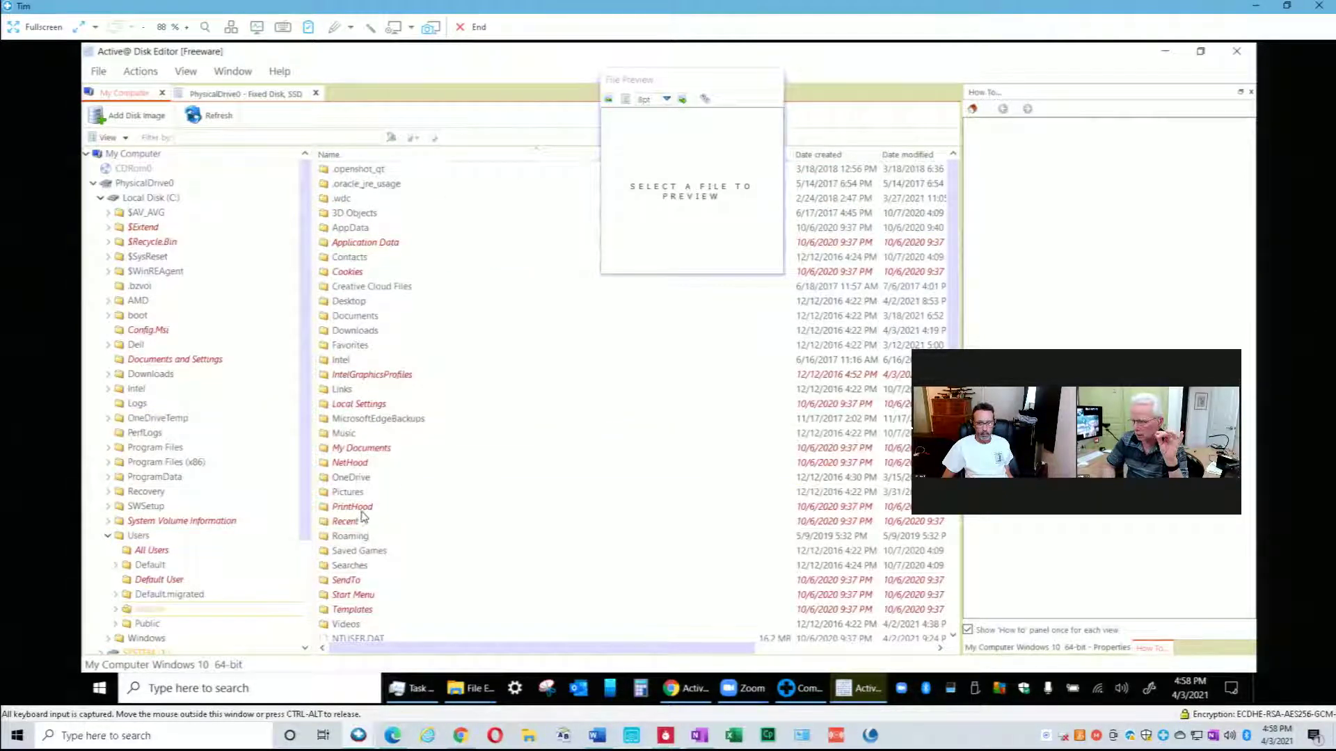
click(348, 493)
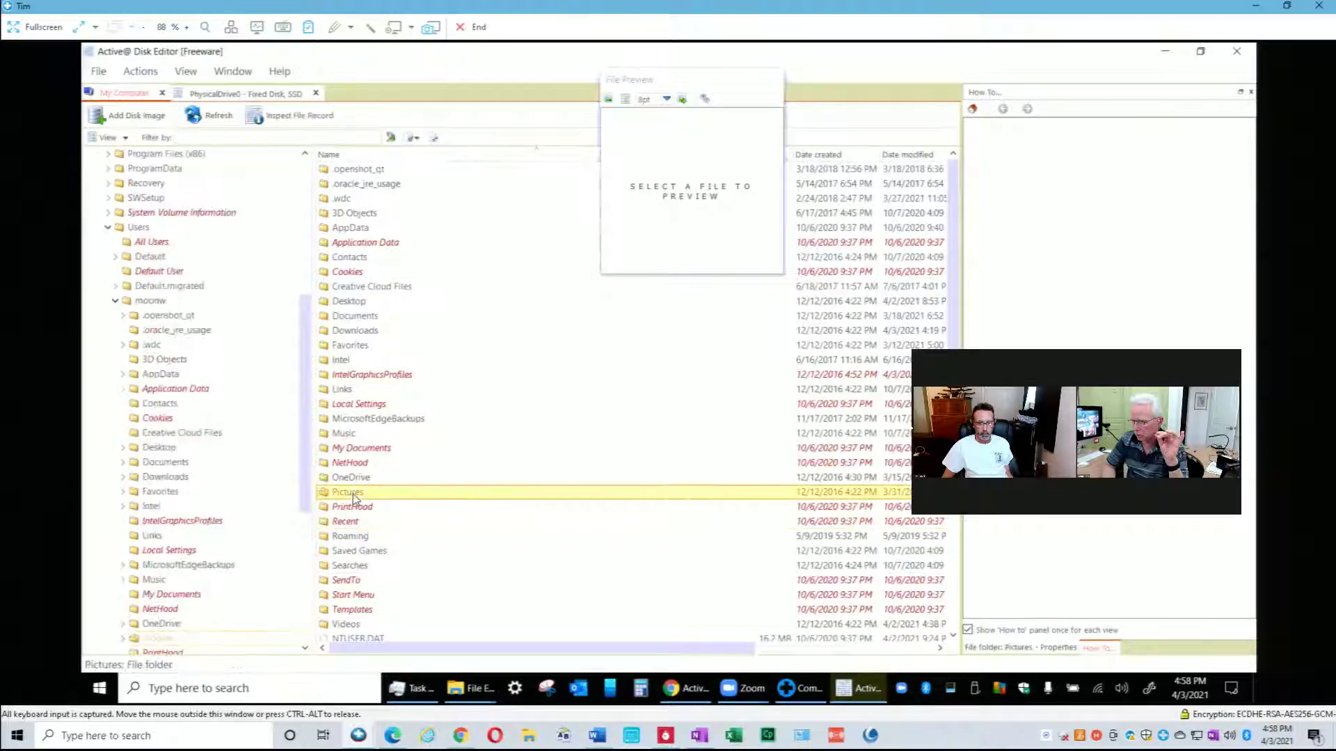
double_click(349, 493)
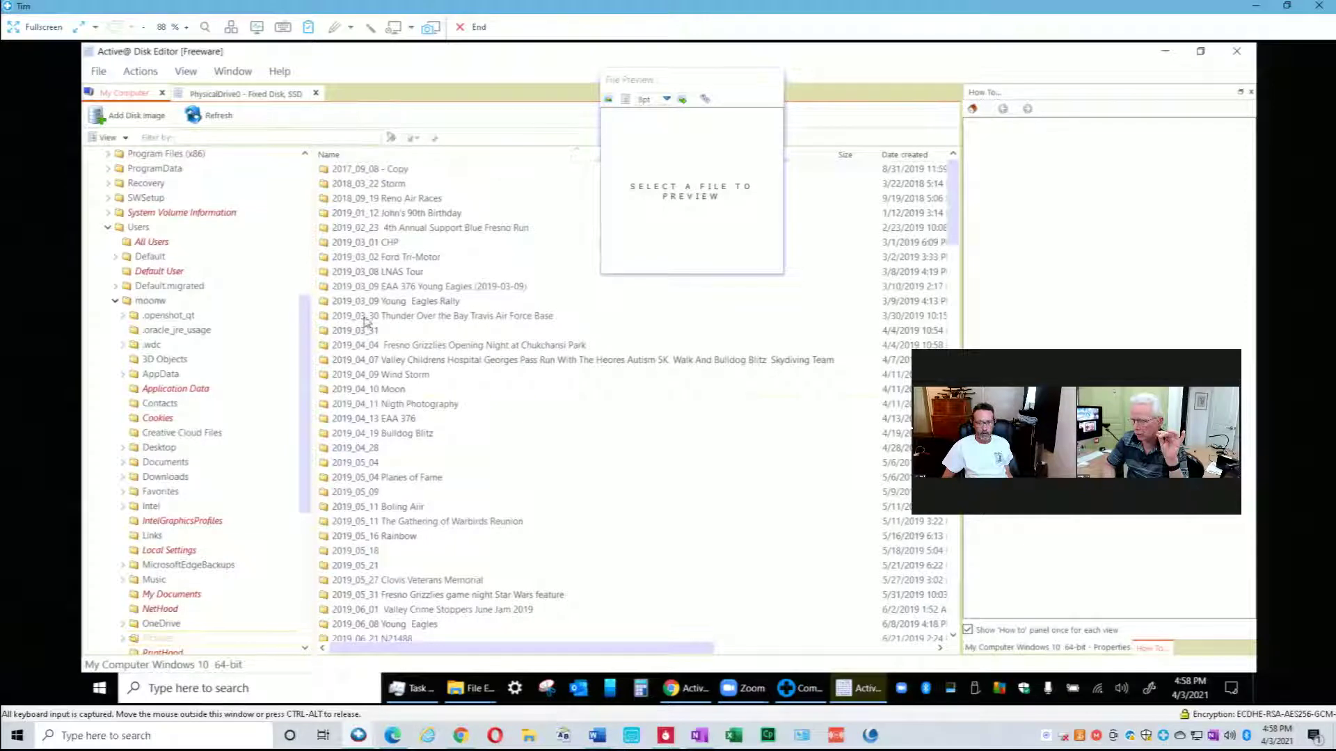
- Inspect the file record of the "2017_09_08 - Copy" folder on Local Disk (C:)
click(397, 170)
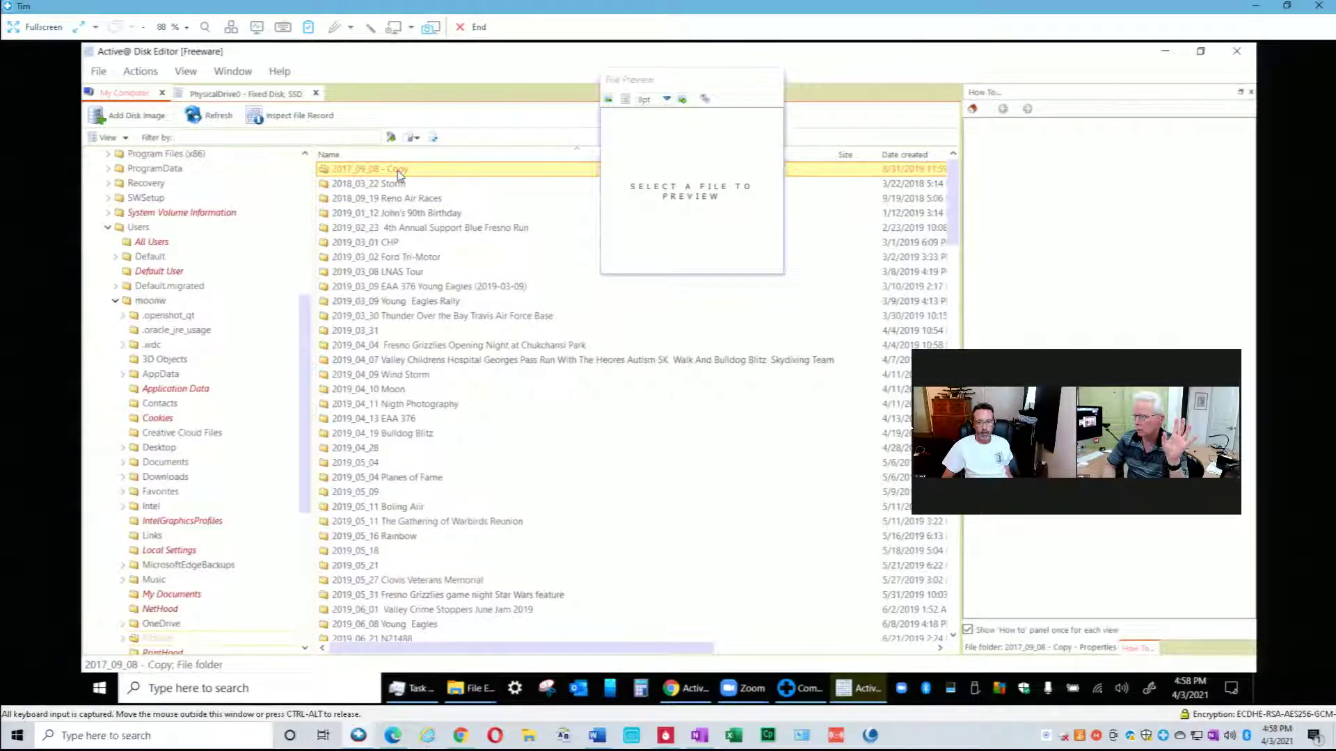
right_click(398, 170)
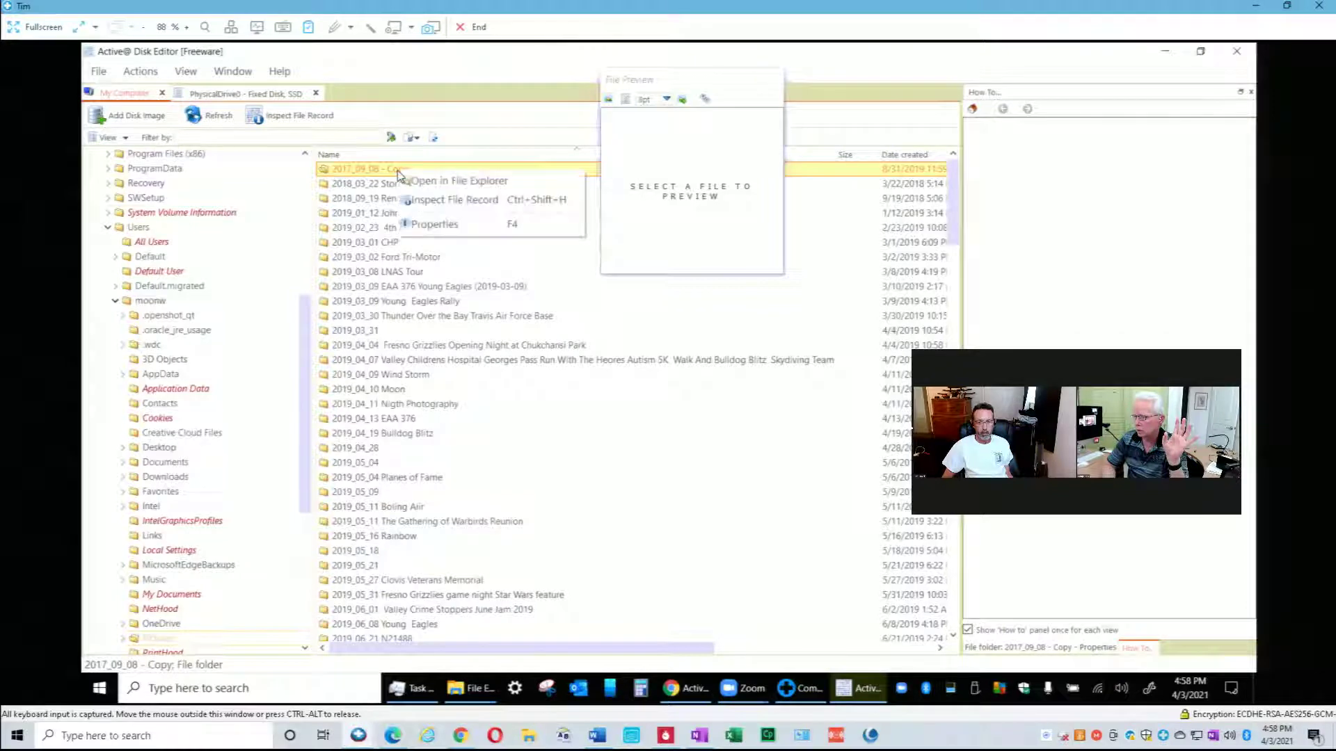
click(427, 202)
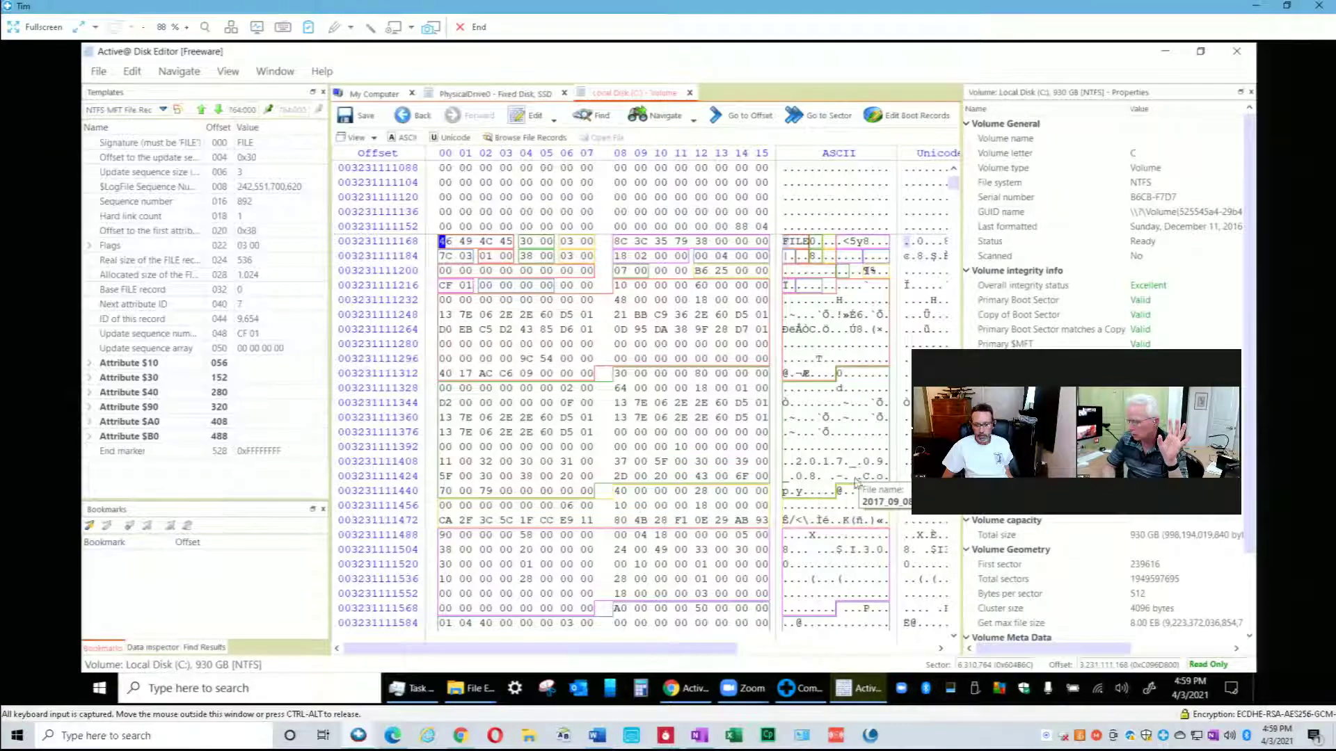
- Allow content editing and change the last character's byte of the folder name "2017_09_08 - Copy" to 78
click(799, 492)
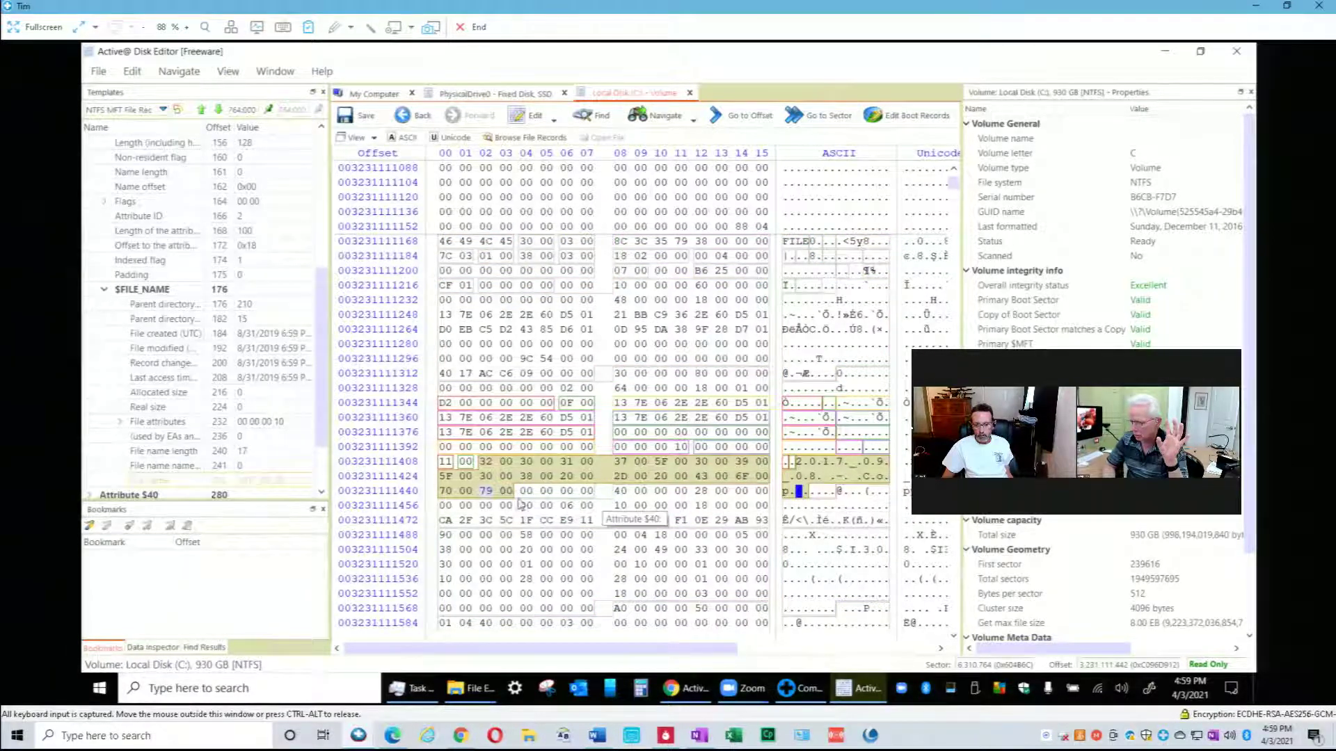
click(489, 493)
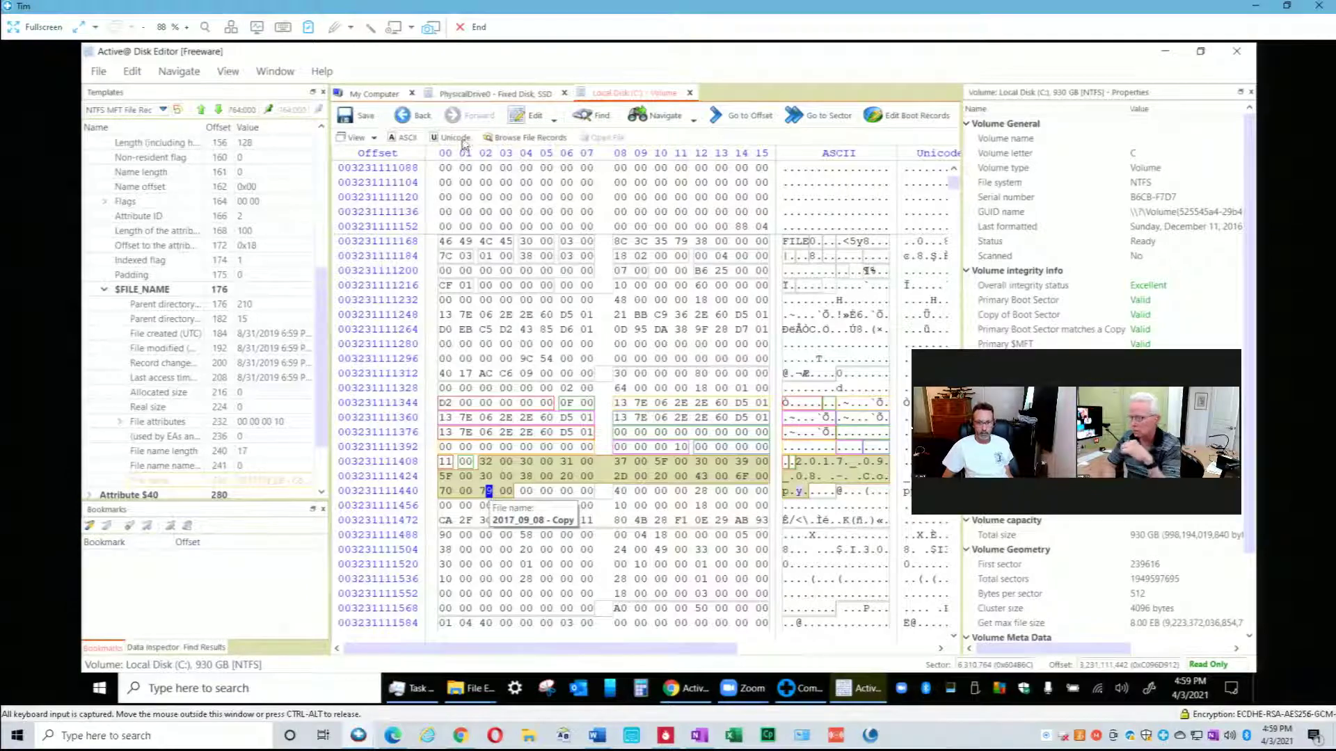
click(549, 121)
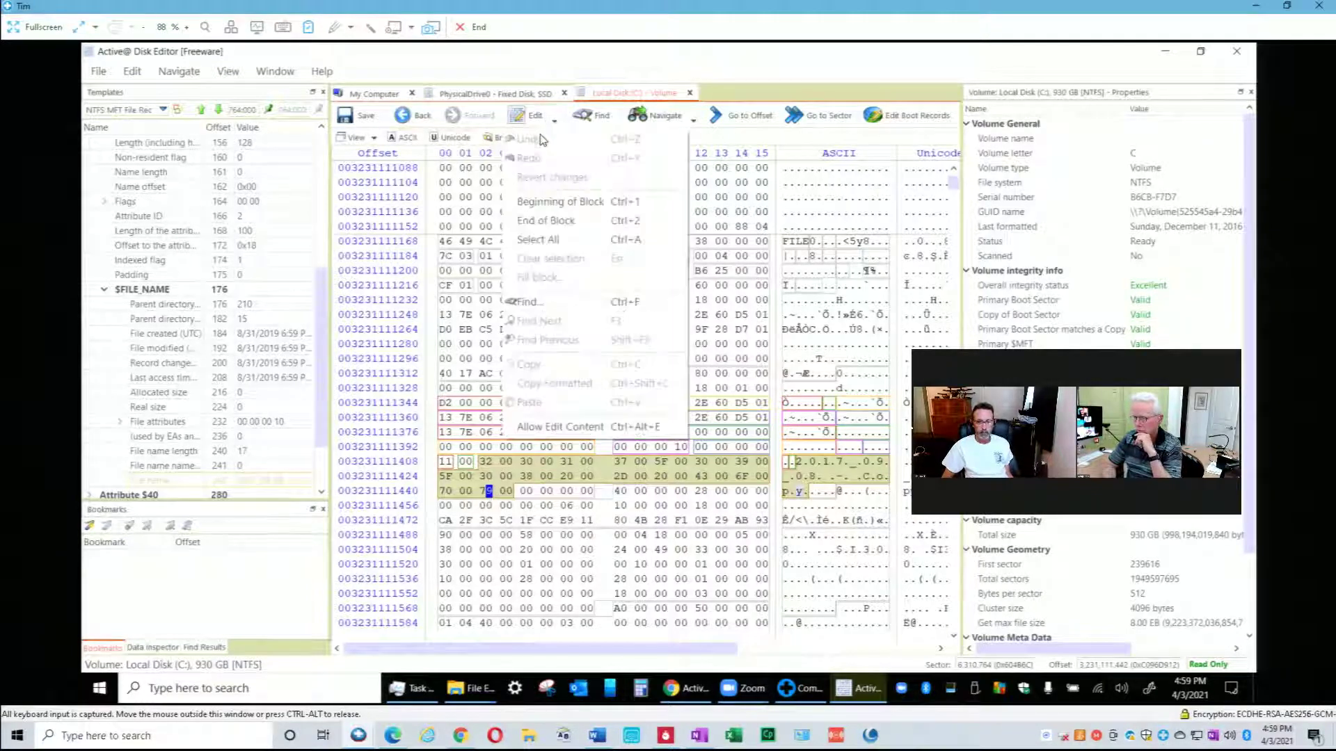
click(549, 427)
mouse_move(489, 498)
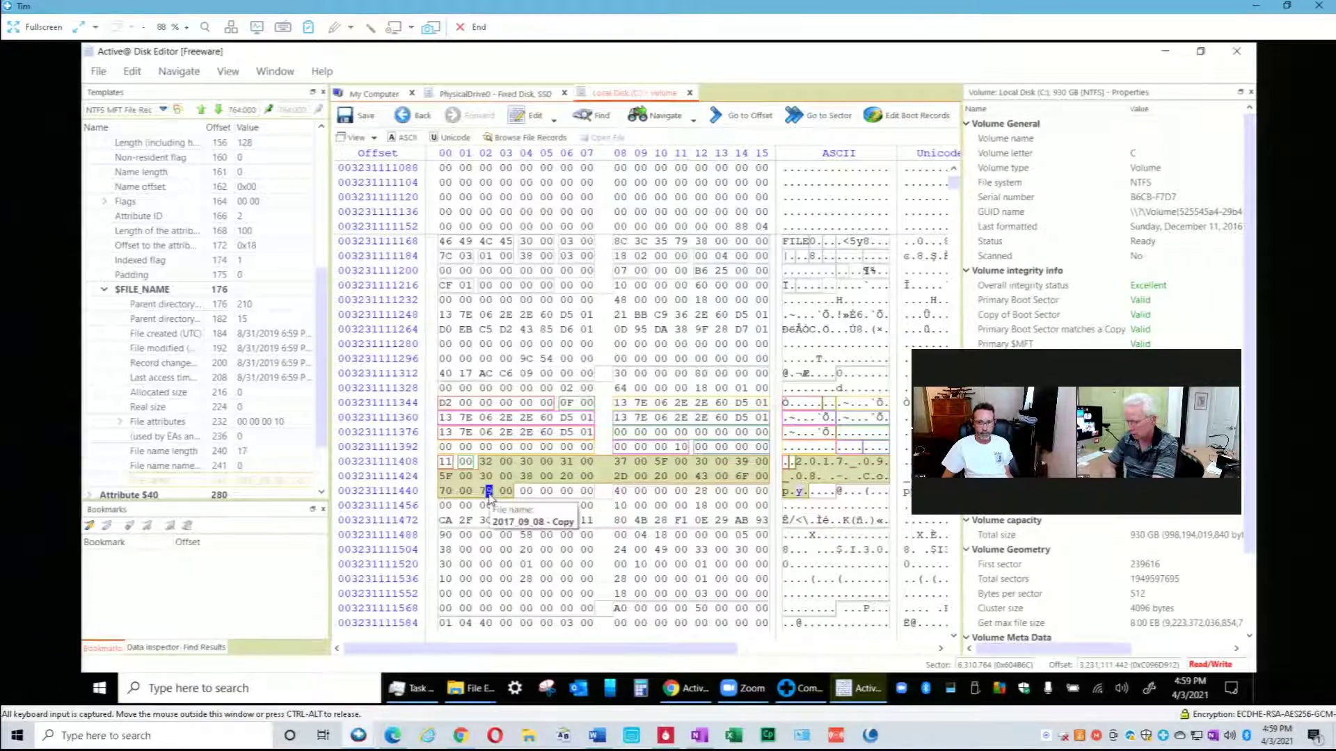
text(8)
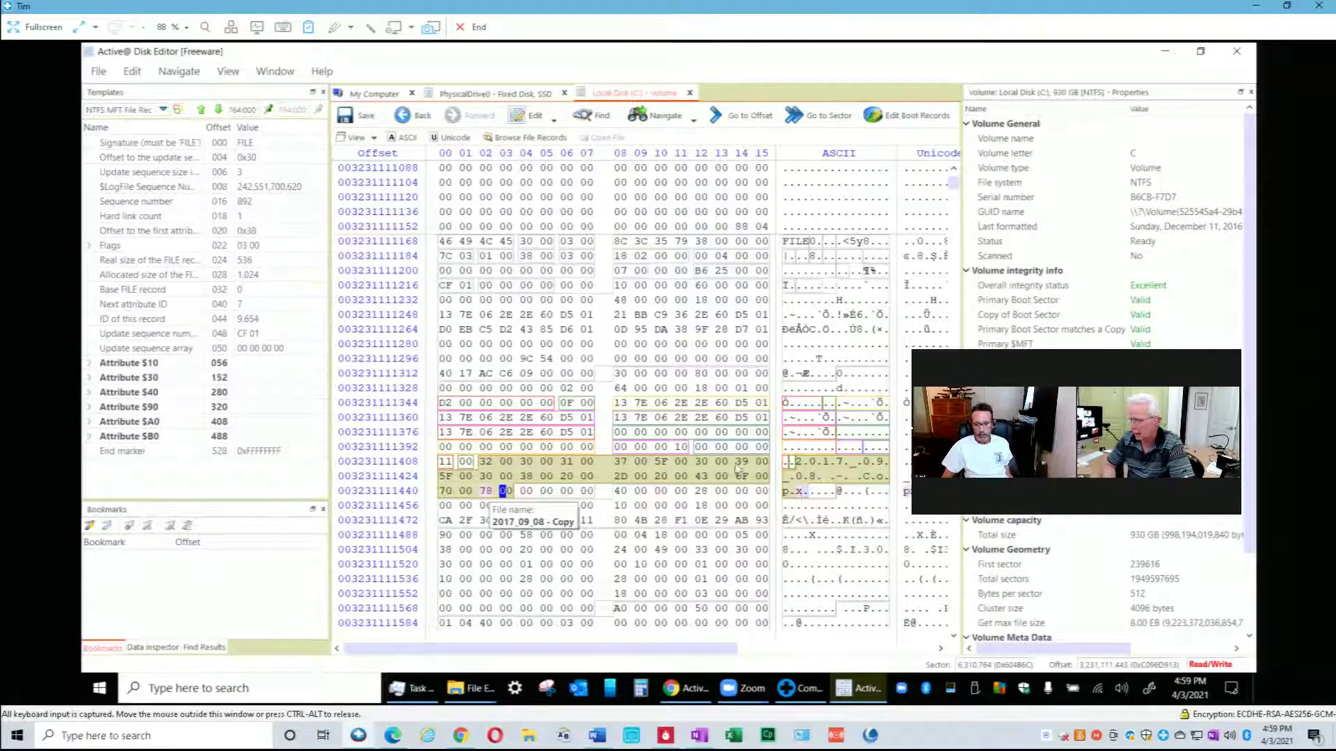
- Try to save the modified file record to Local Disk (C:), accepting the write to the volume
click(363, 119)
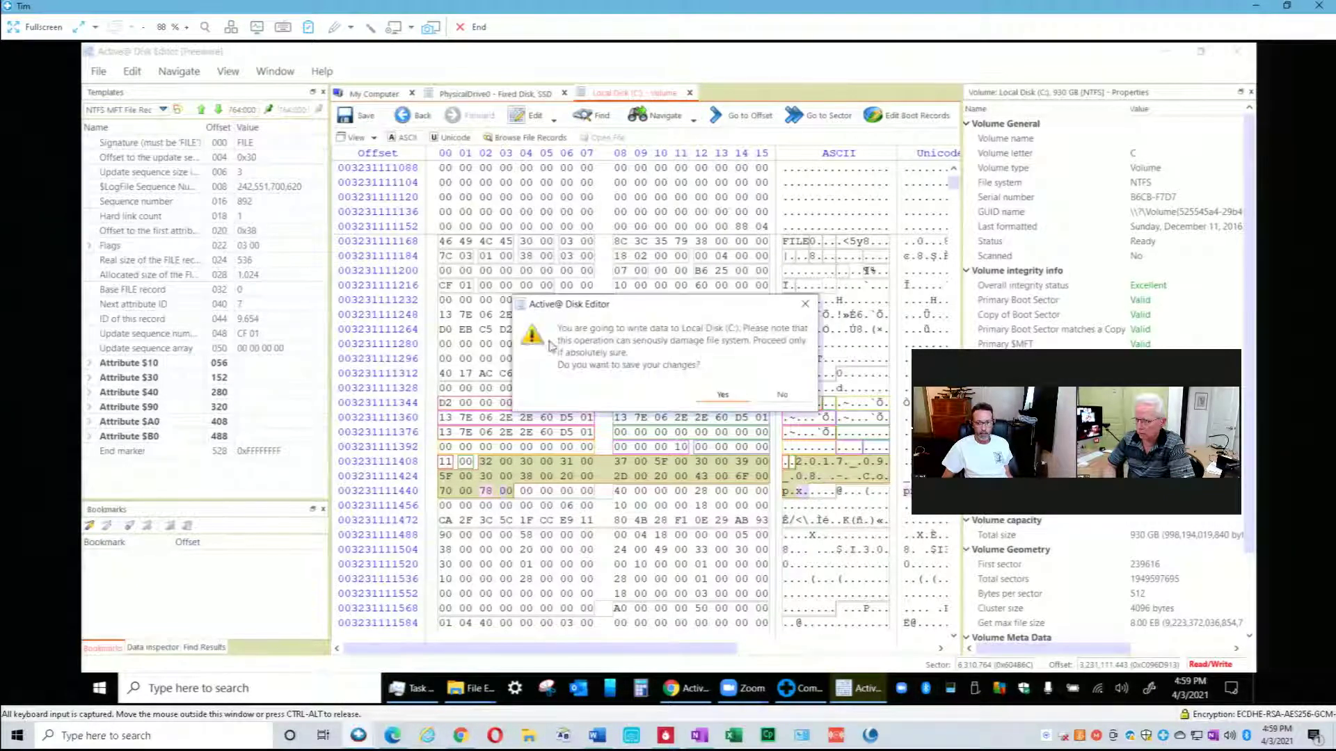
click(719, 395)
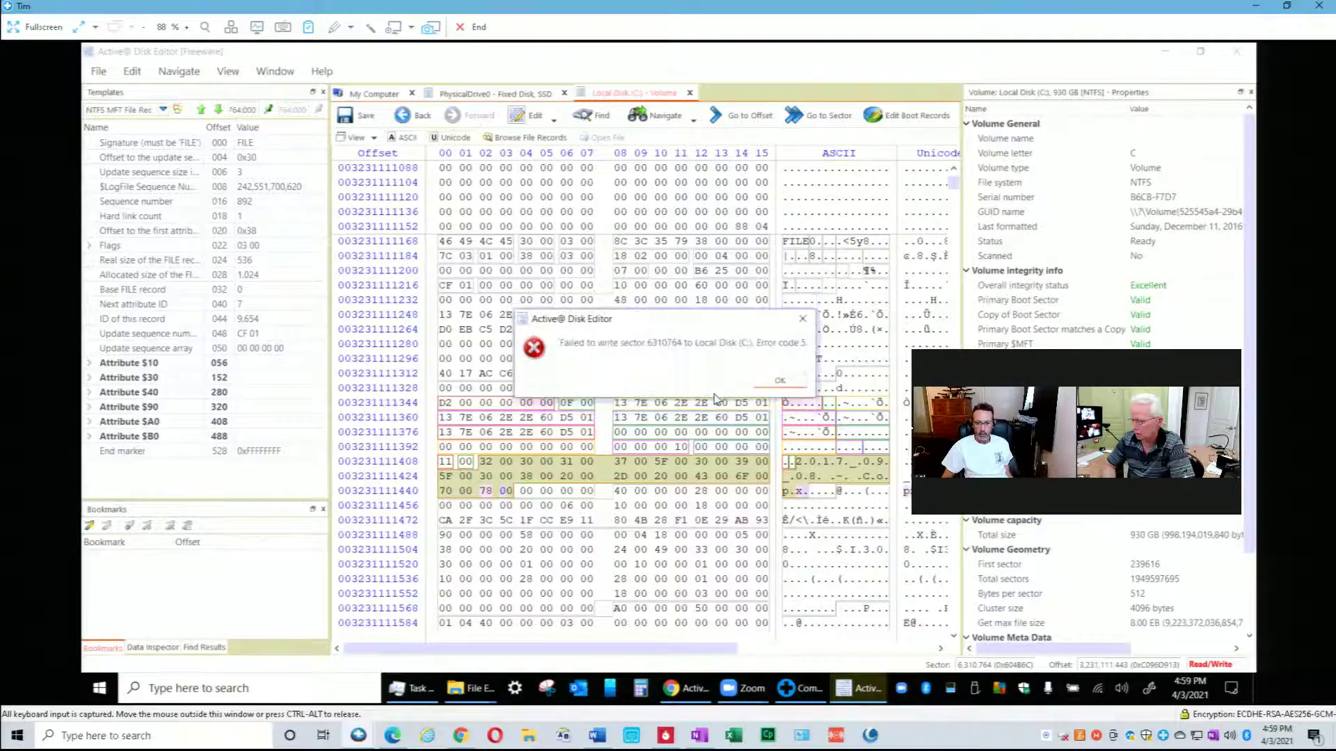
click(780, 383)
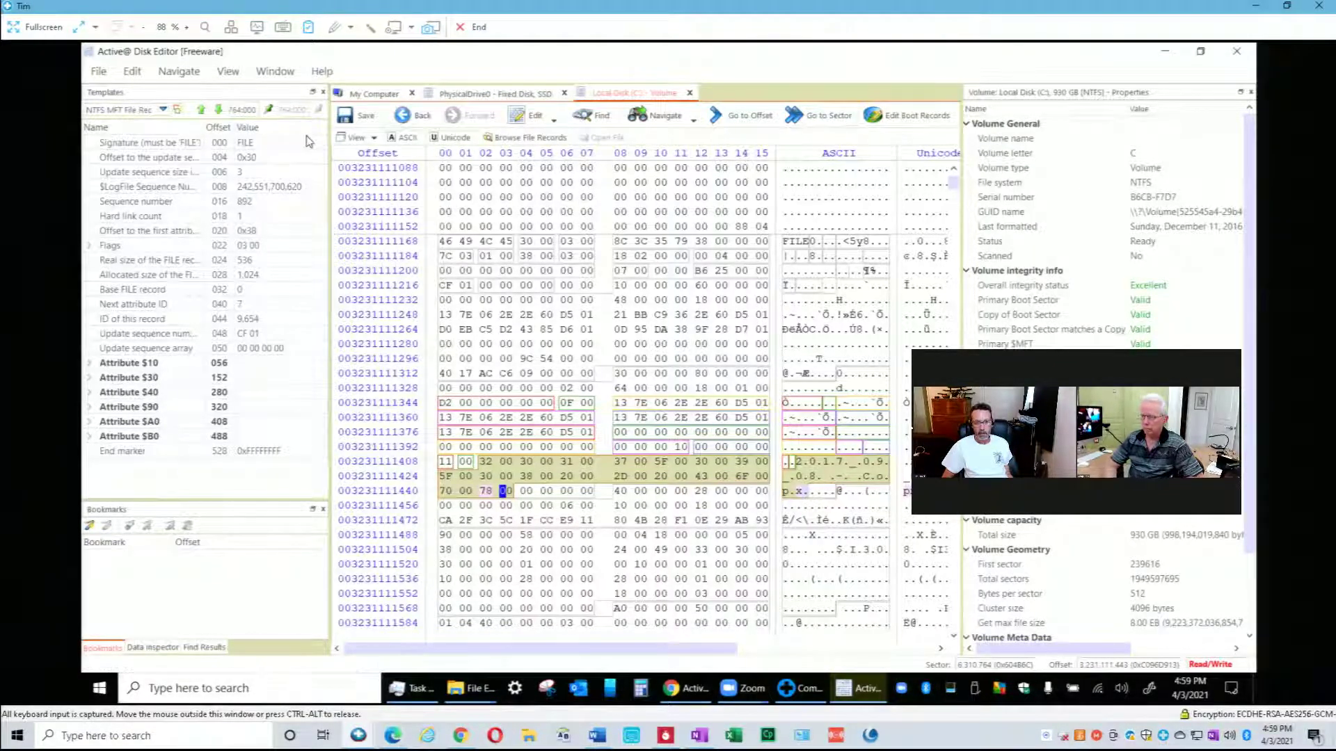
- Open the My Passport (K:) volume in the disk editor and check its available navigation targets
click(99, 73)
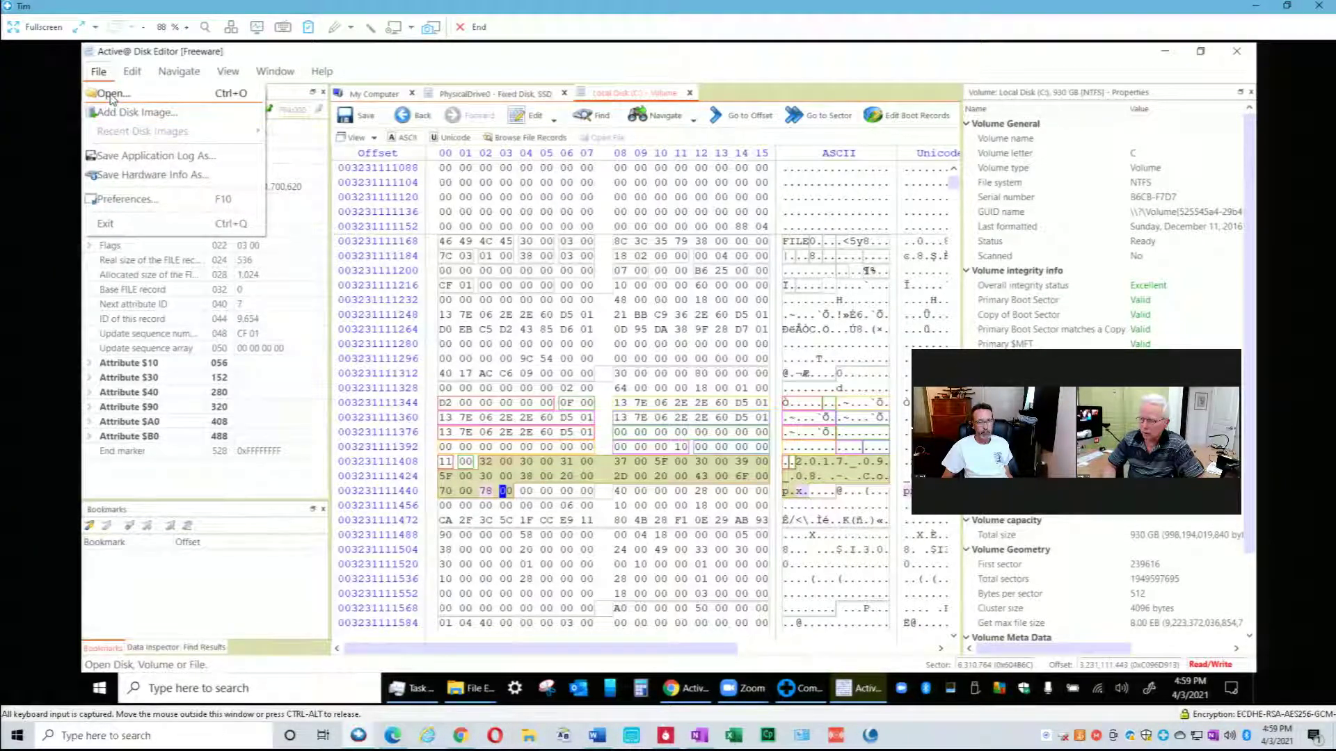
click(112, 96)
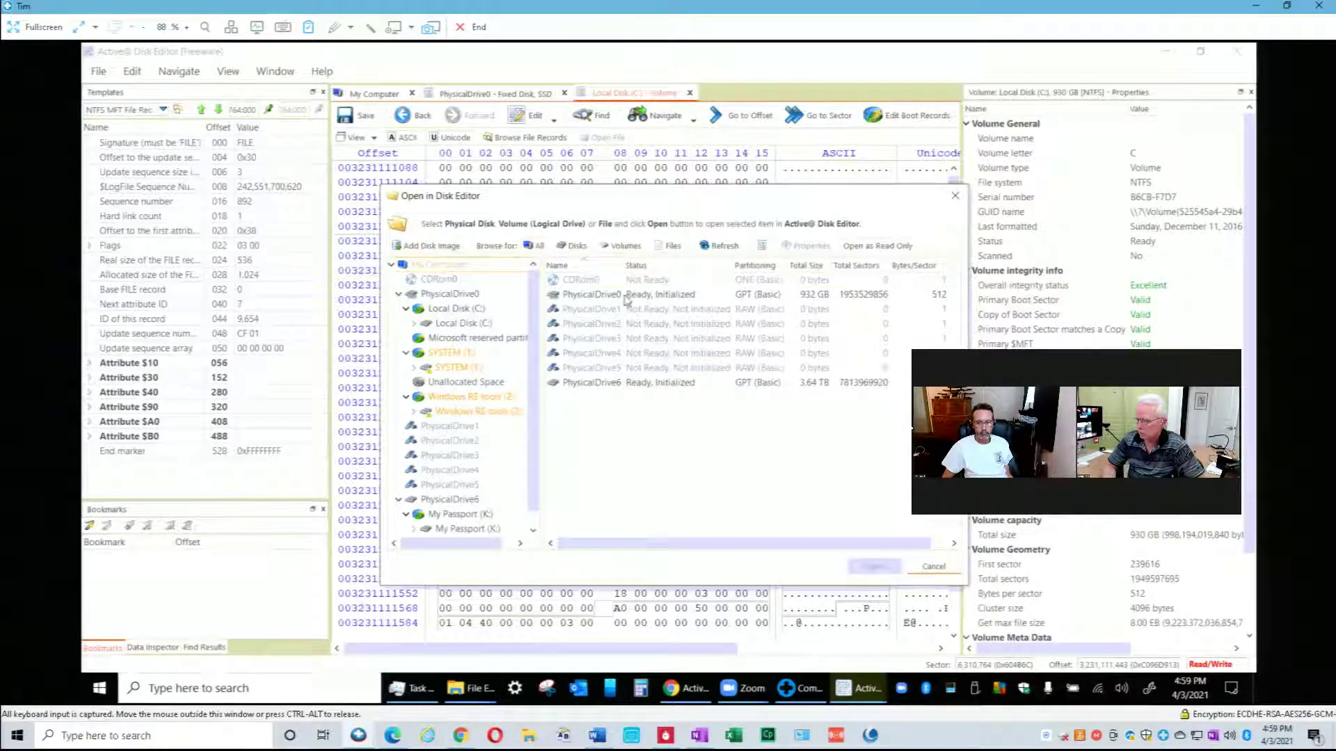
click(467, 529)
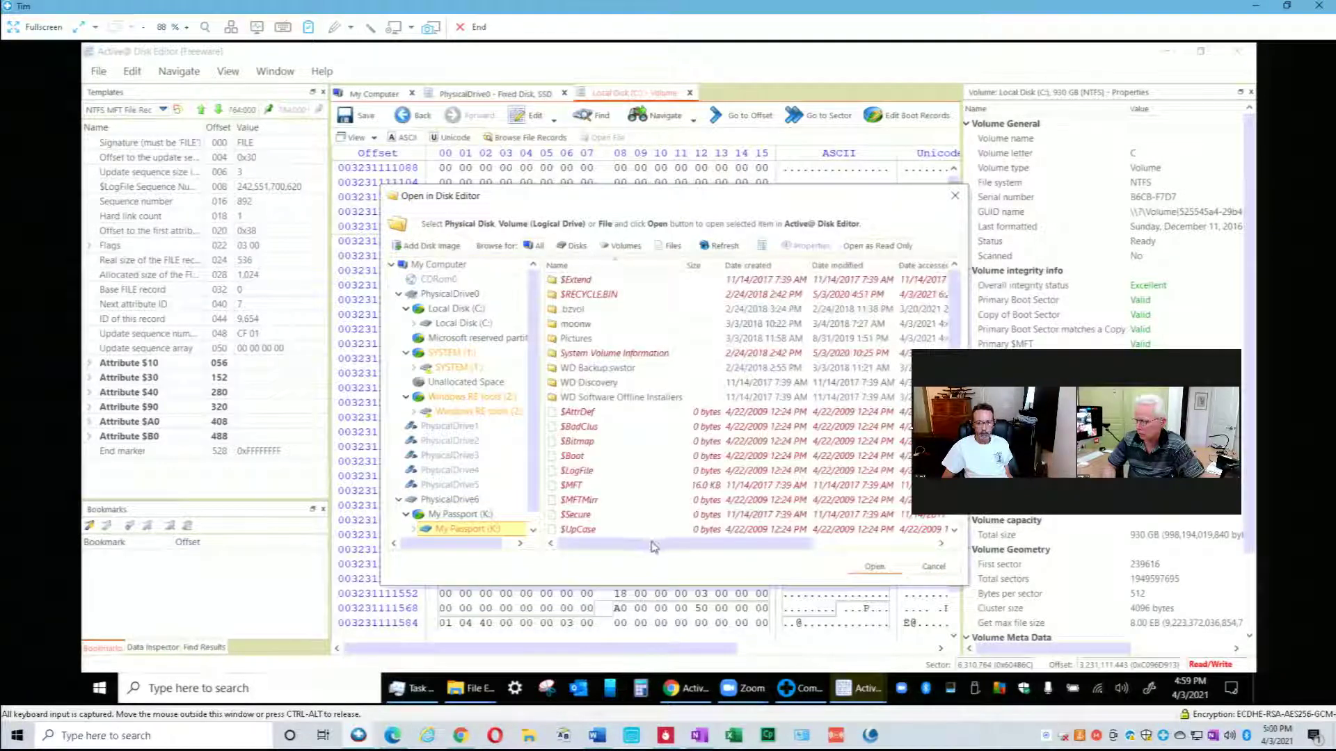
click(869, 571)
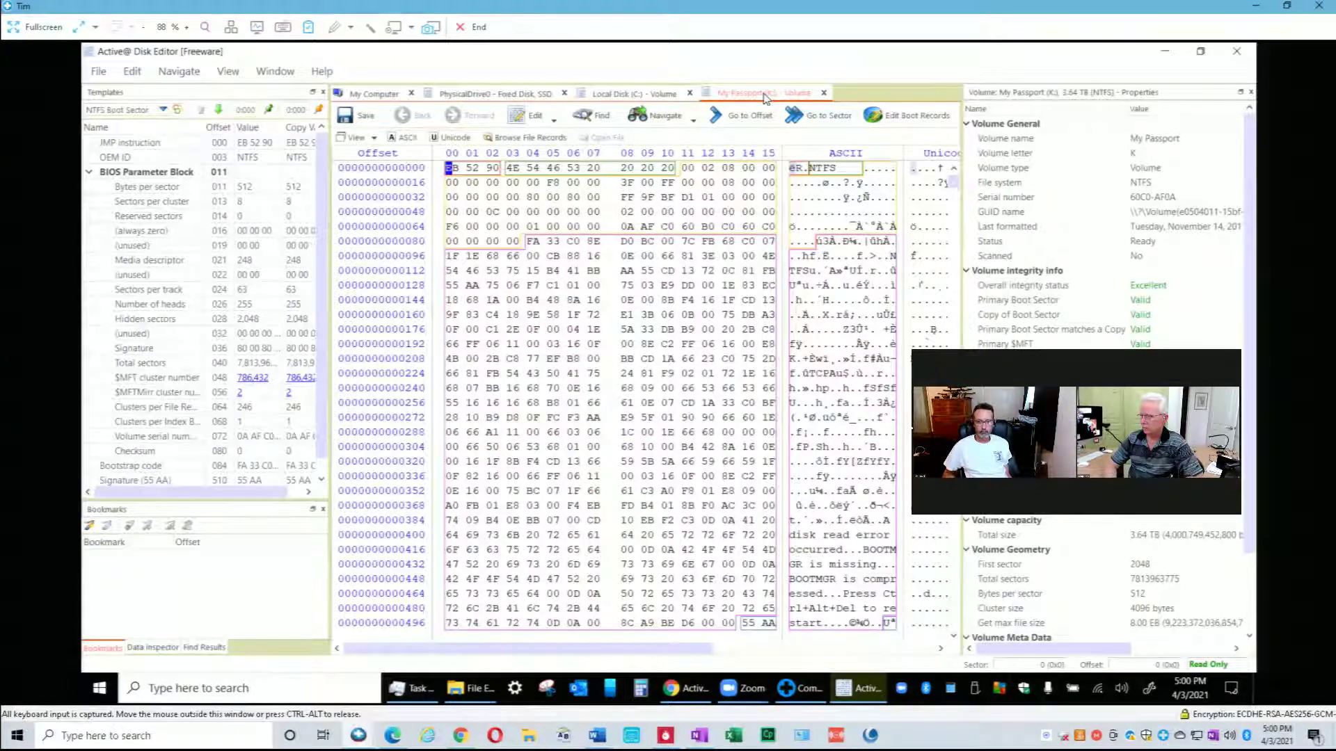
click(692, 122)
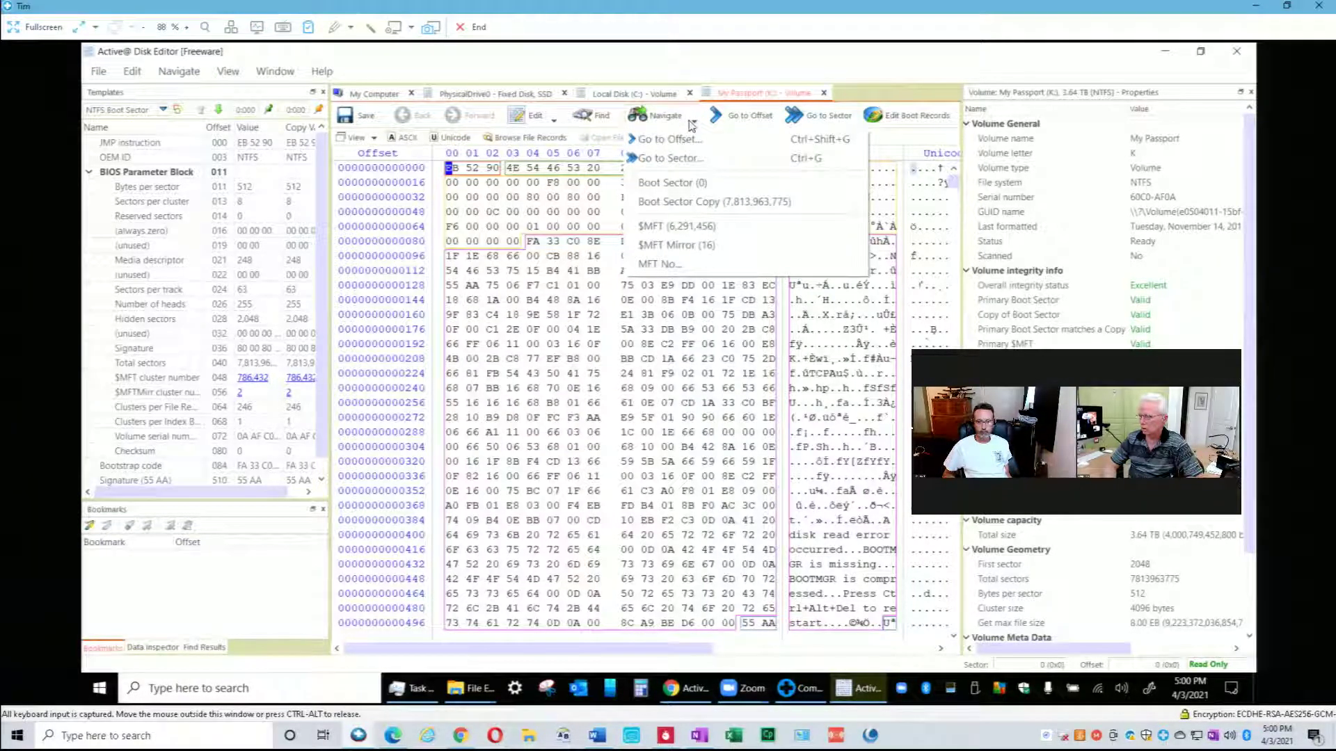
click(751, 98)
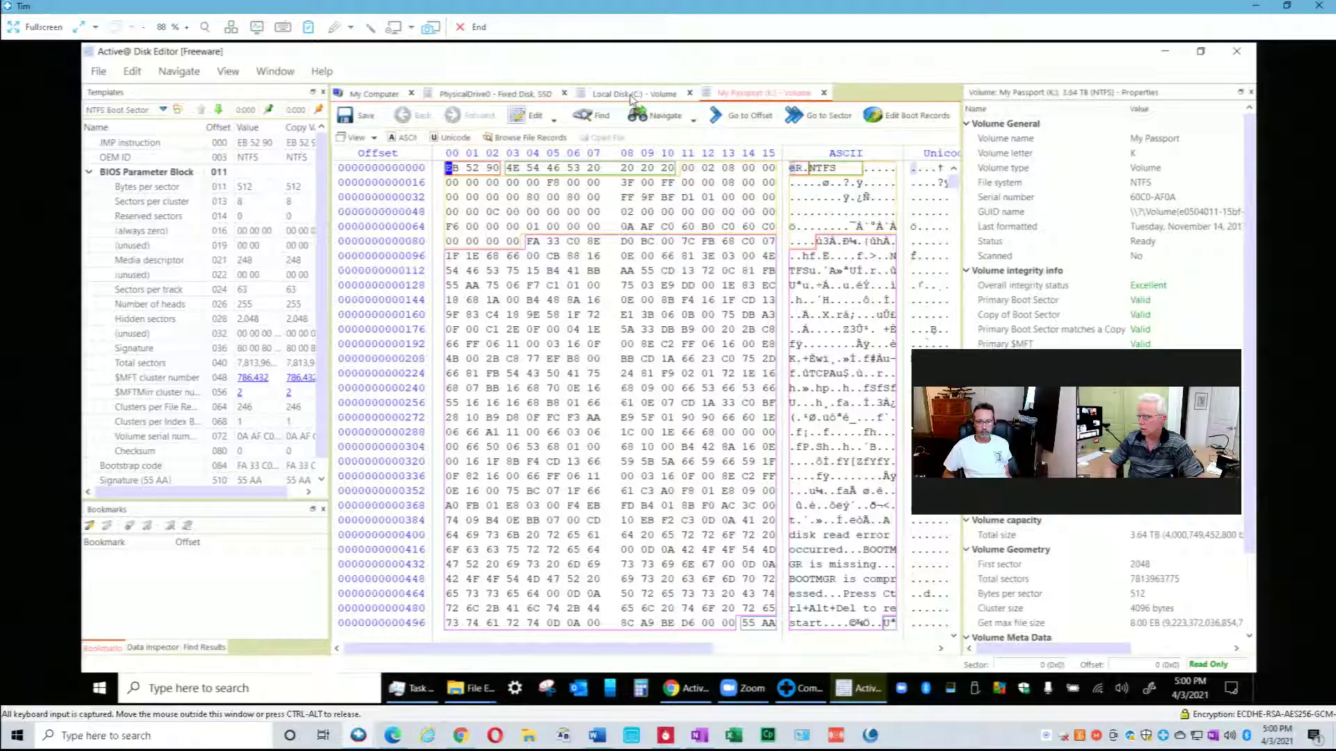
- Return to the My Computer view and open the Pictures folder on My Passport (K:)
click(379, 96)
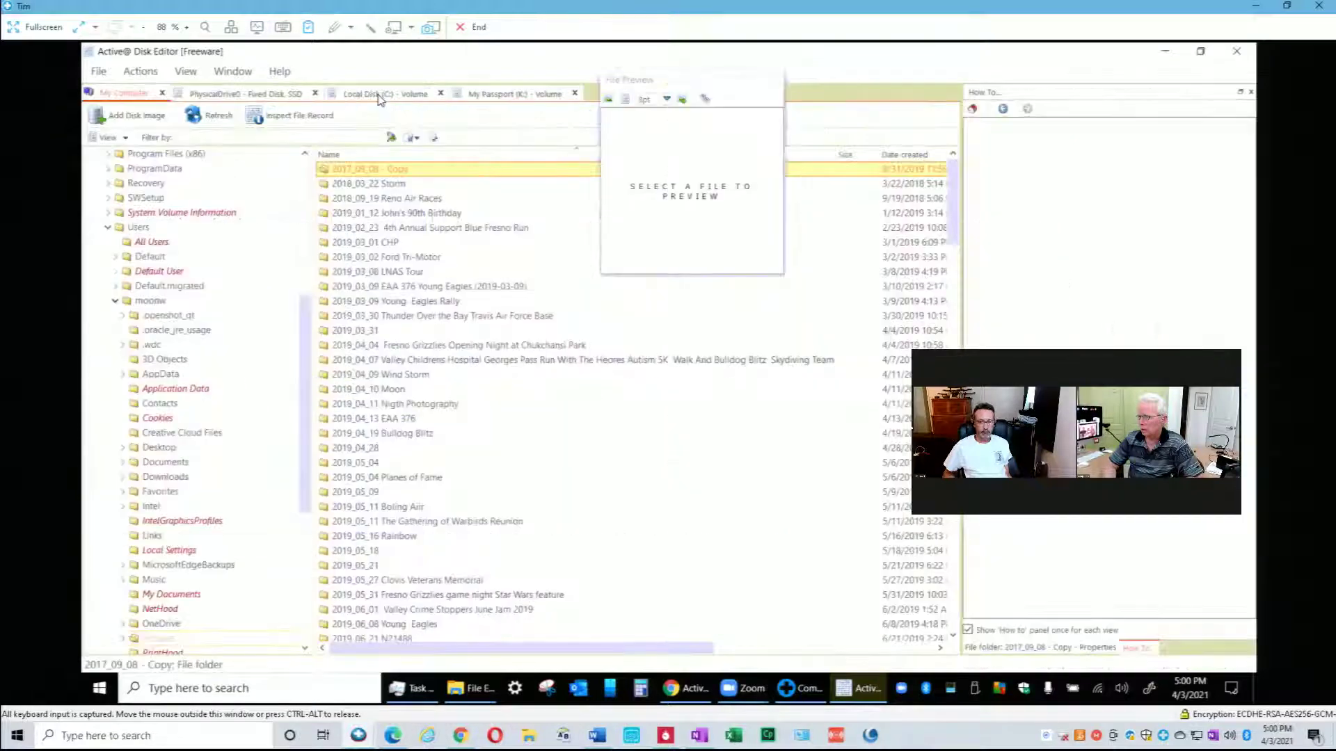
drag(303, 349, 320, 537)
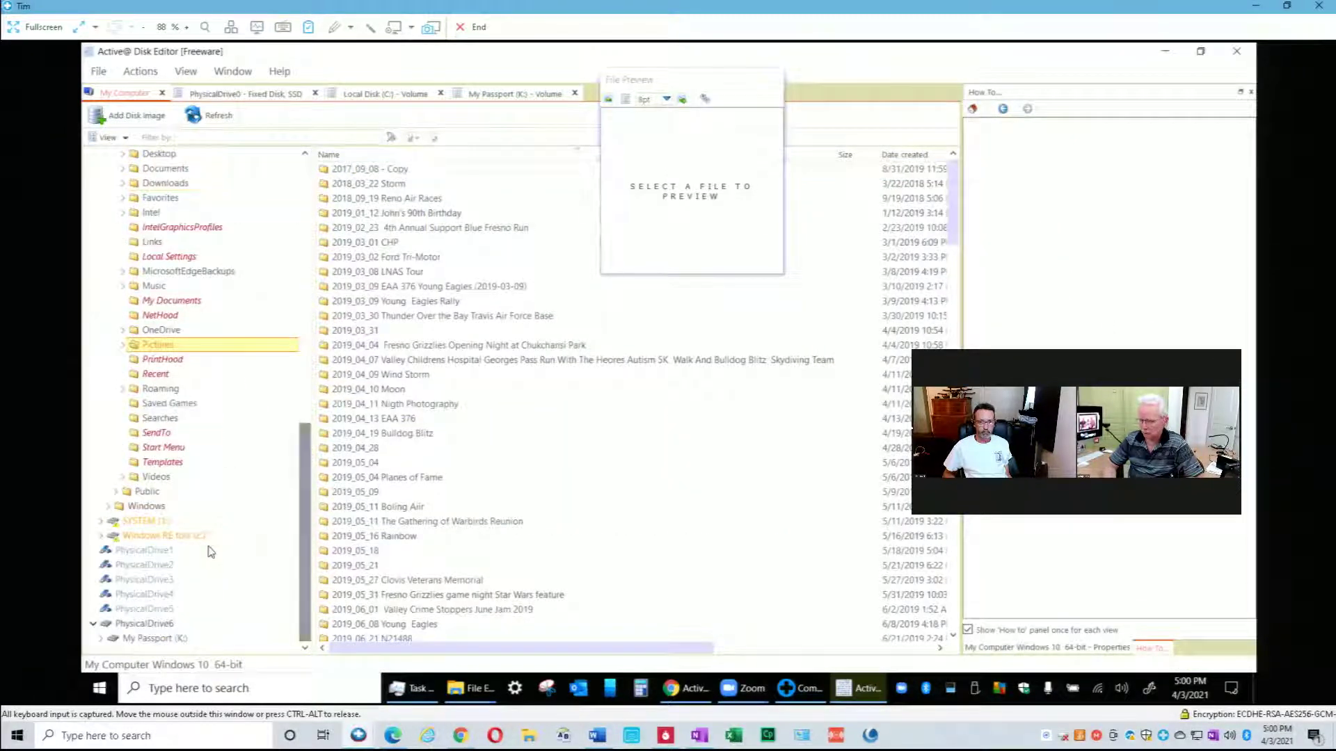
click(162, 638)
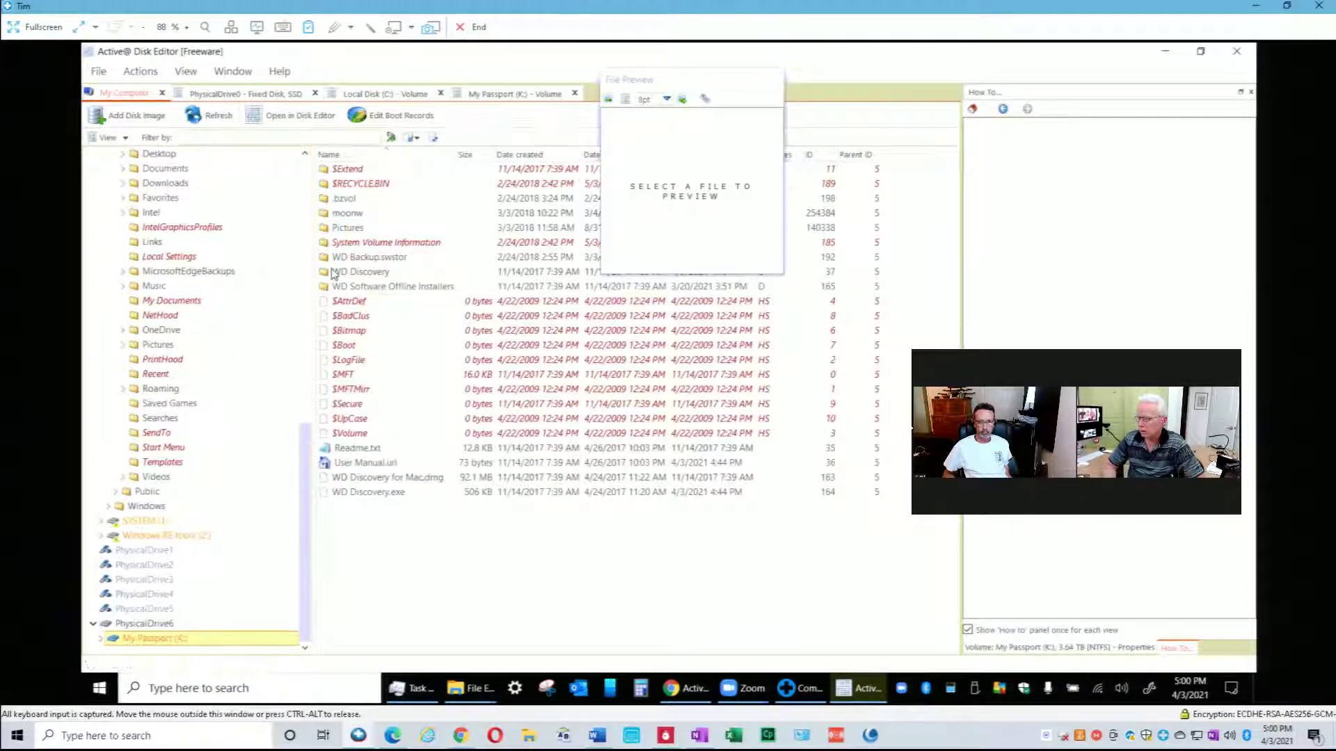
click(341, 229)
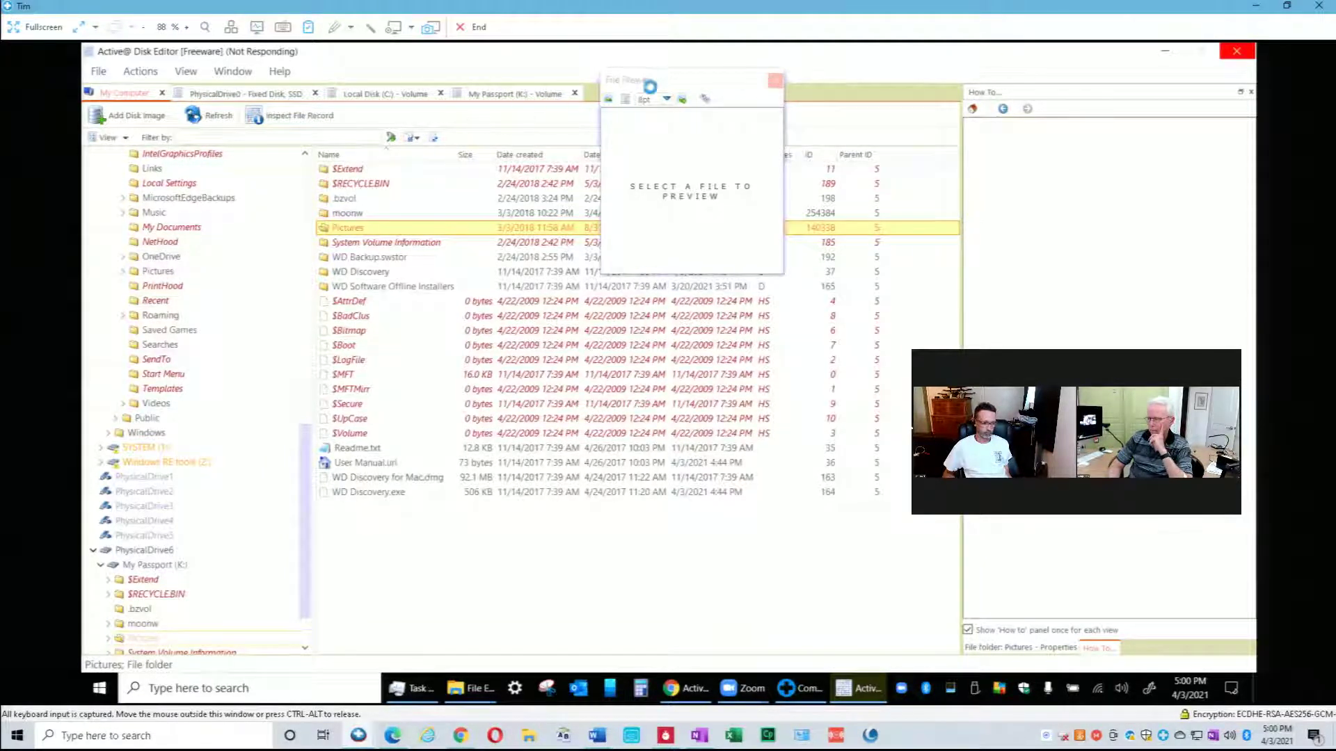
- Wait for the disk editor to respond and move the File Preview window clear of the file list
click(776, 82)
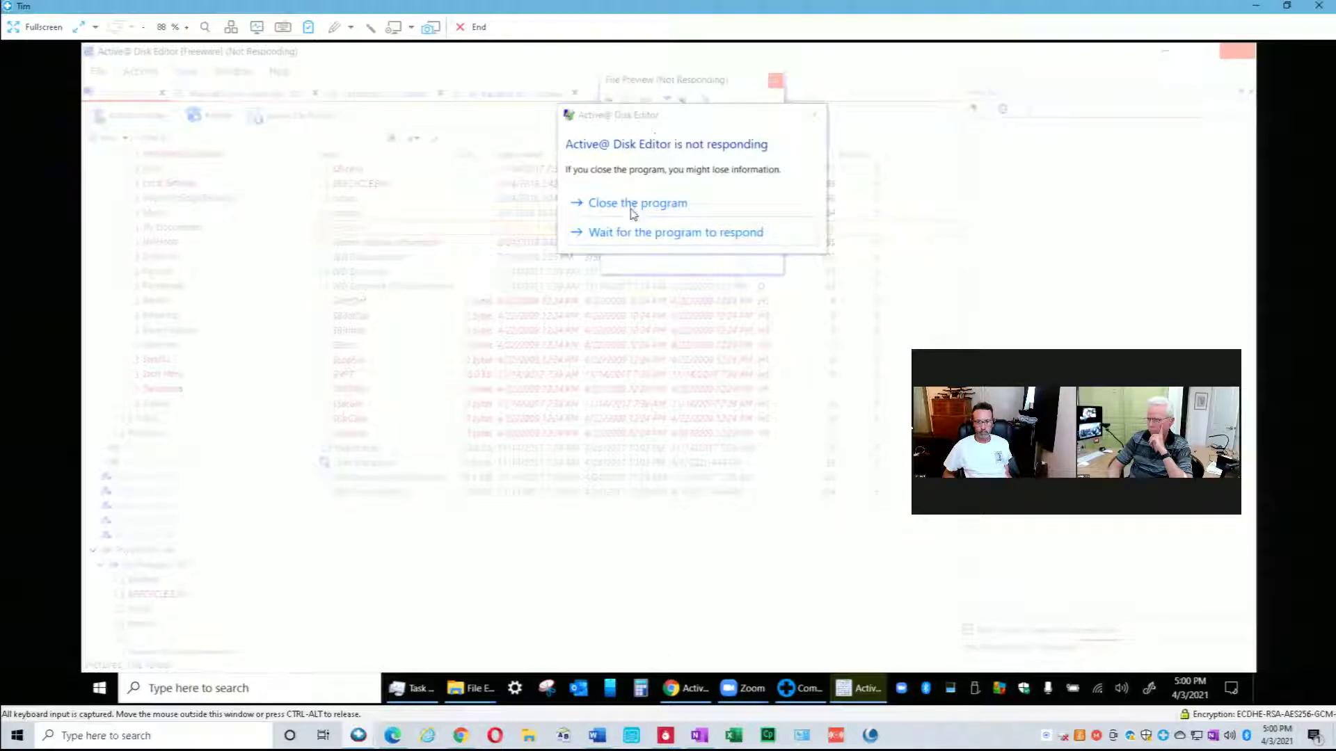
click(634, 234)
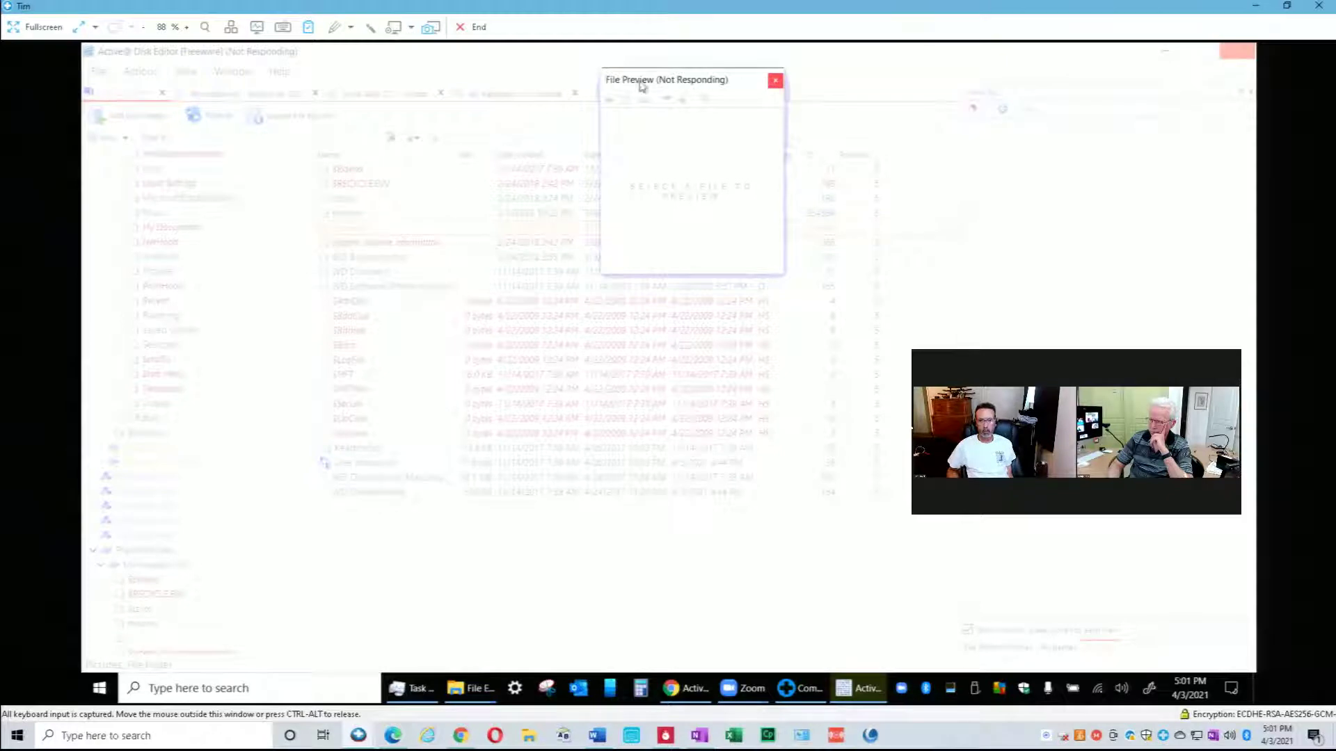
click(738, 84)
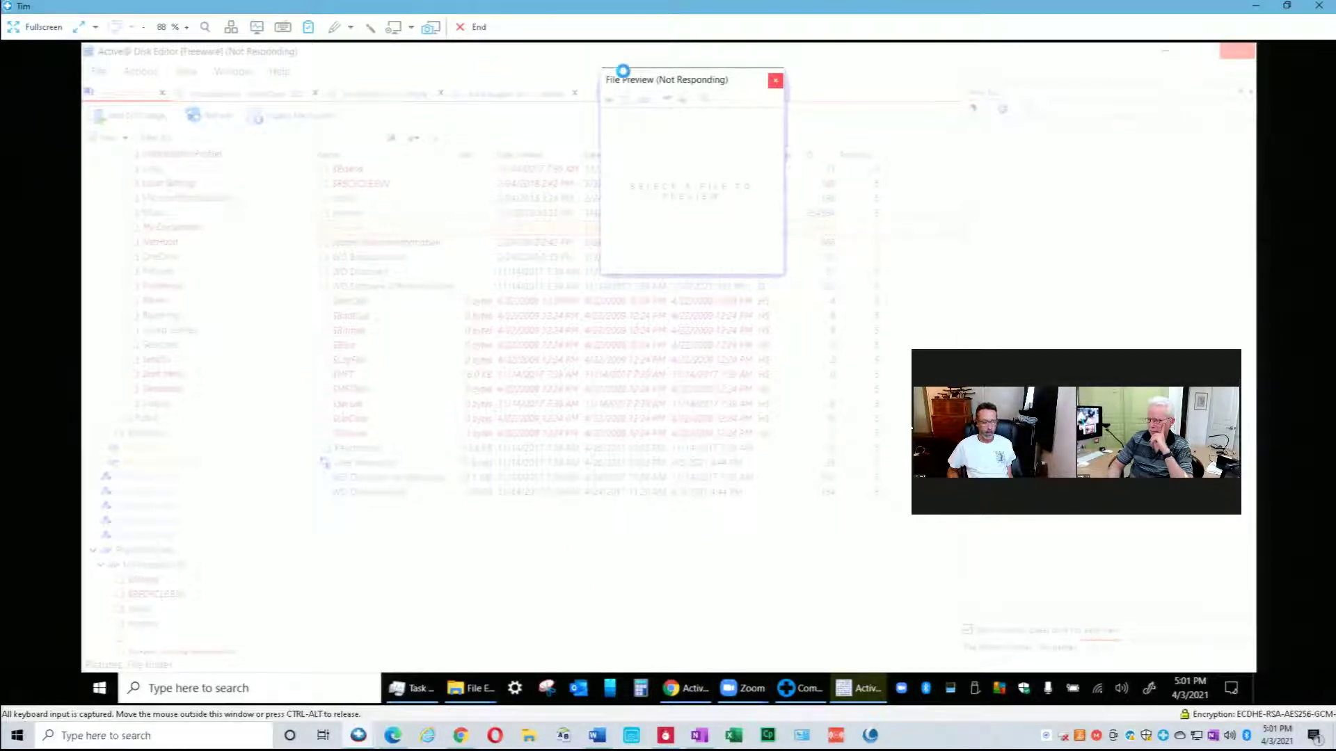
drag(739, 85, 751, 79)
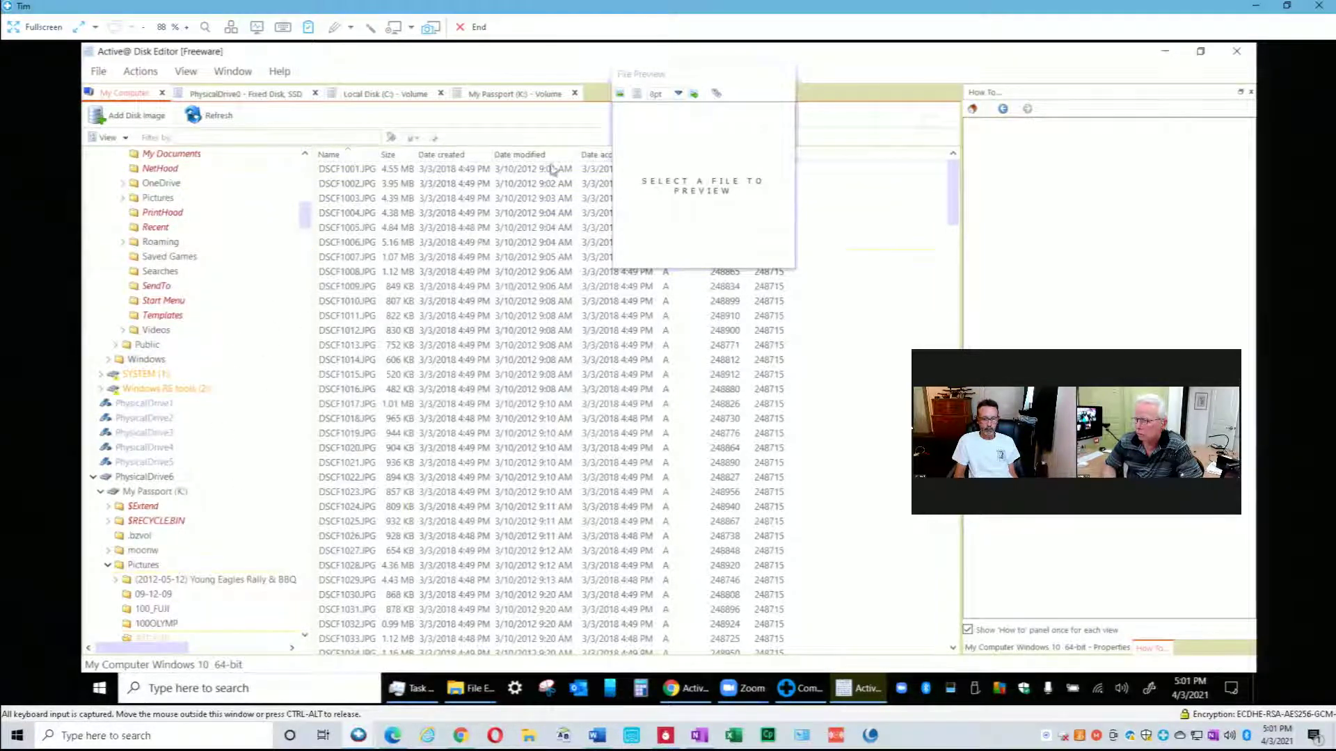
drag(790, 74, 1060, 75)
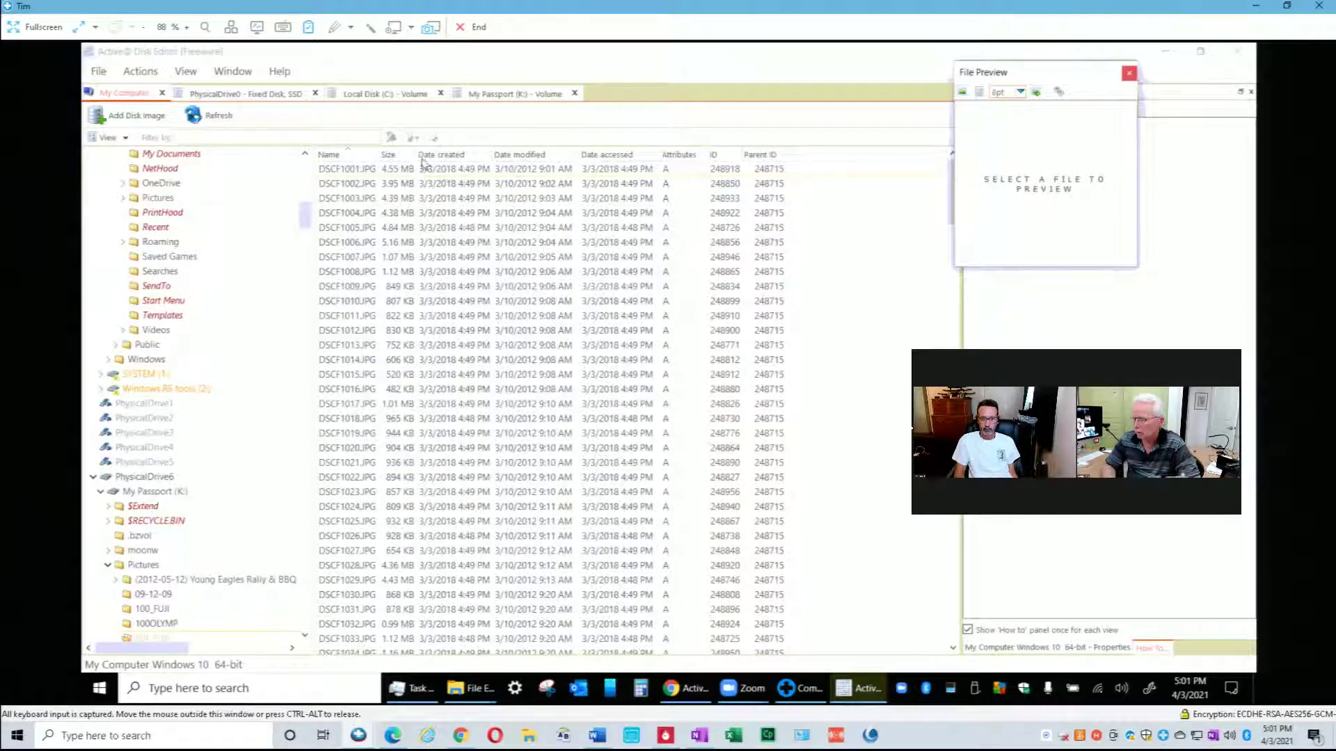
- Inspect the file record of the (2012-05-12) Young Eagles Rally & BBQ folder in Pictures on My Passport (K:)
click(345, 169)
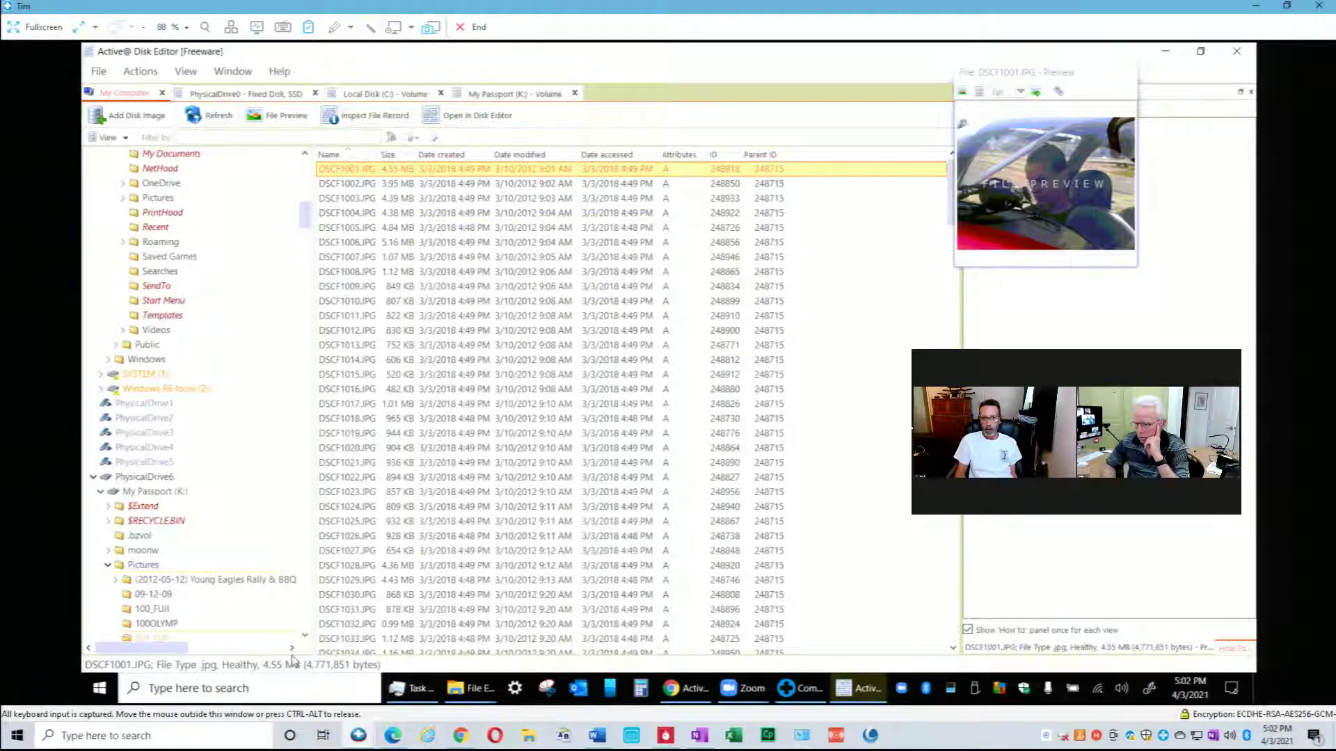
click(304, 638)
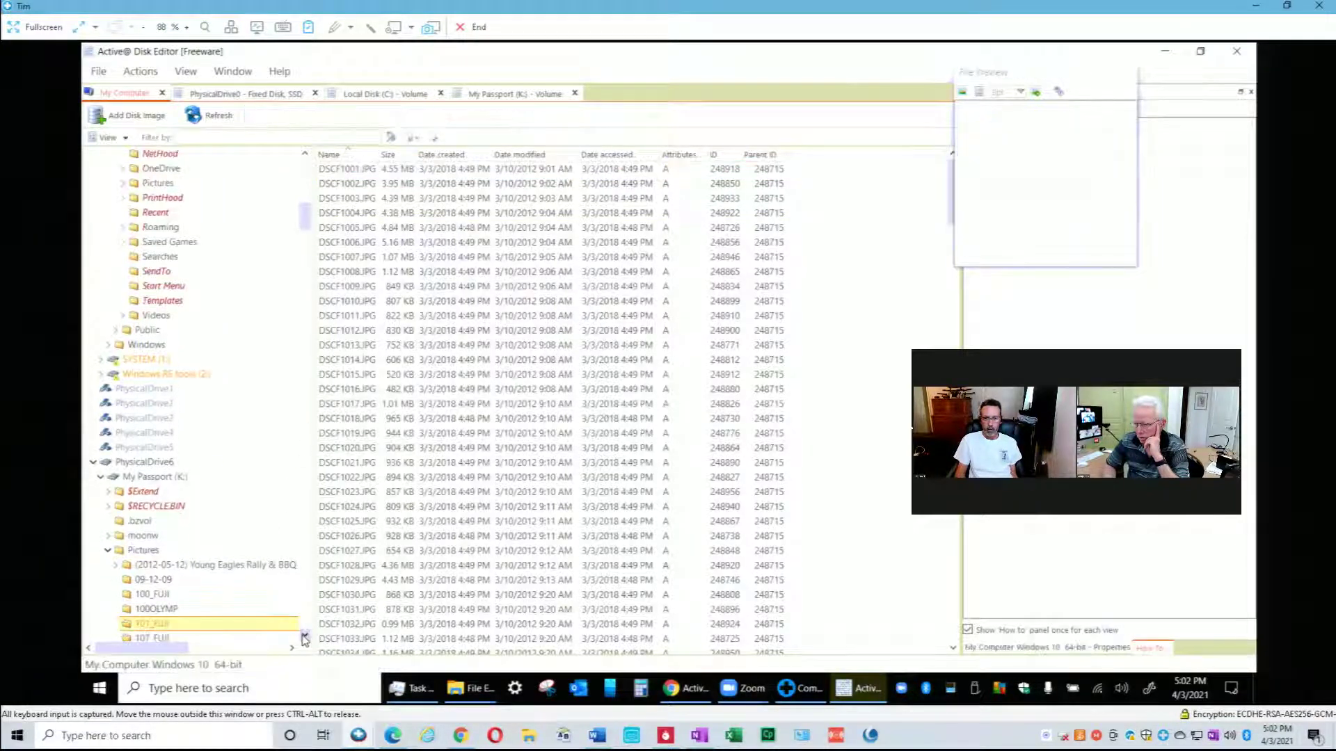
click(305, 638)
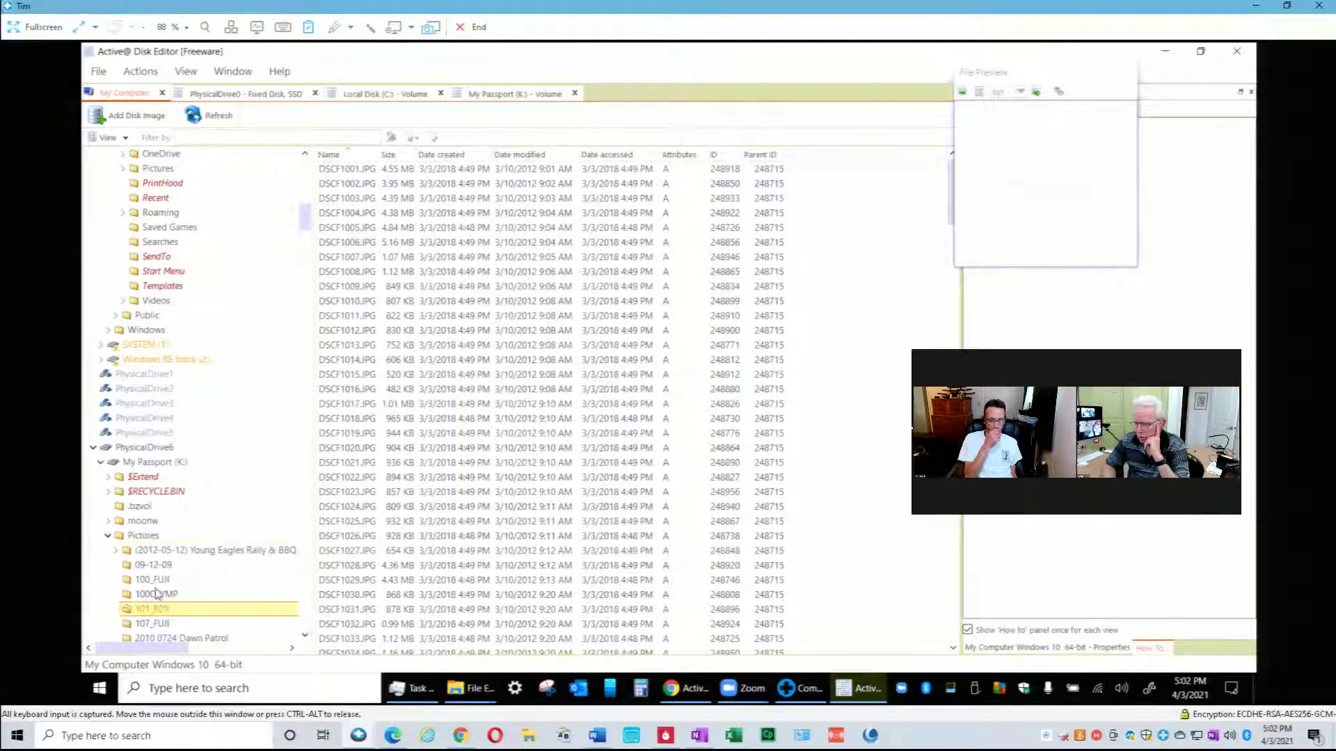
click(146, 537)
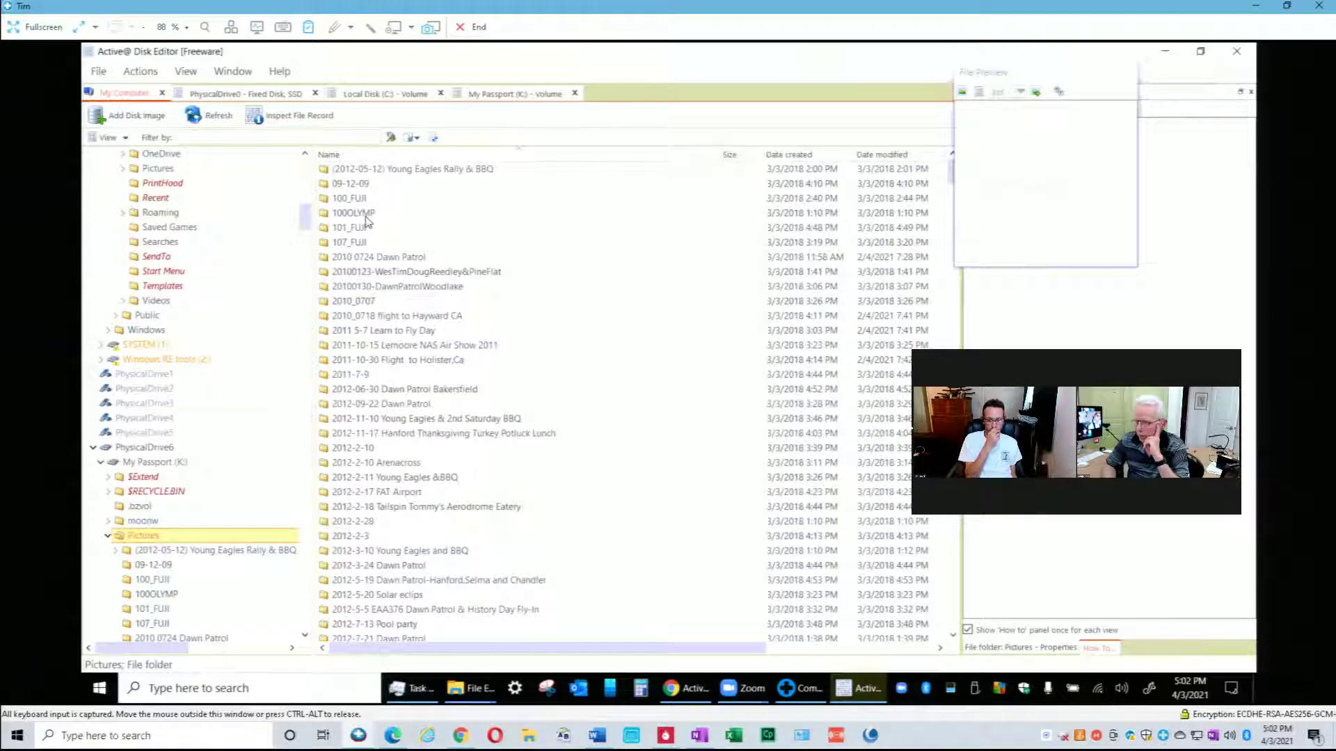
click(376, 172)
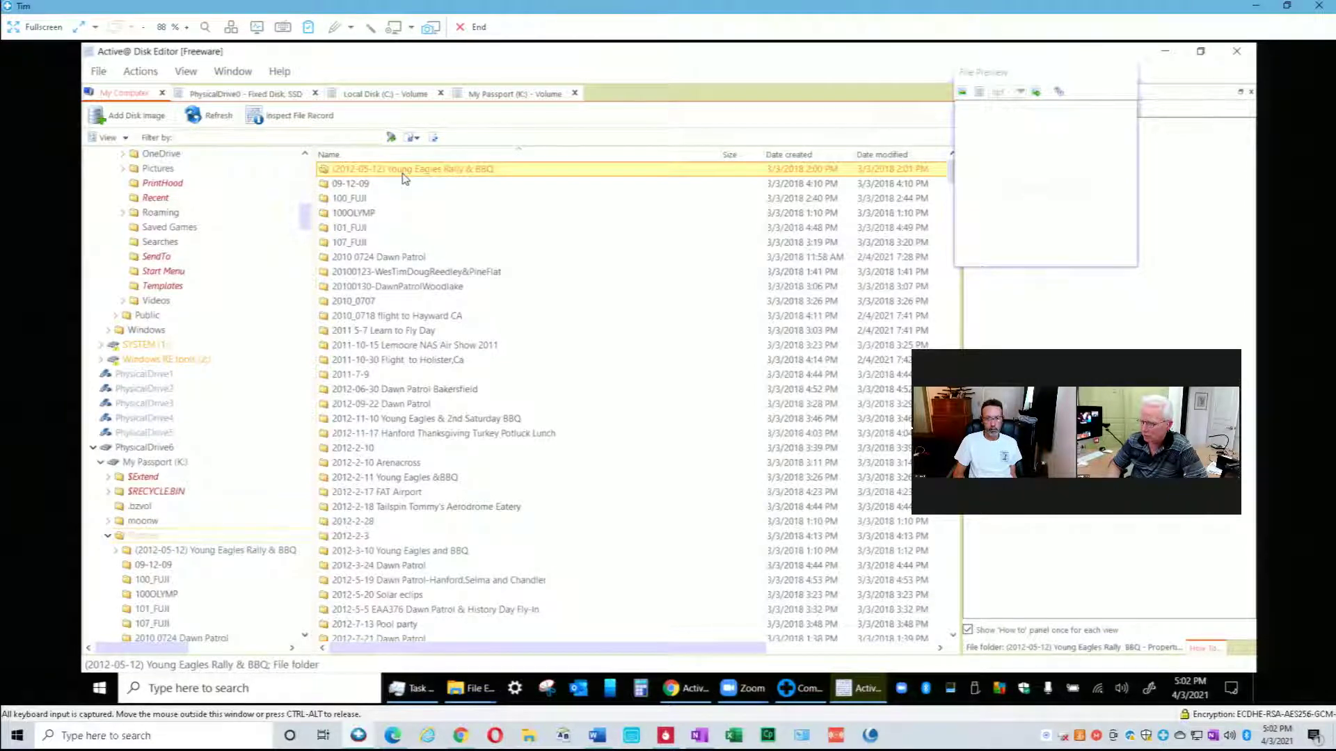
right_click(404, 179)
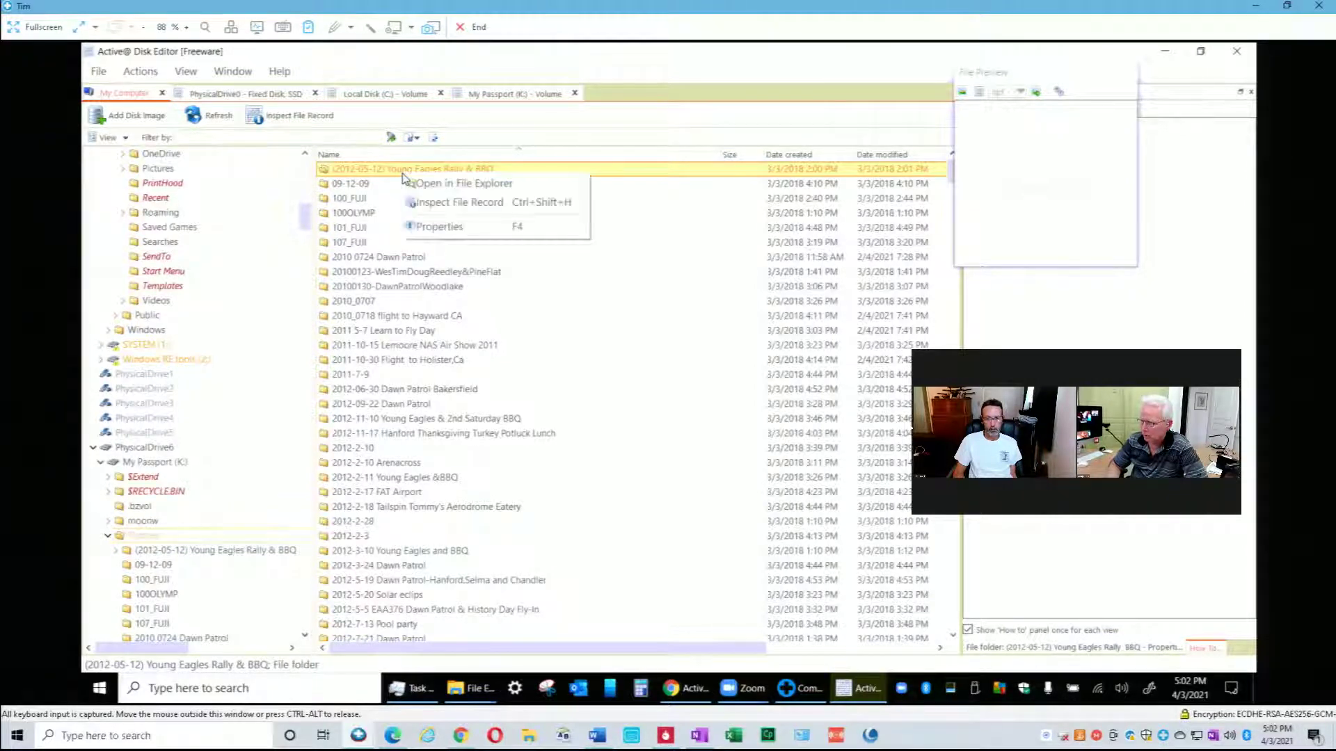
click(450, 209)
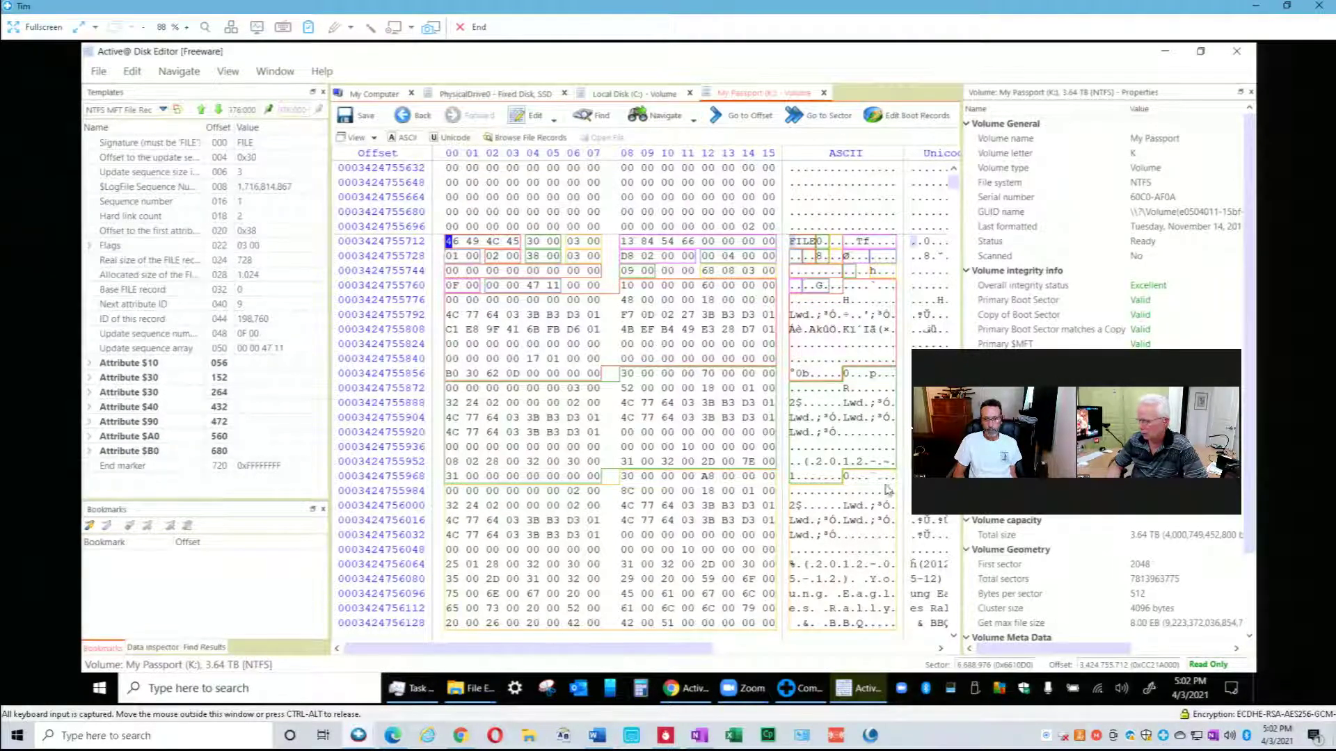
- Allow content editing on My Passport (K:) and set the byte for the "E" of "Eagles" in the record's long file name to 42
click(846, 596)
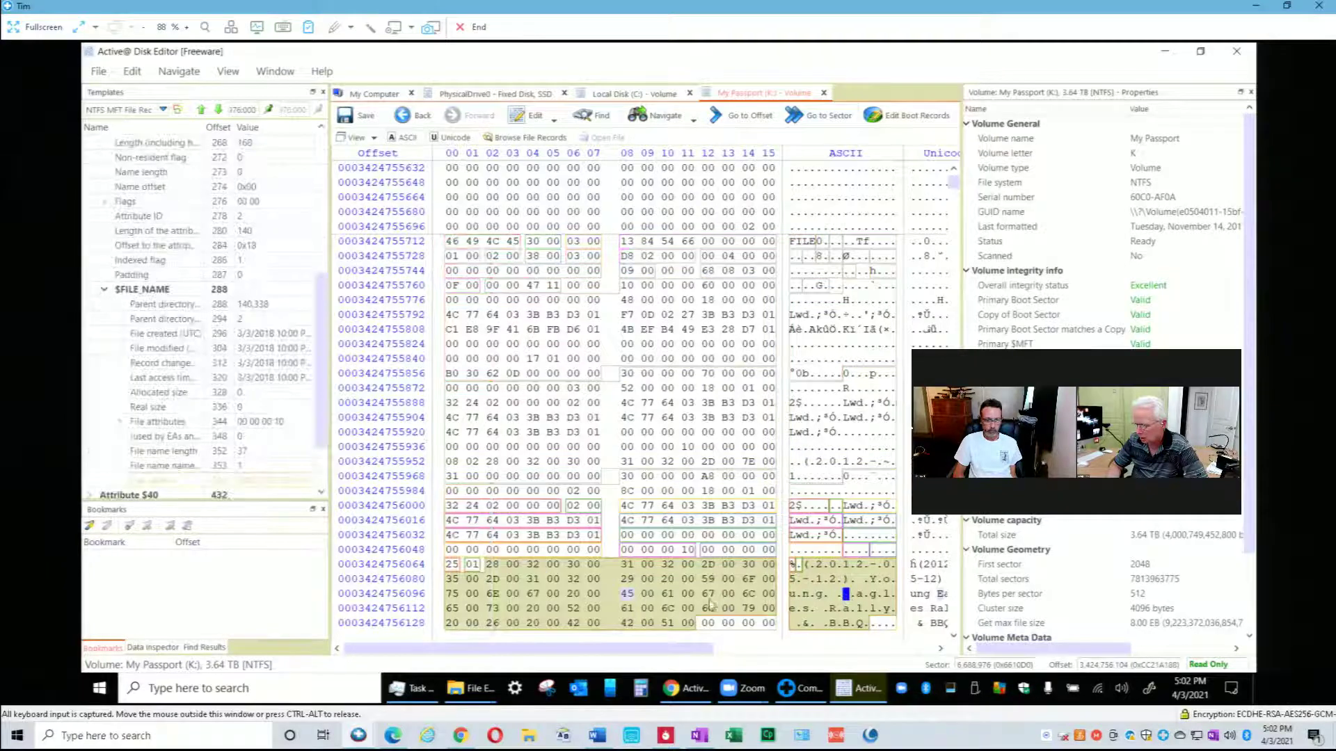
click(630, 596)
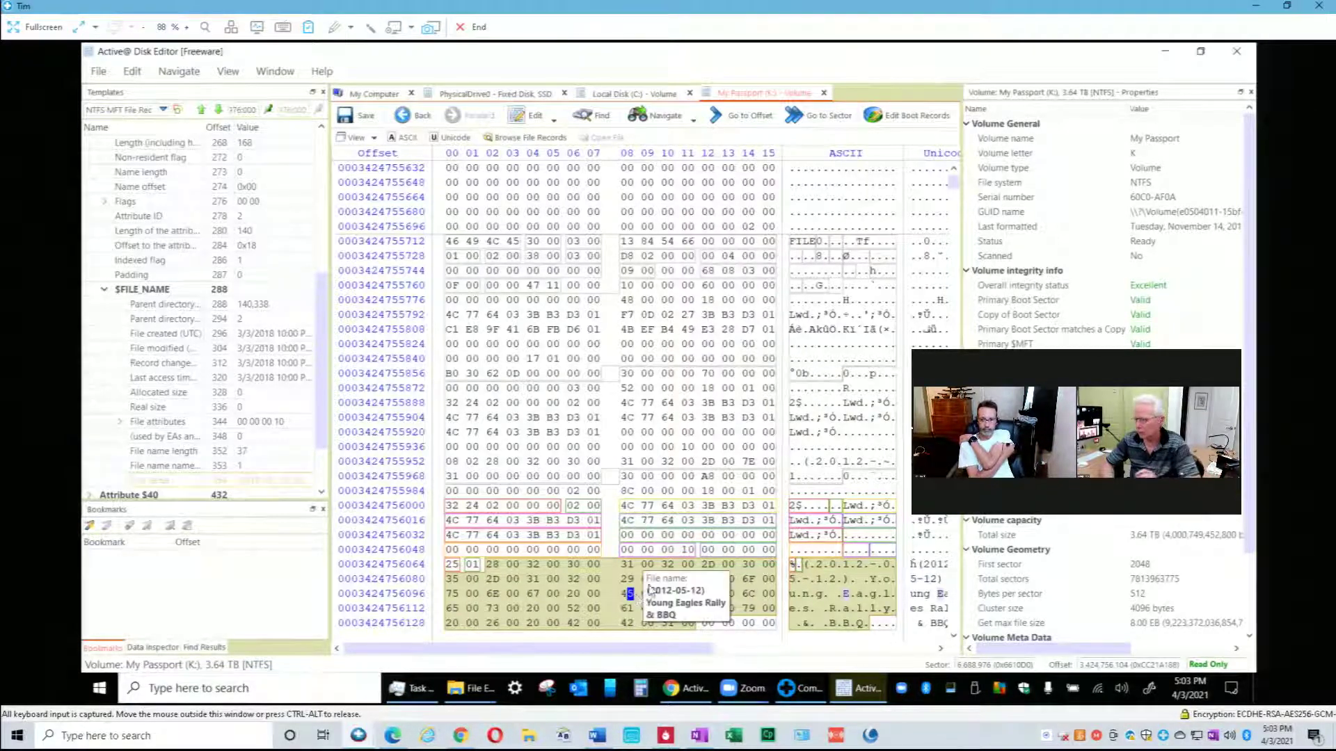
right_click(632, 601)
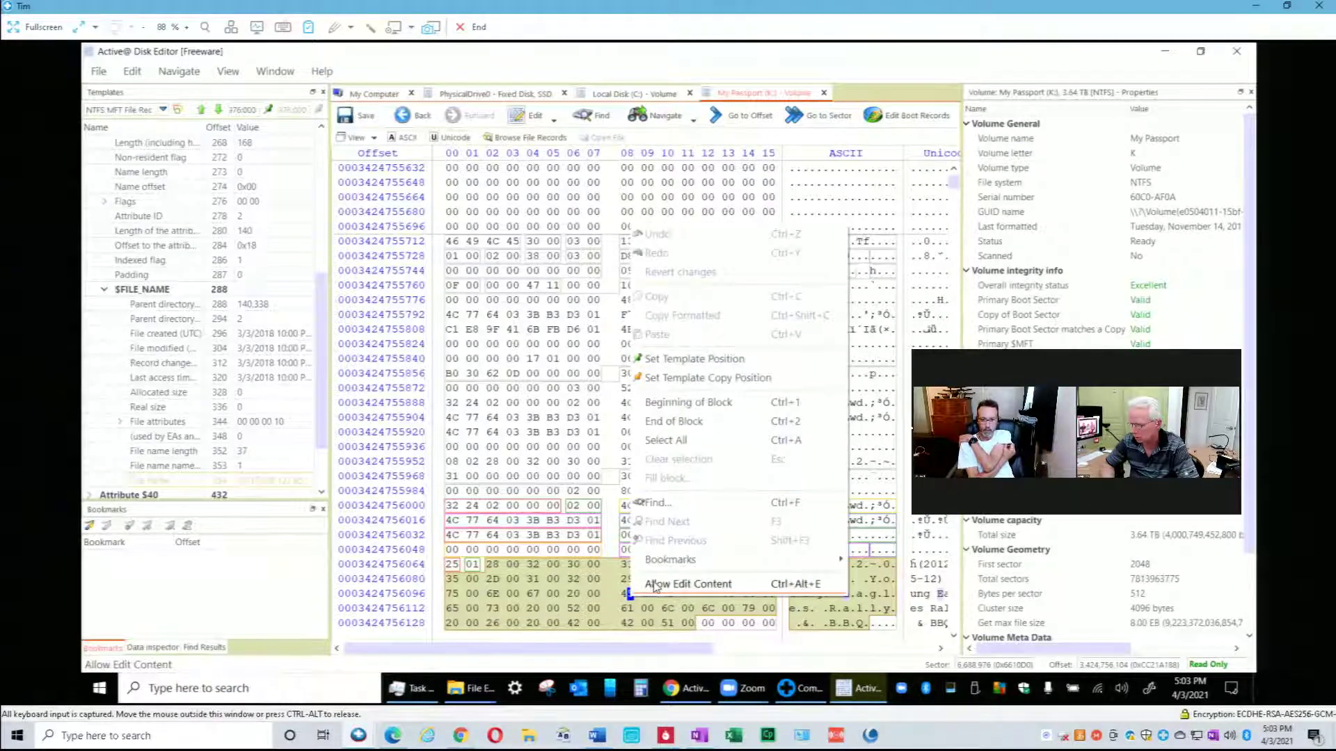
click(654, 585)
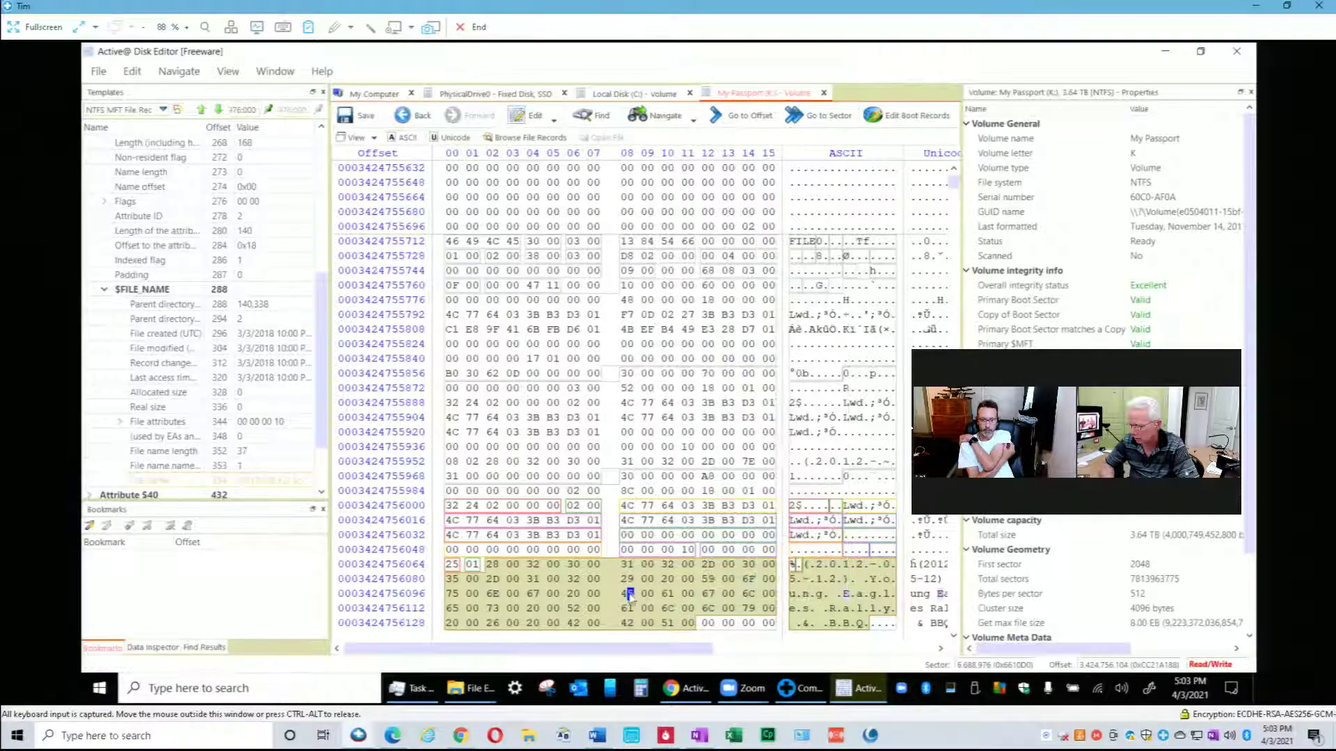
text(2)
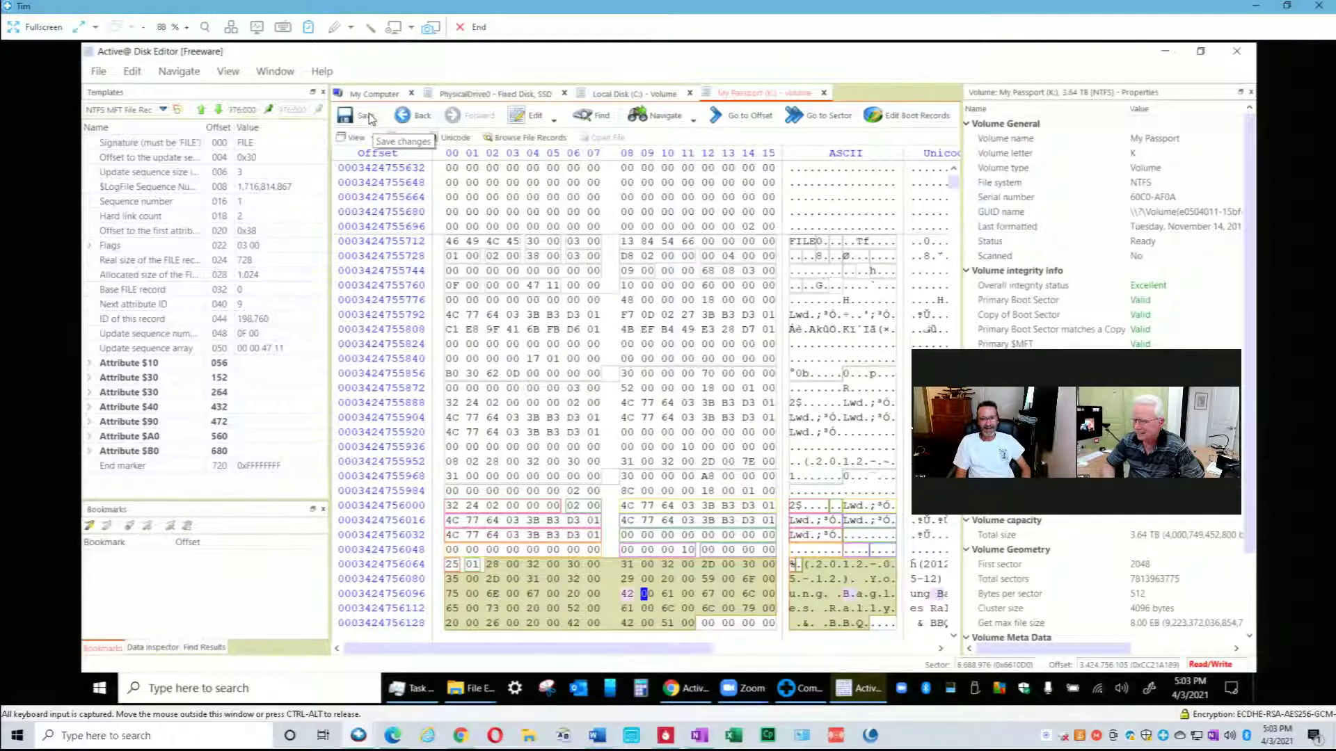
- Save the modified file record to My Passport (K:), accepting the write to the volume
click(369, 117)
click(713, 398)
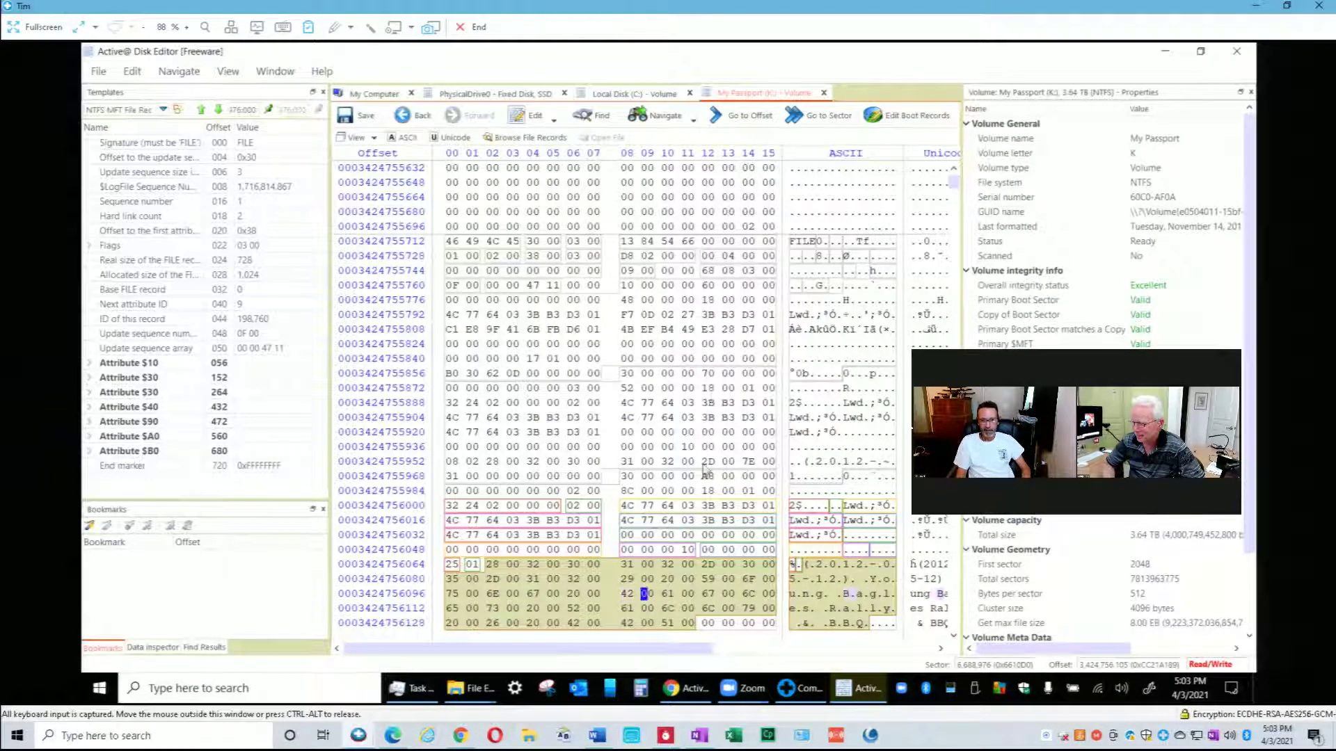
mouse_move(631, 603)
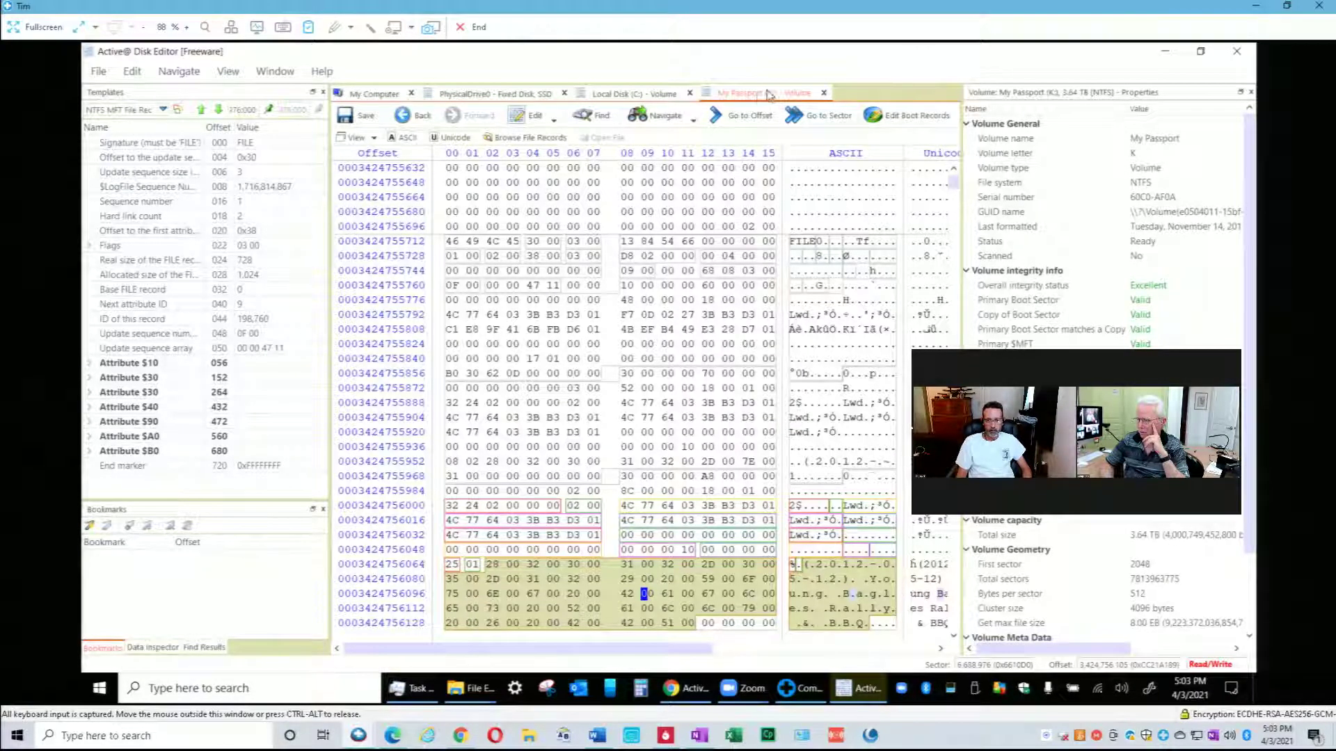
- Close the My Passport (K:), Local Disk (C:) and PhysicalDrive0 views, discarding the changes to Local Disk (C:)
click(824, 93)
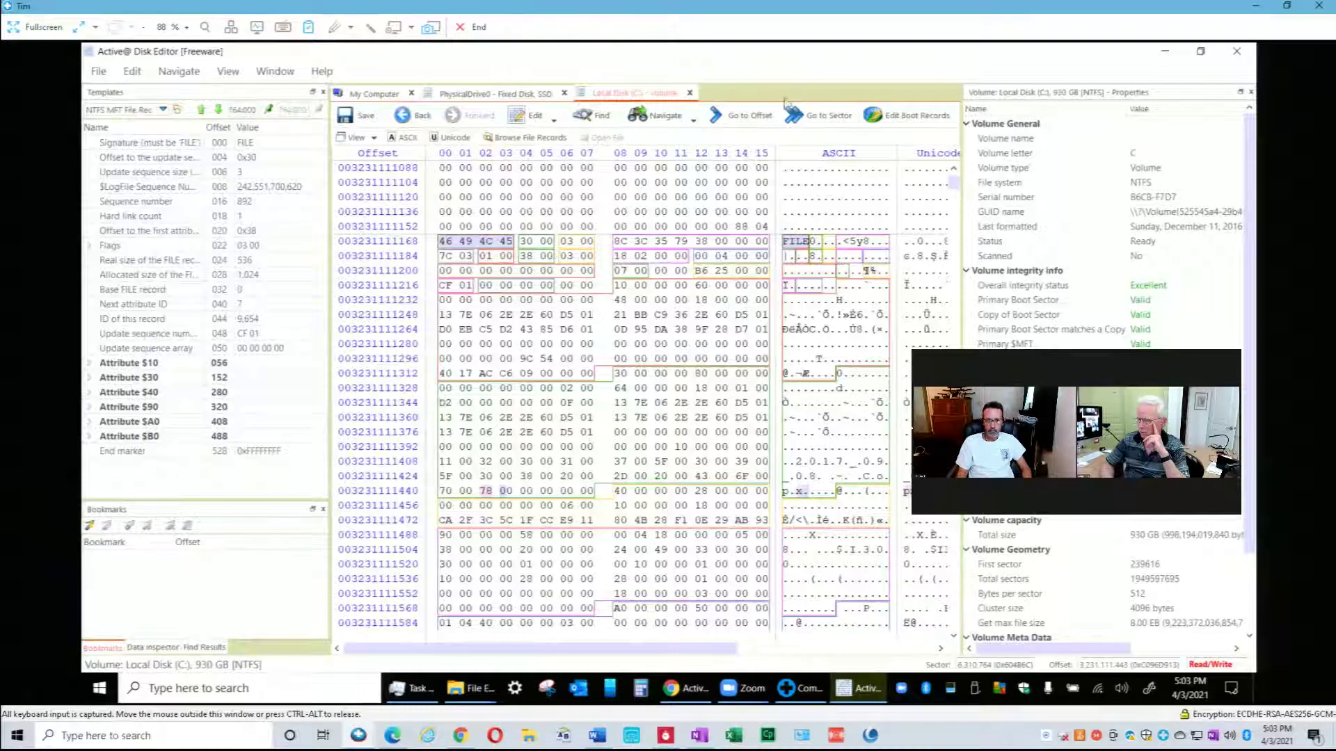
click(691, 93)
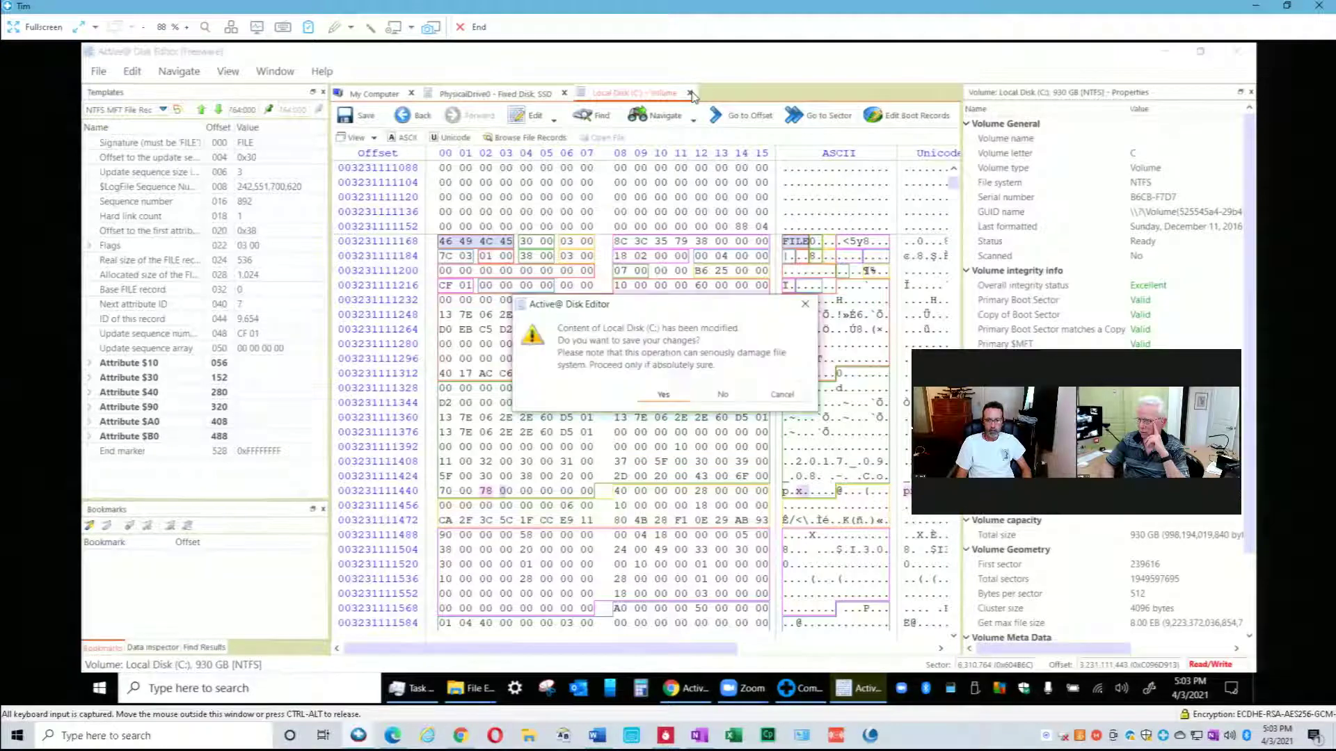
click(724, 395)
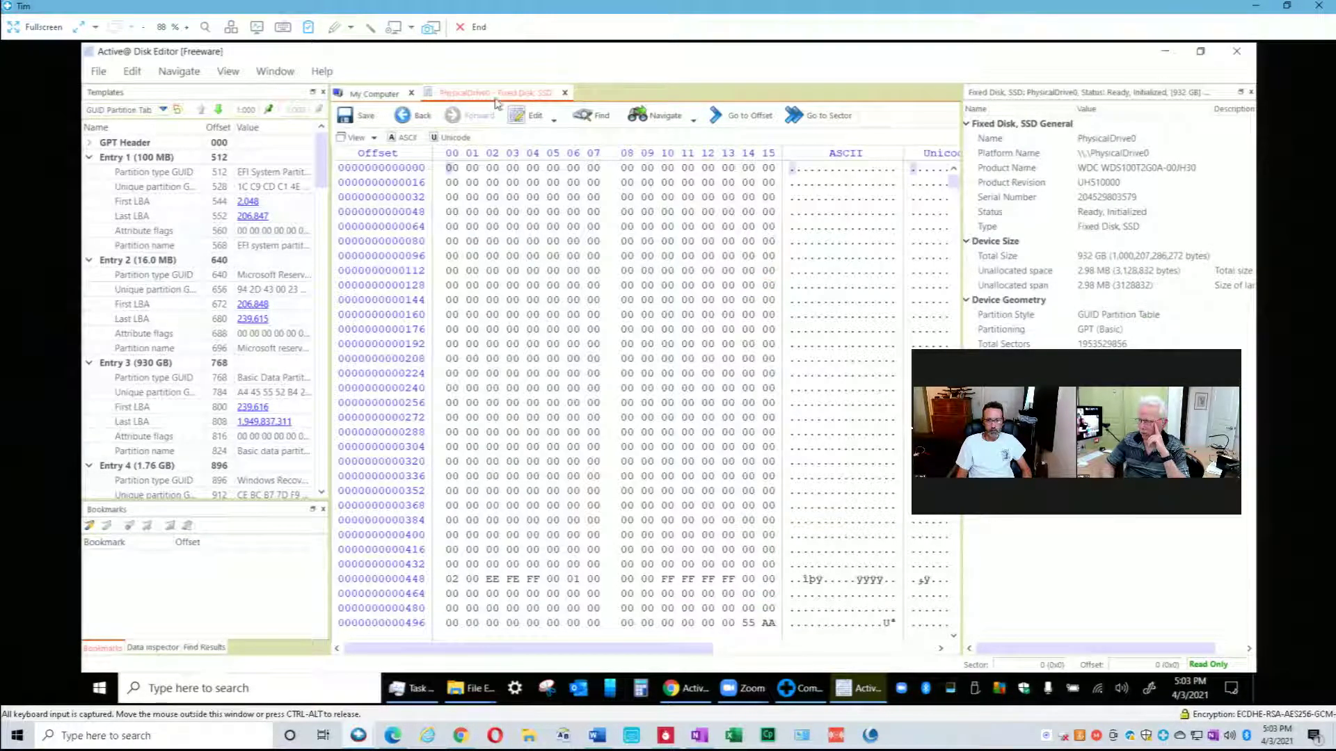
click(566, 93)
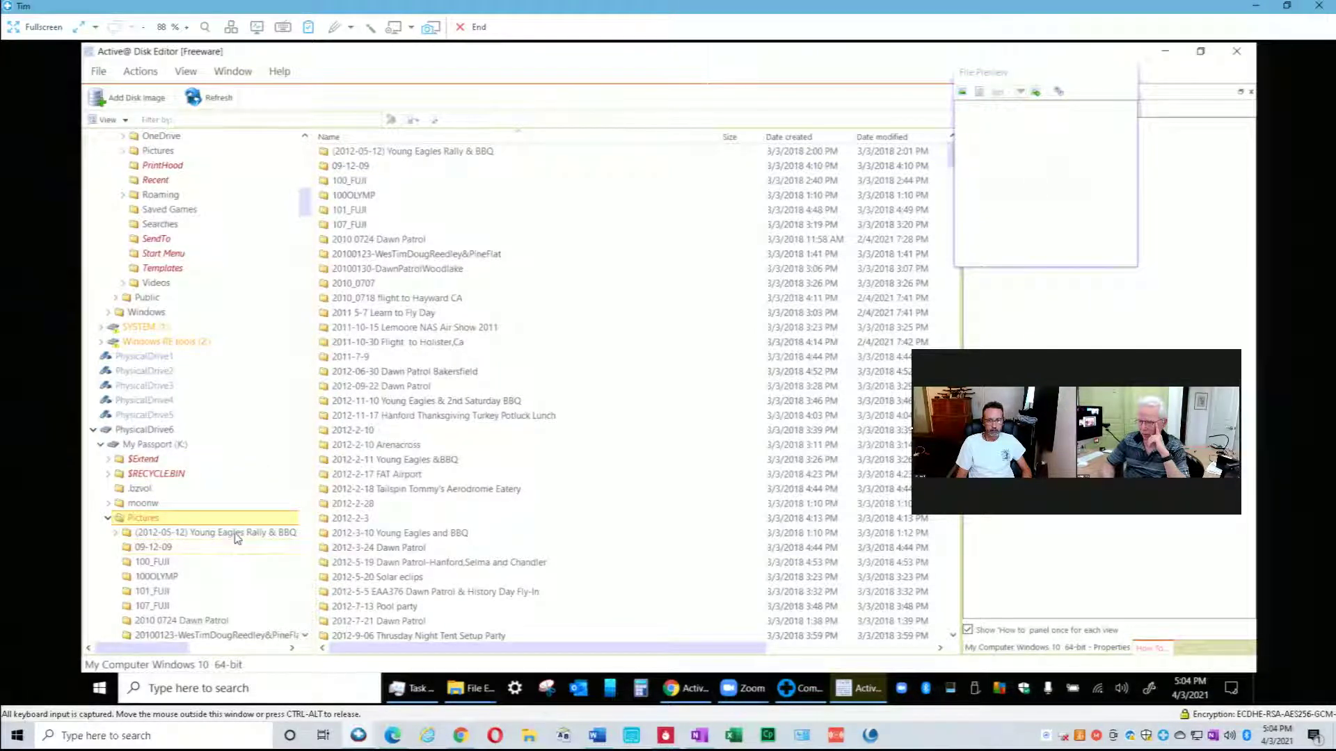
- Refresh the drive list and reopen the Young Eagles Rally & BBQ folder in Pictures on My Passport (K:) to check its name
click(214, 99)
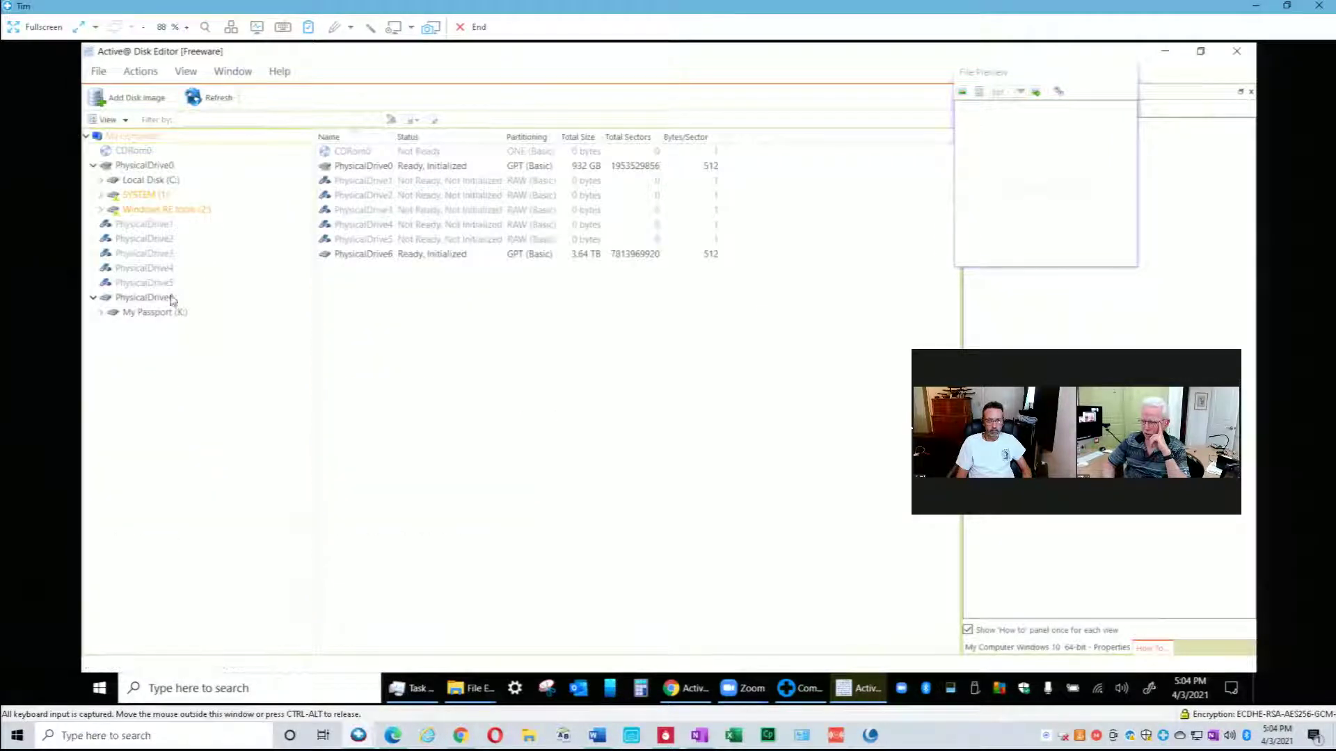
click(153, 315)
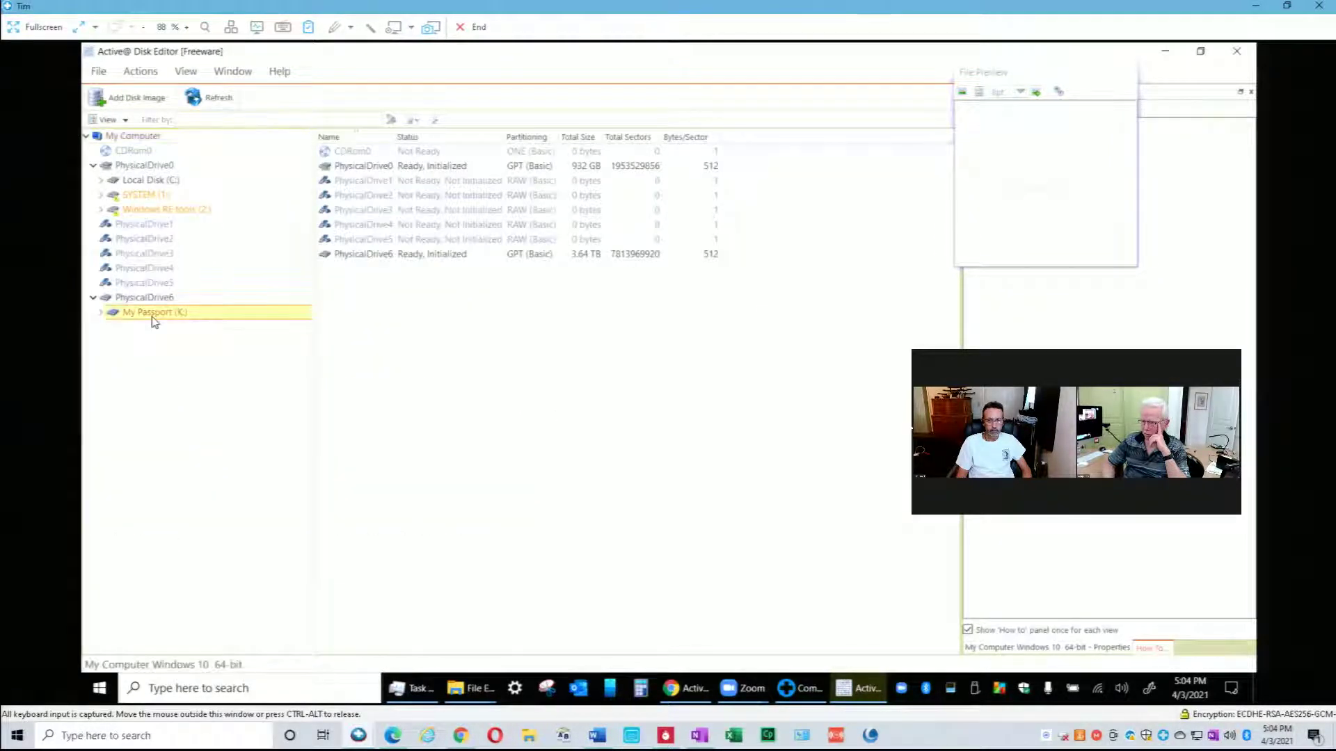
click(102, 314)
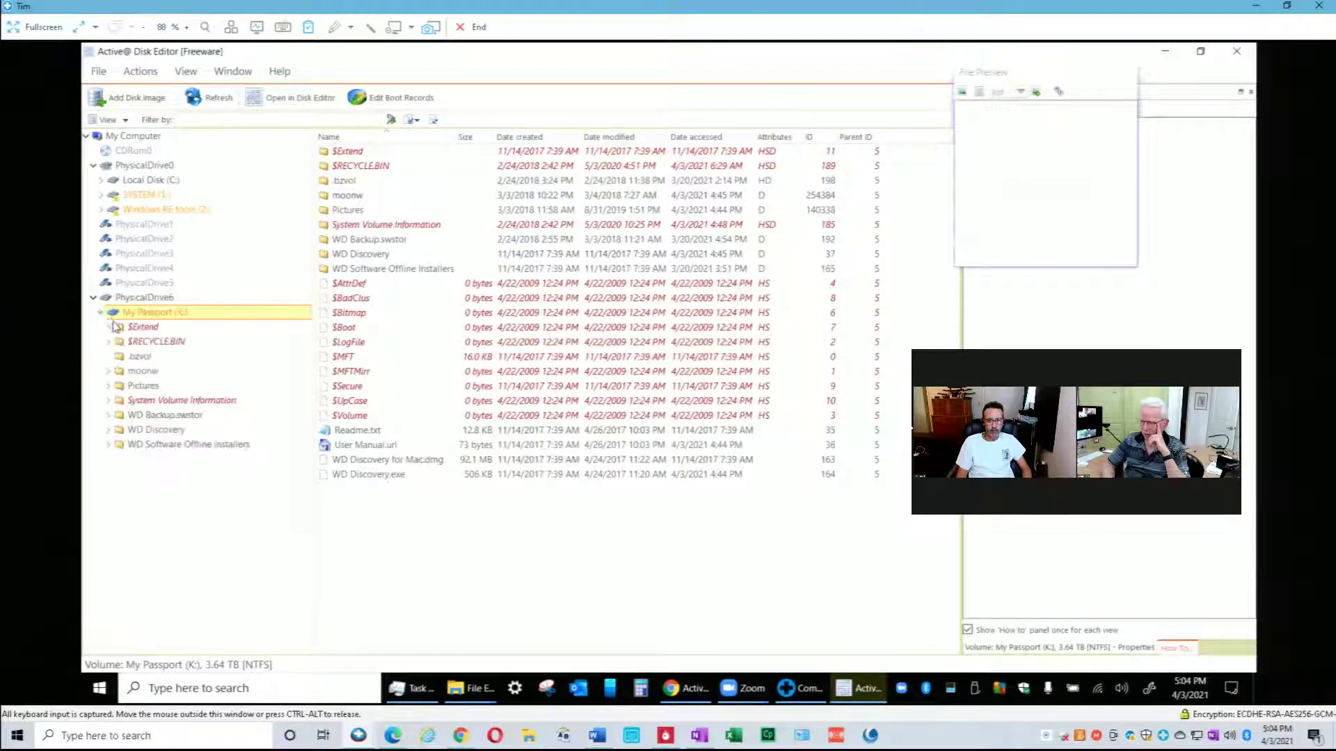
click(139, 387)
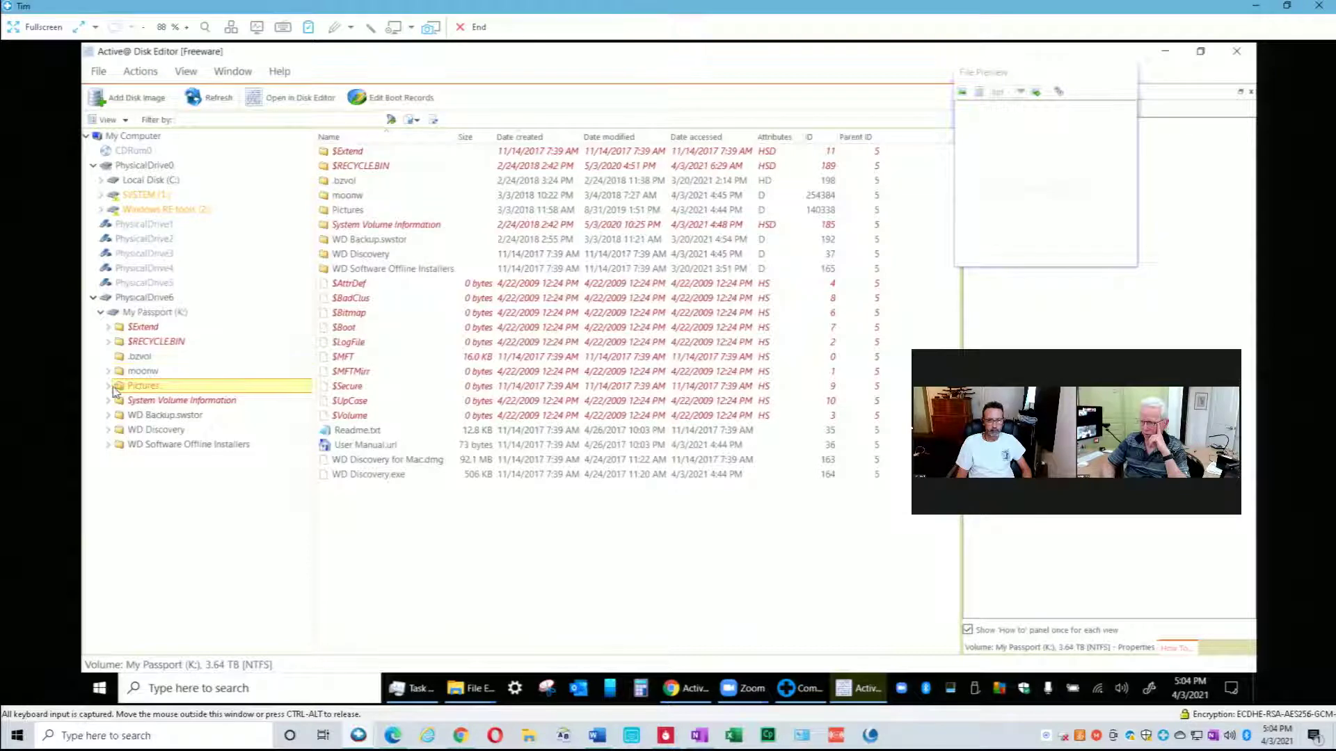
click(110, 386)
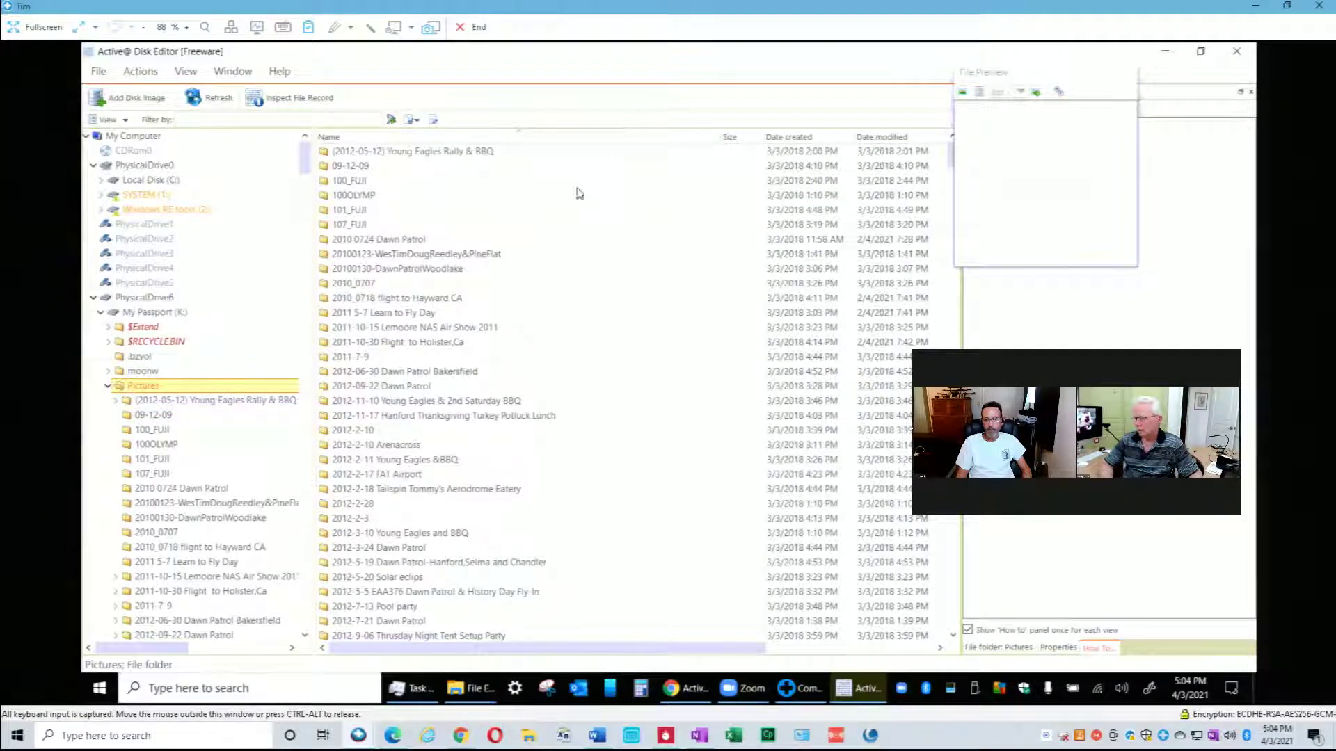
click(267, 402)
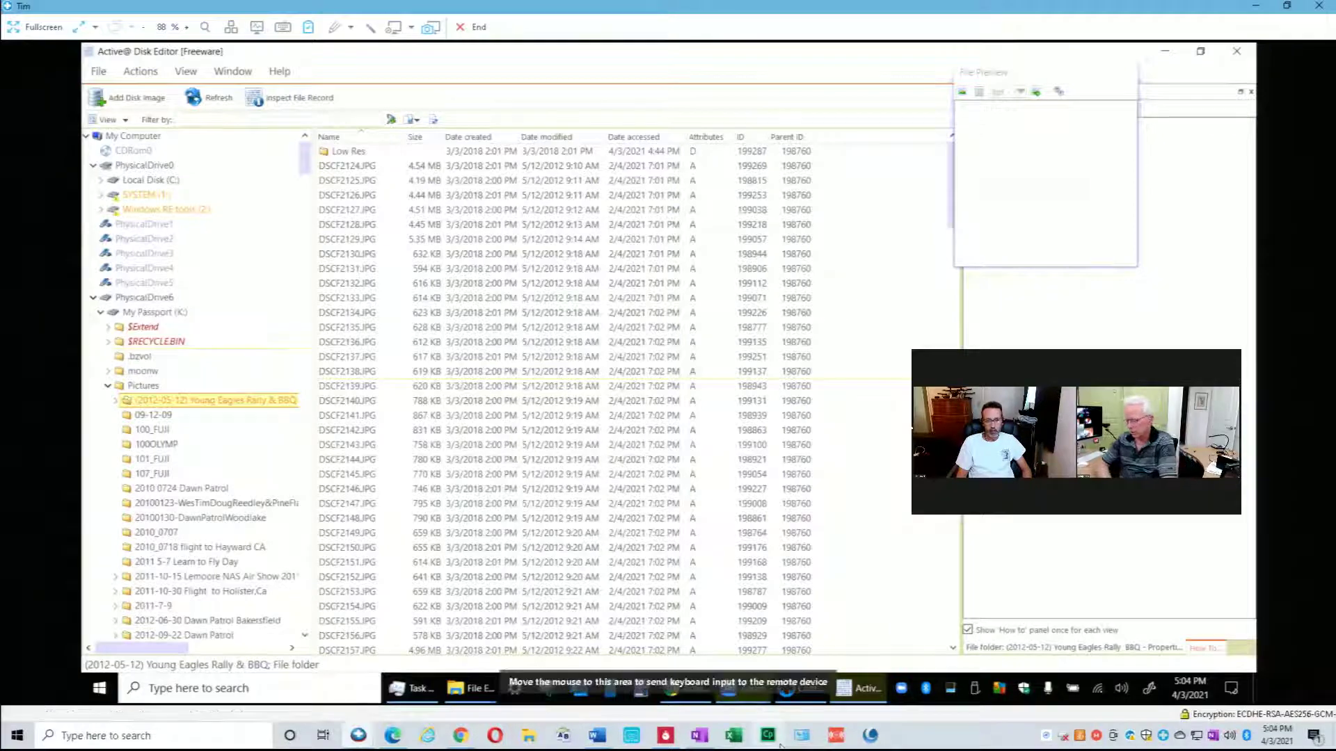
- Close the disk editor and switch to the Chrome window with the search results for the sector write error
mouse_move(801, 735)
key(alt+Tab)
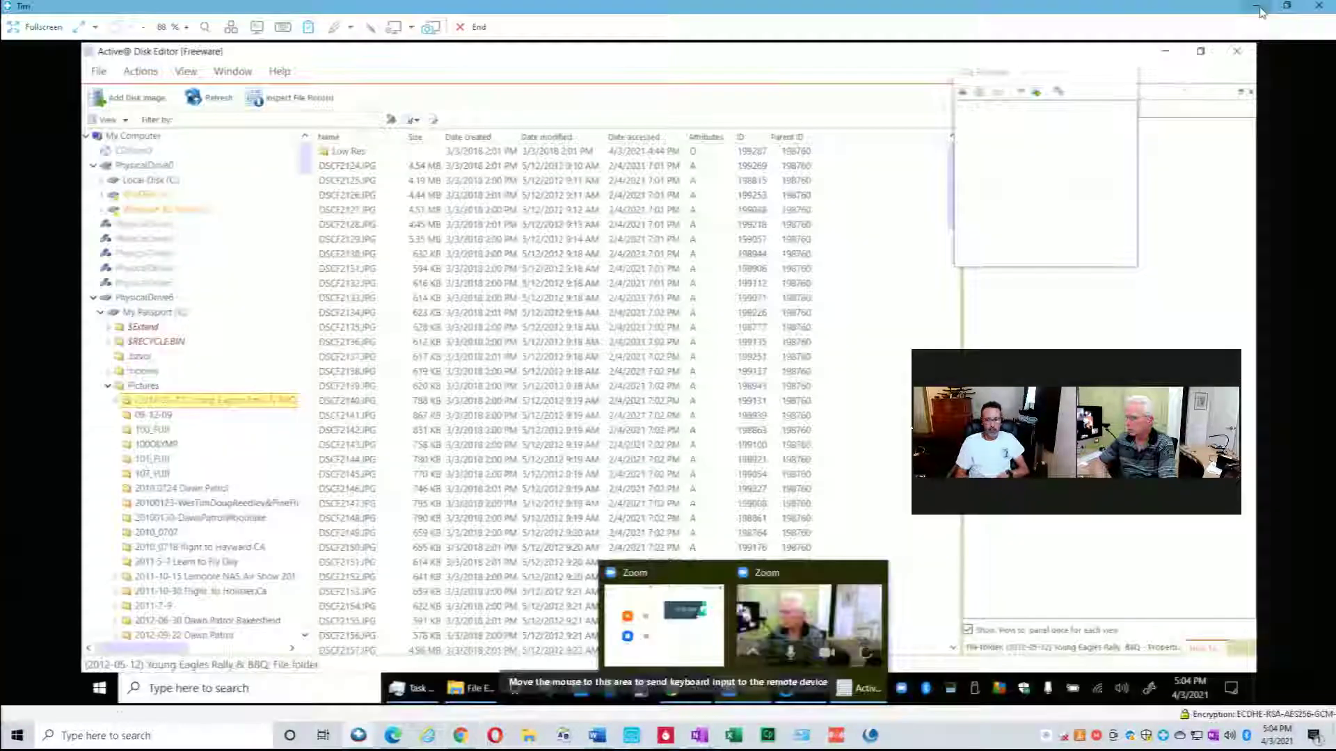
click(1257, 8)
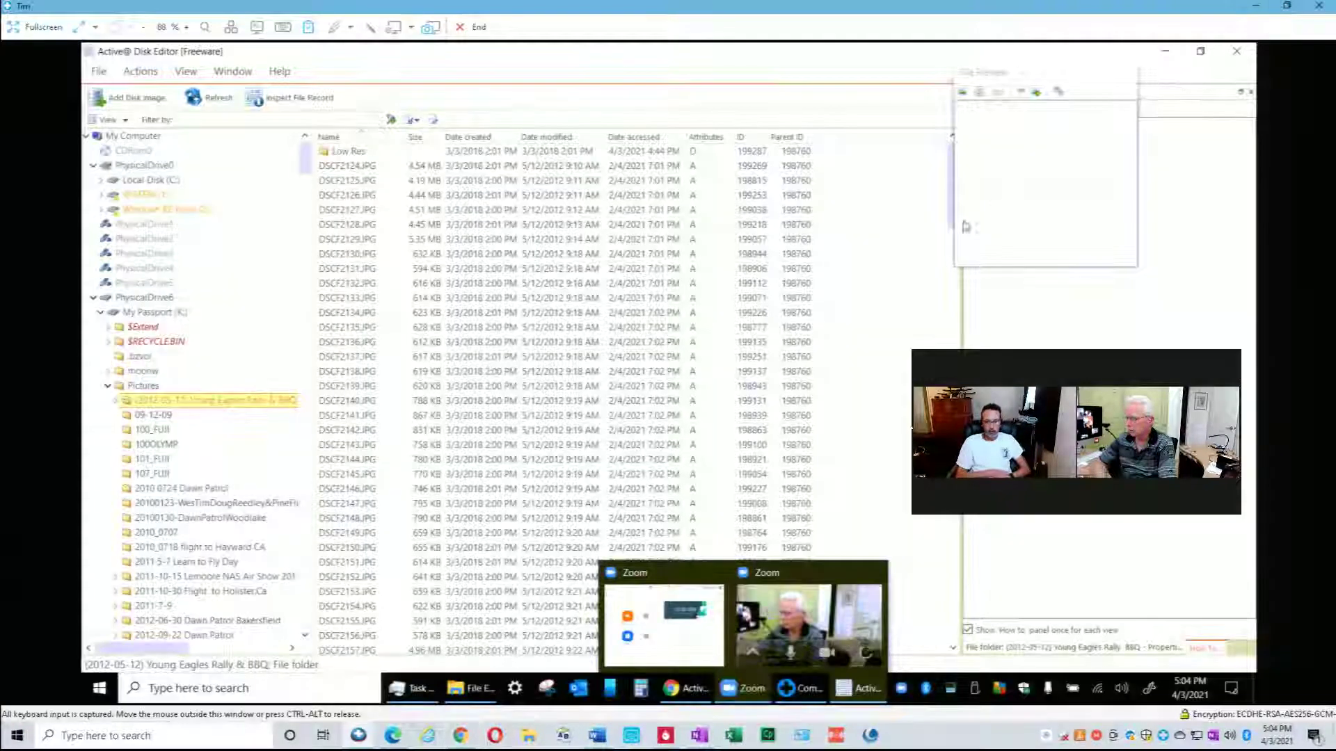
click(858, 310)
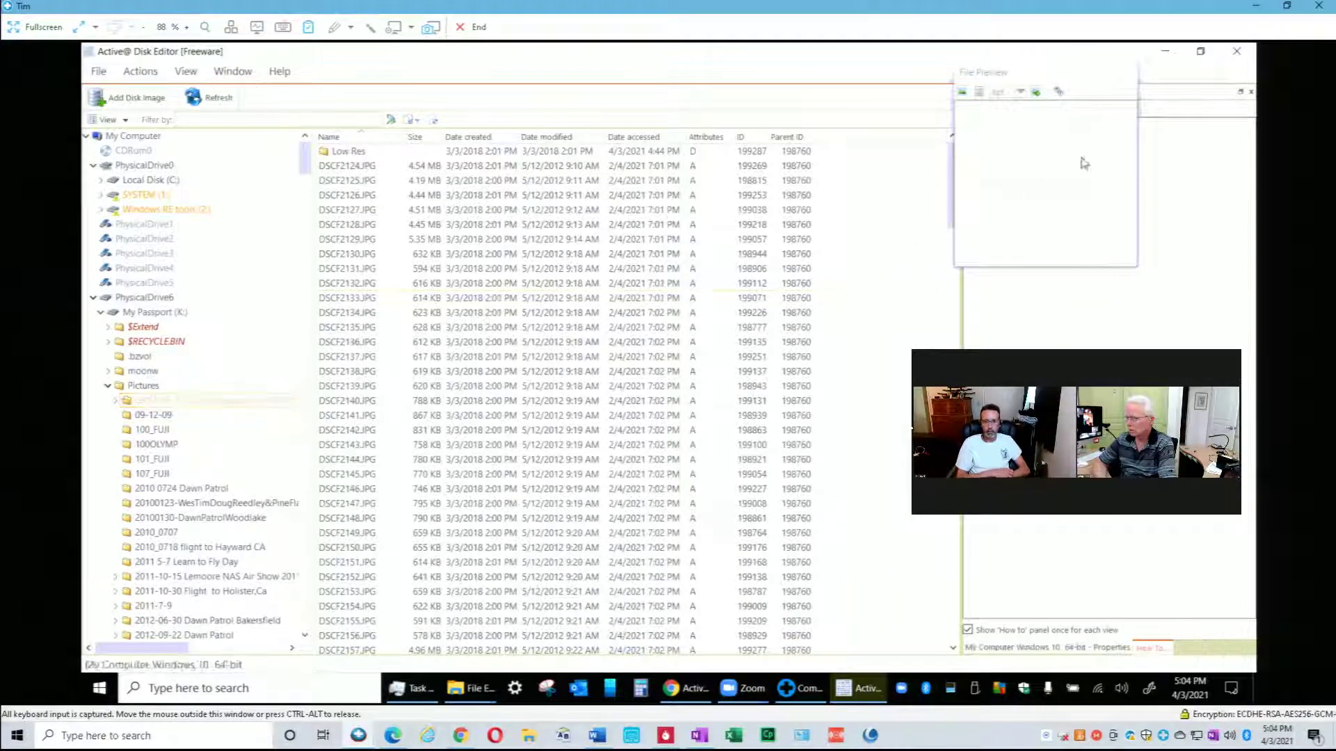
click(1238, 54)
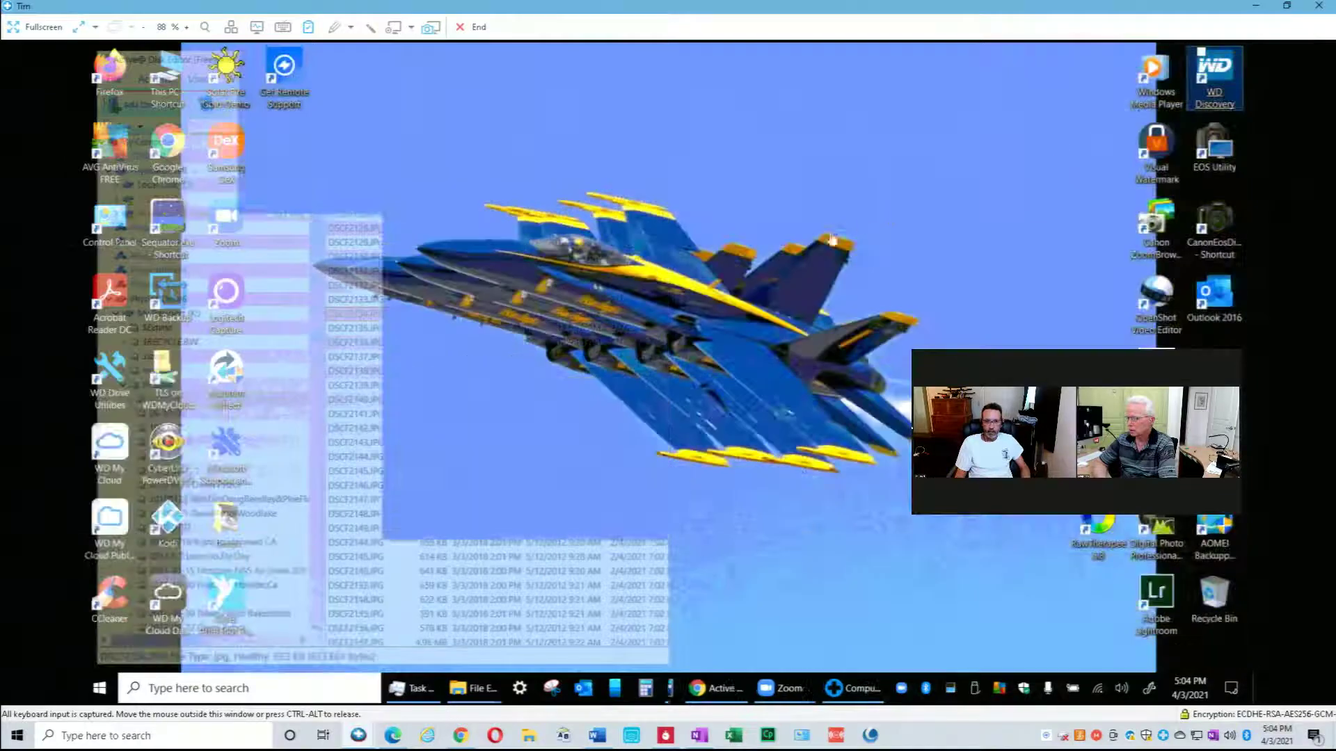
key(super+Tab)
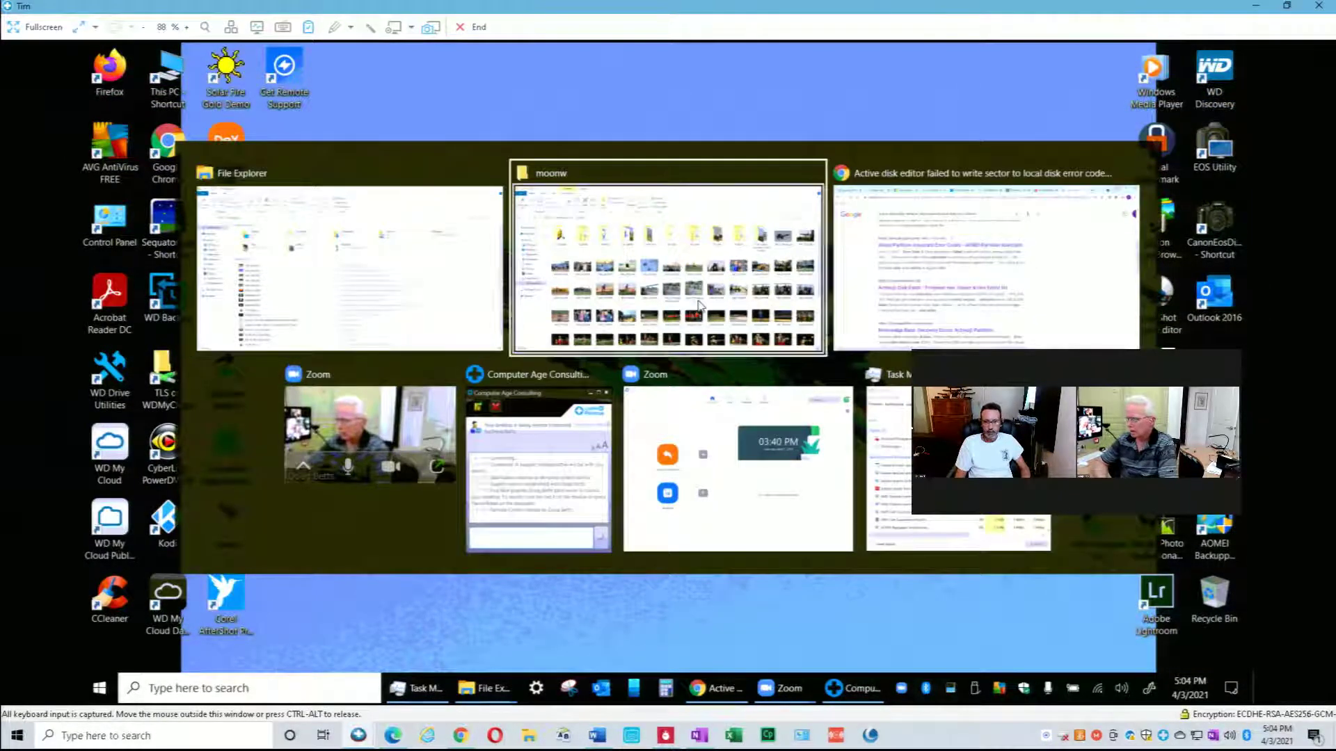
click(758, 241)
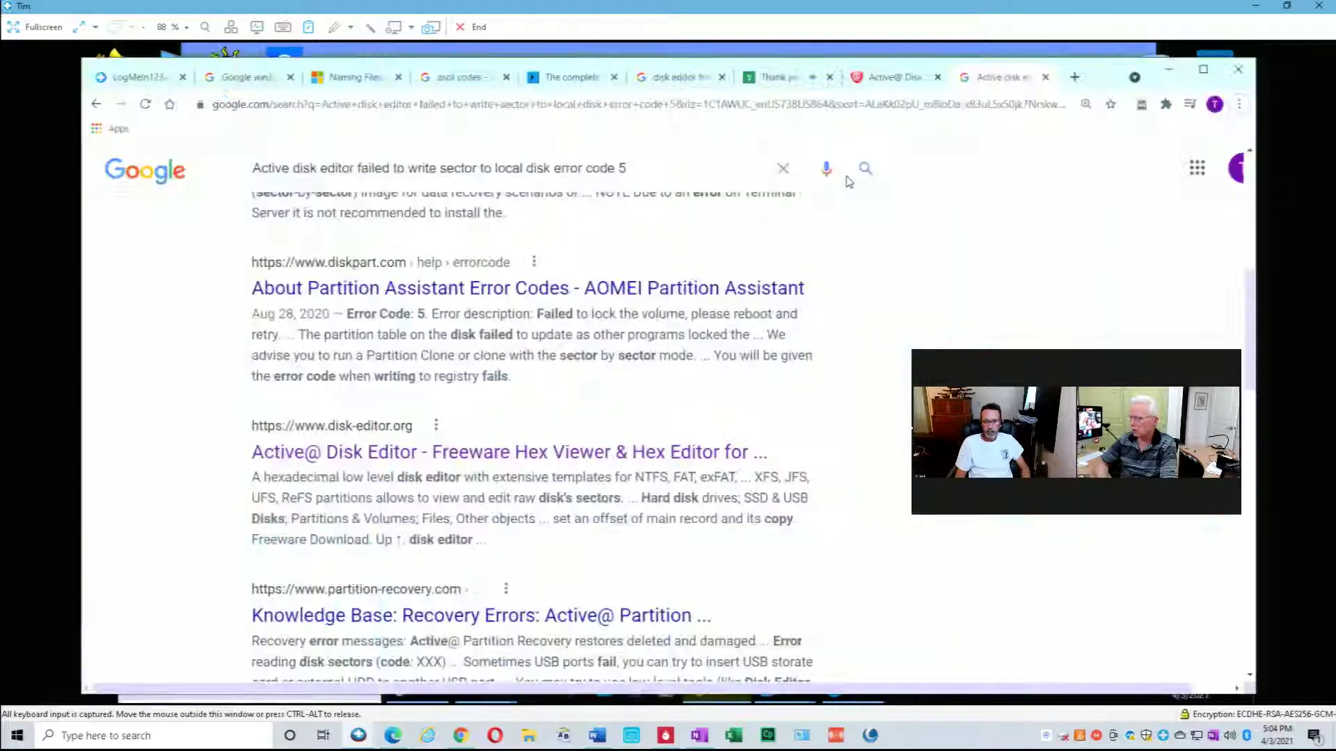
- Check the open disk-editor.org and CNET download pages, and return to the results for disk editor free download
click(901, 78)
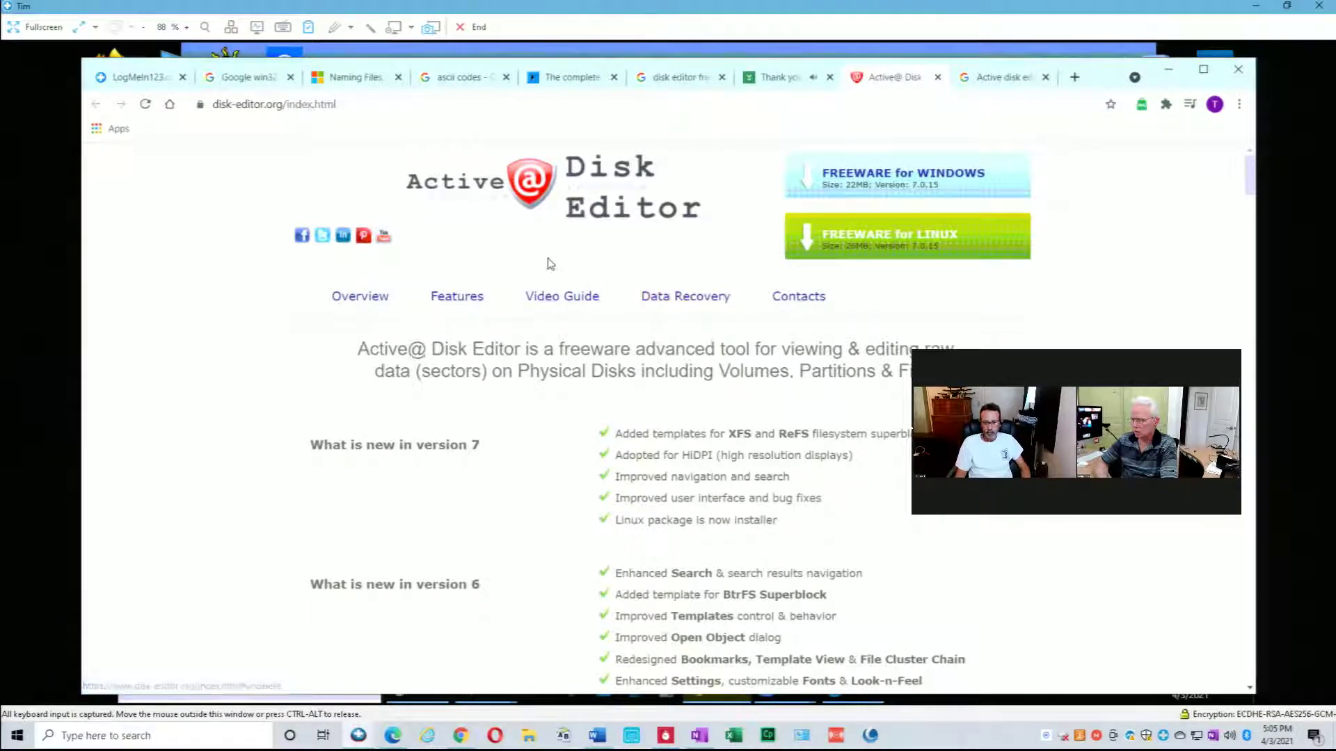
click(802, 79)
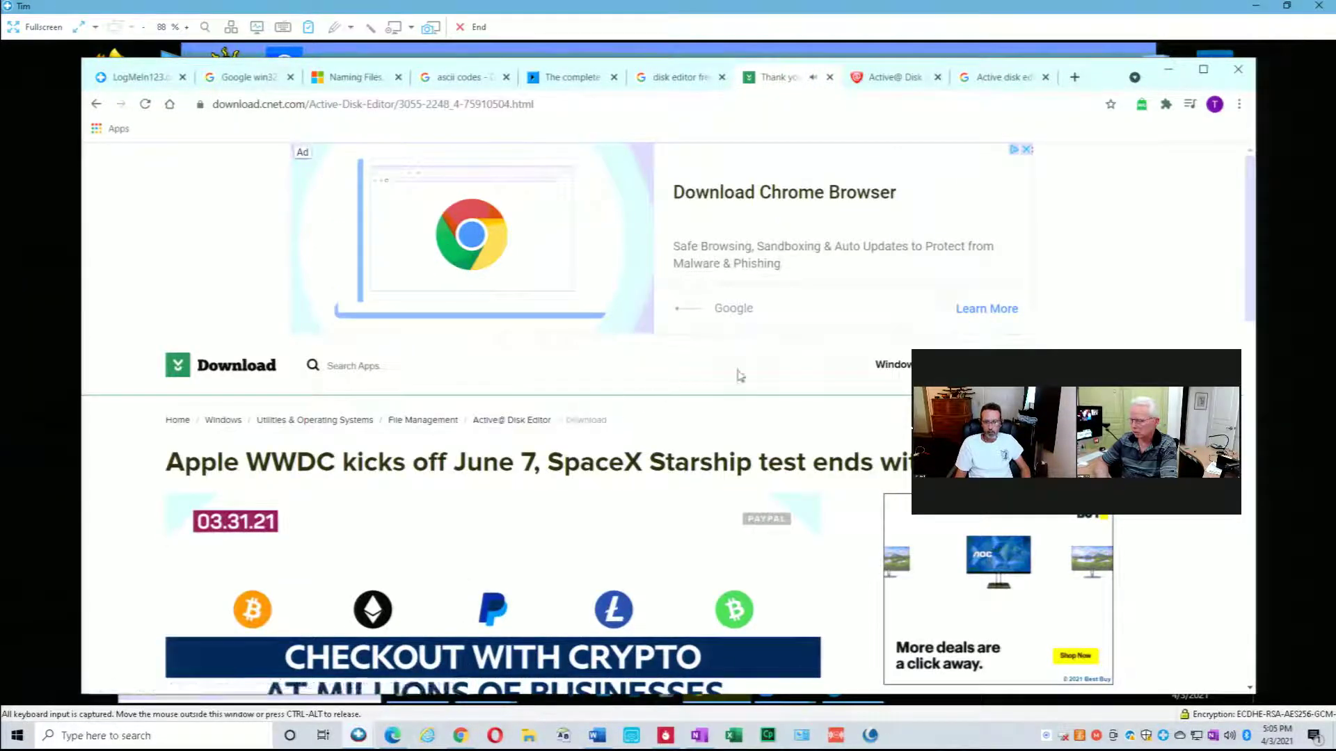
drag(1252, 317, 1263, 171)
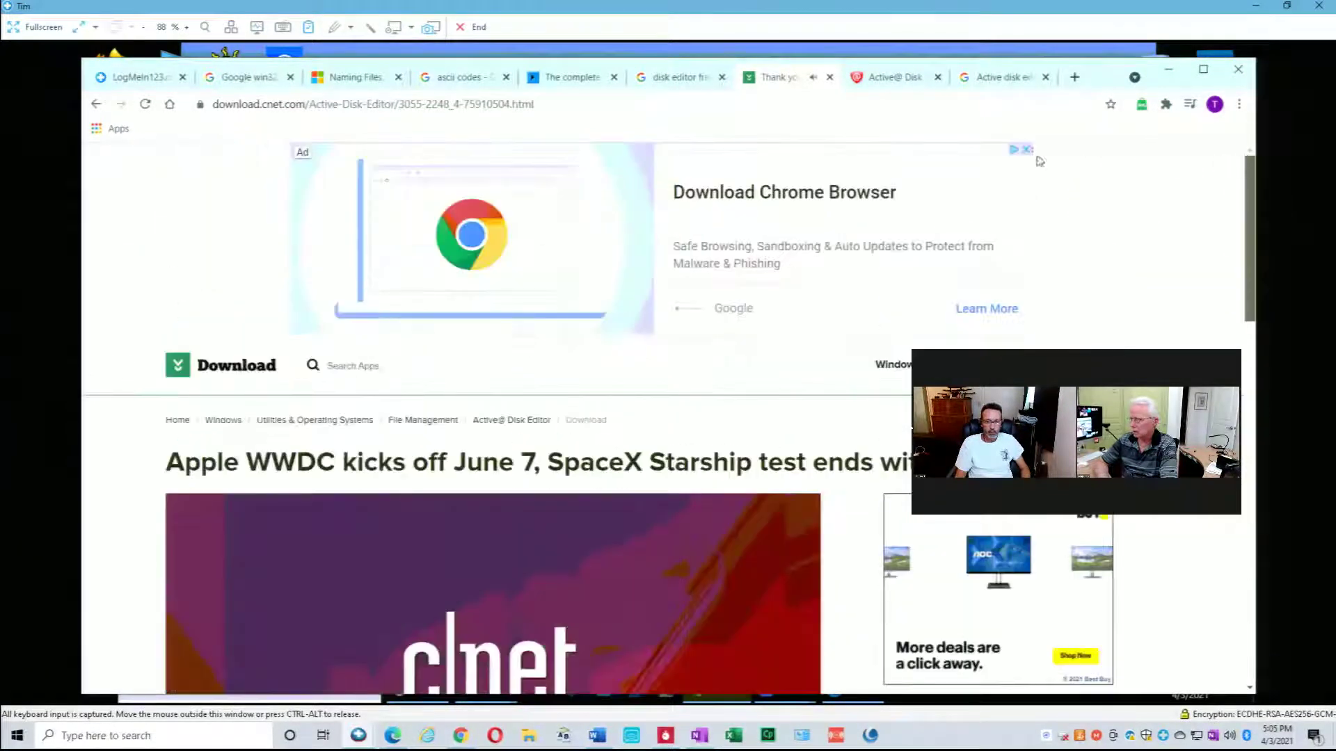
click(696, 78)
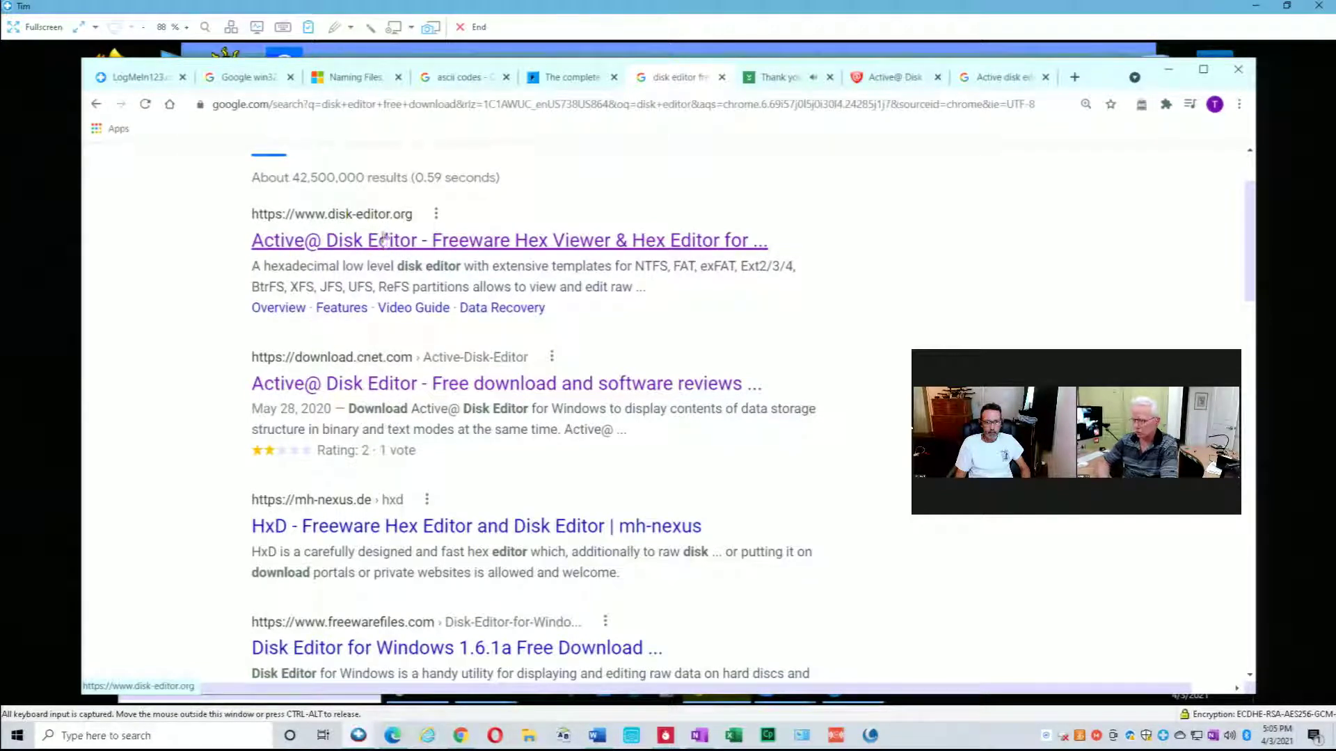
- Open the CNET Active@ Disk Editor result in a new tab and view the product's key details
right_click(433, 390)
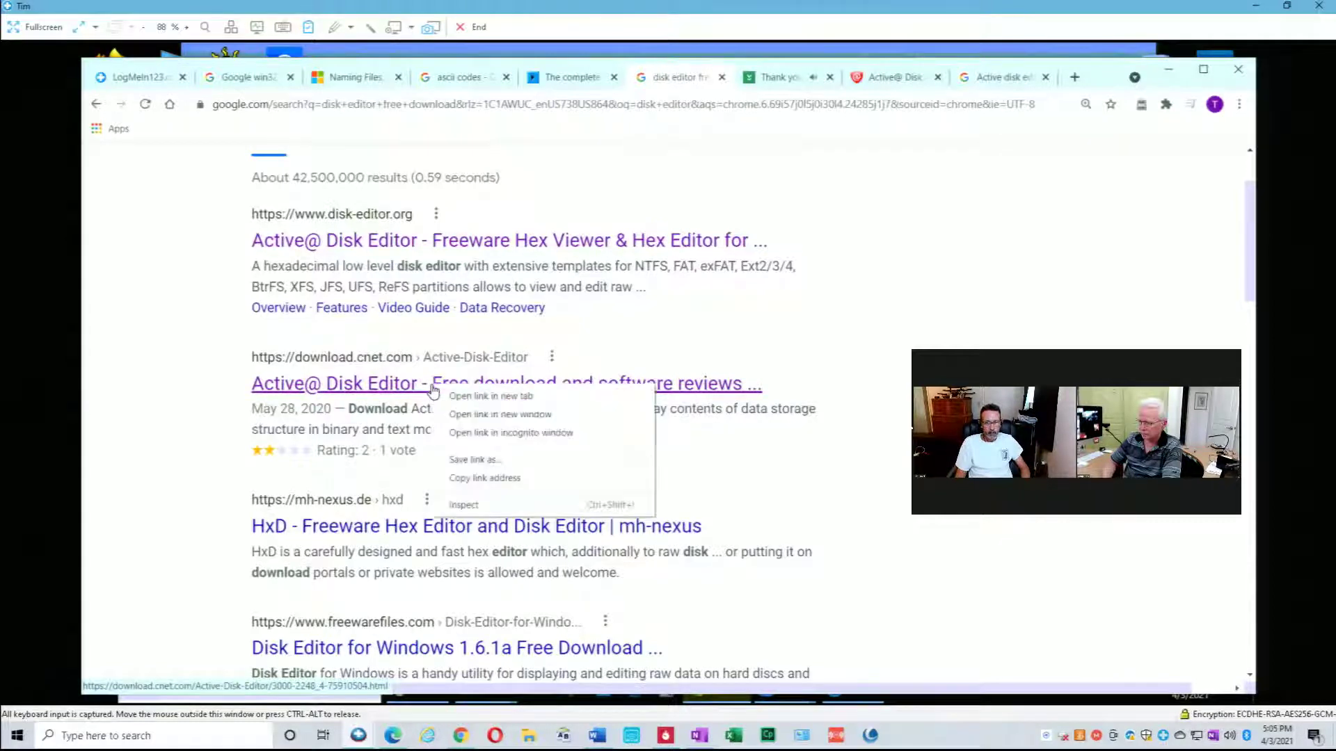
click(470, 398)
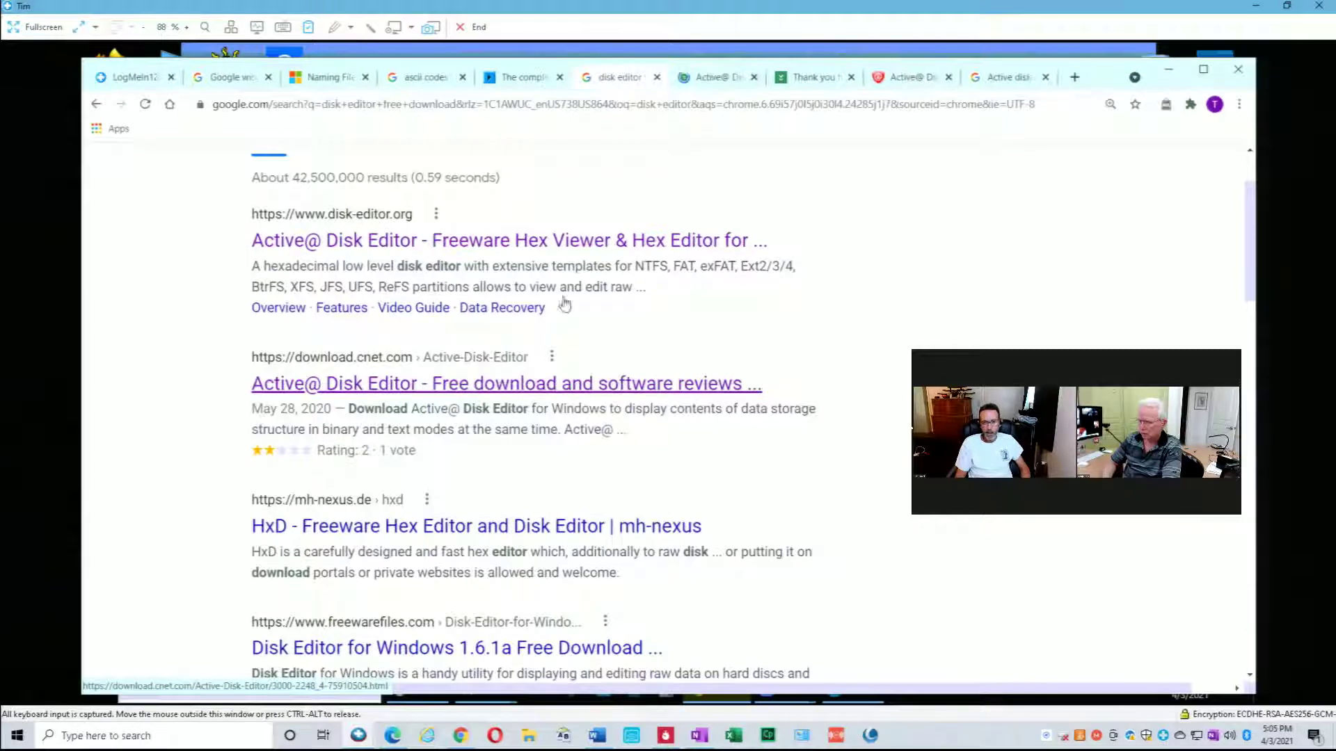
click(731, 82)
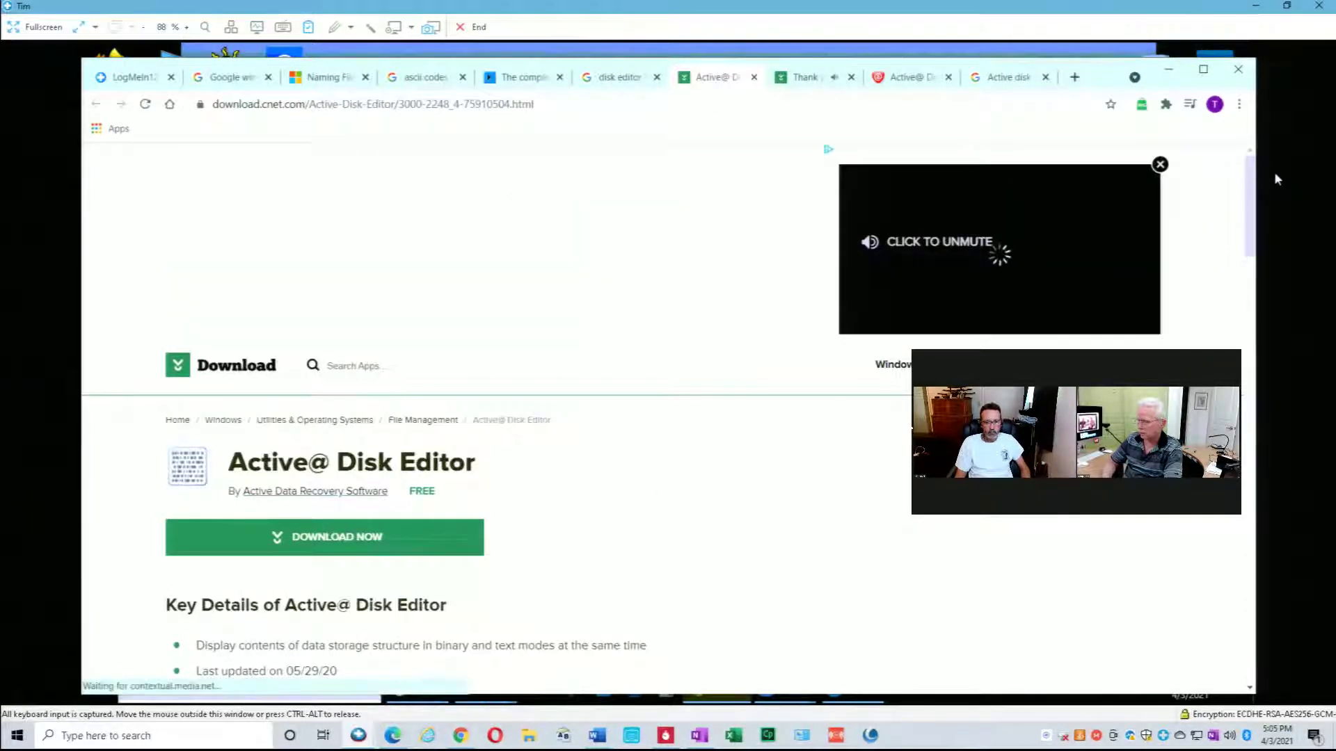
drag(1258, 197, 1258, 248)
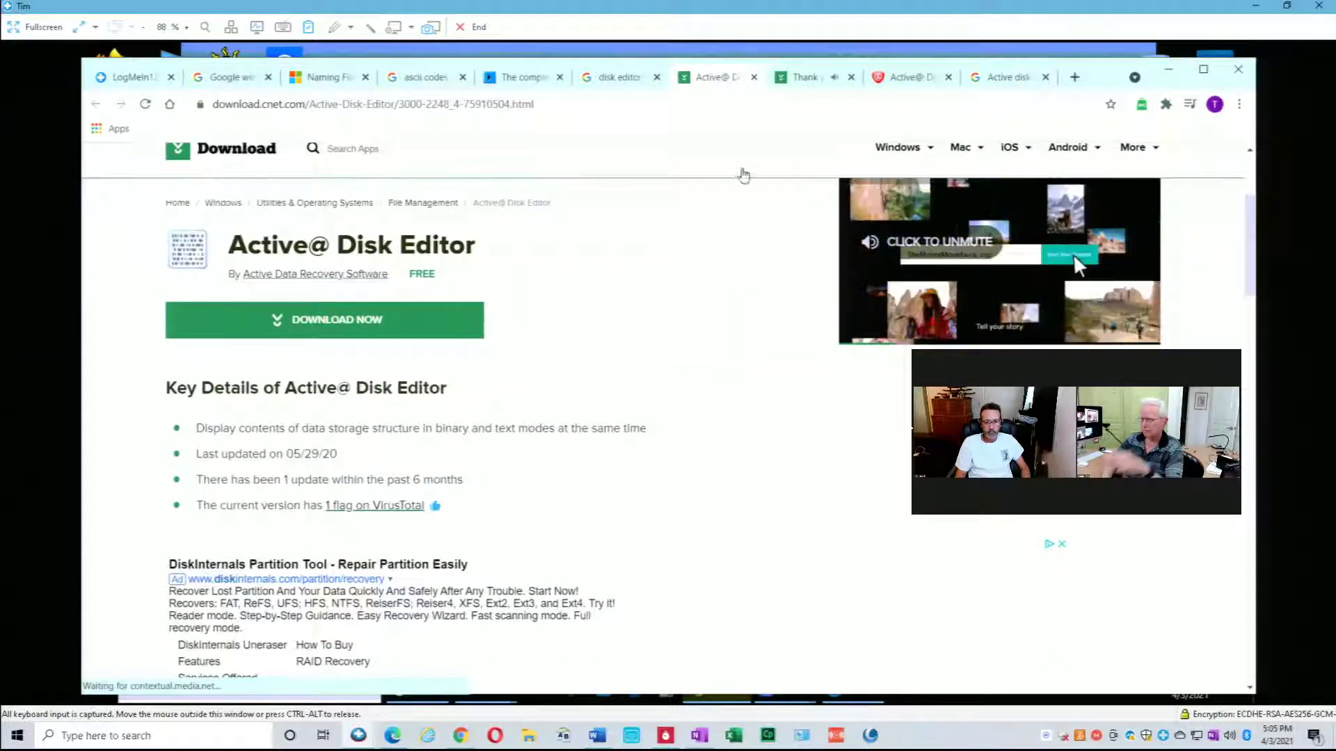
- Recheck the disk editor search results and highlight the last-updated date on the CNET Active@ Disk Editor page
click(612, 77)
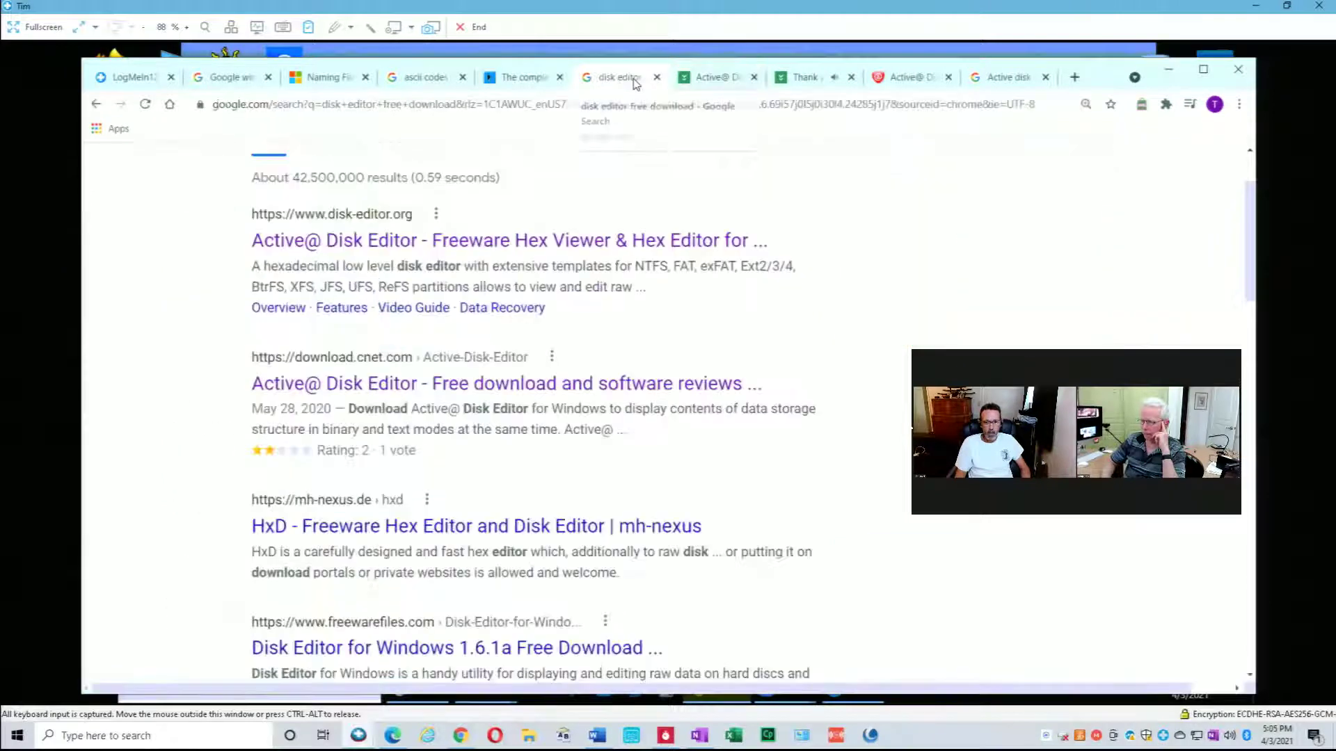
click(732, 80)
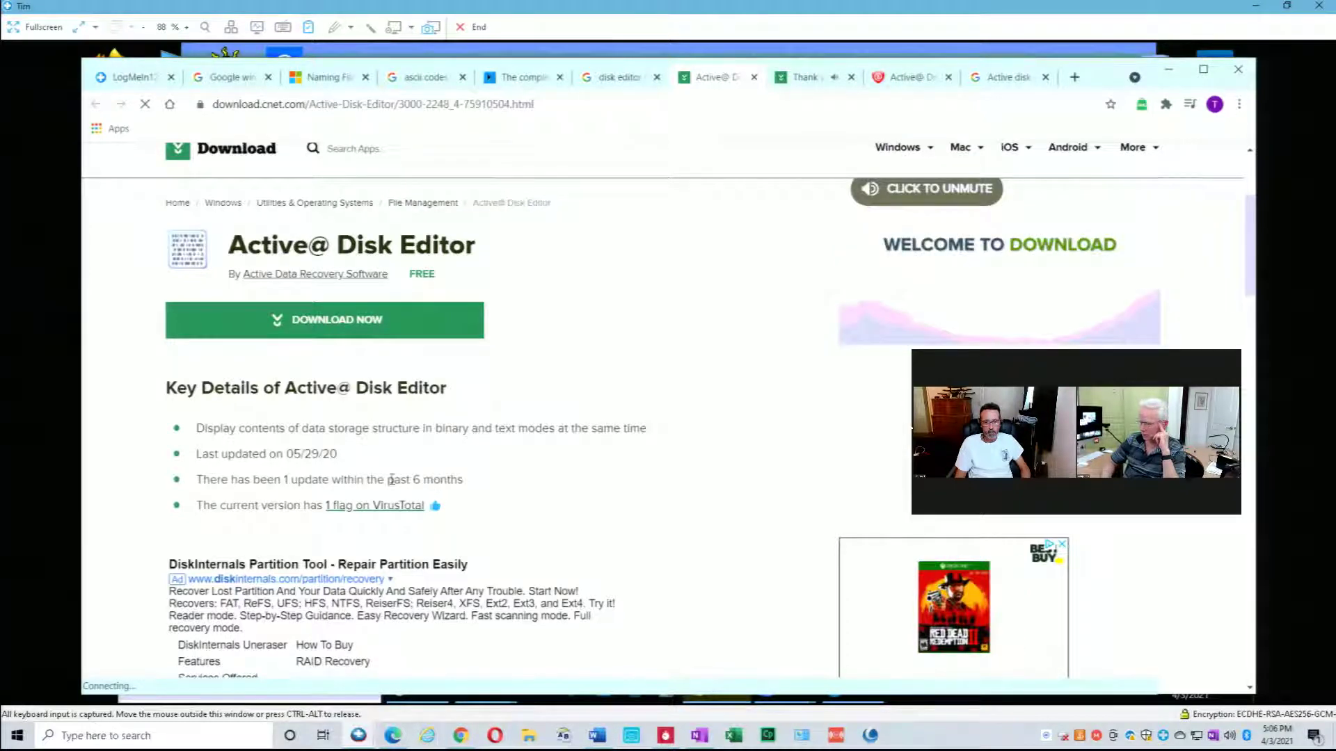
drag(286, 454, 339, 457)
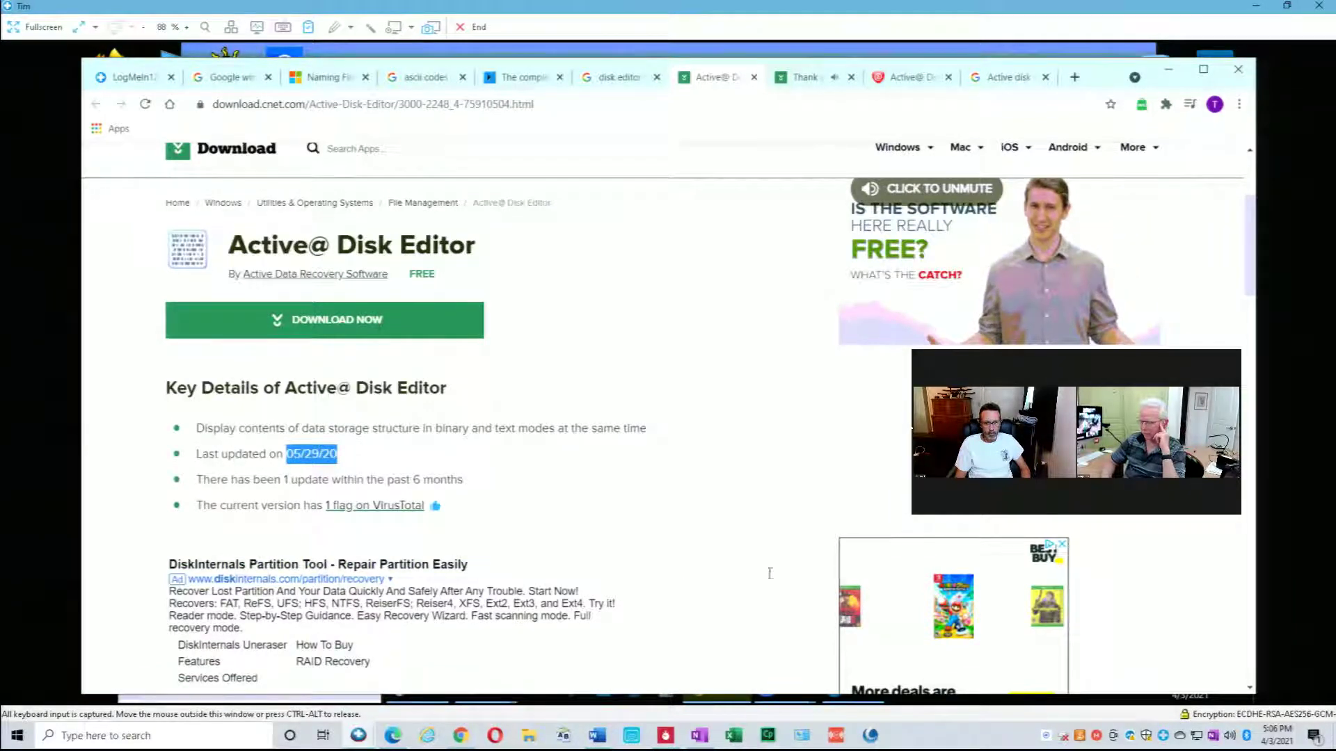
- Read the CNET page's Developer's Description, including the highlighted feature list, and look over the specifications, related software and user reviews
drag(1252, 282, 1257, 408)
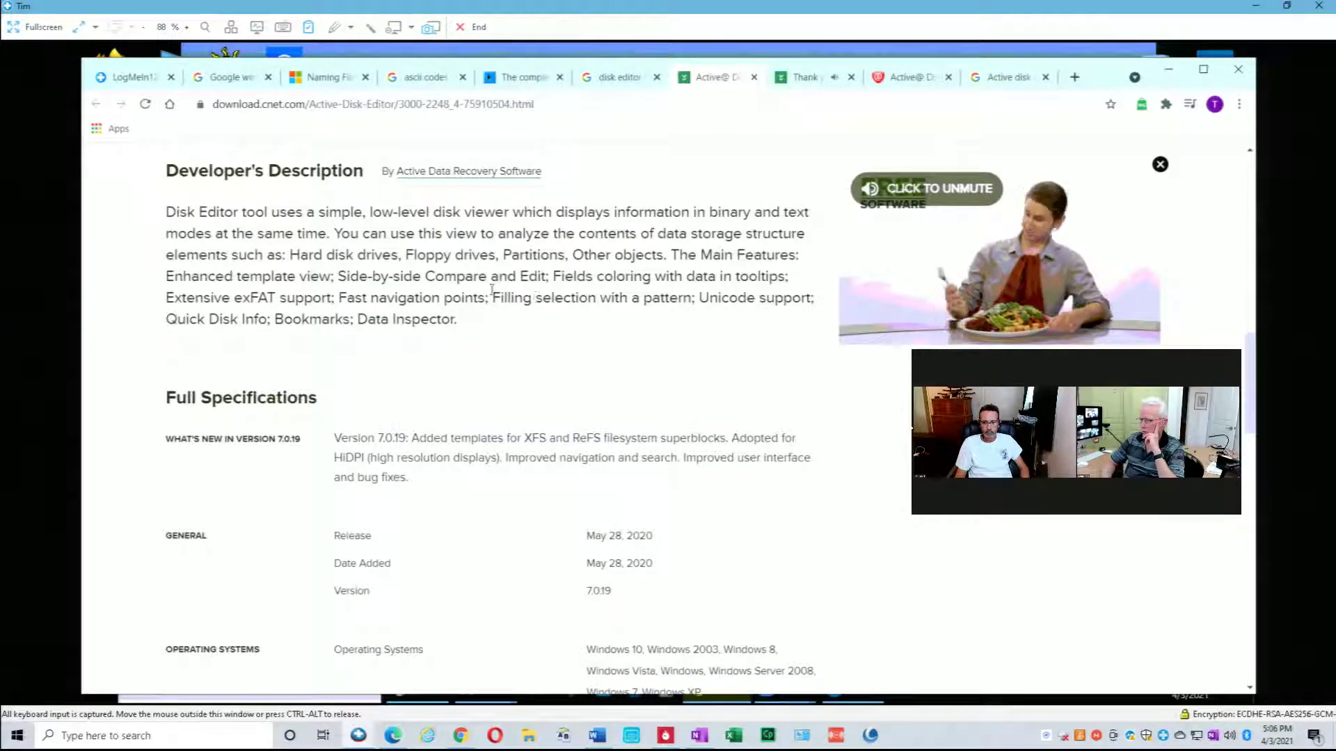
drag(689, 298, 508, 276)
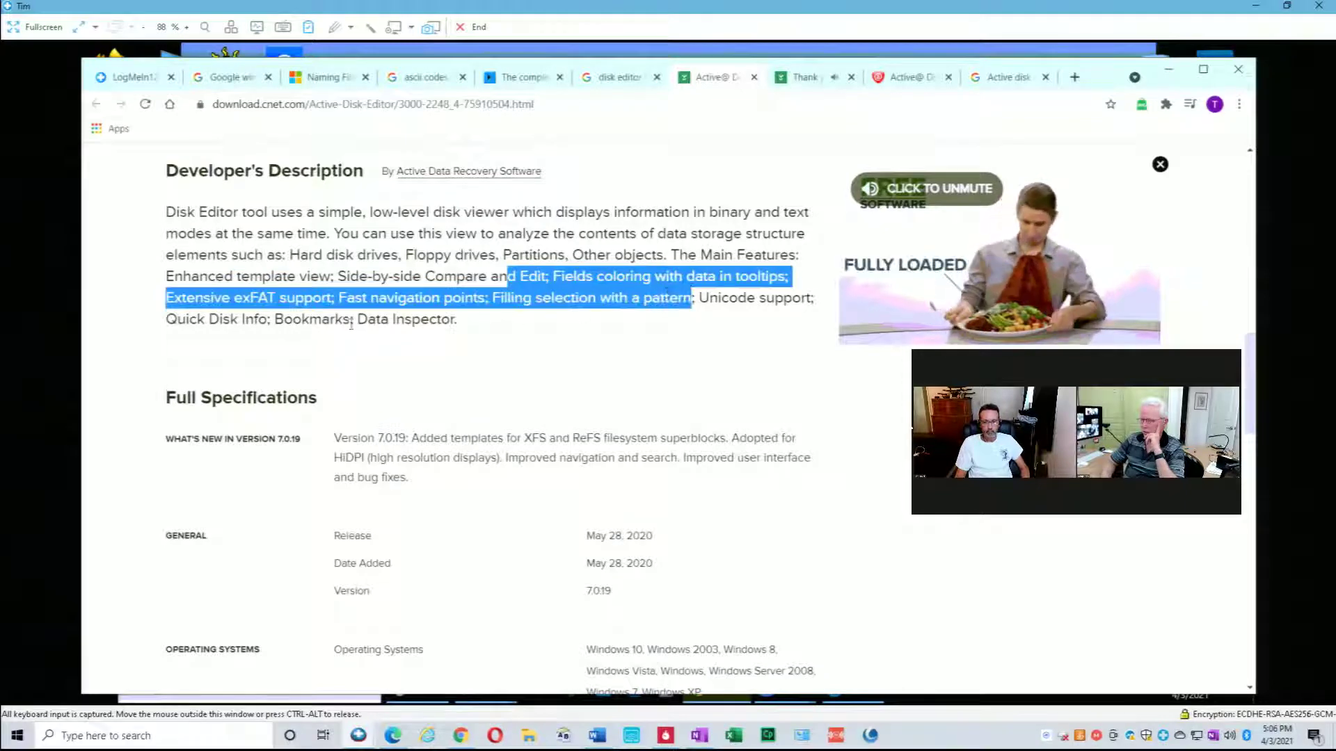
click(529, 340)
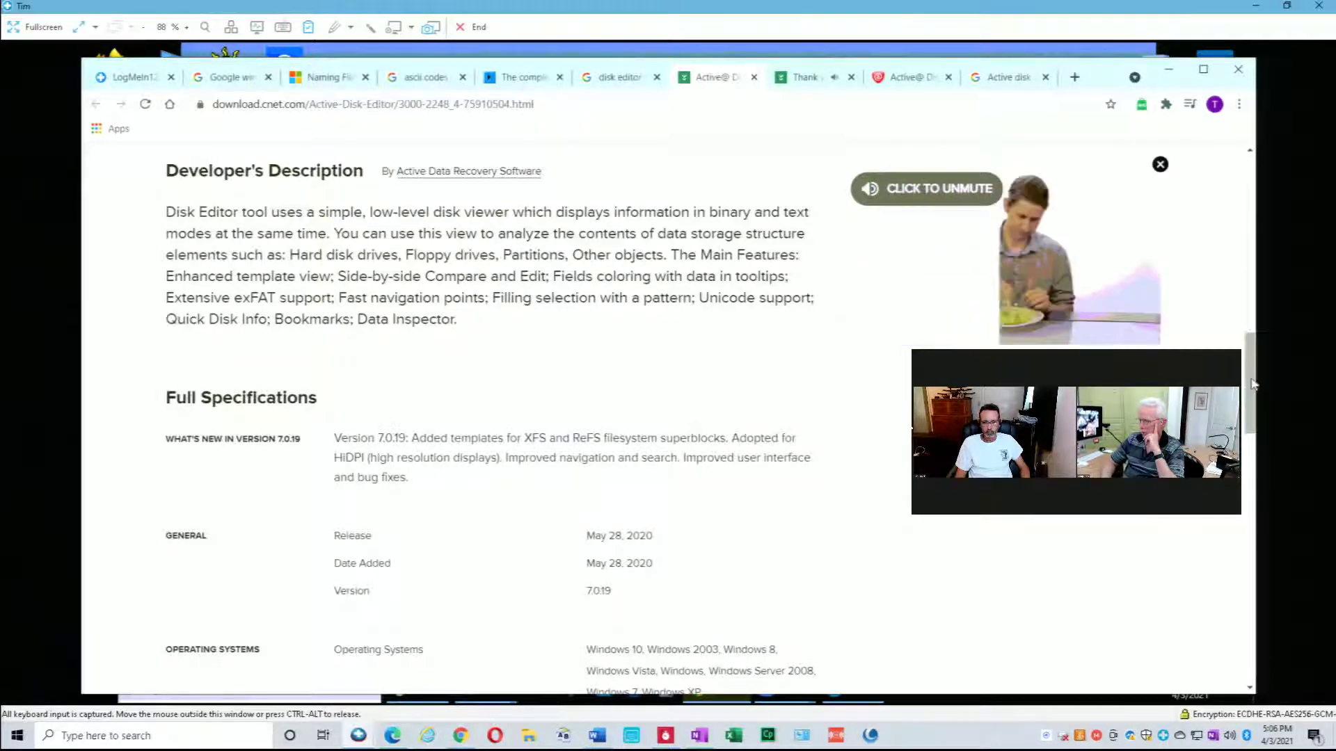
drag(1255, 381, 1264, 568)
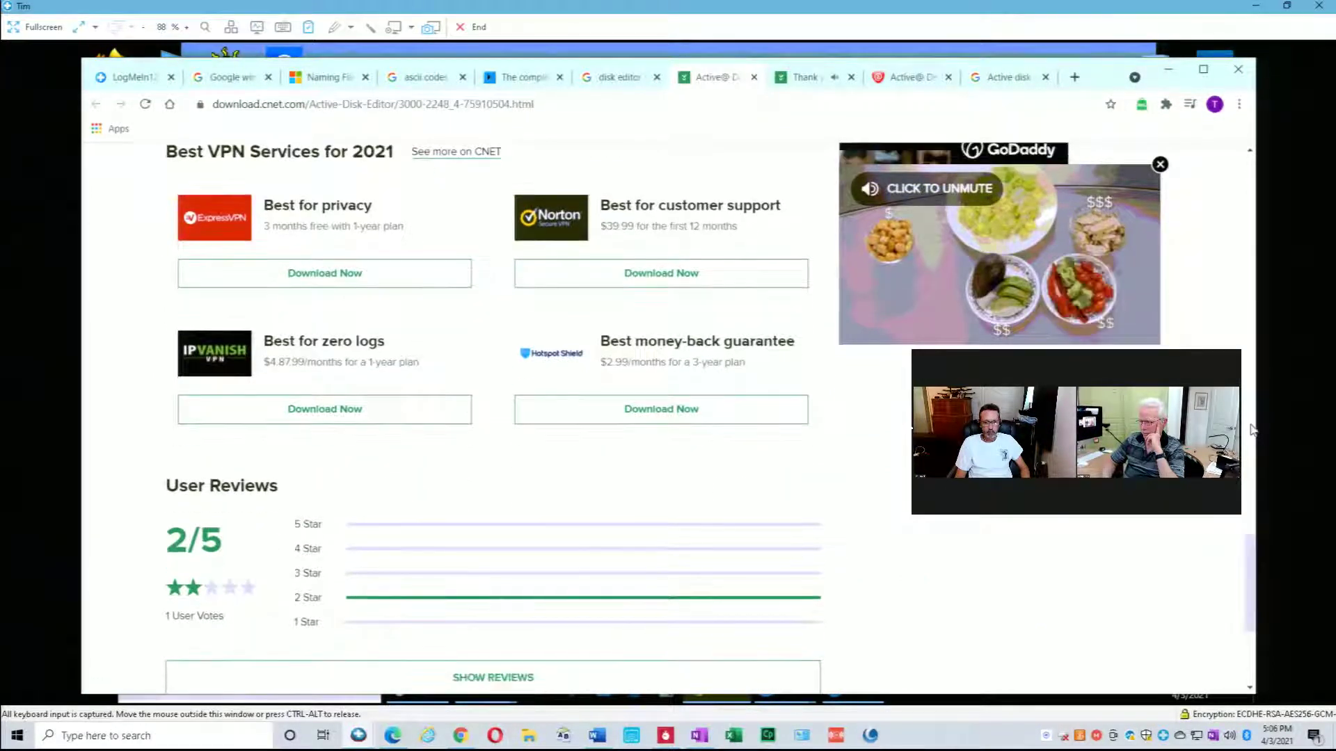
click(1250, 430)
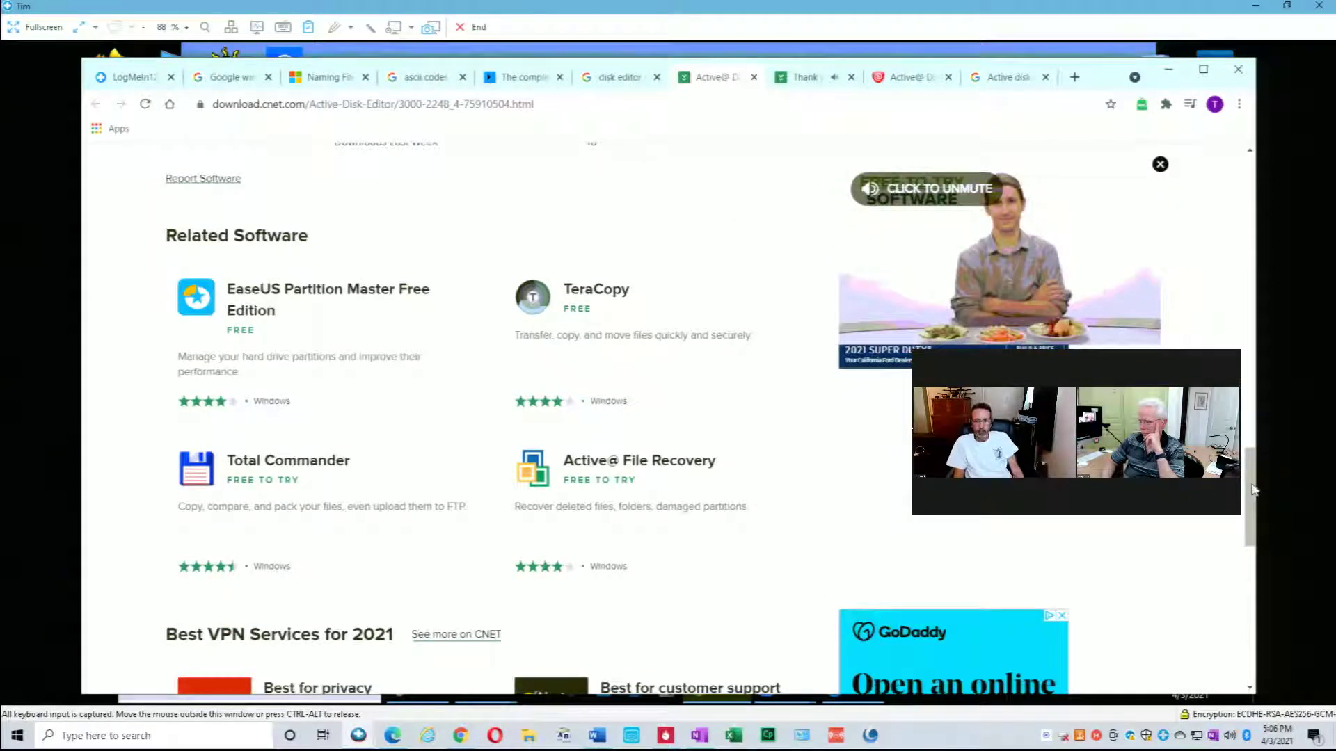
scroll(1252, 490, up, 1)
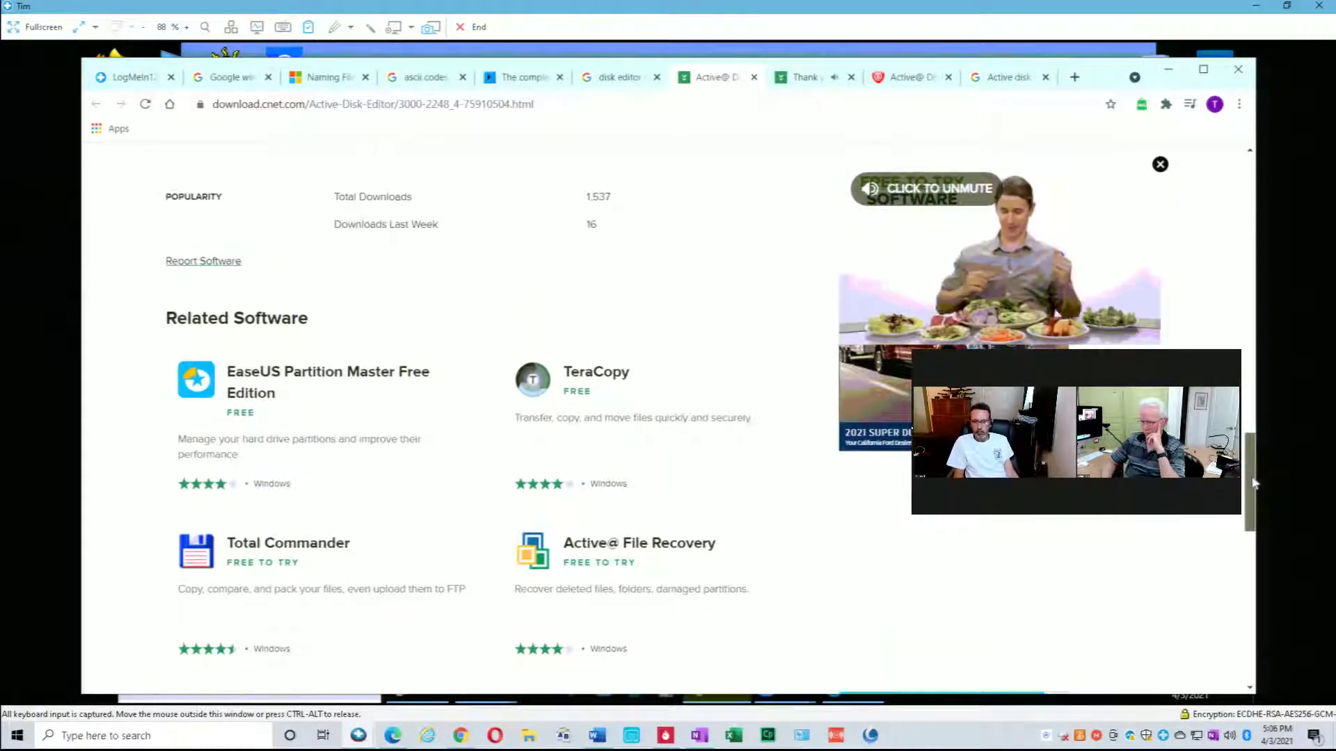
drag(1255, 482, 1269, 206)
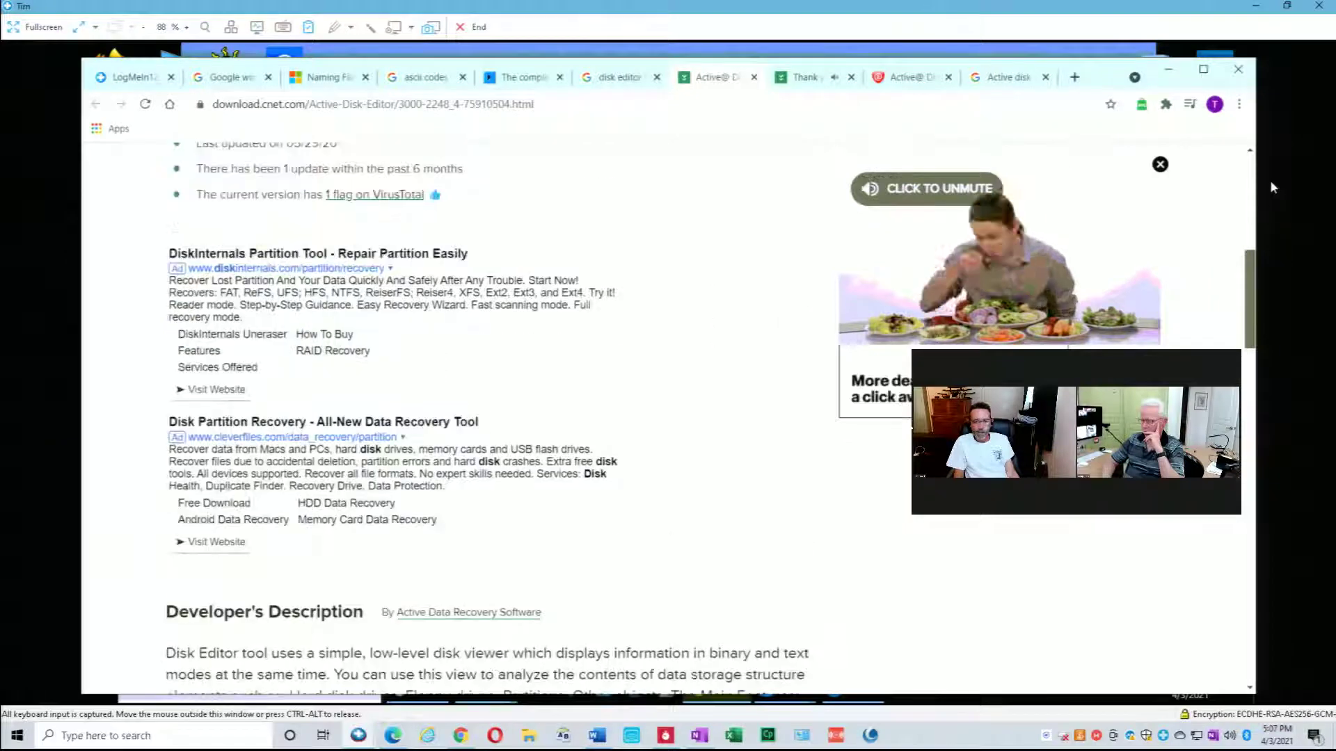
- Close the CNET Active@ Disk Editor product page and minimize the browser window to show the desktop
click(755, 78)
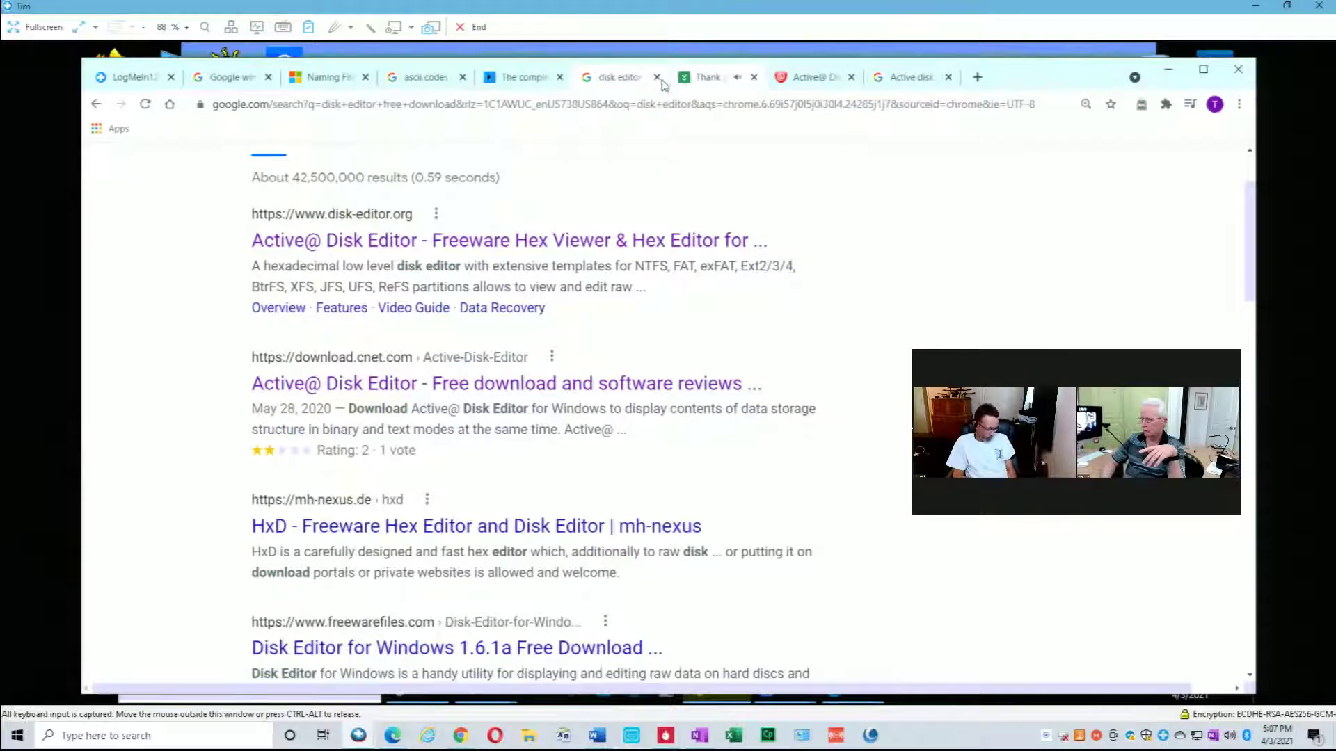
click(1173, 73)
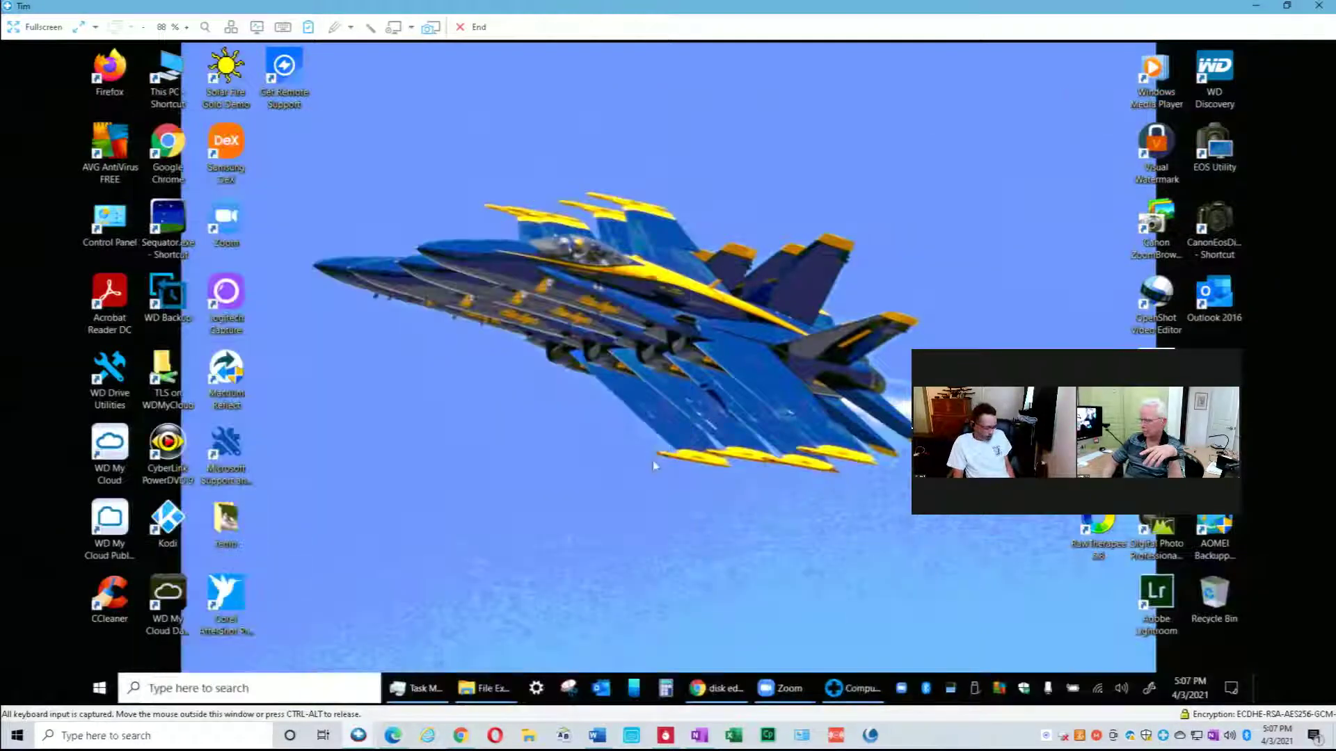